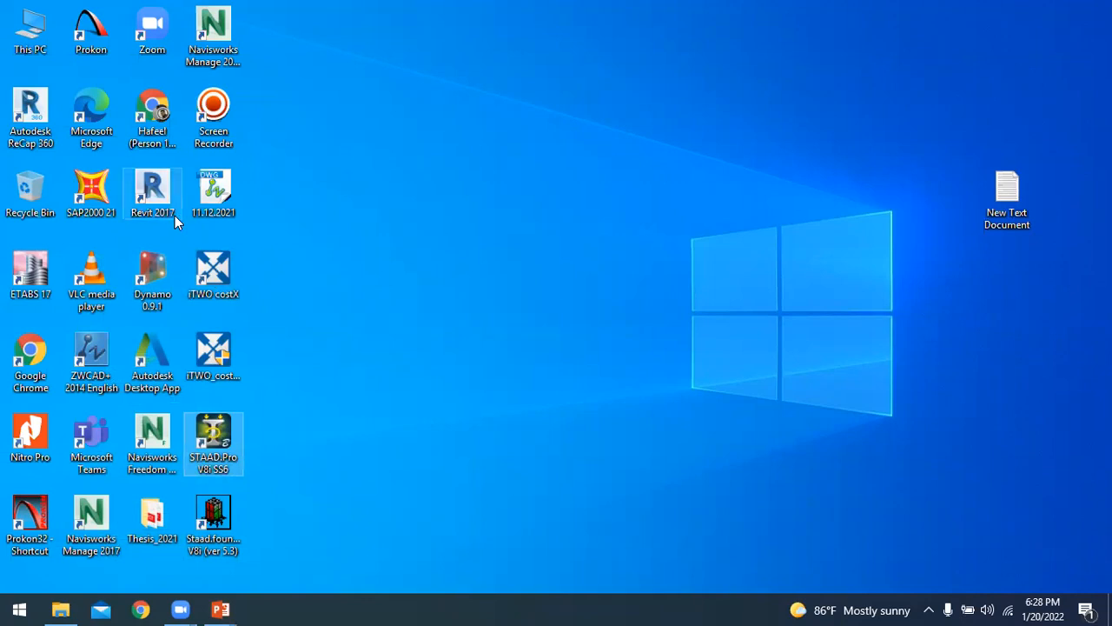
# - Launch STAAD.Pro V8i SS6 from the desktop
pyautogui.click(98, 206)
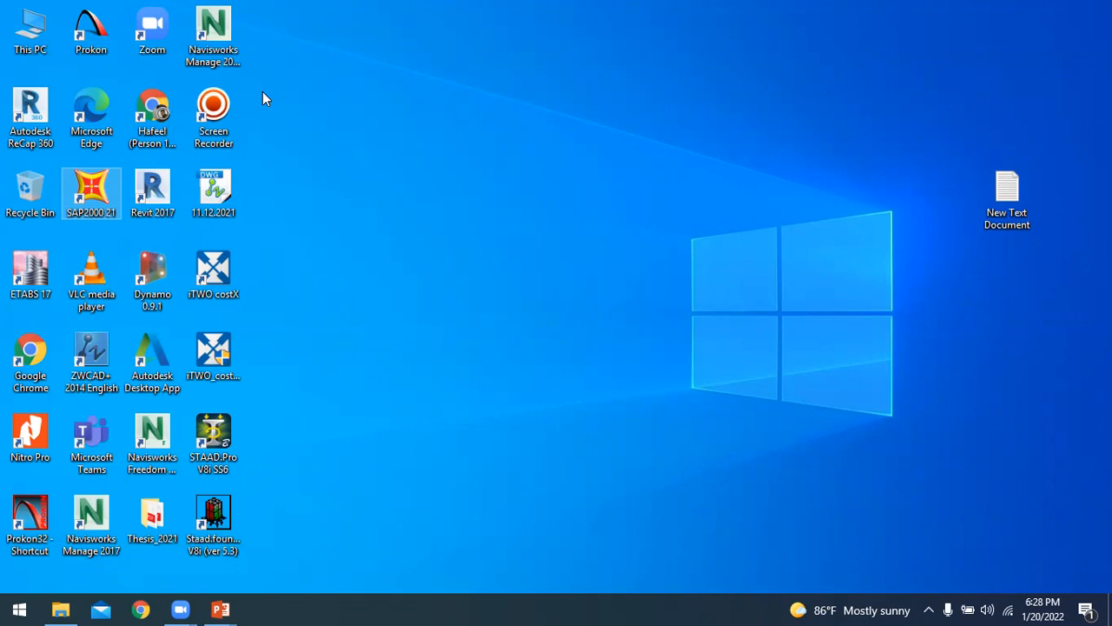
pyautogui.click(111, 205)
pyautogui.click(210, 439)
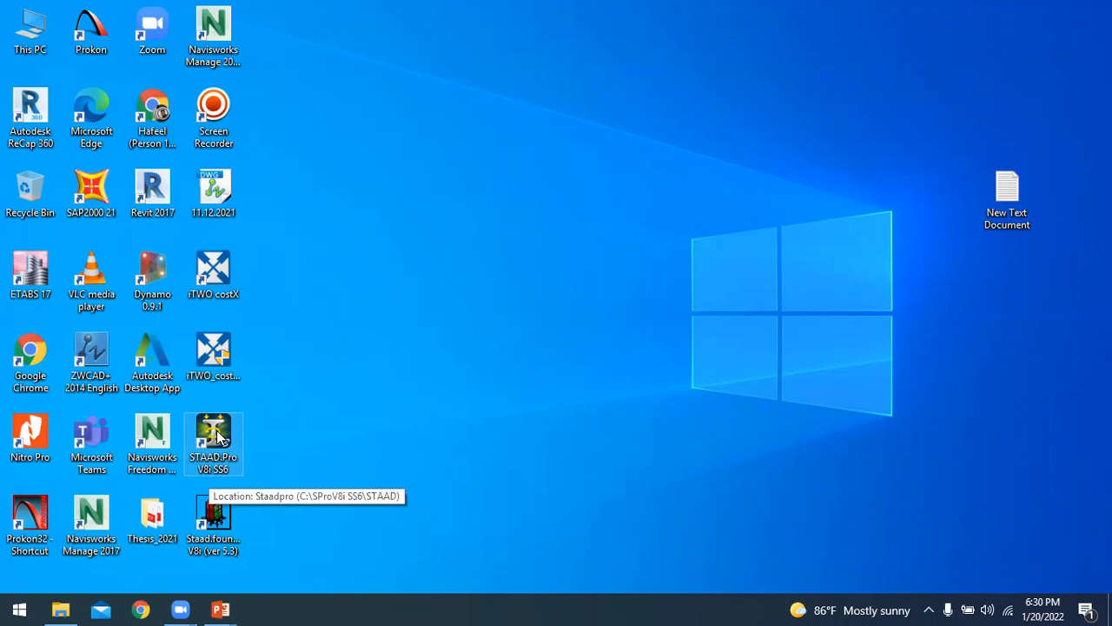
pyautogui.doubleClick(218, 437)
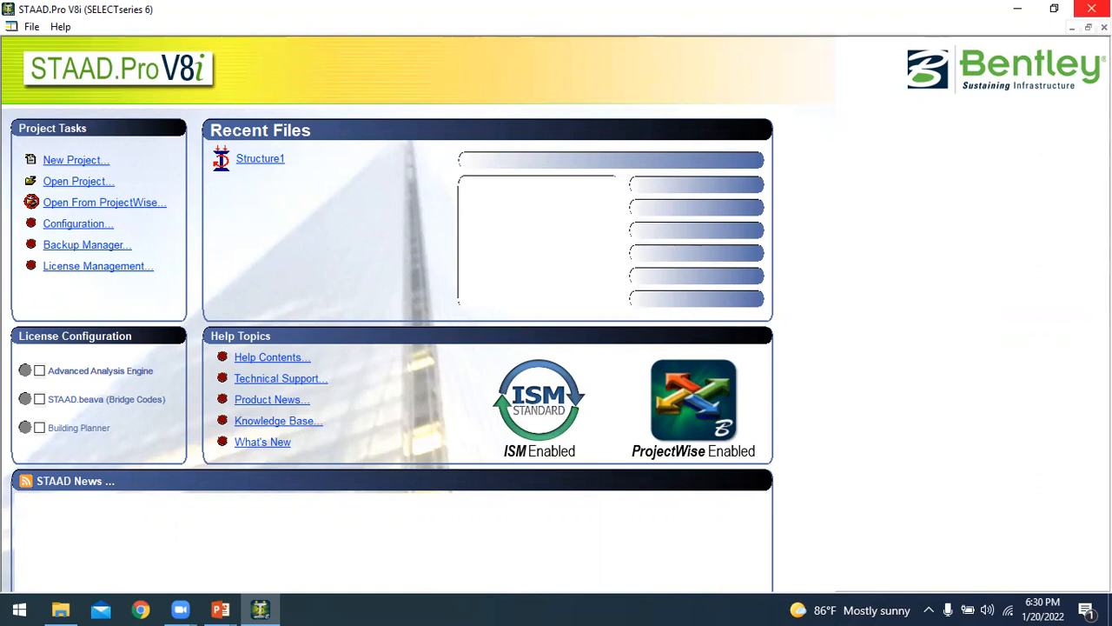
pyautogui.click(1056, 9)
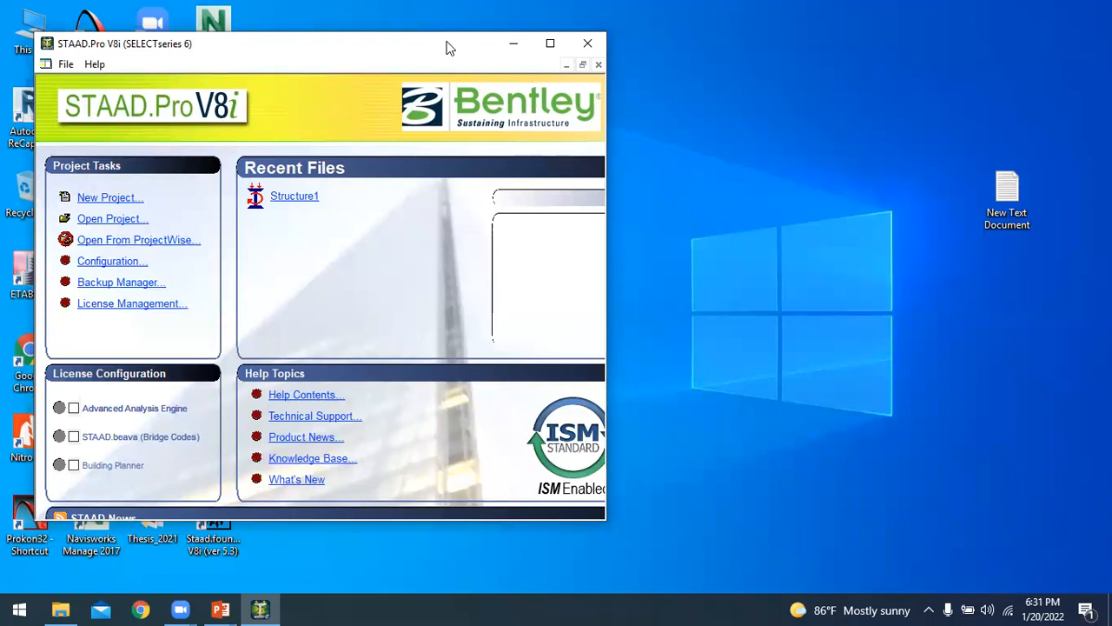
pyautogui.moveTo(448, 45); pyautogui.dragTo(816, 81)
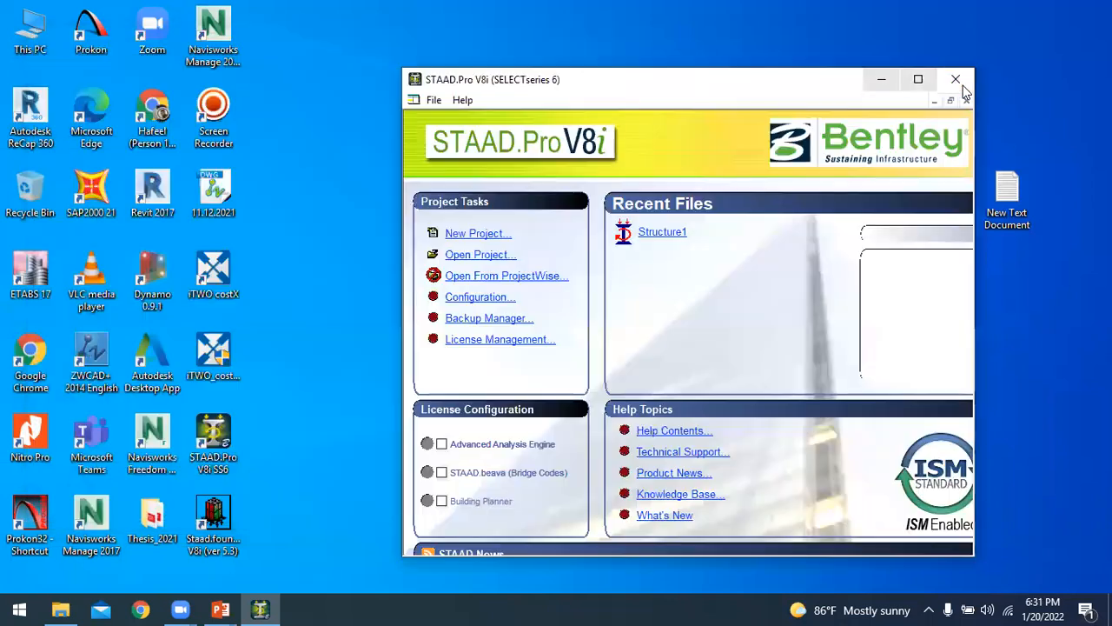
pyautogui.click(918, 79)
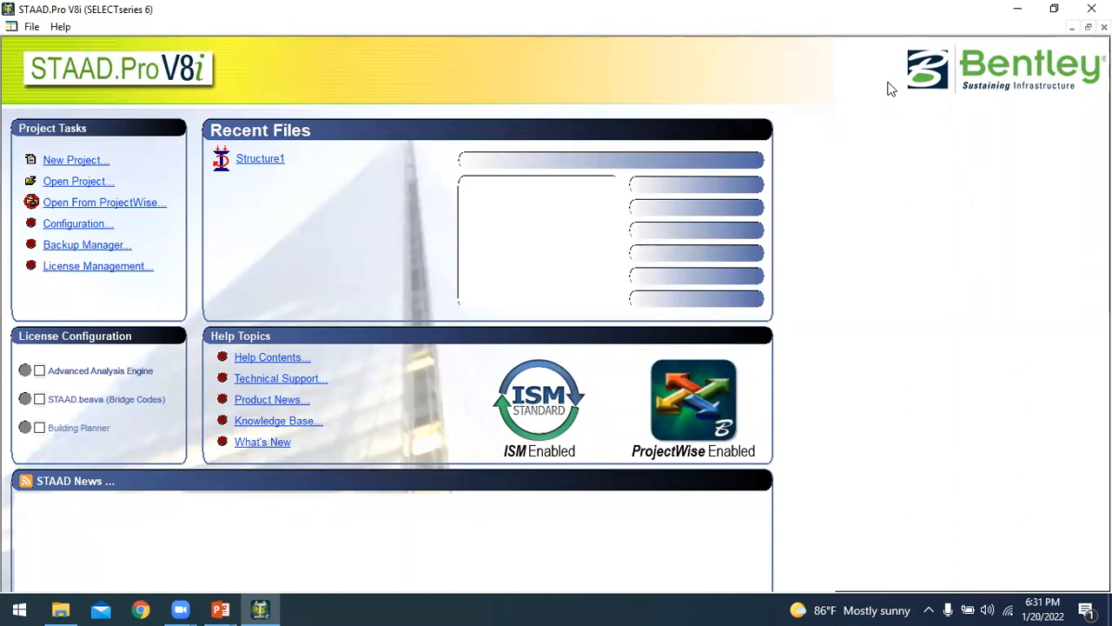
pyautogui.click(1056, 9)
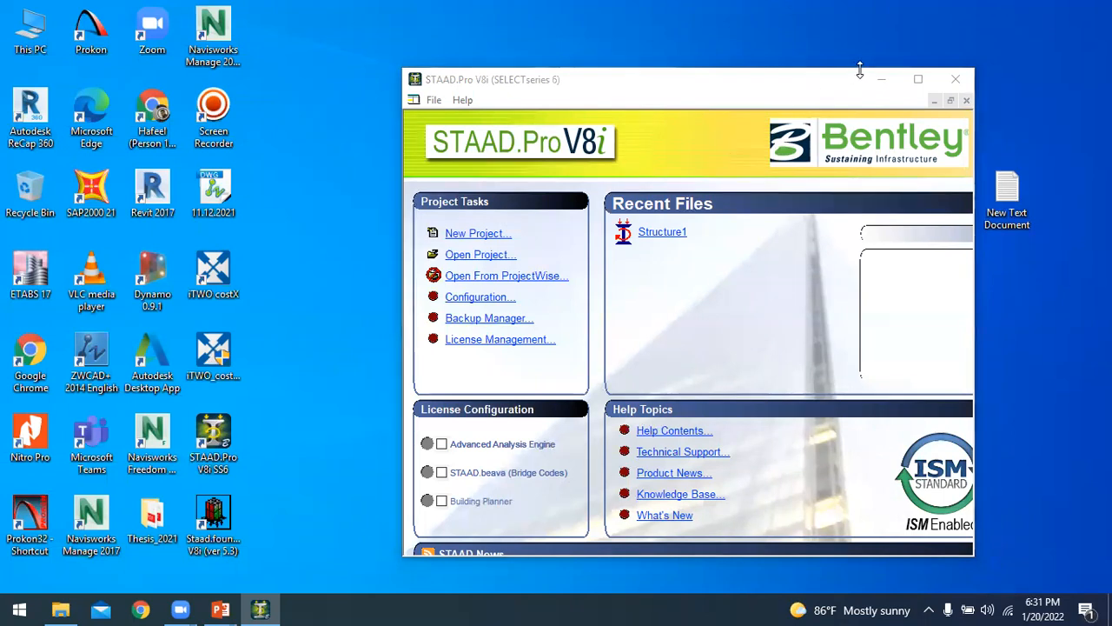
pyautogui.click(919, 81)
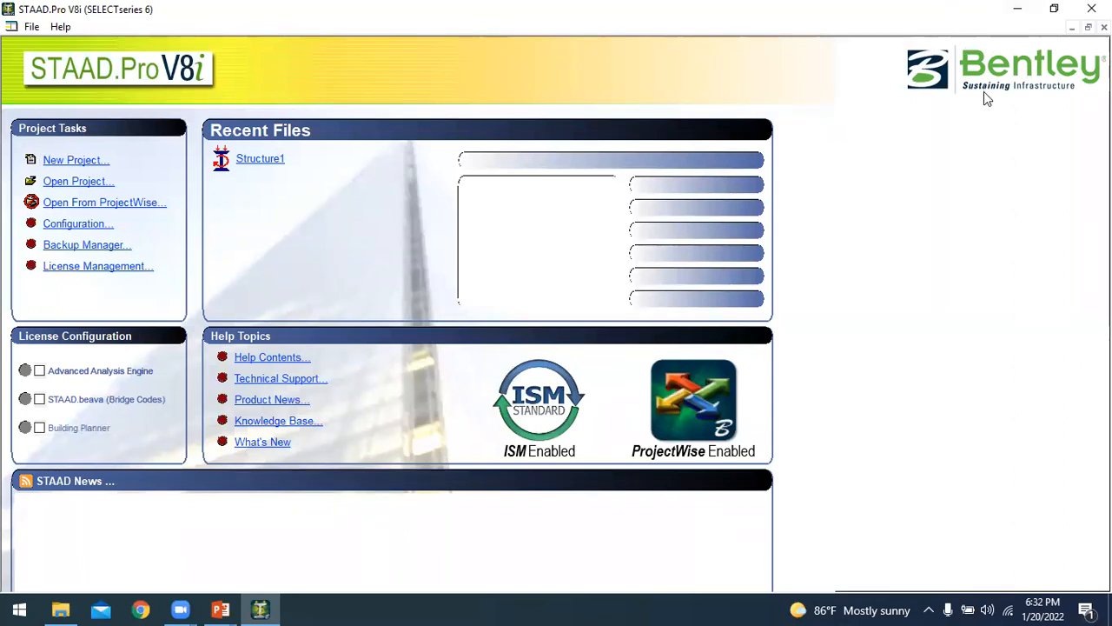
pyautogui.click(1059, 9)
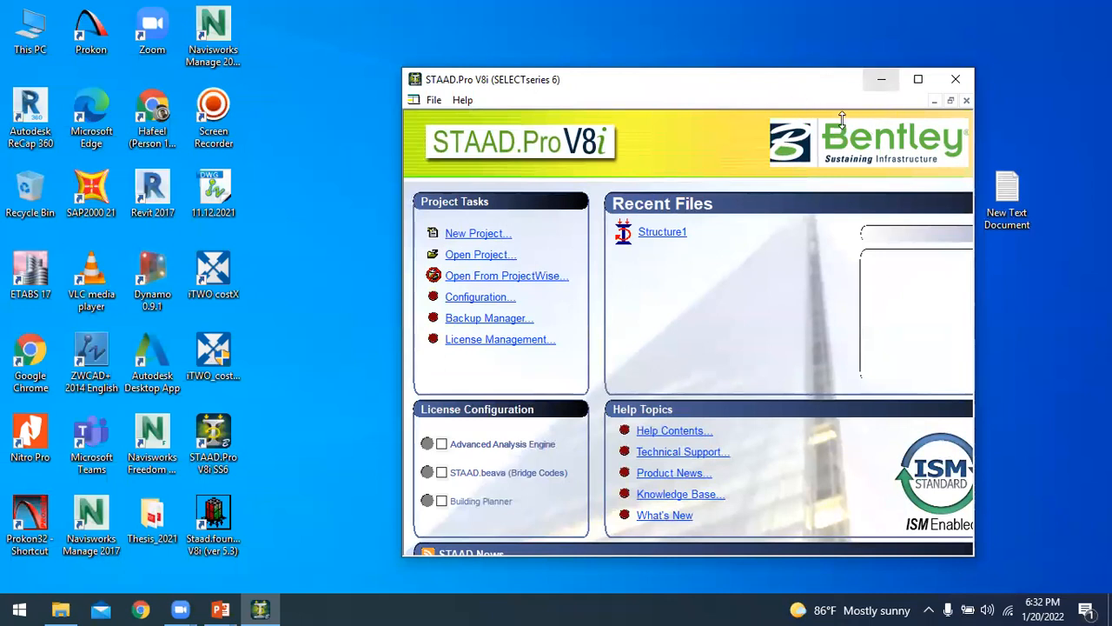
pyautogui.click(919, 79)
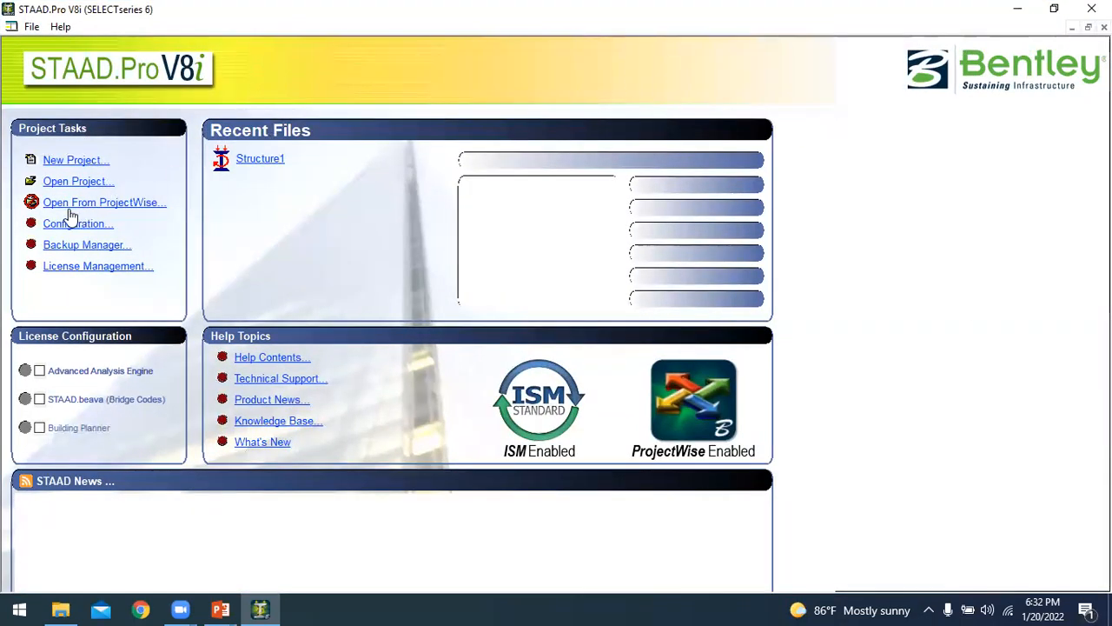
# - Create a Space model named Structure1 in meters and kilonewtons with the Add Beam start option, overwriting the existing file, and open its job setup
pyautogui.click(59, 162)
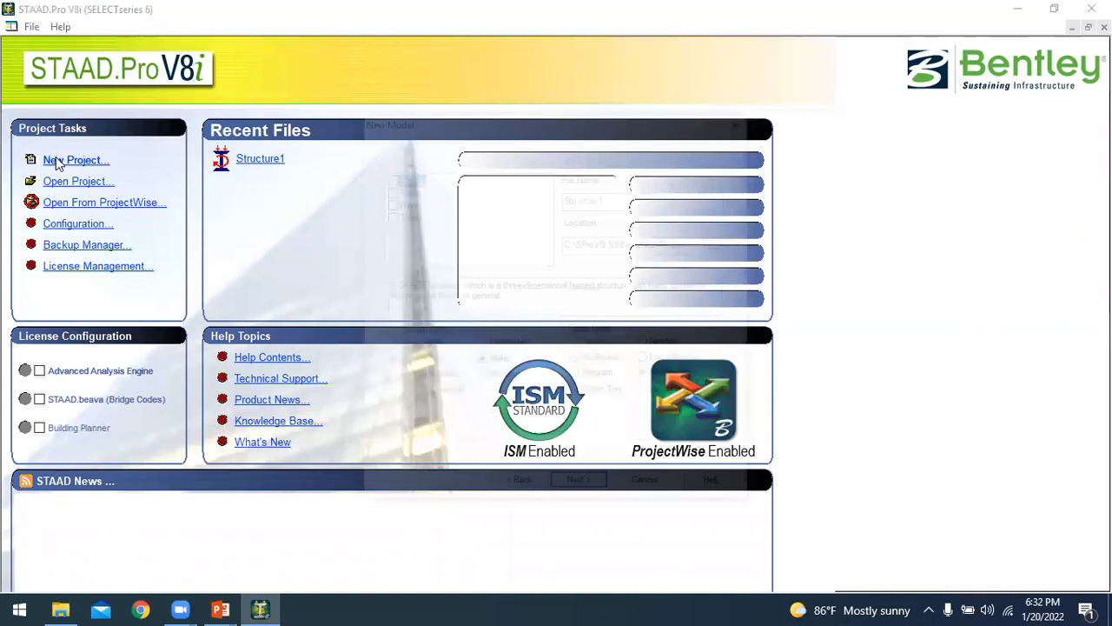
pyautogui.click(388, 176)
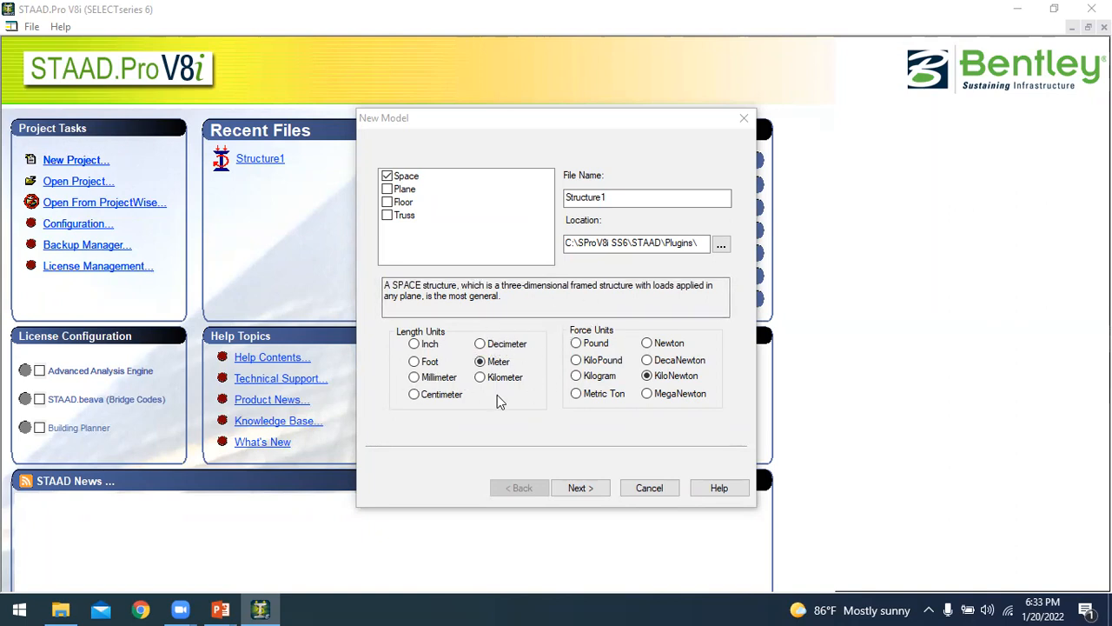
pyautogui.click(647, 375)
pyautogui.click(591, 489)
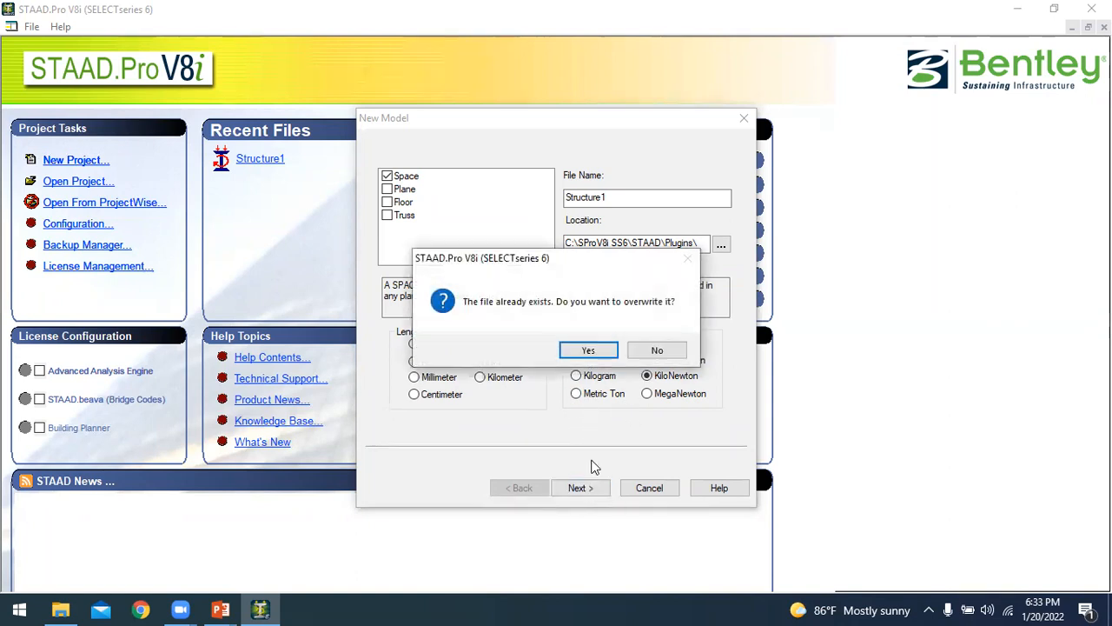
pyautogui.click(588, 349)
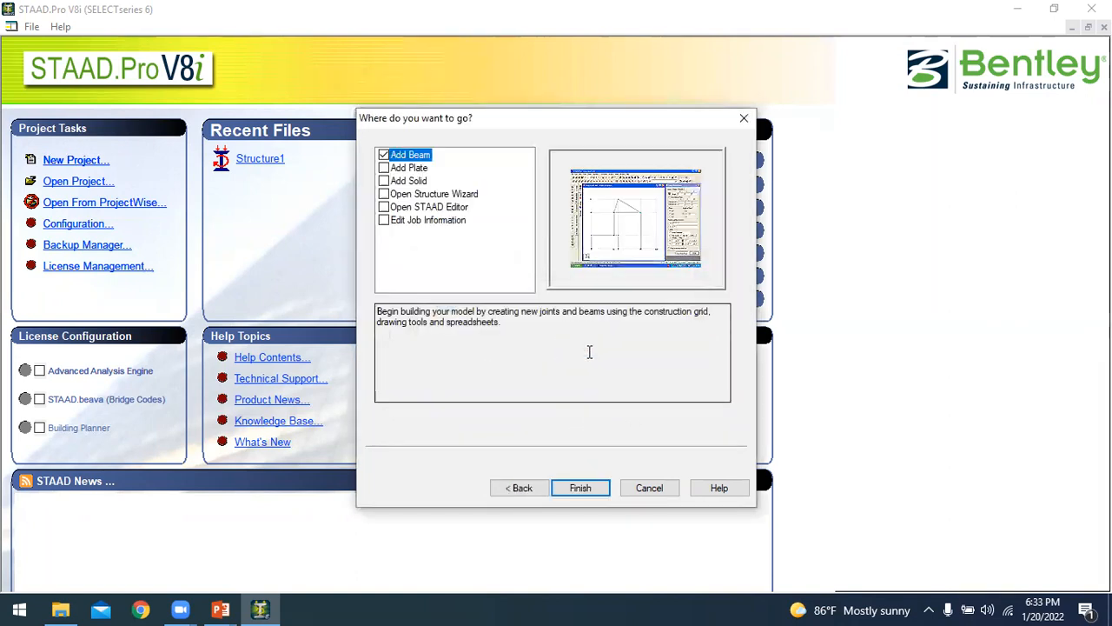
pyautogui.click(570, 485)
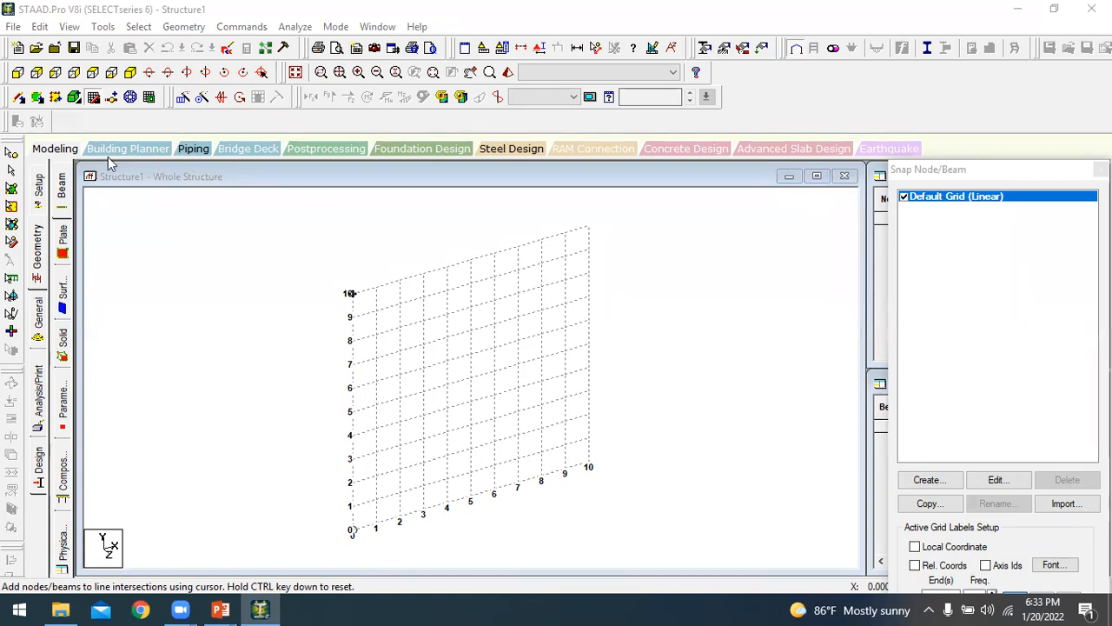
pyautogui.click(66, 152)
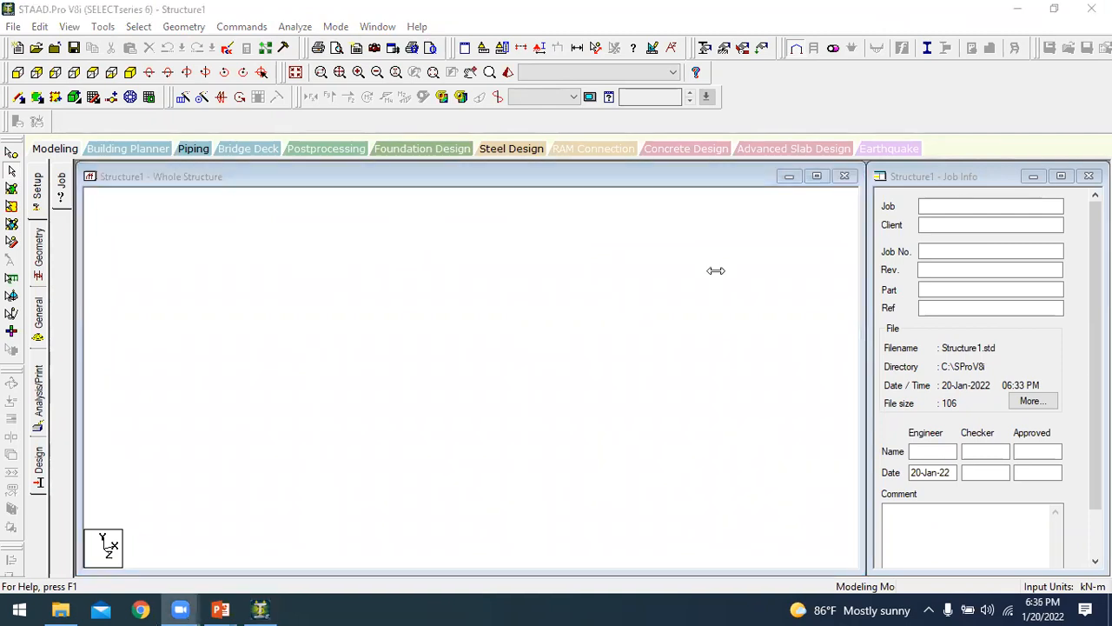
# - Switch to the Basis of Design & Analysis presentation in PowerPoint and present slide 3, Computer Aided Structural Analysis
pyautogui.click(1019, 9)
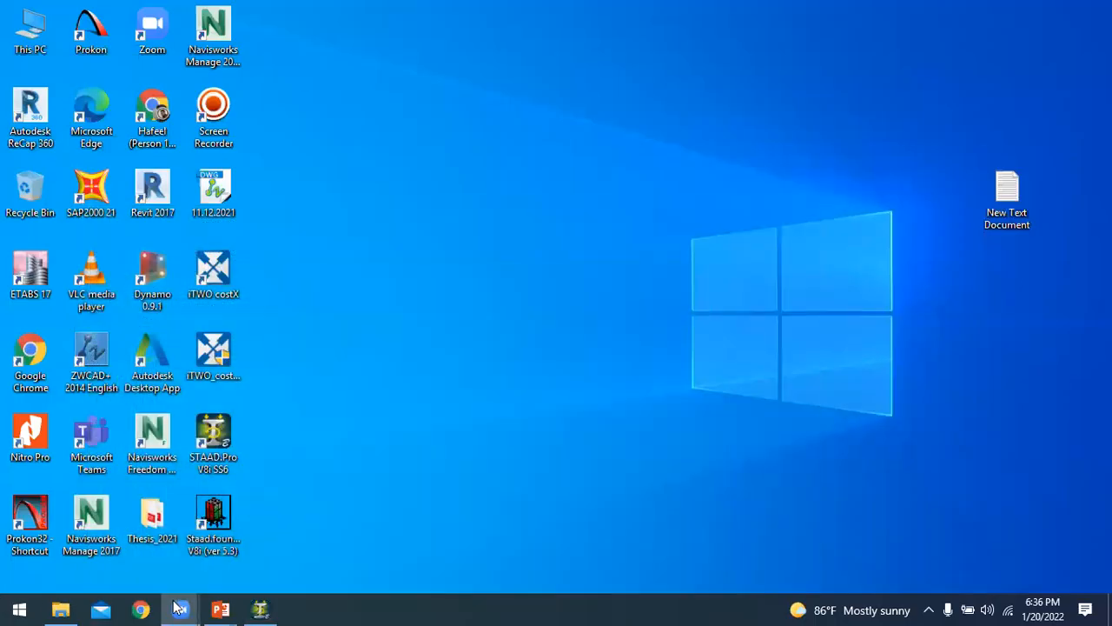
pyautogui.moveTo(220, 609)
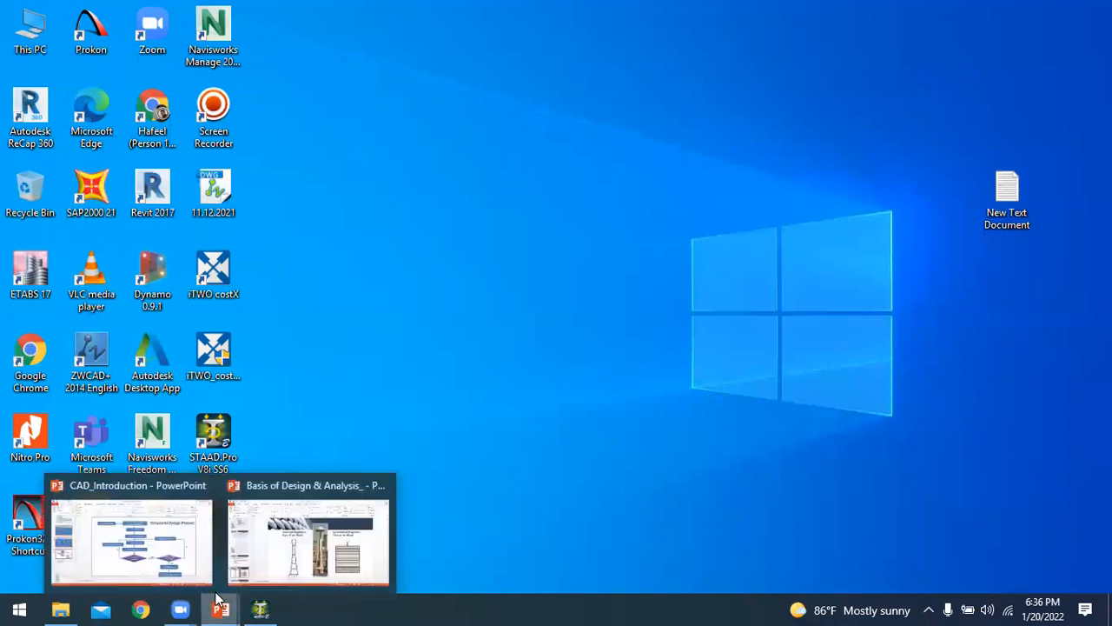
pyautogui.click(244, 550)
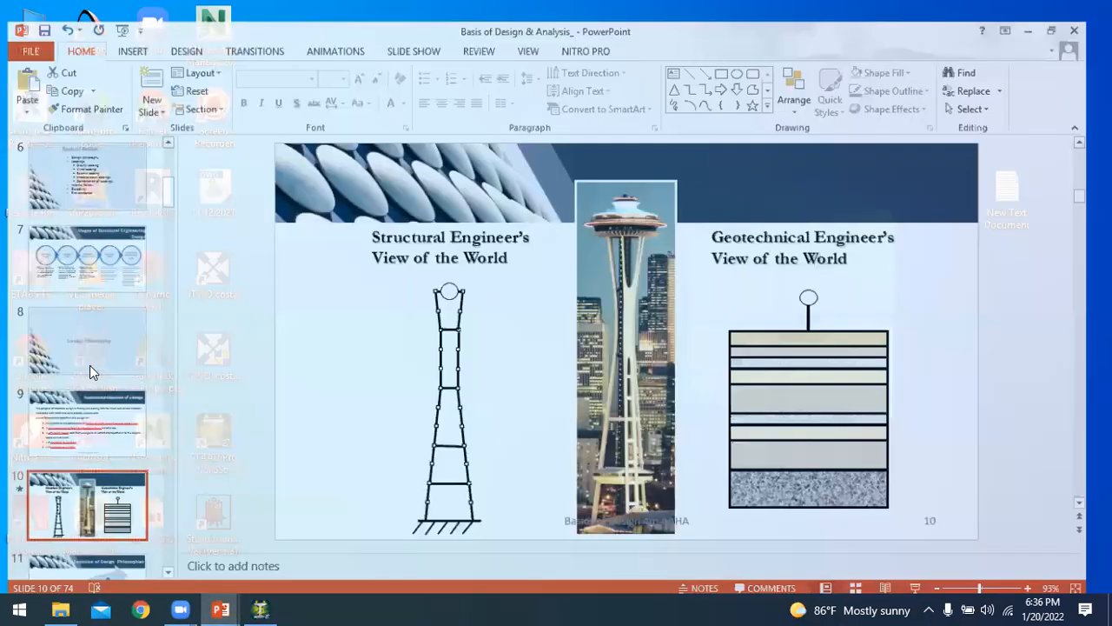
pyautogui.scroll(5, 87, 361)
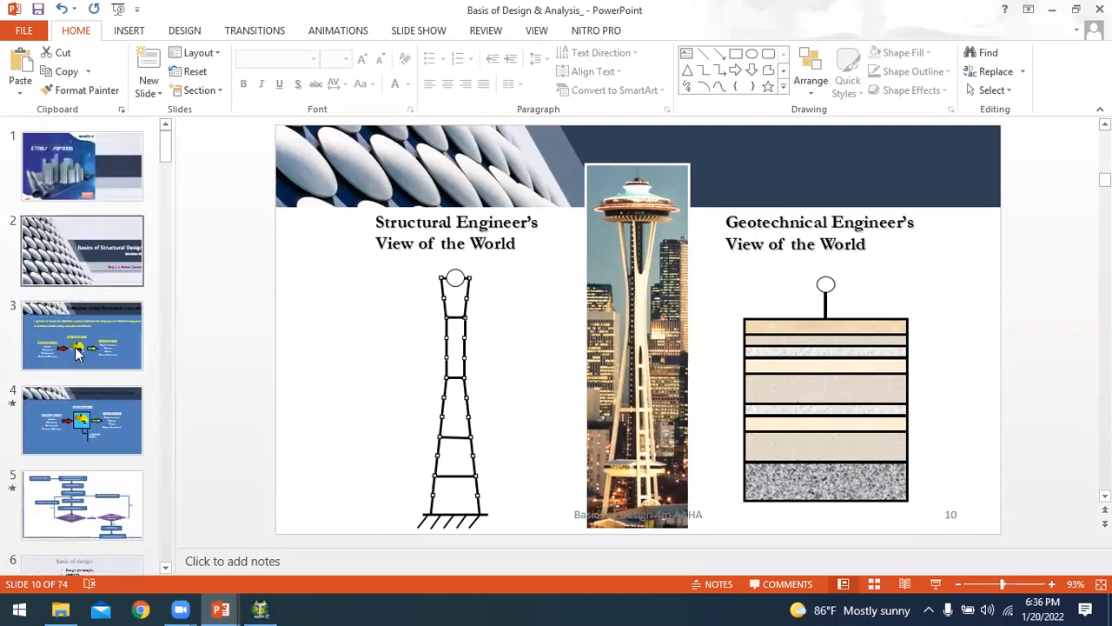
pyautogui.click(77, 352)
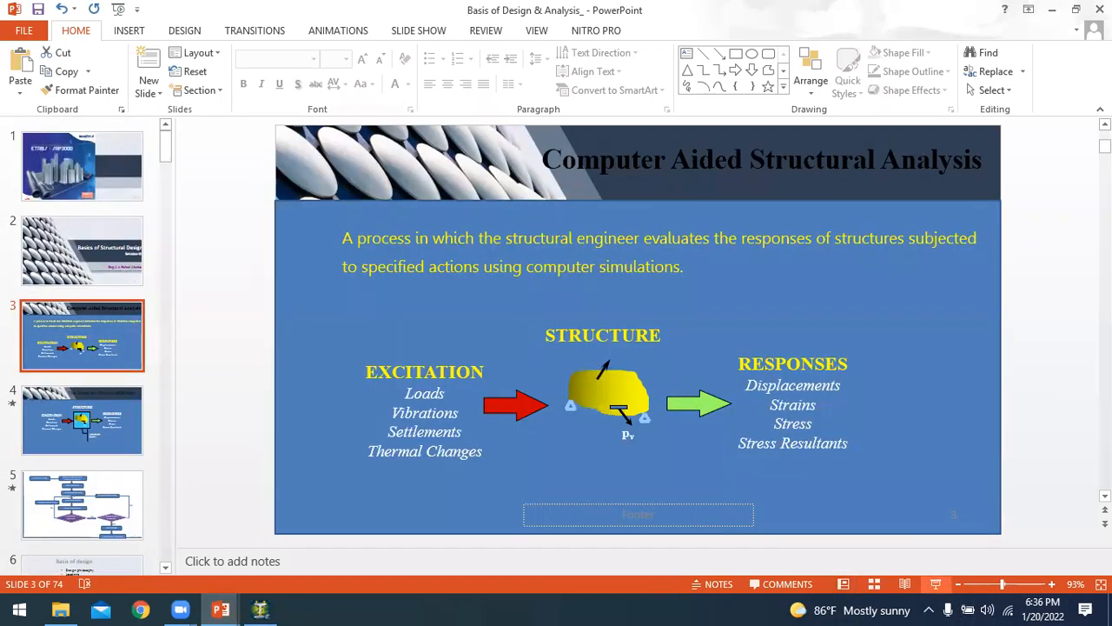
pyautogui.click(936, 583)
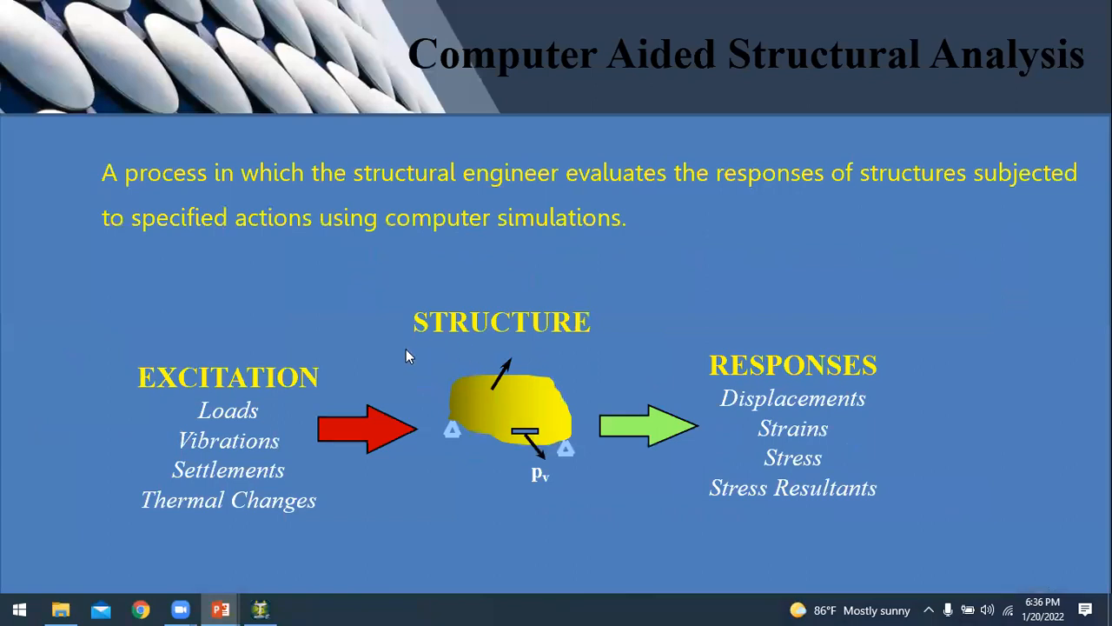
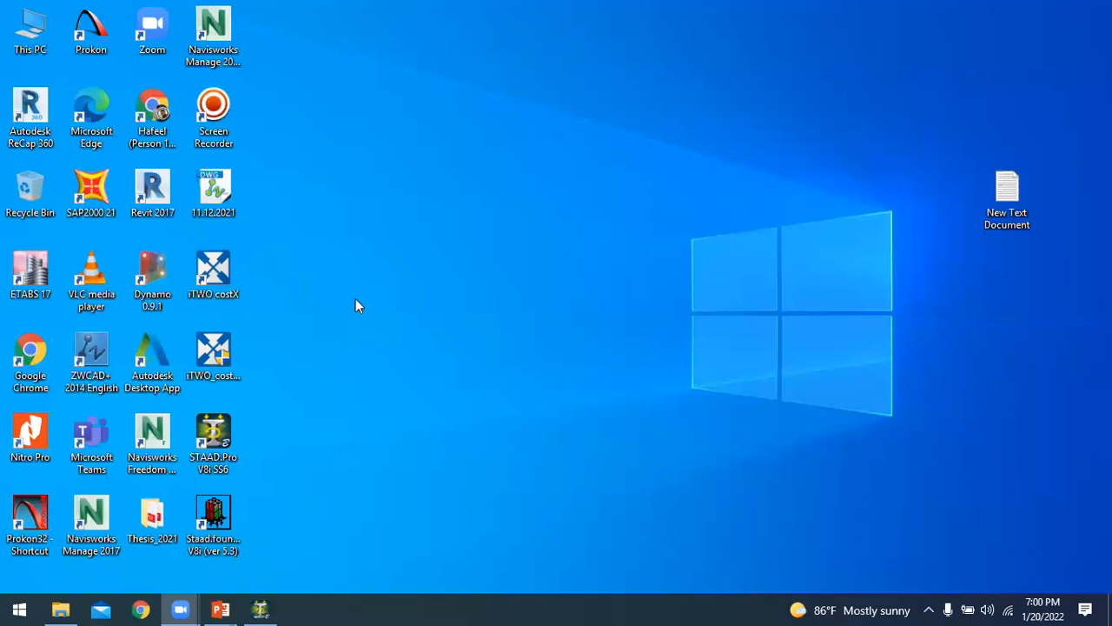
# - Switch back to STAAD.Pro and enter the job title "Proposed Hotel Project for Paddyway" and the client's name in the job information
pyautogui.click(268, 608)
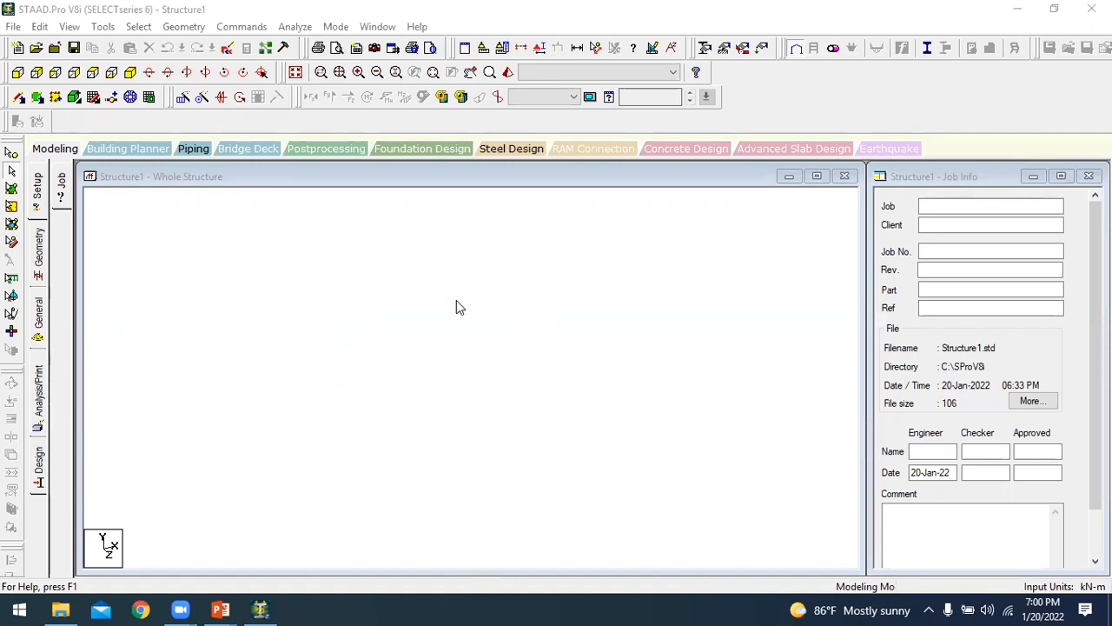
pyautogui.click(993, 206)
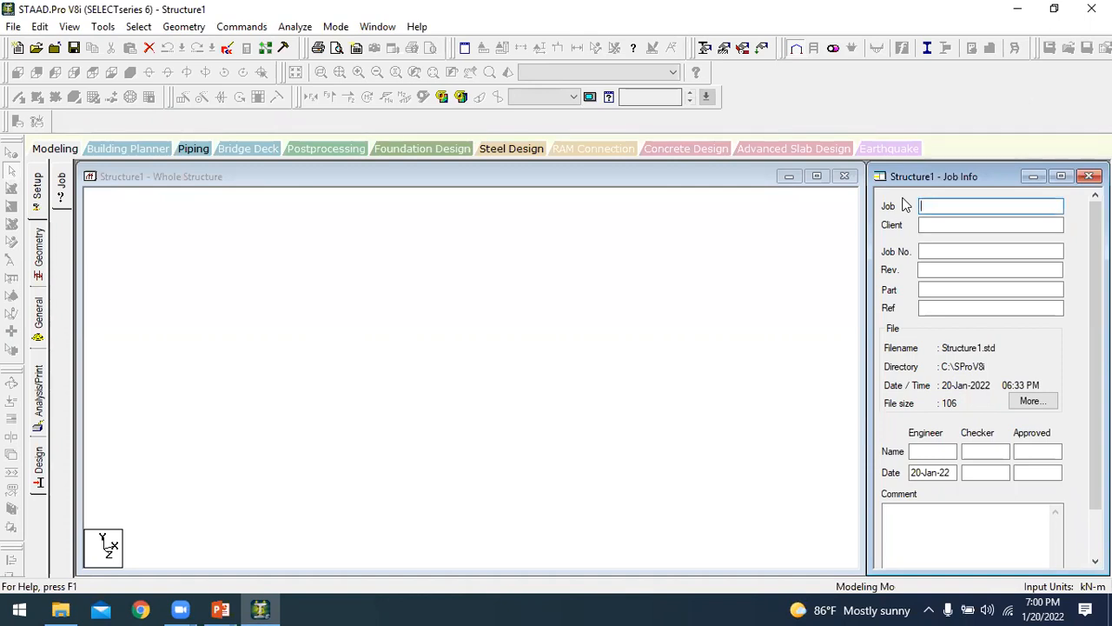
pyautogui.write('Propos')
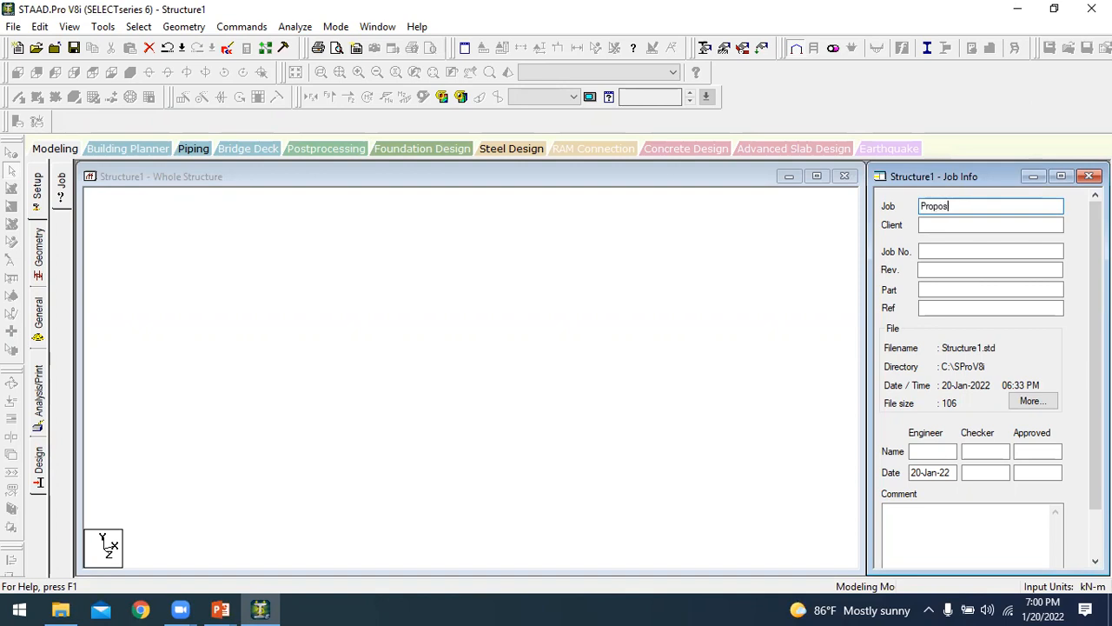
pyautogui.write('ed Hotel Pro')
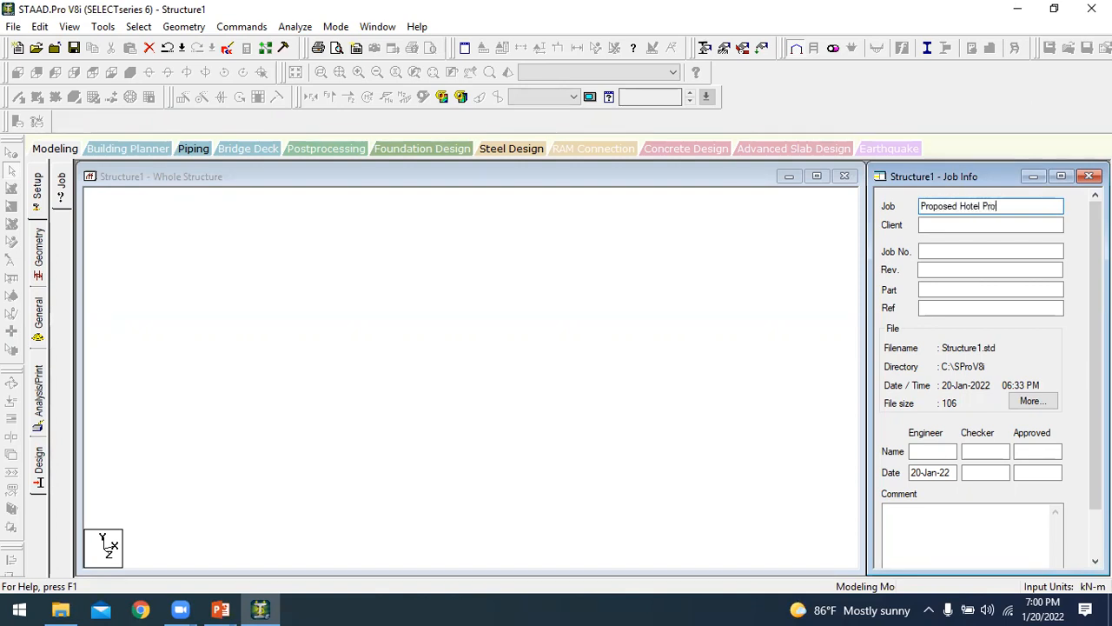
pyautogui.write('ject for Paddyway')
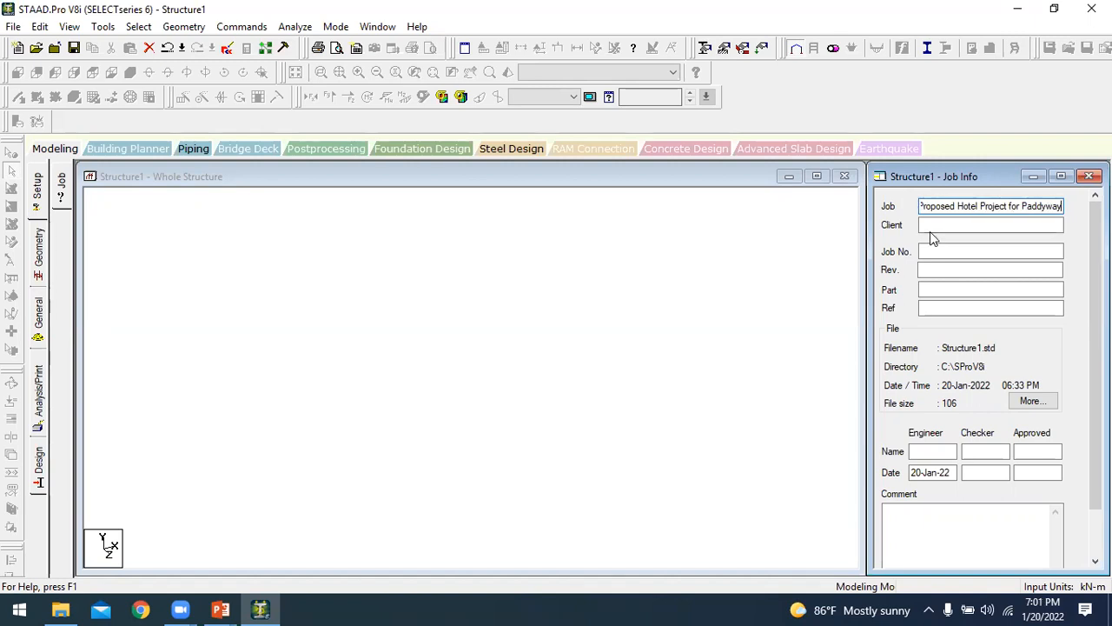
pyautogui.click(931, 225)
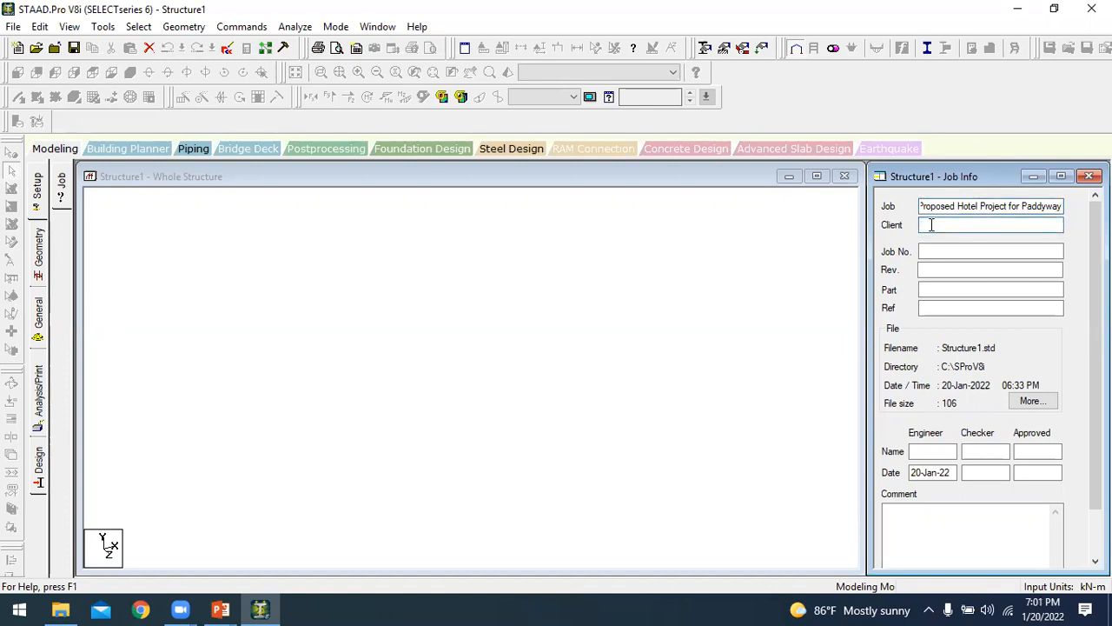
pyautogui.write('Mr.Sabu')
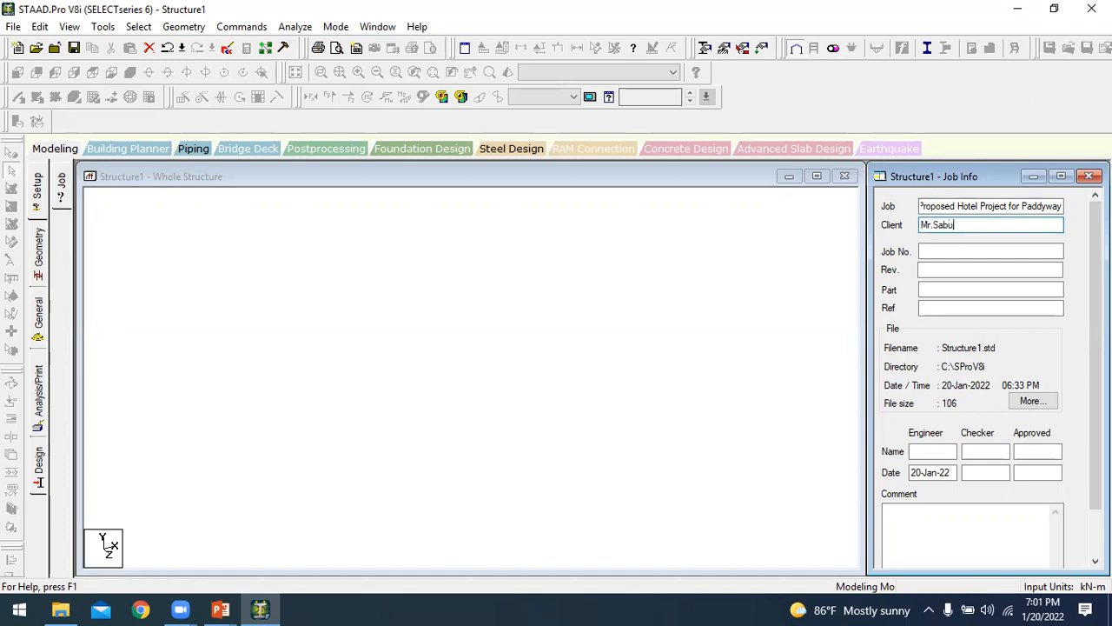
# - Set the job number to J1453 and the revision, part and reference to 0
pyautogui.click(956, 251)
pyautogui.write('J1453')
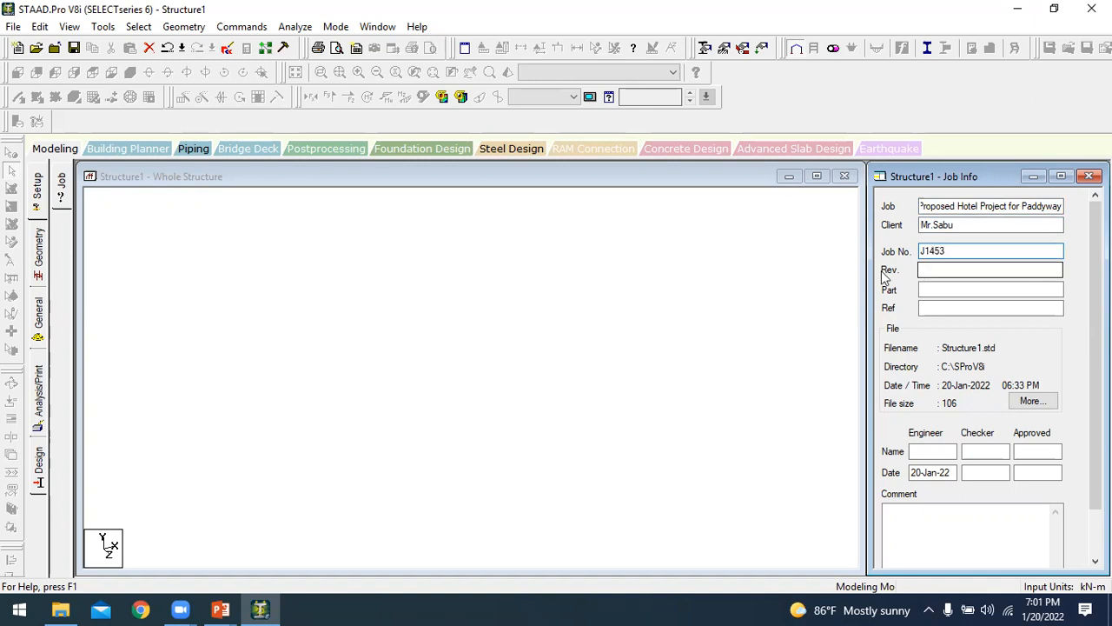
pyautogui.click(951, 272)
pyautogui.write('0')
pyautogui.click(952, 289)
pyautogui.write('0')
pyautogui.click(949, 310)
pyautogui.write('0')
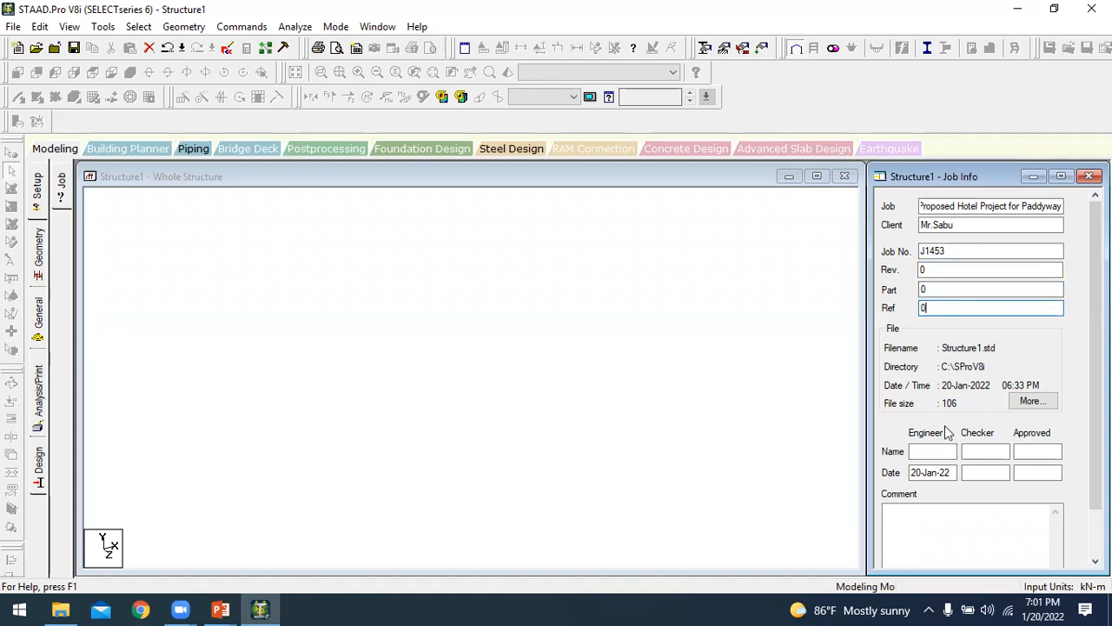
# - Fill in the names of the engineer, the checker and the approver in the job information
pyautogui.click(930, 450)
pyautogui.write('AAHA')
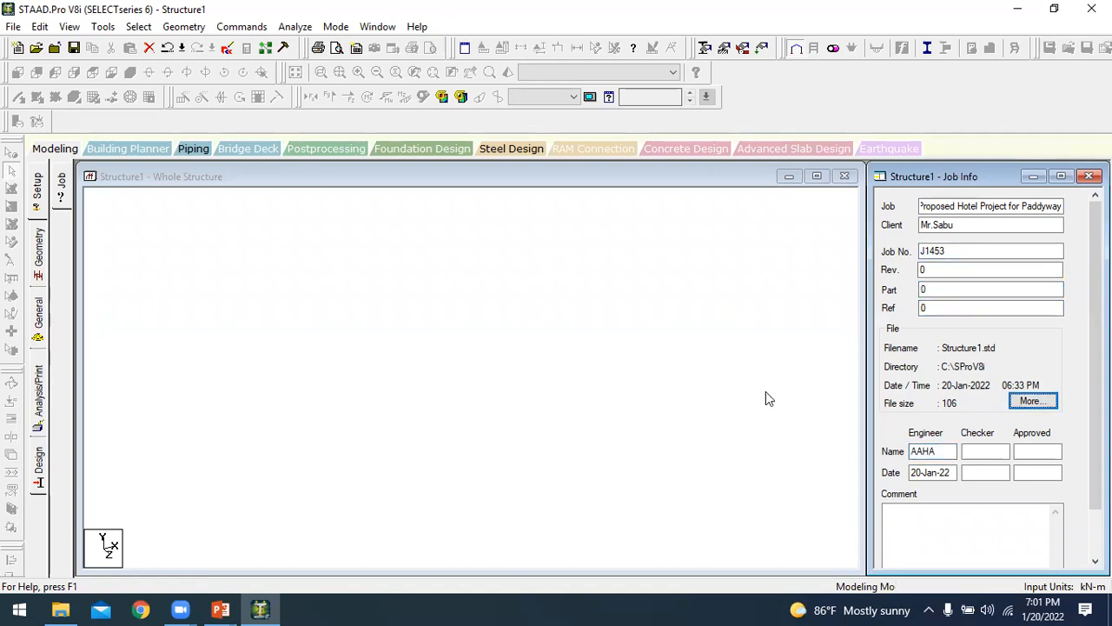
pyautogui.click(973, 445)
pyautogui.write('Joh')
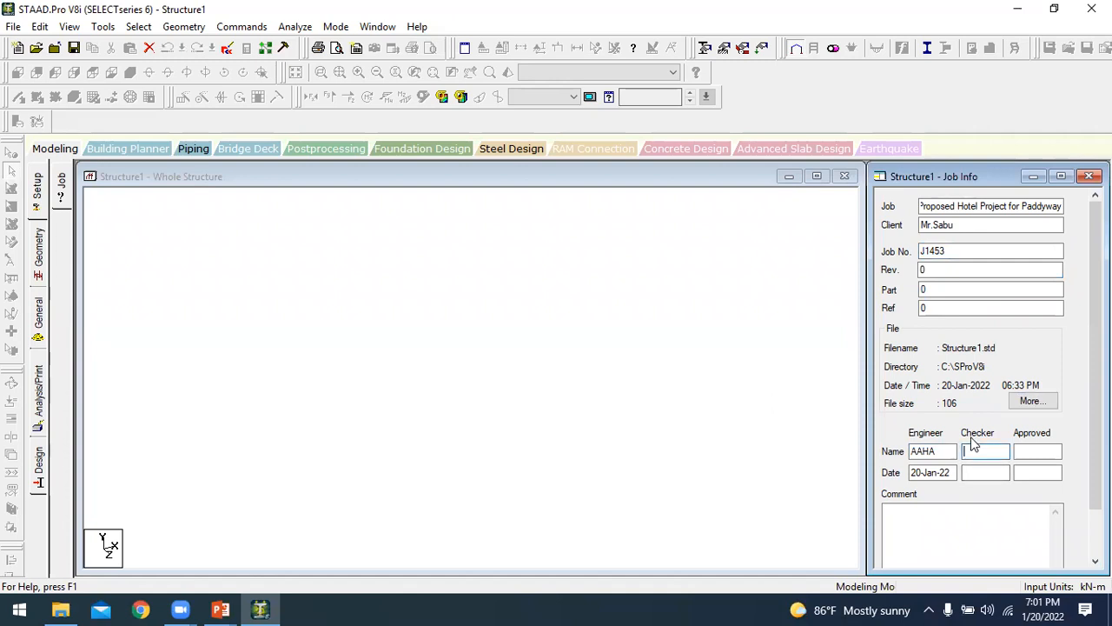
pyautogui.write('n')
pyautogui.press('Tab')
pyautogui.write('Mario')
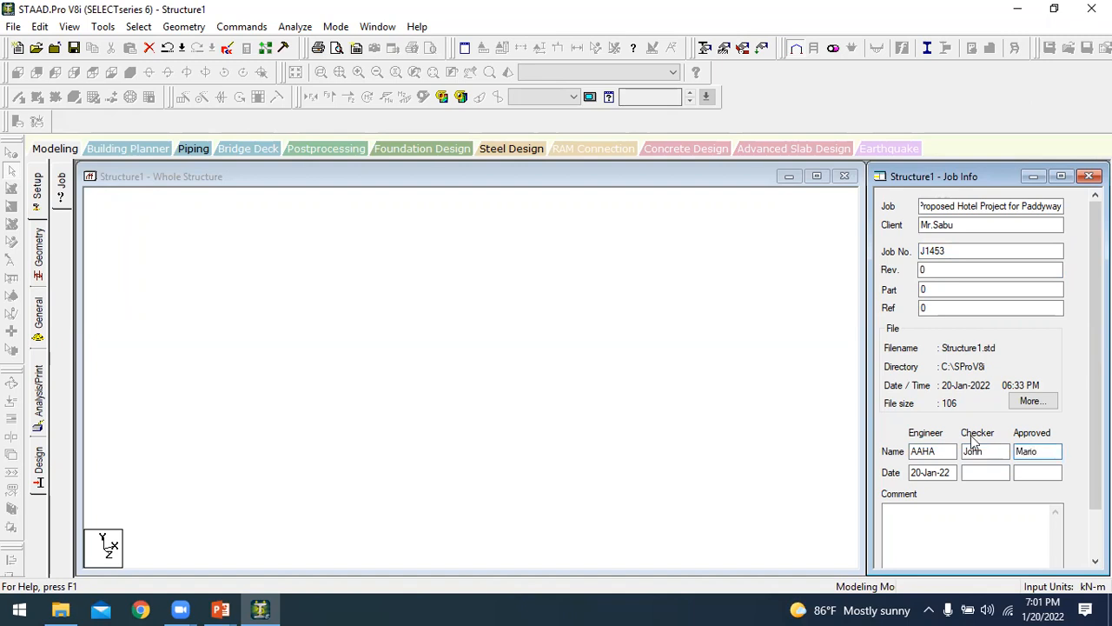
# - Add the comment "Concept Design" to the job information
pyautogui.click(784, 409)
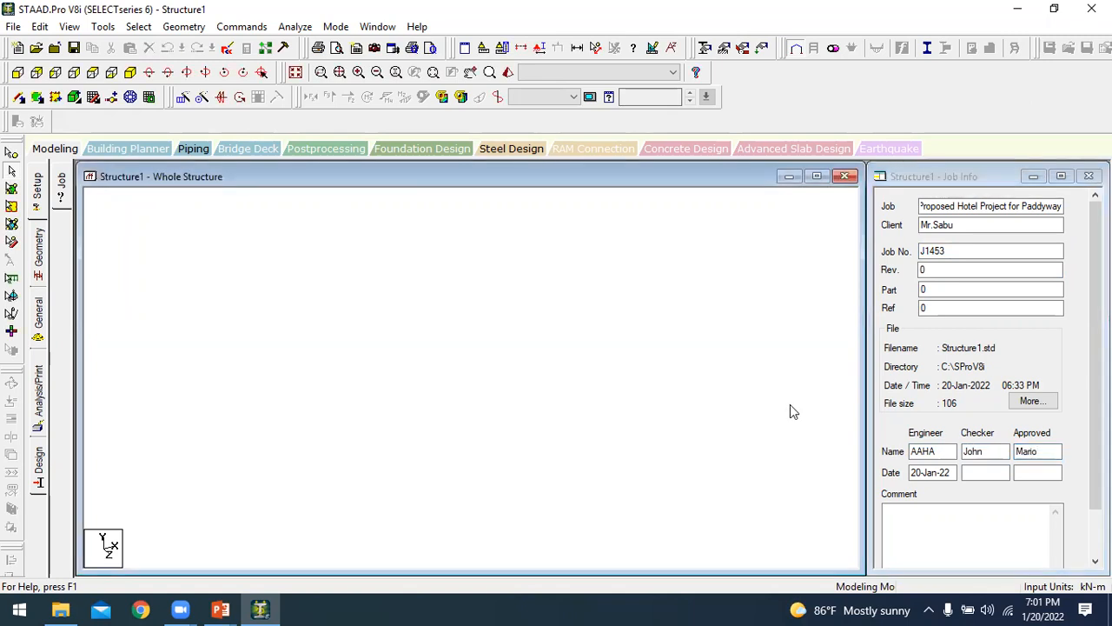
pyautogui.click(918, 516)
pyautogui.write('Concept Design')
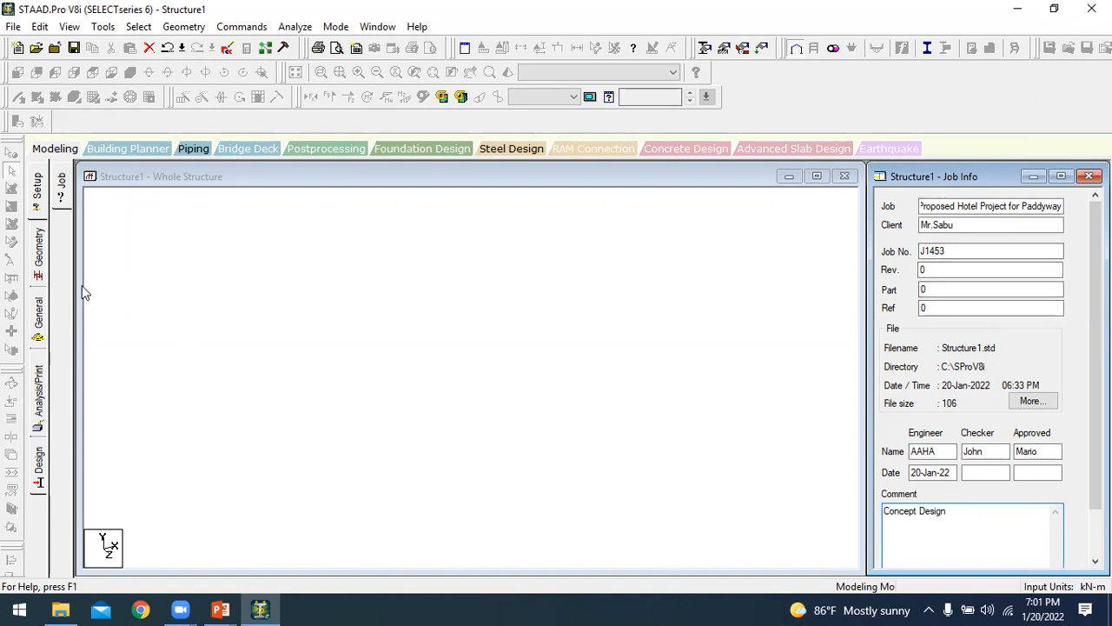
# - Run the Structure Wizard from the geometry setup and start a Bay Frame prototype from the Frame Models
pyautogui.click(38, 252)
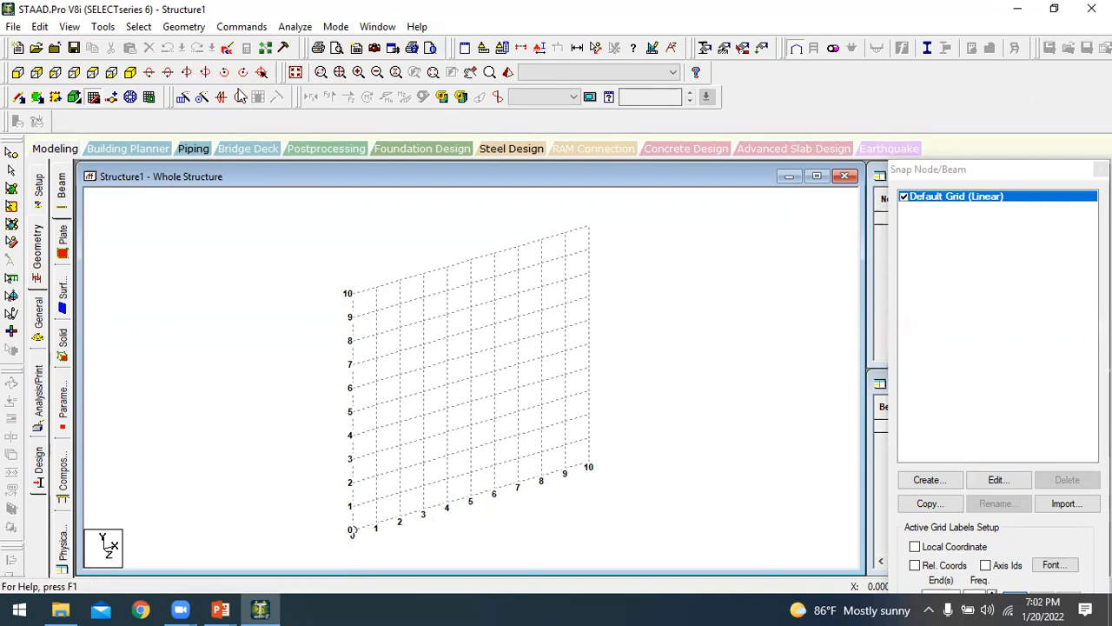
pyautogui.click(183, 26)
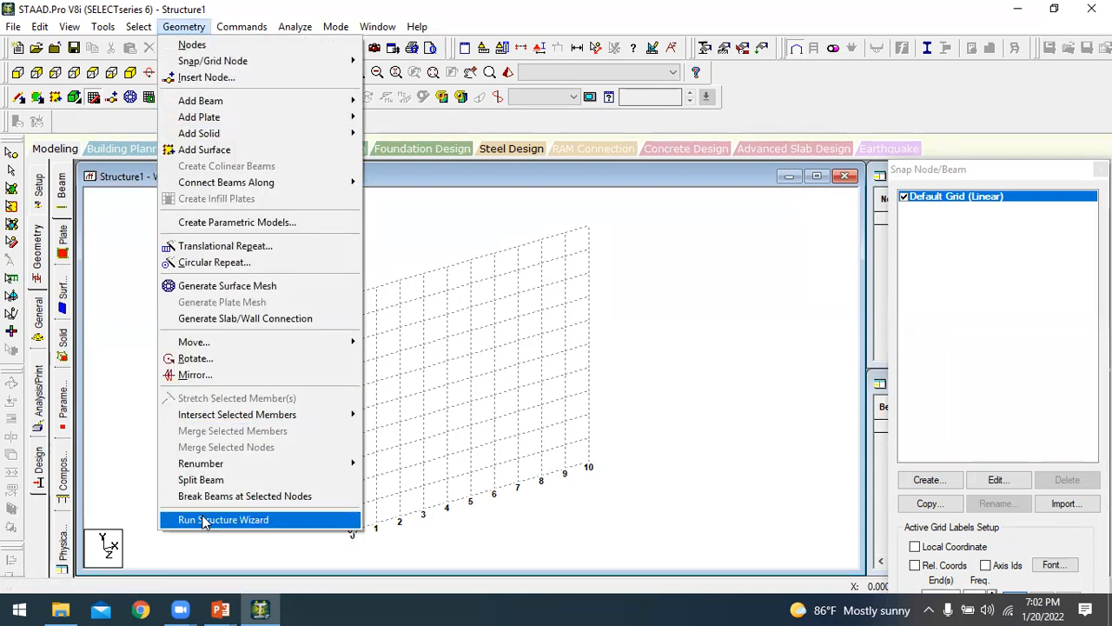
pyautogui.click(209, 519)
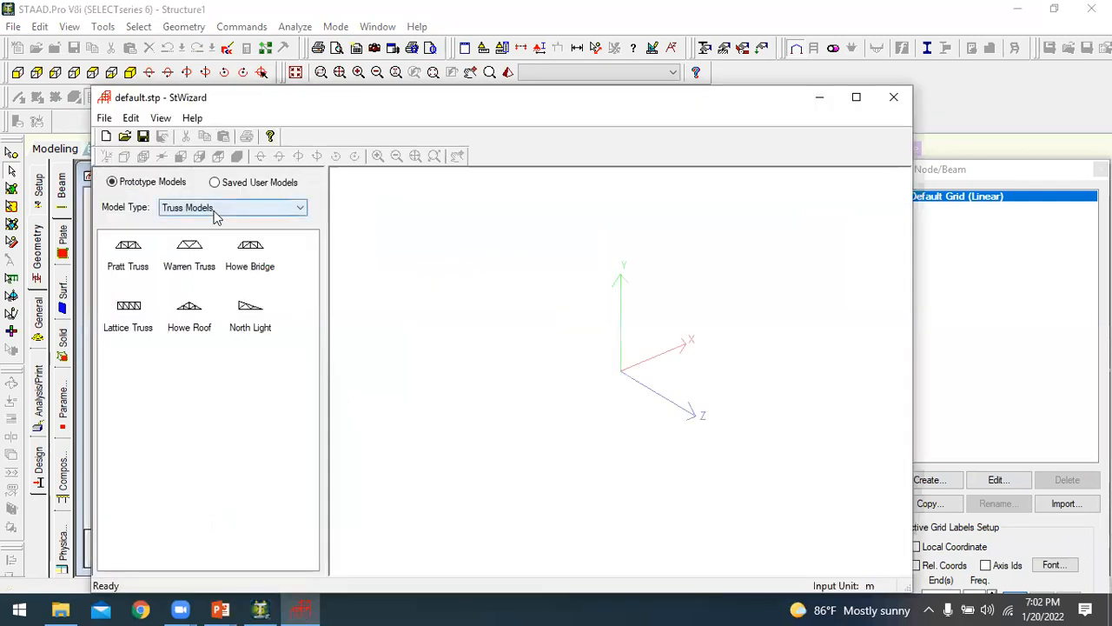
pyautogui.click(217, 208)
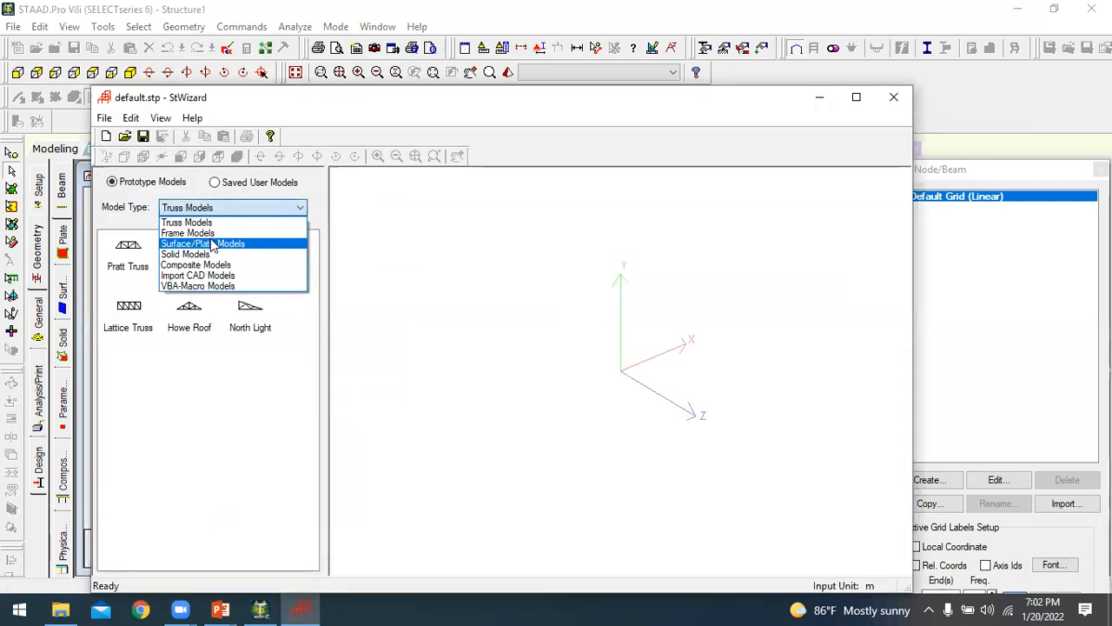
pyautogui.click(214, 233)
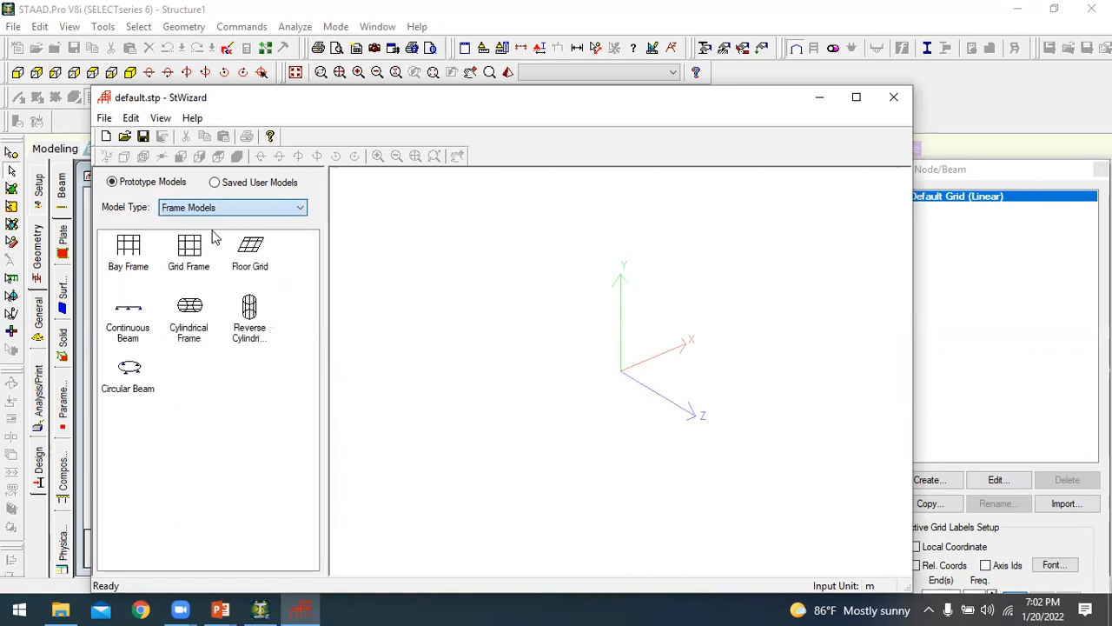
pyautogui.click(129, 261)
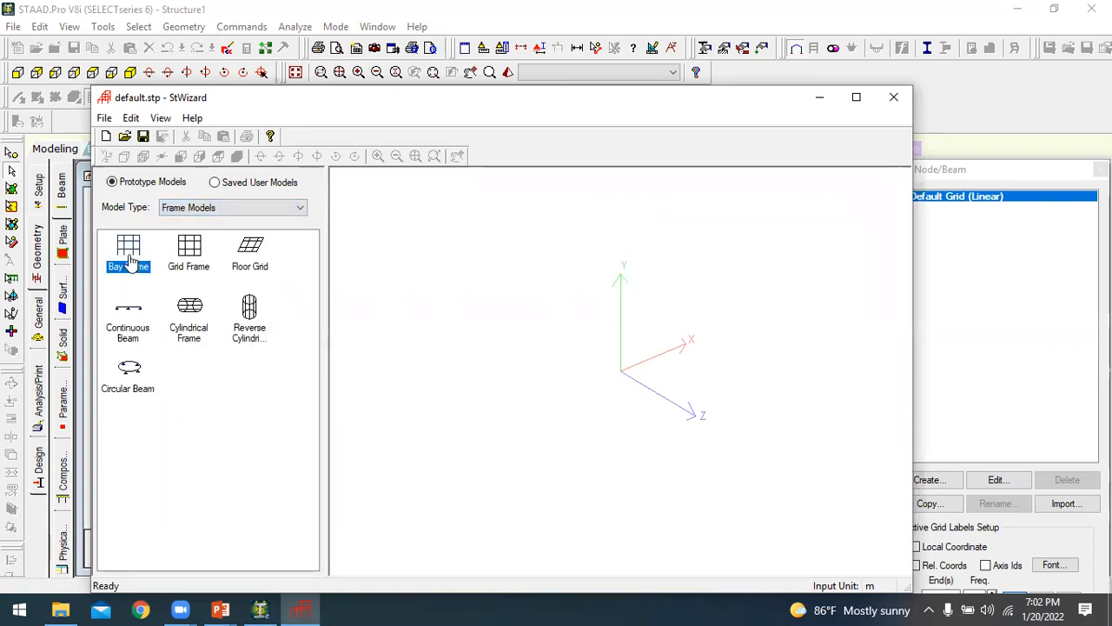
pyautogui.doubleClick(131, 263)
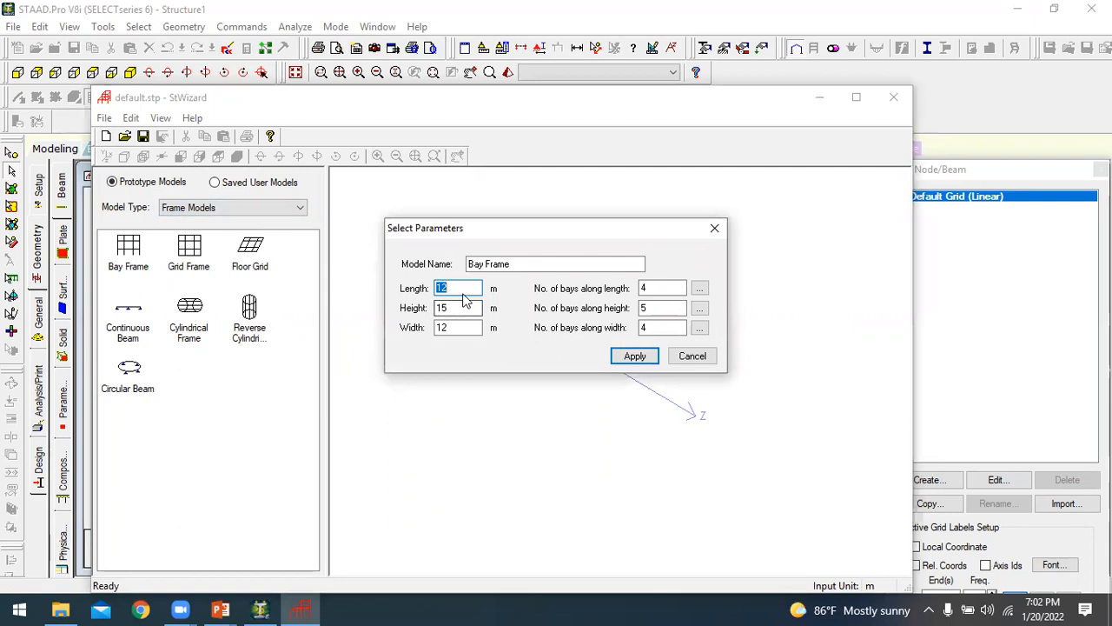
# - Set the bay frame's height to 4 m and its width to 16 m
pyautogui.moveTo(457, 308); pyautogui.dragTo(433, 306)
pyautogui.write('4')
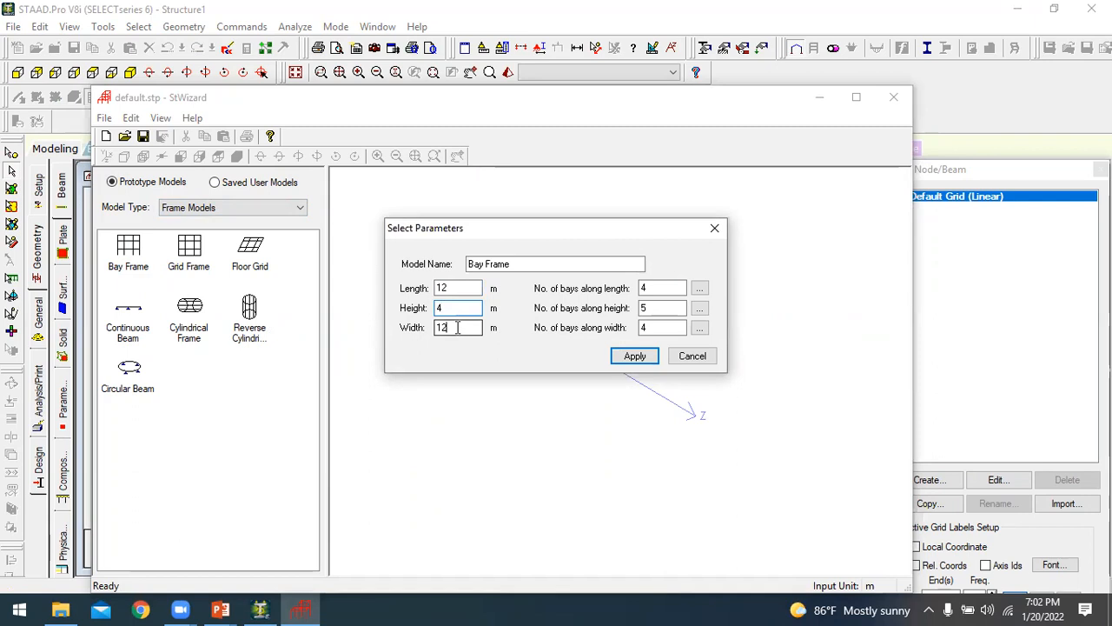
pyautogui.moveTo(457, 327); pyautogui.dragTo(435, 337)
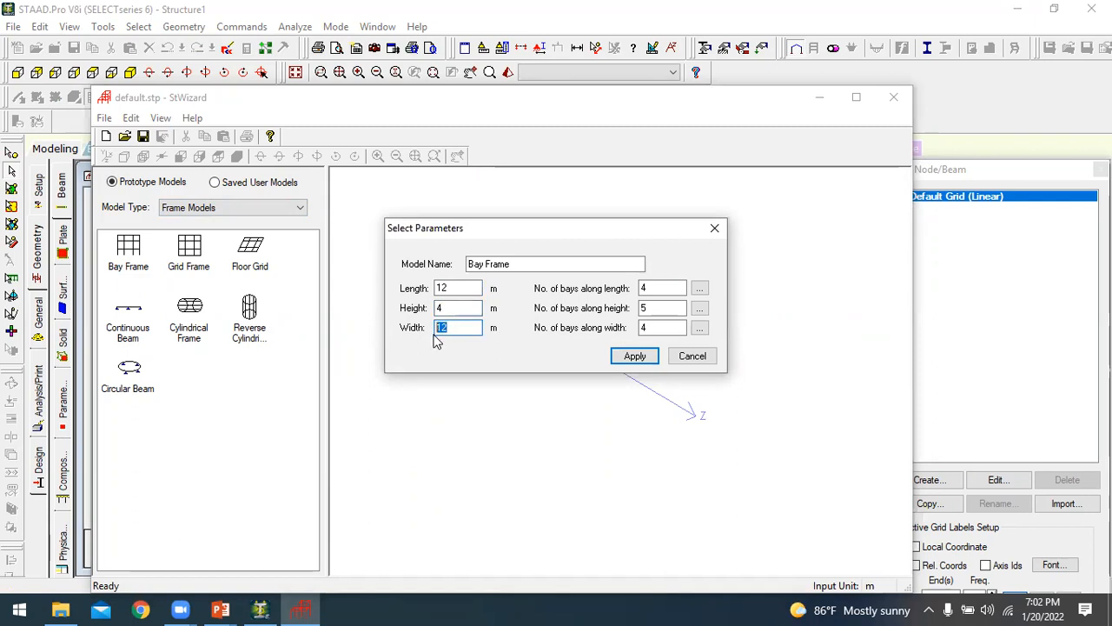
pyautogui.write('16')
# - Set the number of bays to 3 along the length and 1 along the height, accepting the default bay lengths
pyautogui.click(647, 287)
pyautogui.doubleClick(647, 286)
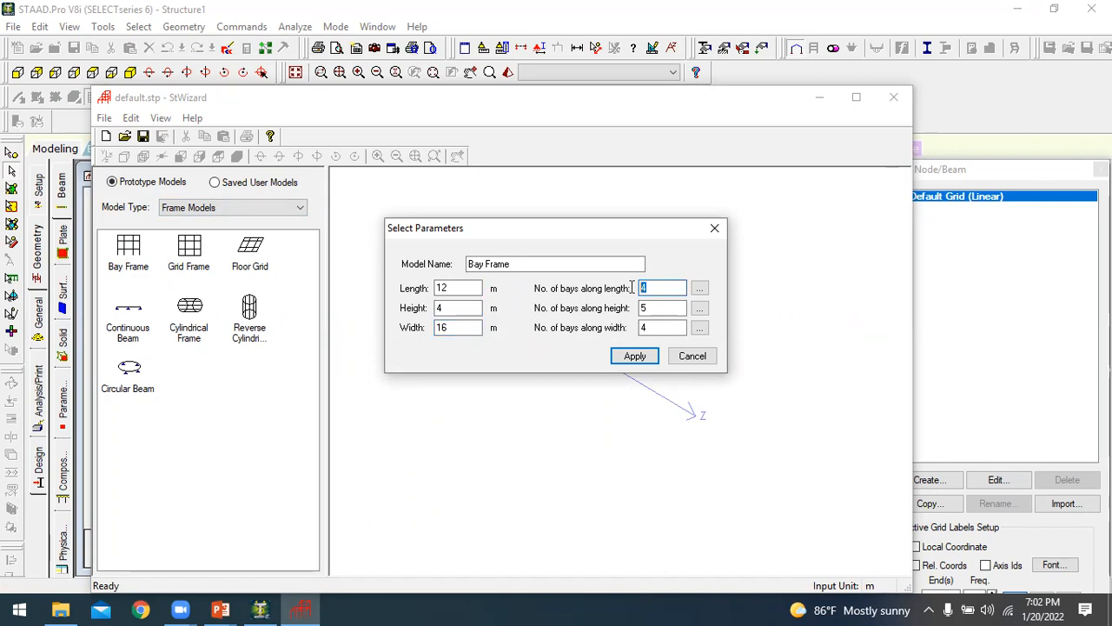
pyautogui.doubleClick(643, 308)
pyautogui.write('1')
pyautogui.click(649, 288)
pyautogui.doubleClick(650, 288)
pyautogui.write('3')
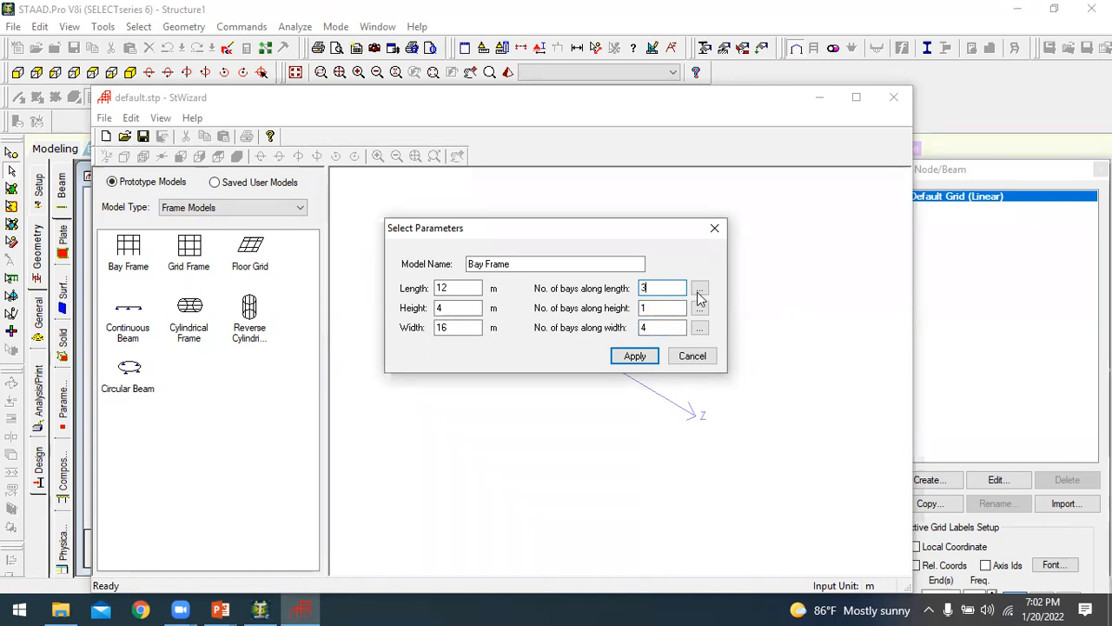
pyautogui.click(700, 290)
pyautogui.click(631, 364)
# - Set the bay frame's width to 20 m
pyautogui.doubleClick(643, 327)
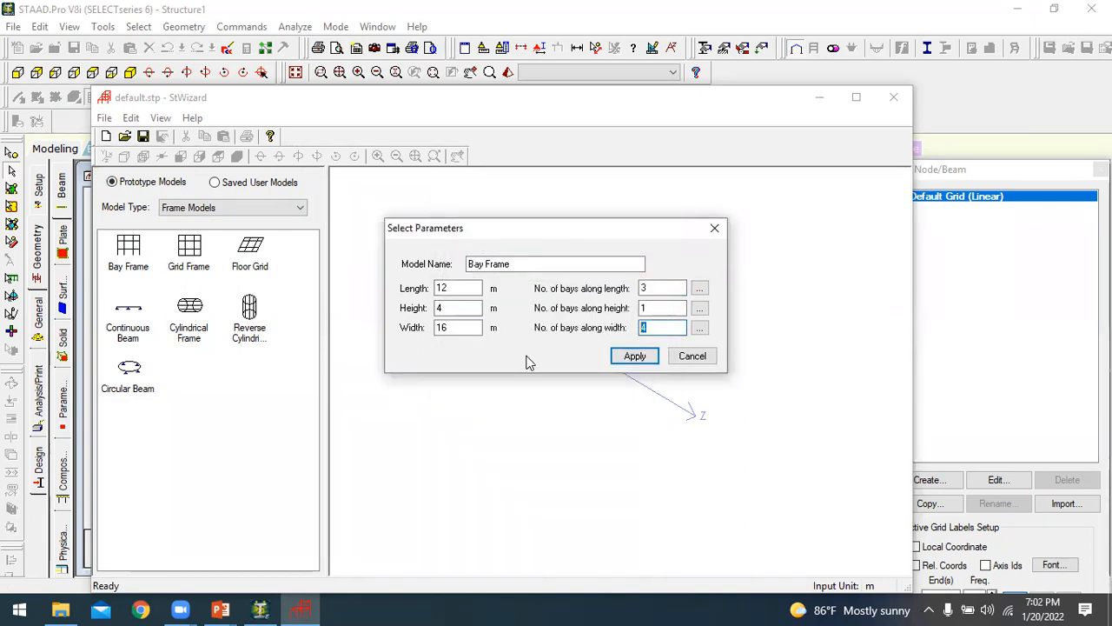
pyautogui.doubleClick(435, 327)
pyautogui.write('20')
# - Set the individual lengths of the three bays along the length to 4.5, 3 and 4.5 m
pyautogui.click(699, 287)
pyautogui.click(520, 267)
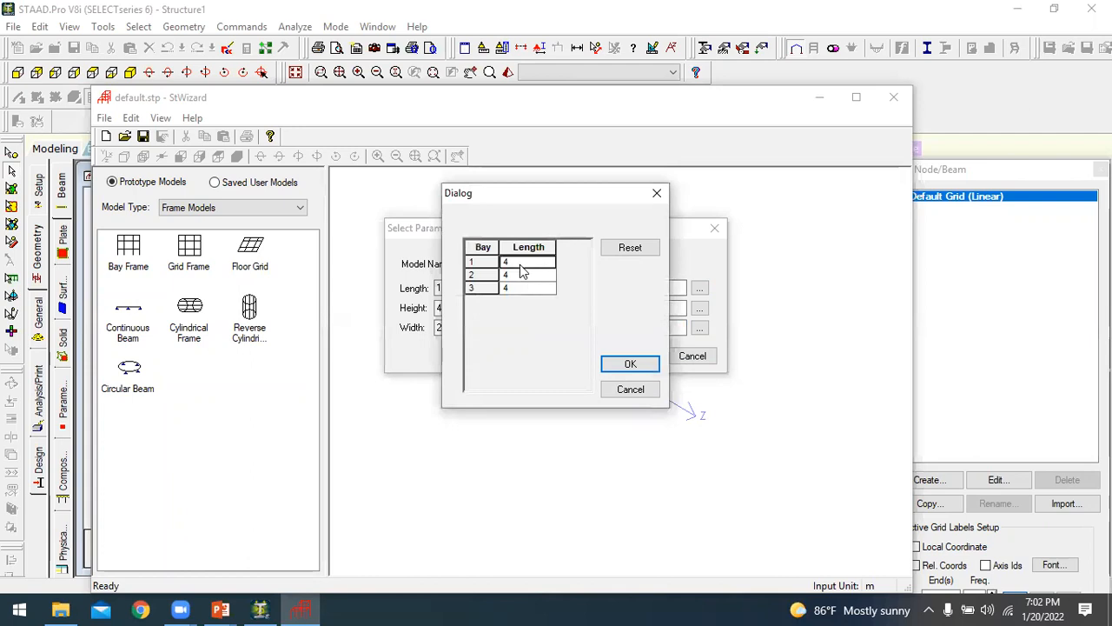
pyautogui.write('.5')
pyautogui.click(533, 275)
pyautogui.write('3')
pyautogui.click(532, 287)
pyautogui.write('4.5')
pyautogui.click(517, 276)
pyautogui.click(626, 365)
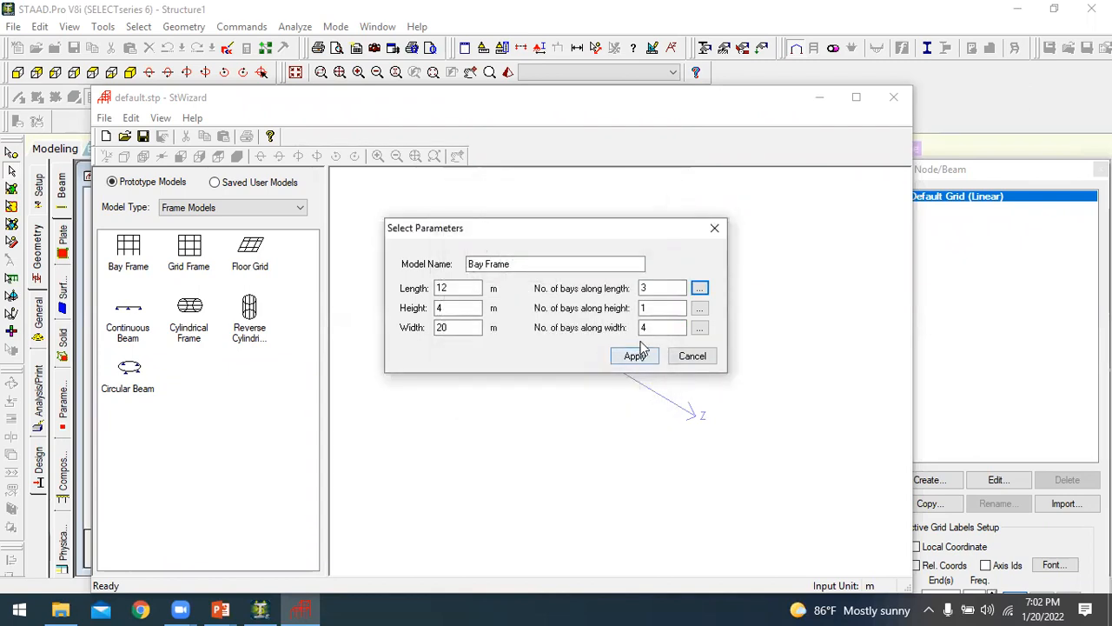
# - Enter 4 bays along the width and generate the bay frame
pyautogui.doubleClick(648, 329)
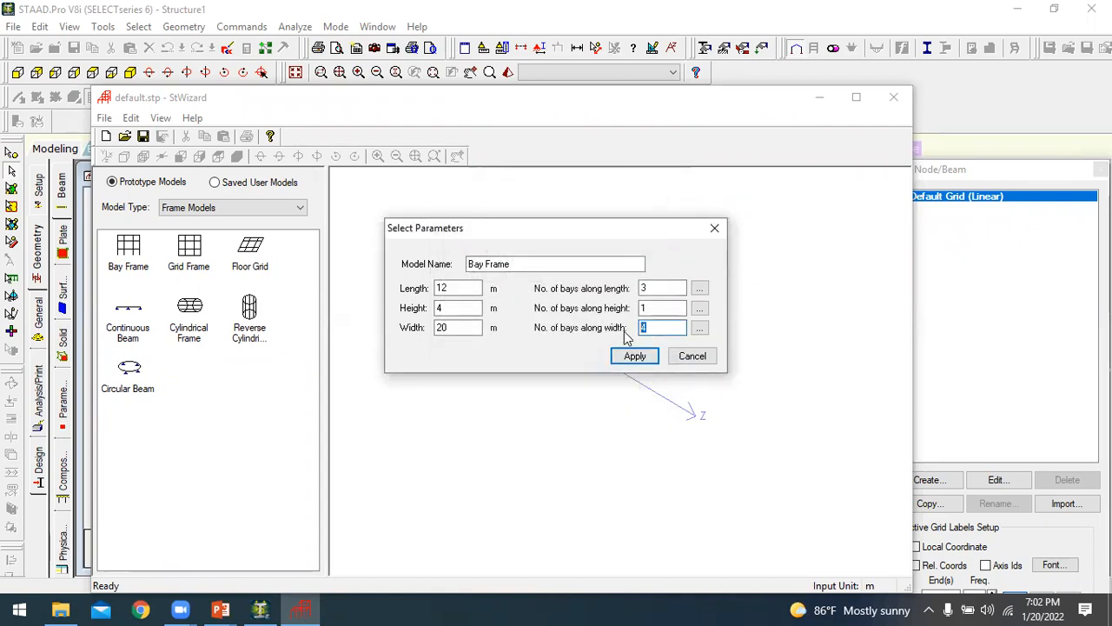
pyautogui.write('4')
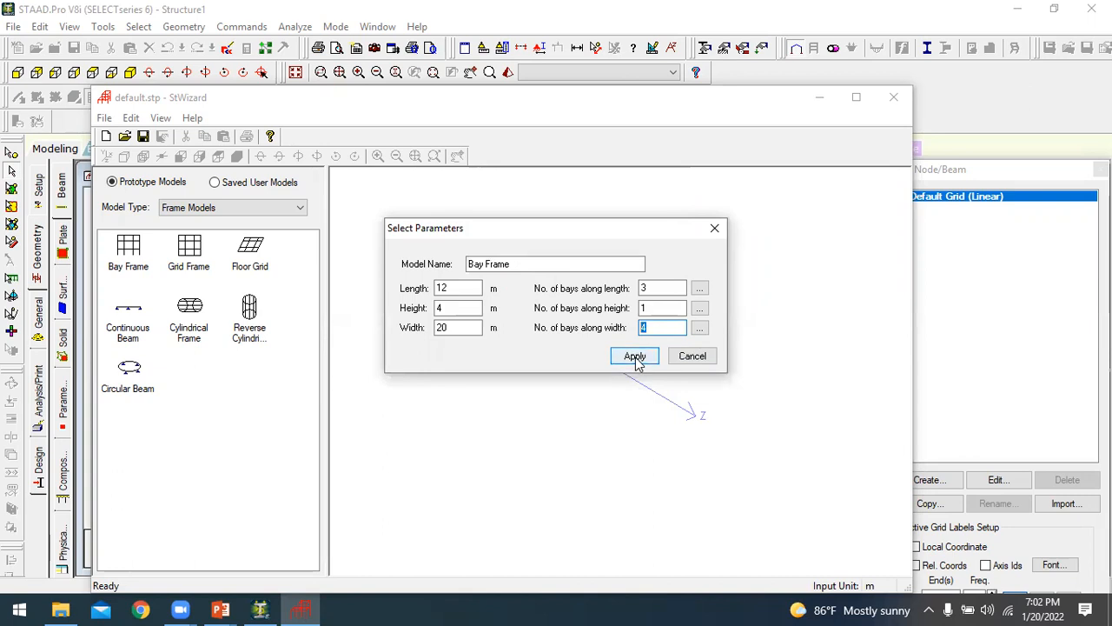
pyautogui.click(635, 358)
# - Merge the bay frame with the STAAD.Pro model at X, Y and Z offsets of 0 m
pyautogui.moveTo(749, 524)
pyautogui.mouseDown()
pyautogui.moveTo(494, 531)
pyautogui.moveTo(475, 495)
pyautogui.moveTo(535, 479)
pyautogui.mouseUp()
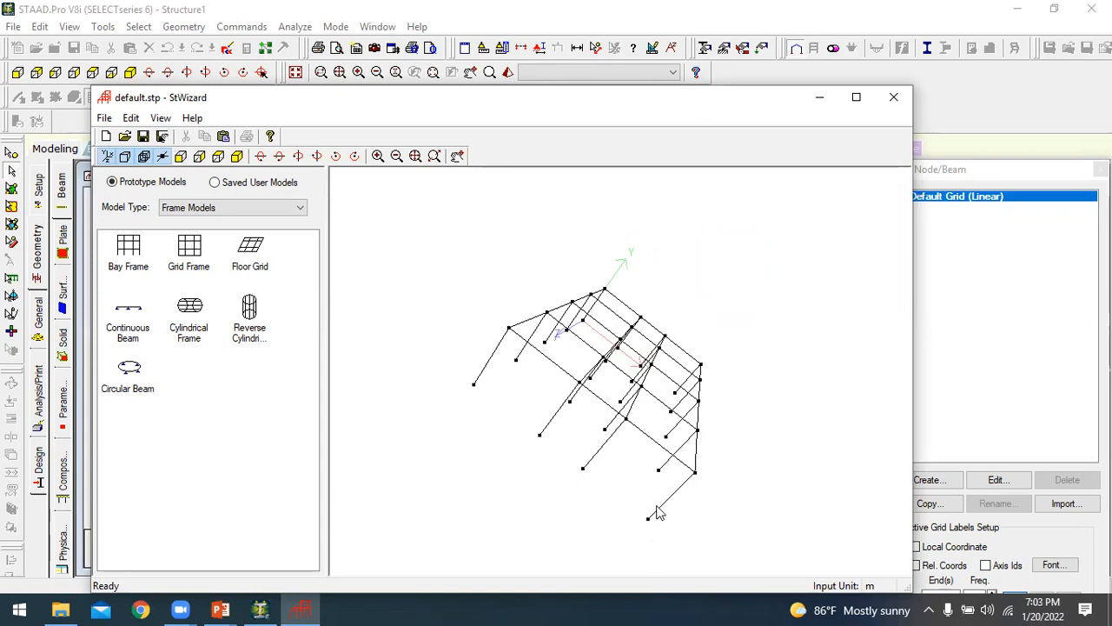
pyautogui.moveTo(610, 493); pyautogui.dragTo(739, 440)
pyautogui.click(104, 118)
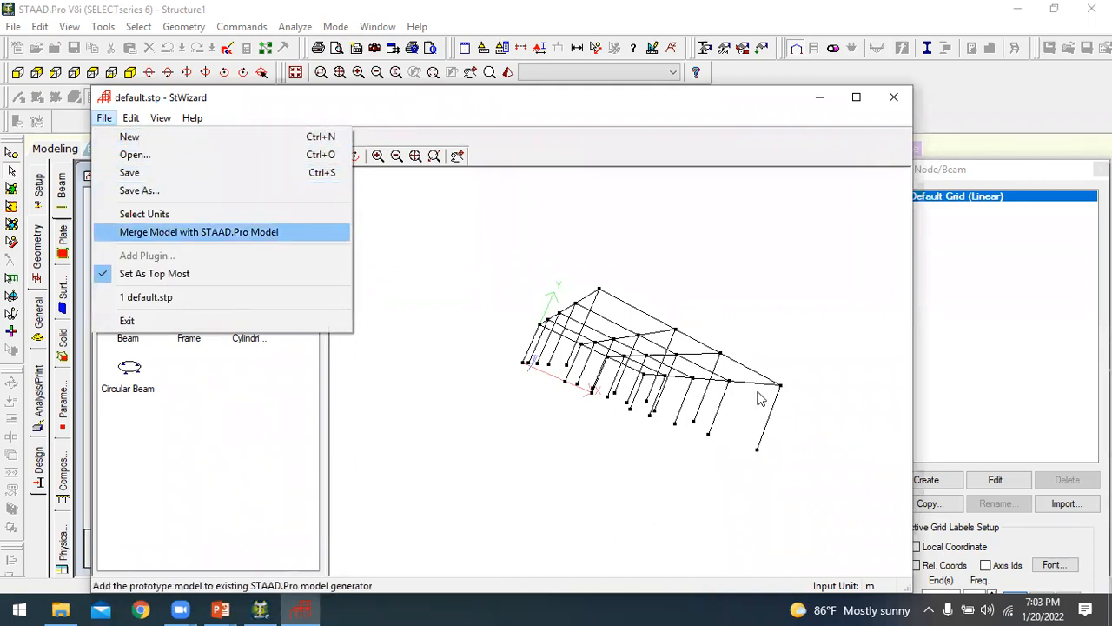
pyautogui.click(164, 232)
pyautogui.click(594, 339)
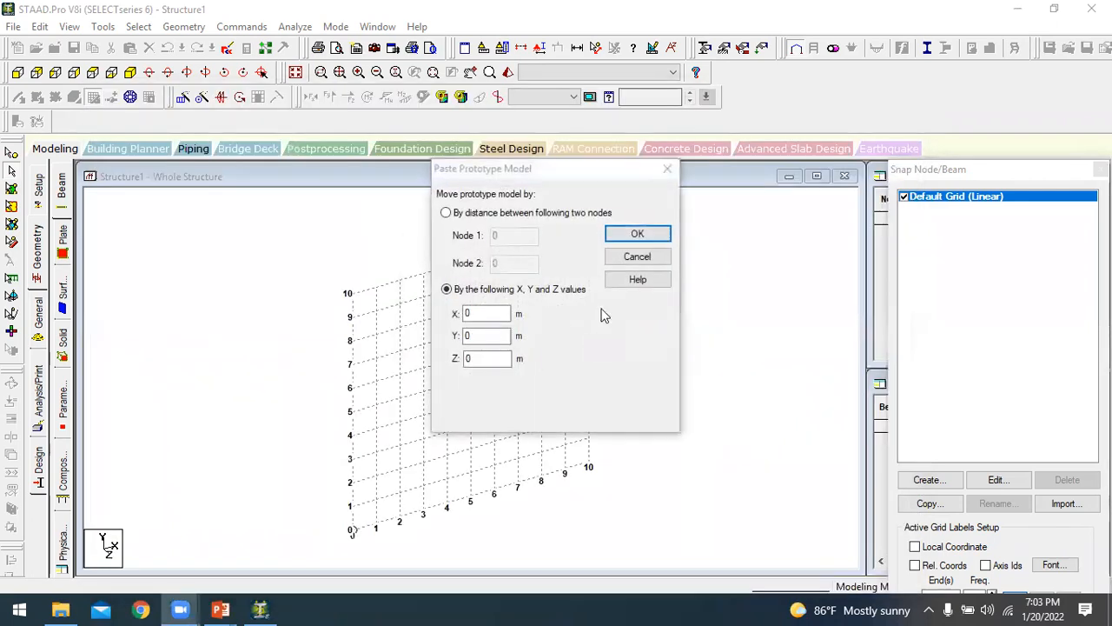
pyautogui.click(636, 233)
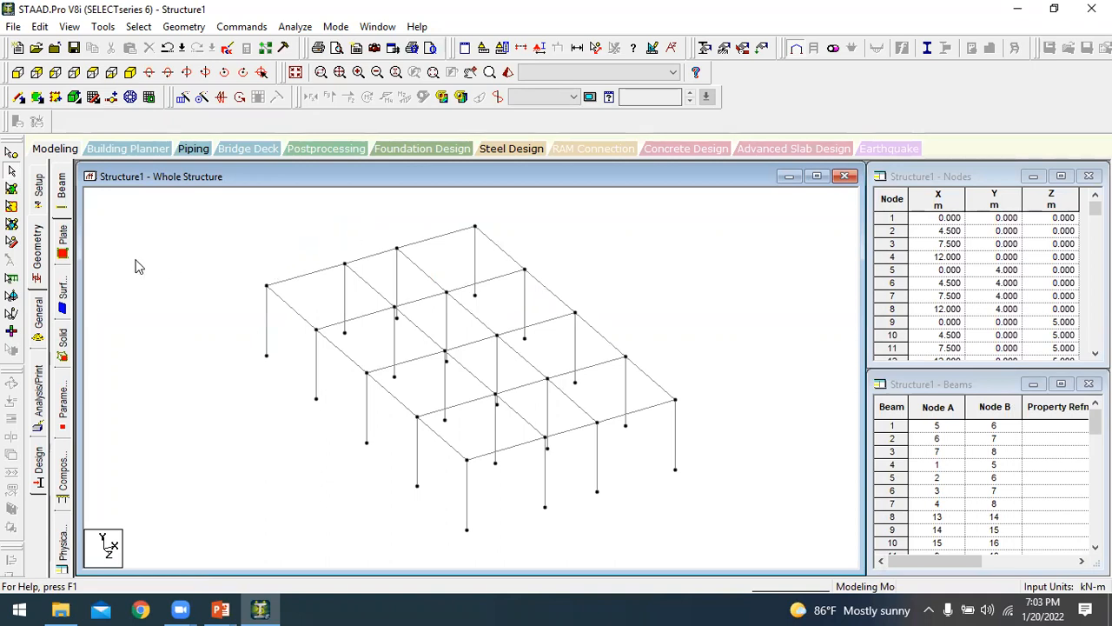
# - Display dimensions on the column at the origin and the roof beams along the Z = 0 and X = 12 m edges, accepting the auto save
pyautogui.click(262, 326)
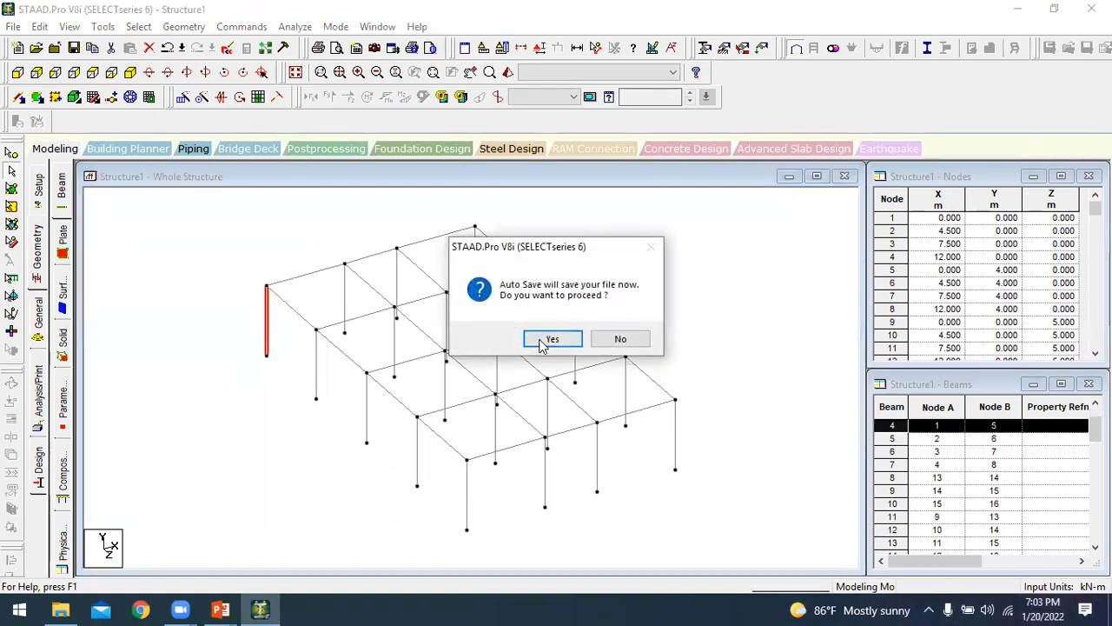
pyautogui.click(556, 340)
pyautogui.click(455, 323)
pyautogui.keyDown('ctrl'); pyautogui.click(315, 271); pyautogui.keyUp('ctrl')
pyautogui.keyDown('ctrl'); pyautogui.click(379, 253); pyautogui.keyUp('ctrl')
pyautogui.keyDown('ctrl'); pyautogui.click(460, 233); pyautogui.keyUp('ctrl')
pyautogui.keyDown('ctrl'); pyautogui.click(499, 248); pyautogui.keyUp('ctrl')
pyautogui.keyDown('ctrl'); pyautogui.click(549, 290); pyautogui.keyUp('ctrl')
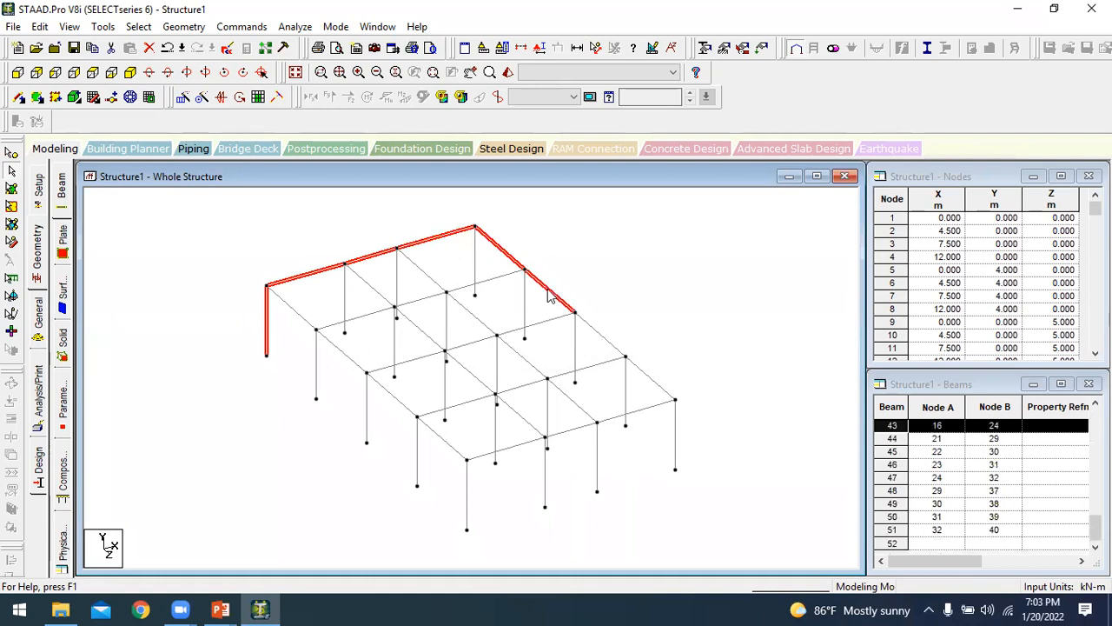
pyautogui.keyDown('ctrl'); pyautogui.click(592, 326); pyautogui.keyUp('ctrl')
pyautogui.keyDown('ctrl'); pyautogui.click(649, 364); pyautogui.keyUp('ctrl')
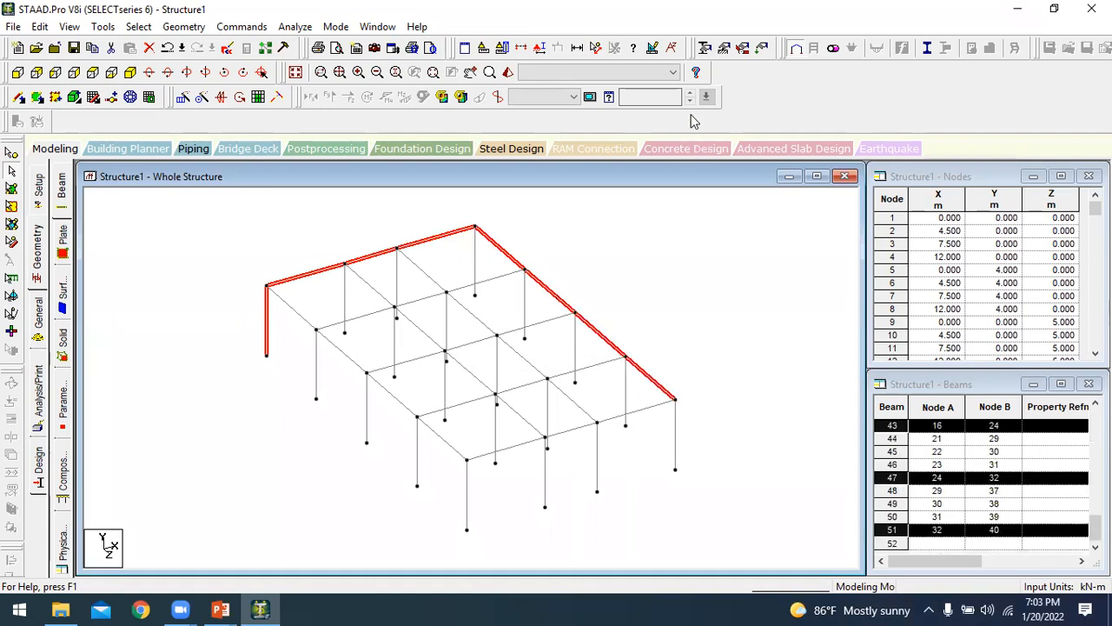
pyautogui.click(577, 49)
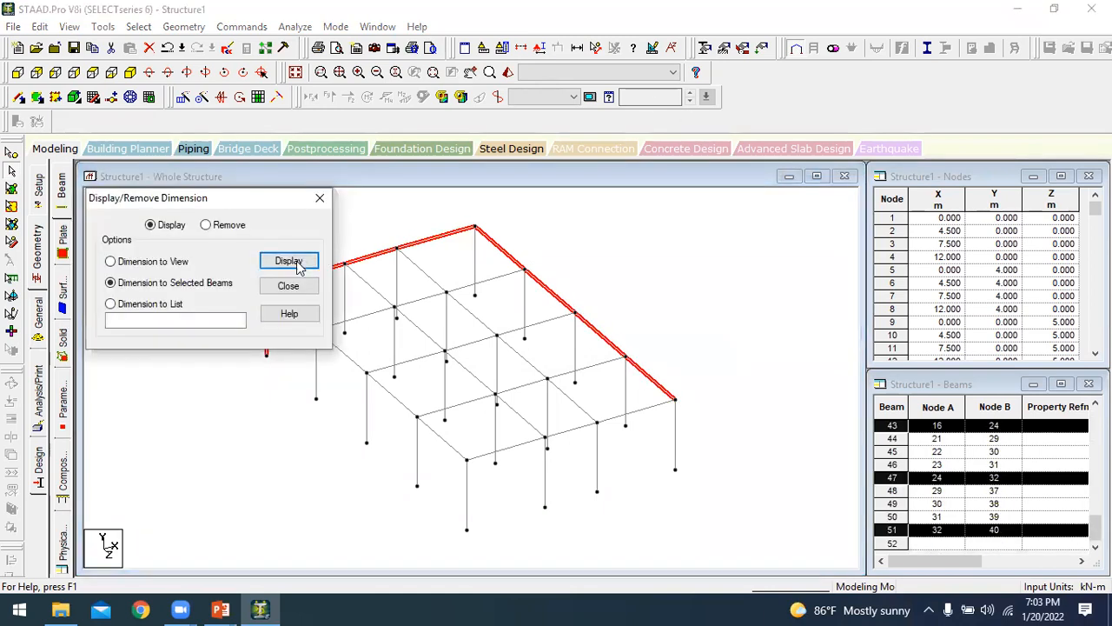
pyautogui.click(296, 264)
pyautogui.click(319, 200)
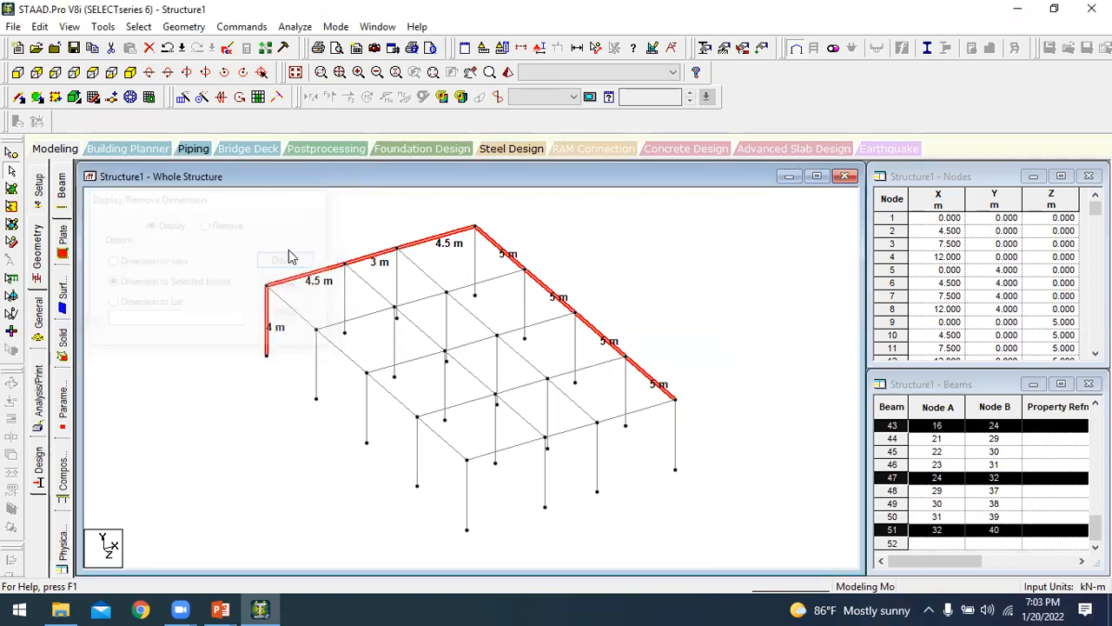
pyautogui.click(289, 249)
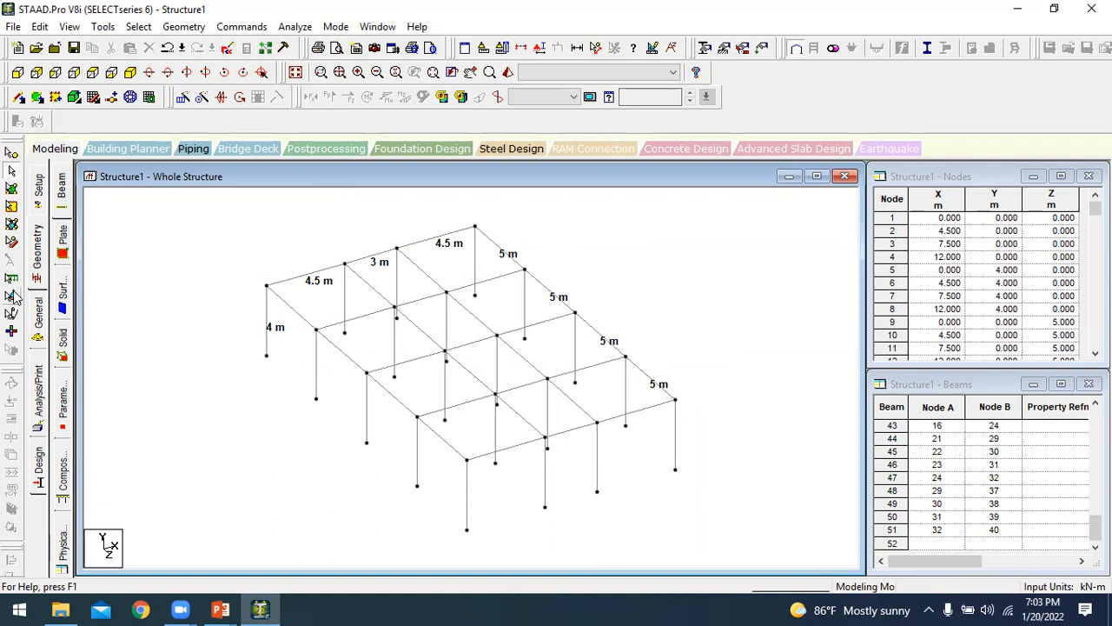
# - Assign the CONCRETE material to all members in the view and clear the selection
pyautogui.click(39, 309)
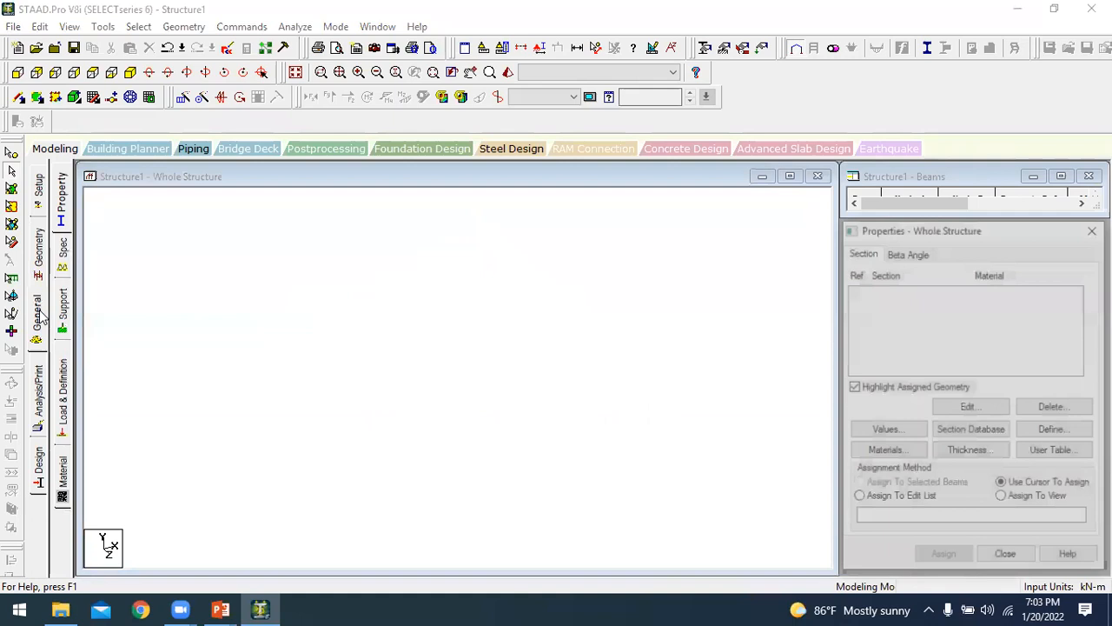
pyautogui.click(62, 469)
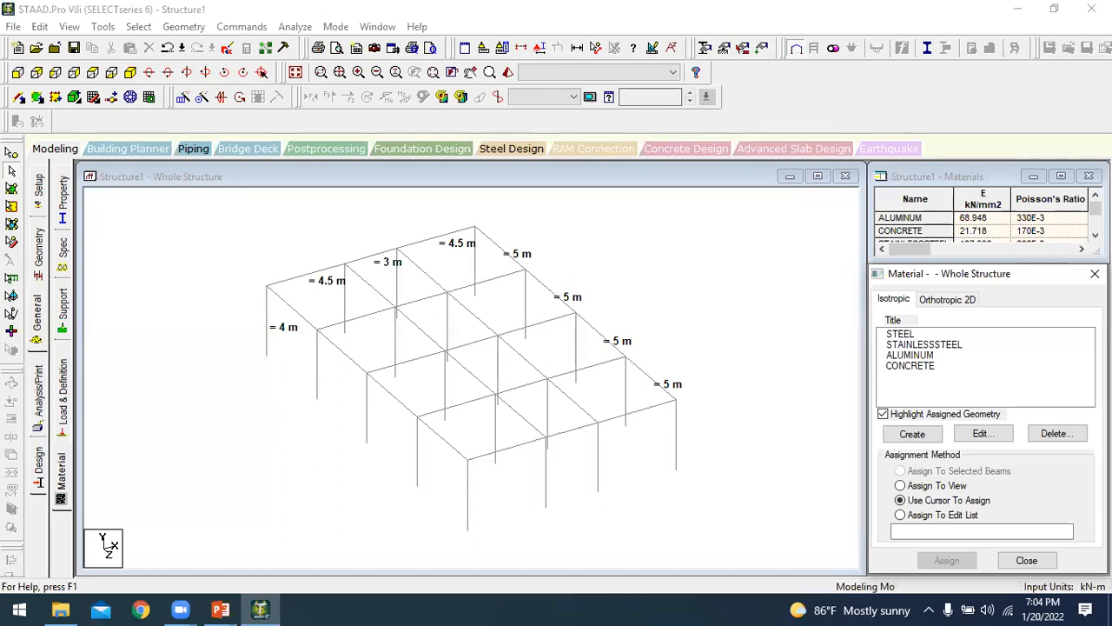
pyautogui.click(924, 365)
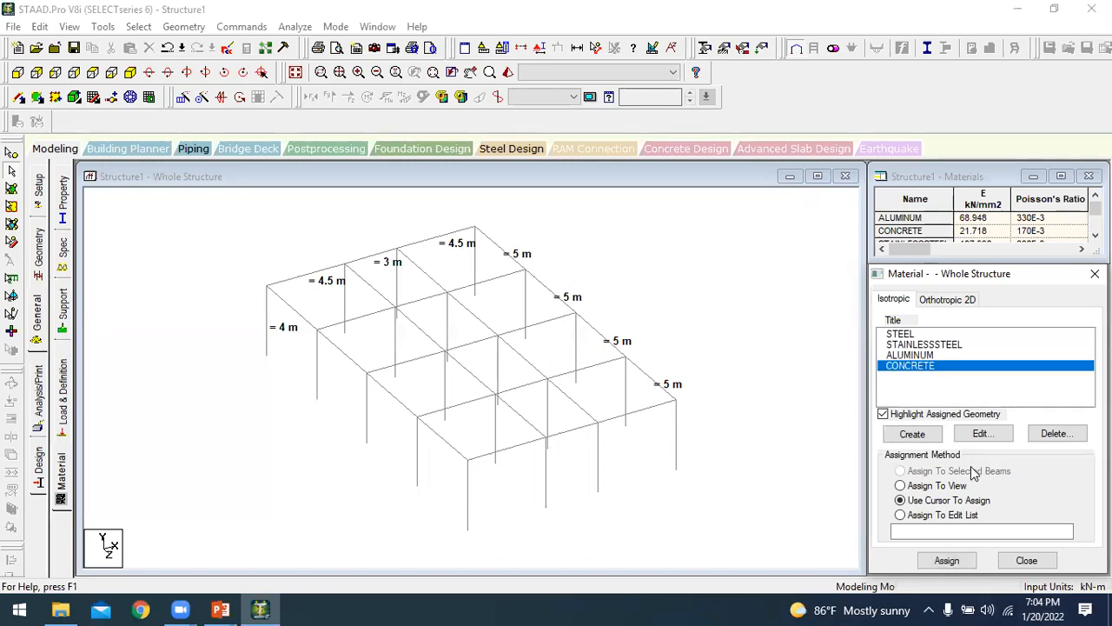
pyautogui.click(936, 485)
pyautogui.click(945, 560)
pyautogui.click(991, 459)
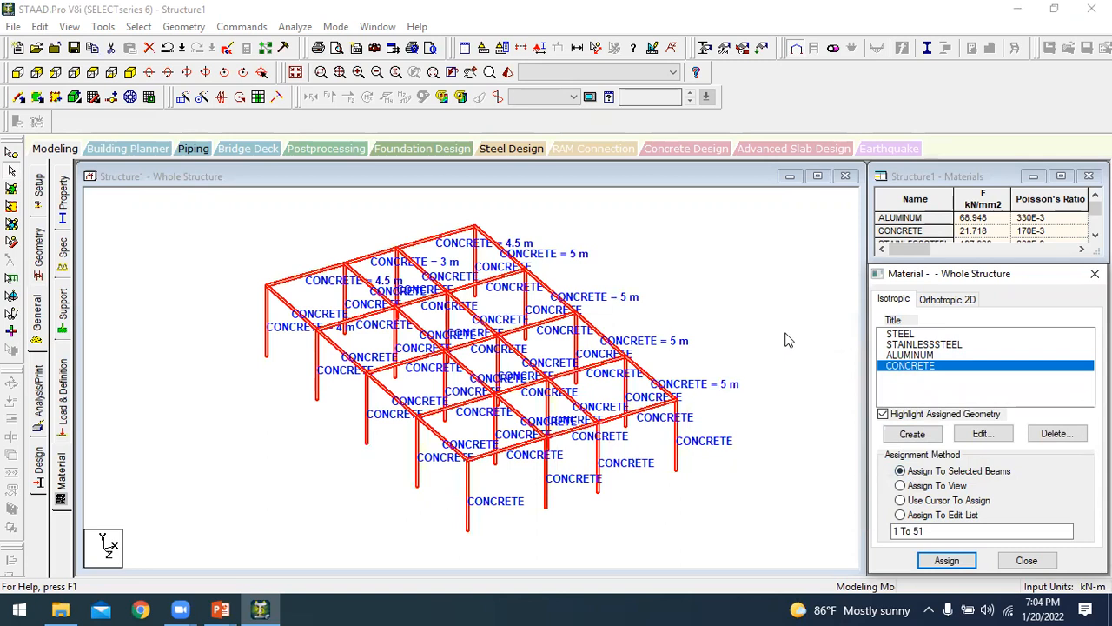
pyautogui.click(787, 339)
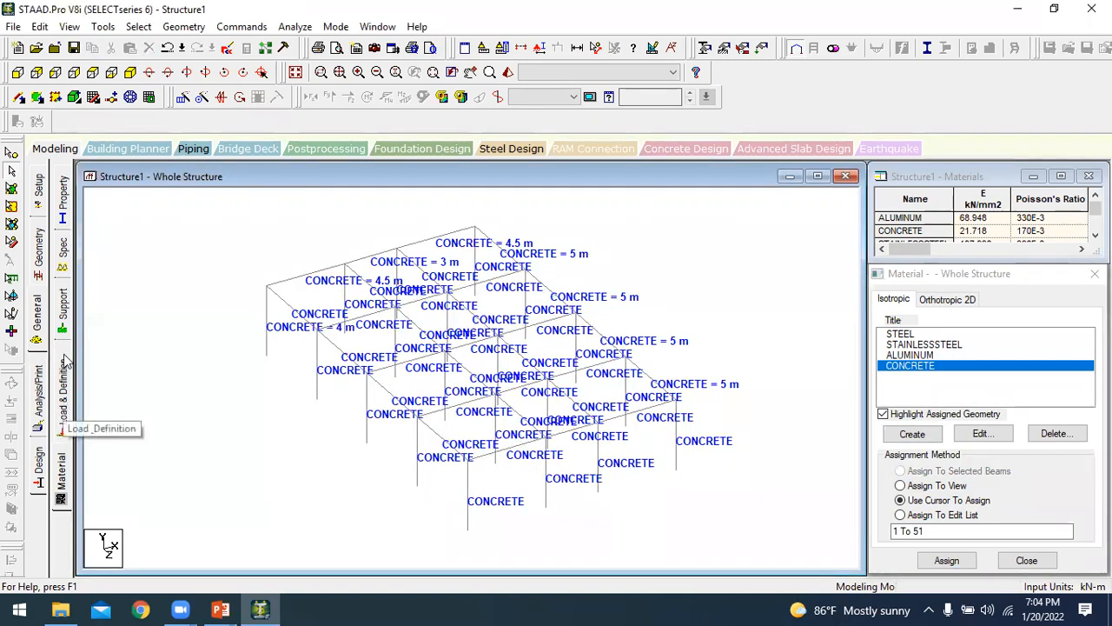
pyautogui.click(580, 96)
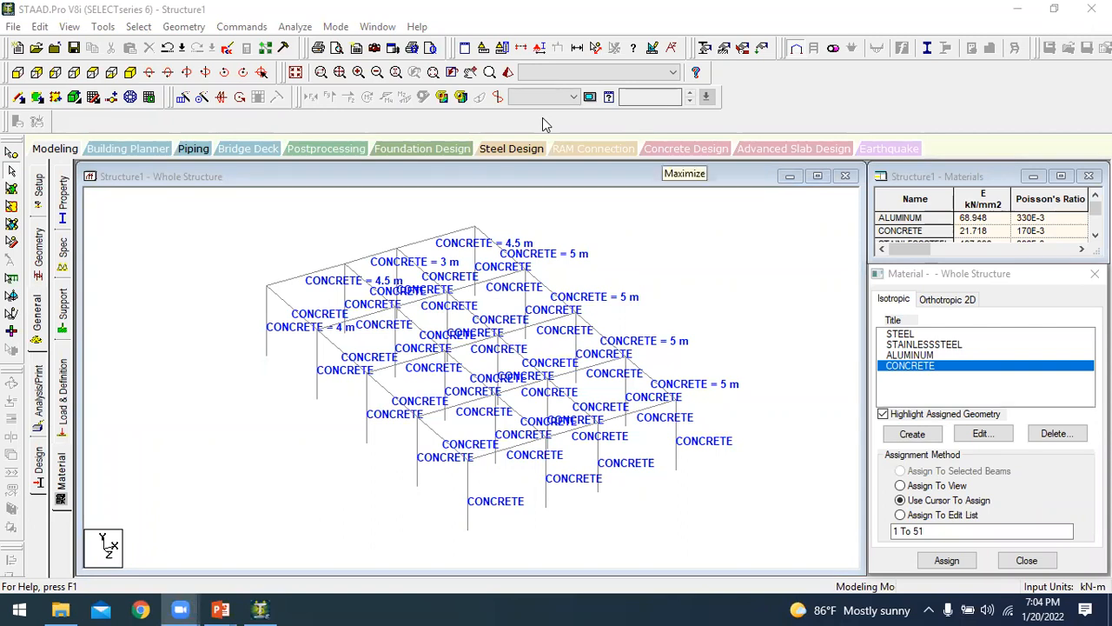
pyautogui.click(458, 9)
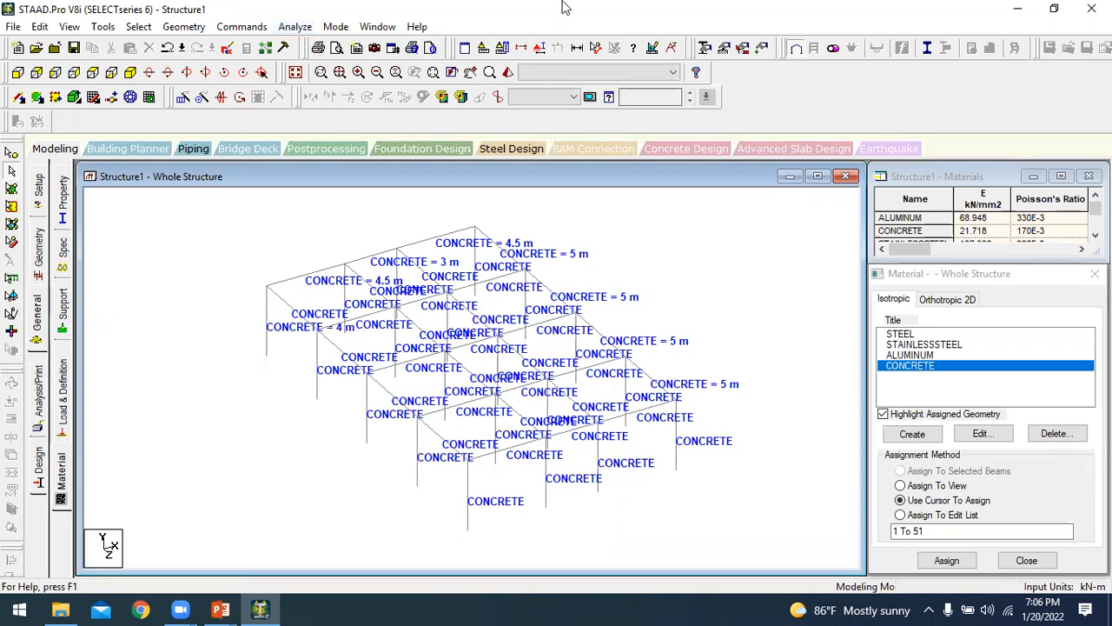
# - Check the connected audio headset in the Windows Bluetooth settings, and minimize the settings window
pyautogui.click(929, 610)
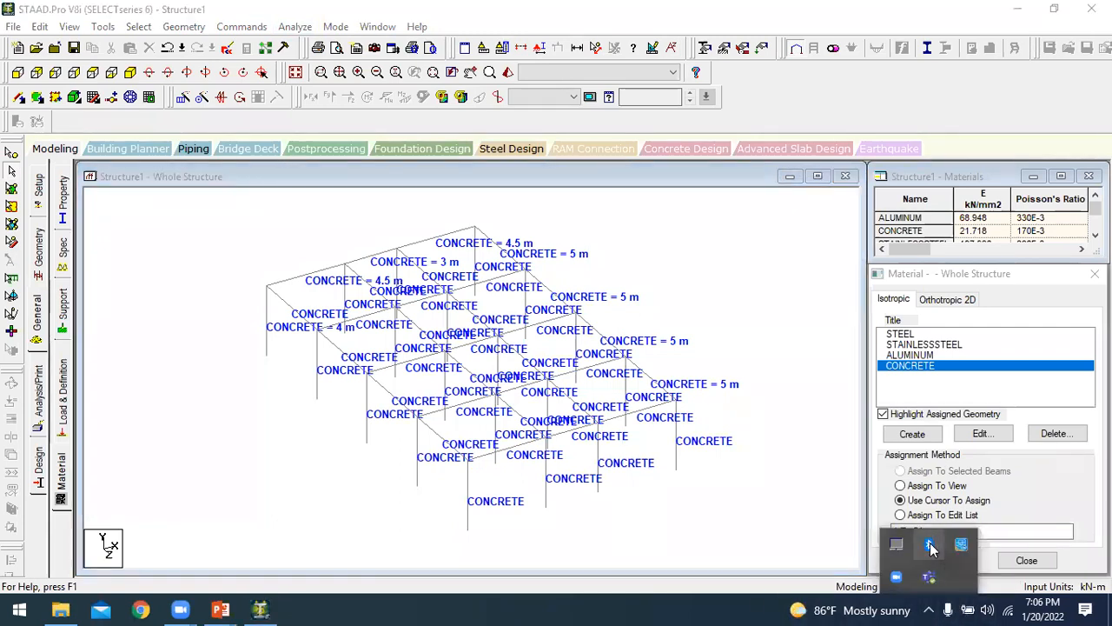
pyautogui.rightClick(931, 544)
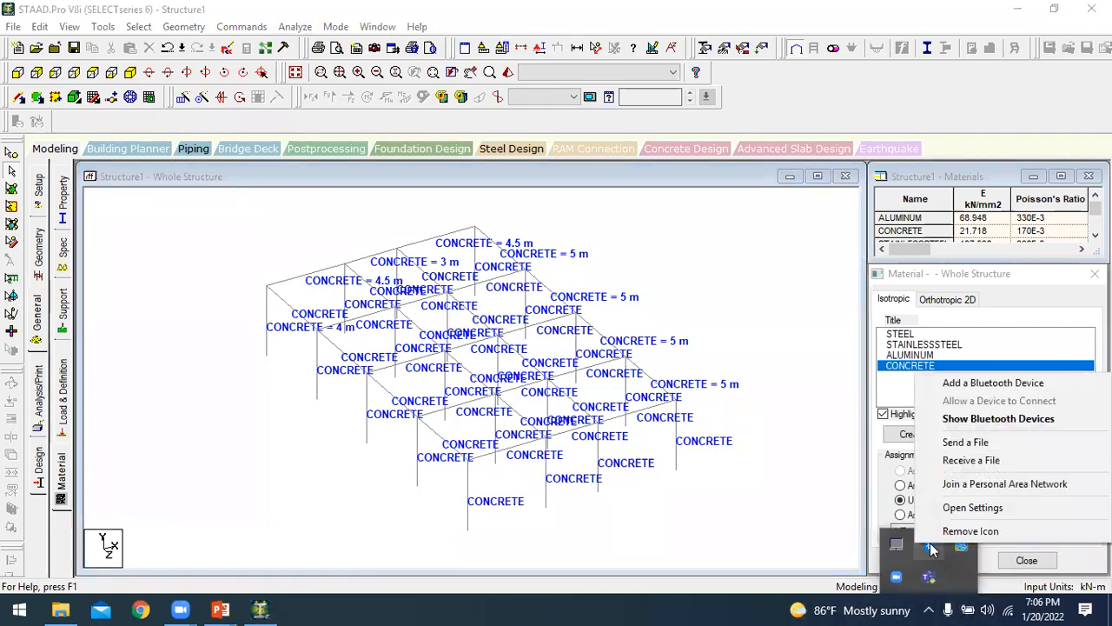
pyautogui.click(991, 383)
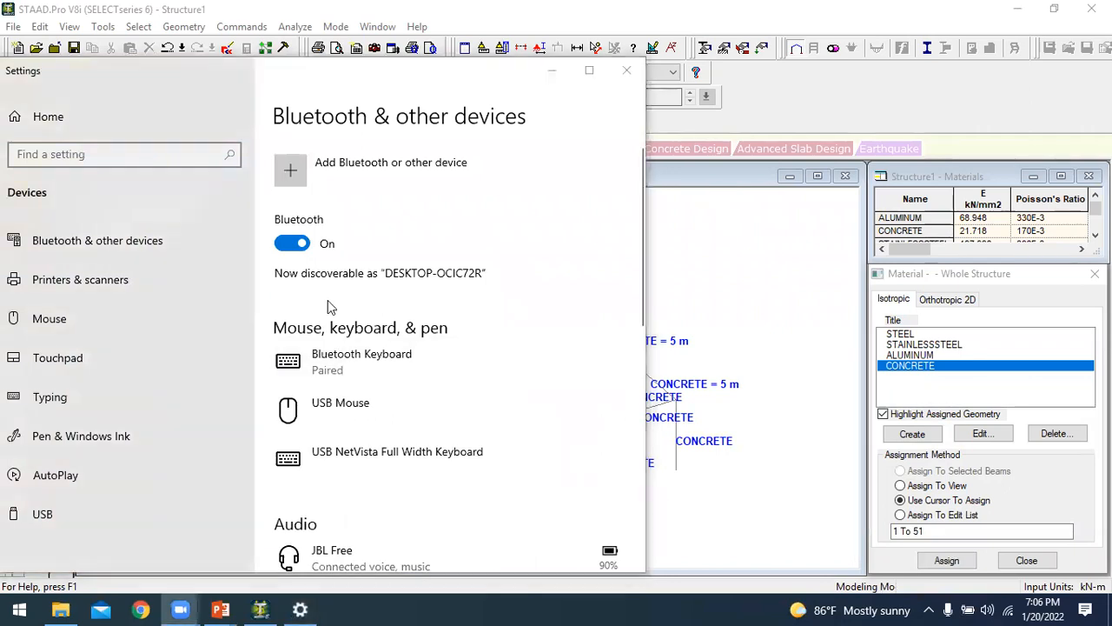
pyautogui.scroll(-3, 347, 539)
pyautogui.click(412, 412)
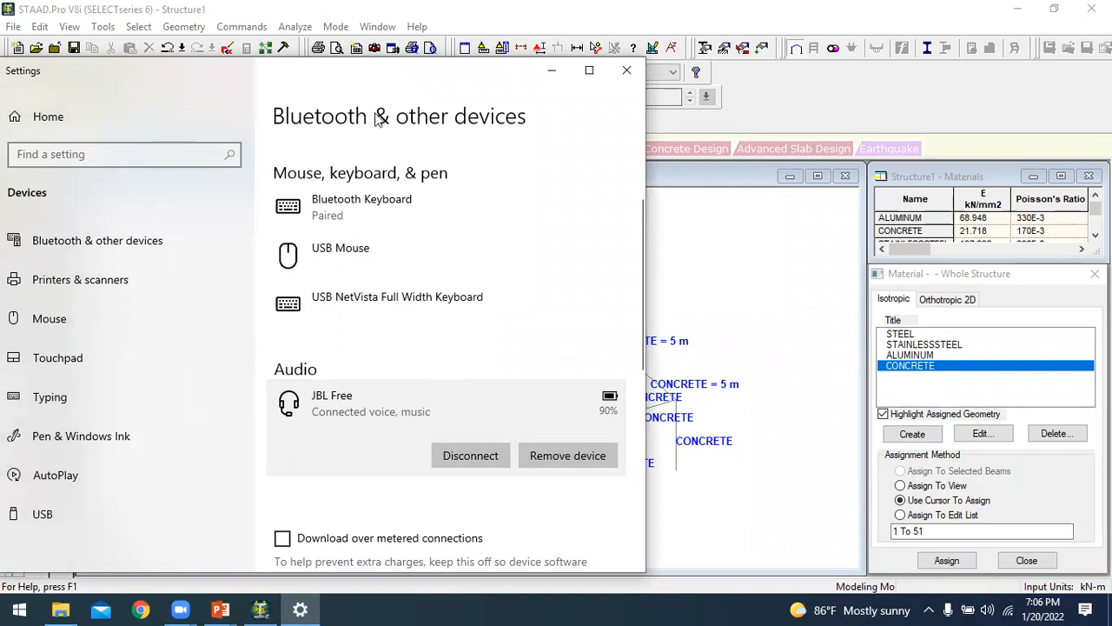
pyautogui.moveTo(217, 94); pyautogui.dragTo(292, 190)
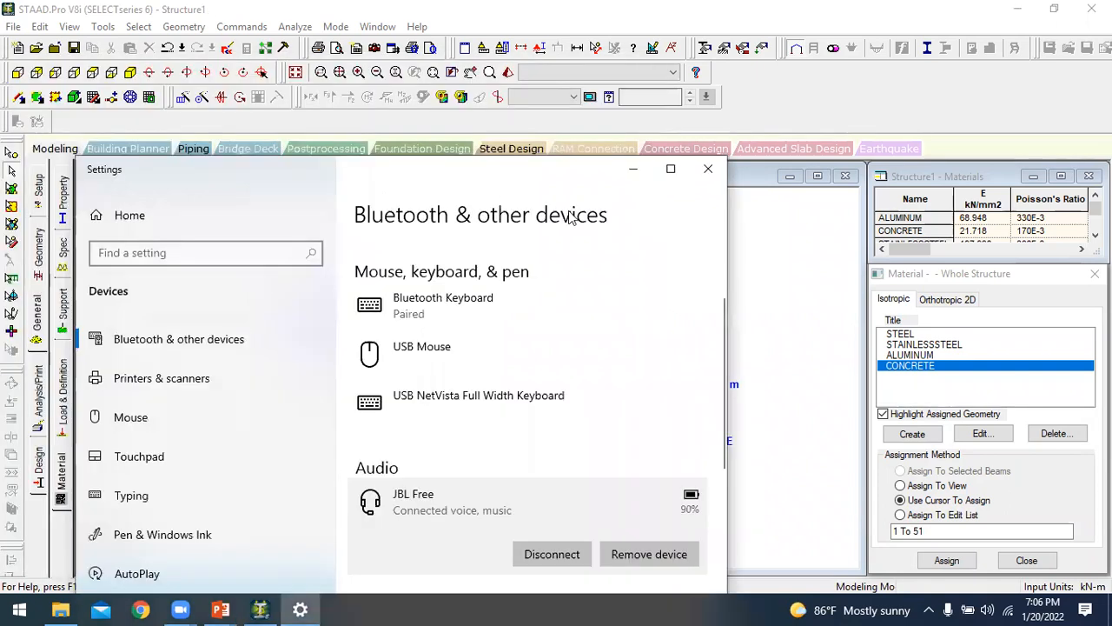
pyautogui.click(633, 169)
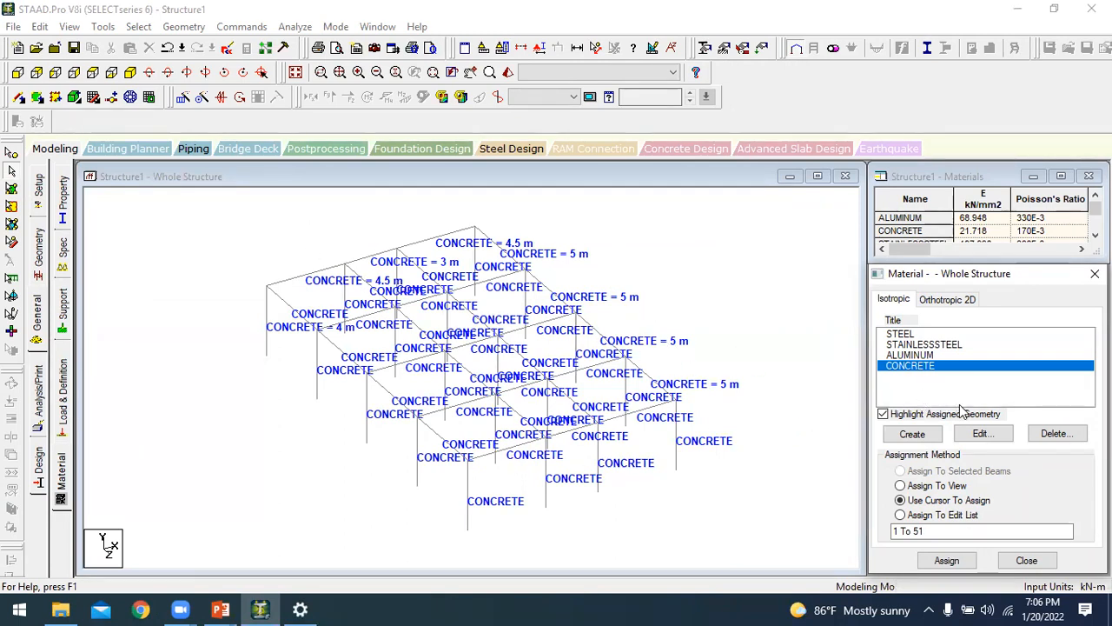
# - Review the isotropic and design properties of the CONCRETE material and close them
pyautogui.click(981, 433)
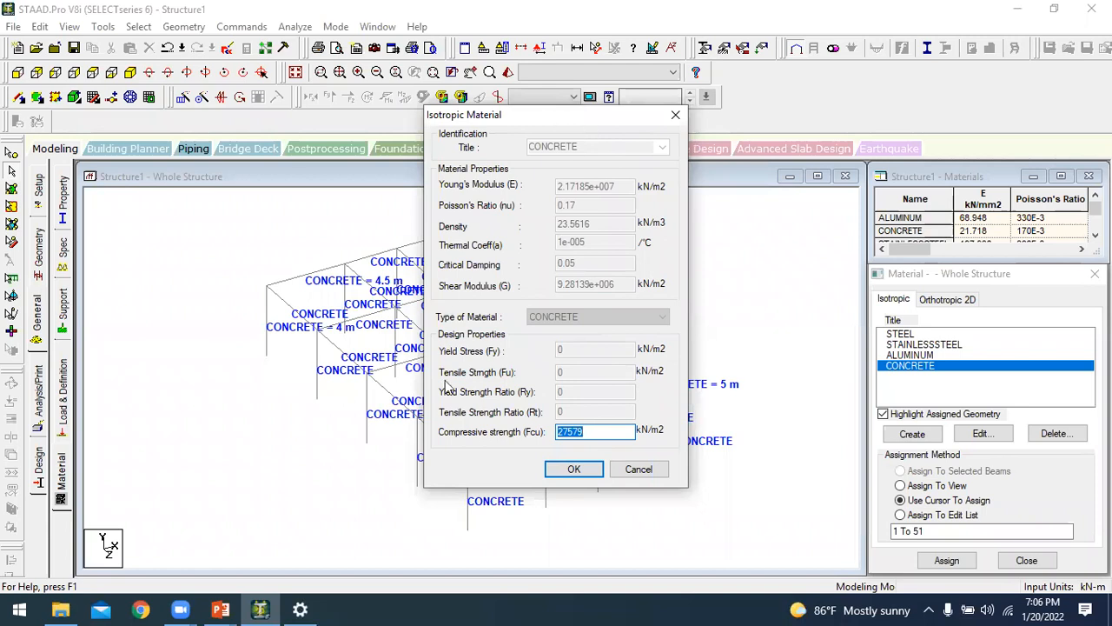
pyautogui.moveTo(550, 124); pyautogui.dragTo(378, 103)
pyautogui.click(467, 449)
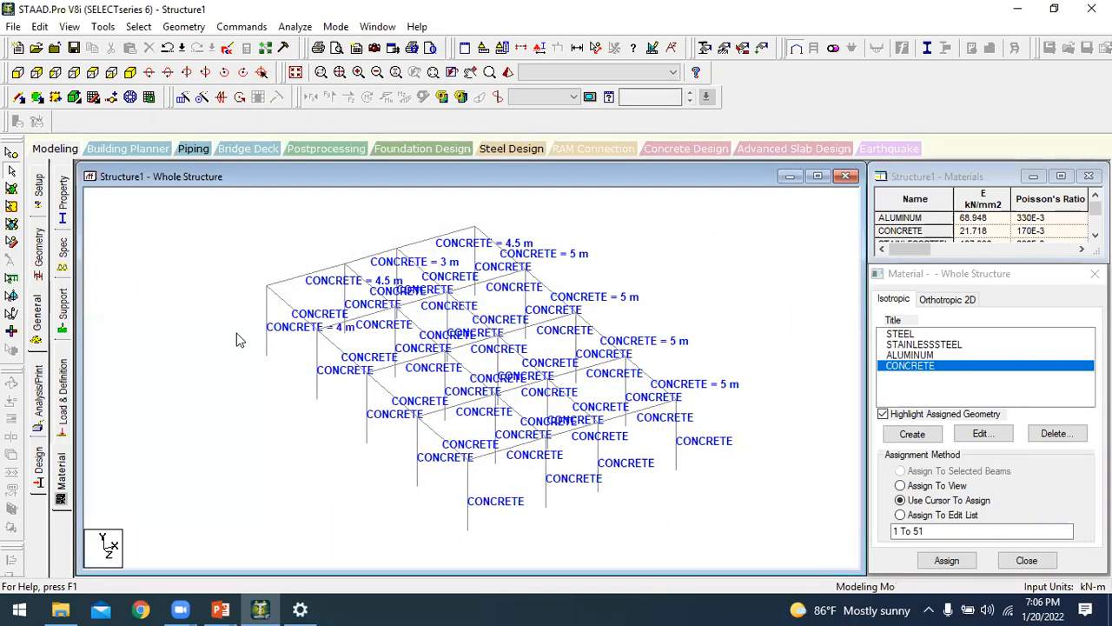
# - Define a rectangular CONCRETE section property with YD 0.5 m and ZD 0.3 m
pyautogui.click(63, 198)
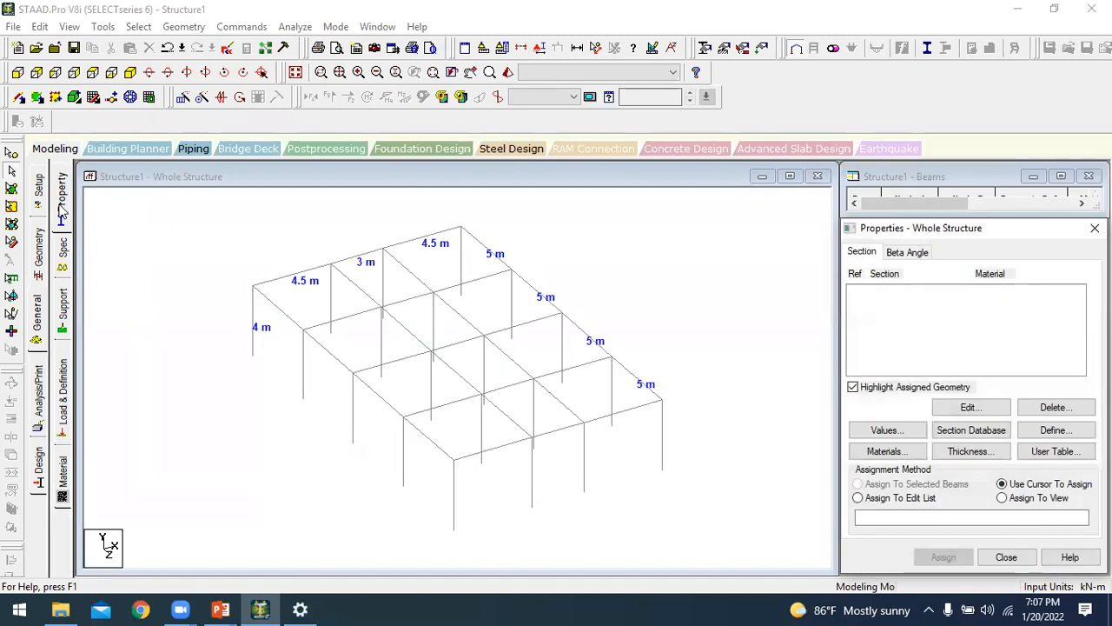
pyautogui.click(1054, 430)
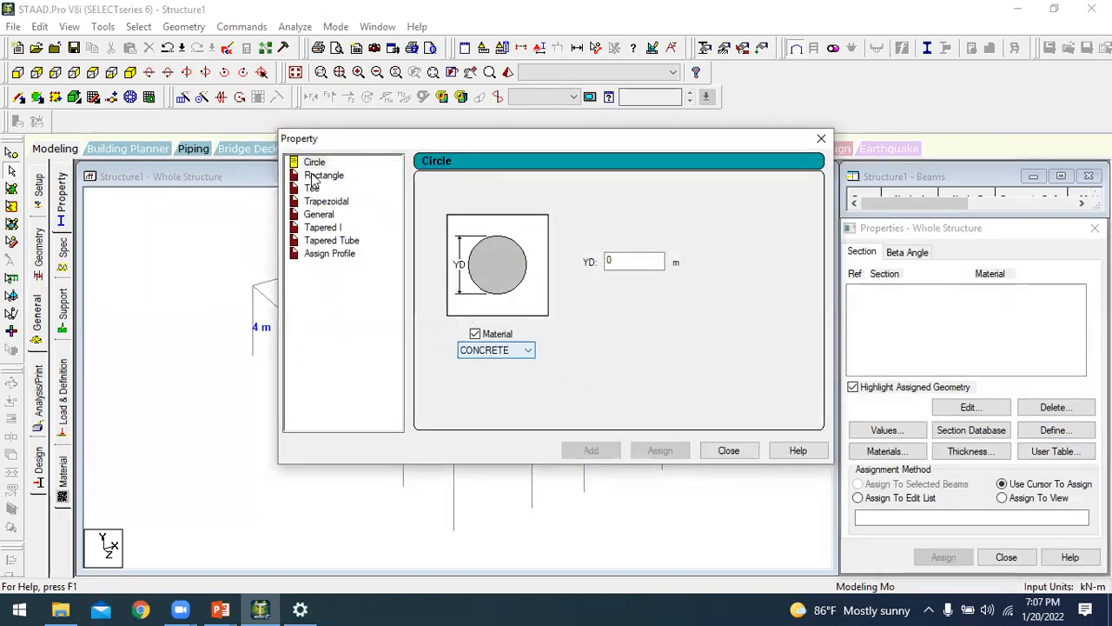
pyautogui.click(314, 176)
pyautogui.click(649, 252)
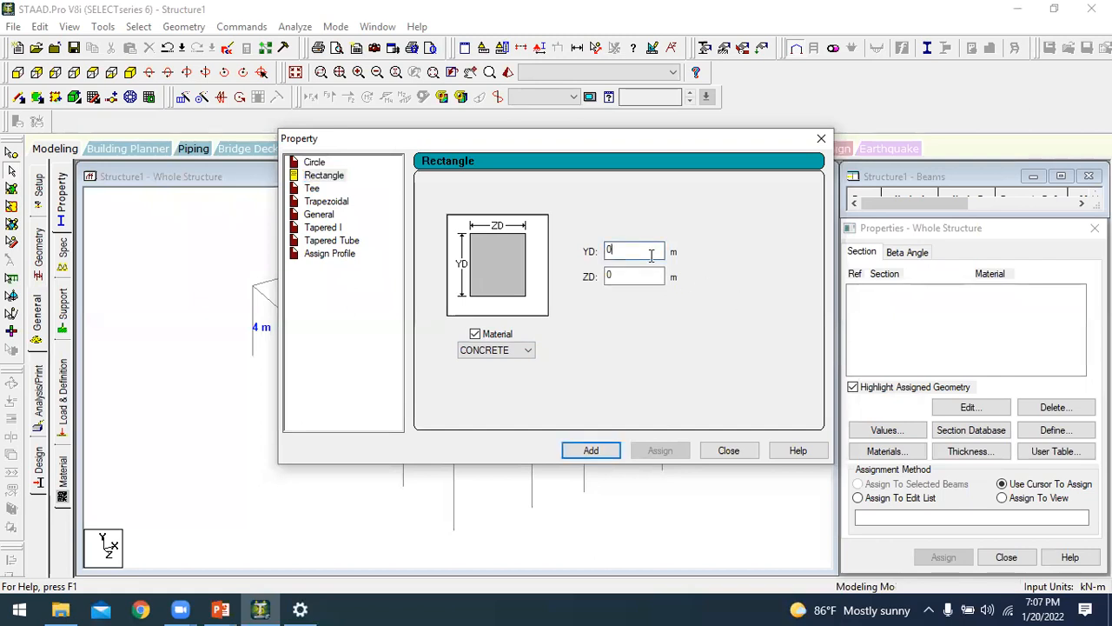
pyautogui.write('0.5')
pyautogui.press('Tab')
pyautogui.write('0.3')
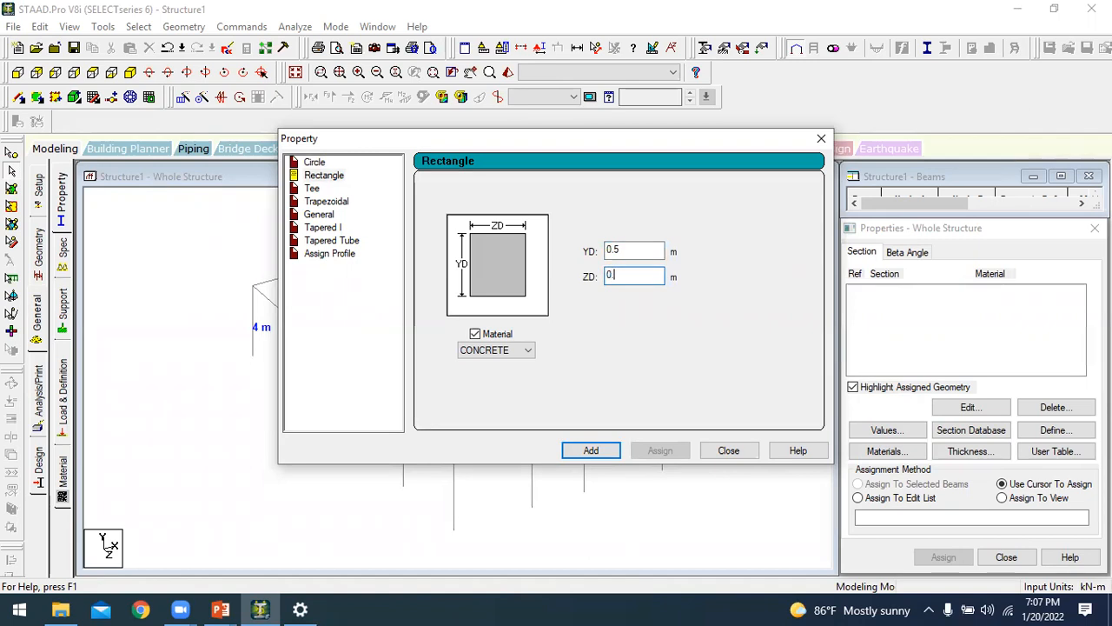
pyautogui.click(608, 450)
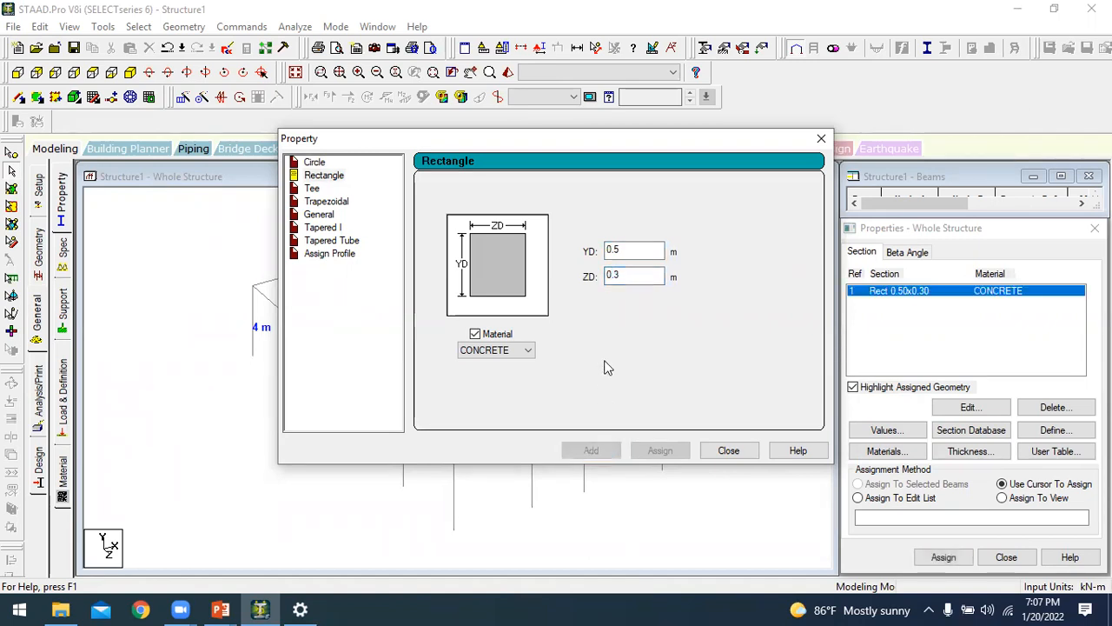
# - Add a second rectangular CONCRETE section with YD 0.35 m and ZD 0.35 m, and finish defining sections
pyautogui.click(622, 249)
pyautogui.write('.35')
pyautogui.press('Tab')
pyautogui.write('0.35')
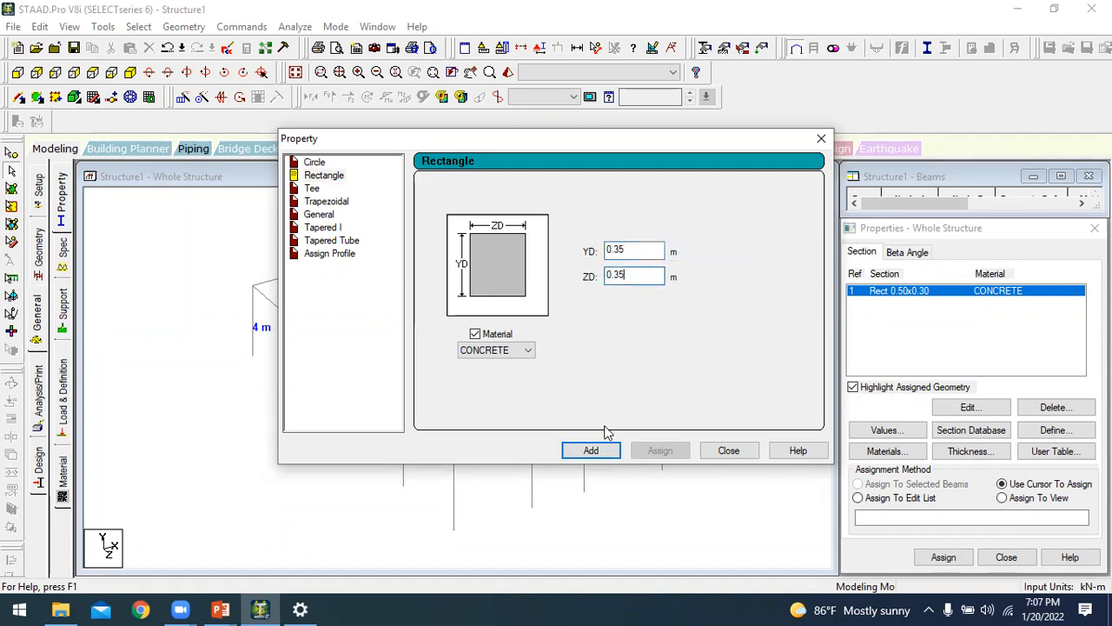
pyautogui.click(599, 456)
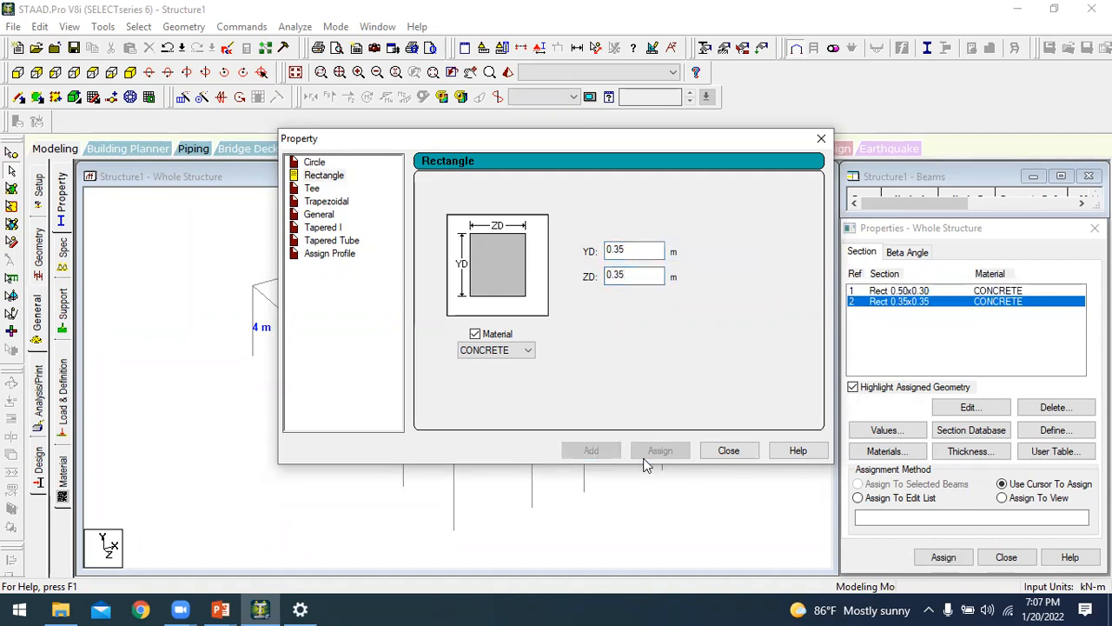
pyautogui.click(704, 452)
# - Assign the Rect 0.50x0.30 section to all roof beams as selected beams
pyautogui.click(908, 300)
pyautogui.click(906, 292)
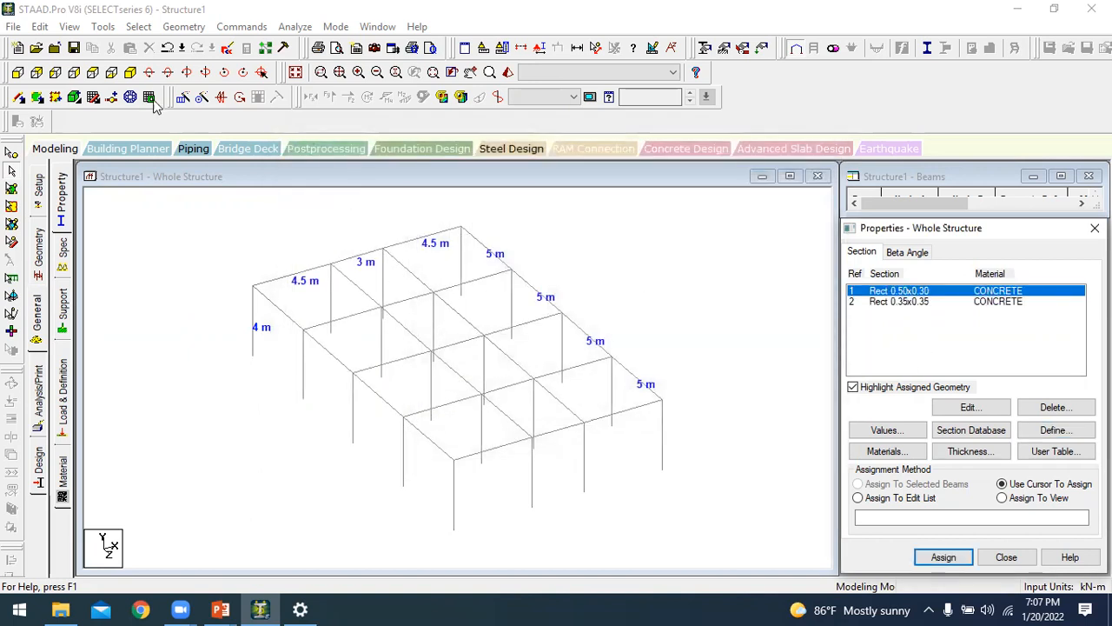
pyautogui.click(18, 72)
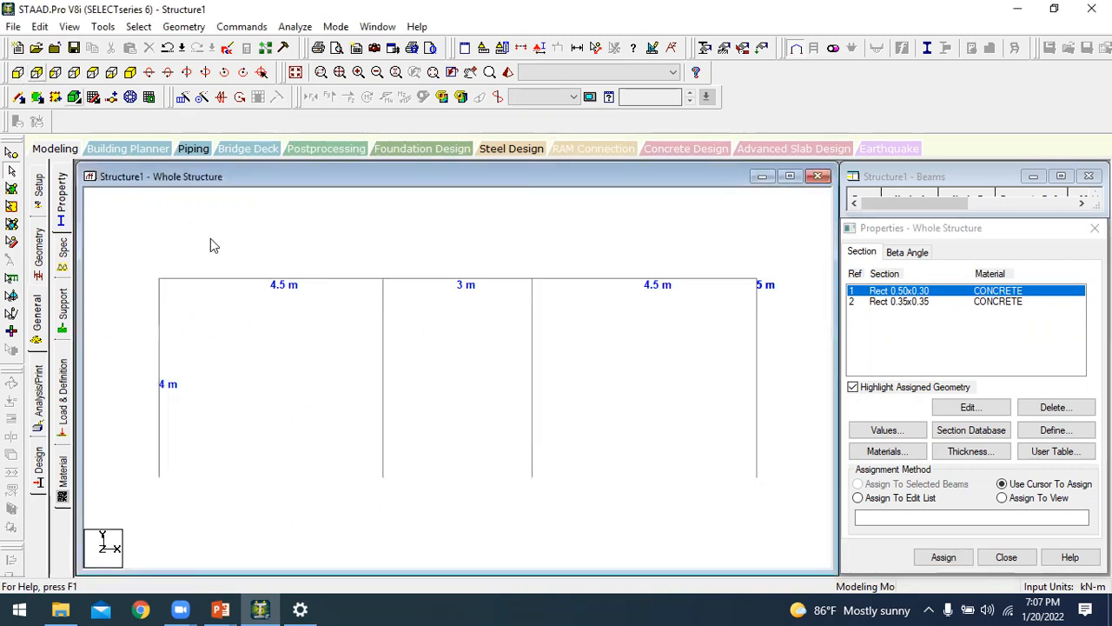
pyautogui.click(858, 484)
pyautogui.click(943, 554)
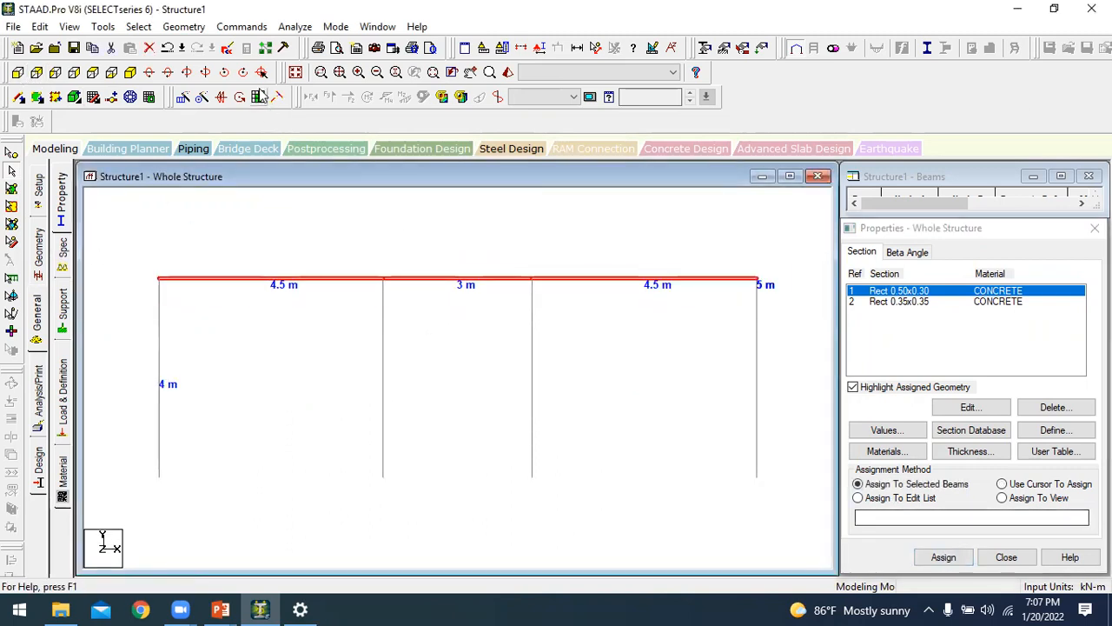
pyautogui.click(130, 73)
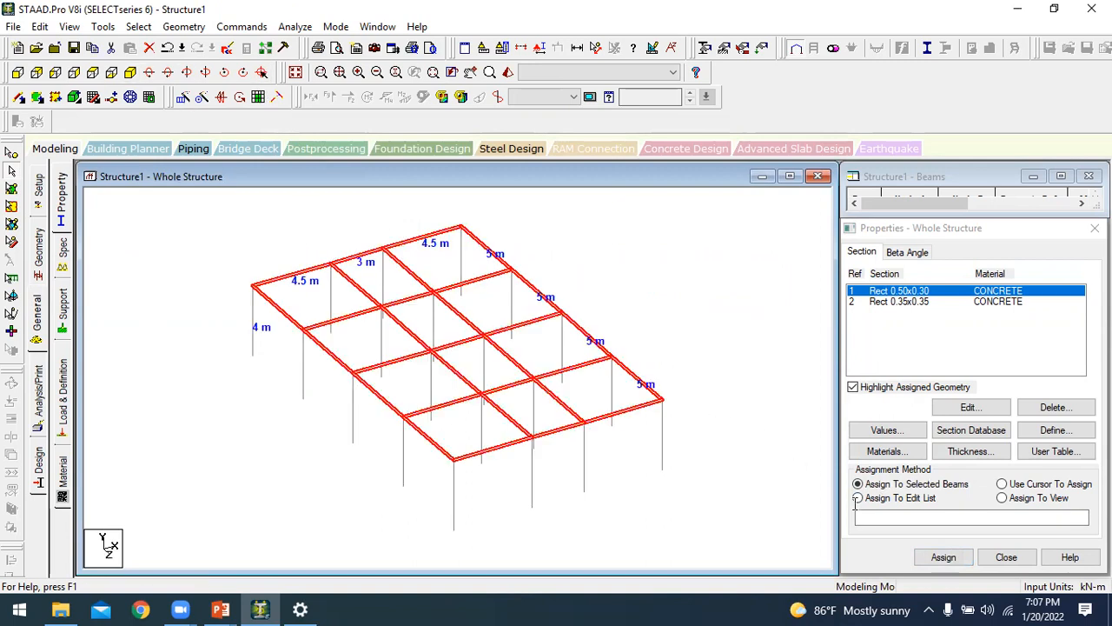
pyautogui.click(940, 557)
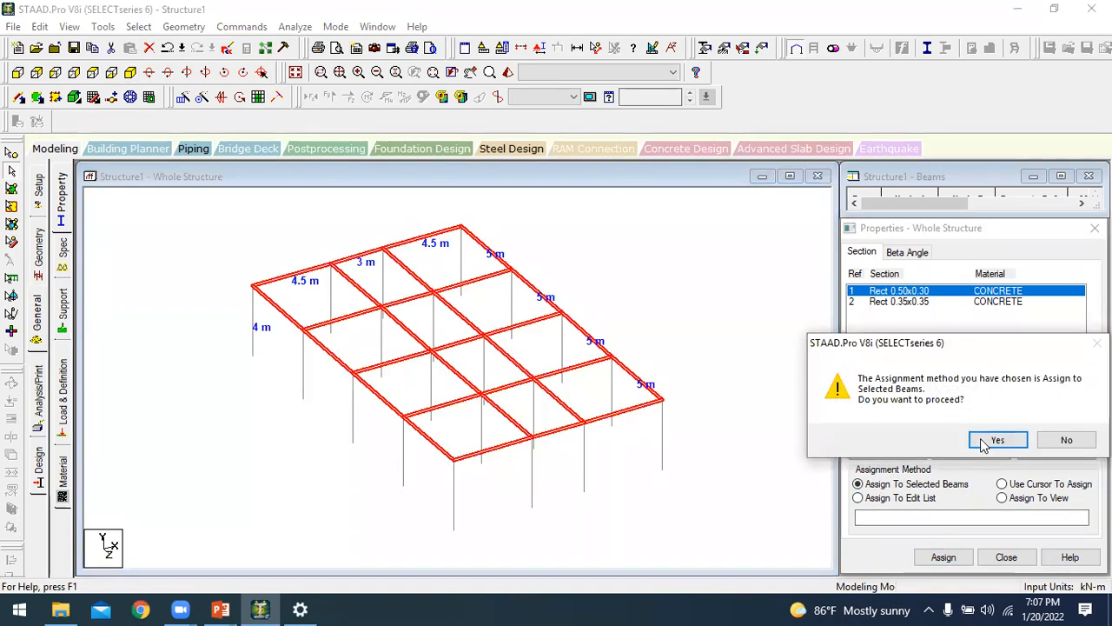
pyautogui.click(983, 444)
# - Assign the Rect 0.35x0.35 section to all columns, and return to the isometric view with nothing selected
pyautogui.click(895, 301)
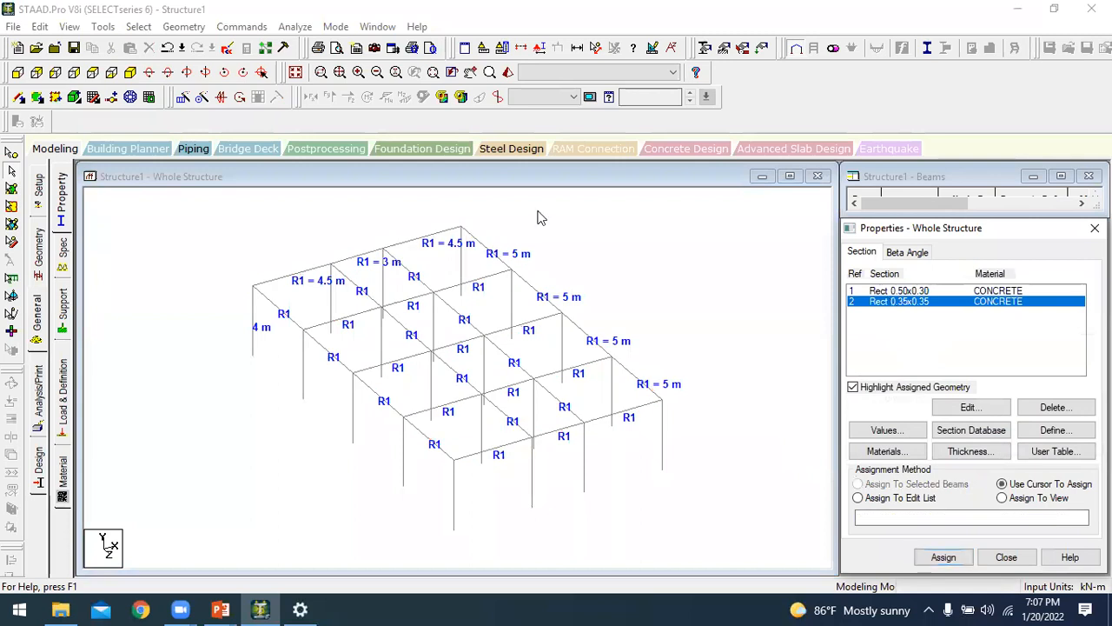
pyautogui.click(17, 72)
pyautogui.moveTo(808, 497); pyautogui.dragTo(130, 338)
pyautogui.click(943, 557)
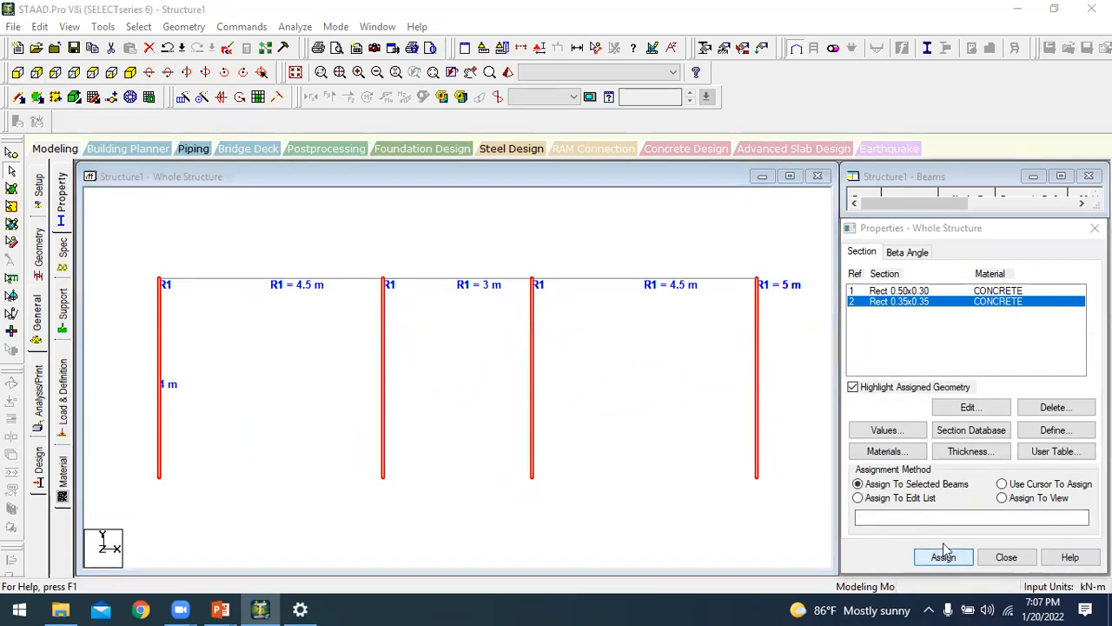
pyautogui.click(984, 441)
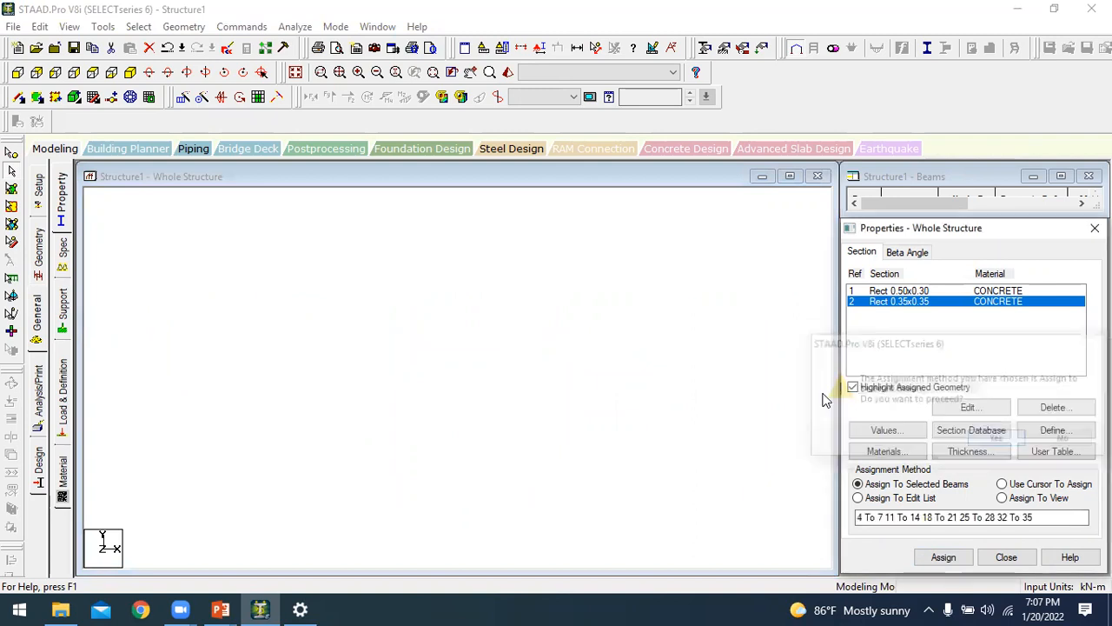
pyautogui.click(111, 72)
pyautogui.click(166, 290)
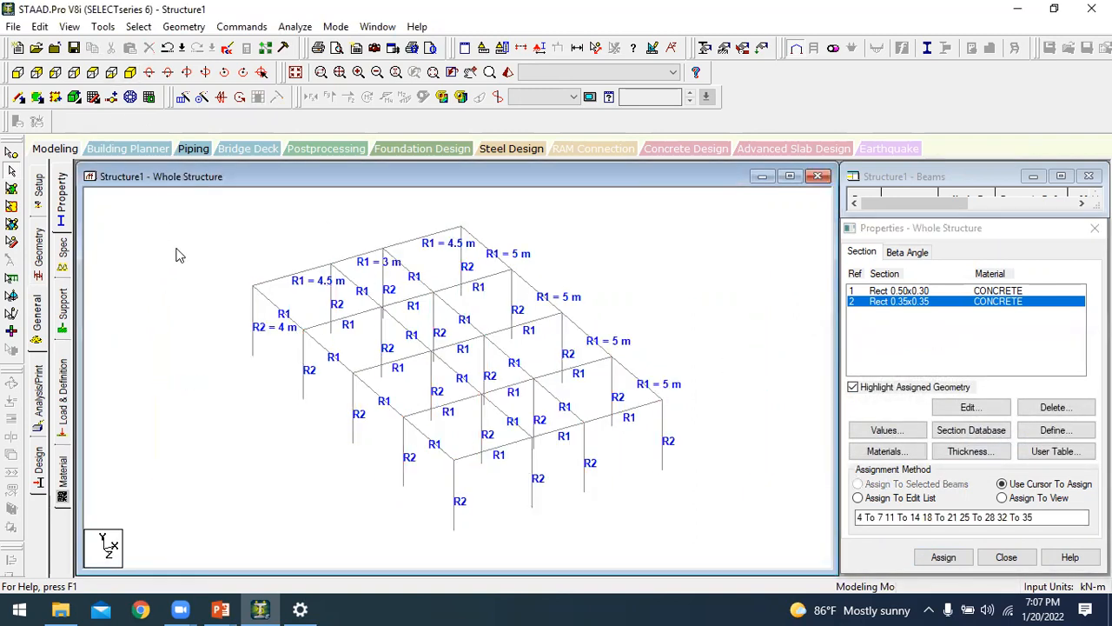
# - Inspect the frame's beams and columns in a 3D rendered view, and close the rendering
pyautogui.rightClick(176, 233)
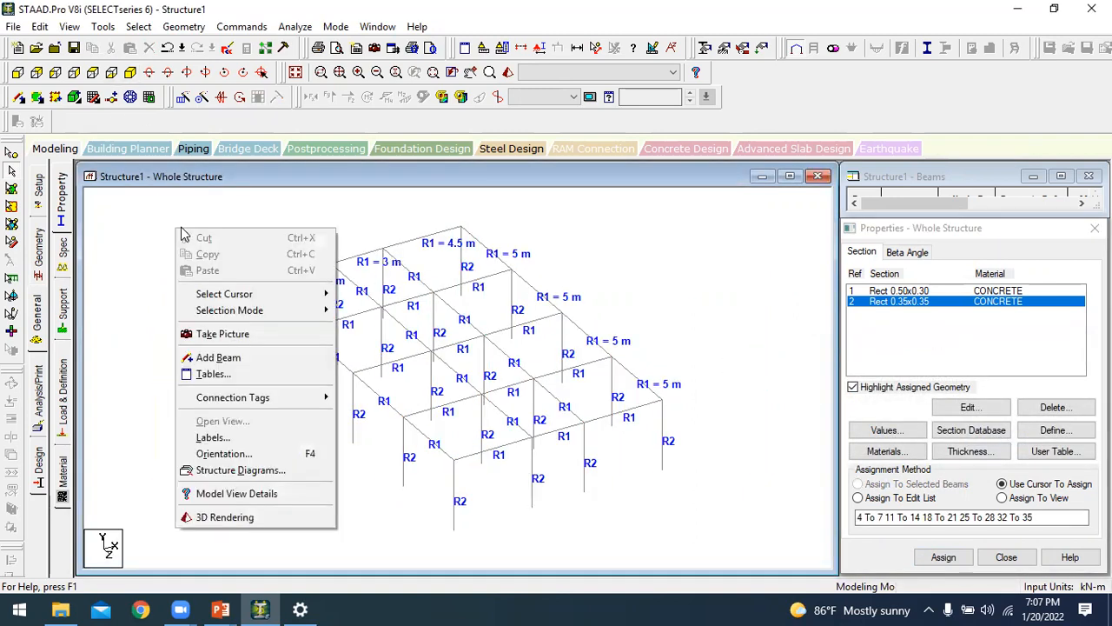
pyautogui.click(232, 516)
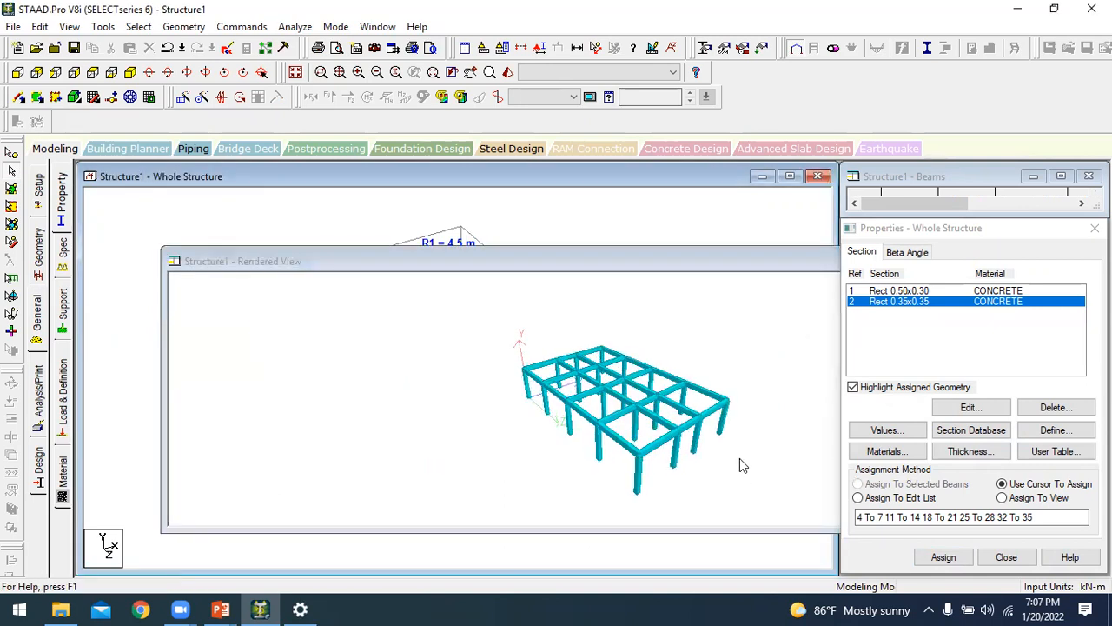
pyautogui.scroll(6, 765, 458)
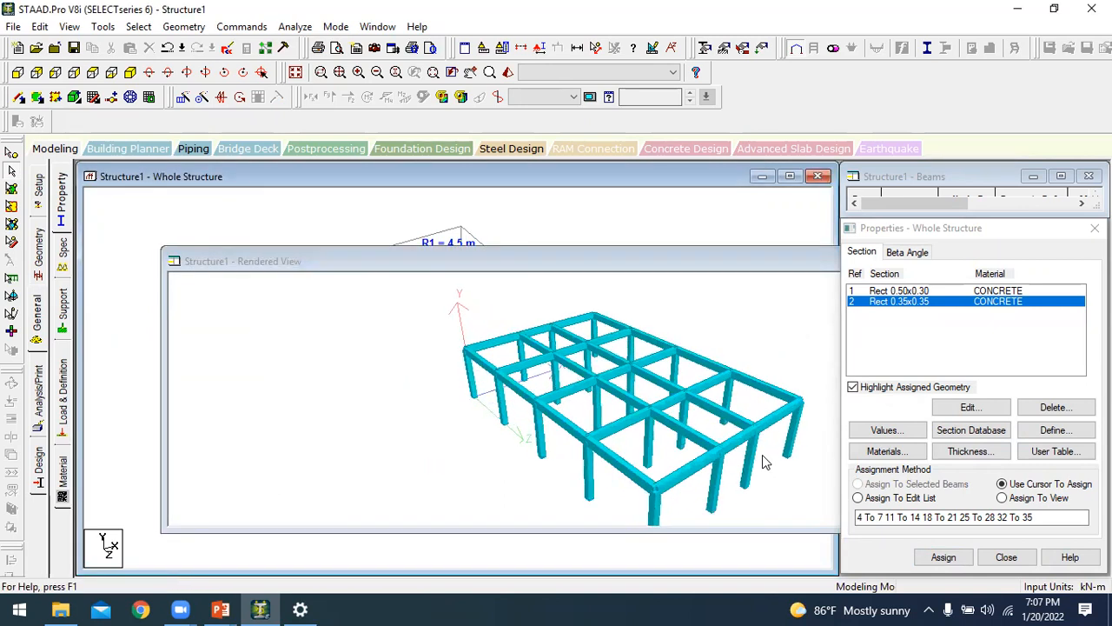
pyautogui.scroll(8, 765, 462)
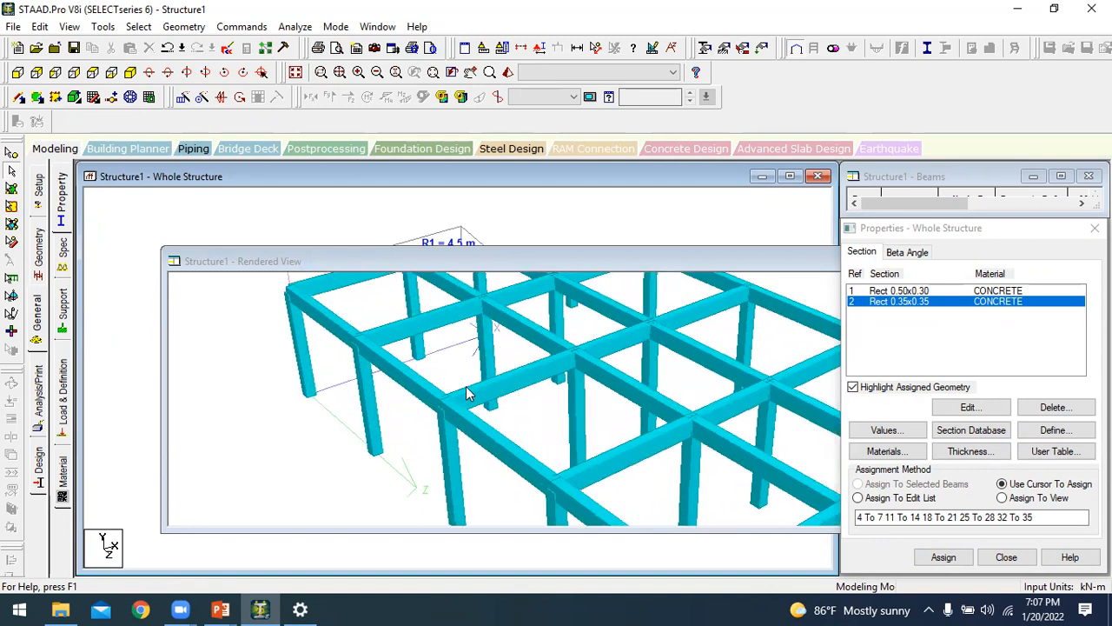
pyautogui.scroll(1, 443, 413)
pyautogui.moveTo(287, 441); pyautogui.dragTo(663, 260)
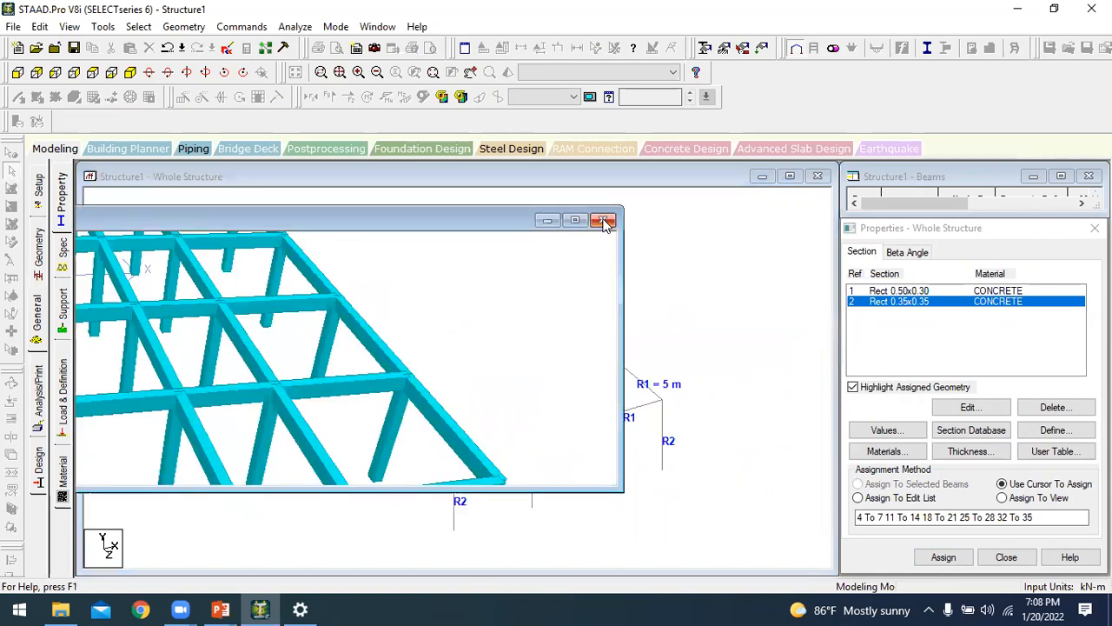
pyautogui.click(604, 222)
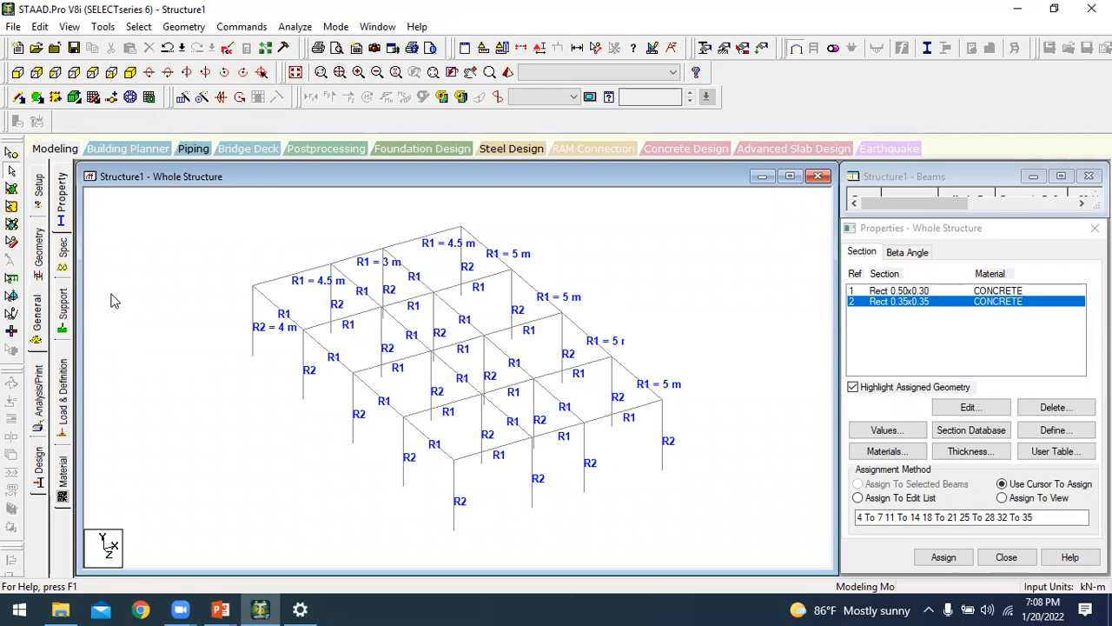
# - Create primary load case 1 with loading type Dead and the title DL
pyautogui.click(66, 372)
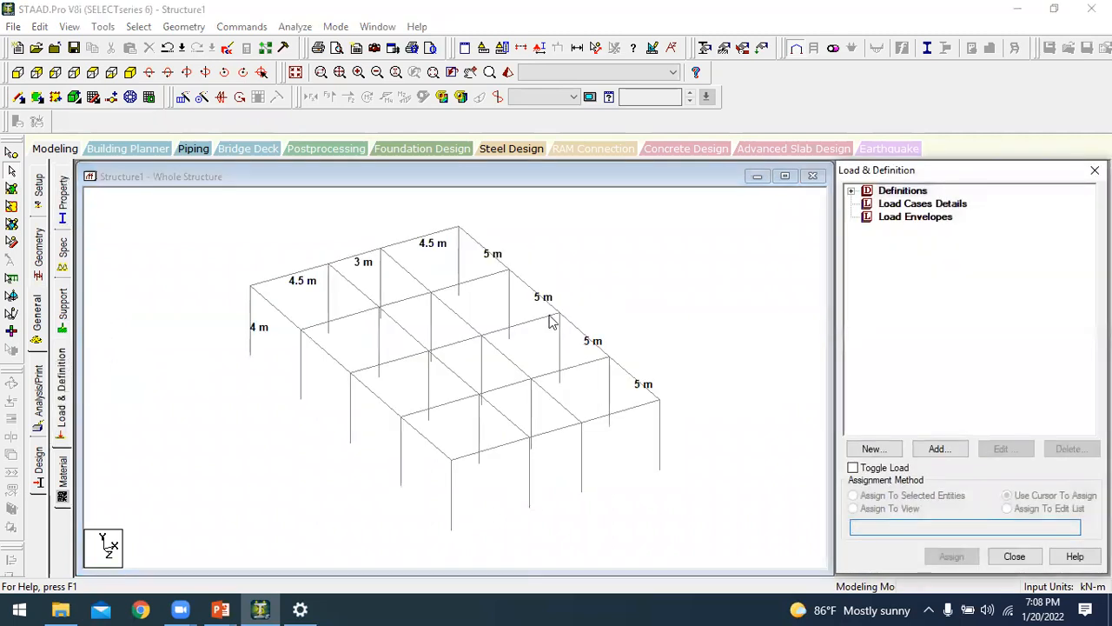
pyautogui.click(923, 205)
pyautogui.click(929, 457)
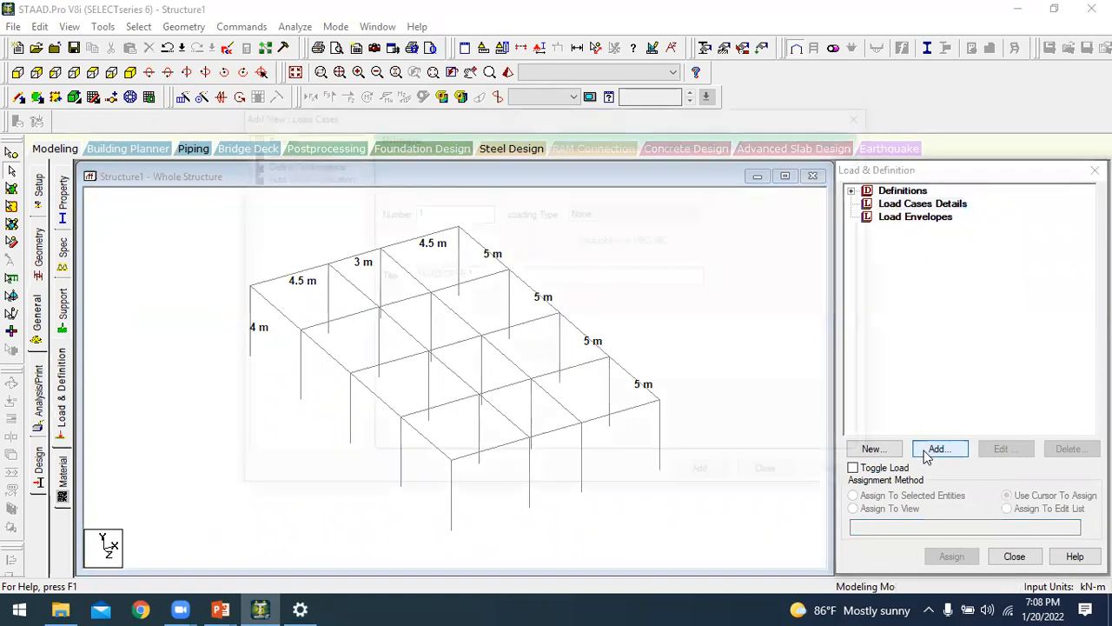
pyautogui.click(585, 214)
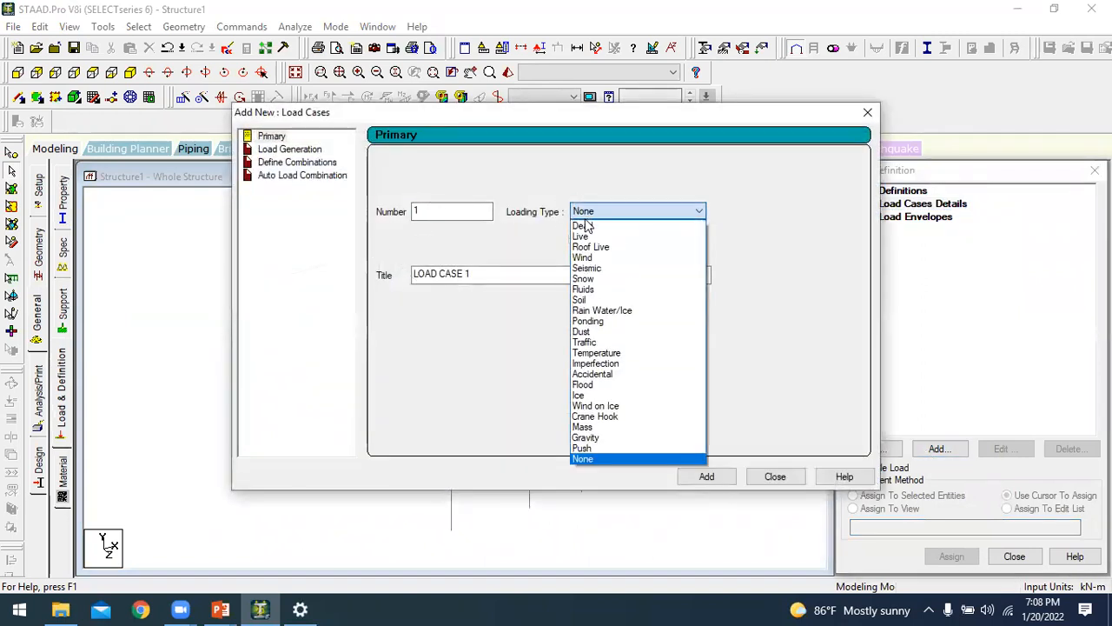
pyautogui.click(596, 223)
pyautogui.click(475, 278)
pyautogui.hotkey('shift', 'Home')
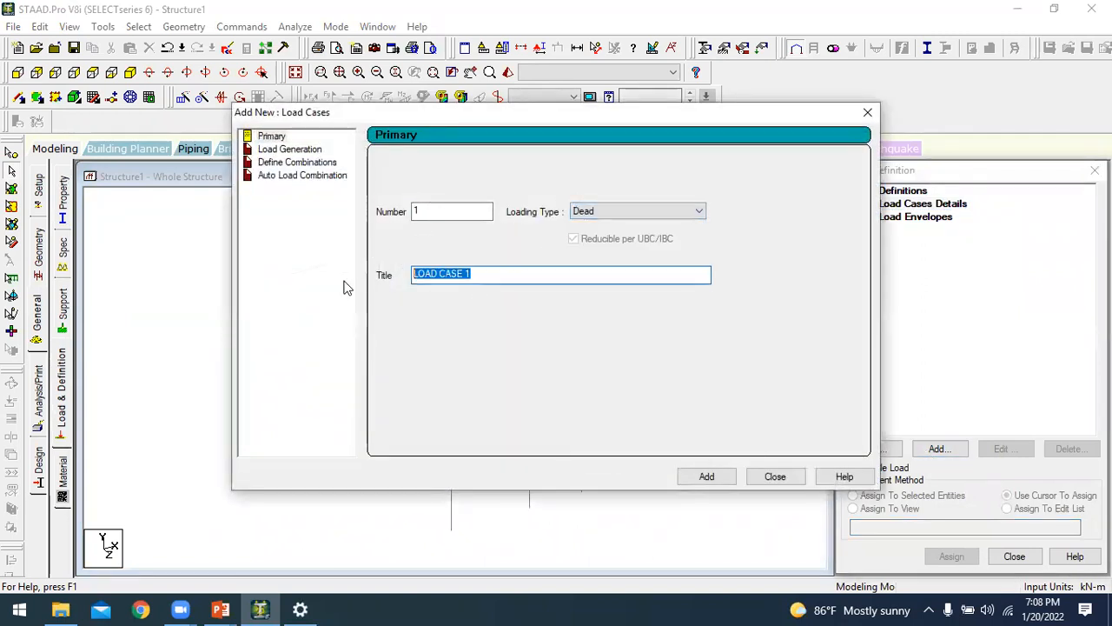
pyautogui.write('DL')
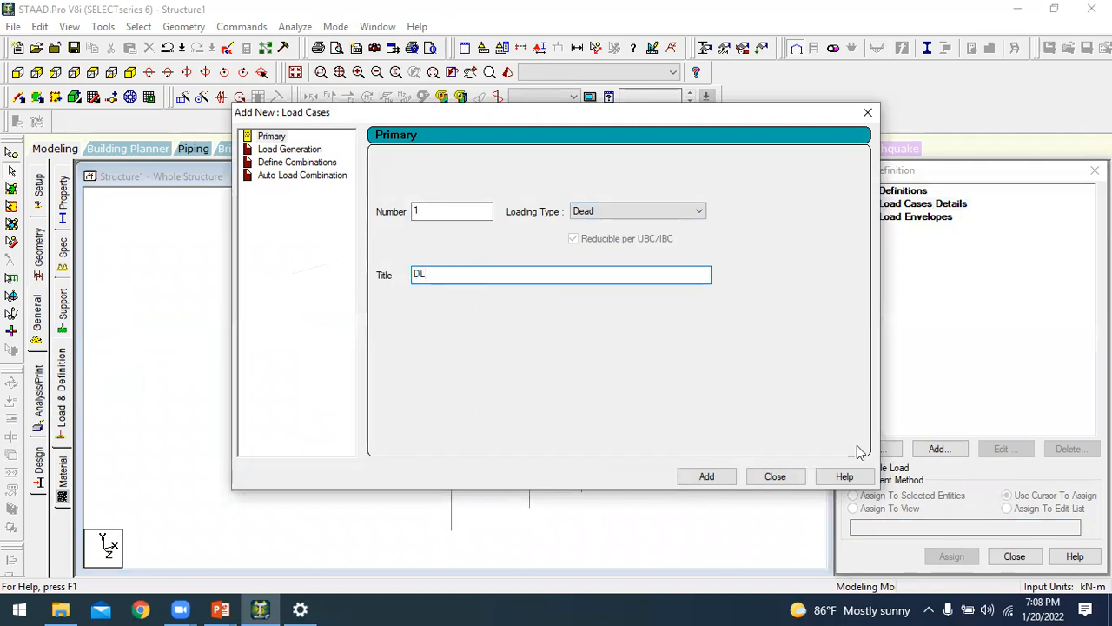
pyautogui.click(728, 477)
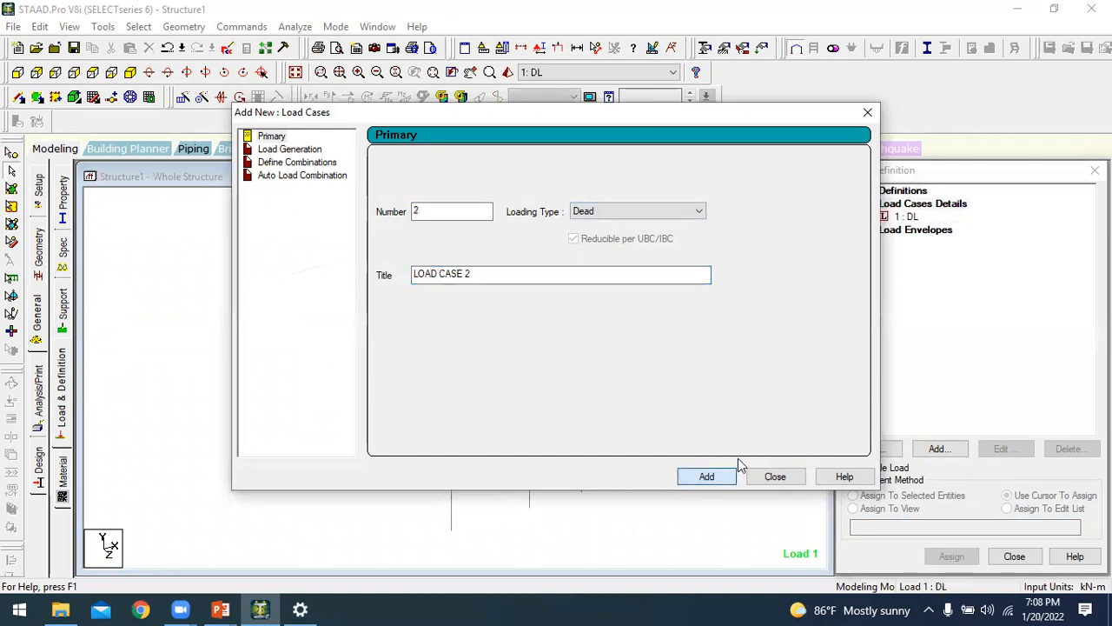
# - Create primary load case 2 with loading type Live and the title LL, declining the auto save, and finish adding cases
pyautogui.click(643, 211)
pyautogui.click(611, 233)
pyautogui.press('Tab')
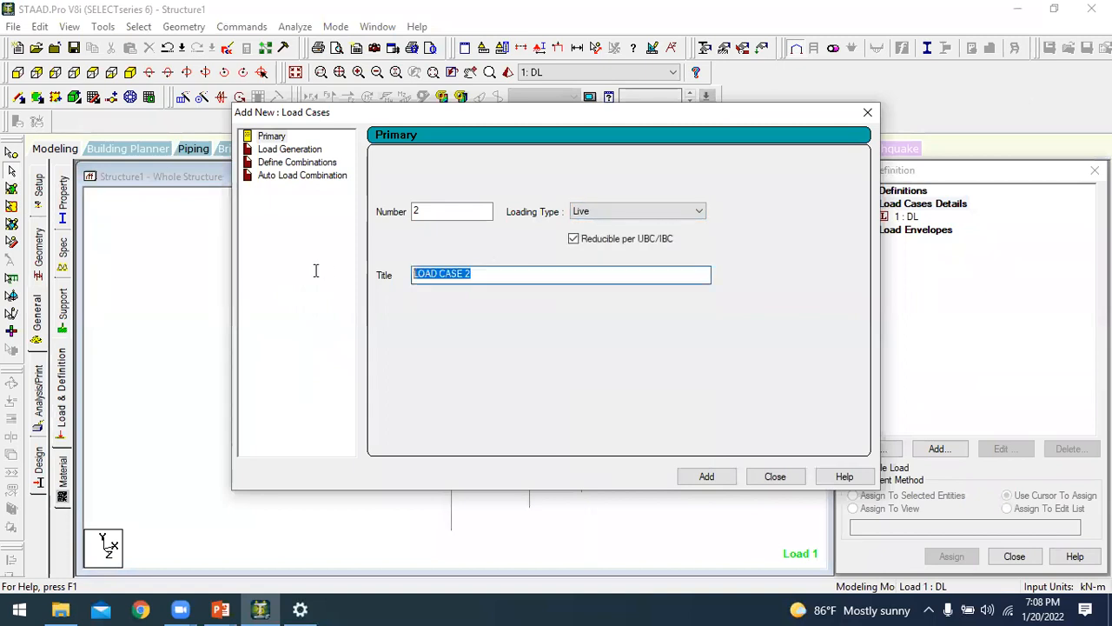
pyautogui.write('LL')
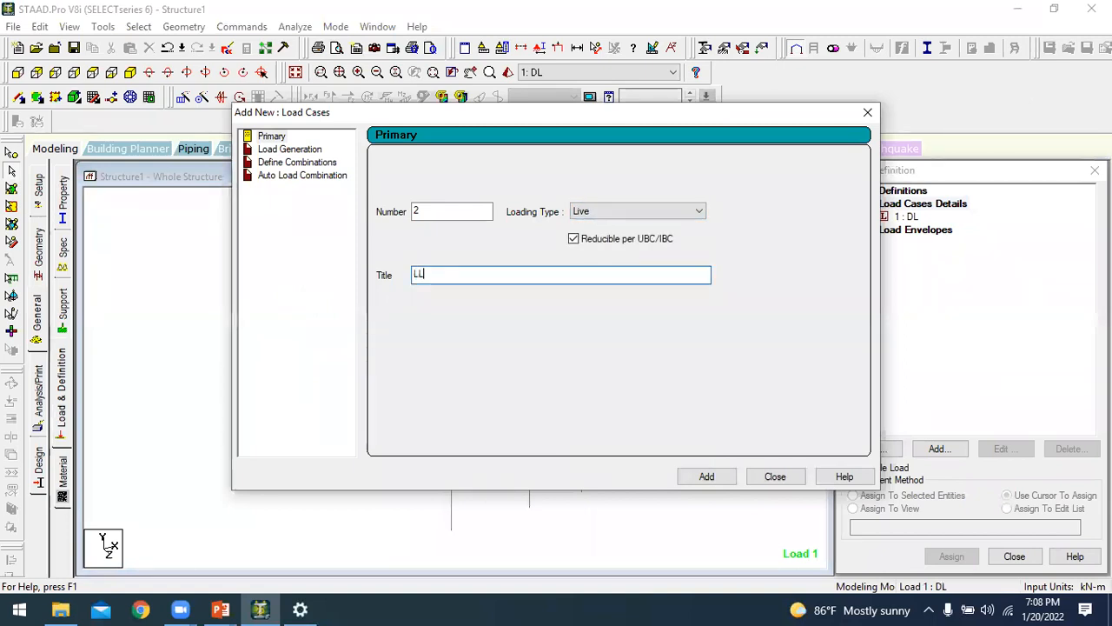
pyautogui.click(711, 480)
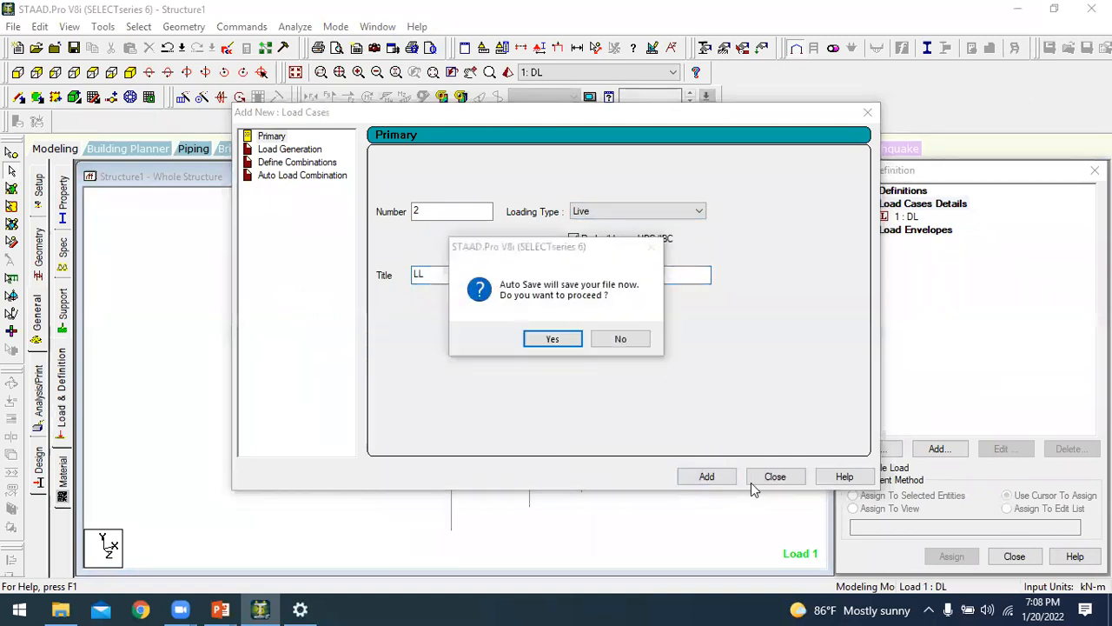
pyautogui.click(618, 341)
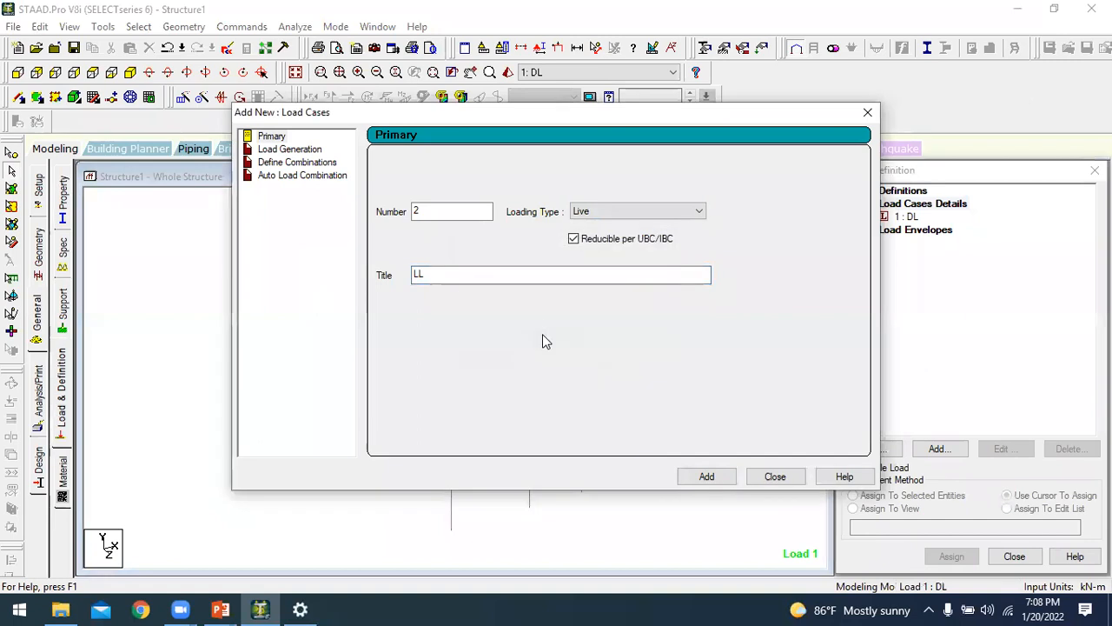
pyautogui.click(724, 480)
pyautogui.click(786, 478)
# - Add a floor load of -5 kN/m2 in Global Y to the DL case, with a Y range from 4 m to 4 m
pyautogui.click(907, 228)
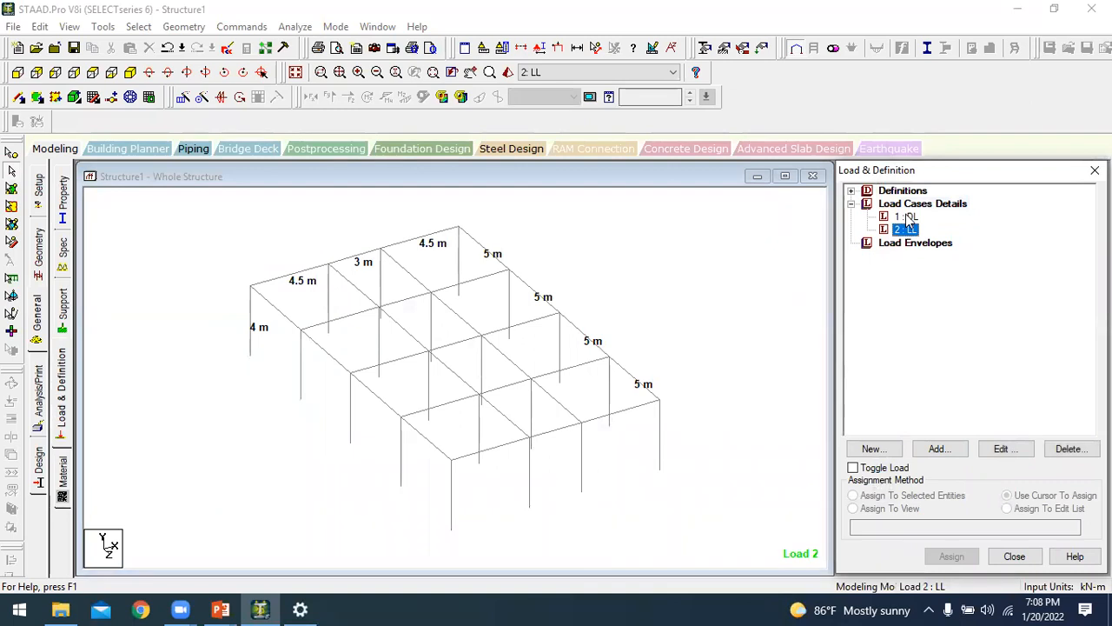
pyautogui.click(907, 216)
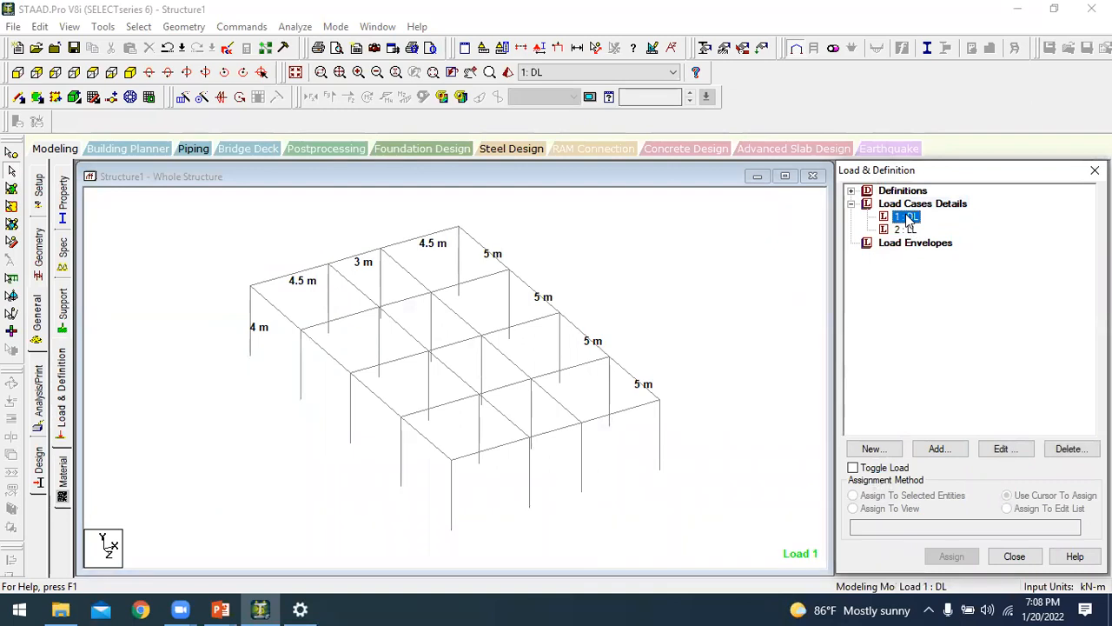
pyautogui.click(930, 447)
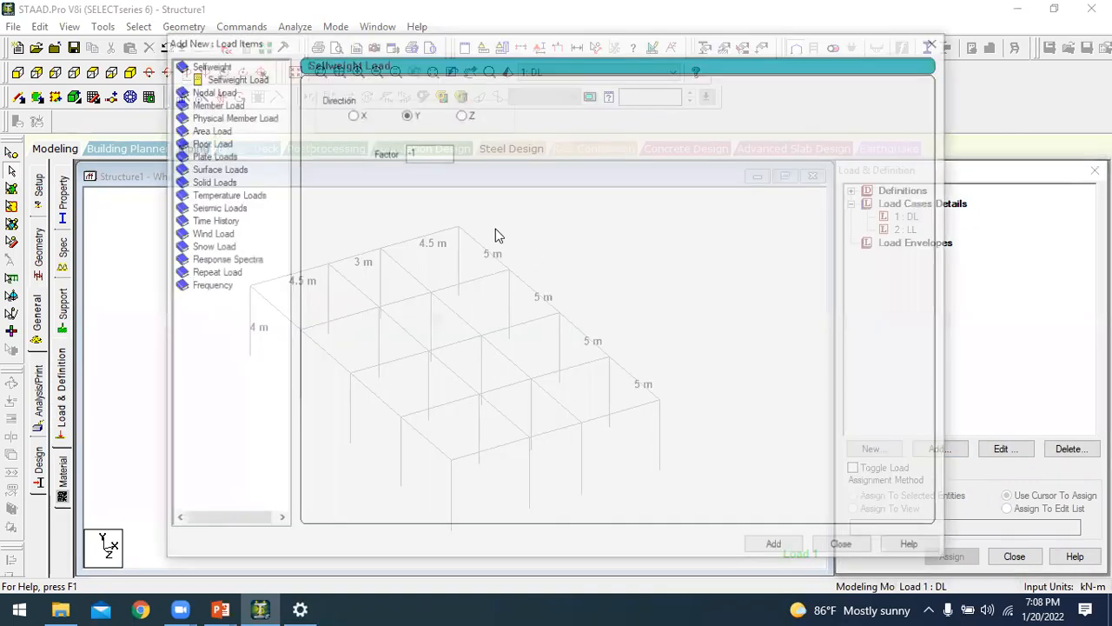
pyautogui.click(219, 145)
pyautogui.click(352, 166)
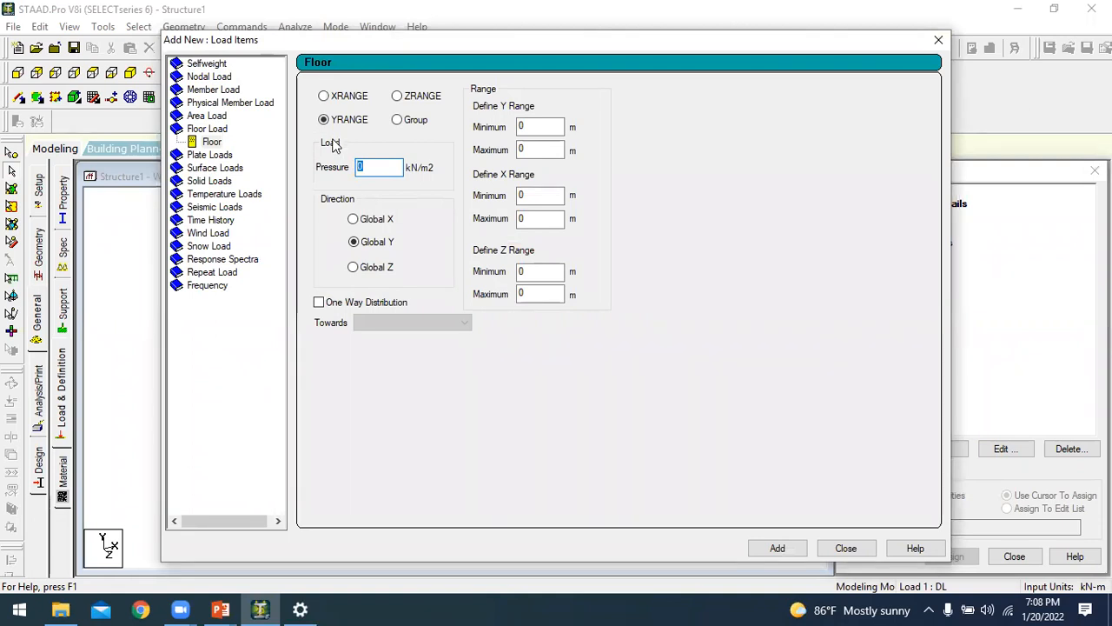
pyautogui.write('-5')
pyautogui.click(526, 127)
pyautogui.write('4')
pyautogui.press('Tab')
pyautogui.write('4')
pyautogui.click(778, 549)
pyautogui.click(845, 548)
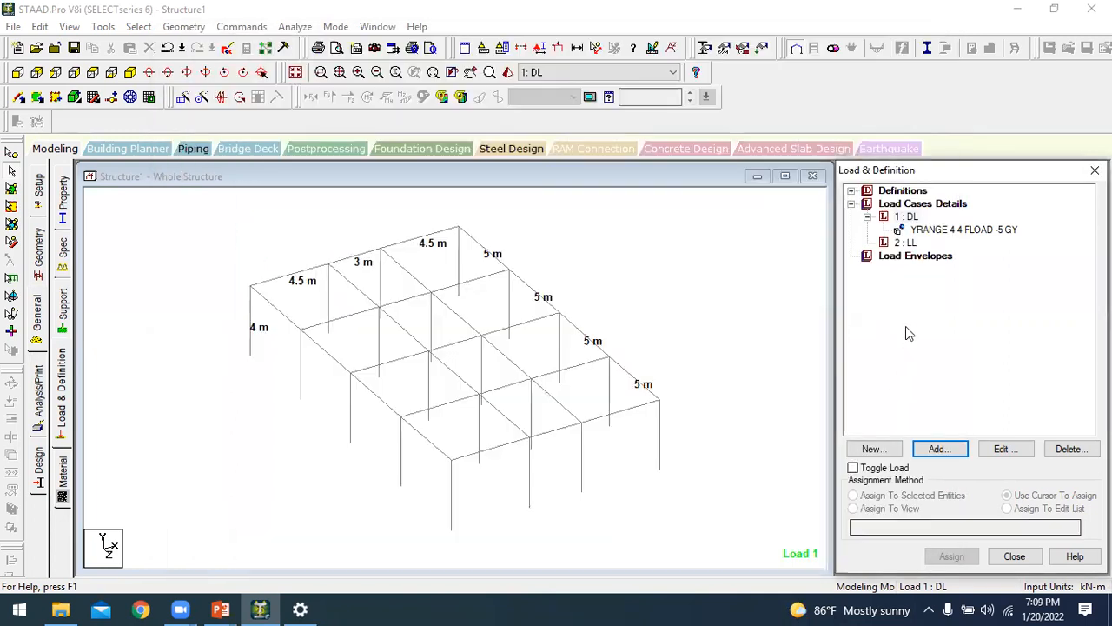
# - Examine how the DL floor load is distributed to the beams in plan and isometric views
pyautogui.click(929, 230)
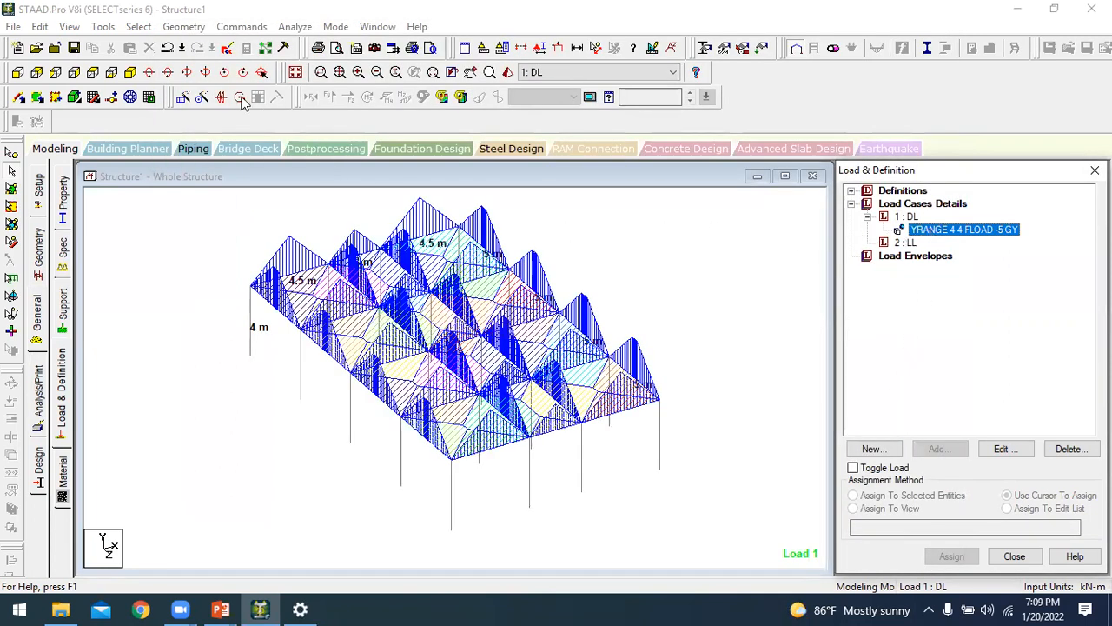
pyautogui.click(93, 73)
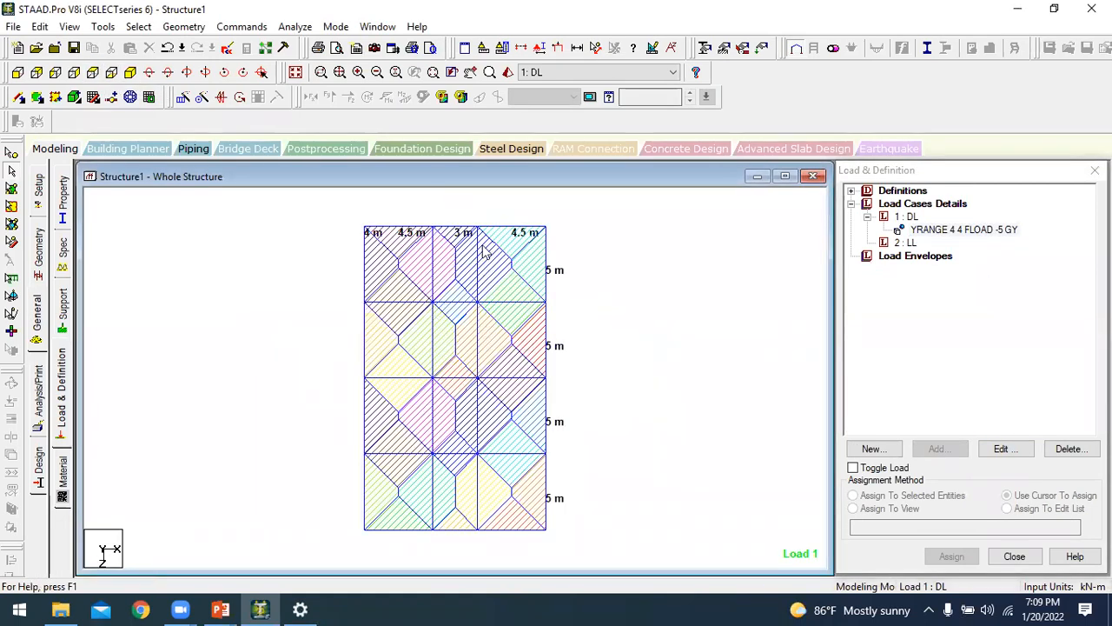
pyautogui.click(203, 96)
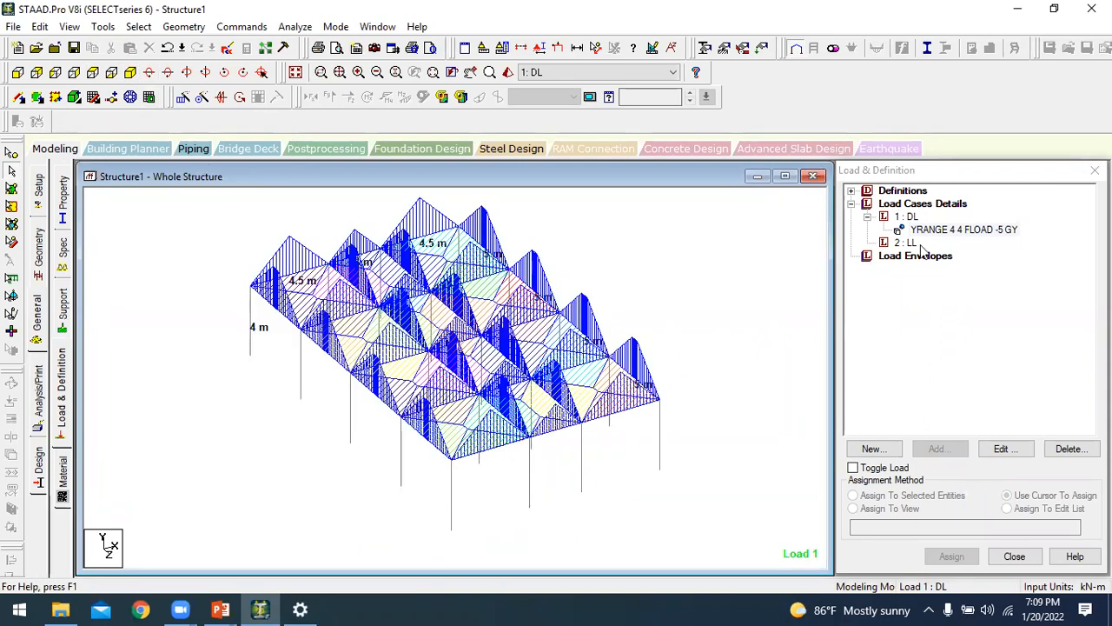
# - Add a selfweight load in the Y direction with factor -1 to the DL case
pyautogui.click(909, 219)
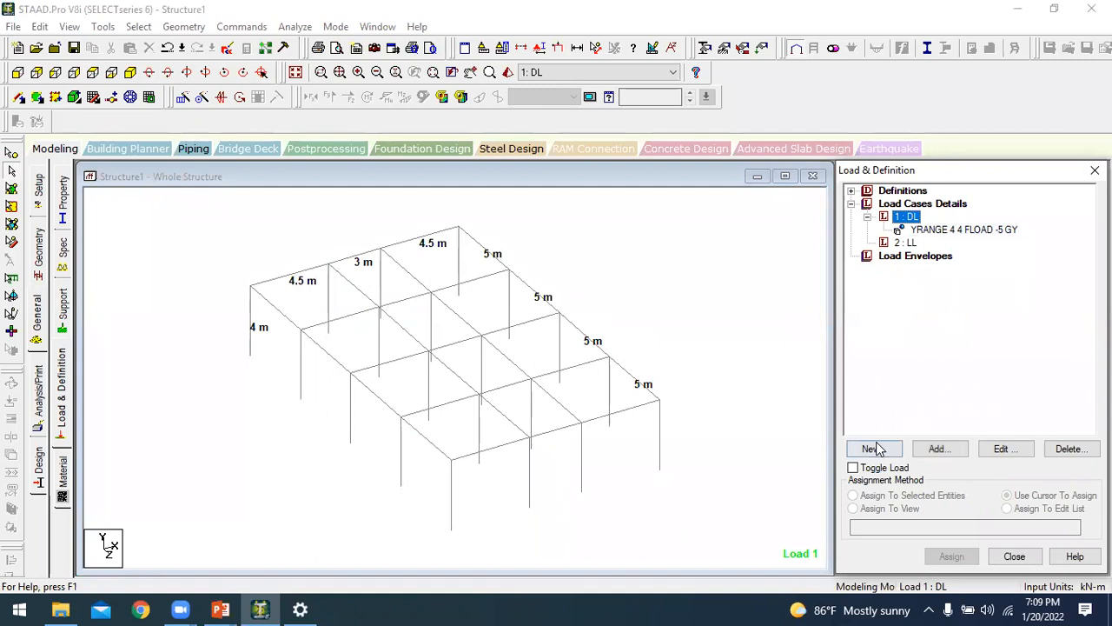
pyautogui.click(937, 449)
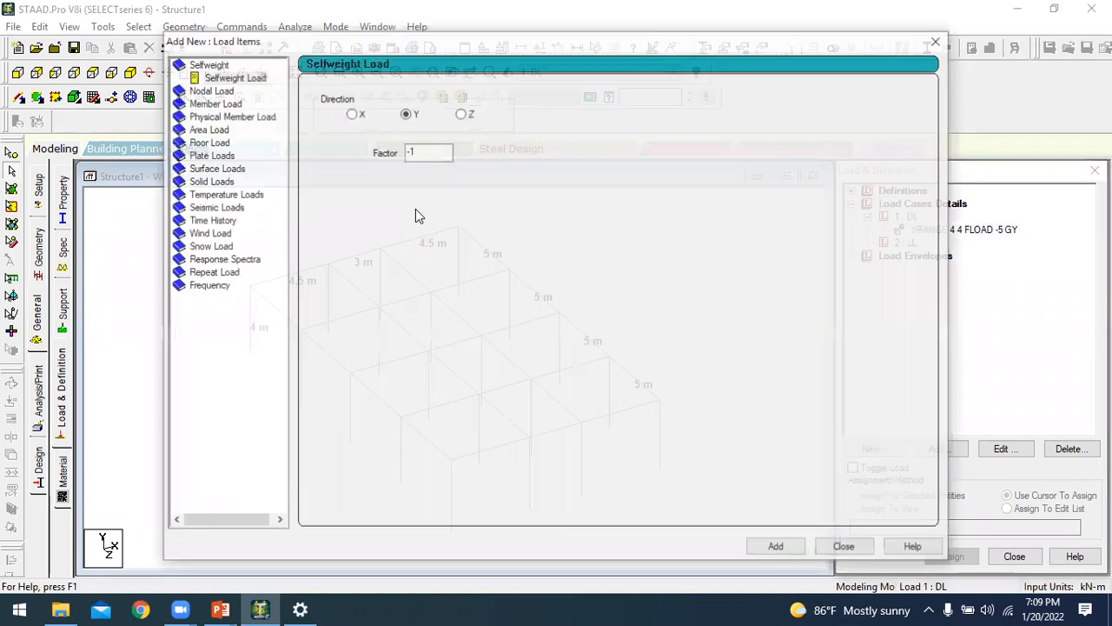
pyautogui.click(236, 78)
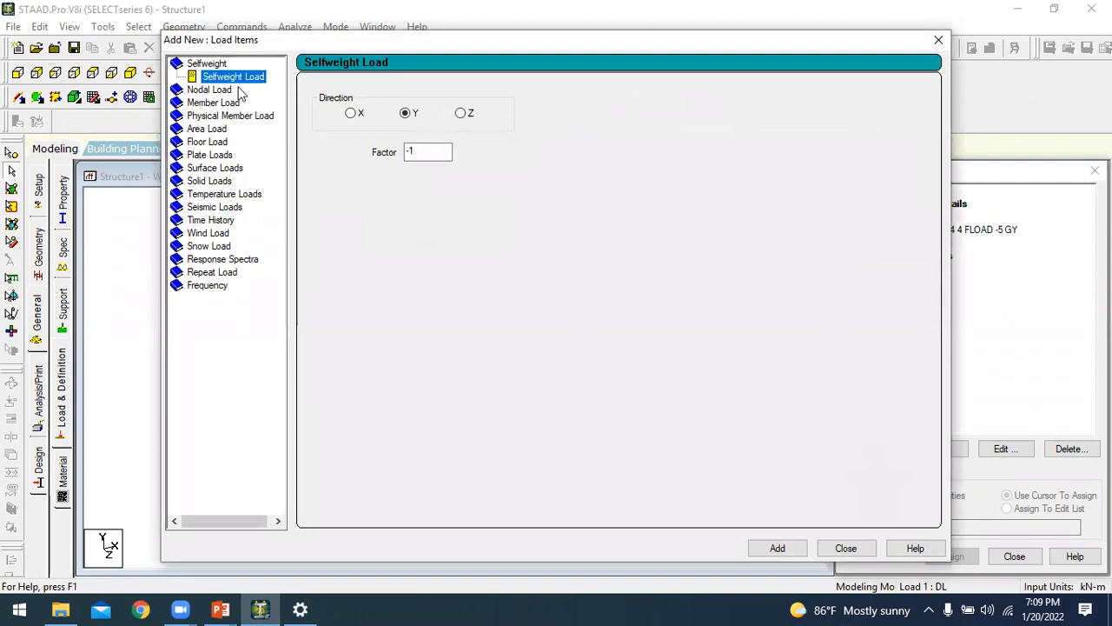
pyautogui.click(770, 553)
pyautogui.click(844, 547)
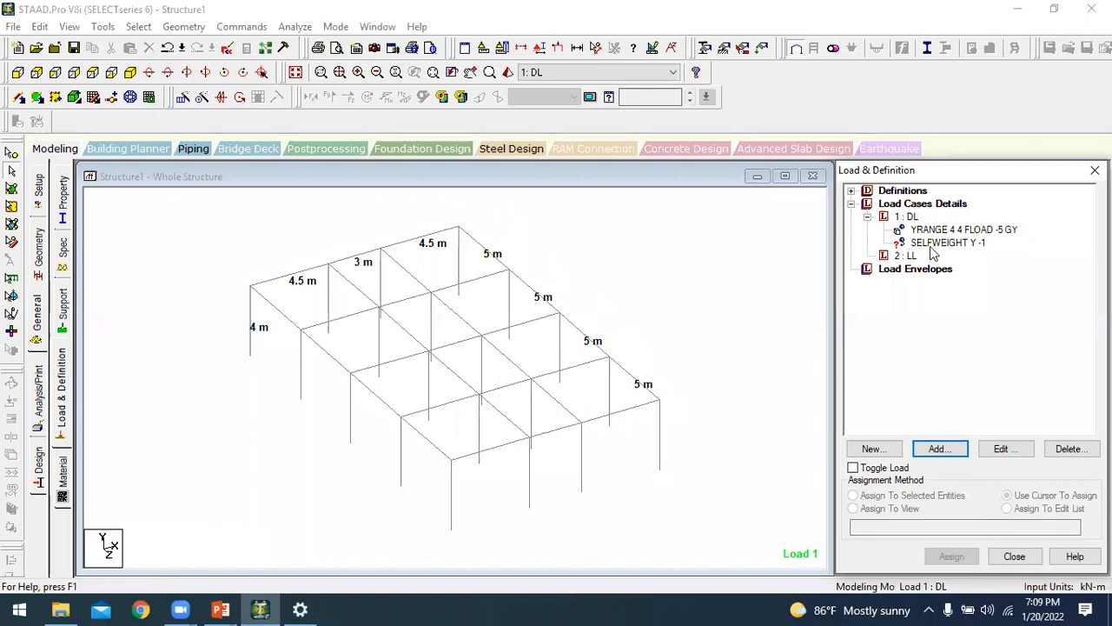
# - Assign the DL selfweight load to all members in the view and check the DL load items
pyautogui.click(935, 243)
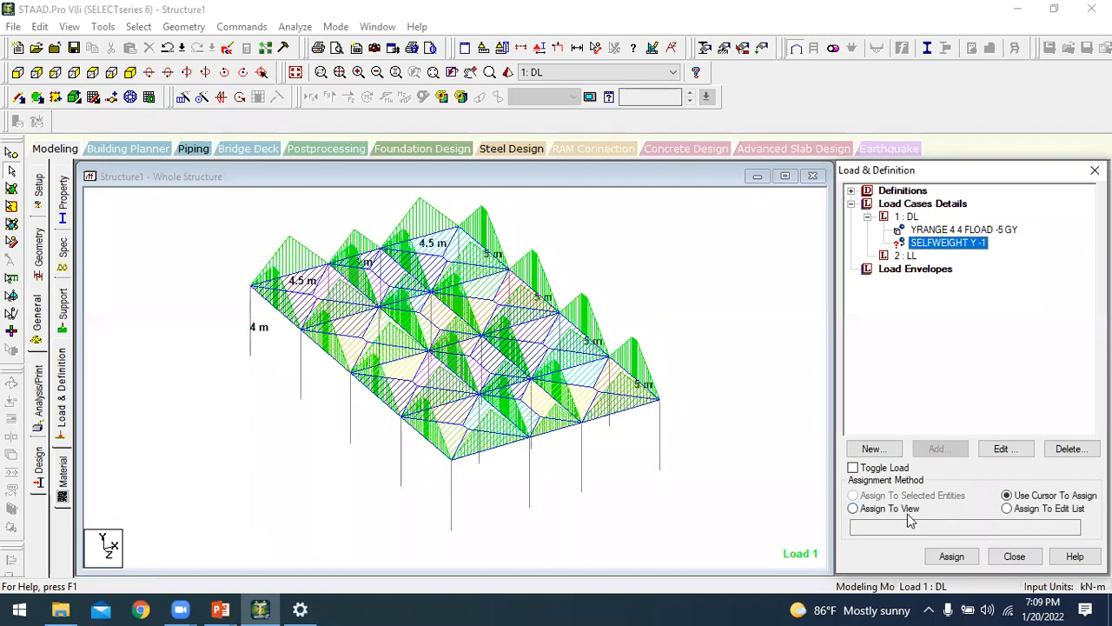
pyautogui.click(908, 511)
pyautogui.click(950, 555)
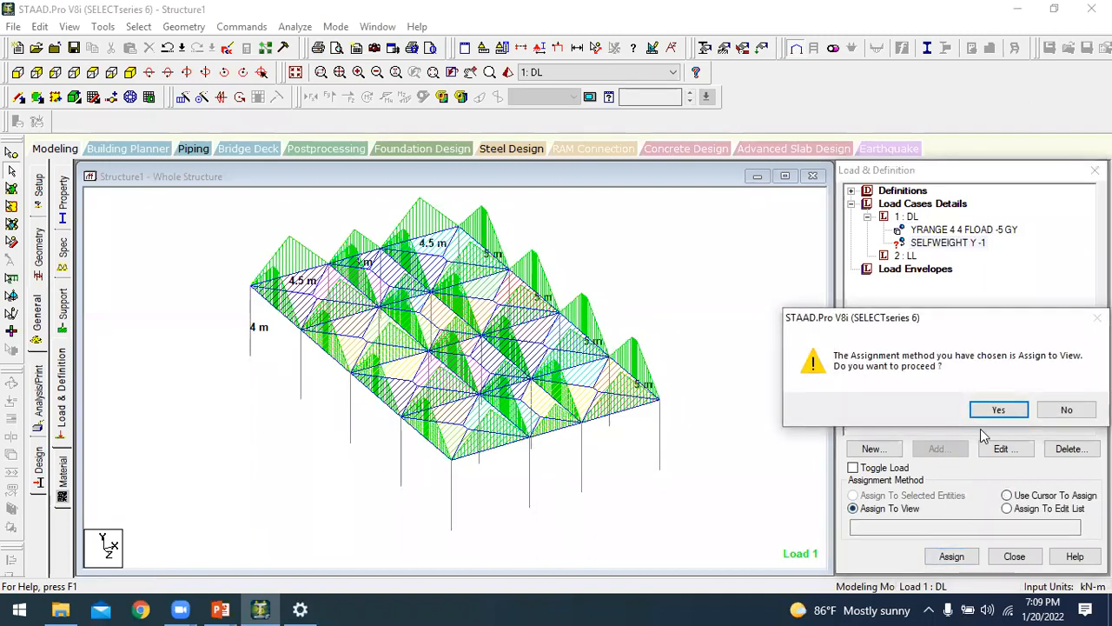
pyautogui.click(999, 410)
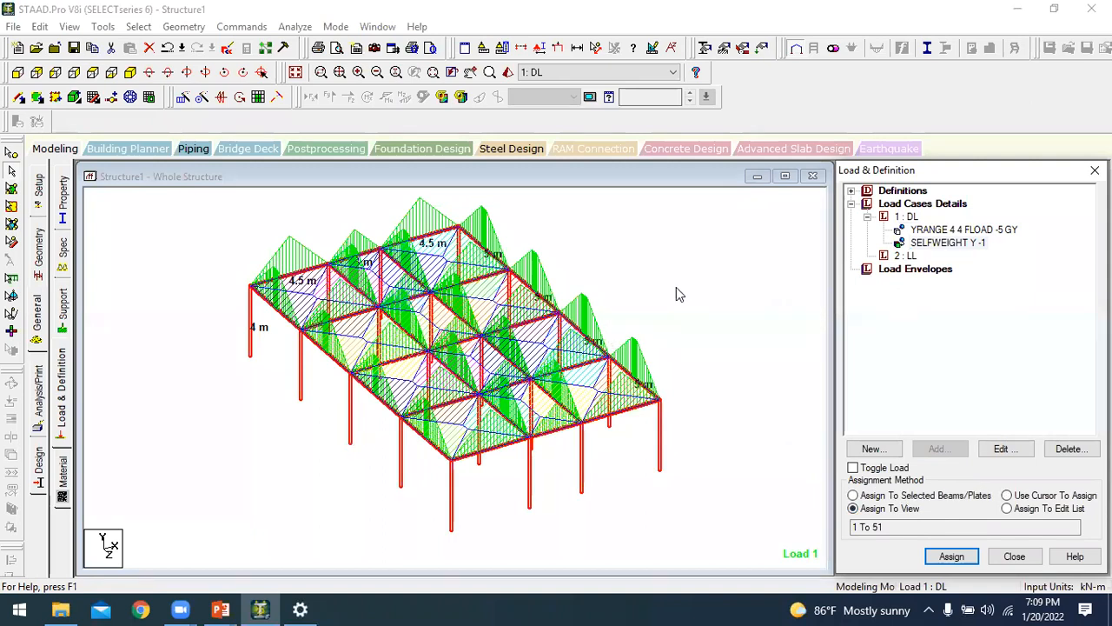
pyautogui.click(935, 244)
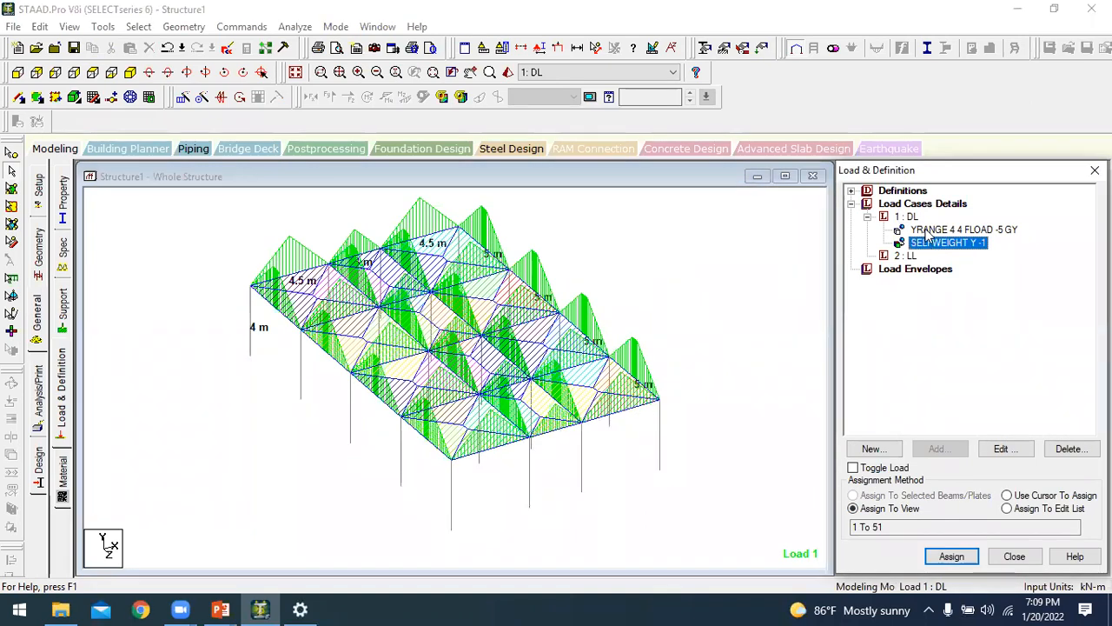
pyautogui.click(927, 230)
# - Add a floor load of -3 kN/m2 in Global Y to the LL case, with a Y range from 4 m to 4 m
pyautogui.click(906, 255)
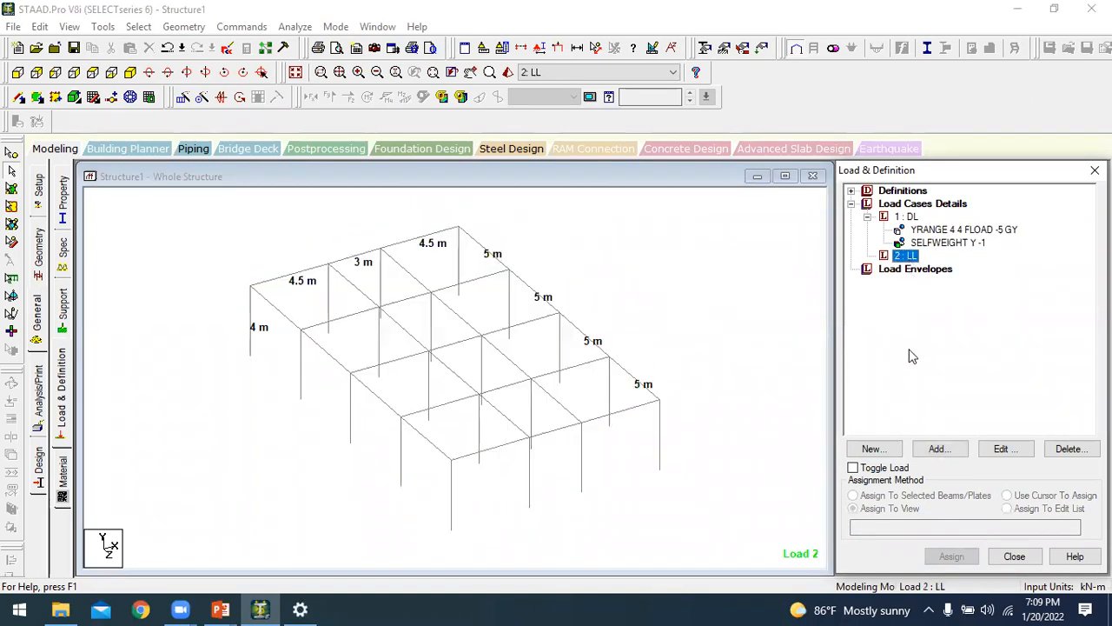
pyautogui.click(938, 449)
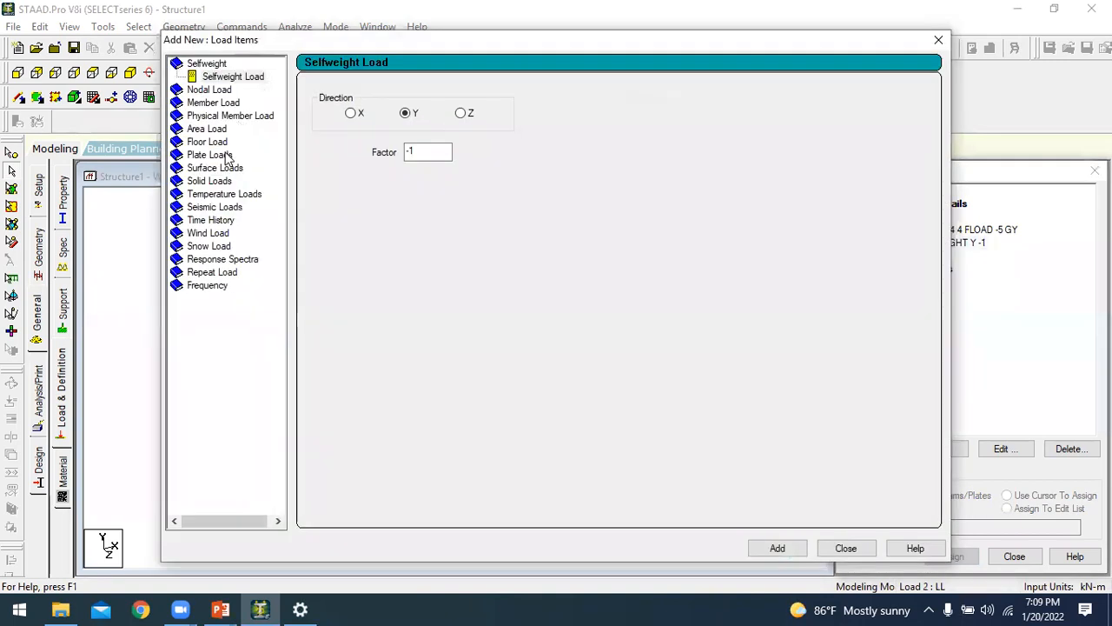
pyautogui.click(210, 144)
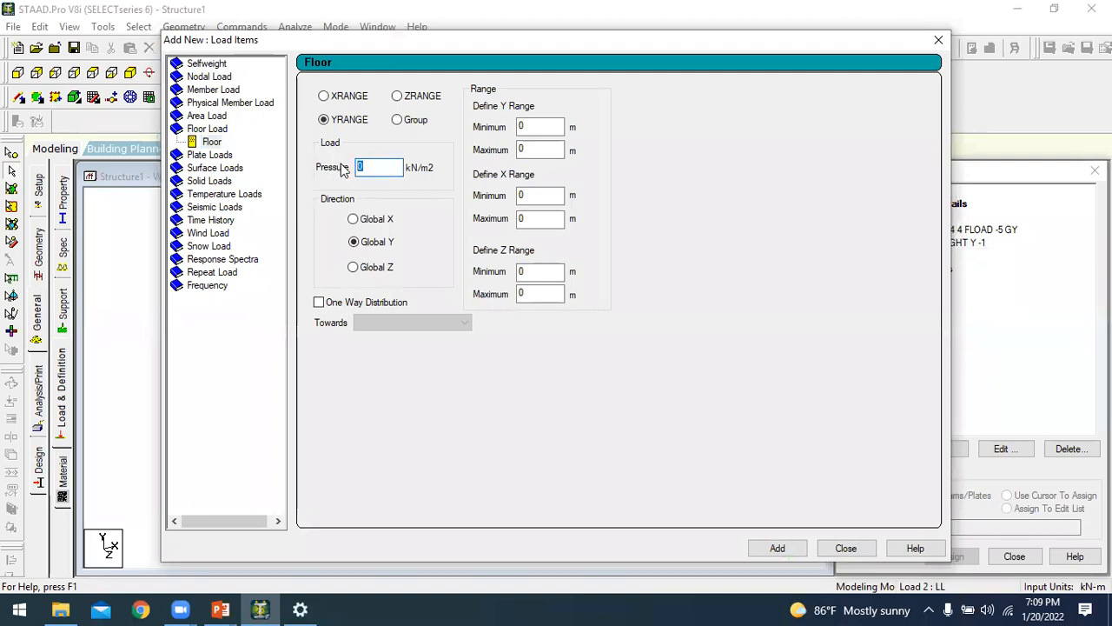
pyautogui.write('-3')
pyautogui.doubleClick(527, 130)
pyautogui.write('4')
pyautogui.press('Tab')
pyautogui.write('4')
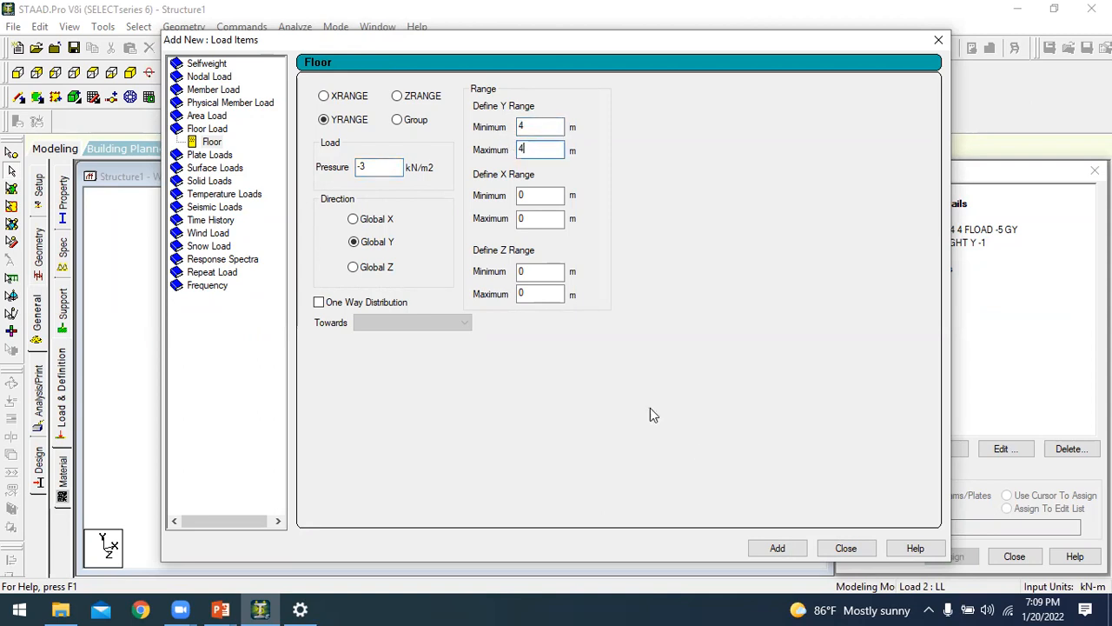
pyautogui.click(787, 548)
pyautogui.click(839, 548)
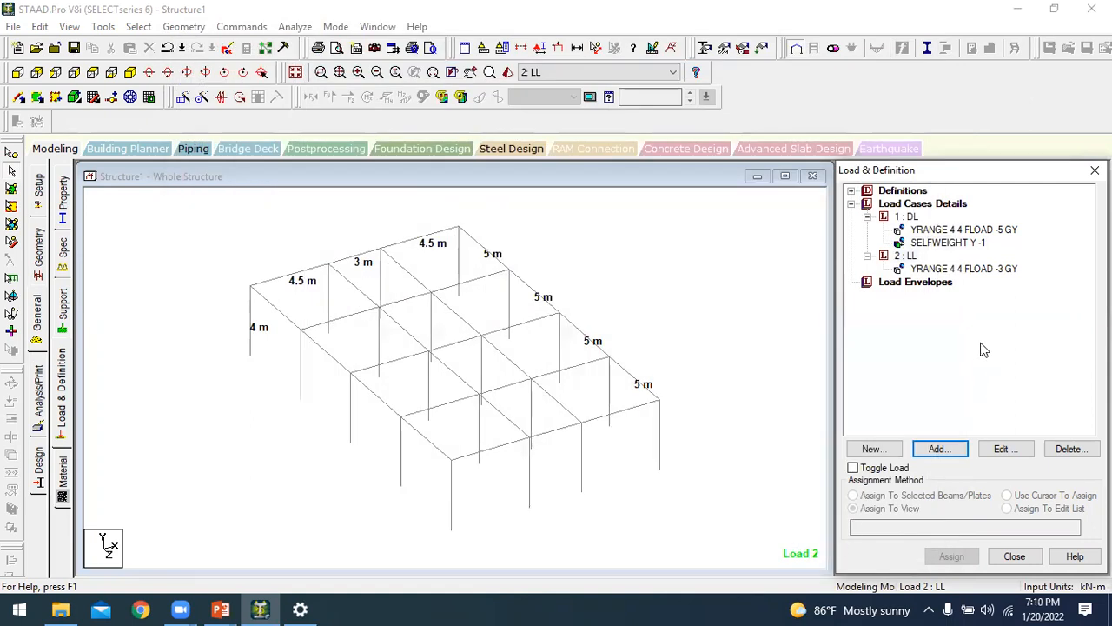
# - Review the LL floor load and the DL floor and selfweight loads on the frame
pyautogui.click(926, 269)
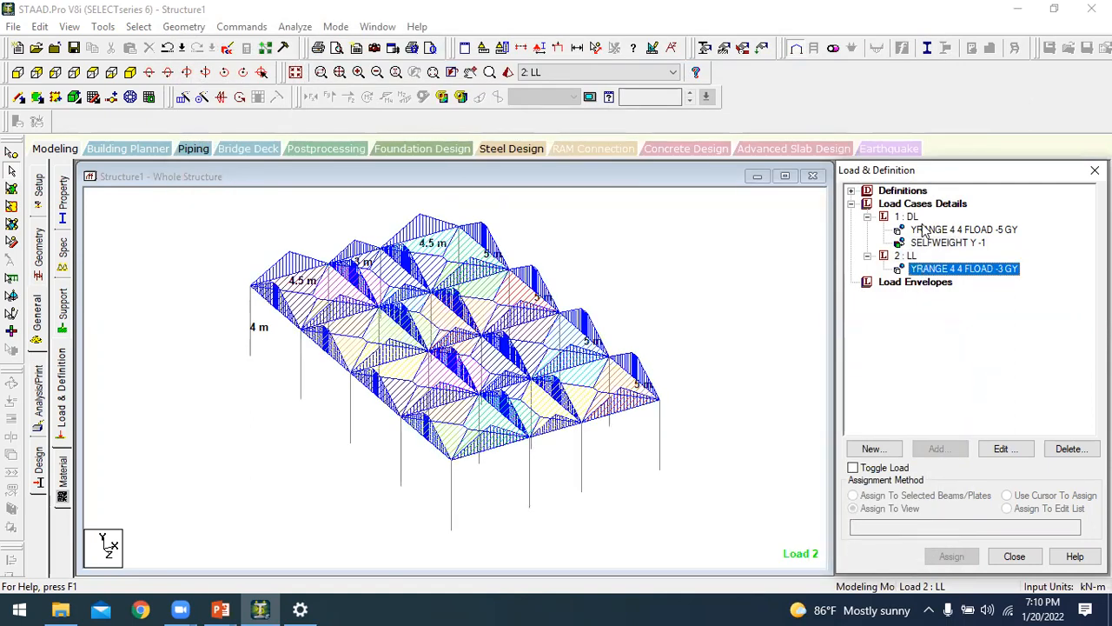
pyautogui.click(926, 229)
pyautogui.click(924, 242)
# - Add a uniform member force of -15 kN/m in the GY direction to the DL case
pyautogui.click(908, 217)
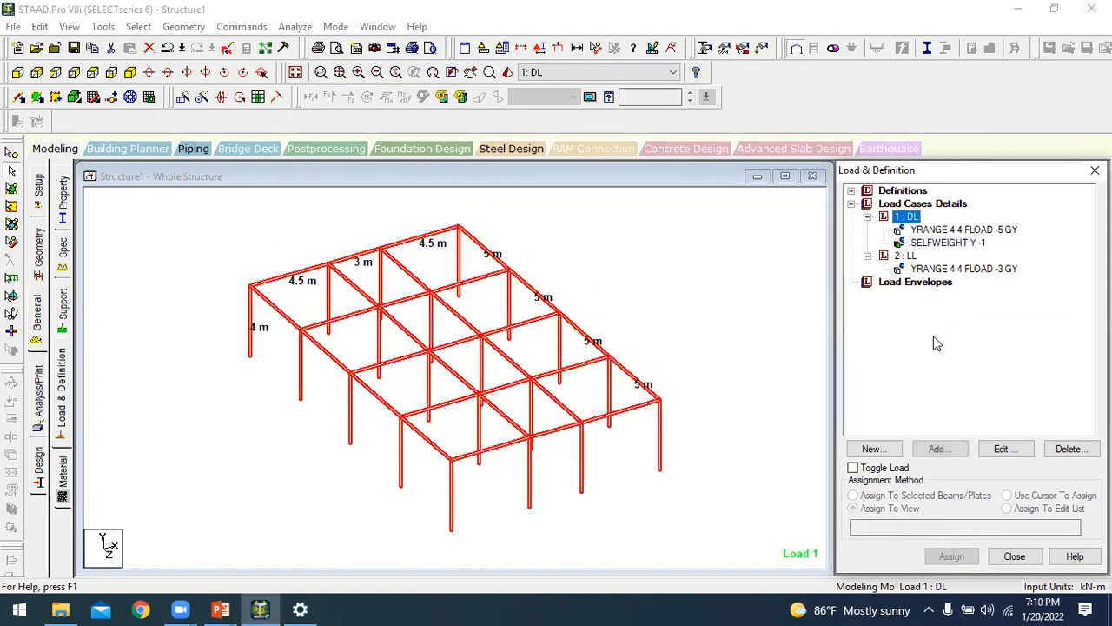
pyautogui.click(938, 450)
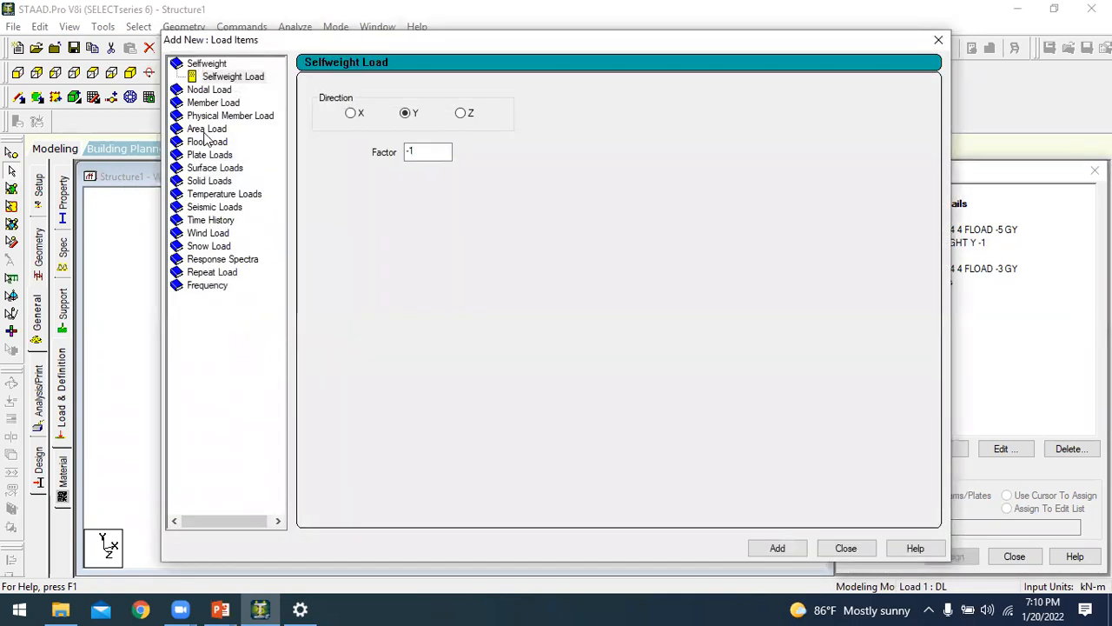
pyautogui.click(202, 104)
pyautogui.click(479, 130)
pyautogui.doubleClick(448, 131)
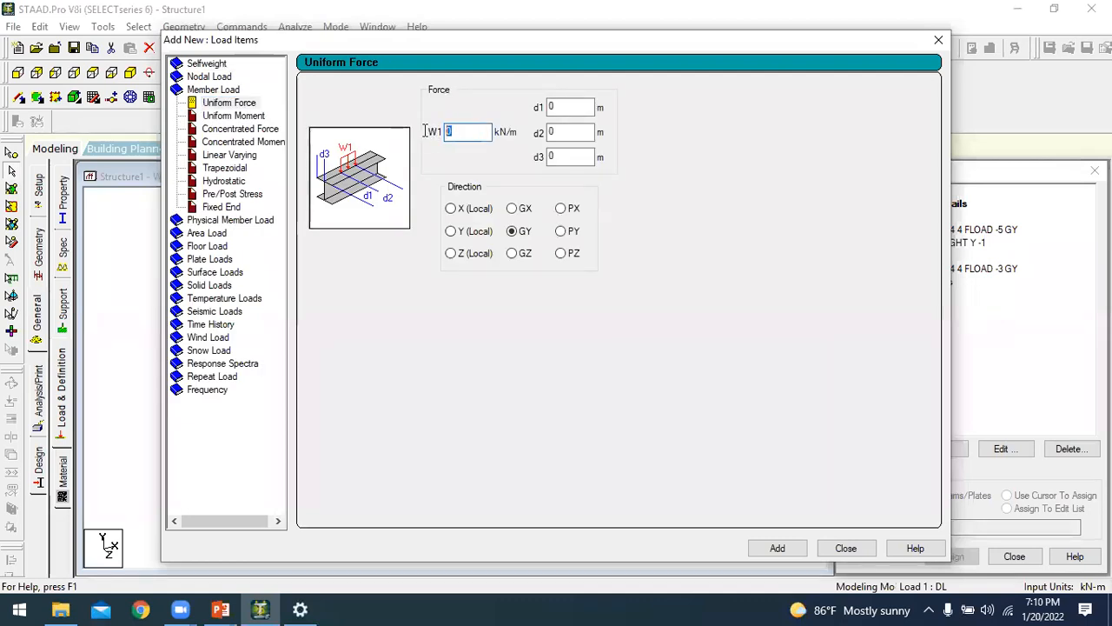
pyautogui.write('-15')
pyautogui.click(792, 550)
pyautogui.click(846, 548)
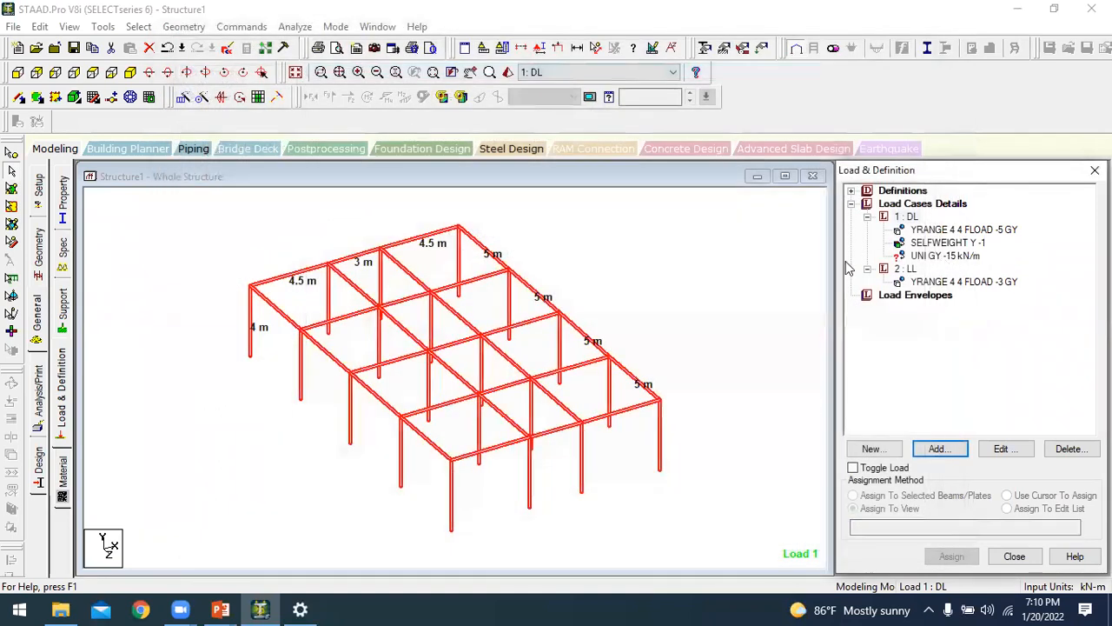
# - Assign the -15 kN/m uniform load to the selected perimeter beams around the floor
pyautogui.click(601, 287)
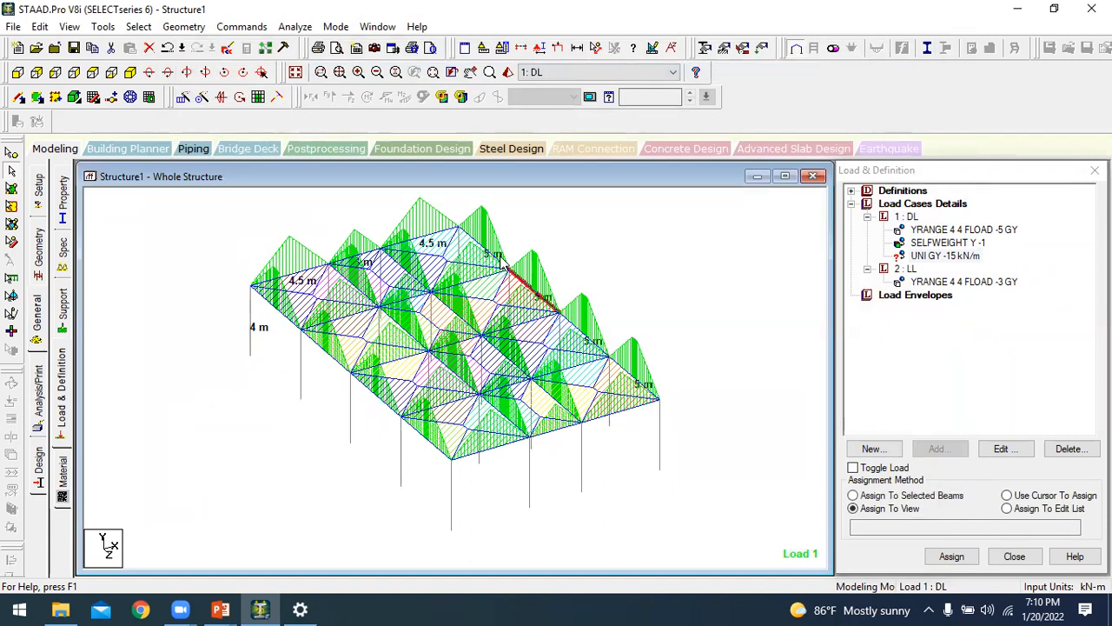
pyautogui.keyDown('ctrl'); pyautogui.click(490, 258); pyautogui.keyUp('ctrl')
pyautogui.keyDown('ctrl'); pyautogui.click(414, 238); pyautogui.keyUp('ctrl')
pyautogui.keyDown('ctrl'); pyautogui.click(355, 256); pyautogui.keyUp('ctrl')
pyautogui.keyDown('ctrl'); pyautogui.click(311, 269); pyautogui.keyUp('ctrl')
pyautogui.keyDown('ctrl'); pyautogui.click(280, 311); pyautogui.keyUp('ctrl')
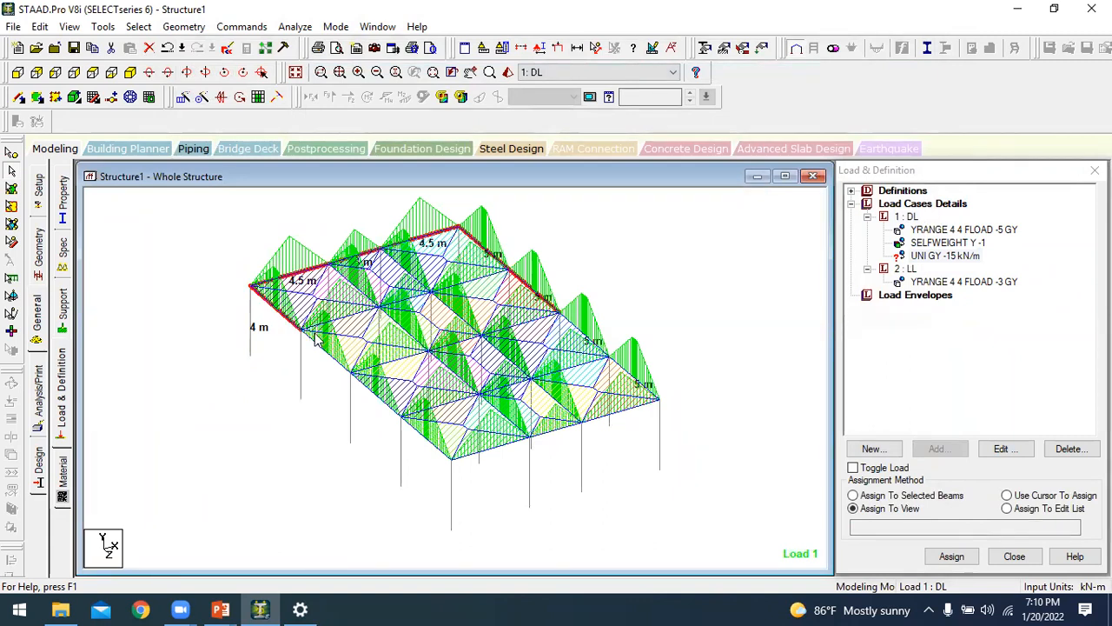
pyautogui.keyDown('ctrl'); pyautogui.click(329, 354); pyautogui.keyUp('ctrl')
pyautogui.keyDown('ctrl'); pyautogui.click(370, 389); pyautogui.keyUp('ctrl')
pyautogui.keyDown('ctrl'); pyautogui.click(426, 438); pyautogui.keyUp('ctrl')
pyautogui.keyDown('ctrl'); pyautogui.click(484, 450); pyautogui.keyUp('ctrl')
pyautogui.keyDown('ctrl'); pyautogui.click(561, 437); pyautogui.keyUp('ctrl')
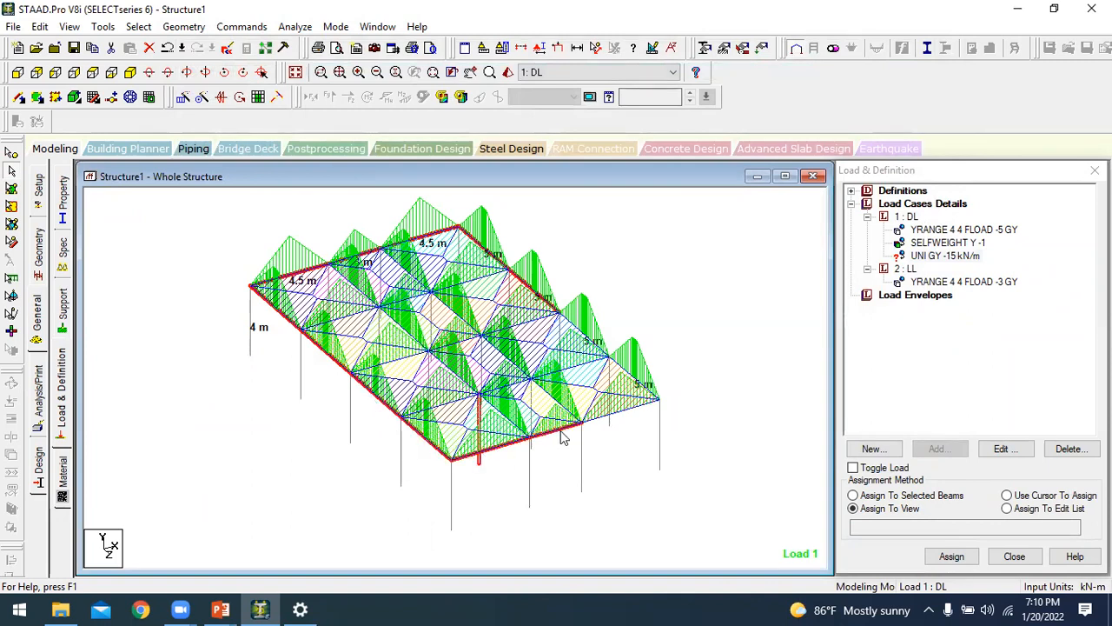
pyautogui.keyDown('ctrl'); pyautogui.click(618, 418); pyautogui.keyUp('ctrl')
pyautogui.keyDown('ctrl'); pyautogui.click(635, 381); pyautogui.keyUp('ctrl')
pyautogui.keyDown('ctrl'); pyautogui.click(584, 335); pyautogui.keyUp('ctrl')
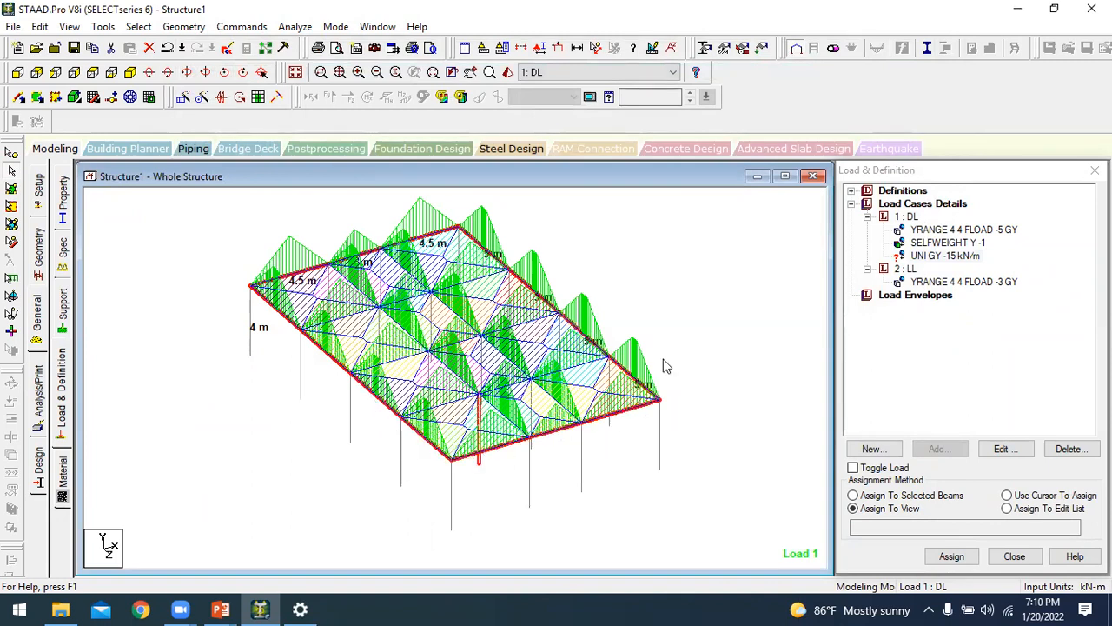
pyautogui.click(947, 256)
pyautogui.click(893, 497)
pyautogui.click(950, 556)
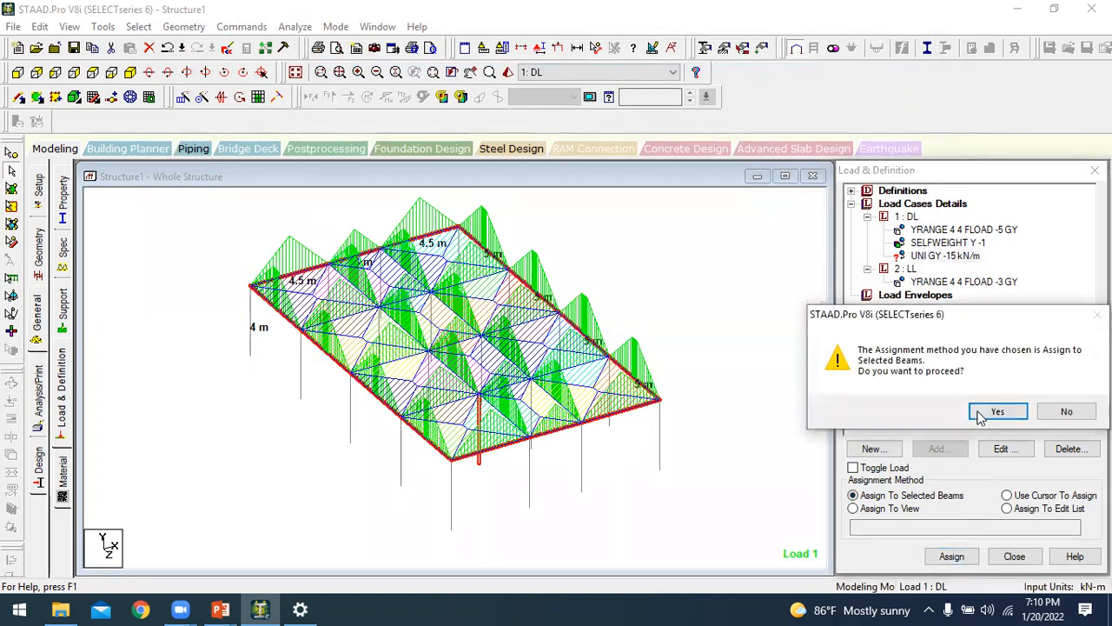
pyautogui.click(981, 416)
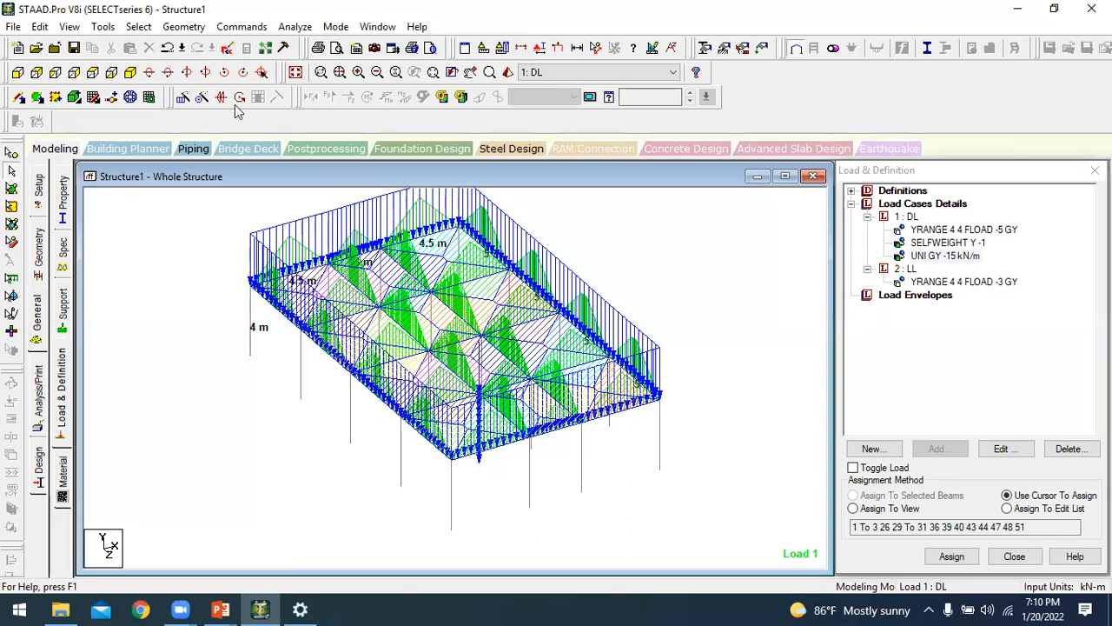
# - Remove column member 26 from the -15 kN/m uniform load's assigned members
pyautogui.click(121, 76)
pyautogui.click(121, 76)
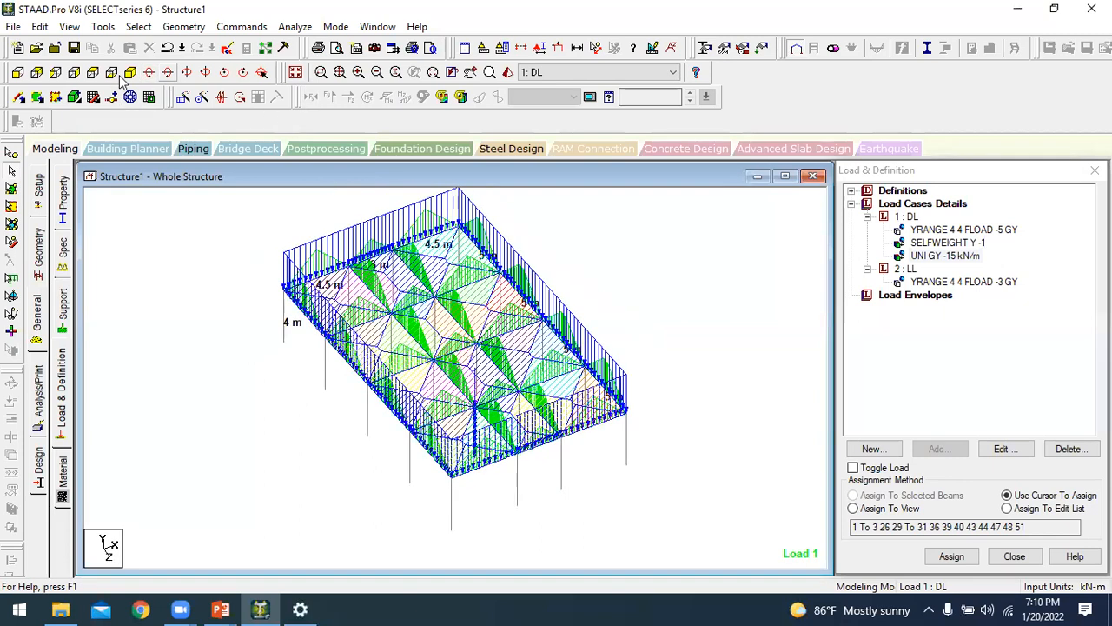
pyautogui.click(121, 76)
pyautogui.click(121, 76)
pyautogui.press('Down')
pyautogui.press('Down')
pyautogui.press('Down')
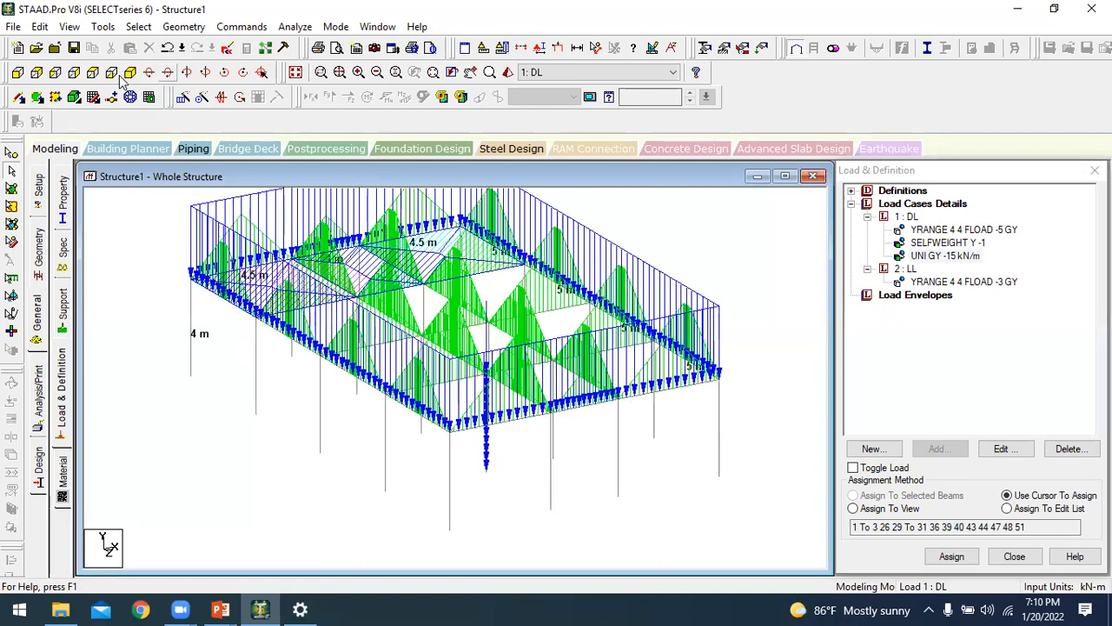
pyautogui.moveTo(492, 432); pyautogui.dragTo(473, 377)
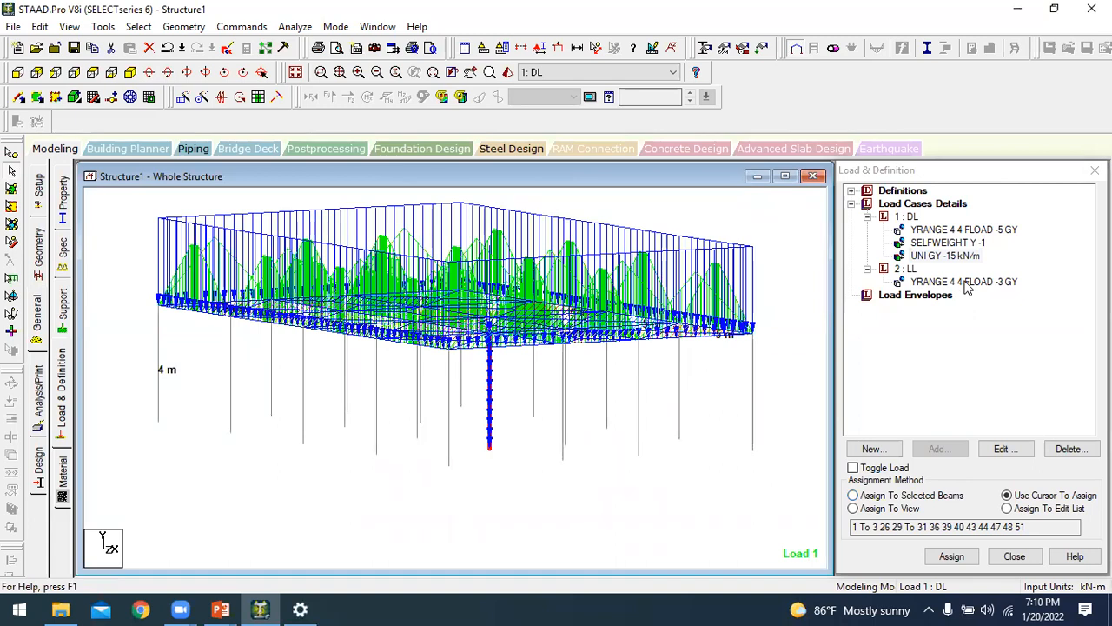
pyautogui.doubleClick(956, 256)
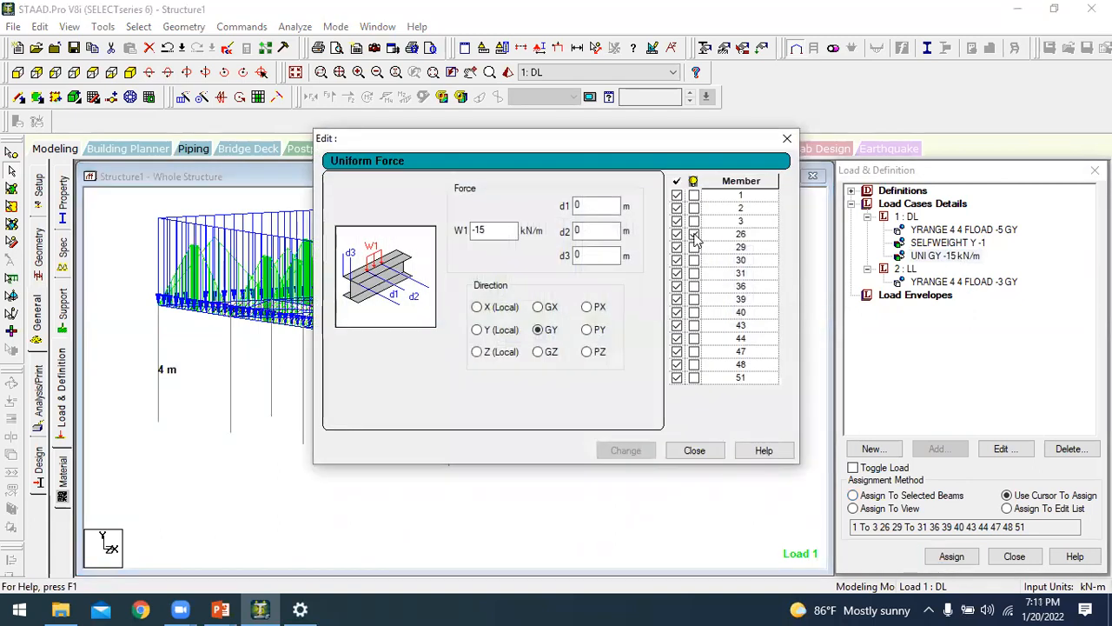
pyautogui.click(677, 233)
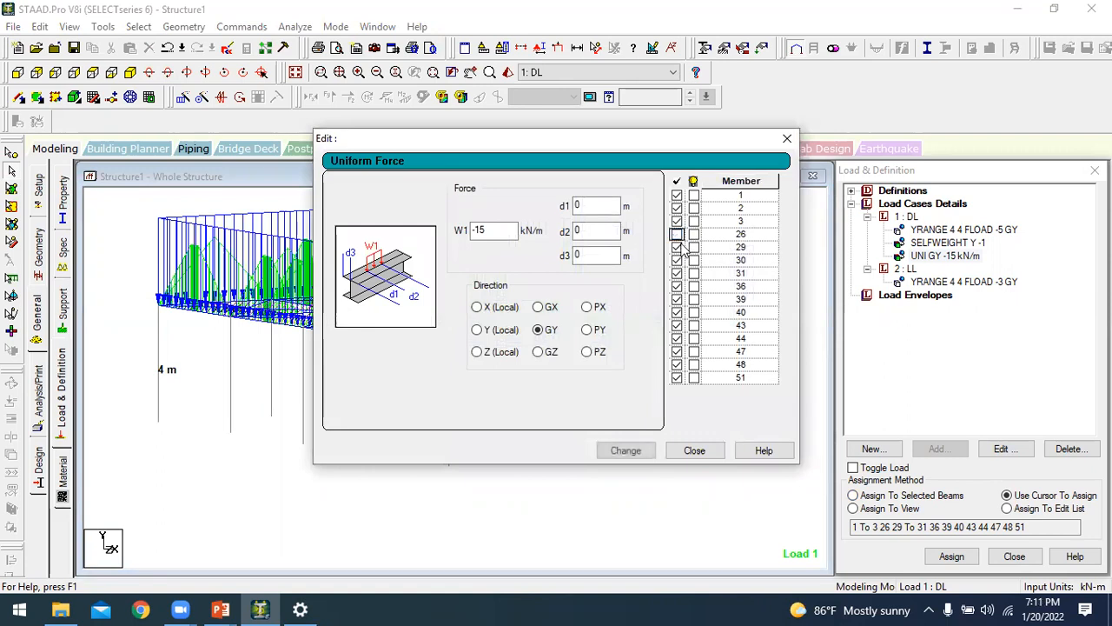
pyautogui.click(627, 451)
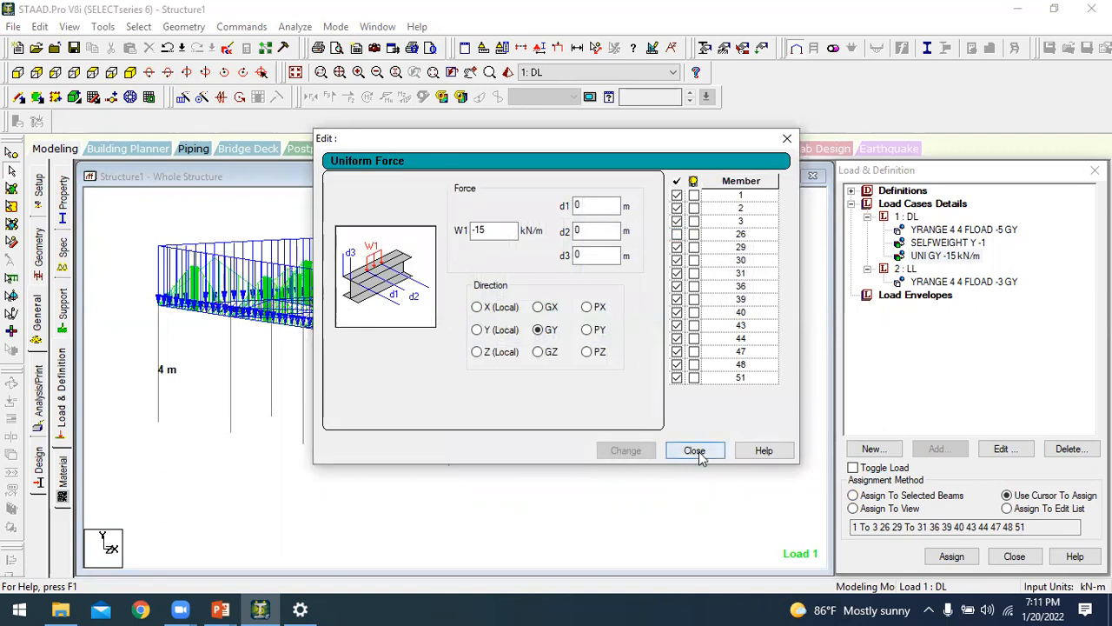
pyautogui.click(694, 450)
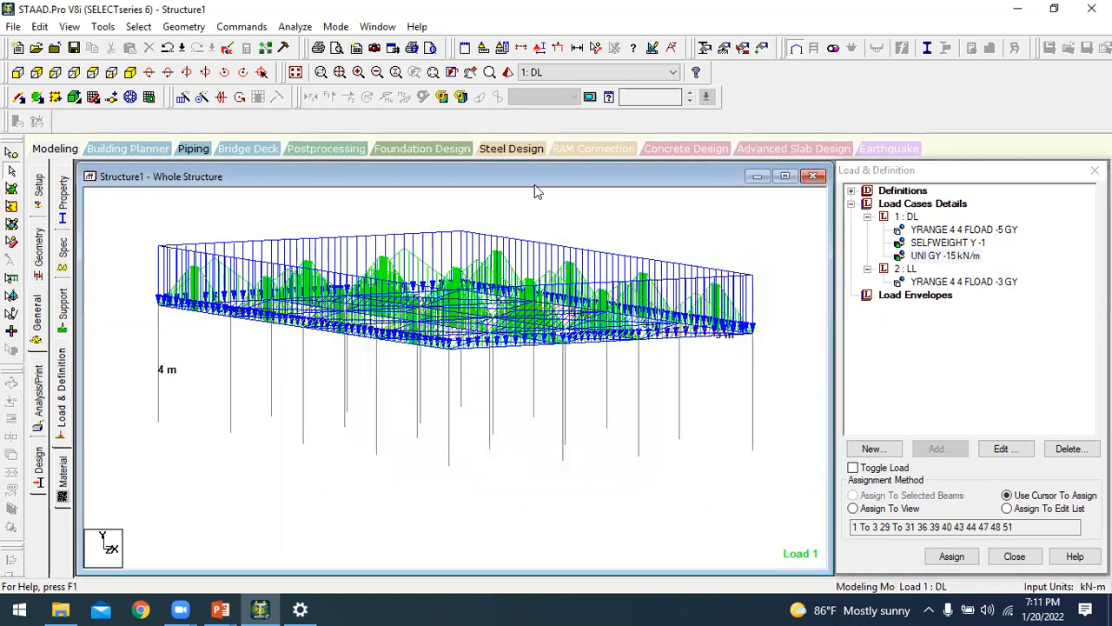
# - Repeat the whole frame with all its attributes upward in global Y, using 3 steps at 4 m spacing
pyautogui.click(130, 72)
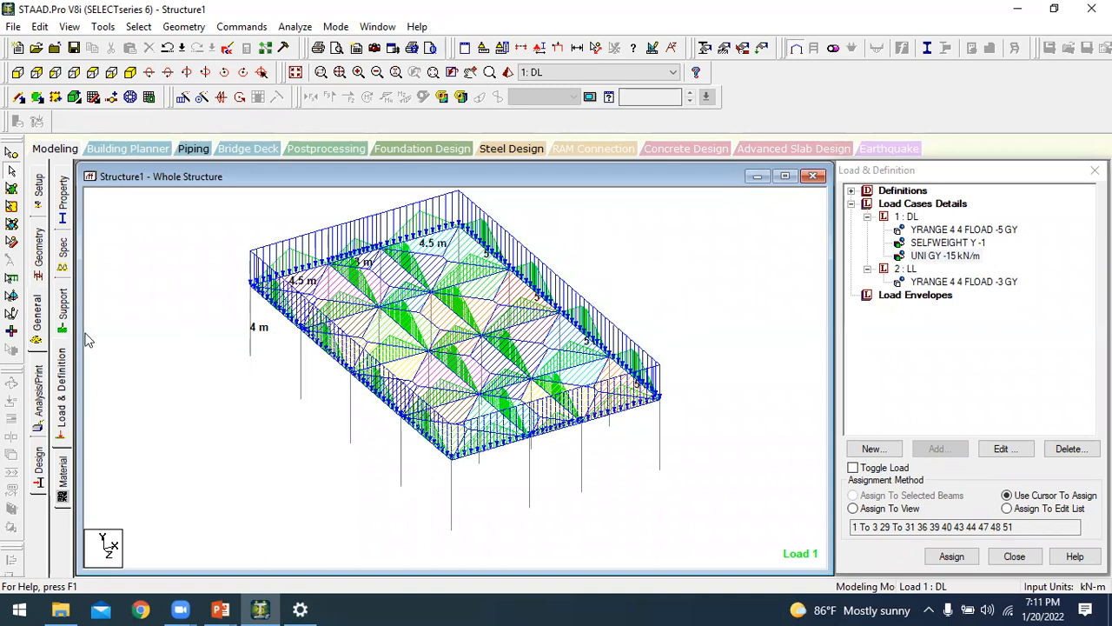
pyautogui.scroll(-2, 372, 436)
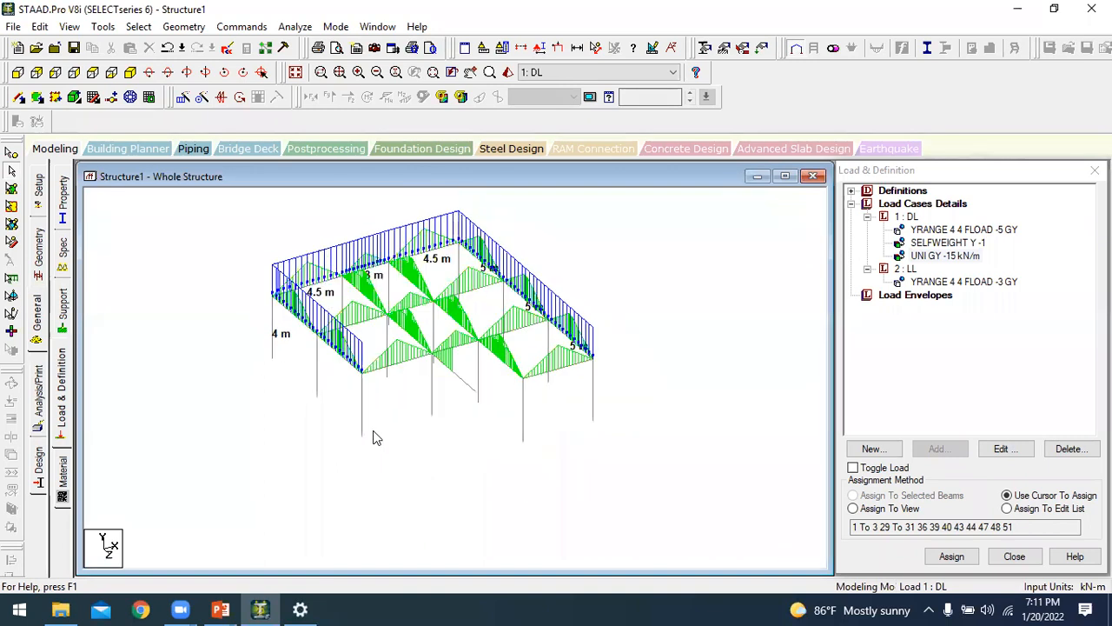
pyautogui.scroll(-1, 279, 389)
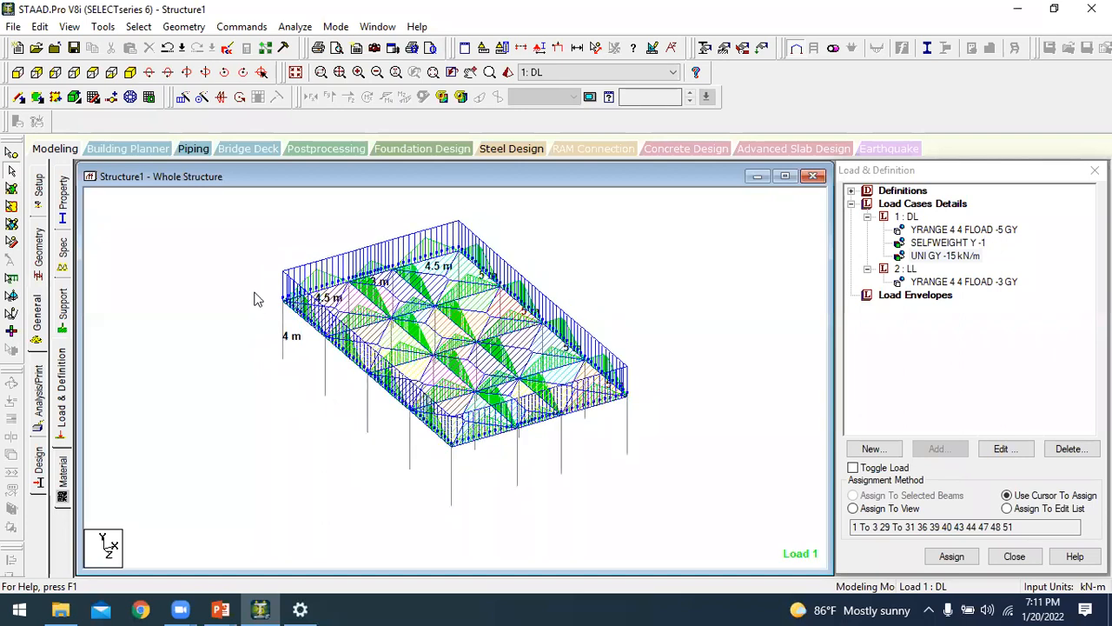
pyautogui.moveTo(243, 212); pyautogui.dragTo(670, 534)
pyautogui.moveTo(220, 236); pyautogui.dragTo(698, 551)
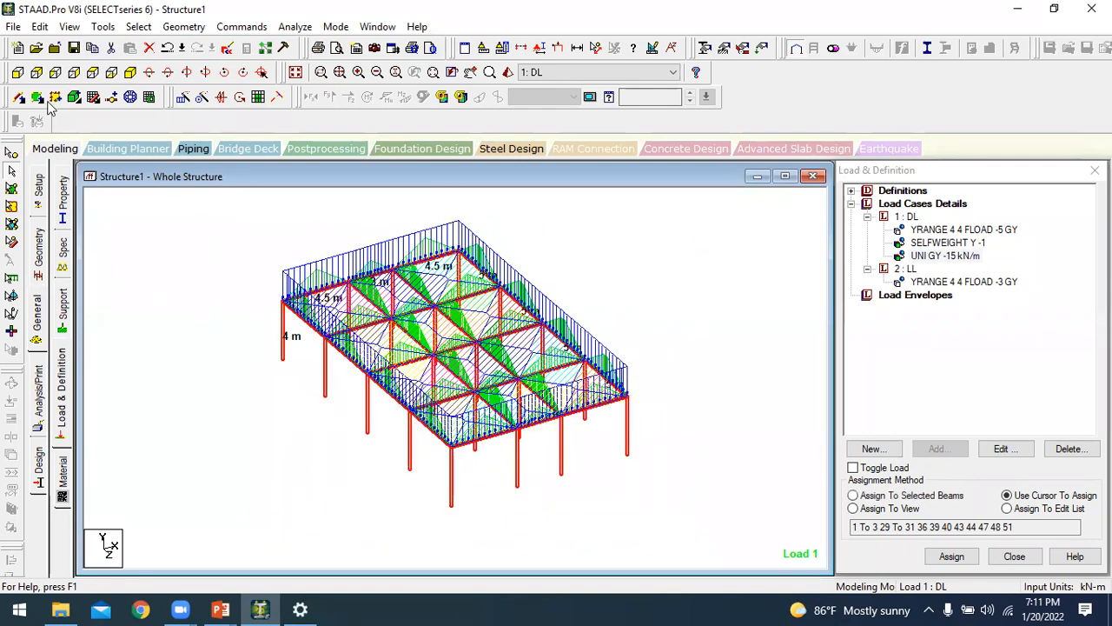
pyautogui.click(183, 27)
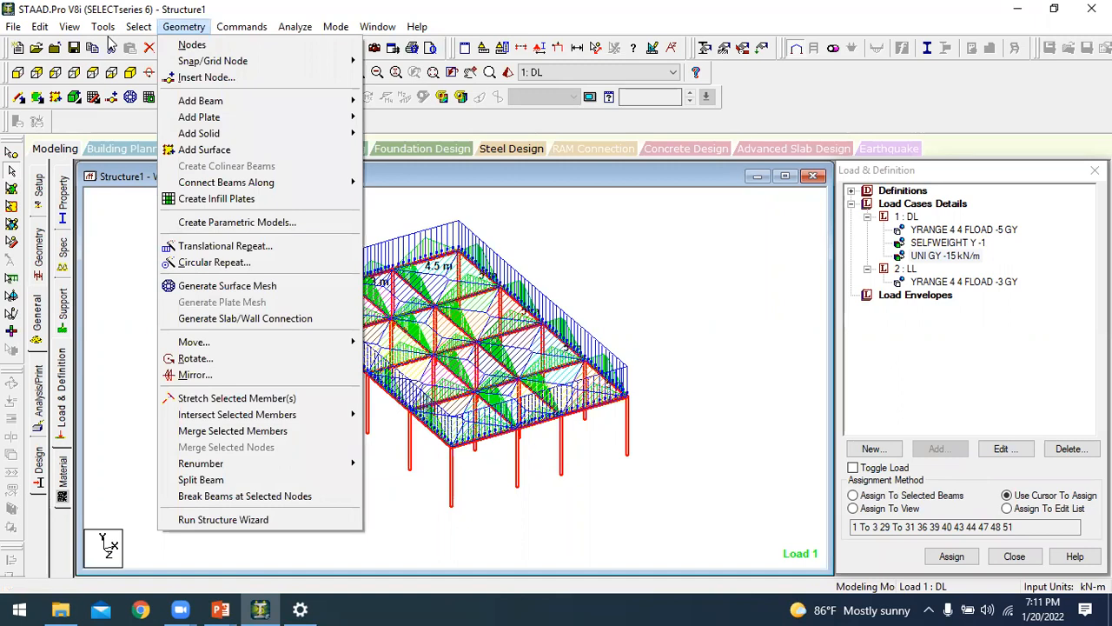
pyautogui.click(225, 249)
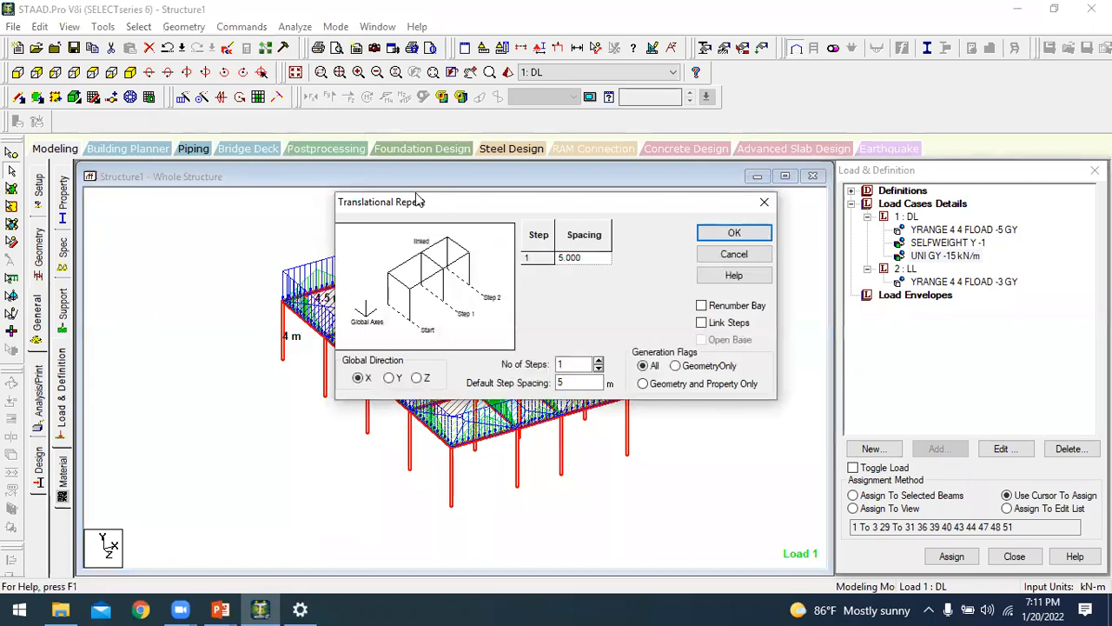
pyautogui.moveTo(417, 200); pyautogui.dragTo(118, 9)
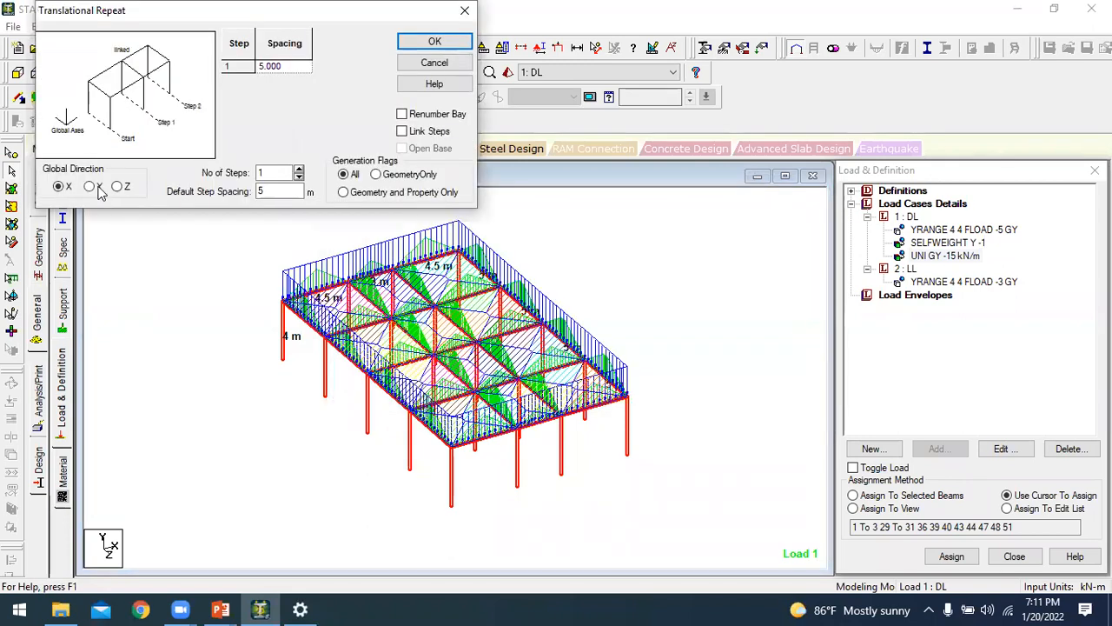
pyautogui.click(94, 187)
pyautogui.click(298, 171)
pyautogui.click(298, 170)
pyautogui.press('Tab')
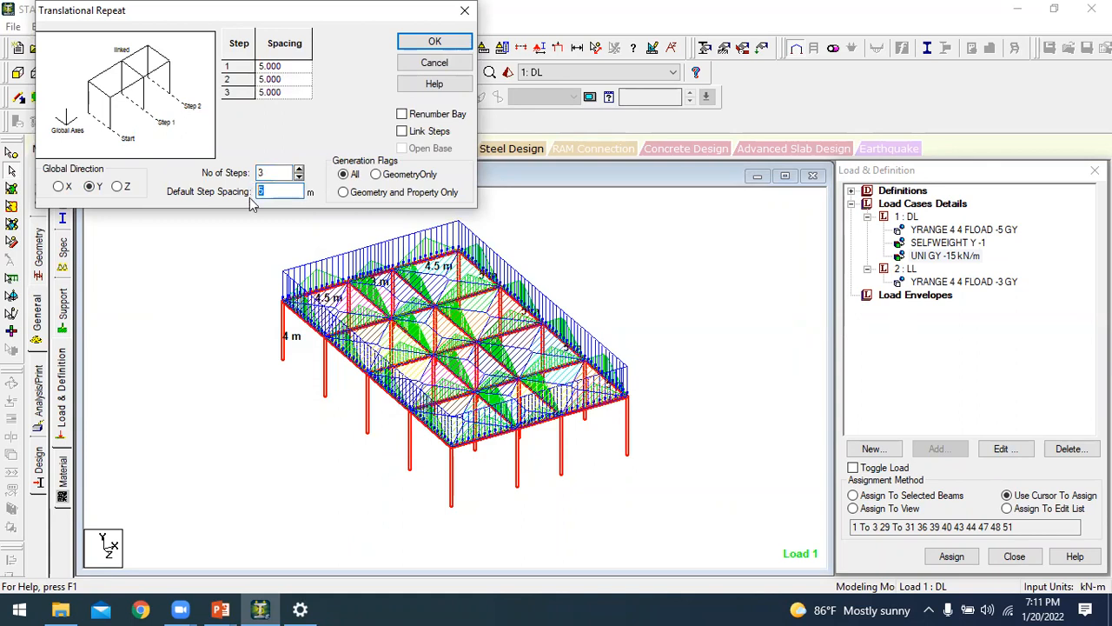
pyautogui.click(296, 92)
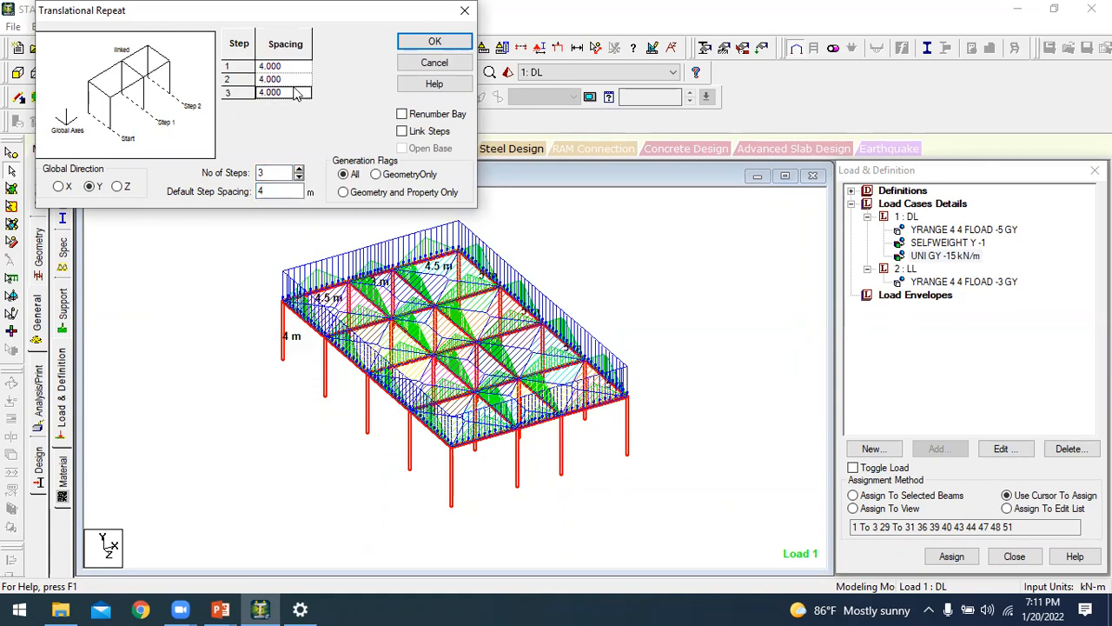
pyautogui.moveTo(100, 16); pyautogui.dragTo(42, 232)
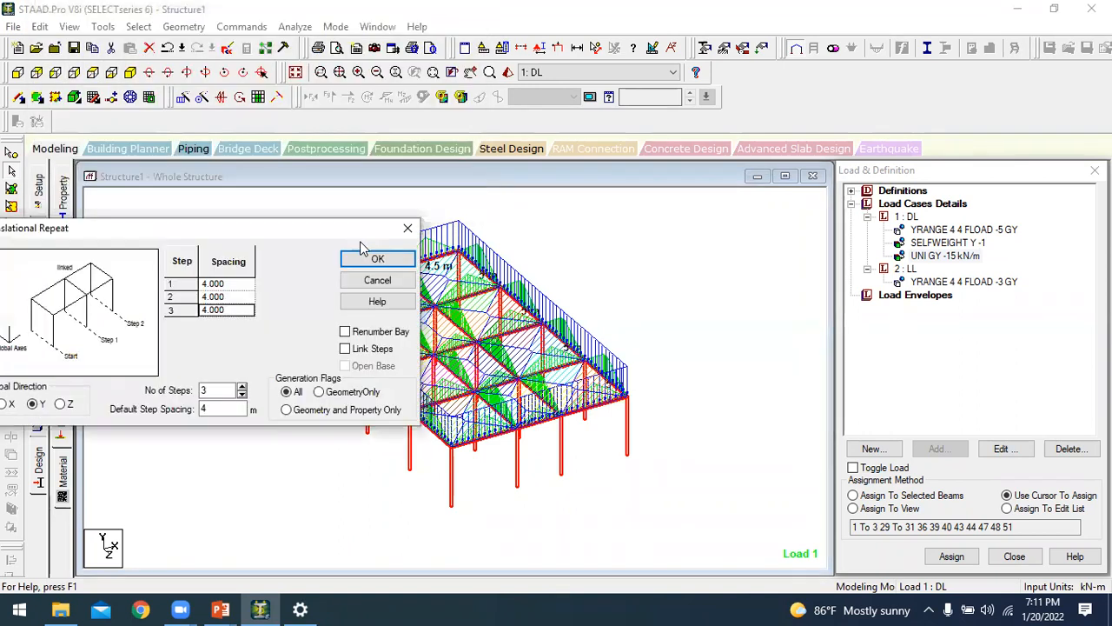
pyautogui.click(377, 260)
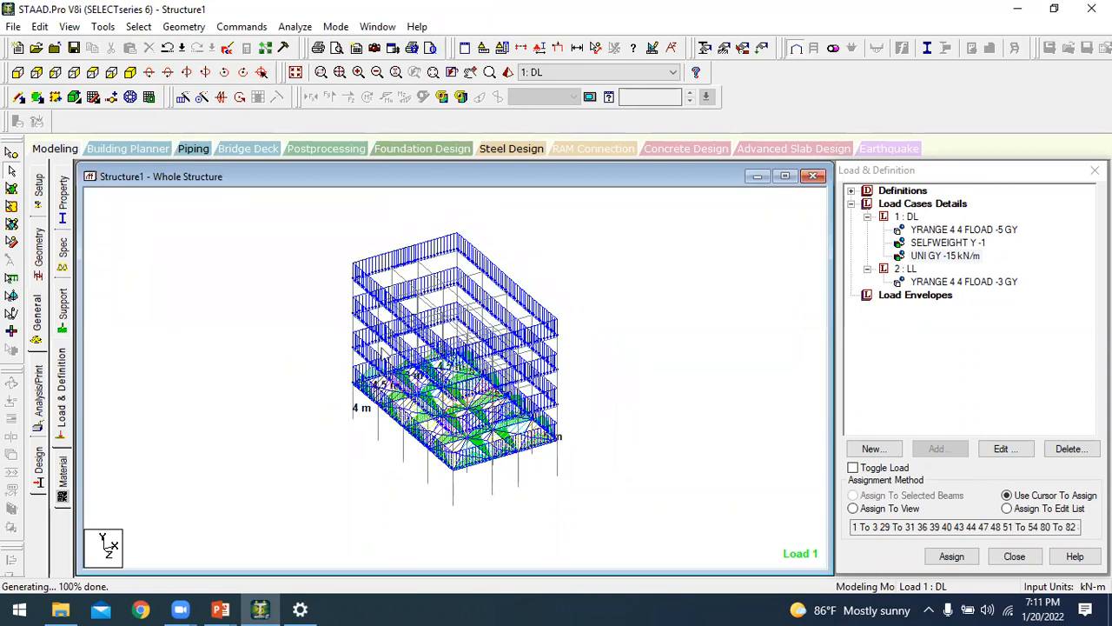
# - Inspect the multi-storey frame in a 3D rendering, then return to the whole structure view
pyautogui.rightClick(287, 282)
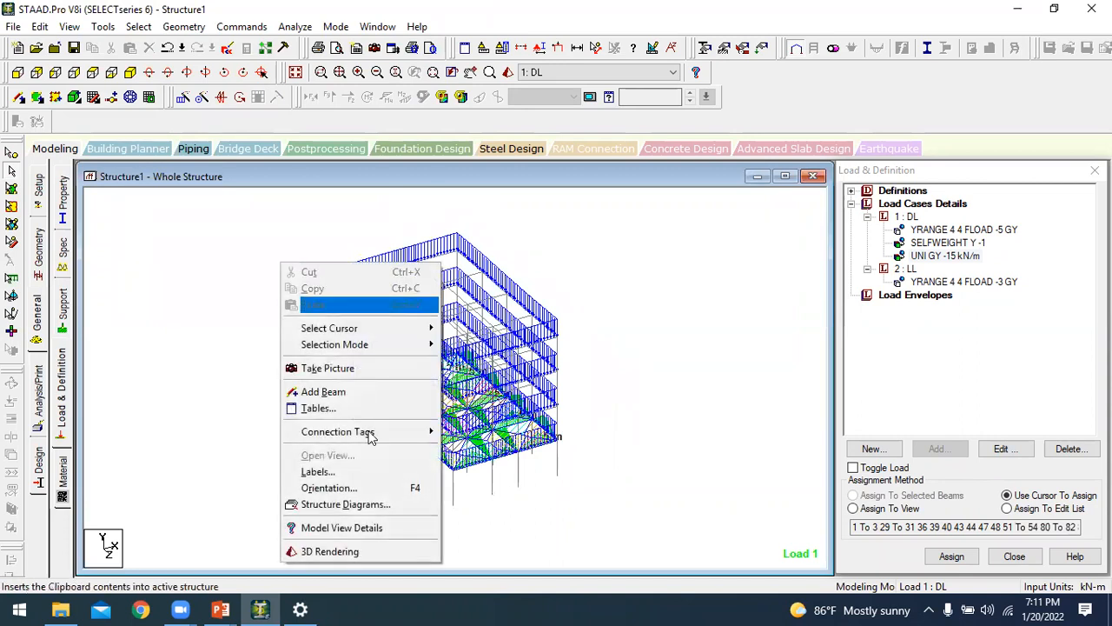
pyautogui.click(378, 555)
pyautogui.moveTo(695, 452); pyautogui.dragTo(516, 280)
pyautogui.click(585, 278)
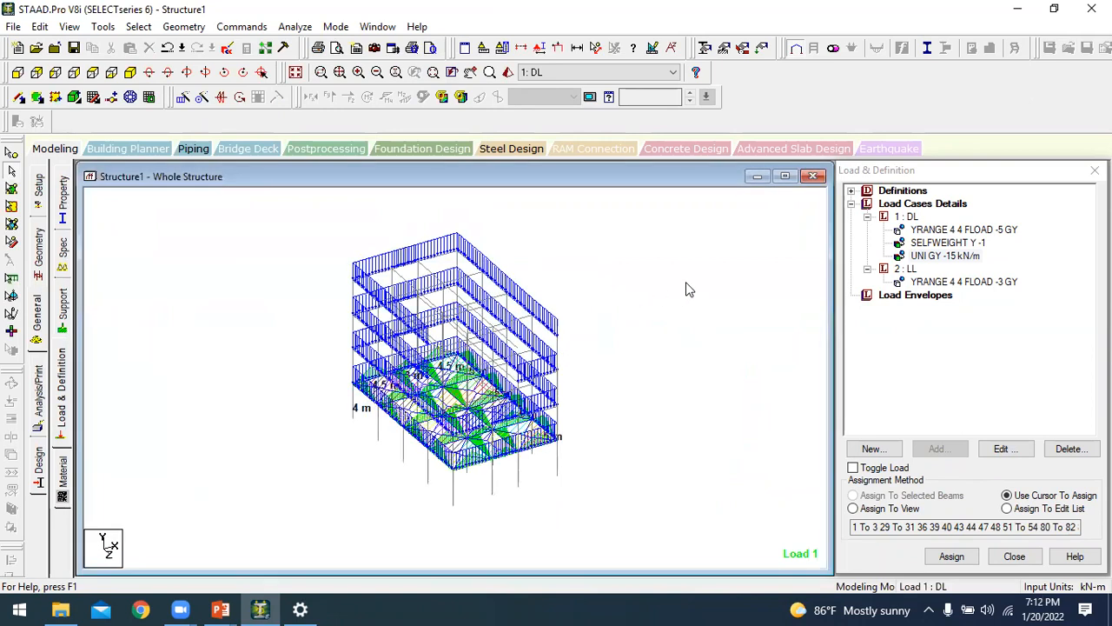
# - Reassign the DL selfweight load to all members in the view, covering the new storeys
pyautogui.click(936, 246)
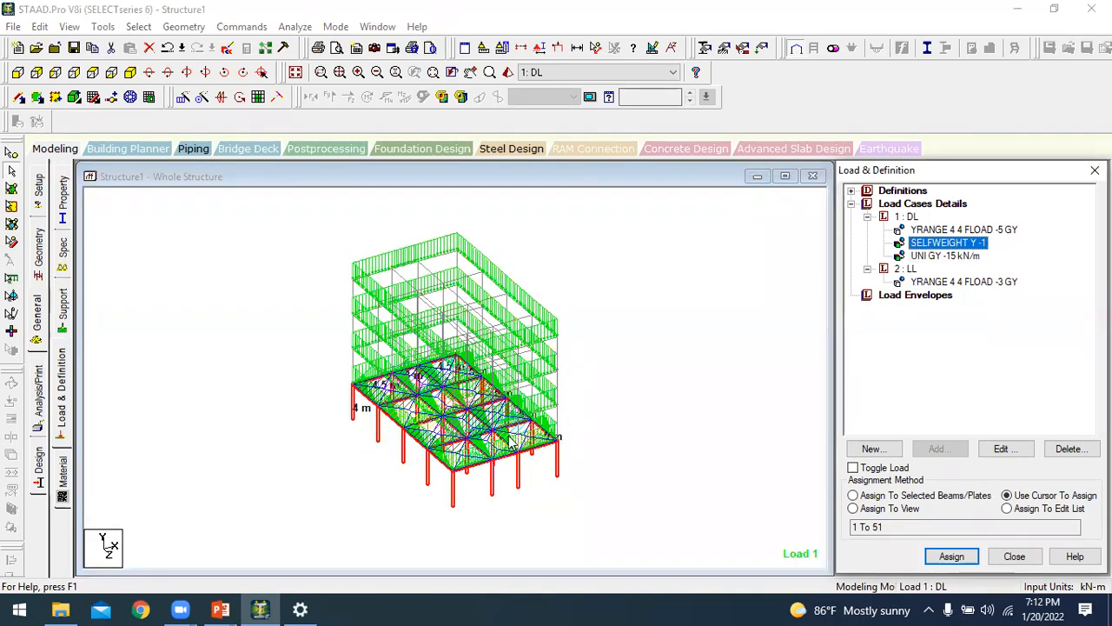
pyautogui.click(853, 509)
pyautogui.click(951, 557)
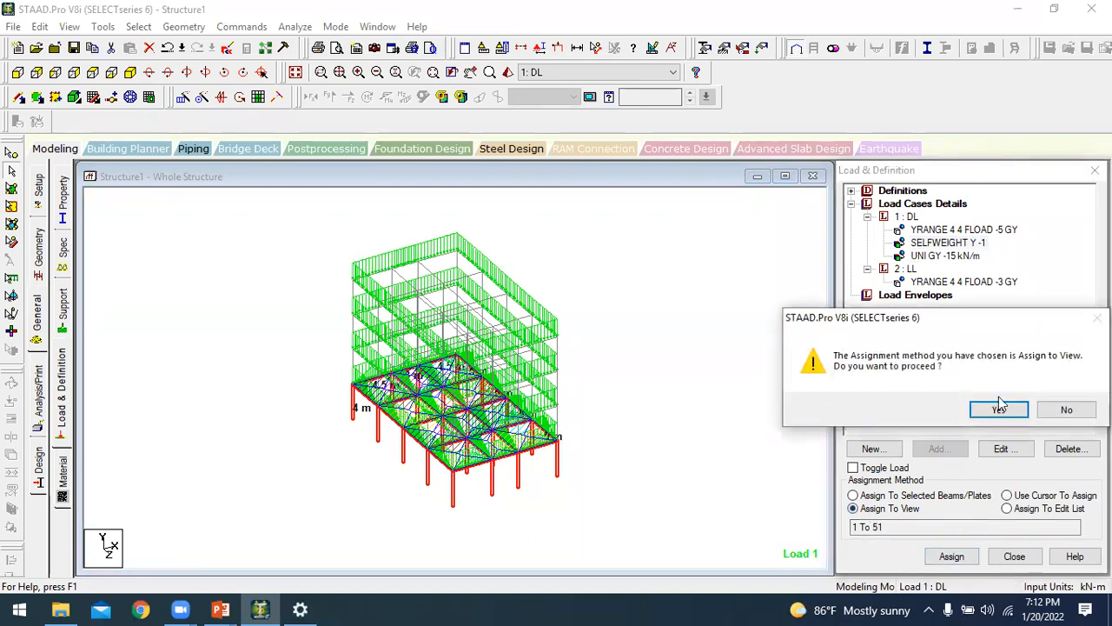
pyautogui.click(1000, 409)
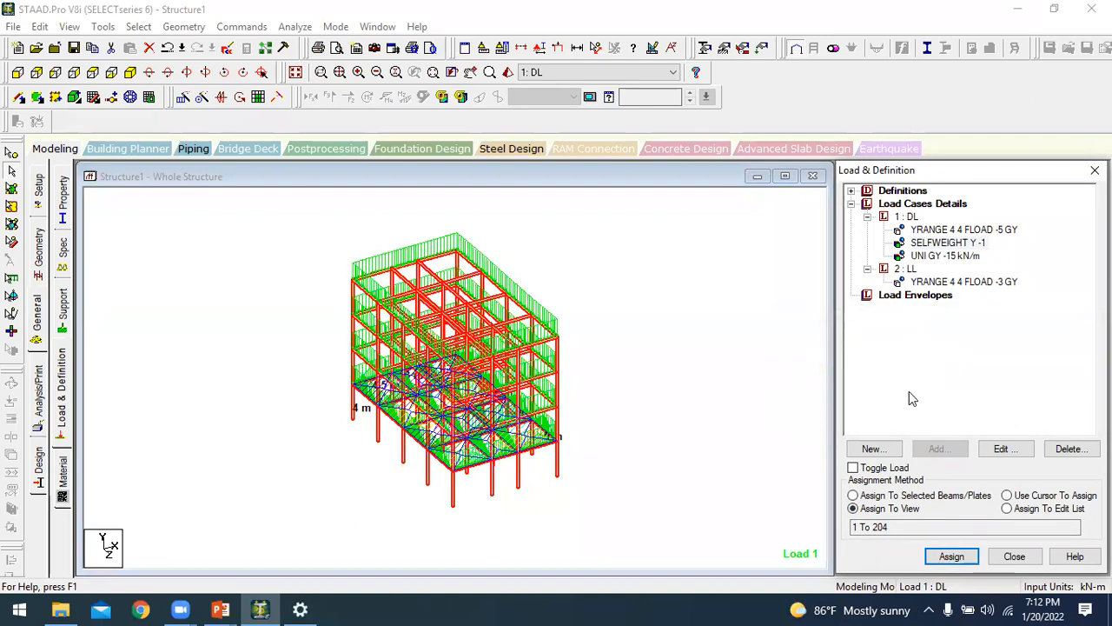
pyautogui.click(793, 297)
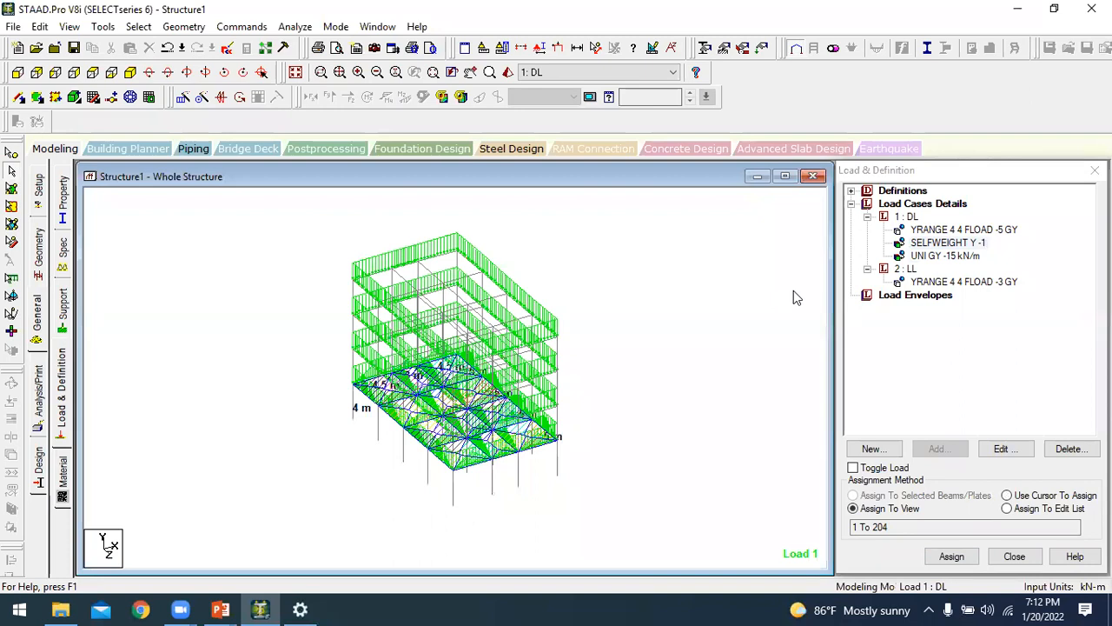
# - Extend the DL case's -5 kN/m2 floor load to a maximum Y range of 16 m
pyautogui.click(926, 231)
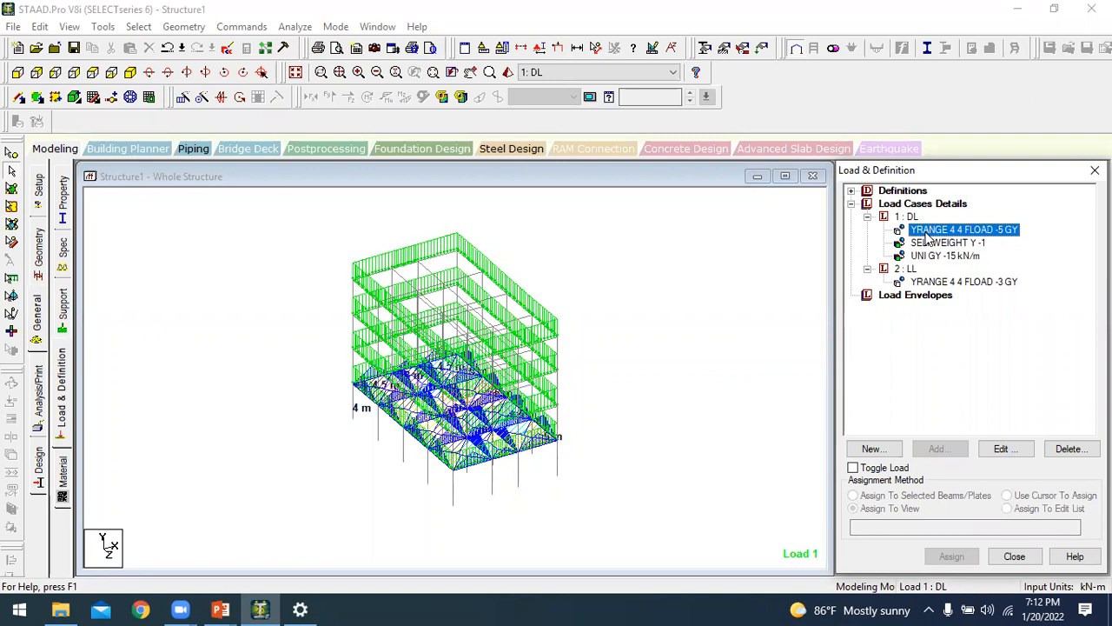
pyautogui.doubleClick(926, 232)
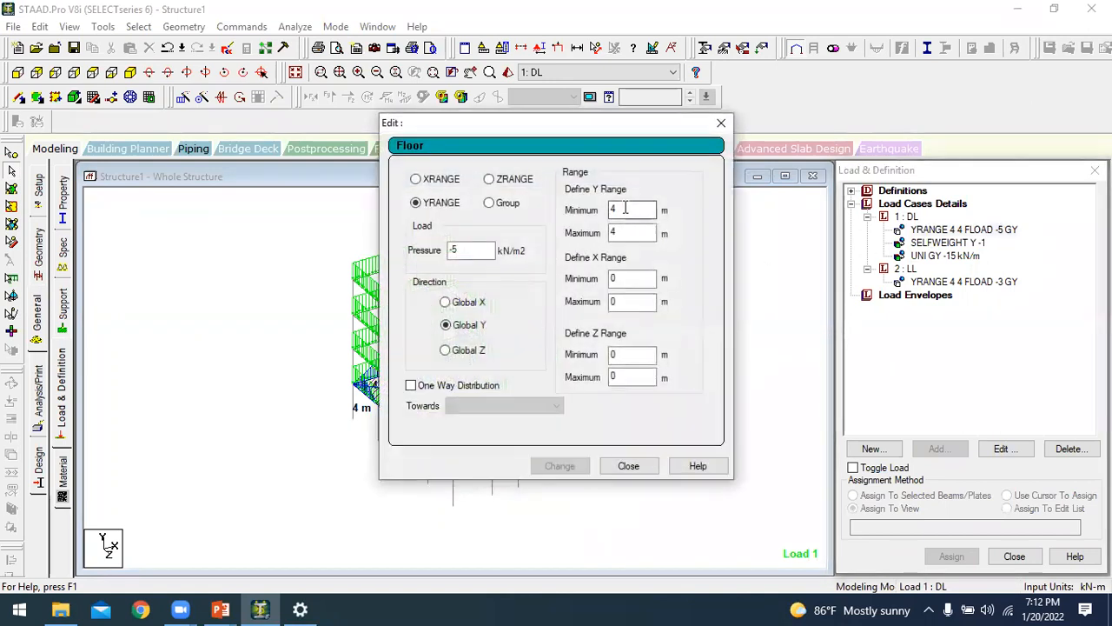
pyautogui.doubleClick(614, 230)
pyautogui.write('16')
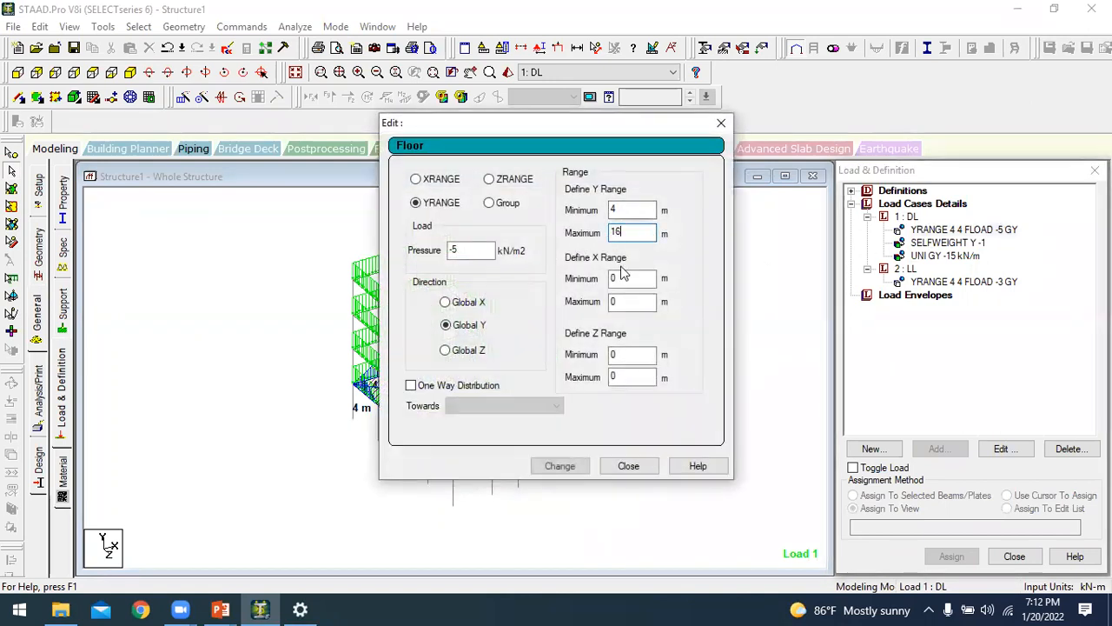
pyautogui.click(556, 467)
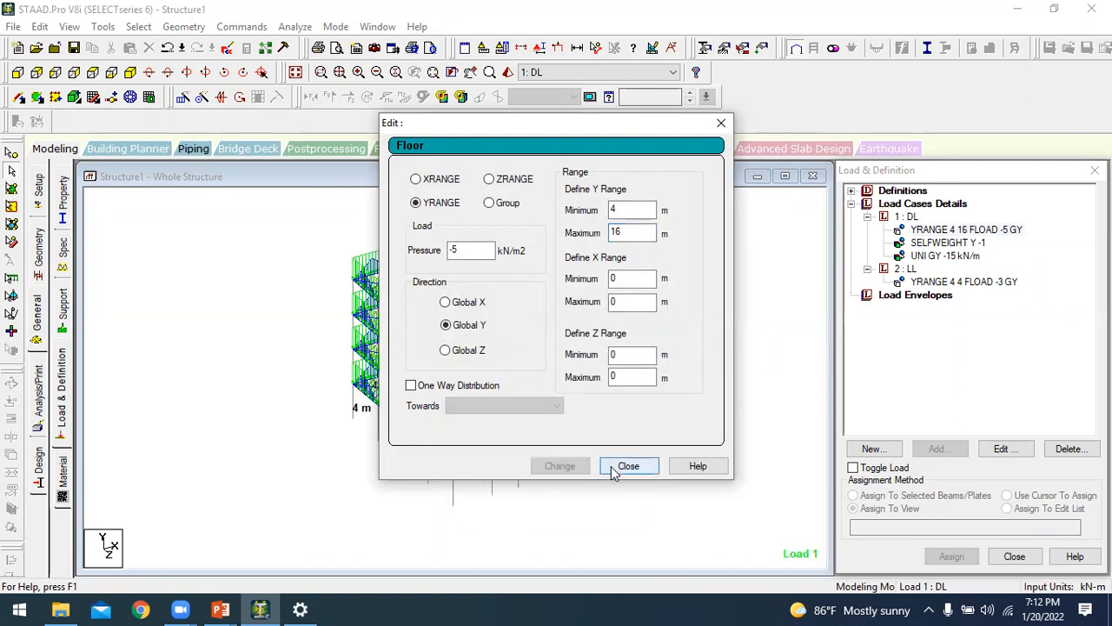
pyautogui.click(624, 467)
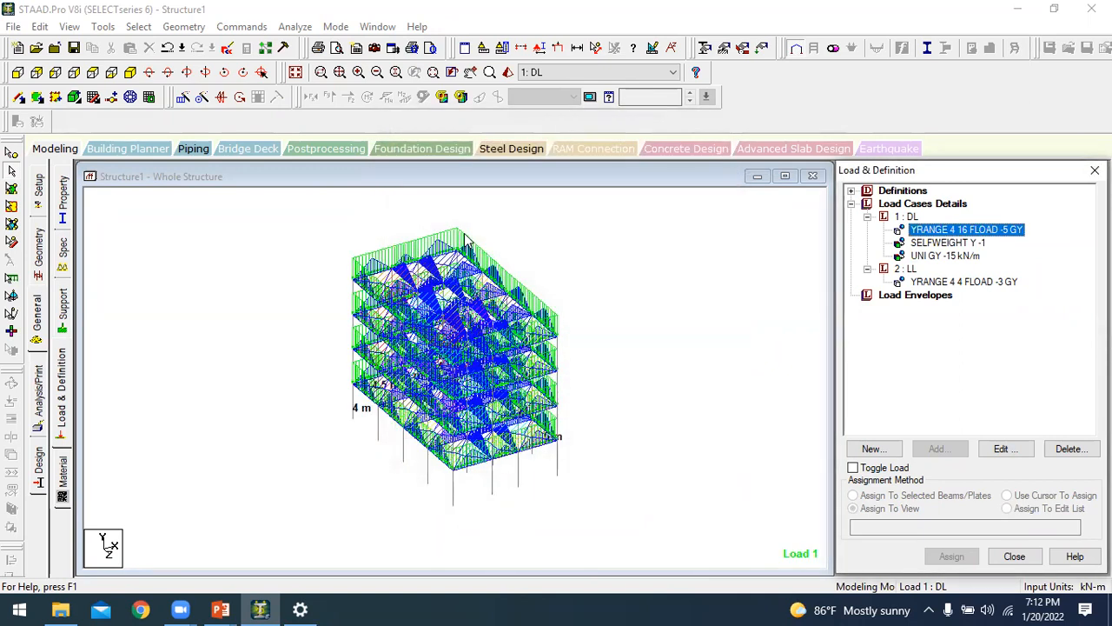
# - Extend the LL case's -3 kN/m2 floor load to a maximum Y range of 16 m
pyautogui.click(921, 283)
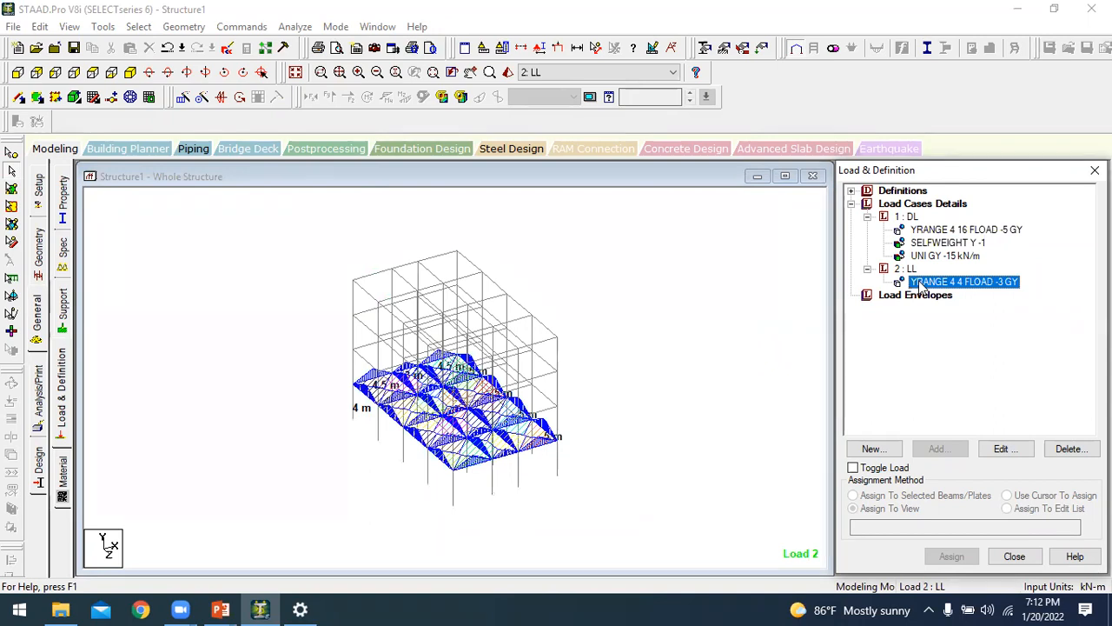
pyautogui.doubleClick(921, 283)
pyautogui.doubleClick(611, 232)
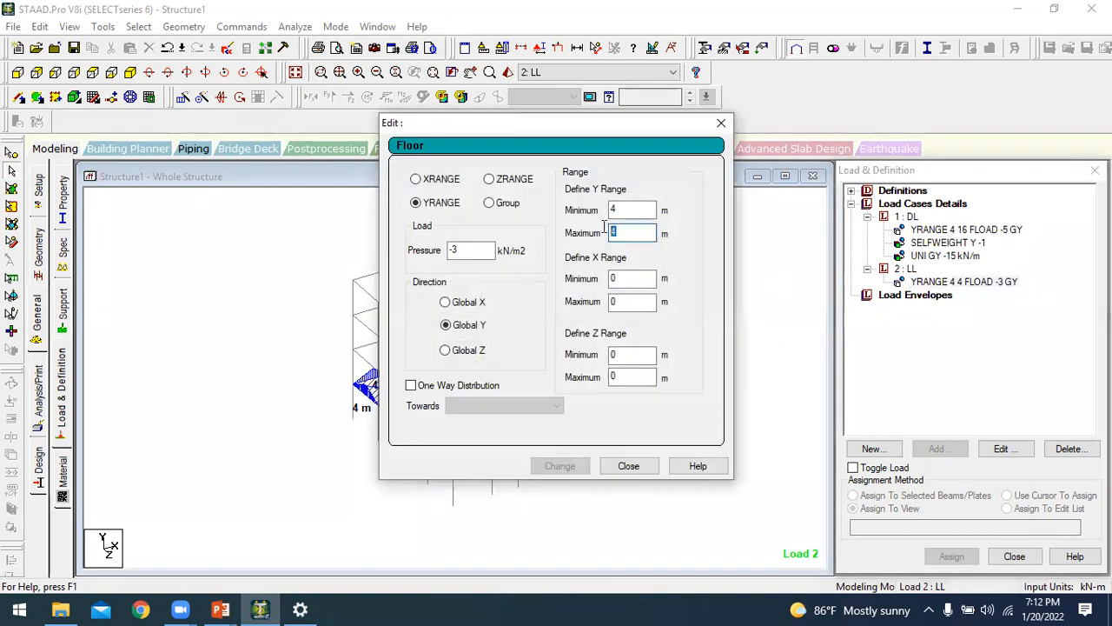
pyautogui.write('16')
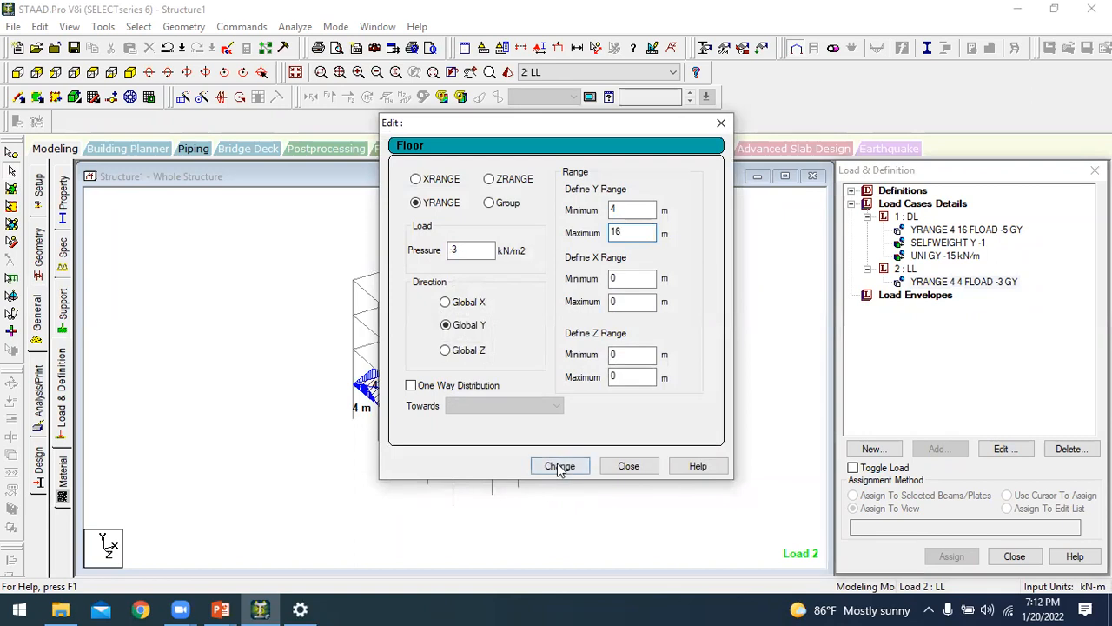
pyautogui.click(560, 466)
pyautogui.click(630, 466)
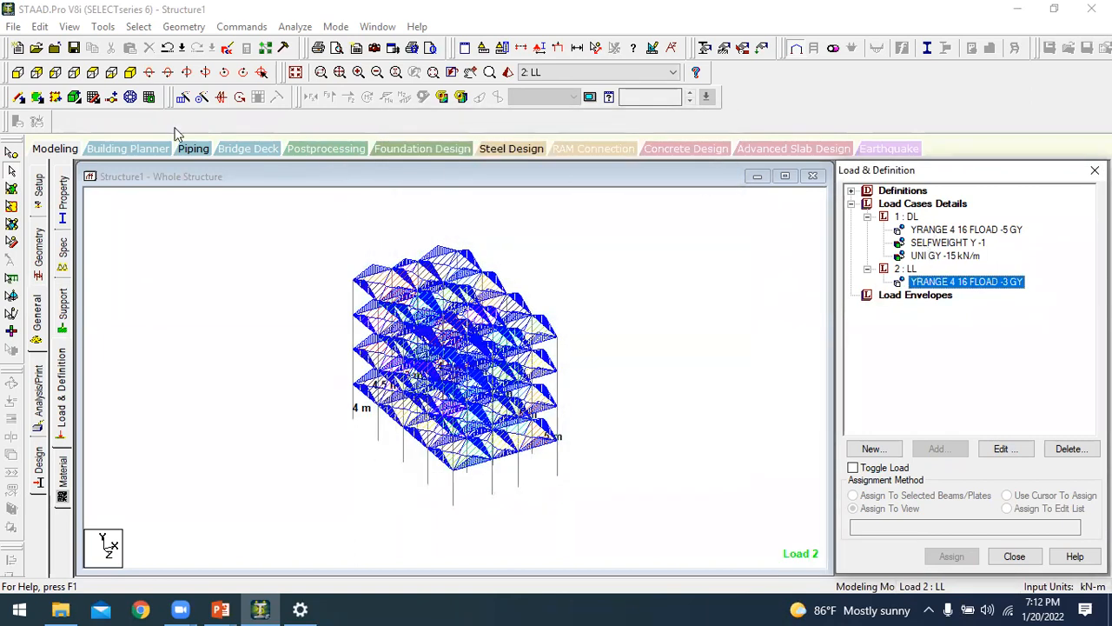
# - Remove the top-floor beams (154 to 156, 182 to 184, 189, 192, 193, 196, 197, 200, 201 and 204) from the -15 kN/m uniform load
pyautogui.click(17, 73)
pyautogui.moveTo(336, 236); pyautogui.dragTo(571, 262)
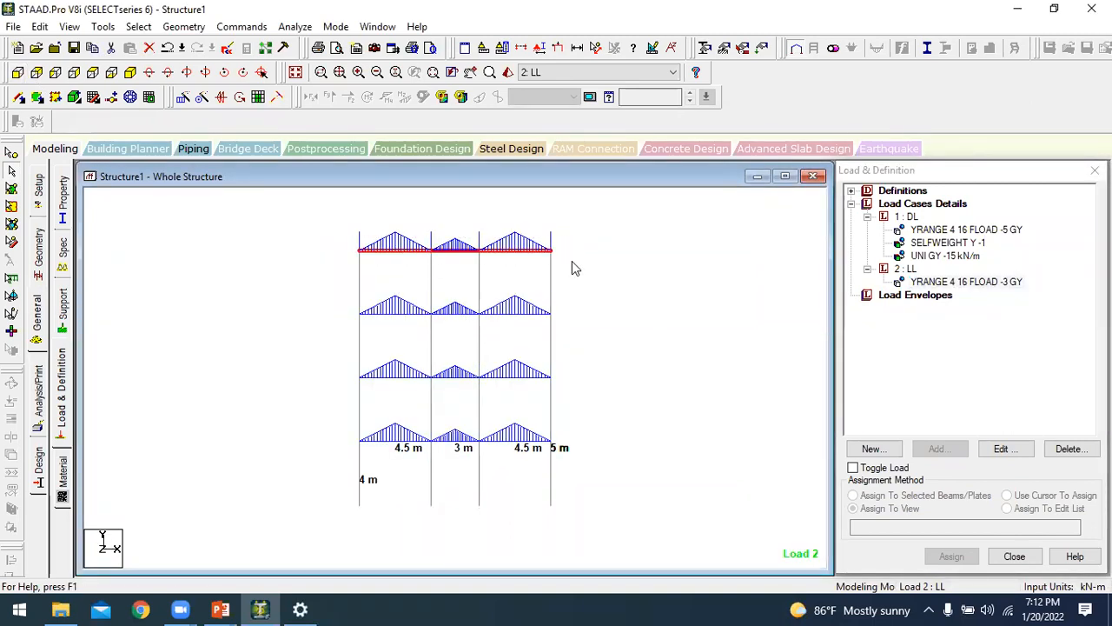
pyautogui.doubleClick(909, 256)
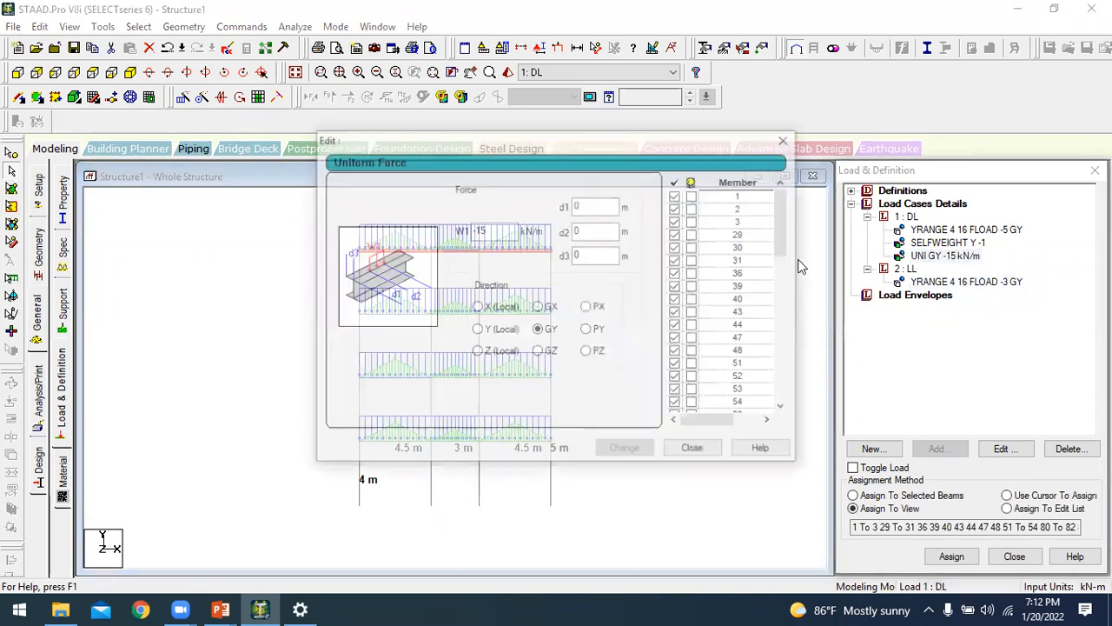
pyautogui.moveTo(784, 228); pyautogui.dragTo(776, 414)
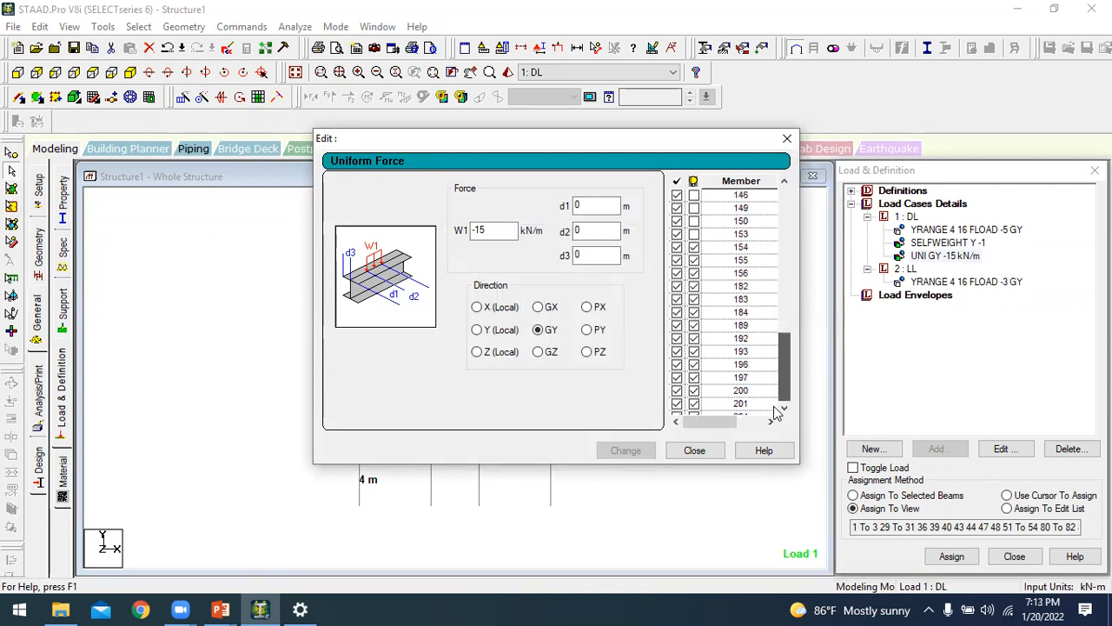
pyautogui.click(677, 247)
pyautogui.click(676, 259)
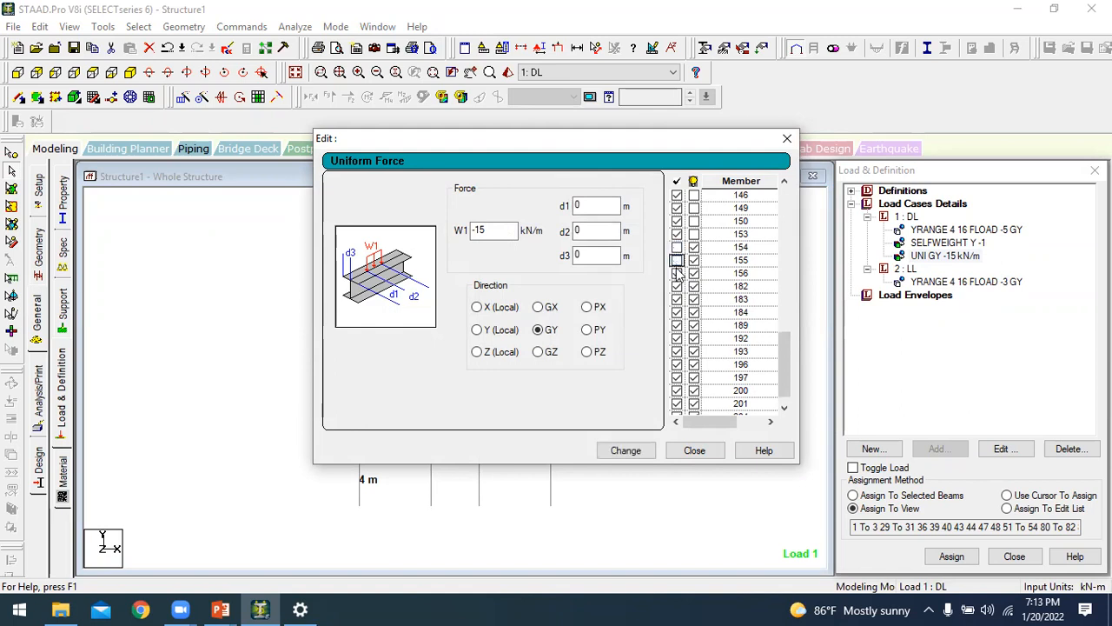
pyautogui.click(677, 273)
pyautogui.click(677, 286)
pyautogui.click(677, 299)
pyautogui.click(677, 312)
pyautogui.click(677, 325)
pyautogui.click(677, 338)
pyautogui.click(677, 351)
pyautogui.click(677, 364)
pyautogui.click(677, 377)
pyautogui.click(676, 390)
pyautogui.click(677, 403)
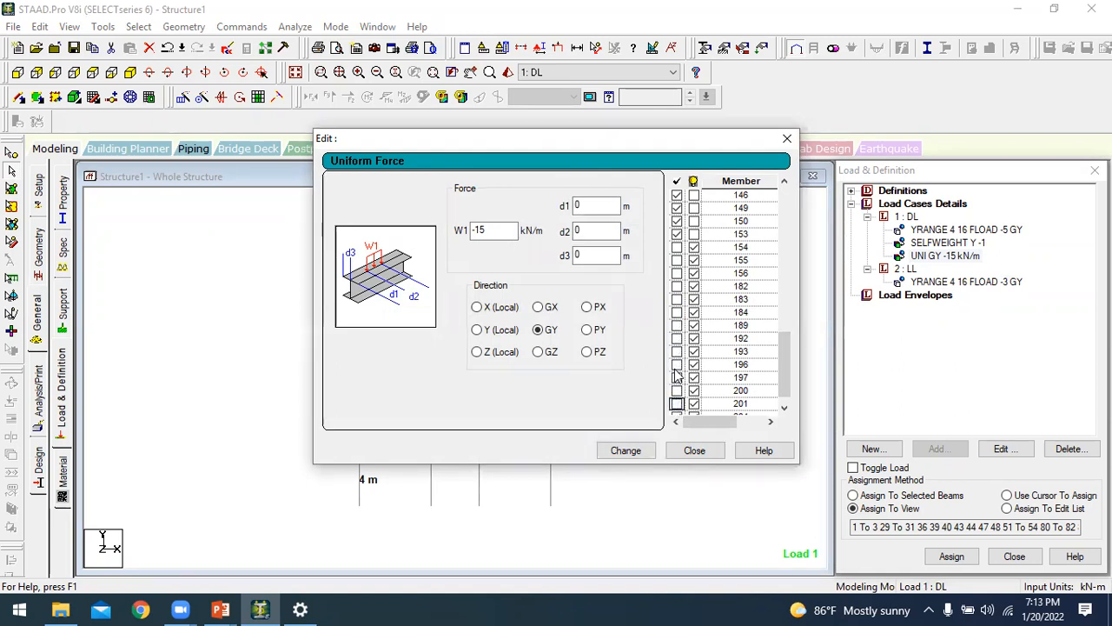
pyautogui.click(784, 406)
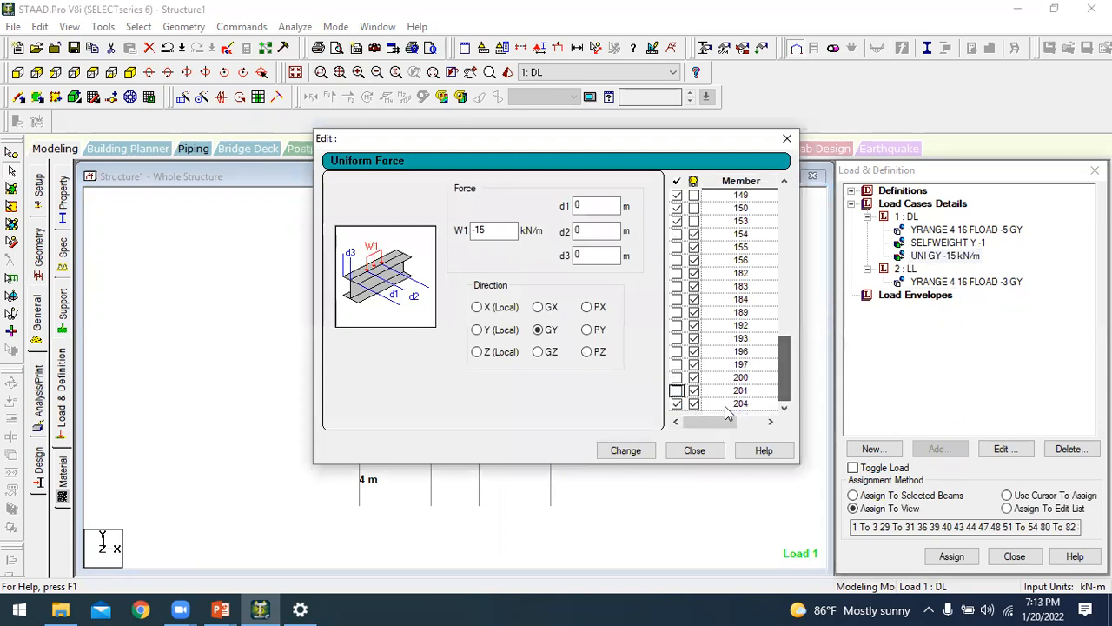
pyautogui.click(677, 403)
pyautogui.click(629, 450)
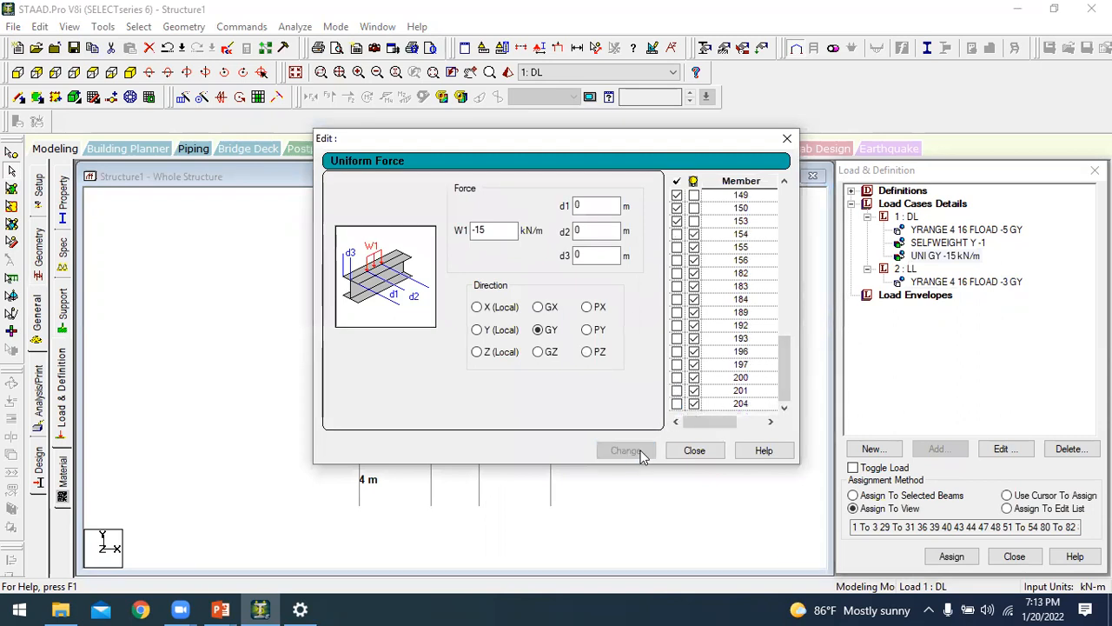
pyautogui.click(696, 450)
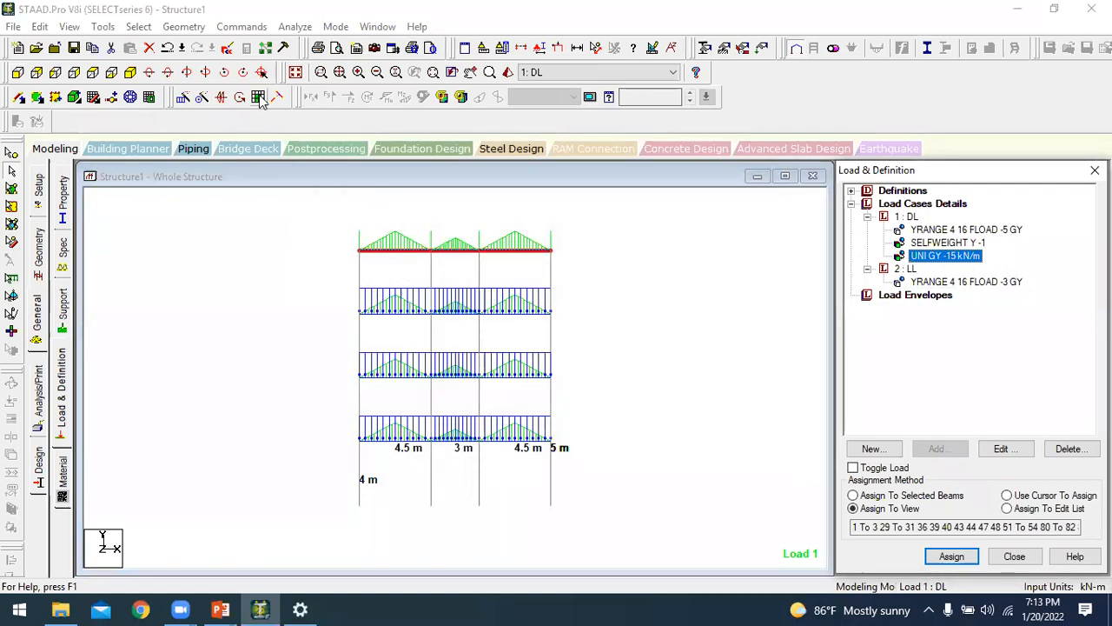
pyautogui.click(176, 96)
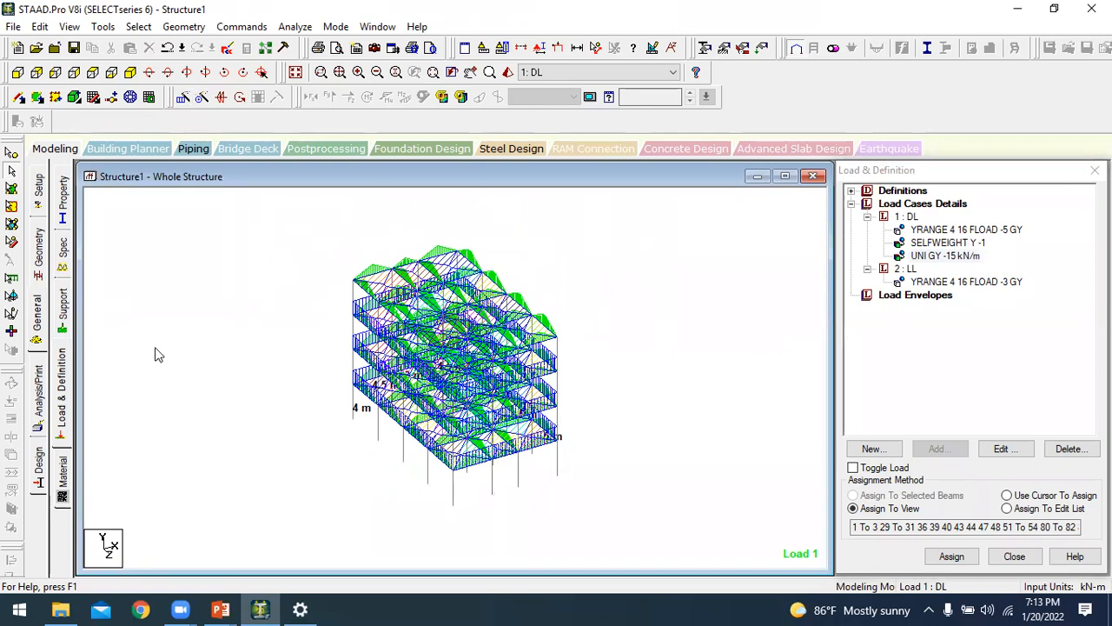
# - Create a pinned support definition for the structure and select it for assignment
pyautogui.click(64, 320)
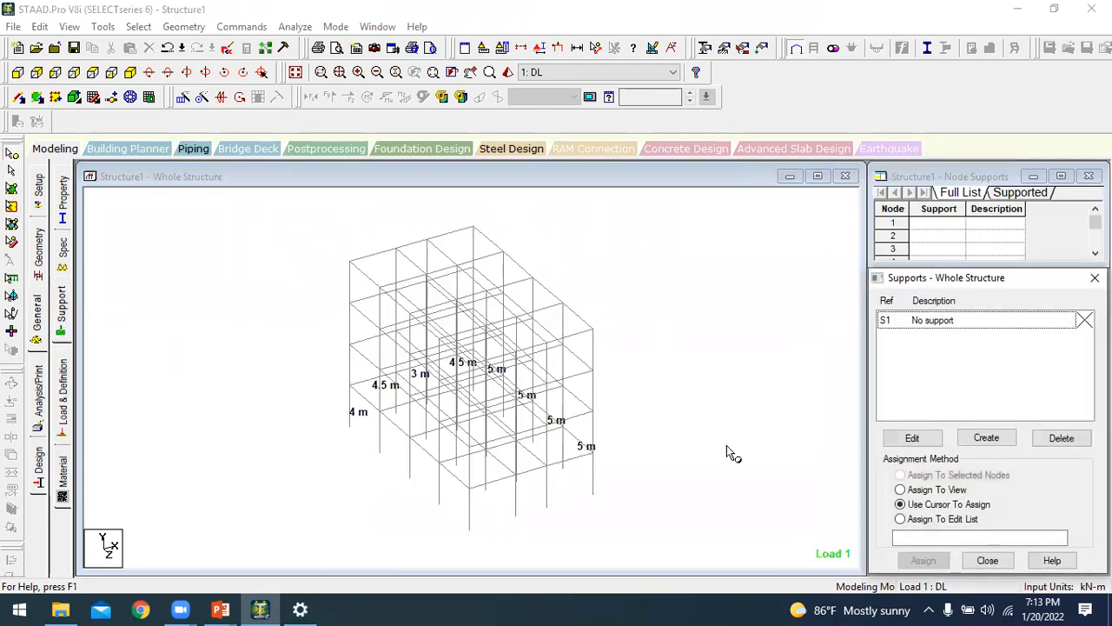
pyautogui.click(980, 438)
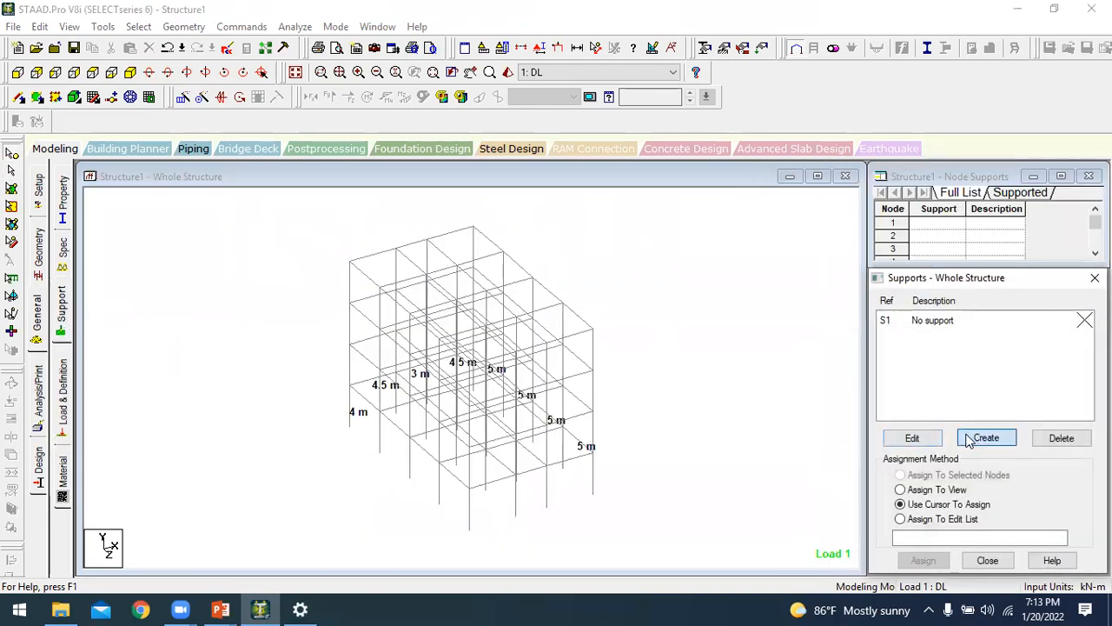
pyautogui.click(850, 243)
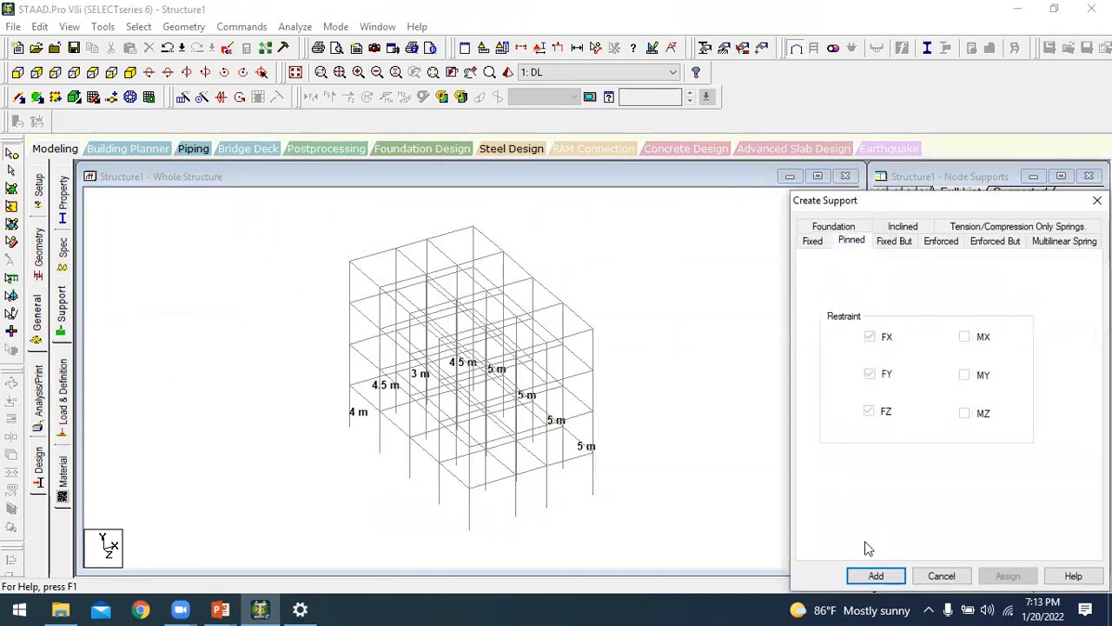
pyautogui.click(871, 576)
pyautogui.click(923, 340)
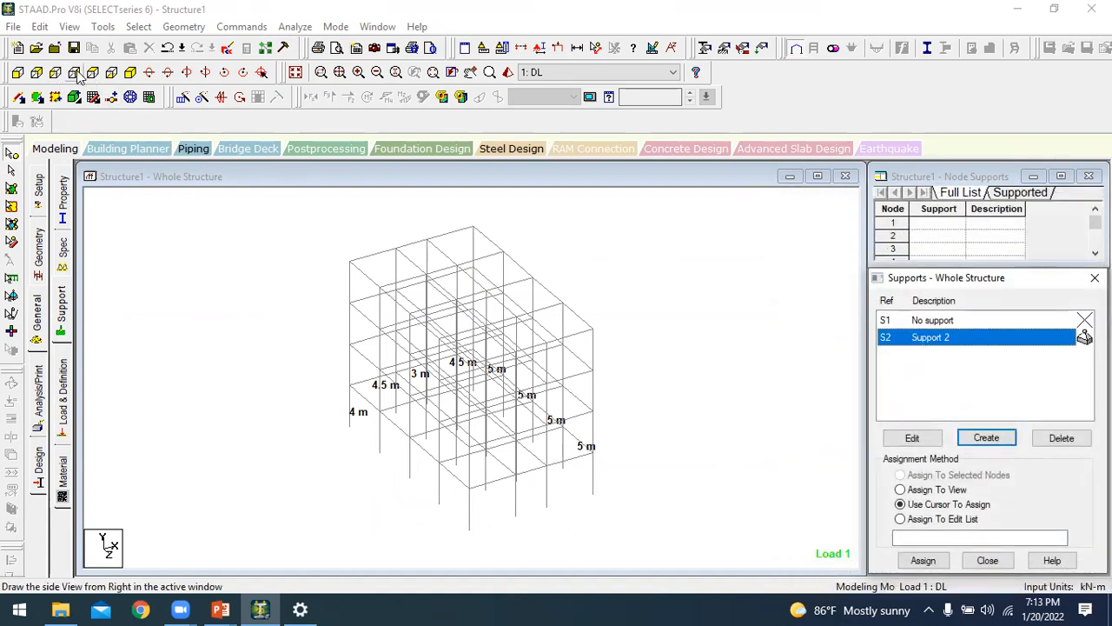
# - Assign the pinned support to all column base nodes, then return to the isometric view
pyautogui.click(17, 72)
pyautogui.moveTo(322, 525); pyautogui.dragTo(651, 566)
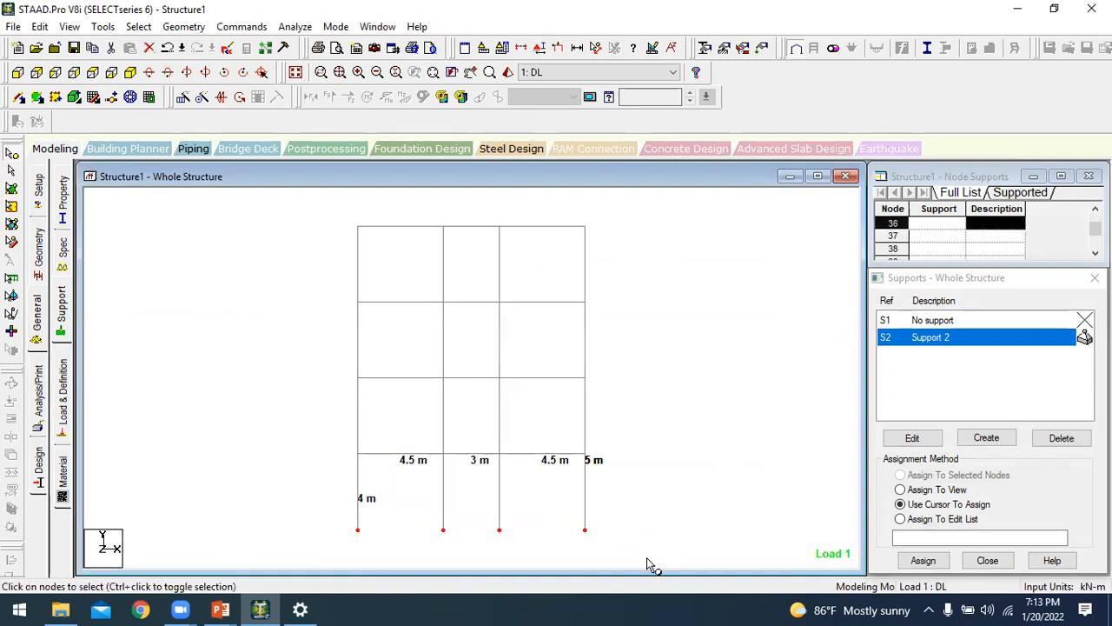
pyautogui.click(934, 561)
pyautogui.click(982, 464)
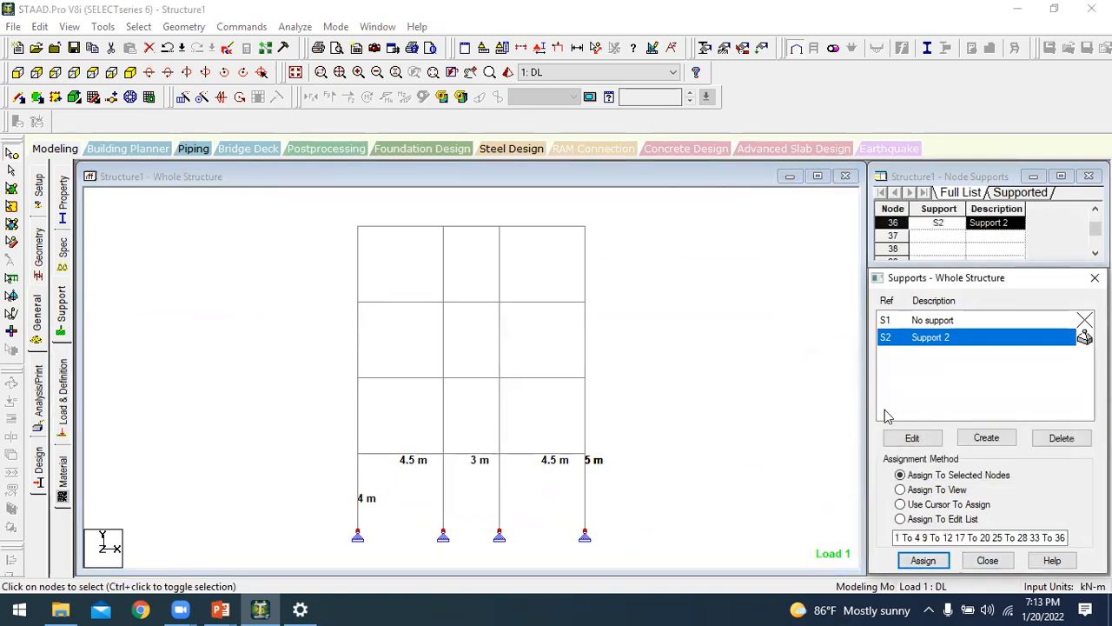
pyautogui.click(124, 75)
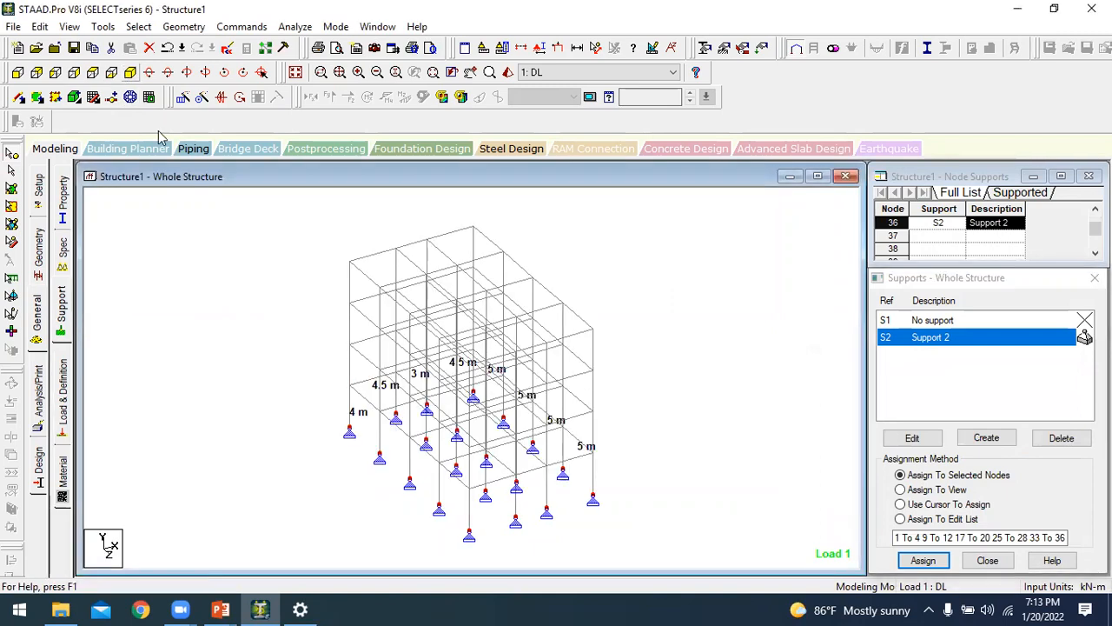
# - Start a new load combination with number 3 and name it ULs
pyautogui.click(63, 391)
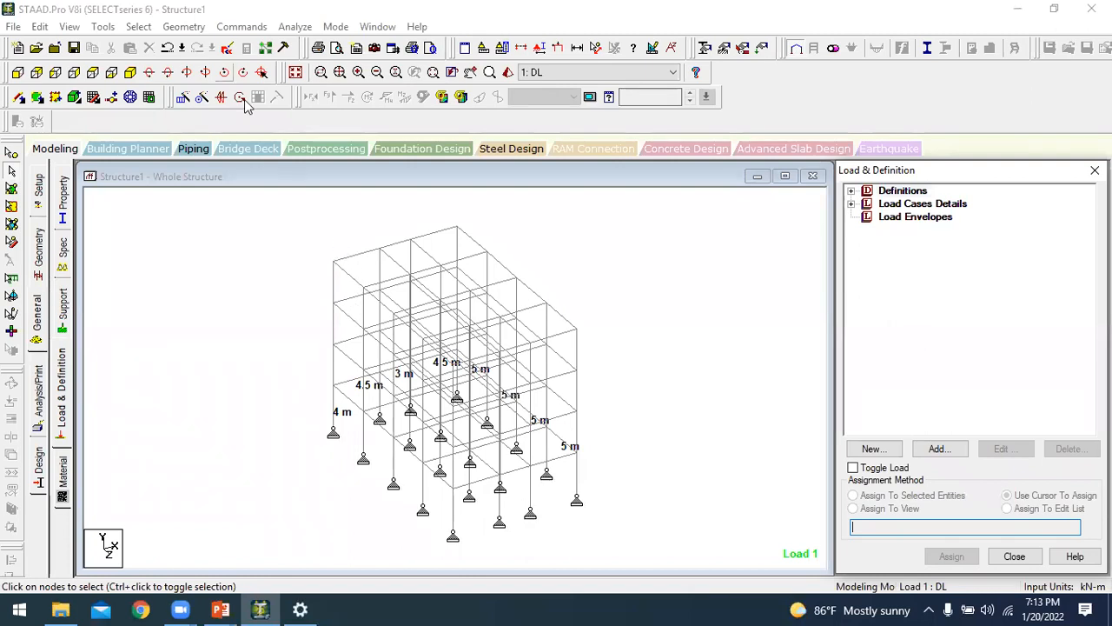
pyautogui.hotkey('alt', 'g')
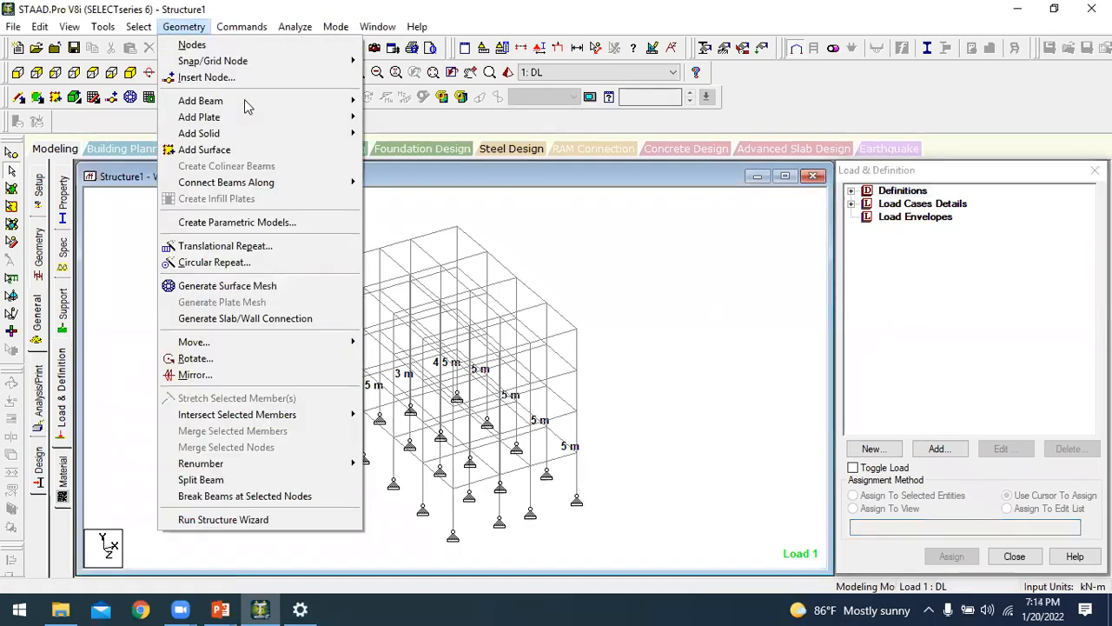
pyautogui.press('Right')
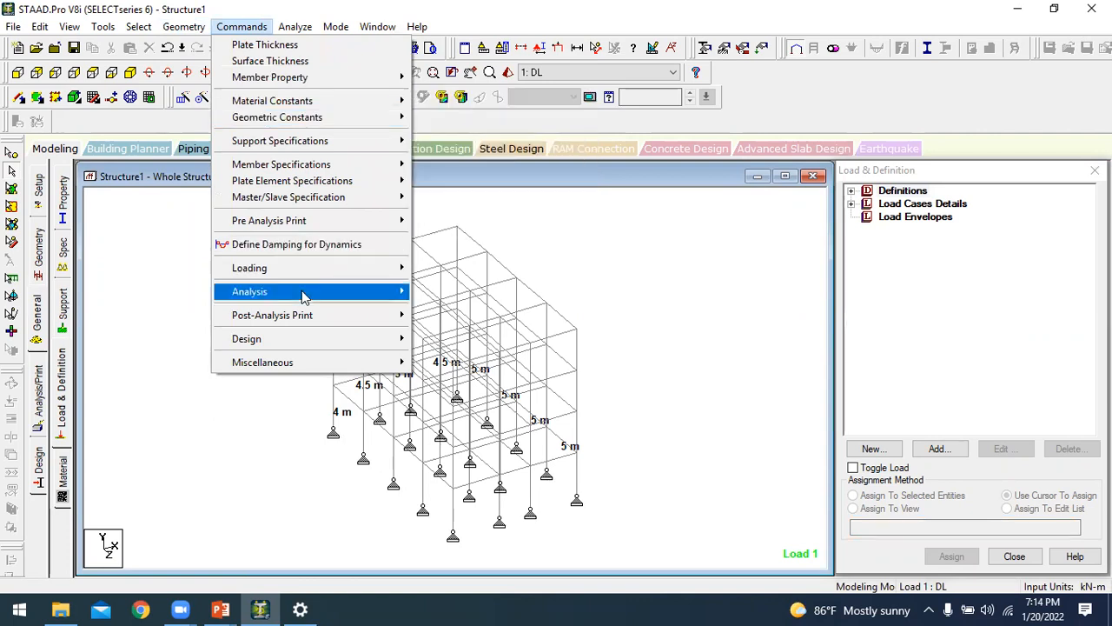
pyautogui.moveTo(302, 276)
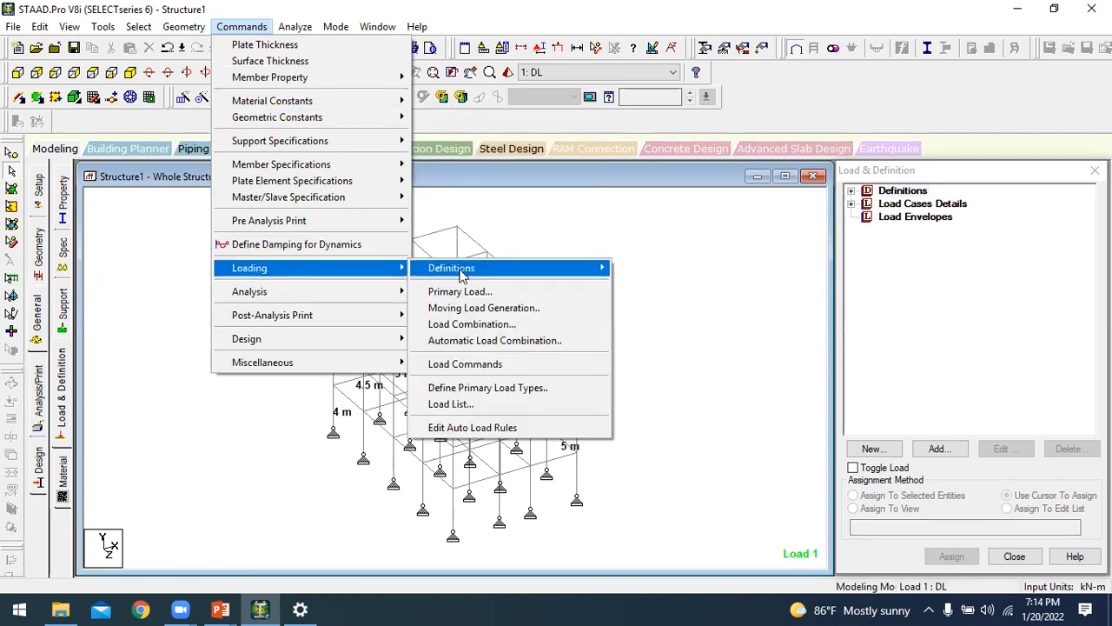
pyautogui.click(502, 326)
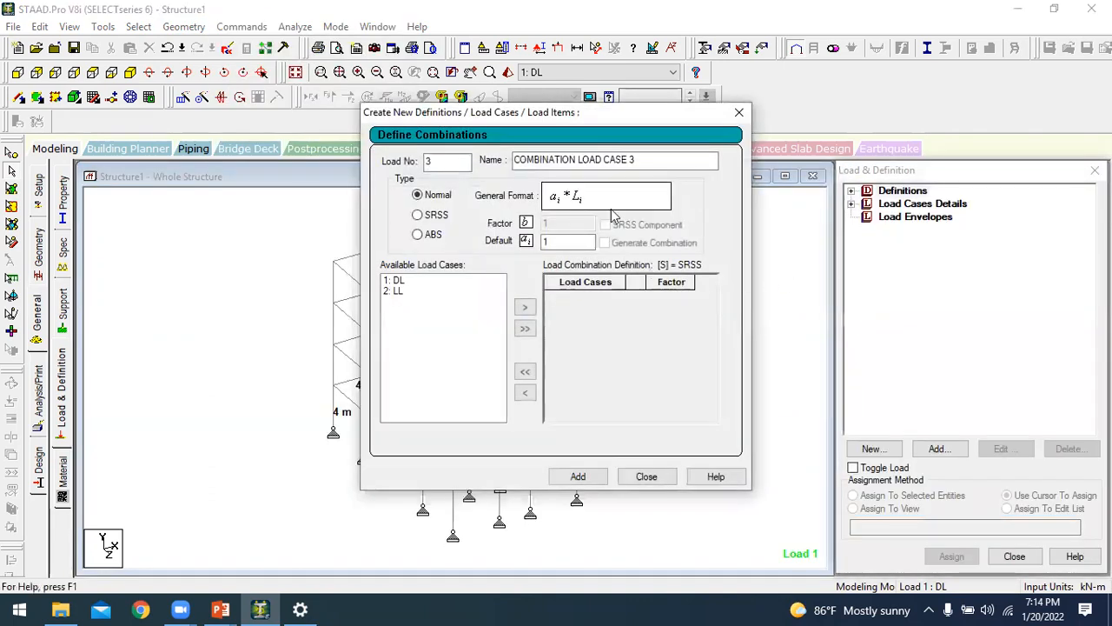
pyautogui.moveTo(655, 166); pyautogui.dragTo(511, 162)
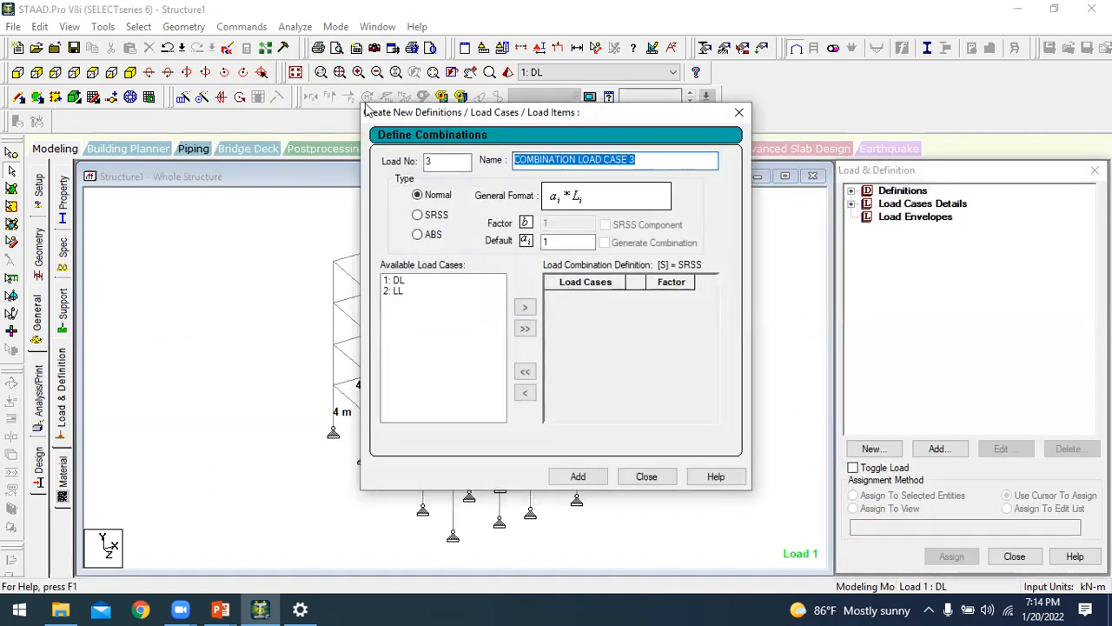
pyautogui.write('ULs')
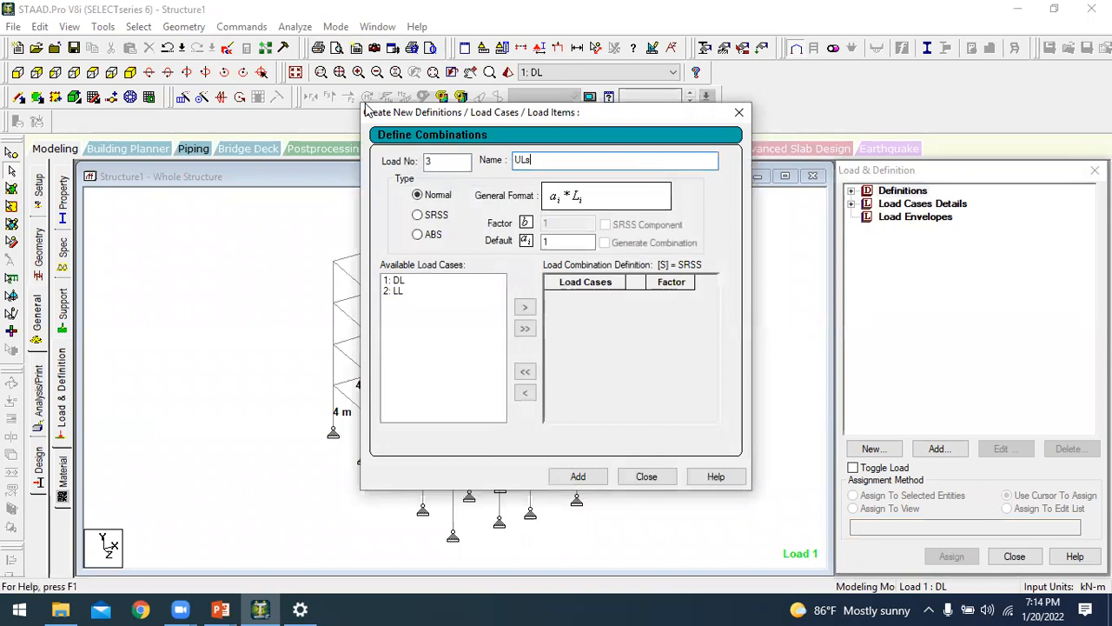
# - Add the DL case to the ULs combination with a factor of 1.4
pyautogui.click(410, 280)
pyautogui.doubleClick(548, 242)
pyautogui.write('1.4')
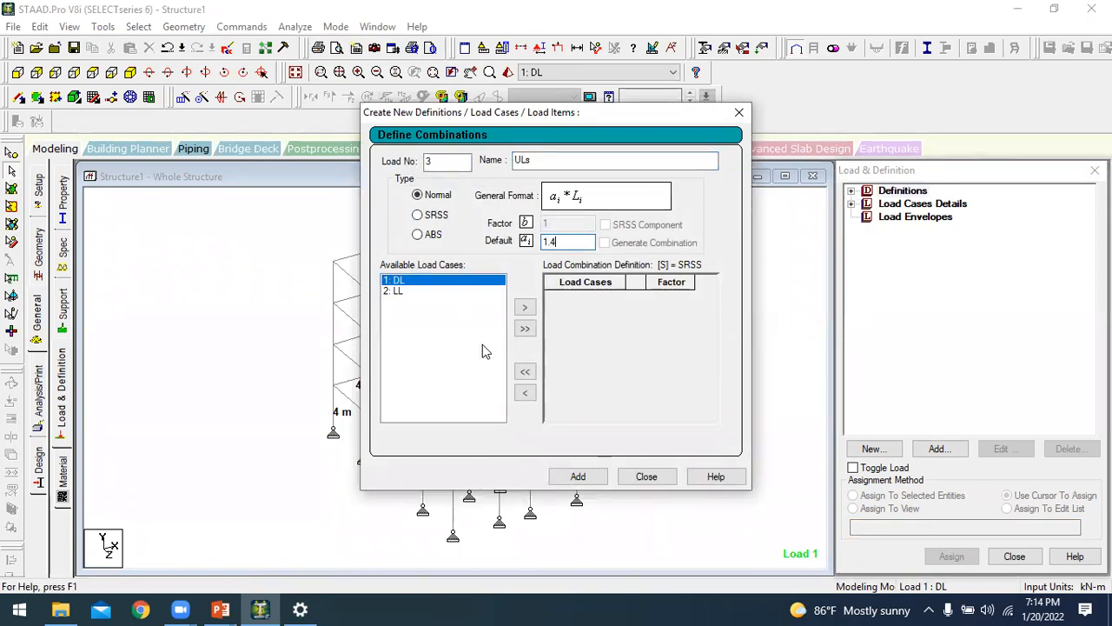
pyautogui.click(525, 307)
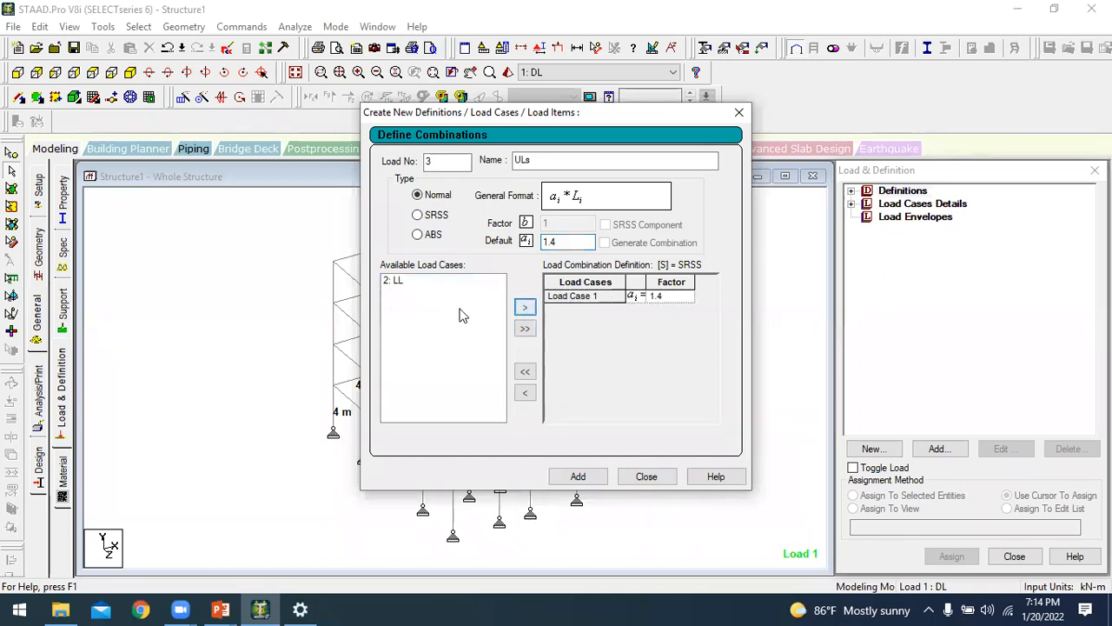
# - Add the LL case to the ULs combination with a factor of 1.6 and create the combination
pyautogui.click(412, 282)
pyautogui.click(579, 241)
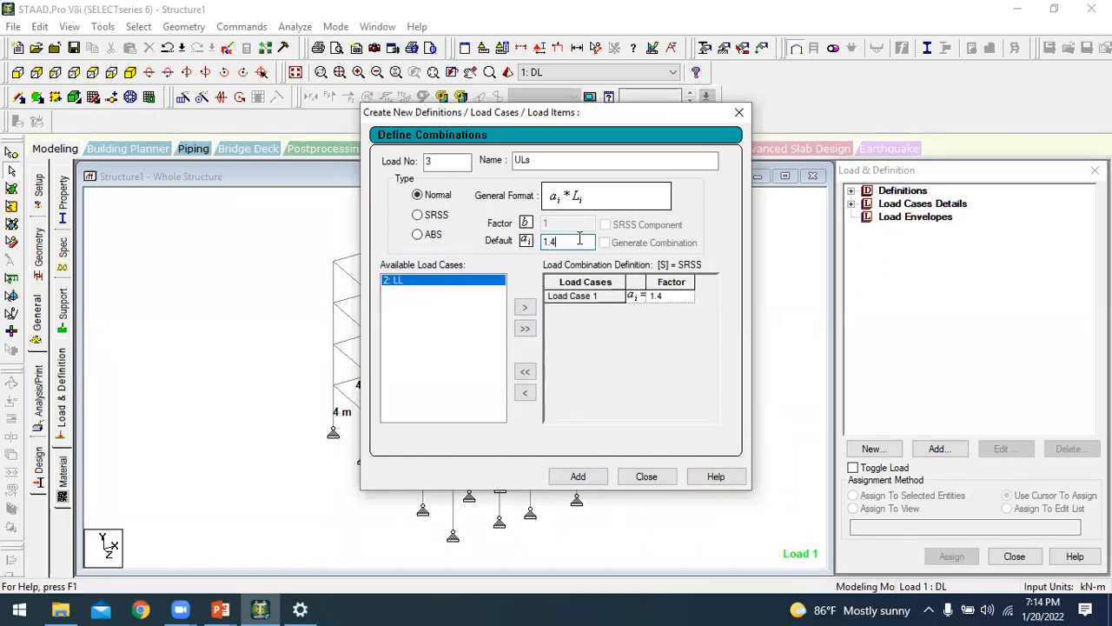
pyautogui.click(525, 307)
pyautogui.click(588, 477)
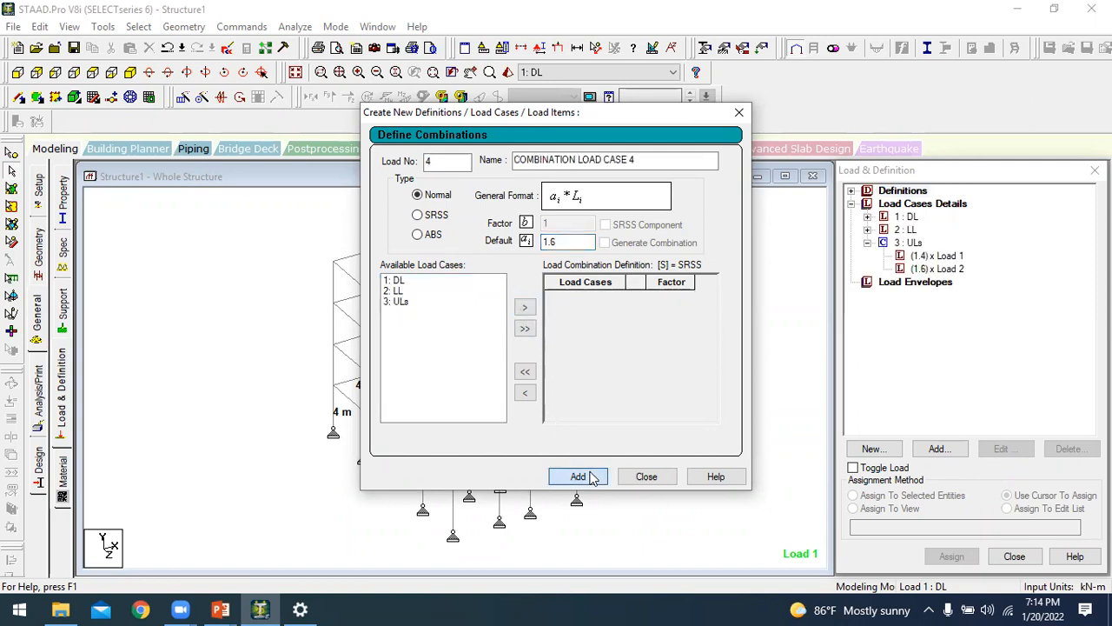
pyautogui.click(648, 476)
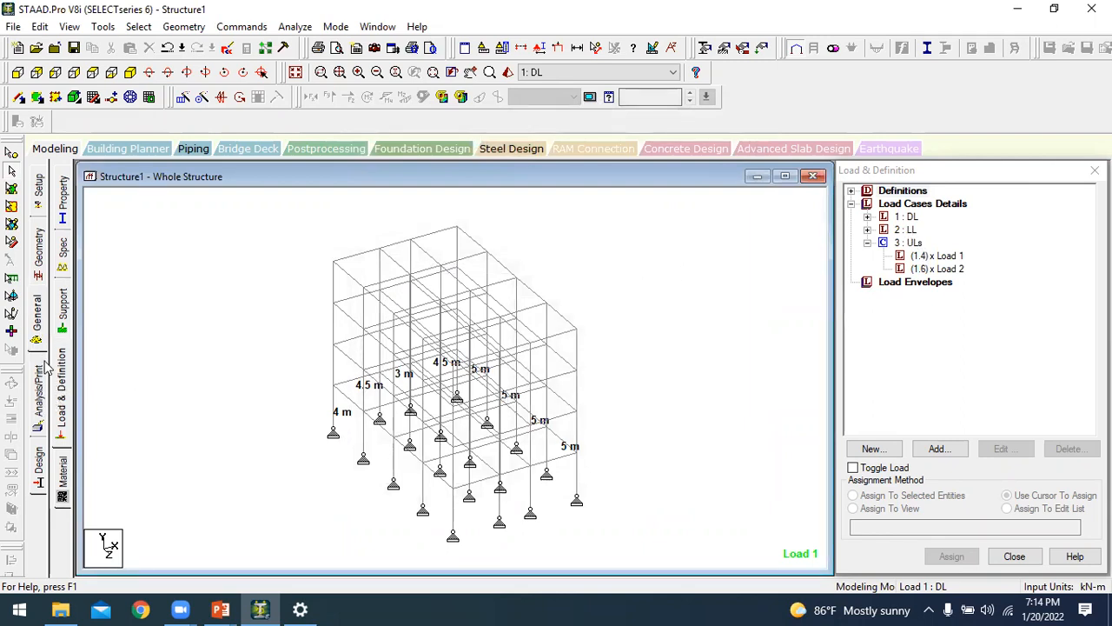
# - Add a Perform Analysis command with the No Print option to the model
pyautogui.click(295, 27)
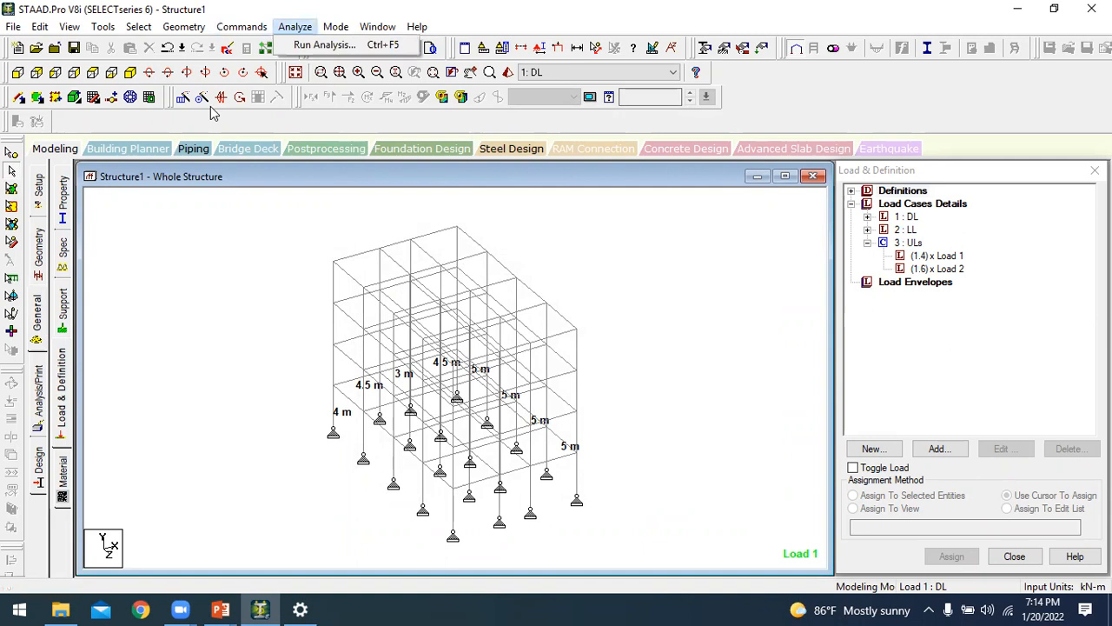
pyautogui.moveTo(241, 27)
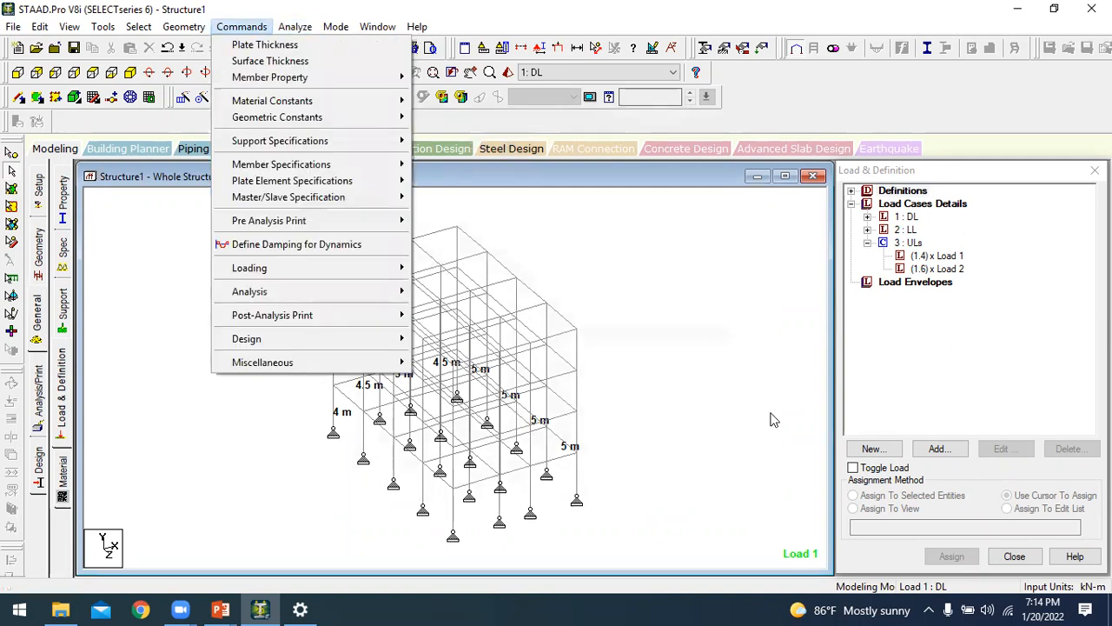
pyautogui.click(38, 408)
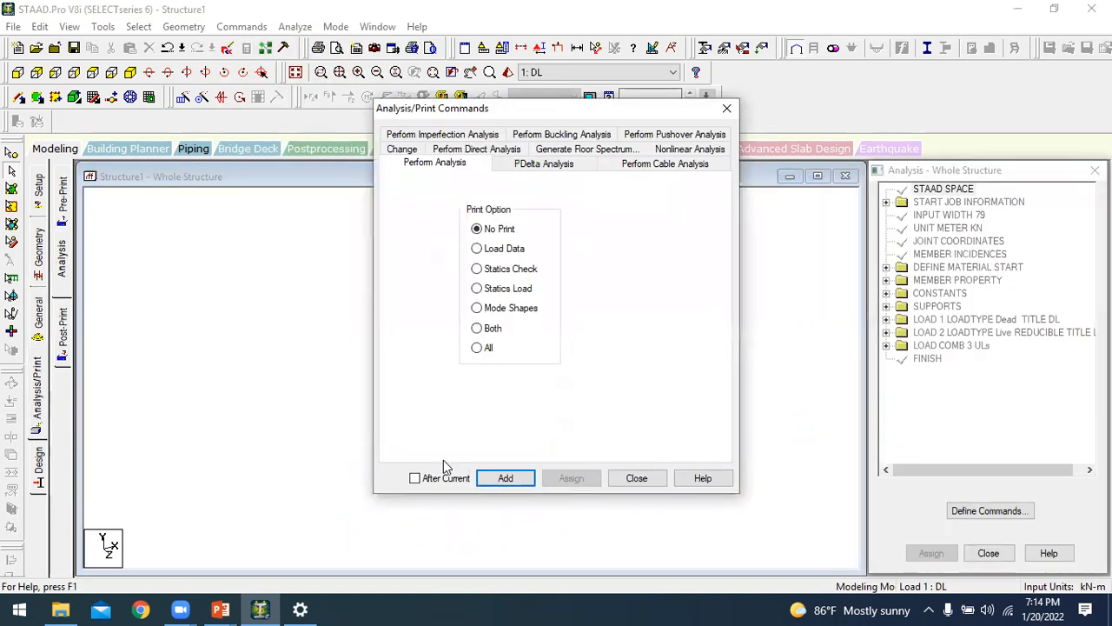
pyautogui.click(504, 480)
pyautogui.click(636, 478)
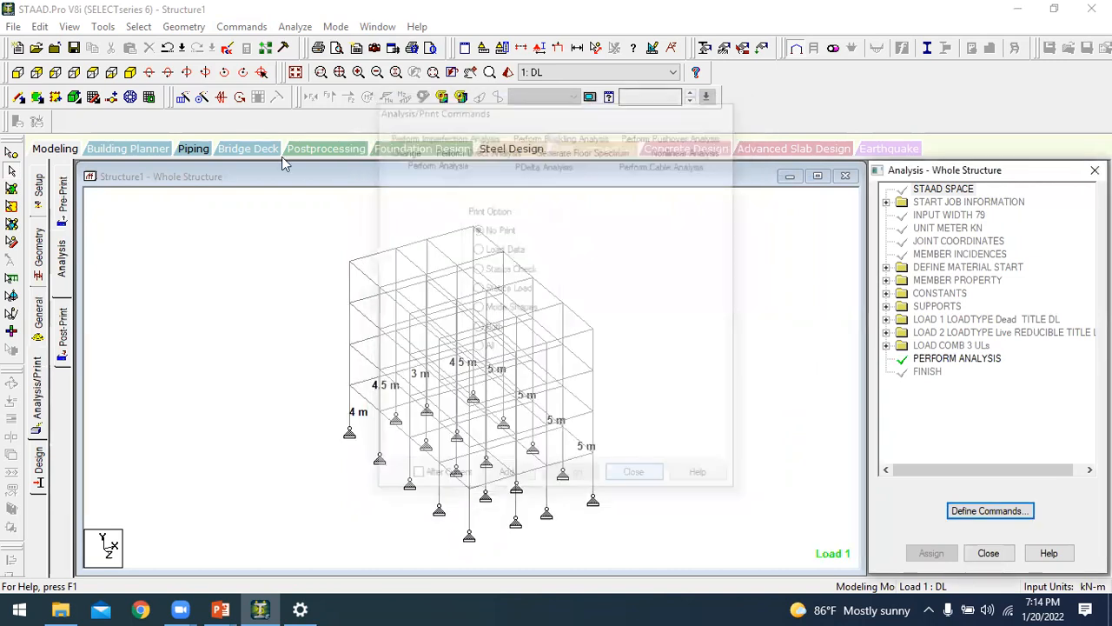
# - Save the structure, run the analysis and stay in modeling mode once it finishes
pyautogui.click(294, 26)
pyautogui.click(304, 43)
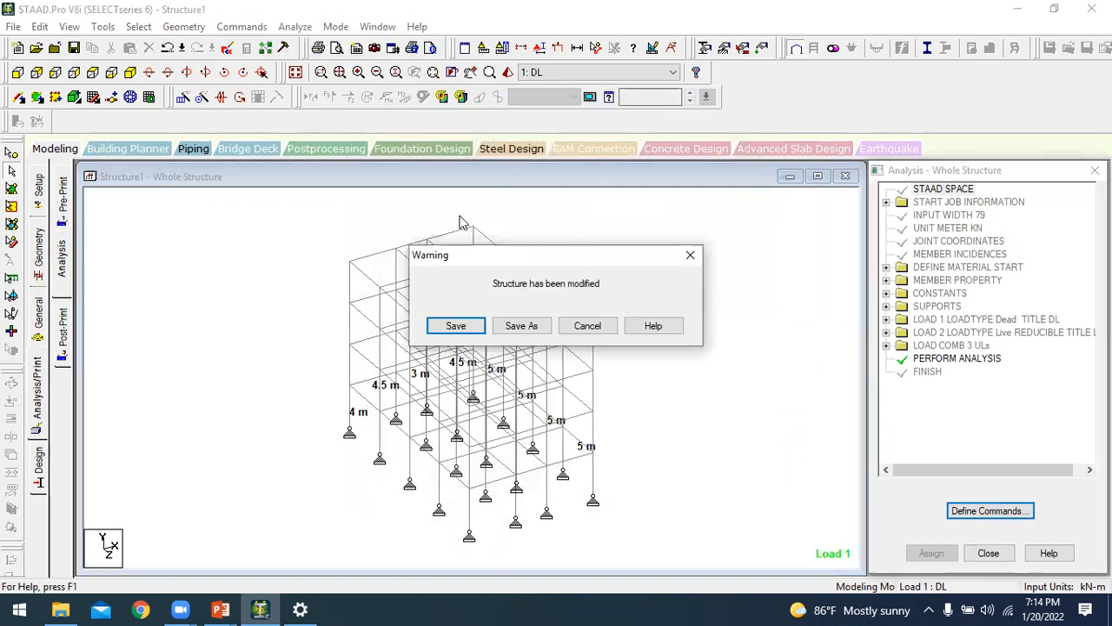
pyautogui.click(452, 323)
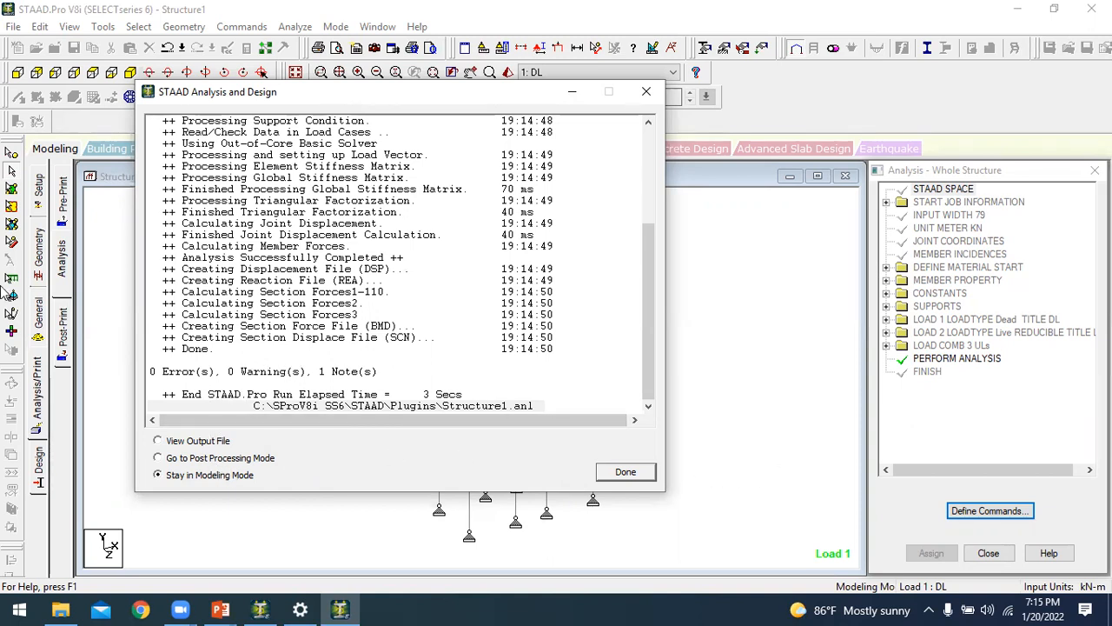
pyautogui.click(628, 473)
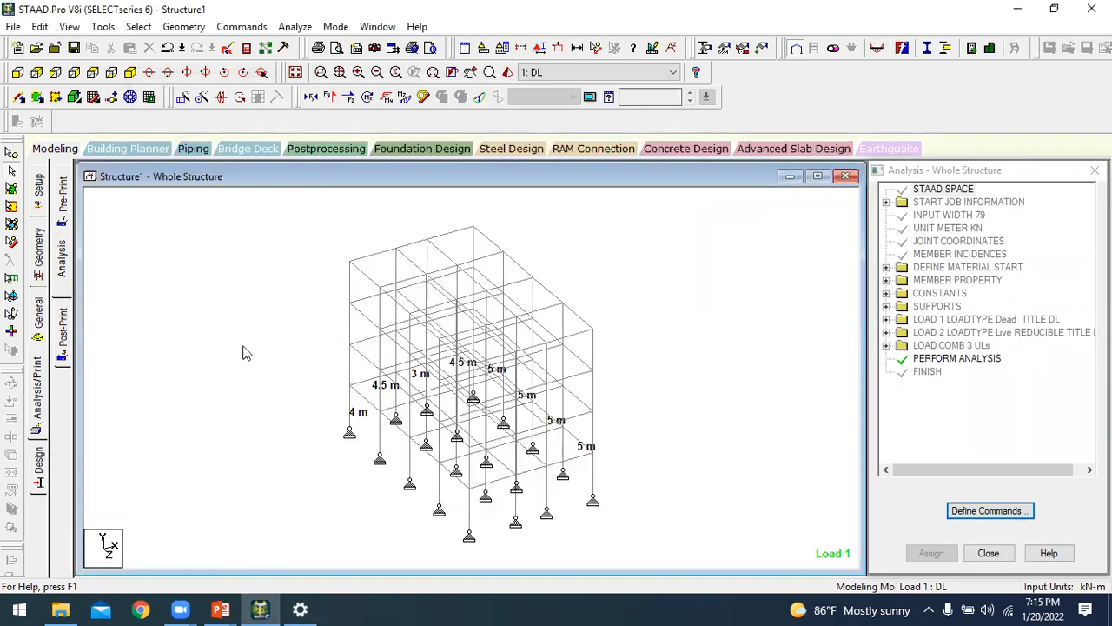
# - Switch to postprocessing with only load case 3 ULs selected for the results
pyautogui.click(314, 148)
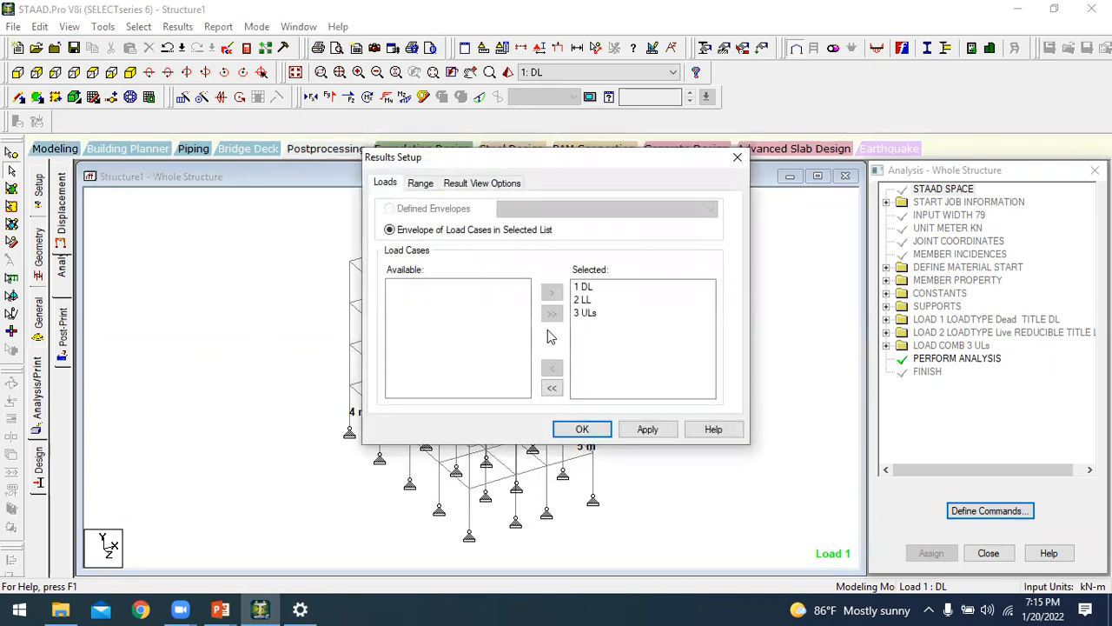
pyautogui.click(552, 387)
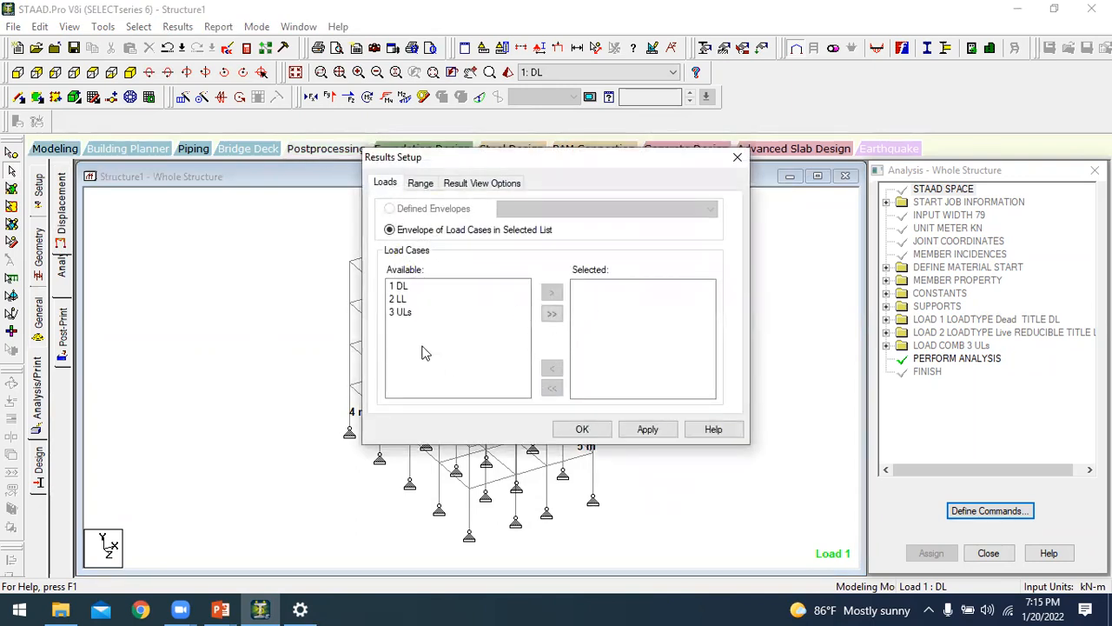
pyautogui.click(403, 316)
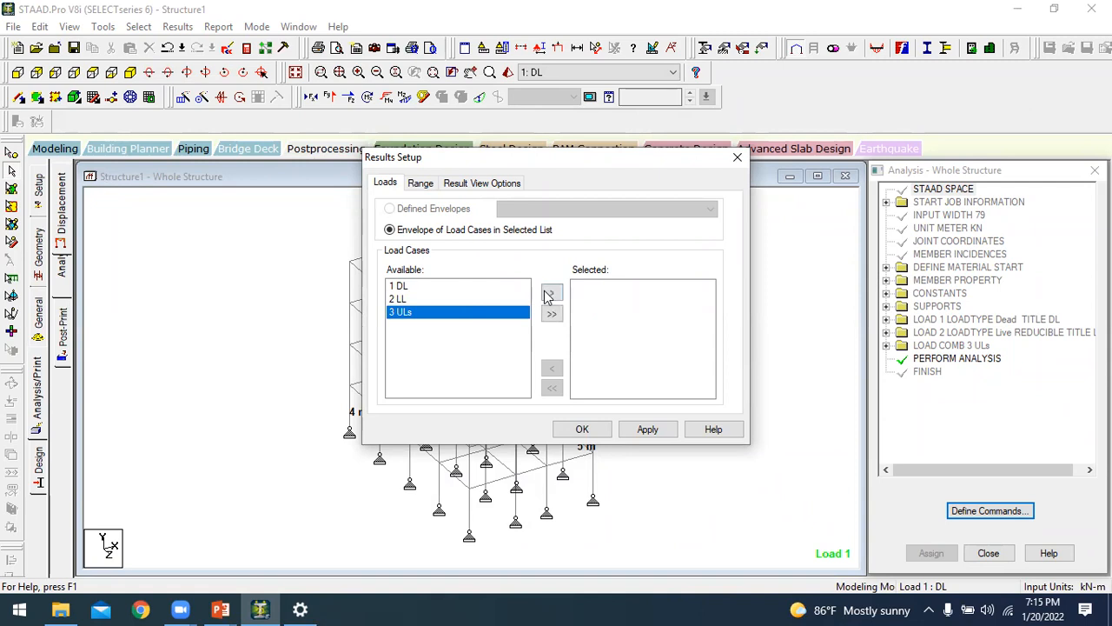
pyautogui.click(550, 294)
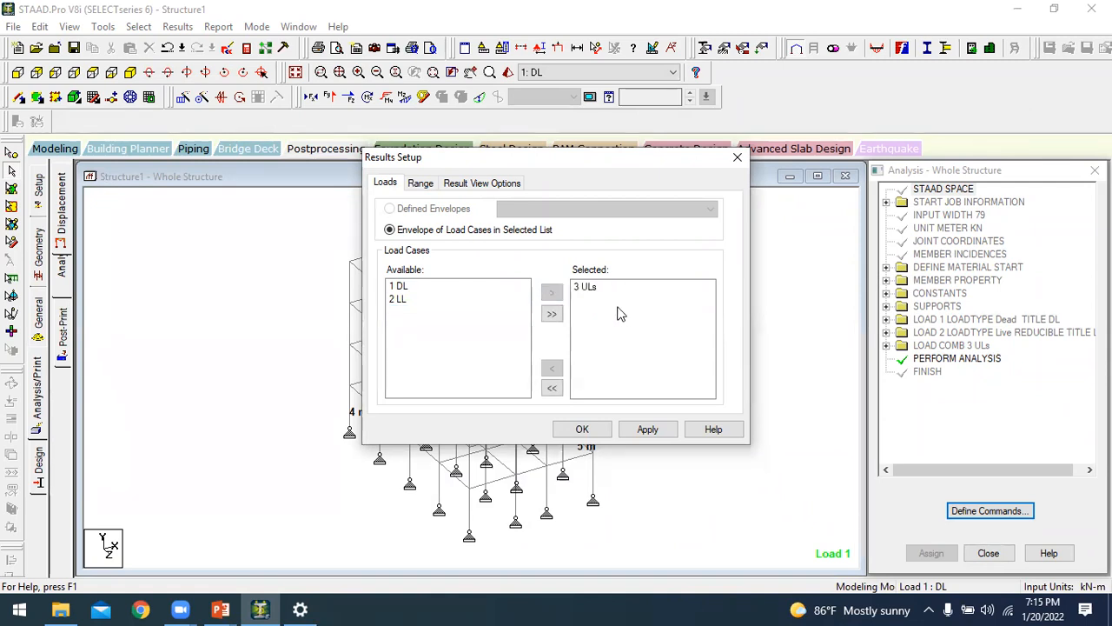
pyautogui.click(584, 429)
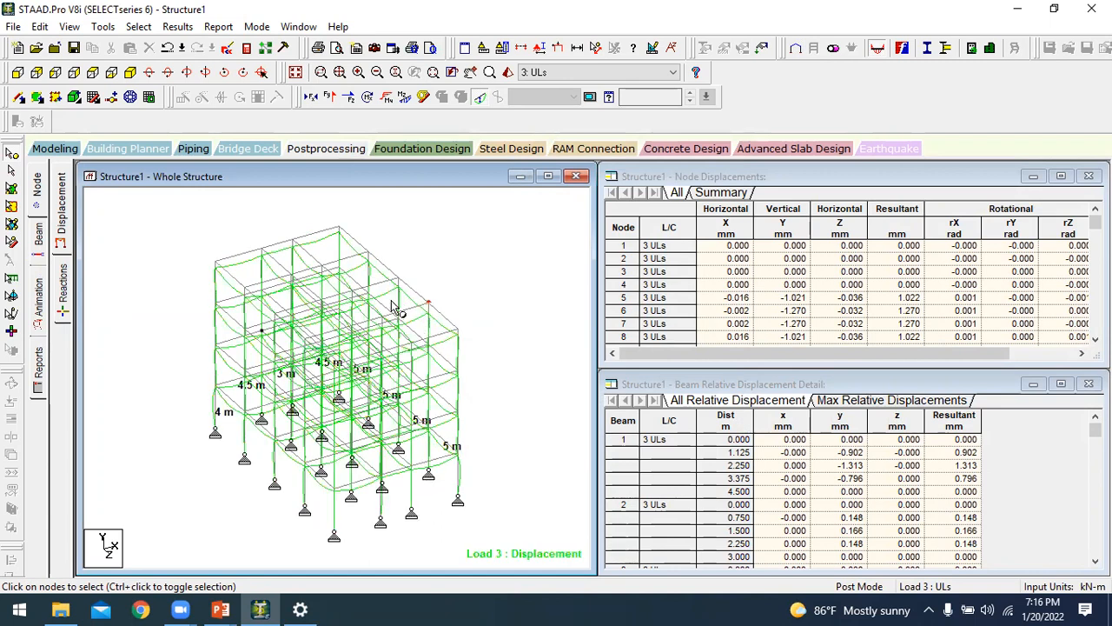
# - Examine the node displacements under ULs at several beam-column joints on the outer edges of the frame
pyautogui.click(214, 262)
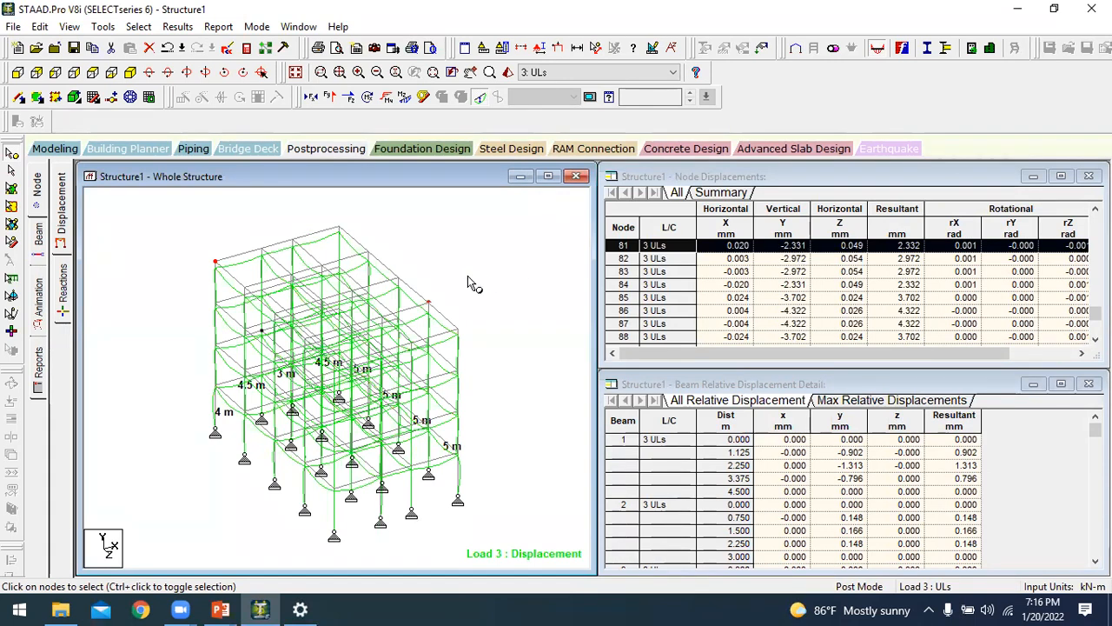
pyautogui.click(216, 344)
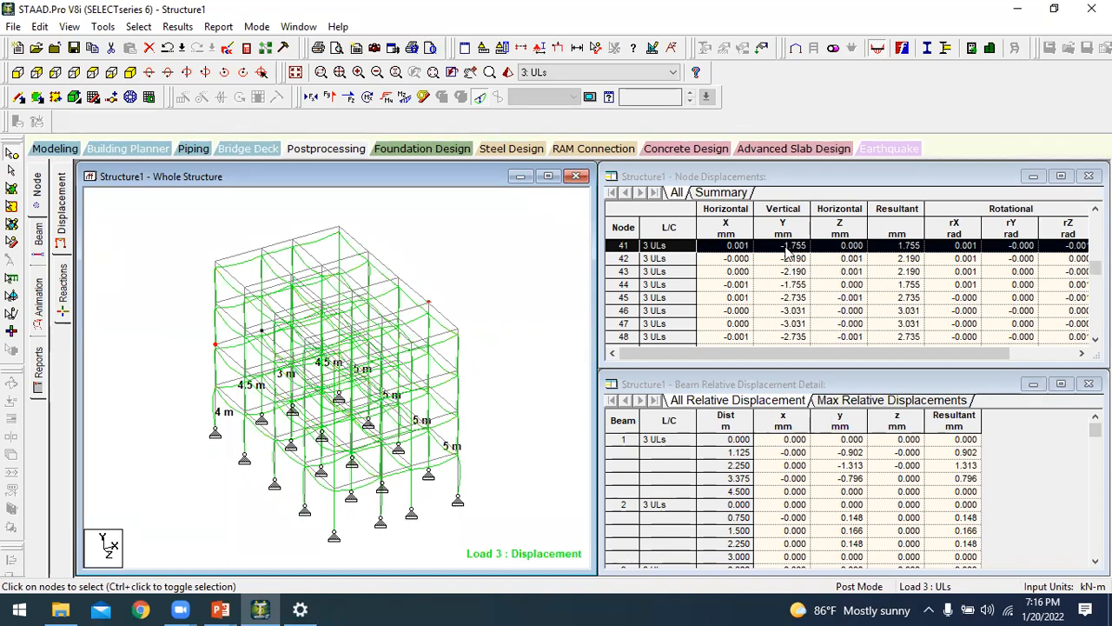
pyautogui.click(458, 455)
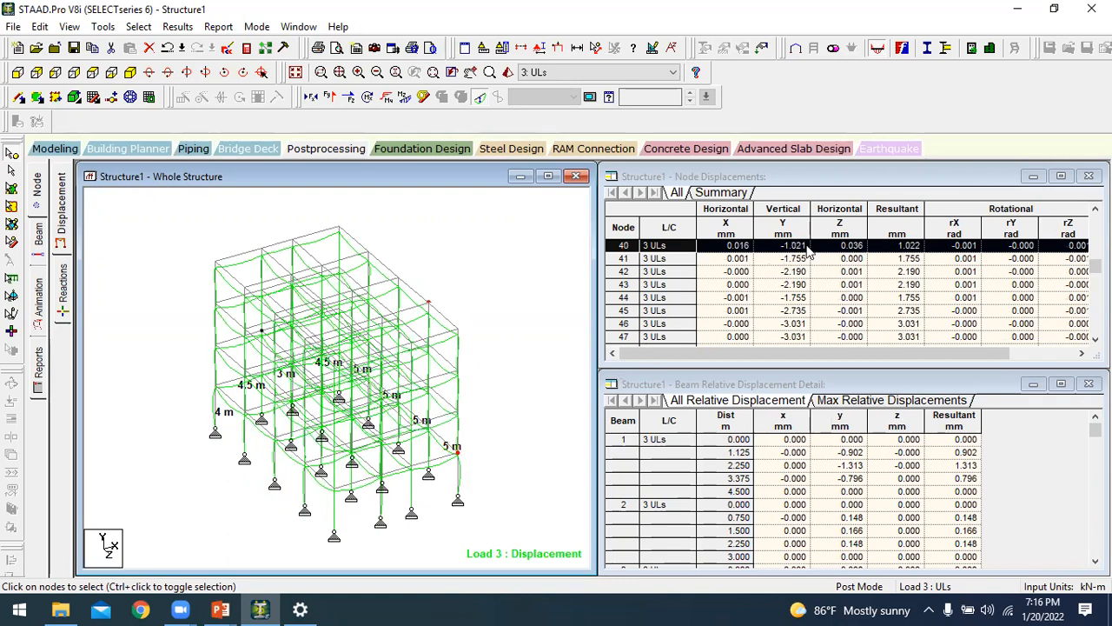
pyautogui.click(458, 371)
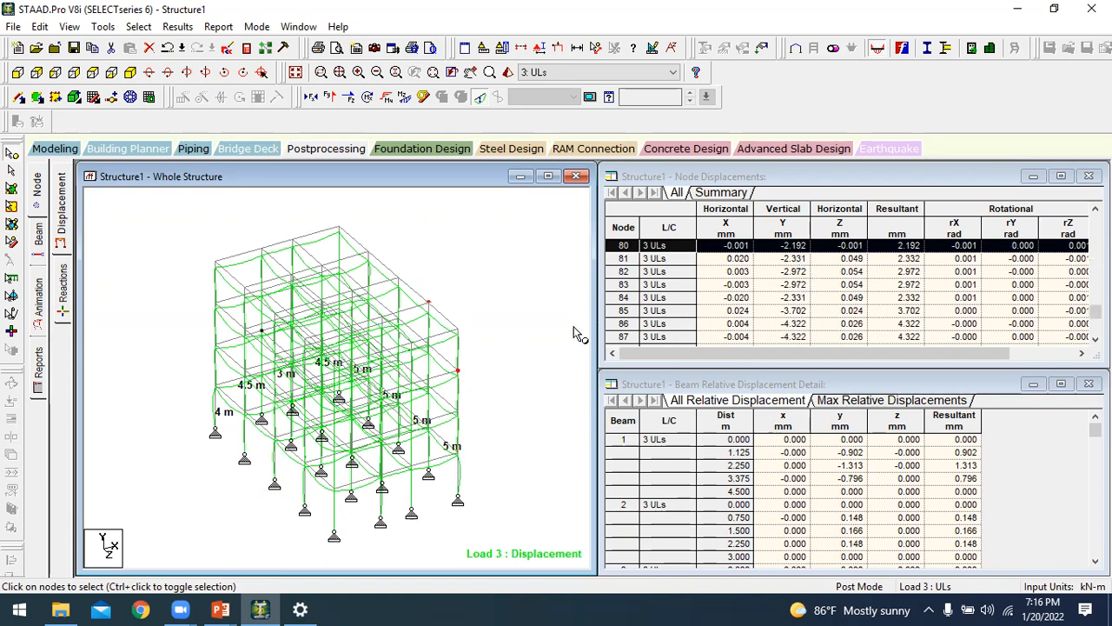
pyautogui.click(248, 376)
pyautogui.click(215, 387)
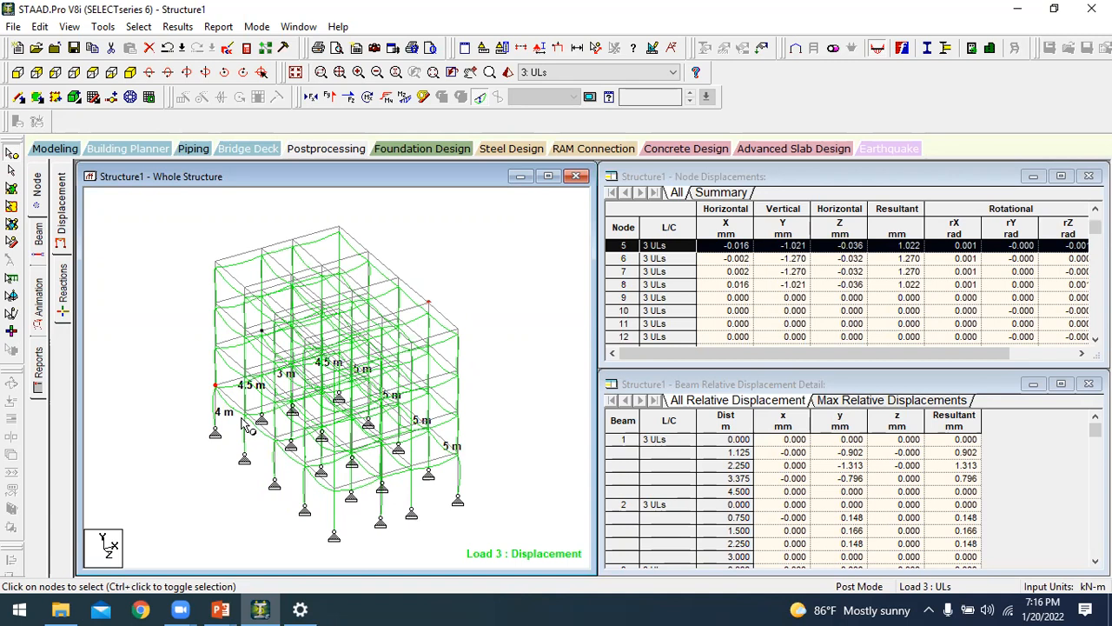
pyautogui.click(245, 412)
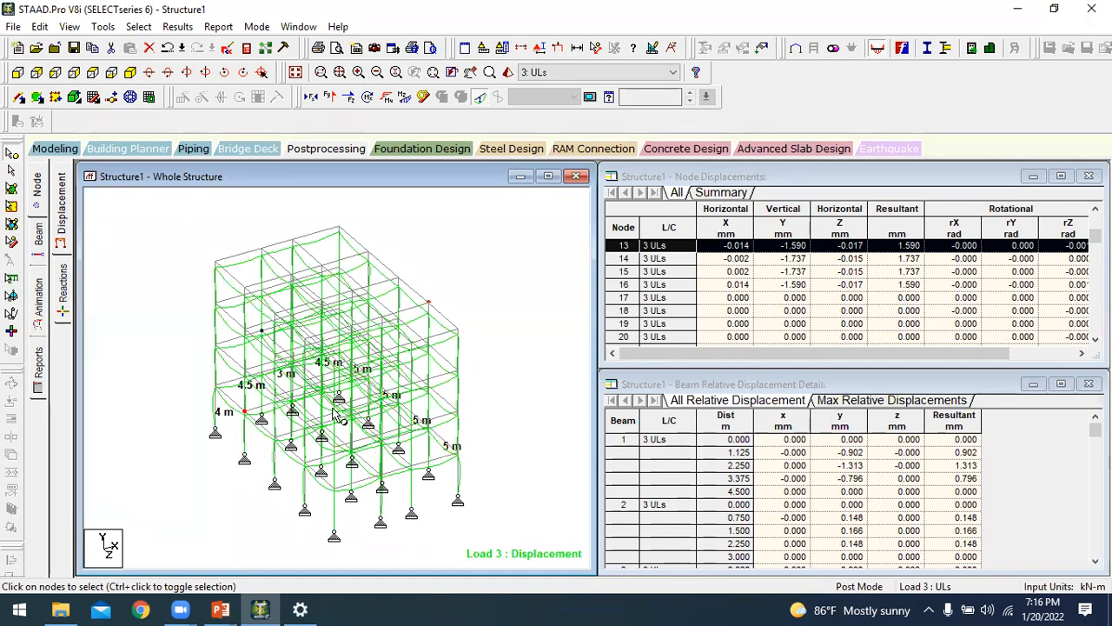
# - Display the support reactions for ULs and examine those at the first corner column base
pyautogui.click(64, 291)
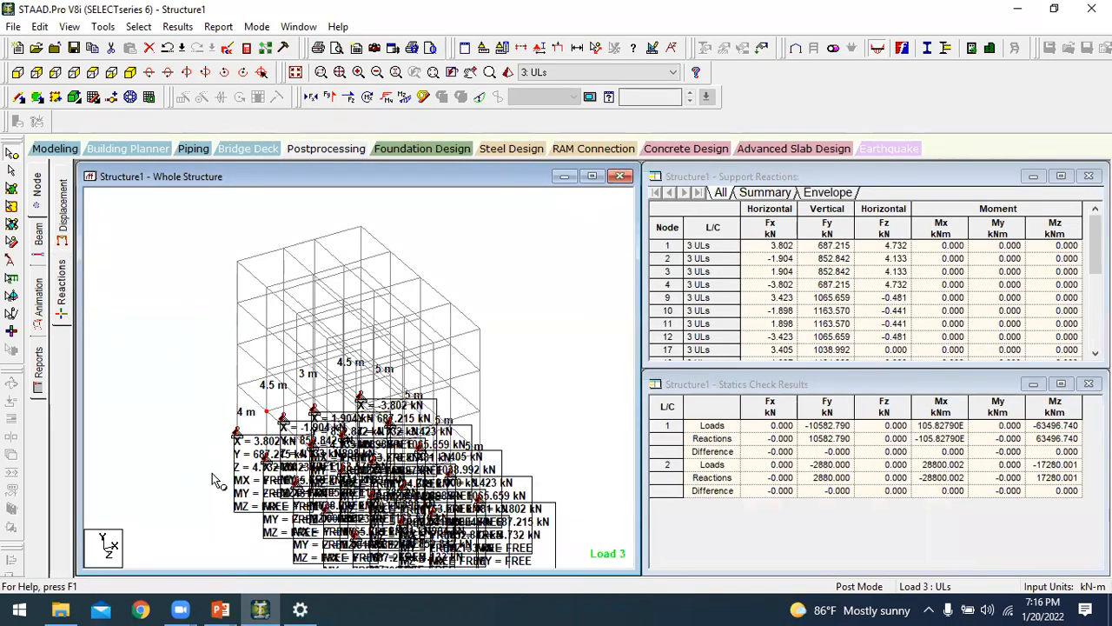
pyautogui.moveTo(206, 456); pyautogui.dragTo(194, 384, button='middle')
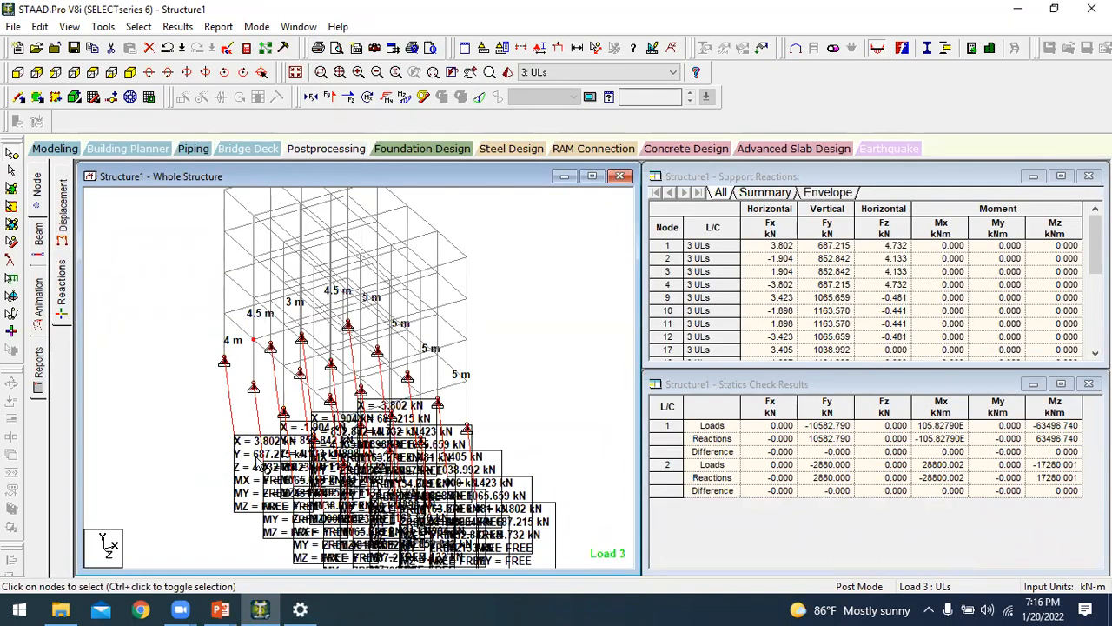
pyautogui.click(225, 360)
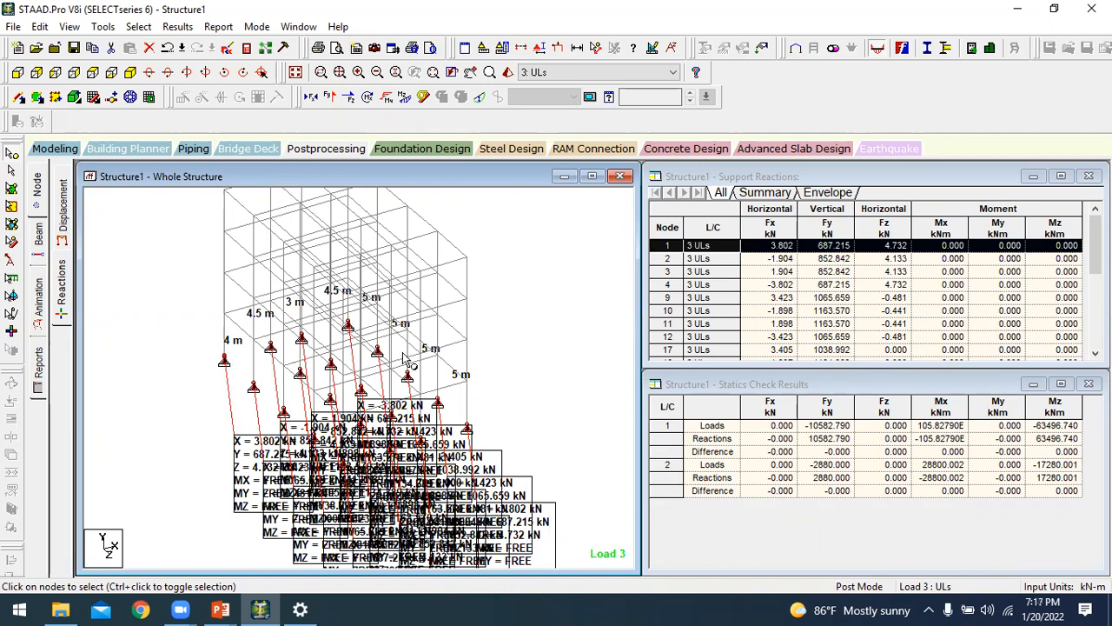
pyautogui.click(839, 251)
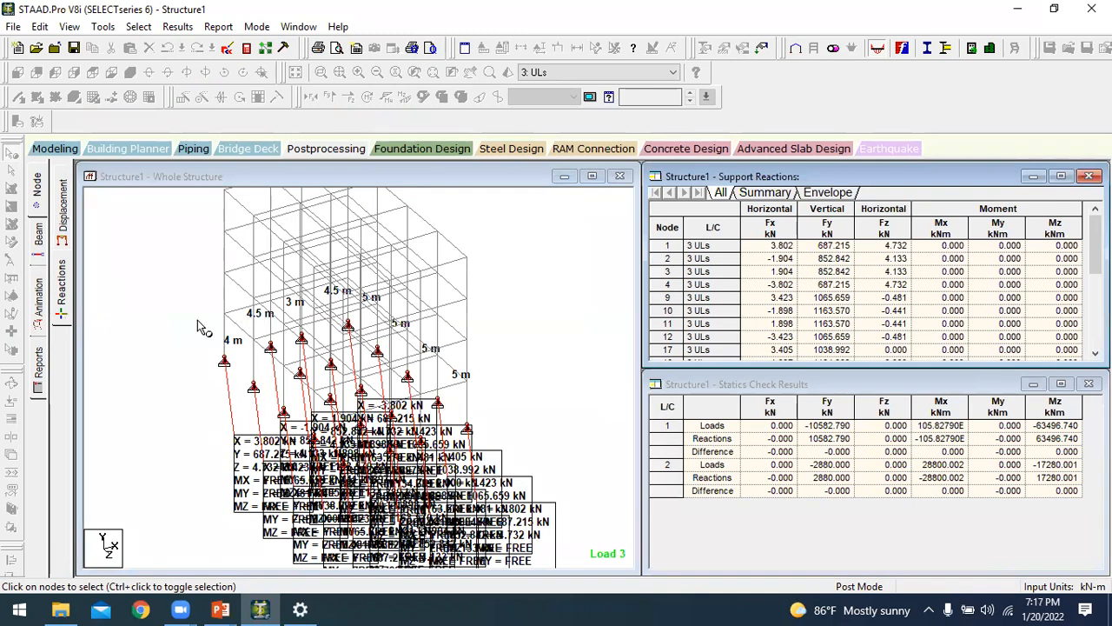
pyautogui.rightClick(181, 301)
pyautogui.click(144, 274)
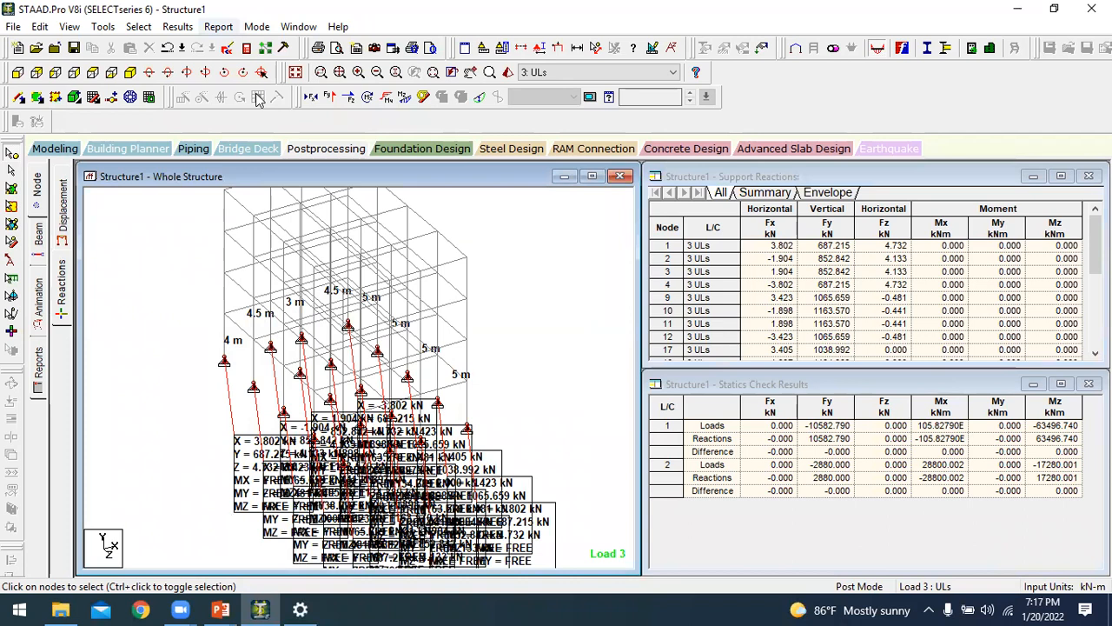
pyautogui.click(218, 27)
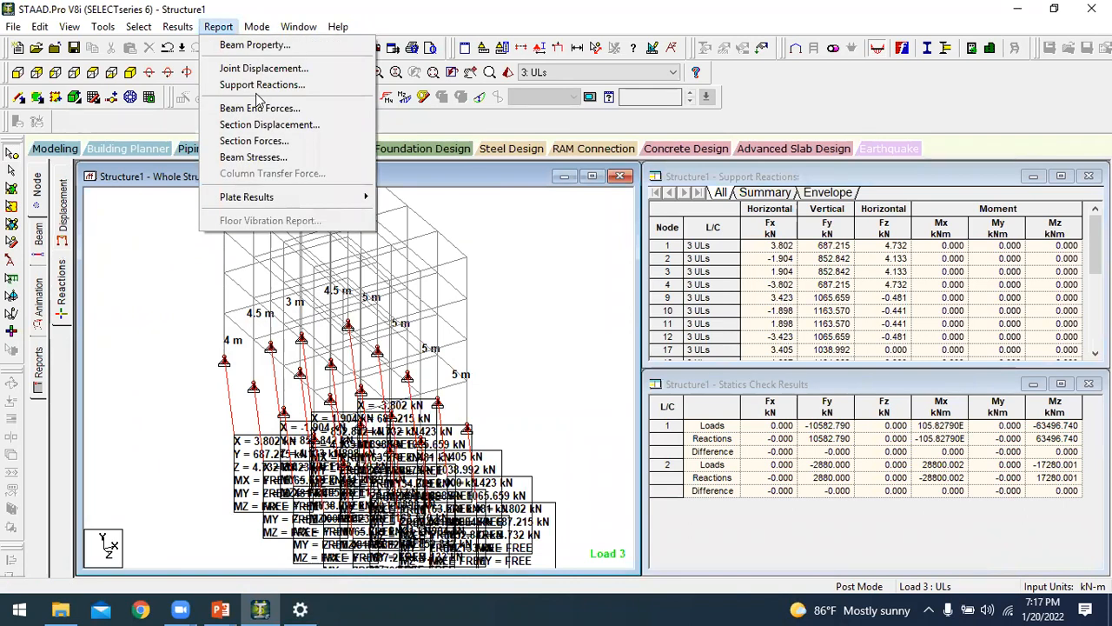
pyautogui.click(209, 461)
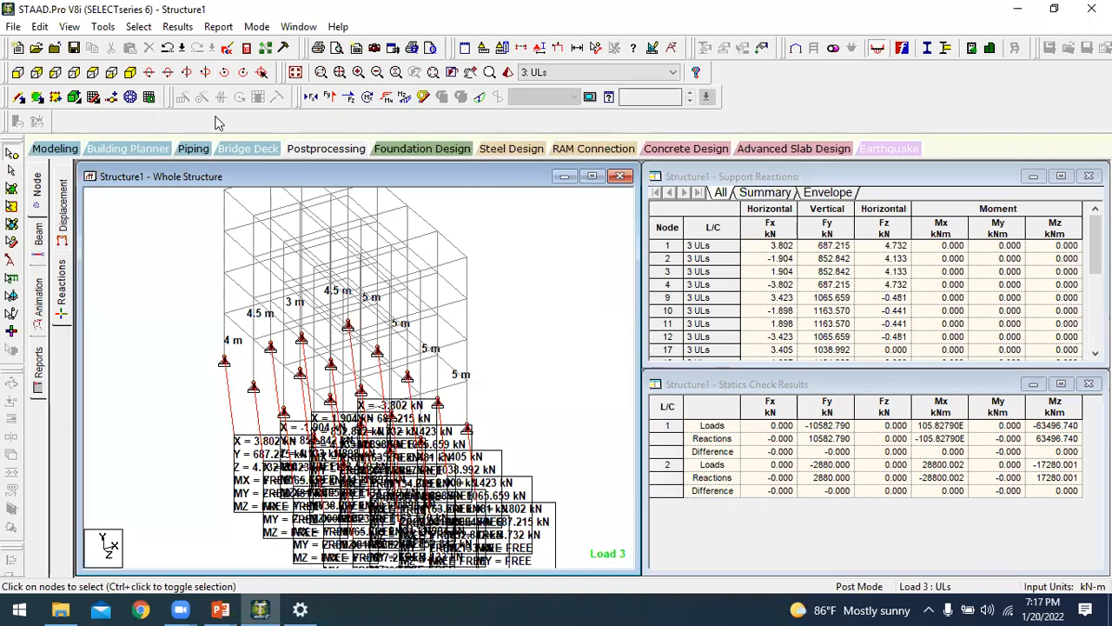
# - Annotate the support reactions with Global Y values only, leaving out Global X, Global Z and all bending components
pyautogui.click(218, 27)
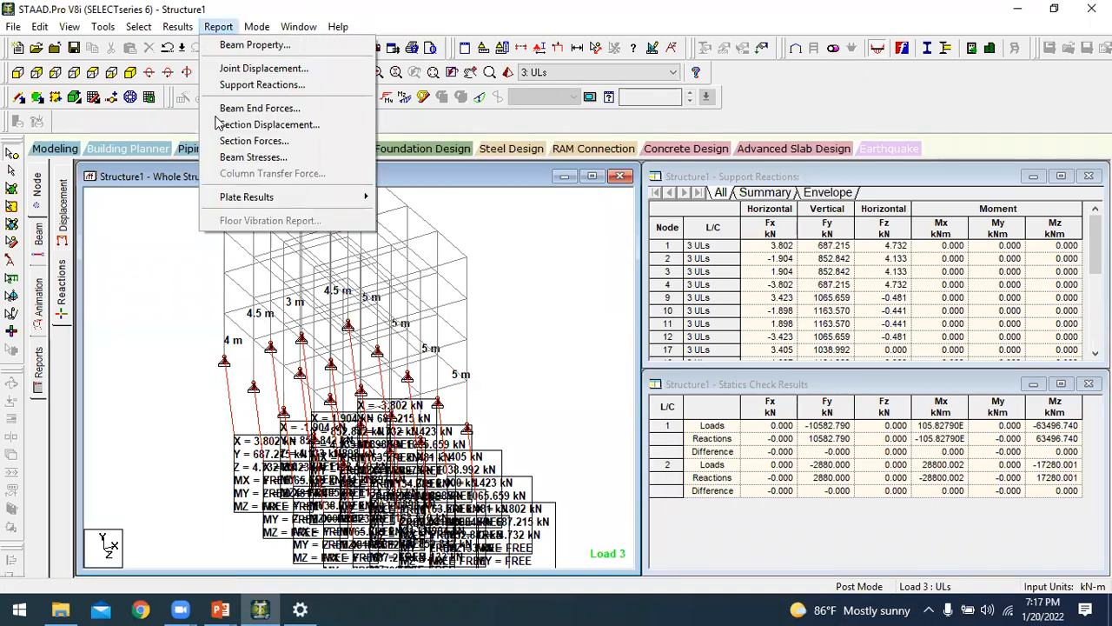
pyautogui.moveTo(178, 27)
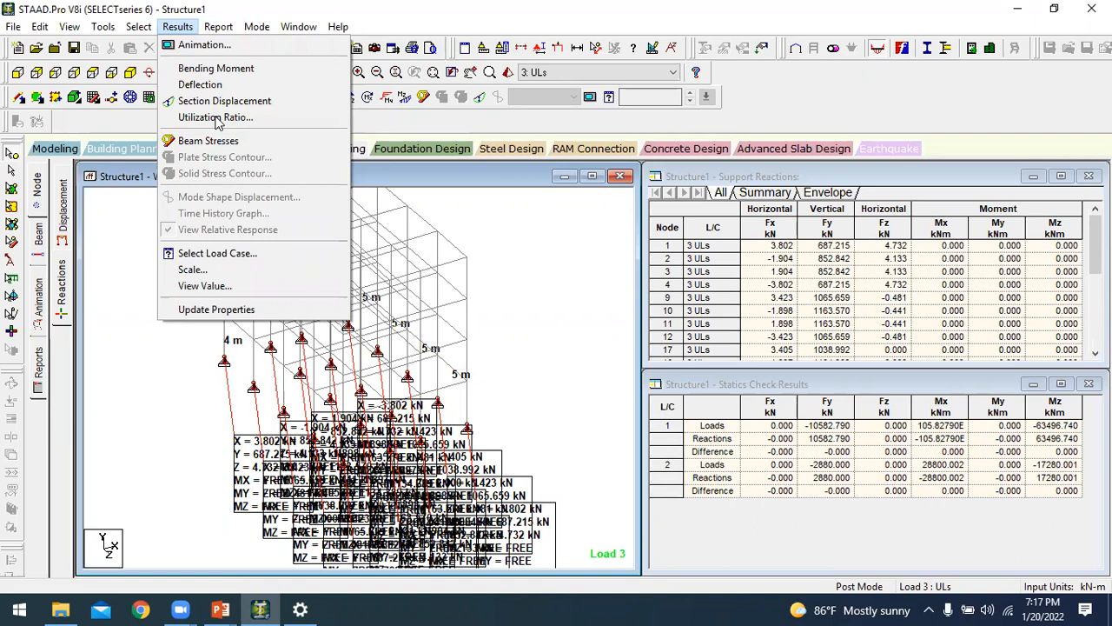
pyautogui.click(204, 286)
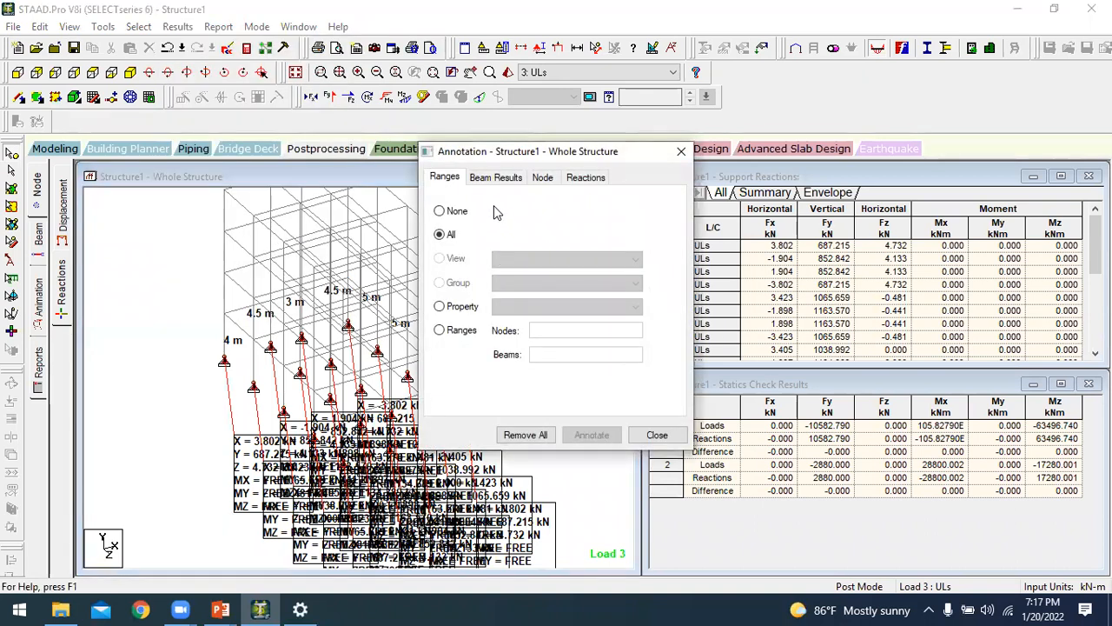
pyautogui.click(588, 178)
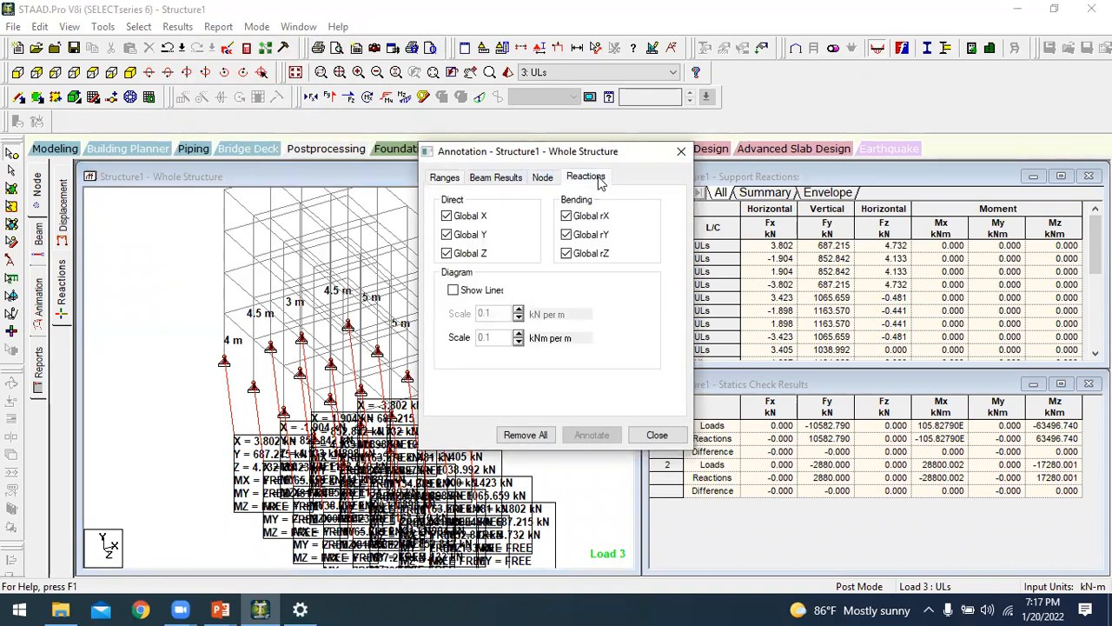
pyautogui.click(476, 257)
pyautogui.click(469, 219)
pyautogui.click(577, 217)
pyautogui.click(586, 235)
pyautogui.click(580, 259)
pyautogui.click(592, 437)
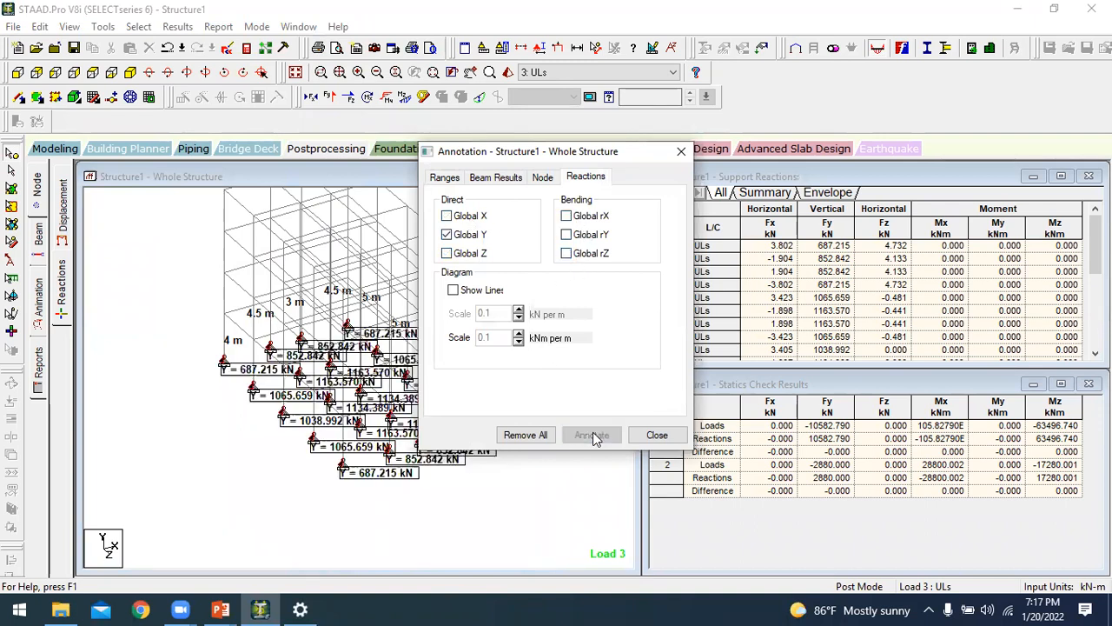
pyautogui.click(657, 434)
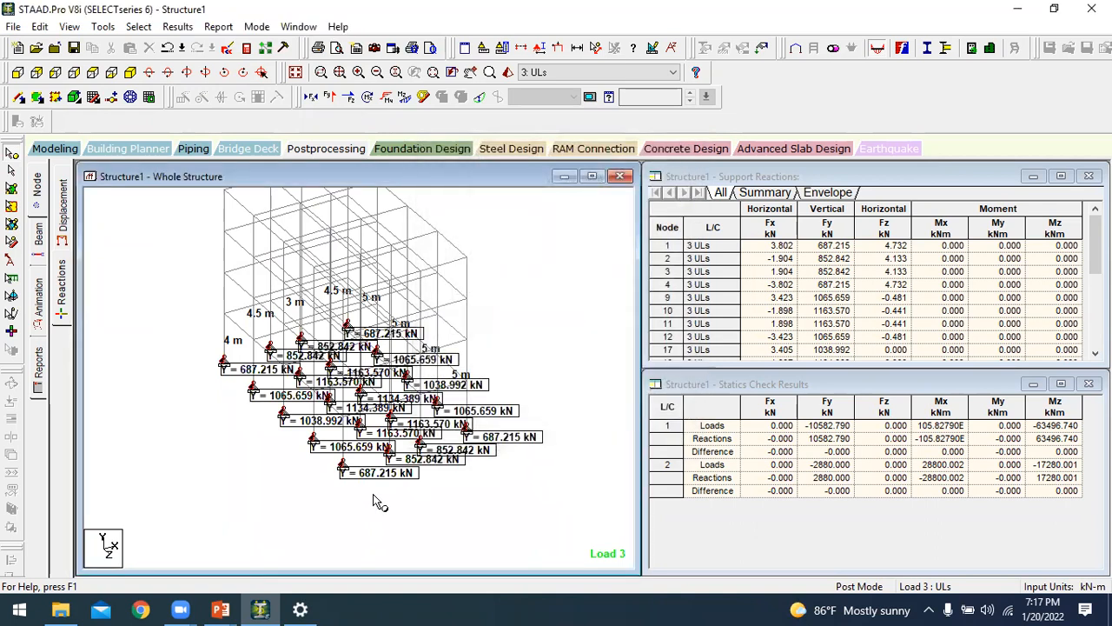
pyautogui.click(287, 504)
pyautogui.moveTo(270, 463); pyautogui.dragTo(298, 423, button='middle')
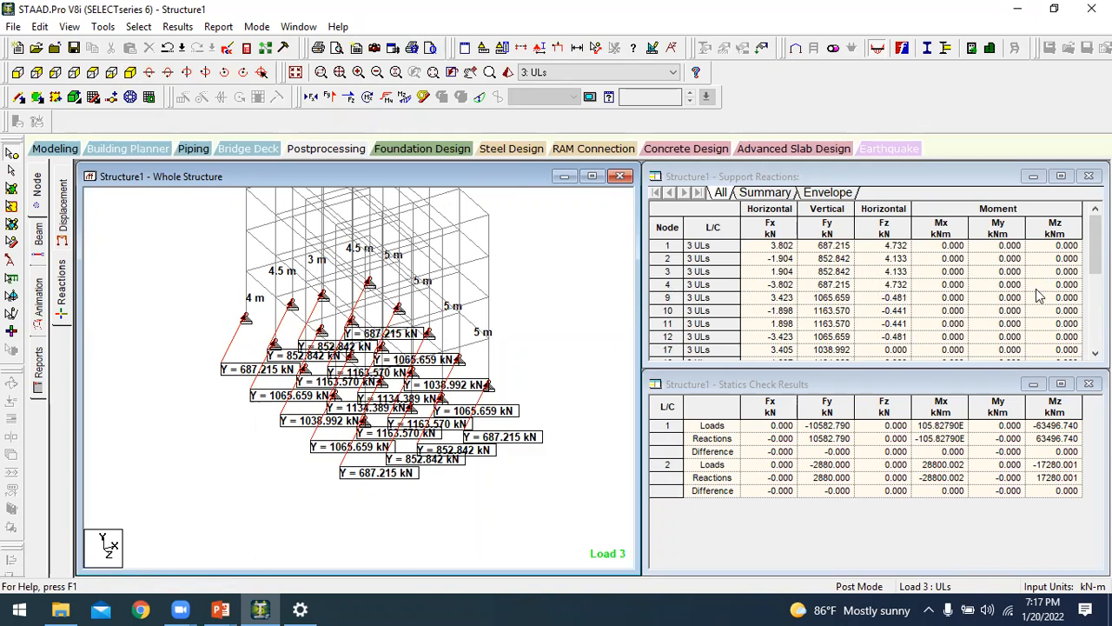
# - Examine the support reaction summary for the node with maximum Fy under ULs and look at that support area in the model
pyautogui.click(767, 193)
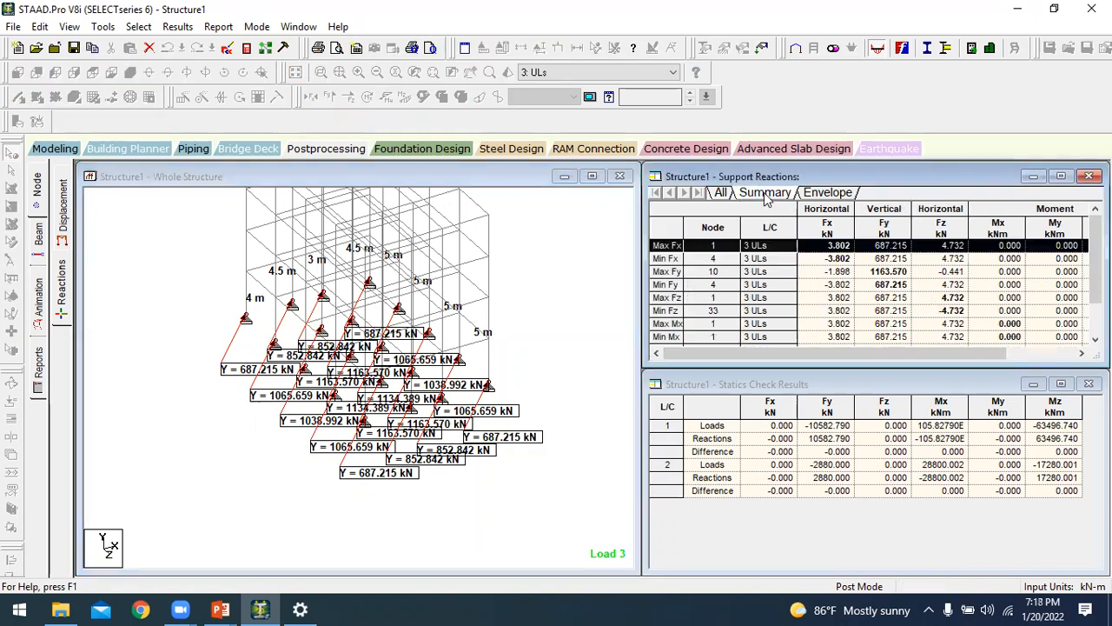
pyautogui.click(900, 247)
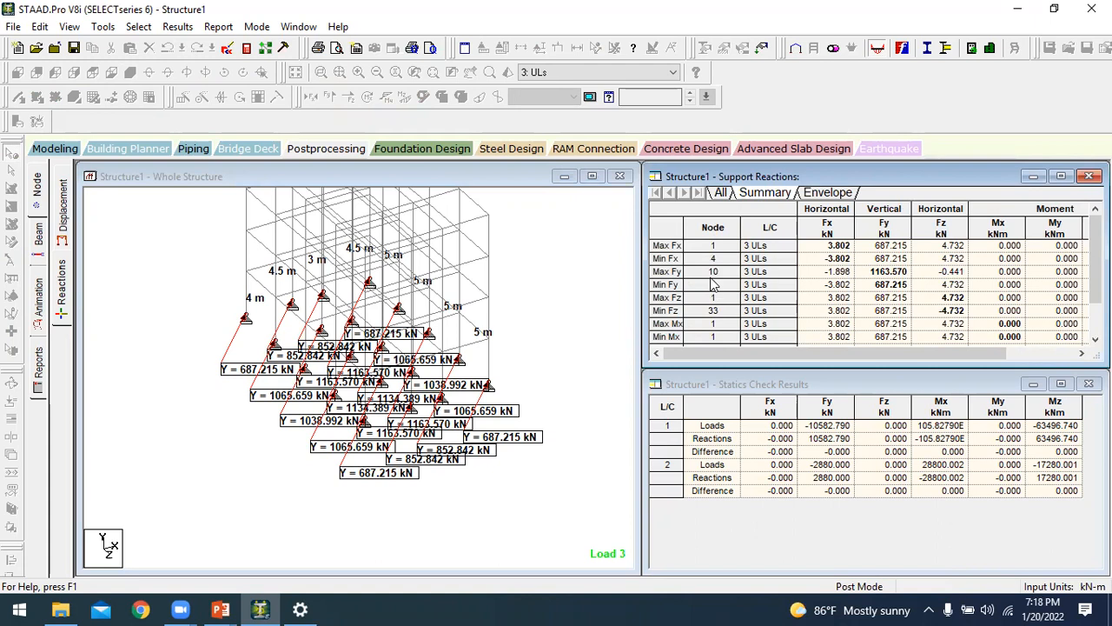
pyautogui.click(675, 271)
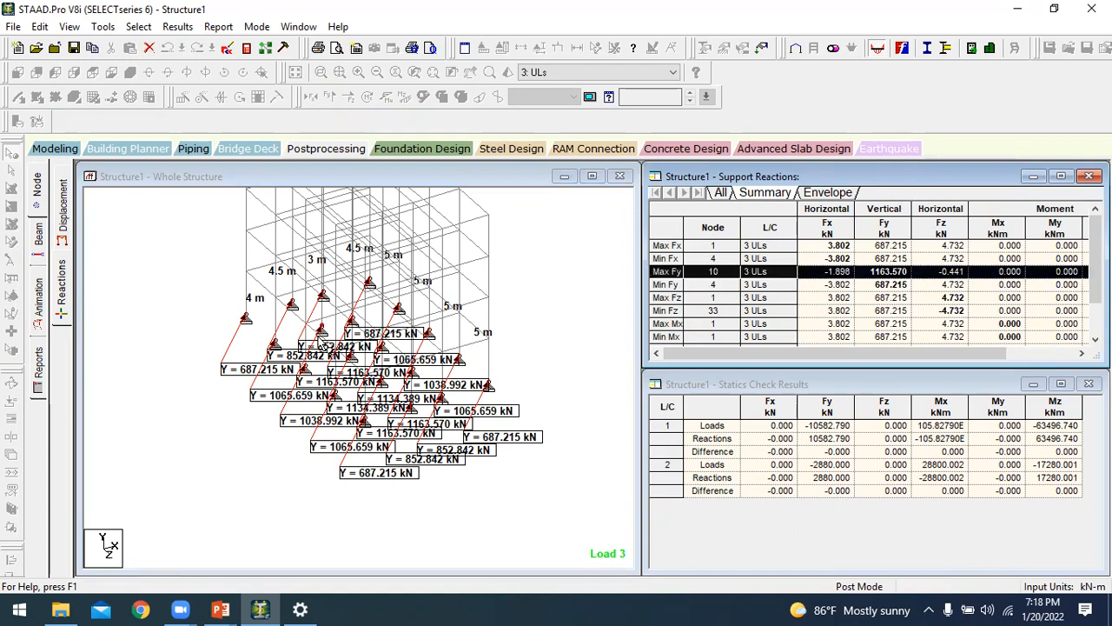
pyautogui.scroll(5, 327, 352)
pyautogui.scroll(1, 295, 347)
pyautogui.moveTo(263, 326); pyautogui.dragTo(249, 254, button='middle')
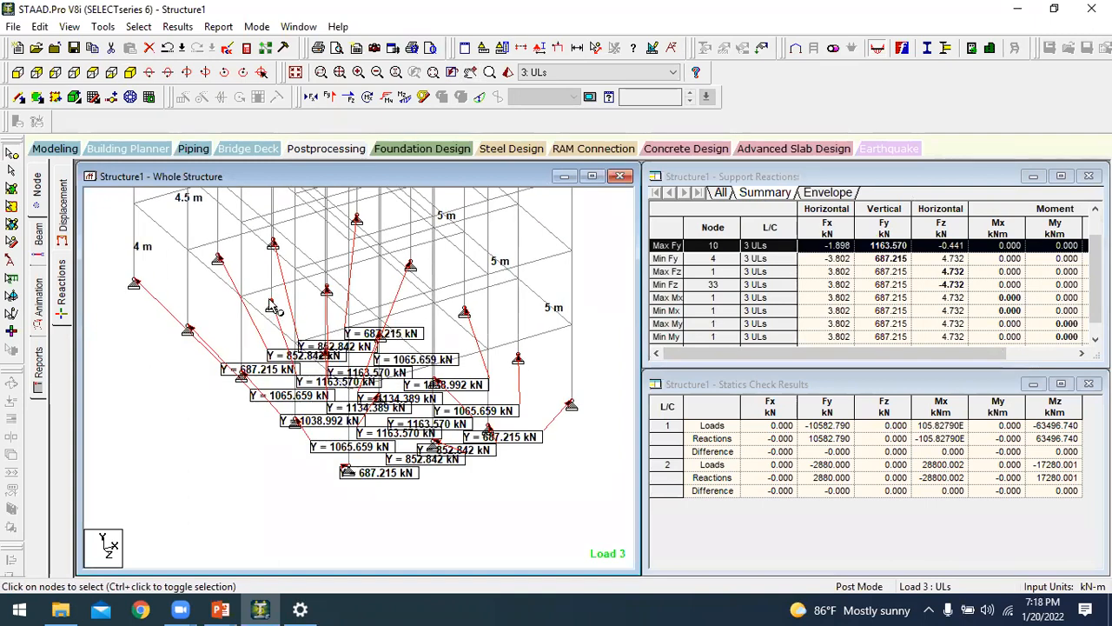
pyautogui.click(677, 245)
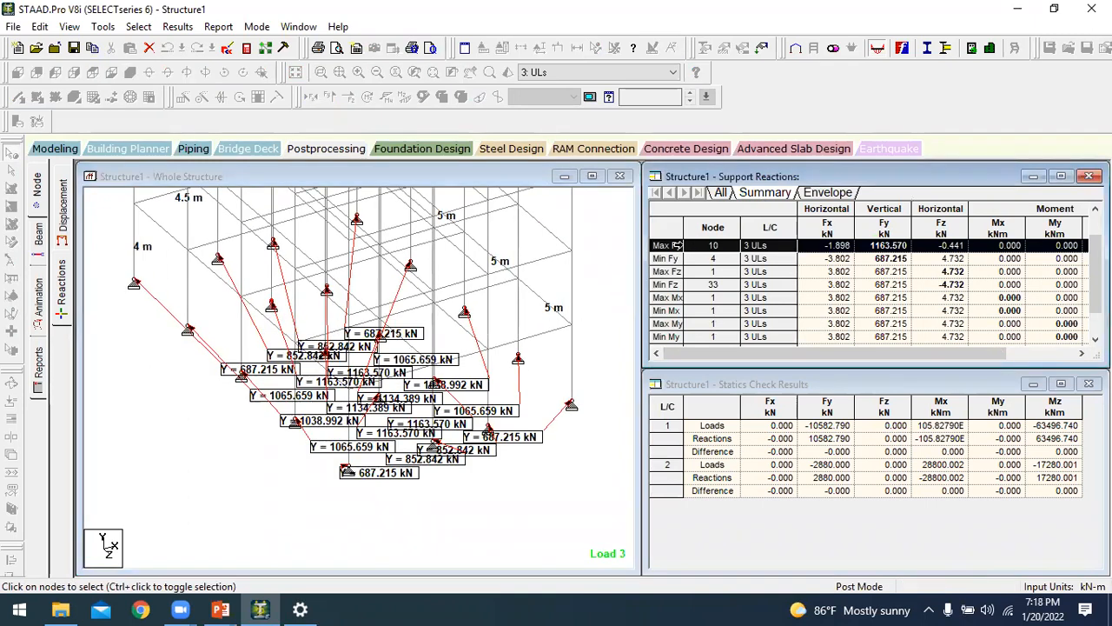
pyautogui.scroll(1, 962, 297)
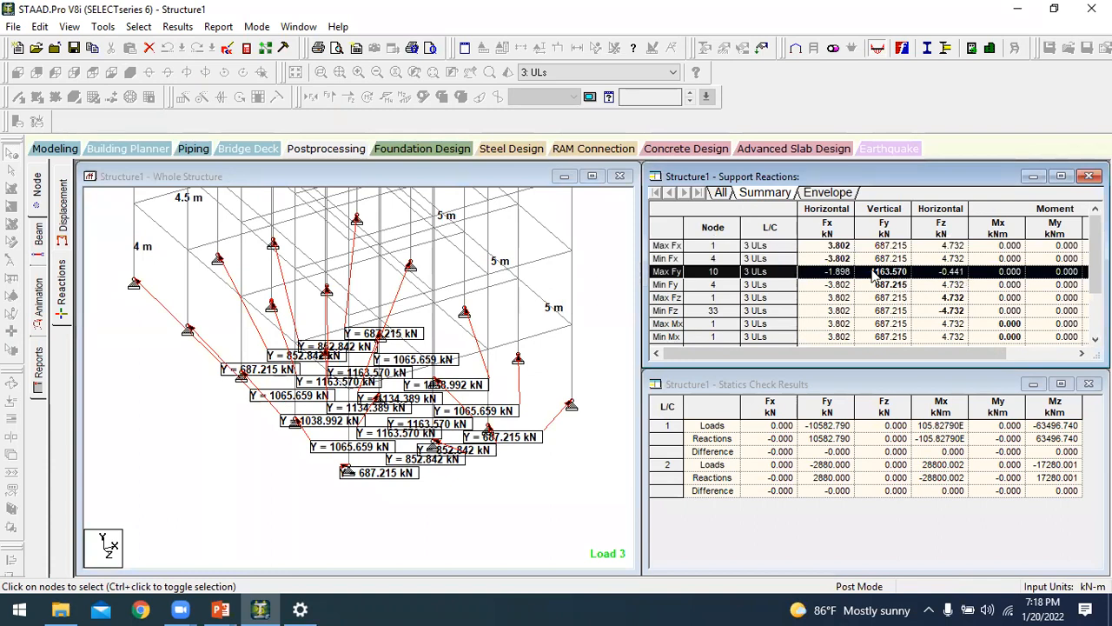
# - Examine the minimum Fy entry in the support reaction summary for ULs
pyautogui.click(898, 297)
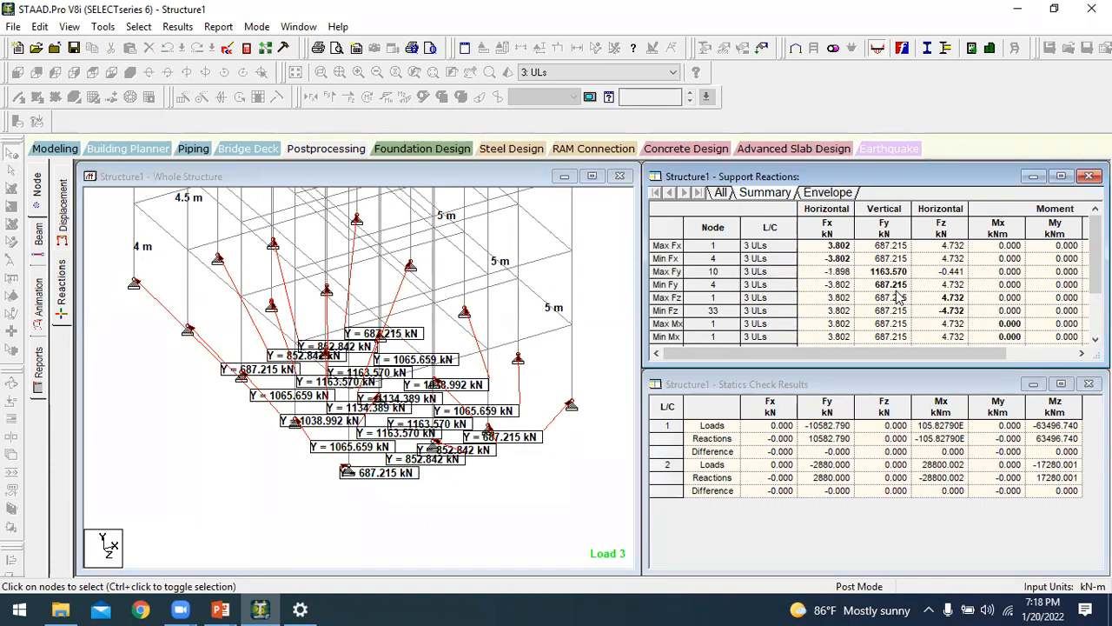
pyautogui.click(649, 284)
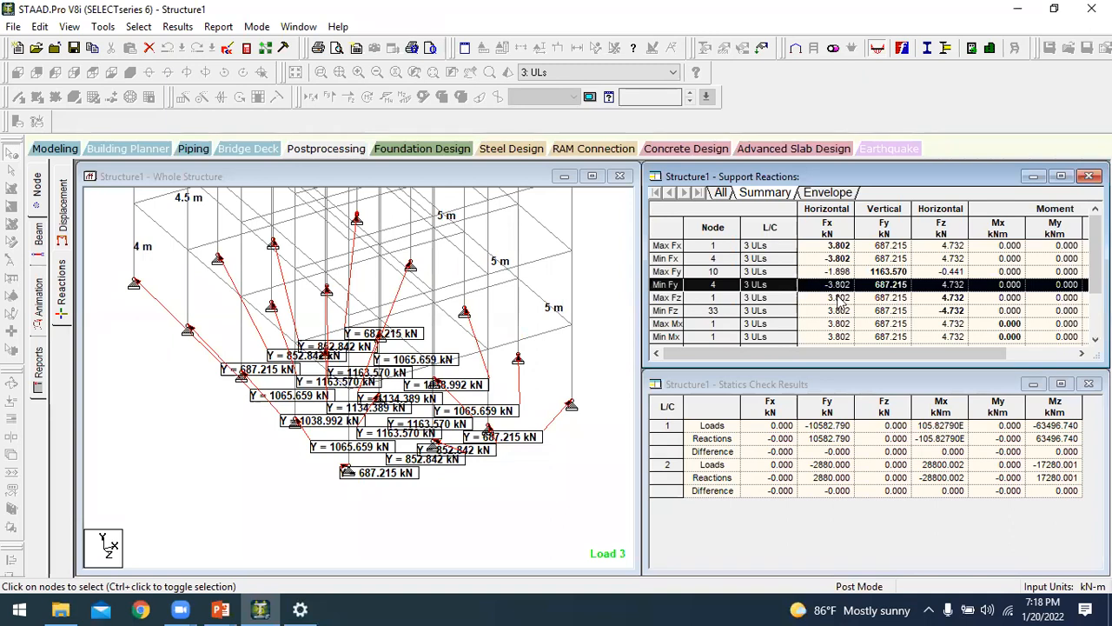
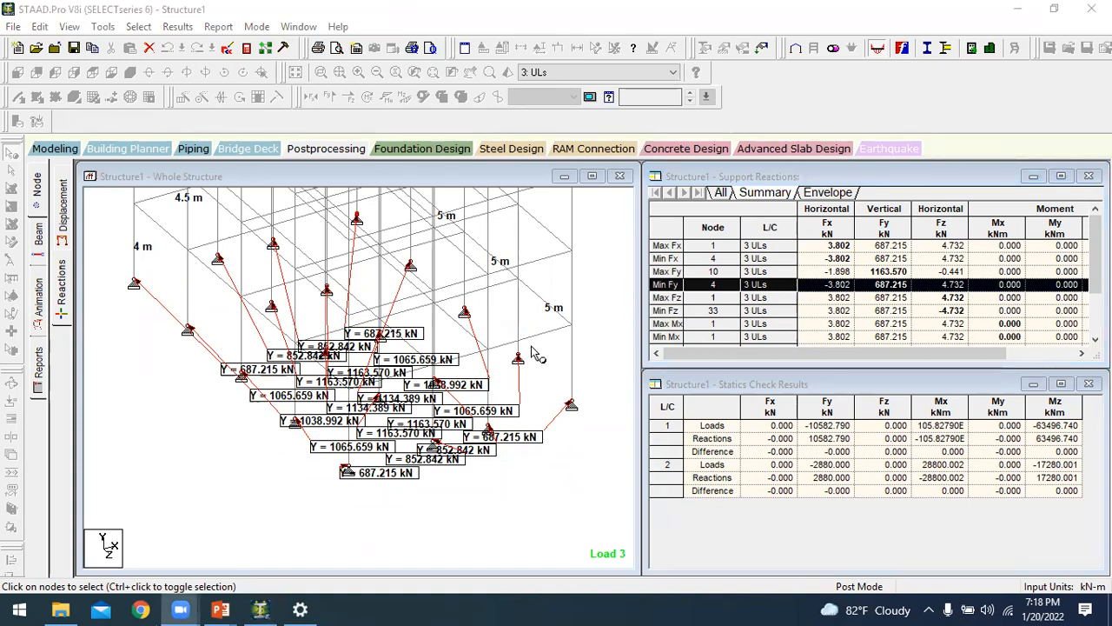
pyautogui.click(590, 372)
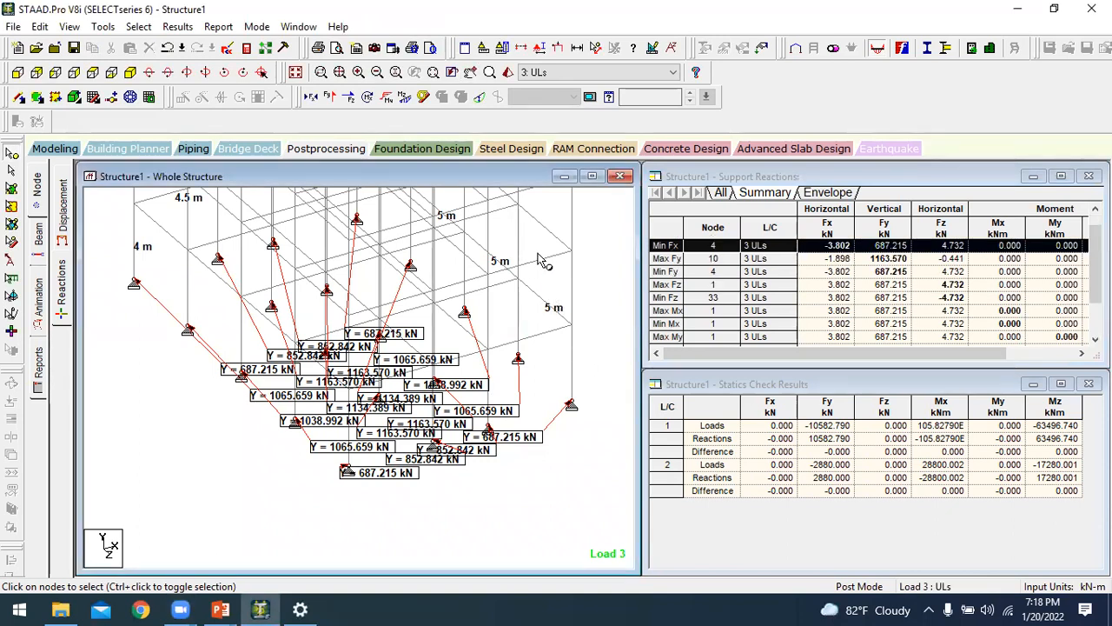
# - Open the beam force results, hide the Bending Z diagram and view the axial force, Shear Y, Shear Z and torsion diagrams in turn
pyautogui.click(40, 239)
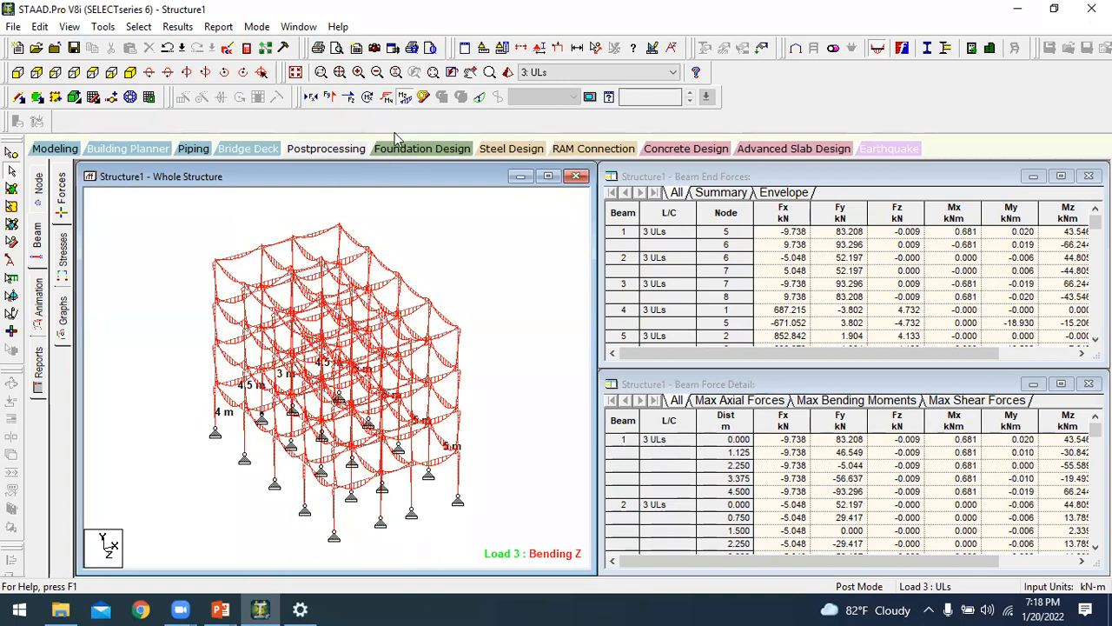
pyautogui.click(405, 97)
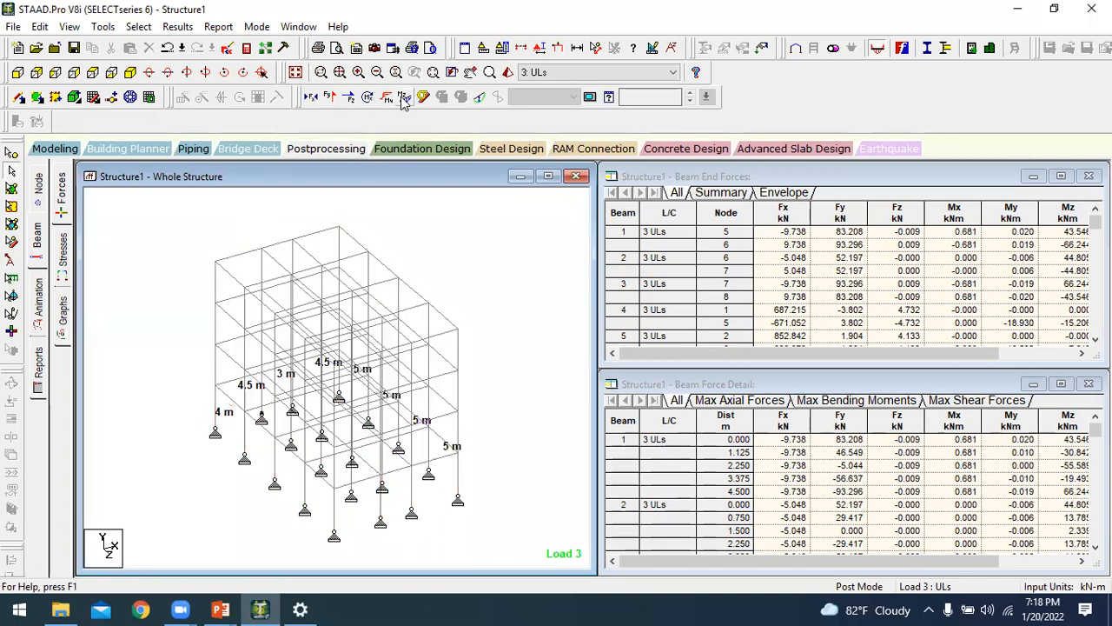
pyautogui.click(310, 96)
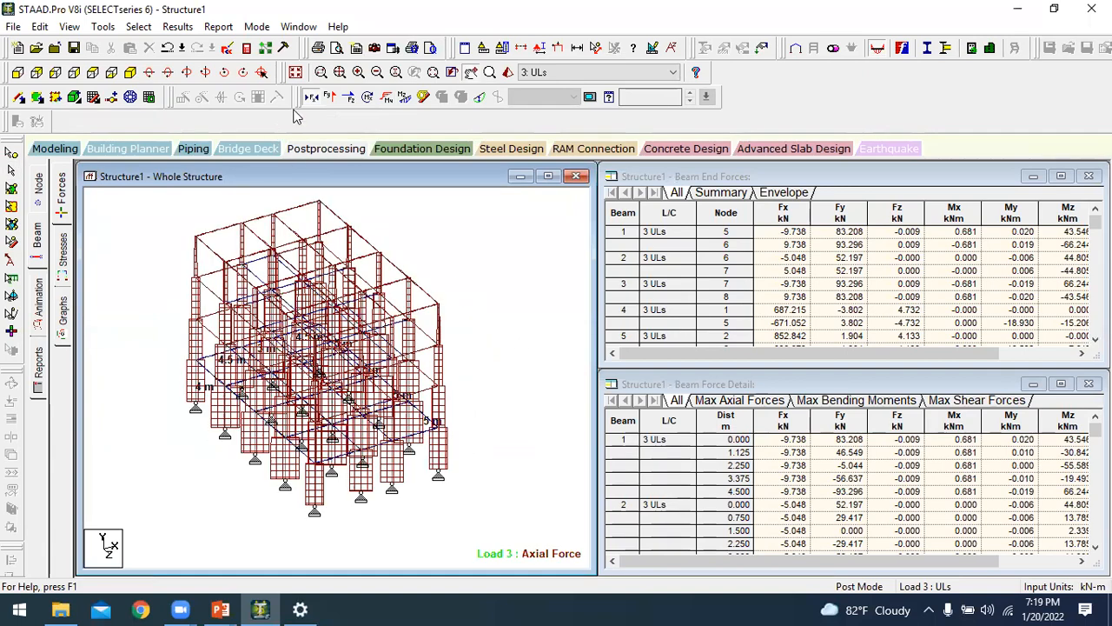
pyautogui.click(329, 97)
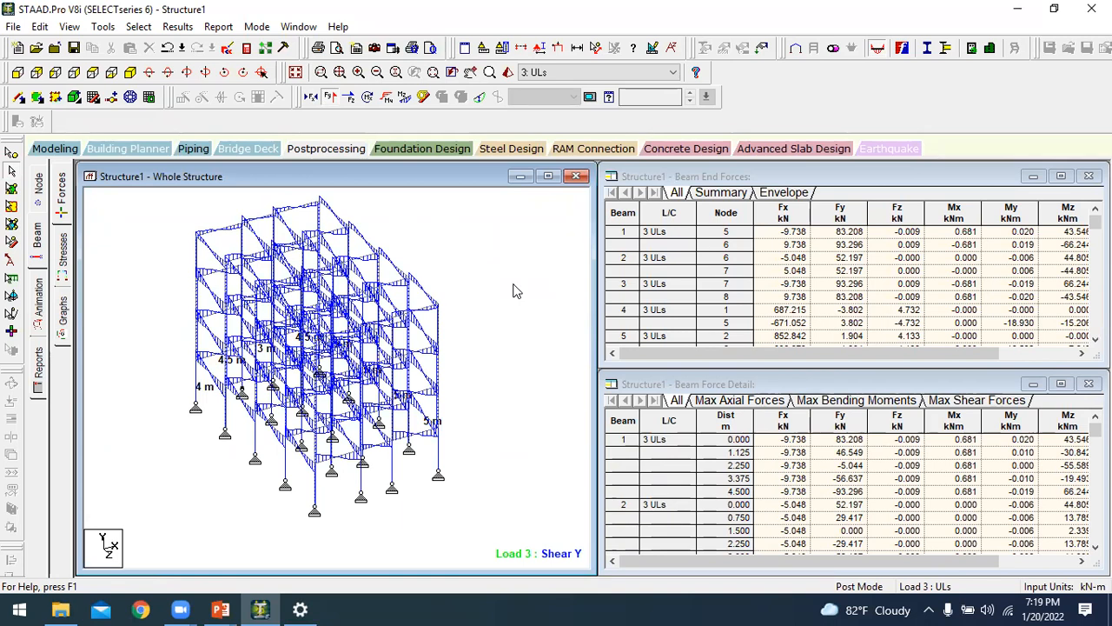
pyautogui.click(355, 97)
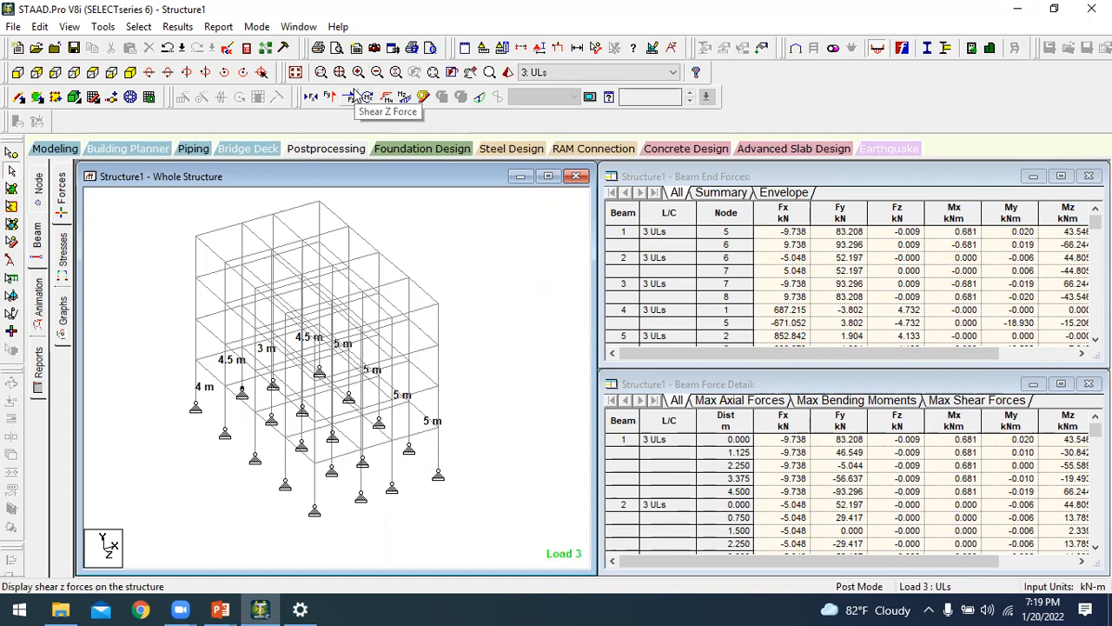
pyautogui.click(354, 97)
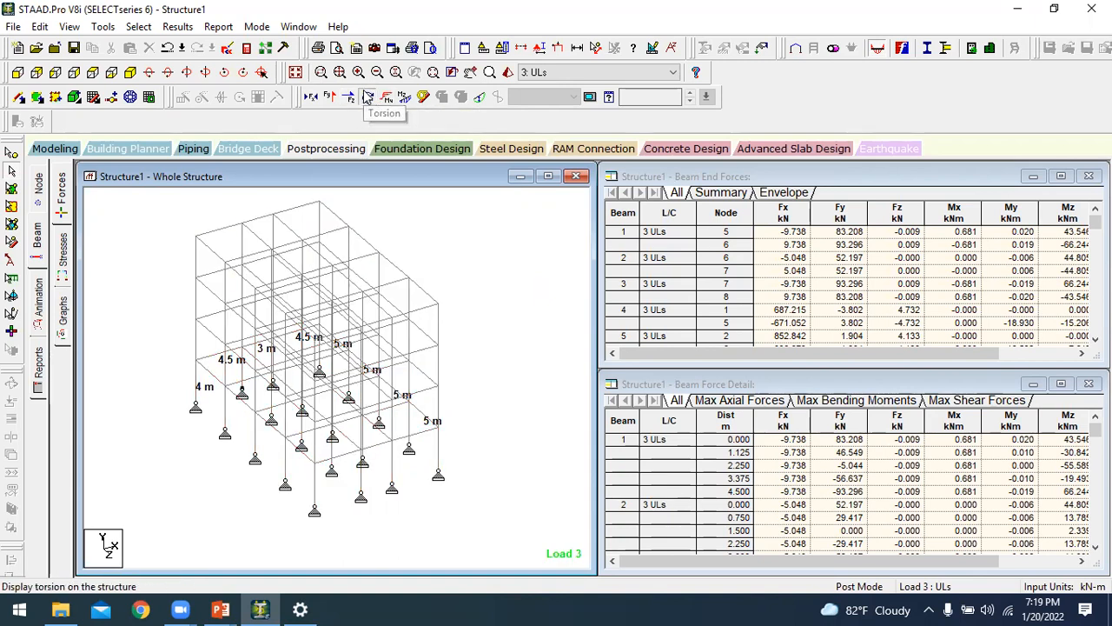
pyautogui.click(368, 97)
pyautogui.click(368, 97)
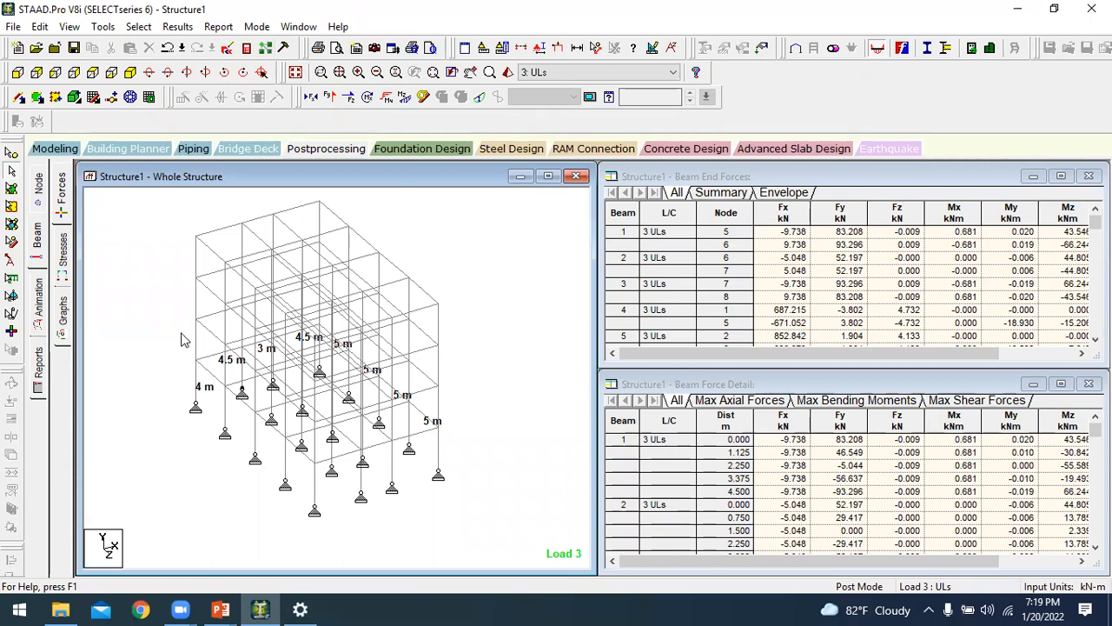
# - Open the member details of beam 22, the 4.5 m beam at the first floor level, and move the dialog off the model
pyautogui.click(344, 458)
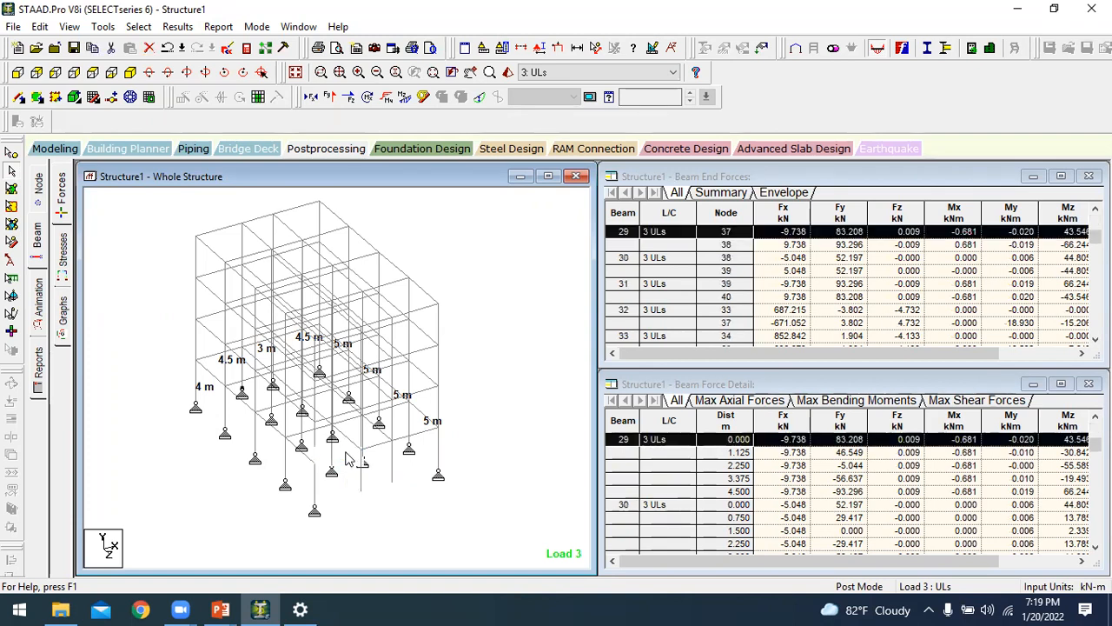
pyautogui.scroll(1, 362, 469)
pyautogui.scroll(3, 363, 469)
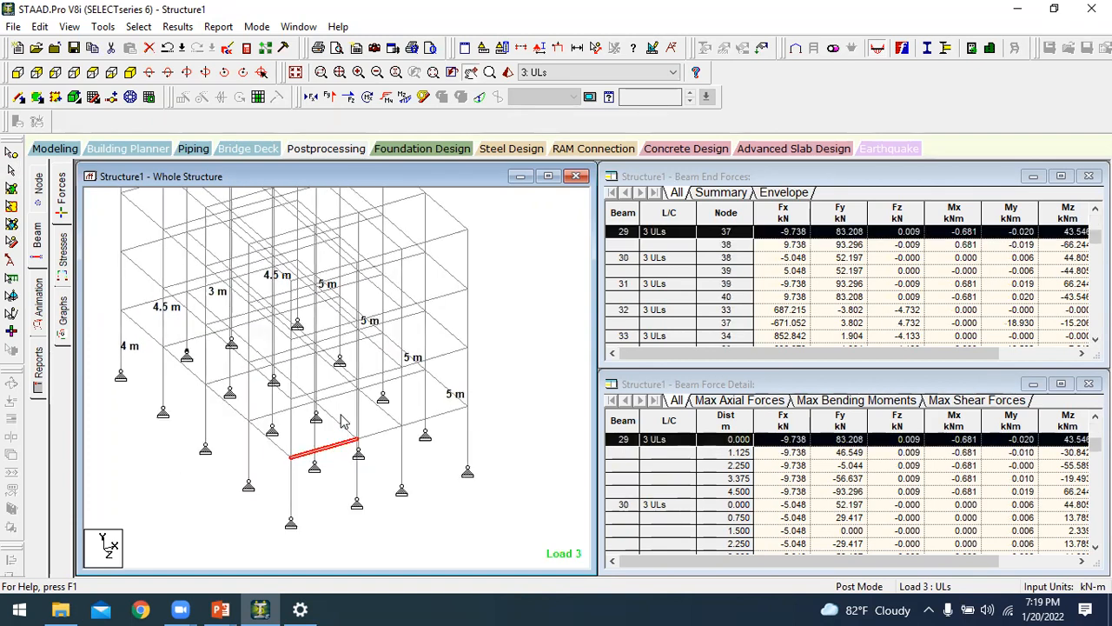
pyautogui.scroll(1, 323, 445)
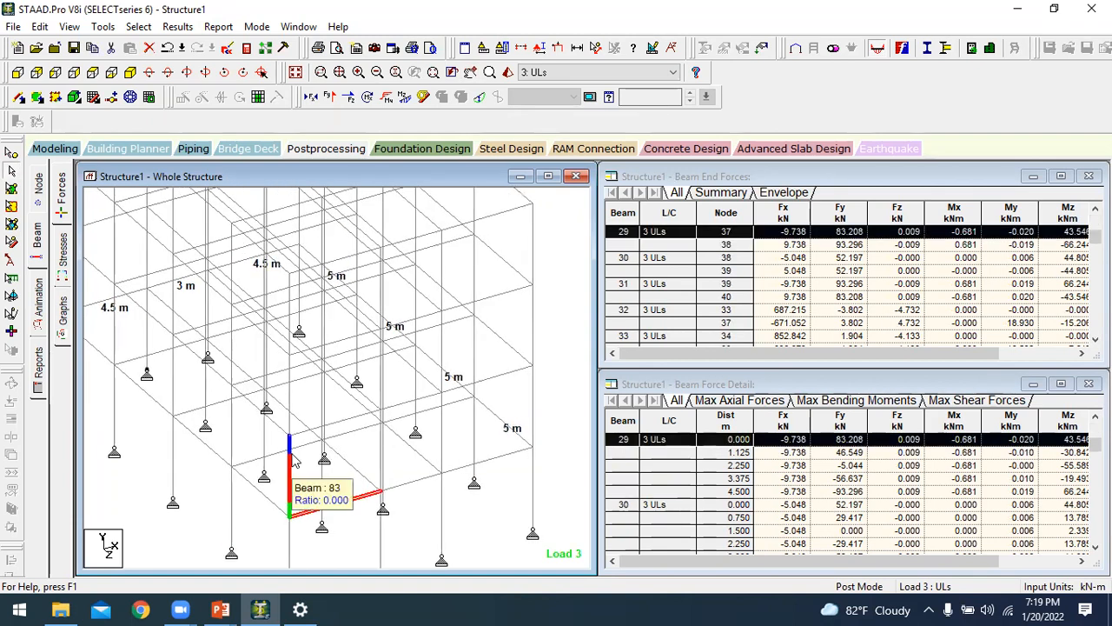
pyautogui.click(300, 447)
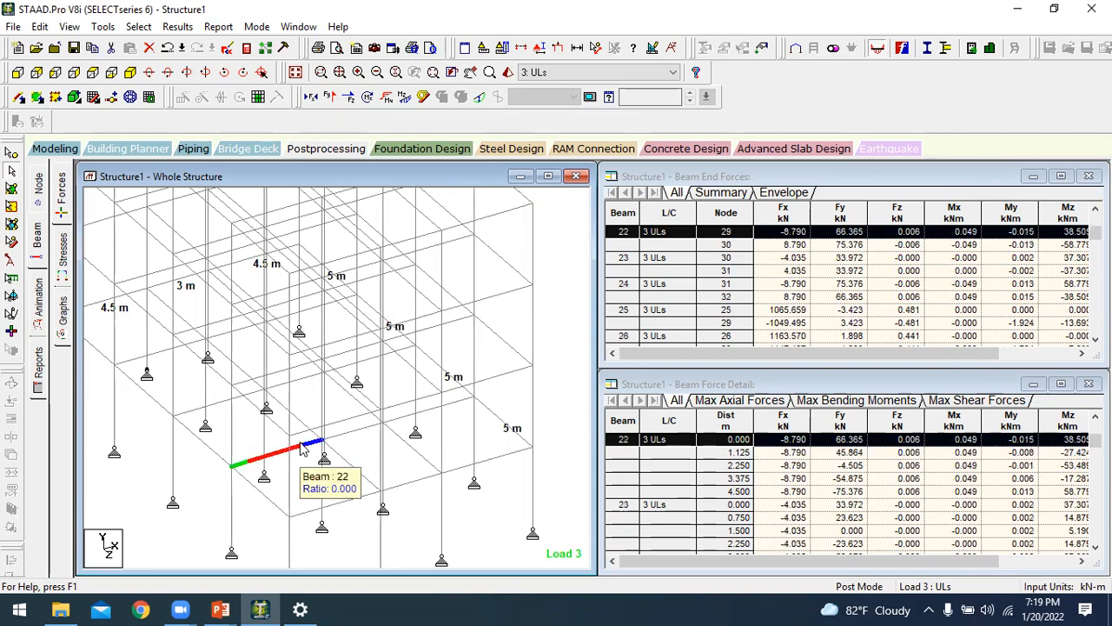
pyautogui.rightClick(300, 445)
pyautogui.doubleClick(302, 445)
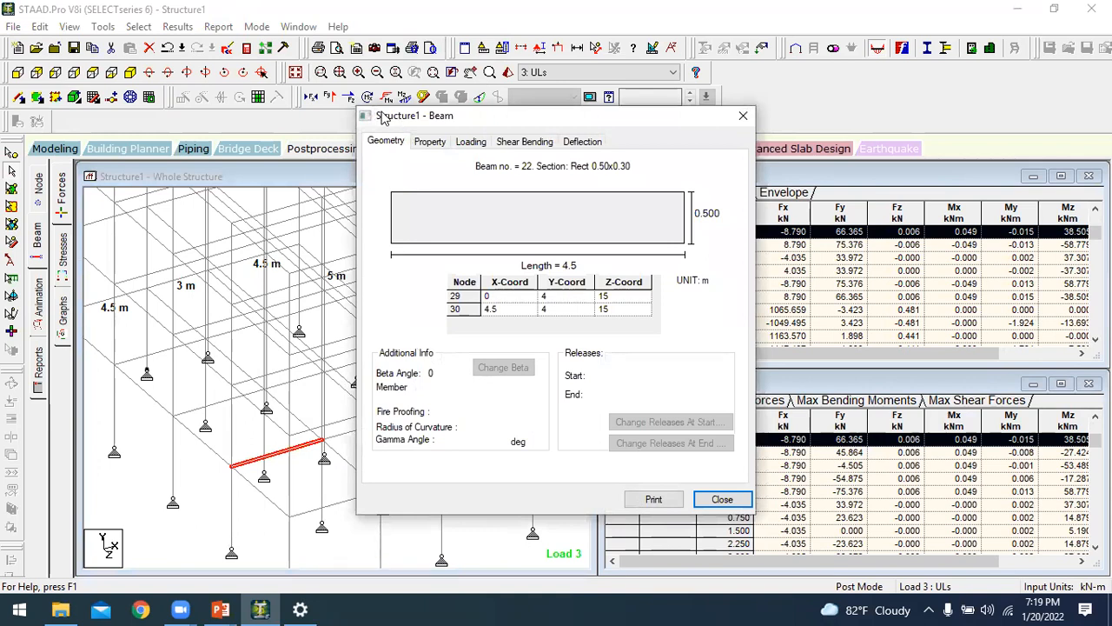
pyautogui.moveTo(383, 117); pyautogui.dragTo(103, 70)
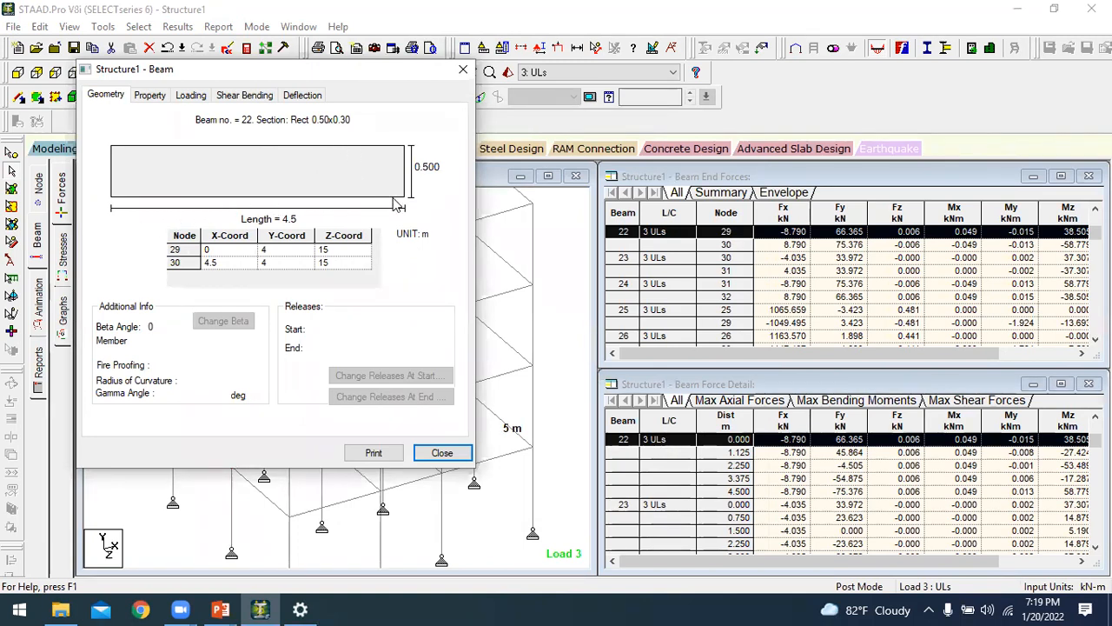
# - Review beam 22's section and material properties and the available material options, keeping CONCRETE
pyautogui.click(150, 97)
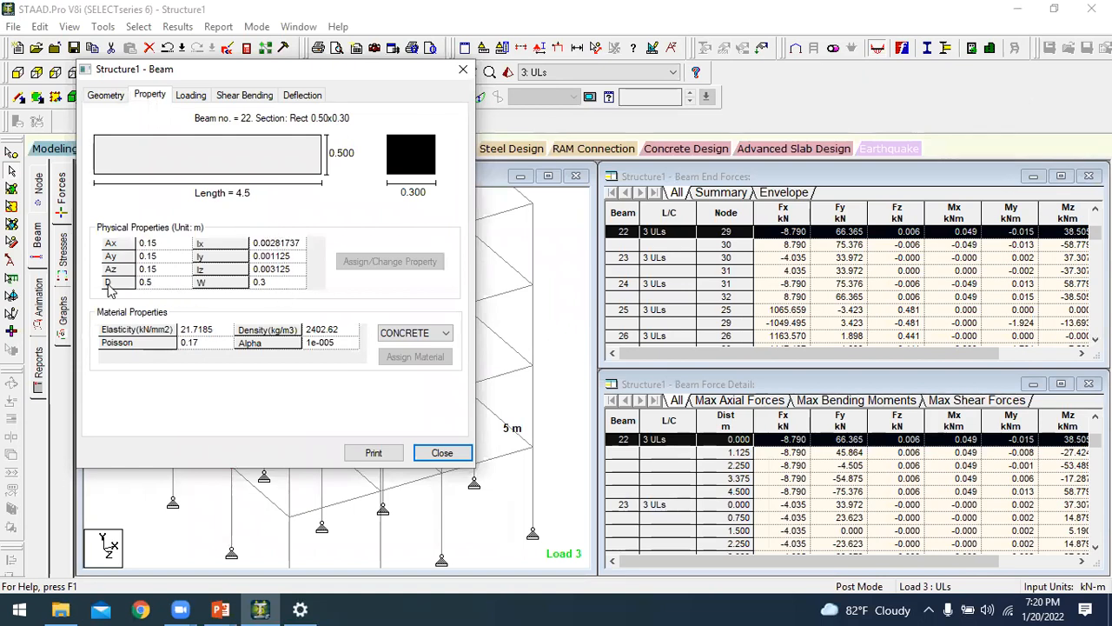
pyautogui.click(217, 344)
pyautogui.click(412, 334)
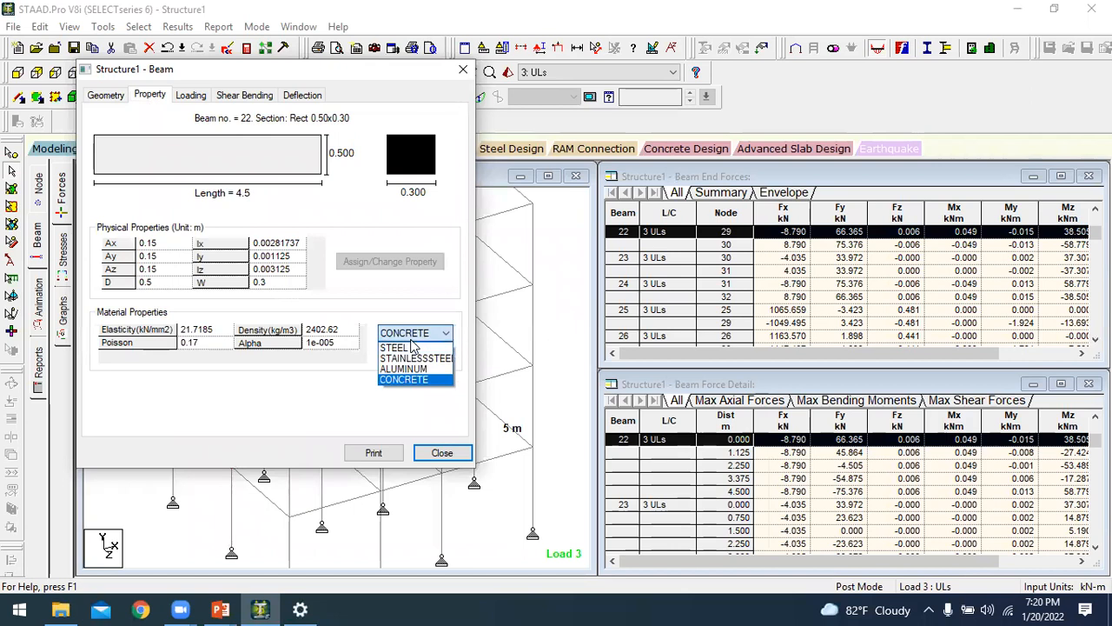
pyautogui.click(411, 338)
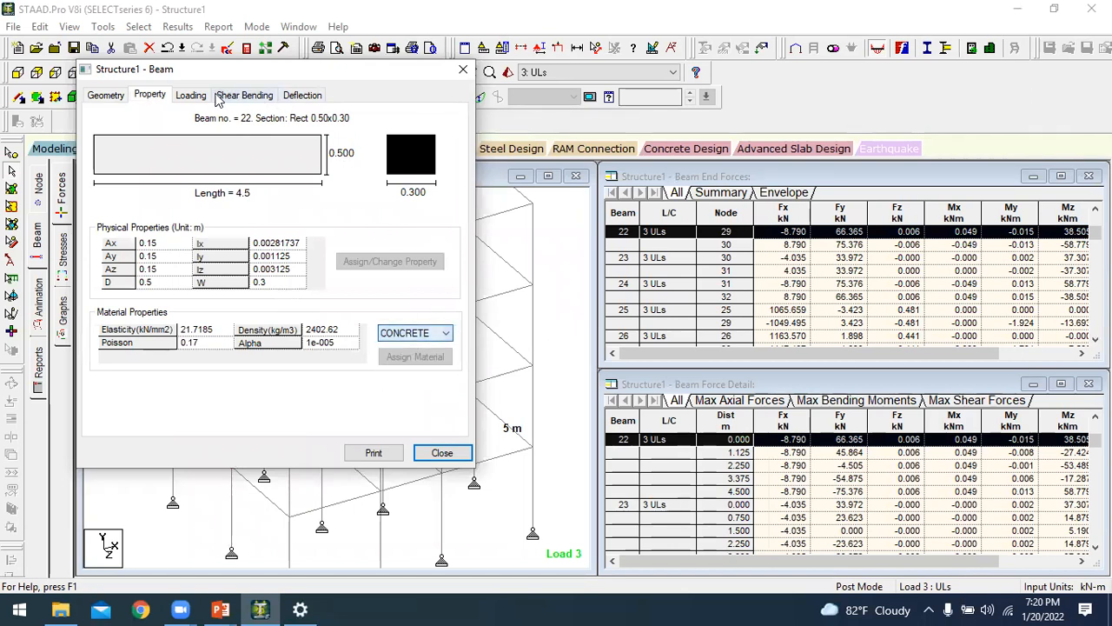
# - Check the loading on beam 22 for load cases 1:DL and 2:LL
pyautogui.click(185, 98)
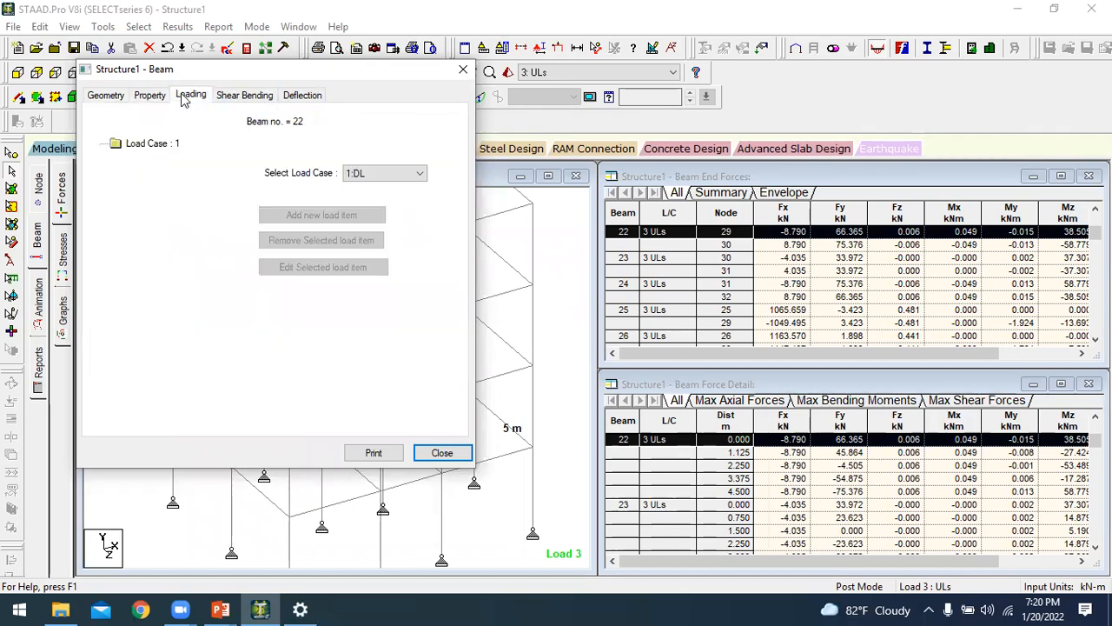
pyautogui.click(380, 178)
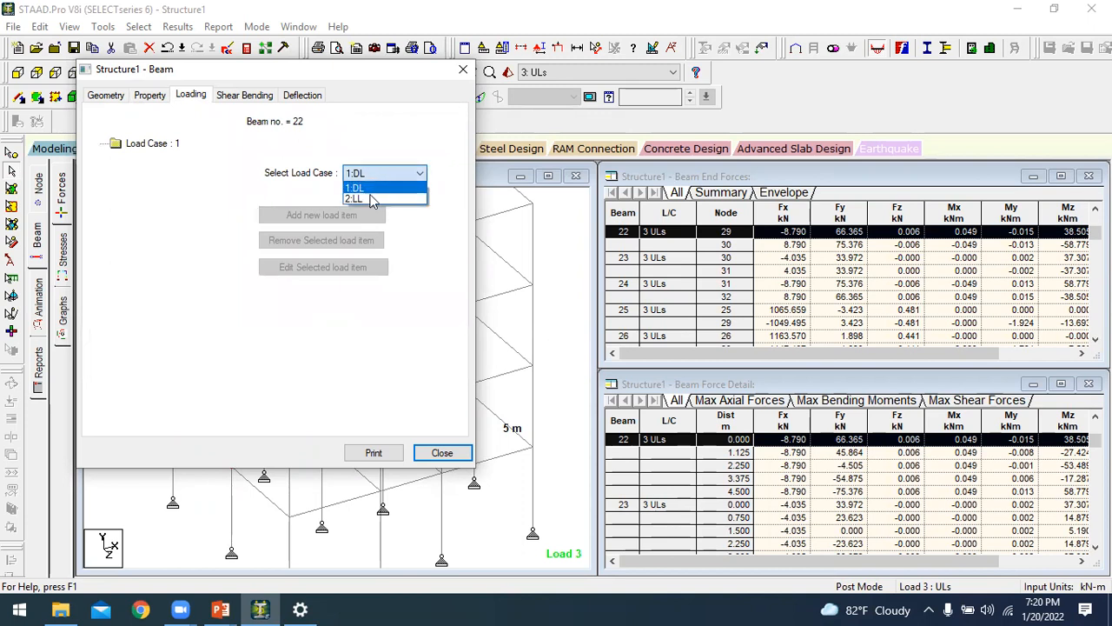
pyautogui.click(376, 192)
pyautogui.click(374, 175)
# - Display beam 22's Bending-Z diagram and compare load cases 1:DL, 2:LL and 3:ULs
pyautogui.click(245, 98)
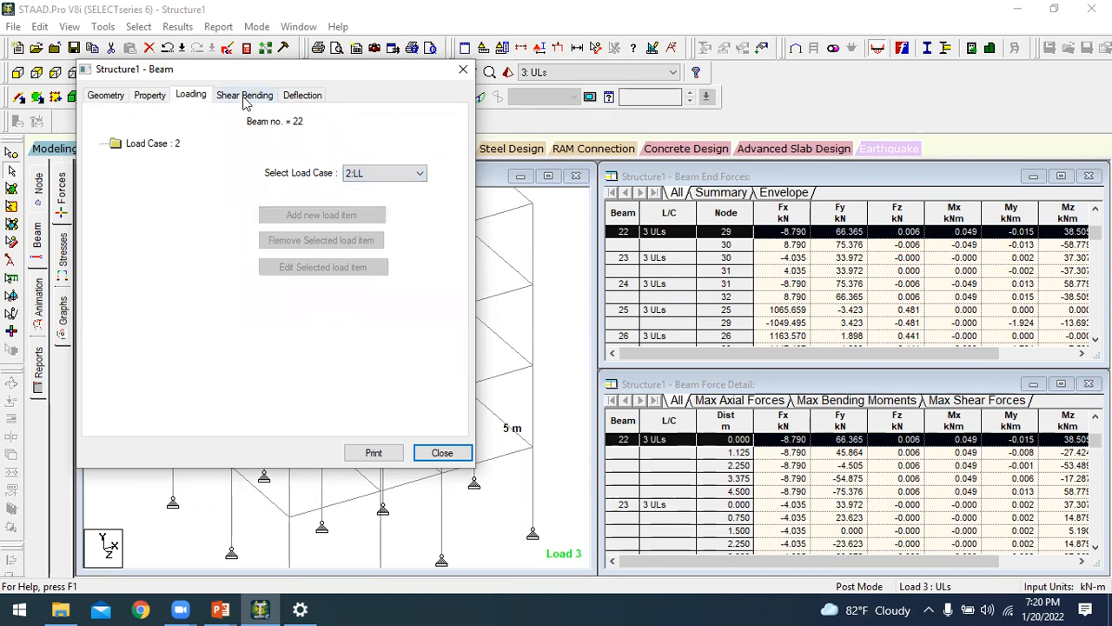
pyautogui.click(245, 98)
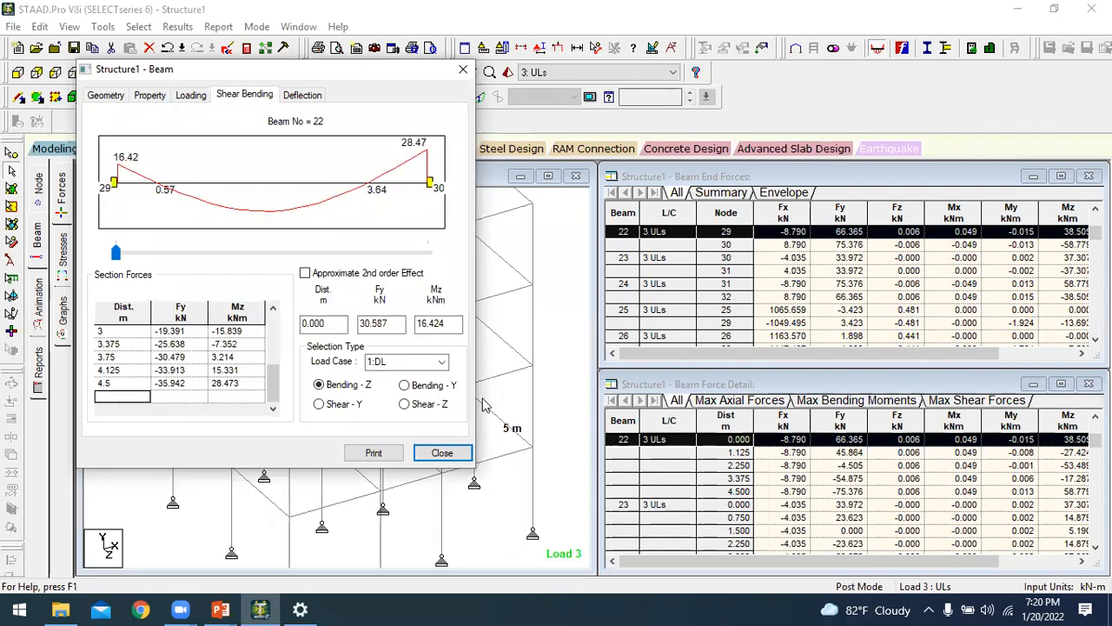
pyautogui.click(443, 362)
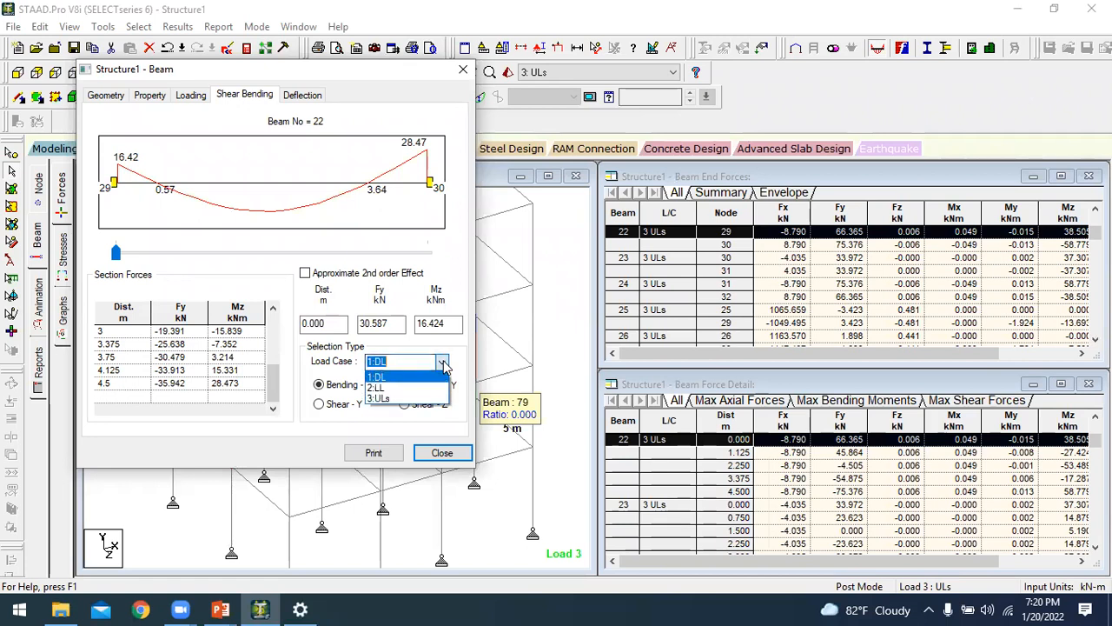
pyautogui.click(378, 389)
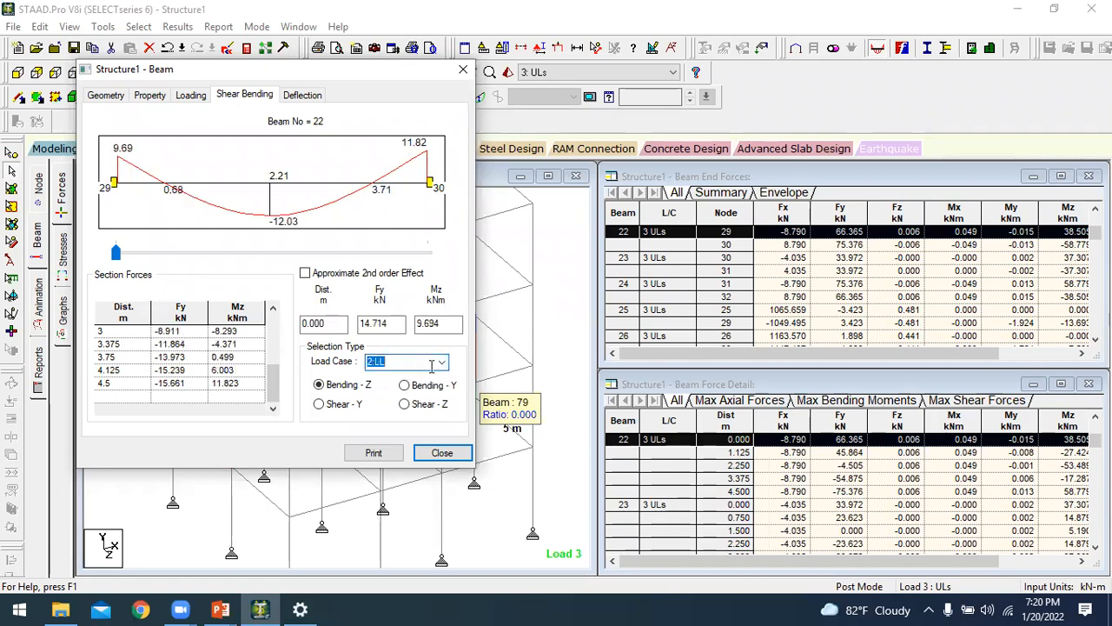
pyautogui.click(442, 364)
pyautogui.click(380, 401)
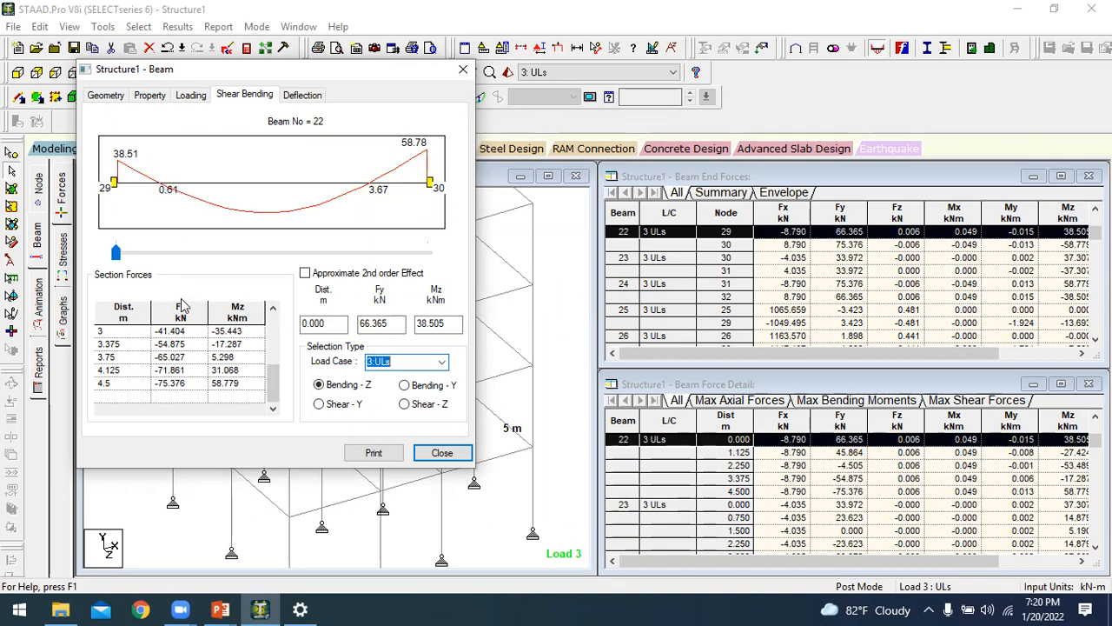
# - Examine the ULs shear and moment at several distances along beam 22 and turn on the approximate 2nd order effect
pyautogui.click(117, 257)
pyautogui.moveTo(117, 258); pyautogui.dragTo(157, 258)
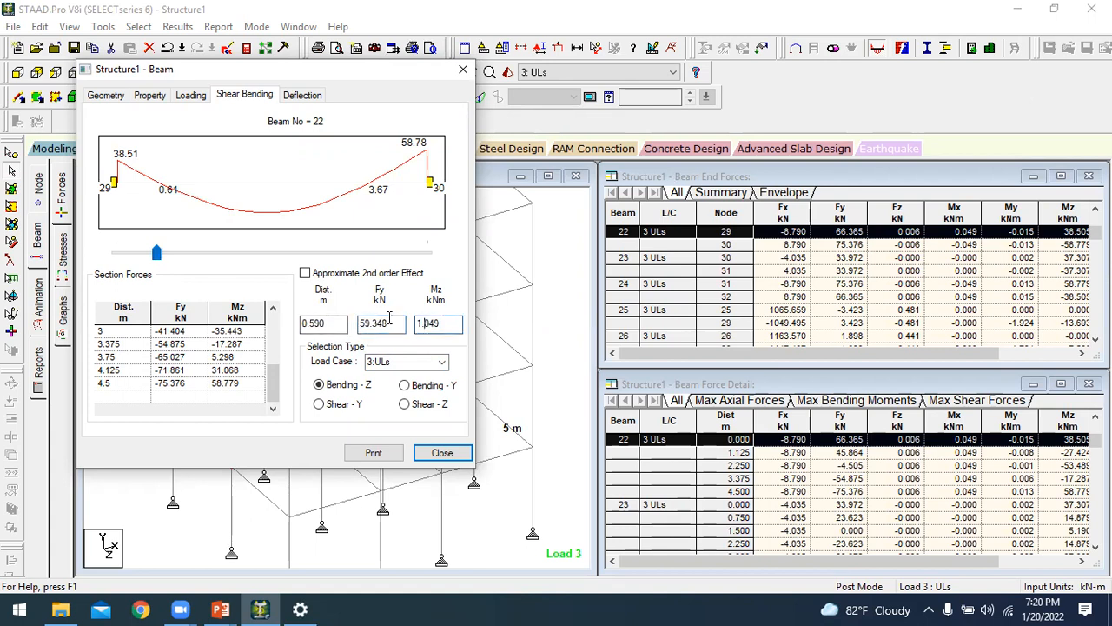
pyautogui.moveTo(156, 253); pyautogui.dragTo(292, 268)
pyautogui.click(347, 272)
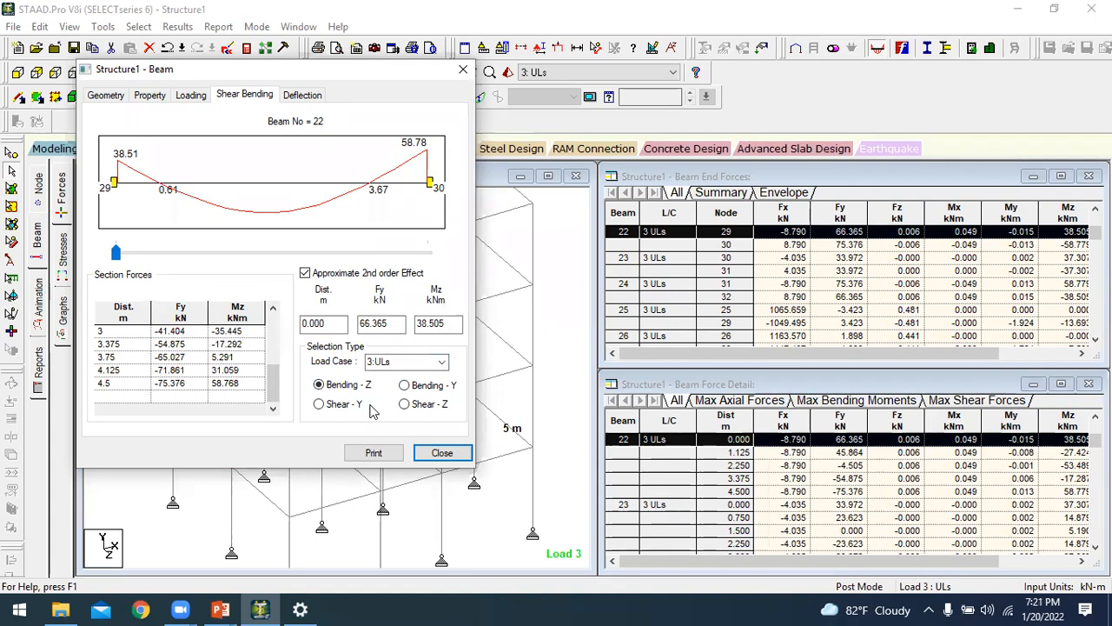
# - Display beam 22's Shear-Y diagram for load case 3:ULs and close its results
pyautogui.click(336, 406)
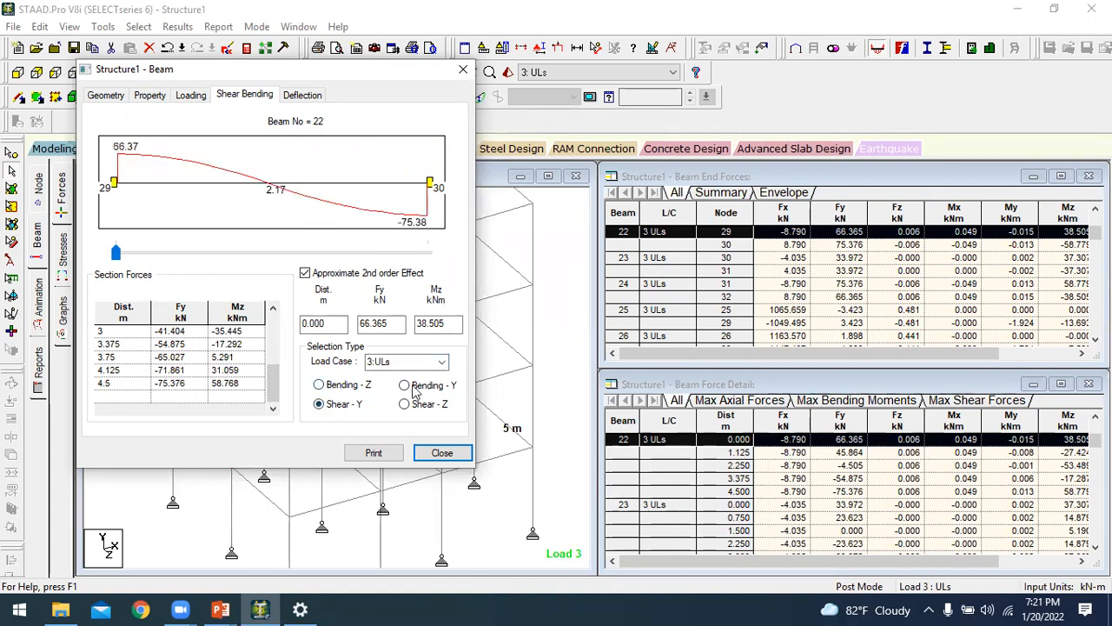
pyautogui.click(418, 461)
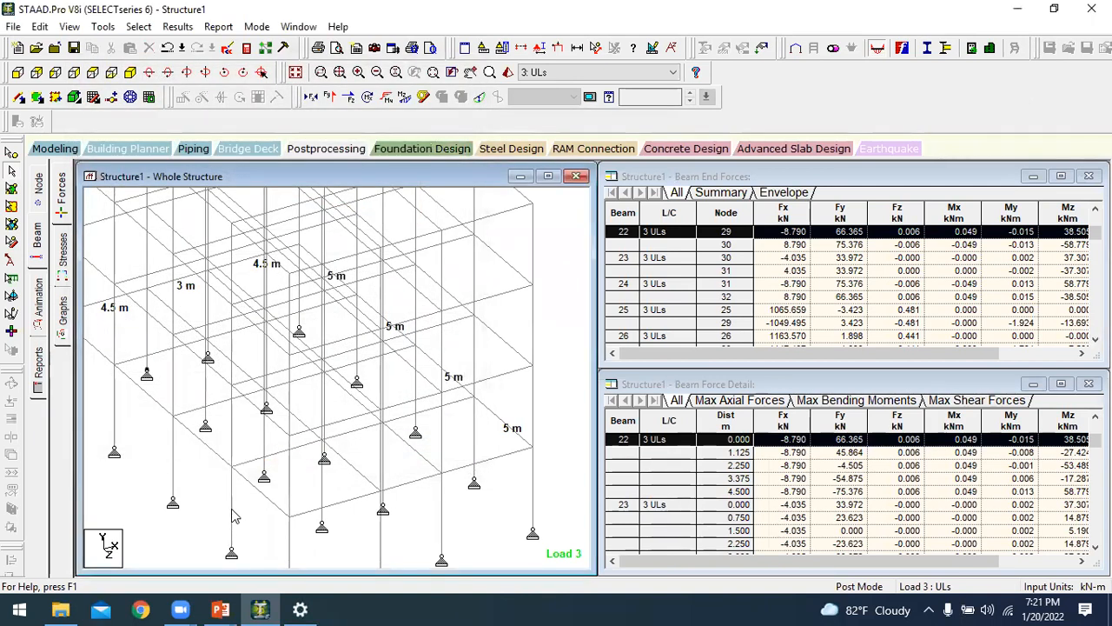
# - Inspect the geometry and the 1:DL Bending-Z diagram of corner ground-floor column 25
pyautogui.click(231, 512)
pyautogui.rightClick(231, 512)
pyautogui.click(297, 243)
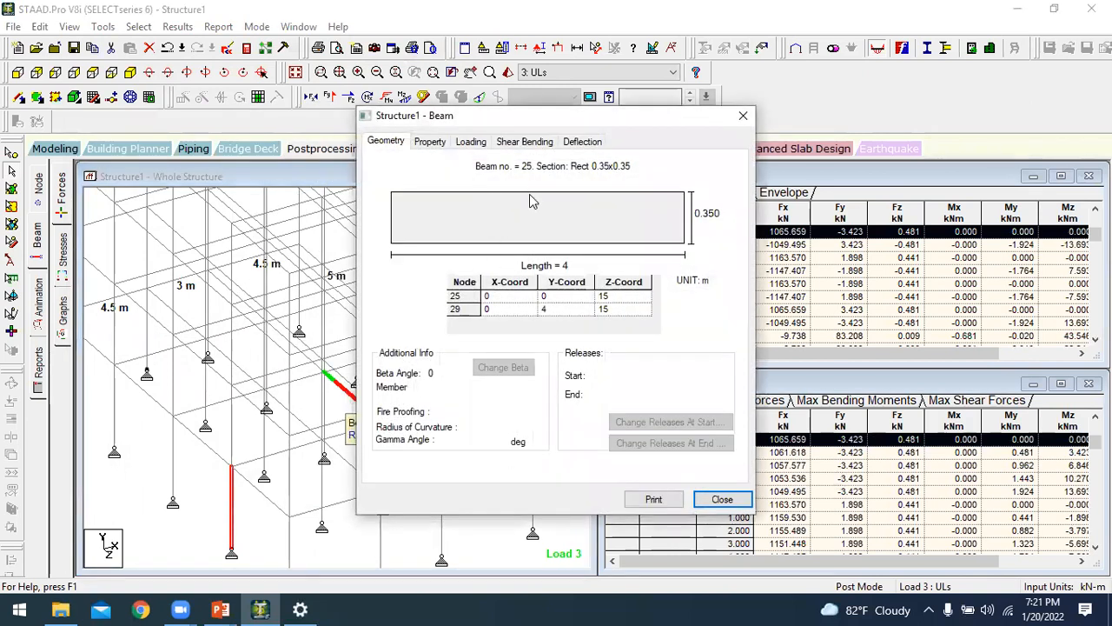
pyautogui.click(518, 145)
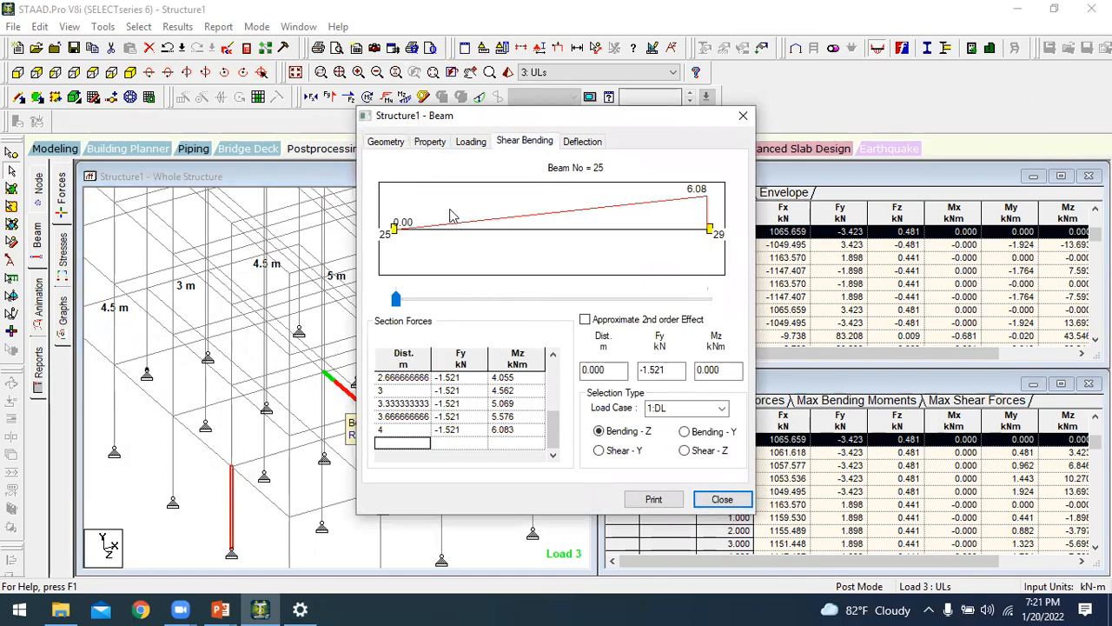
pyautogui.click(722, 499)
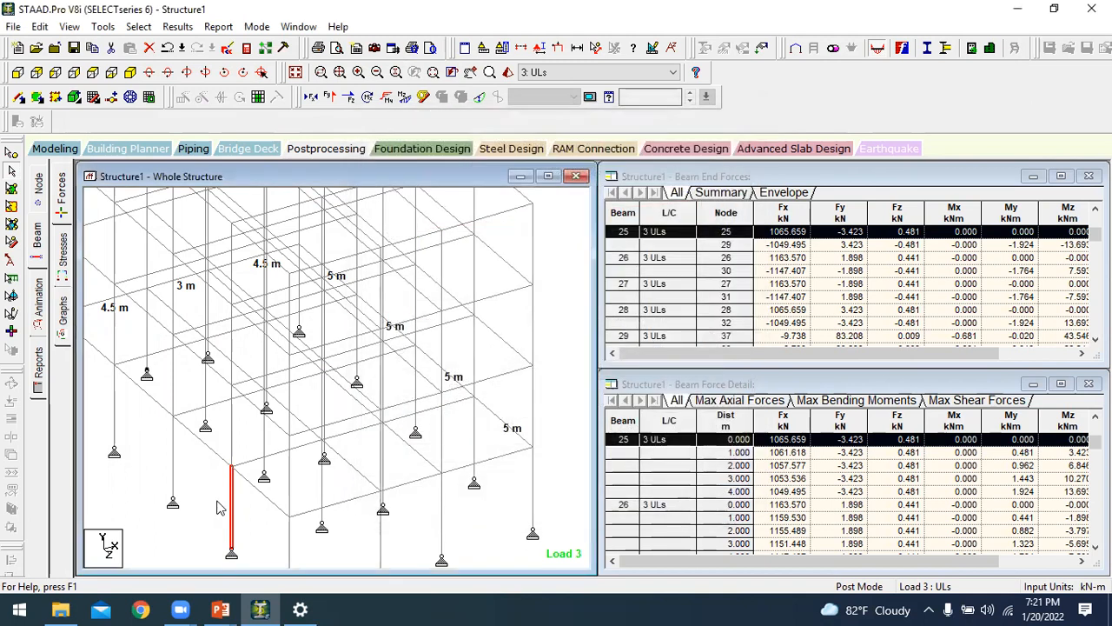
# - Display beam 22's global deflection for load case 1:DL in the X and Y directions
pyautogui.click(253, 463)
pyautogui.rightClick(261, 462)
pyautogui.click(193, 471)
pyautogui.rightClick(258, 462)
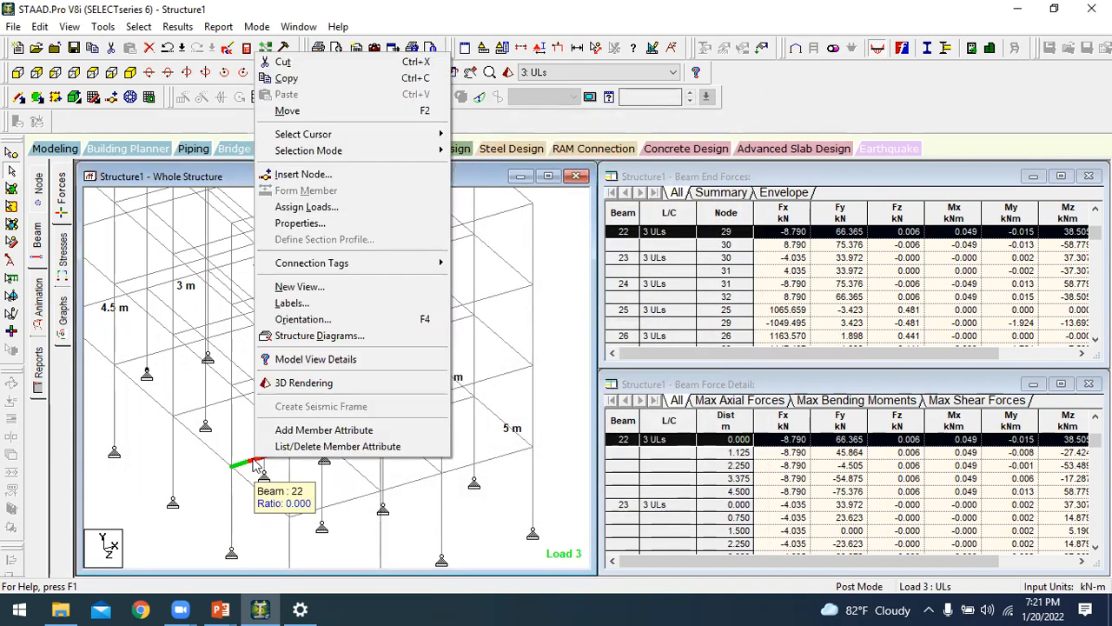
pyautogui.click(248, 464)
pyautogui.rightClick(247, 464)
pyautogui.doubleClick(313, 446)
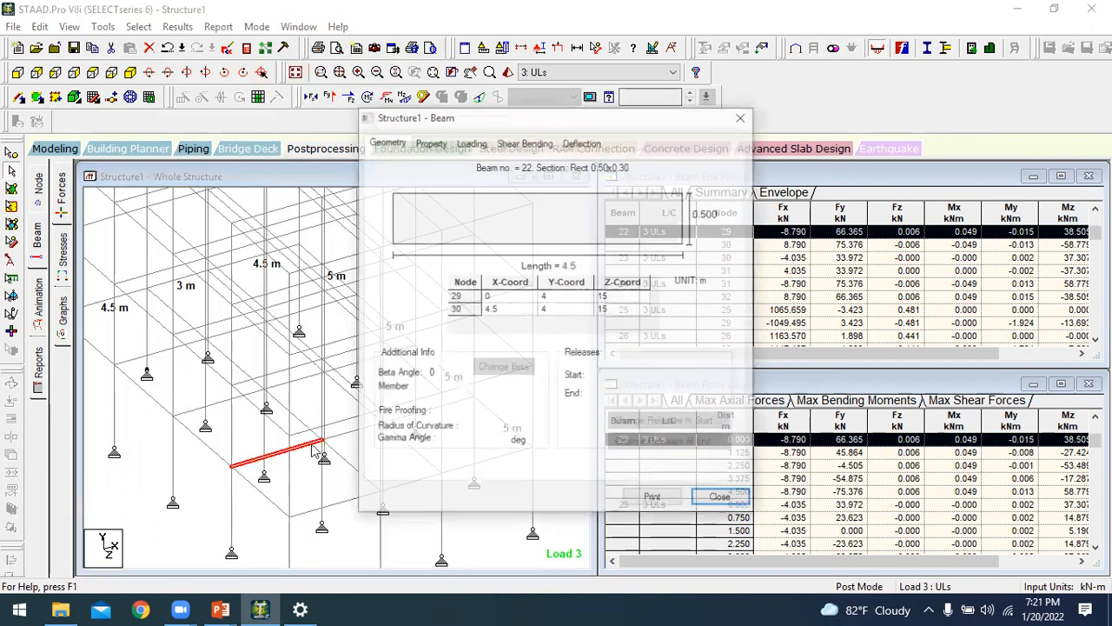
pyautogui.click(584, 142)
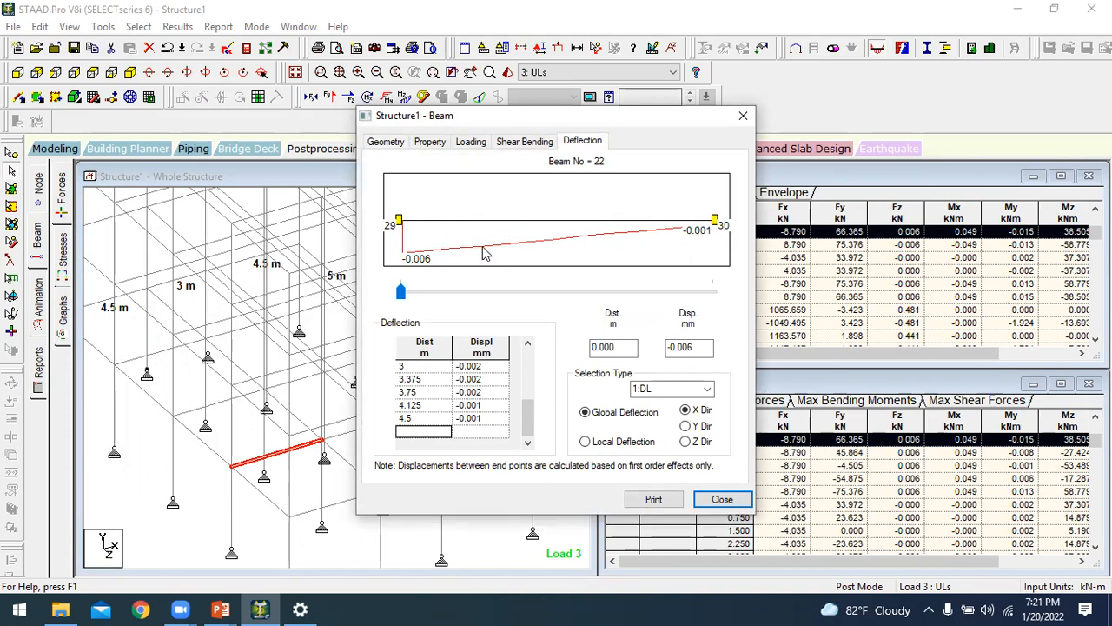
pyautogui.click(707, 389)
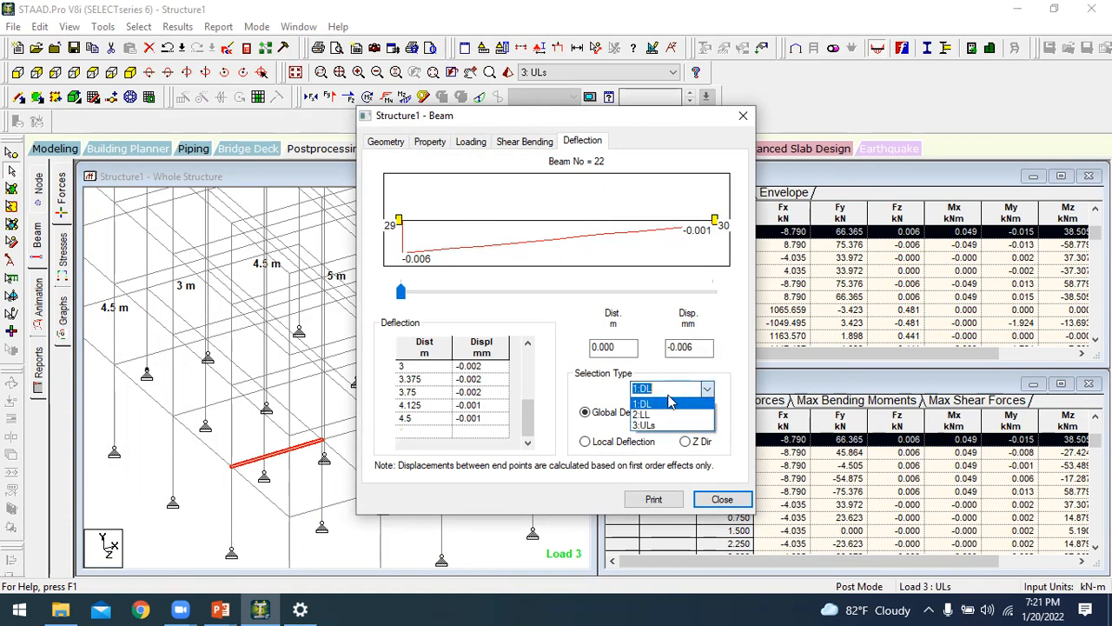
pyautogui.click(664, 402)
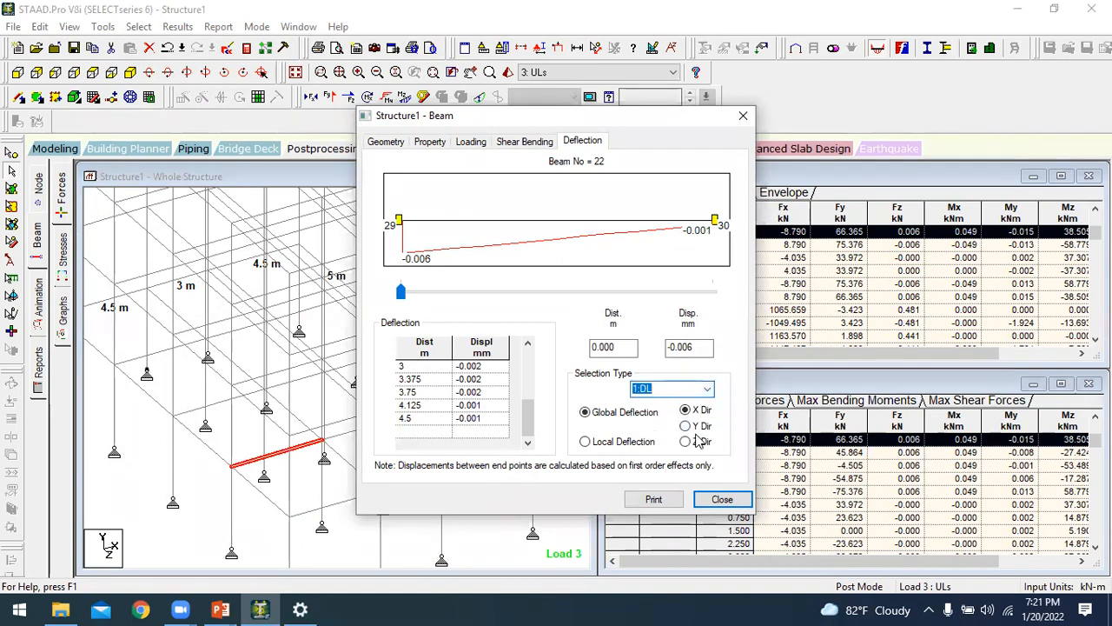
pyautogui.click(694, 425)
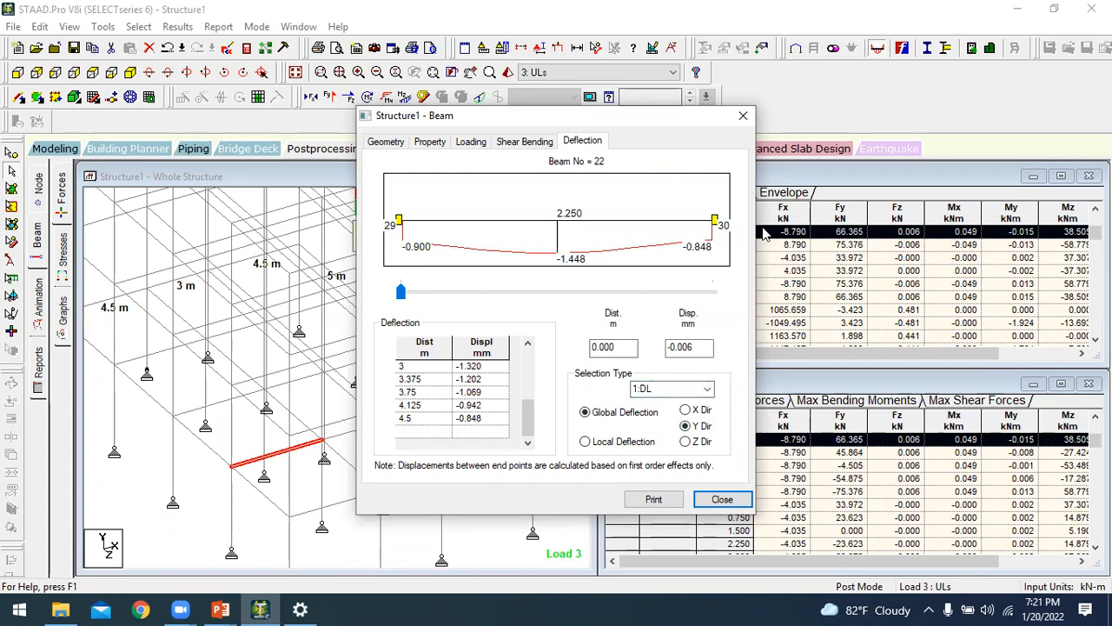
# - Compare beam 22's global Y deflection for load cases 2:LL and 3:ULs, and close its results
pyautogui.click(706, 388)
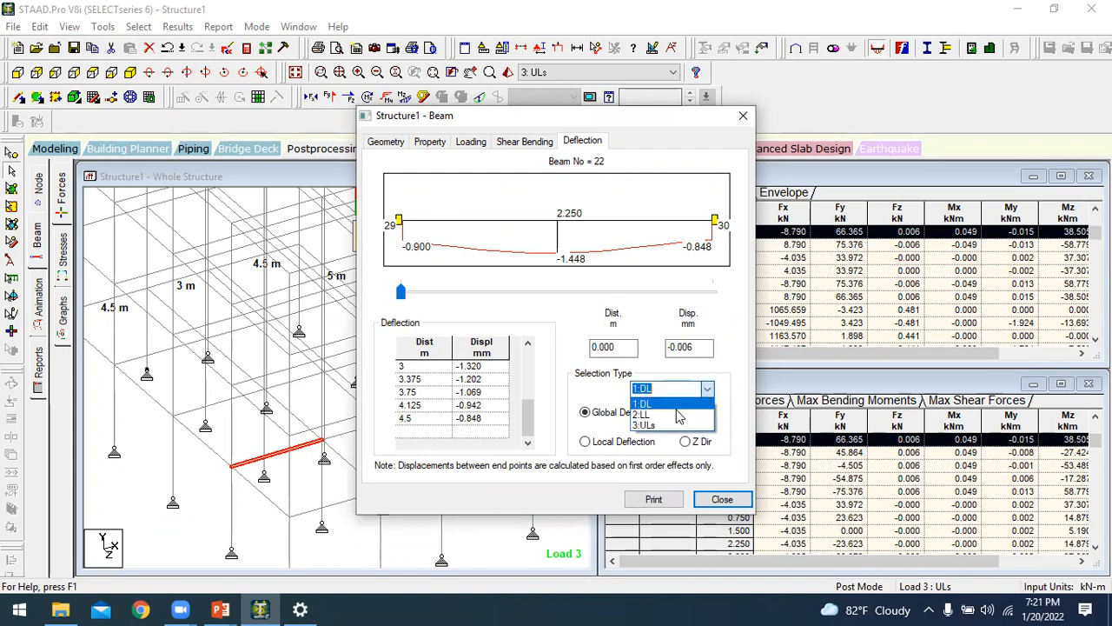
pyautogui.click(681, 415)
pyautogui.click(709, 389)
pyautogui.click(647, 426)
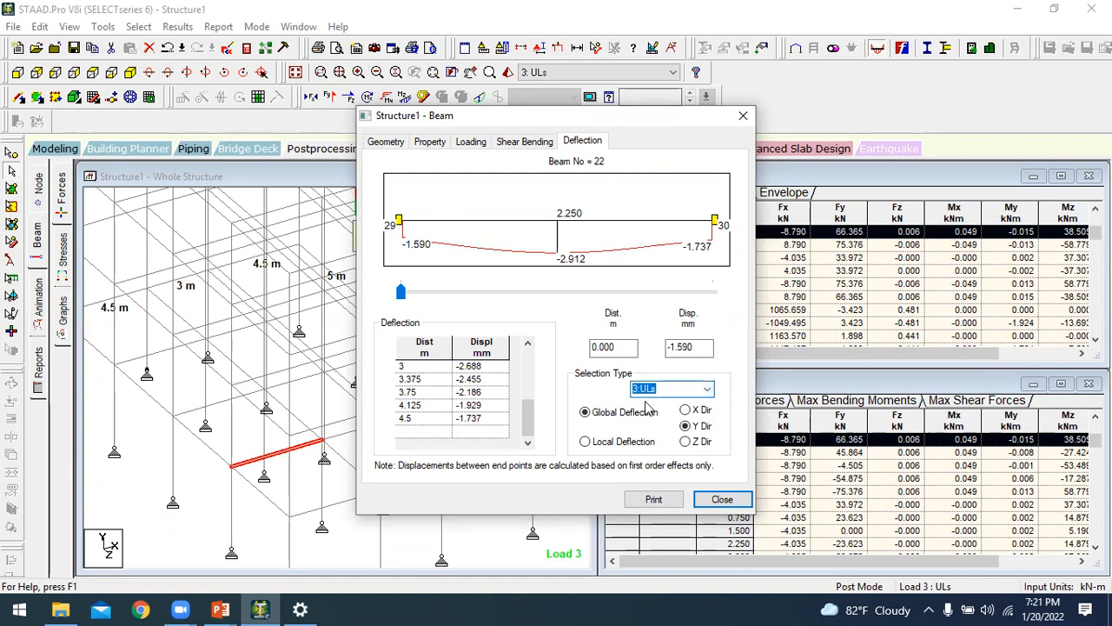
pyautogui.click(722, 499)
# - Show the Bending Z diagrams on the whole structure and the summary of the beam end forces
pyautogui.click(355, 511)
pyautogui.scroll(-3, 377, 477)
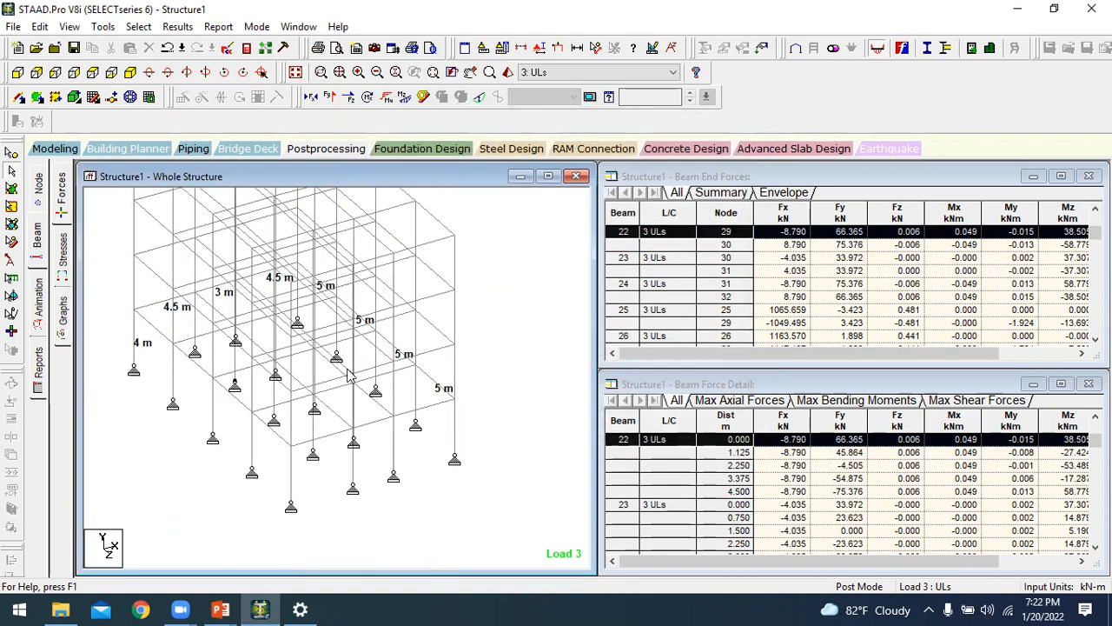
pyautogui.scroll(-1, 347, 374)
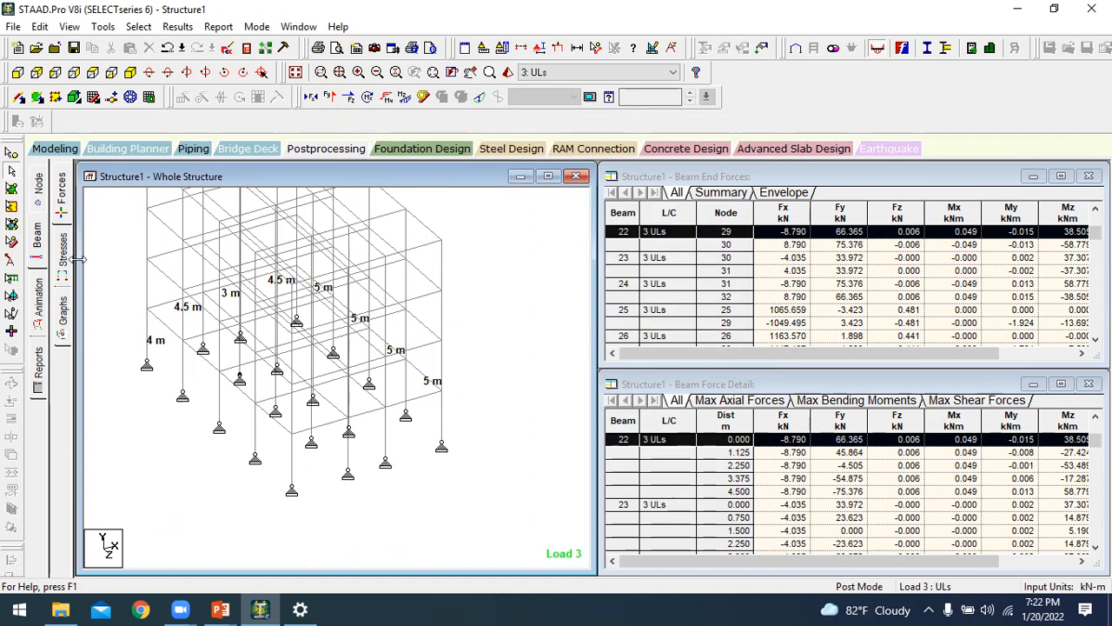
pyautogui.click(38, 243)
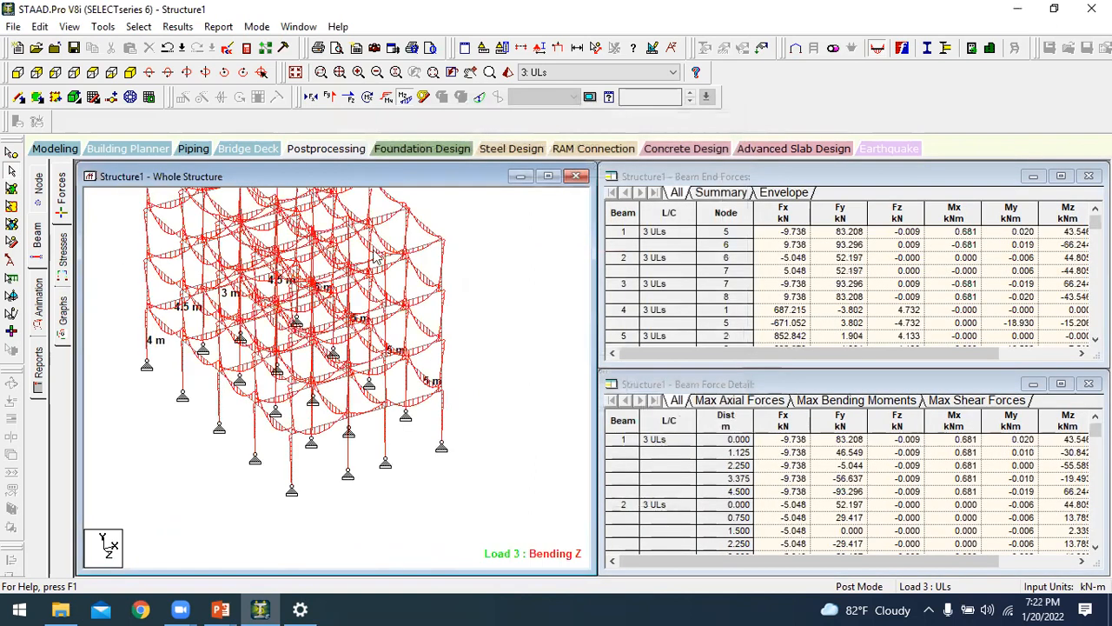
pyautogui.click(709, 193)
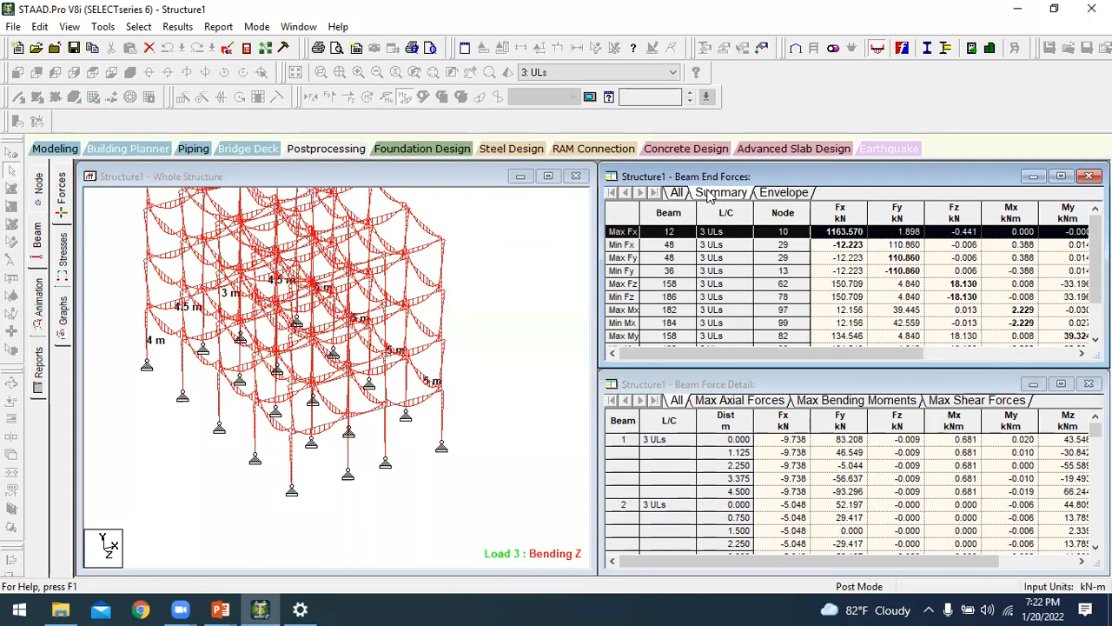
# - Locate in the model the members with the maximum and minimum Fx and Fy from the end forces summary
pyautogui.click(623, 231)
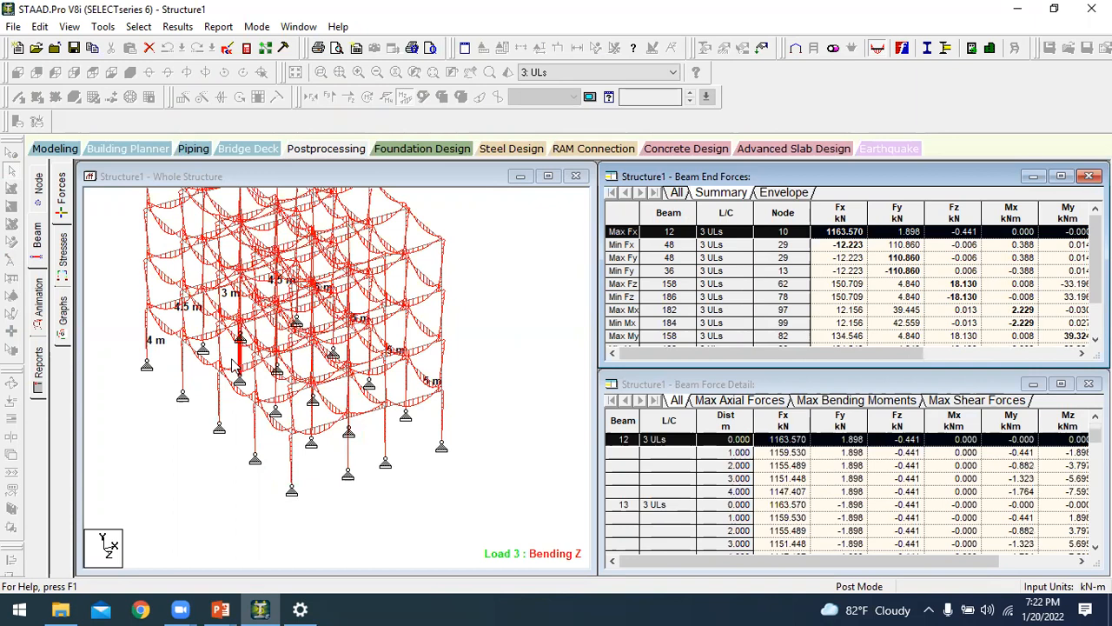
pyautogui.scroll(4, 233, 361)
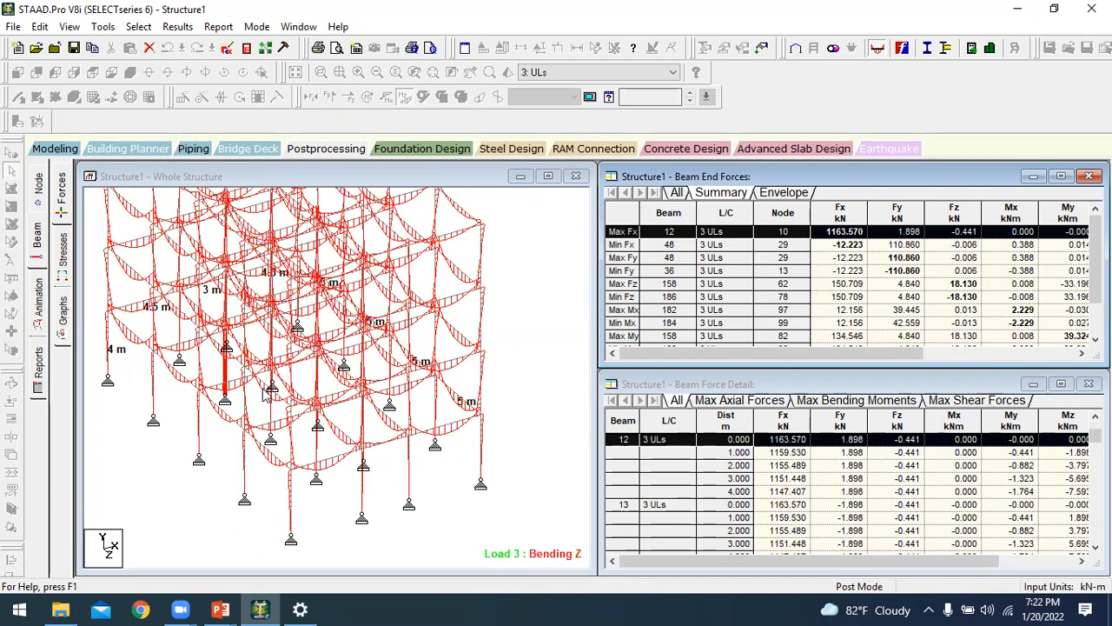
pyautogui.click(621, 245)
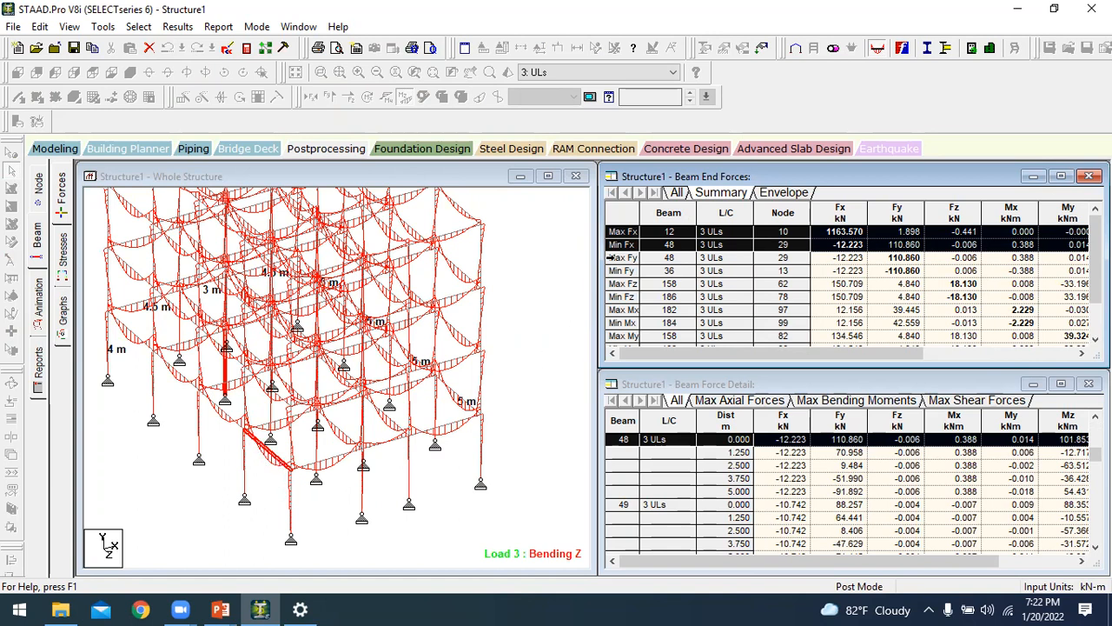
pyautogui.click(613, 246)
pyautogui.click(620, 232)
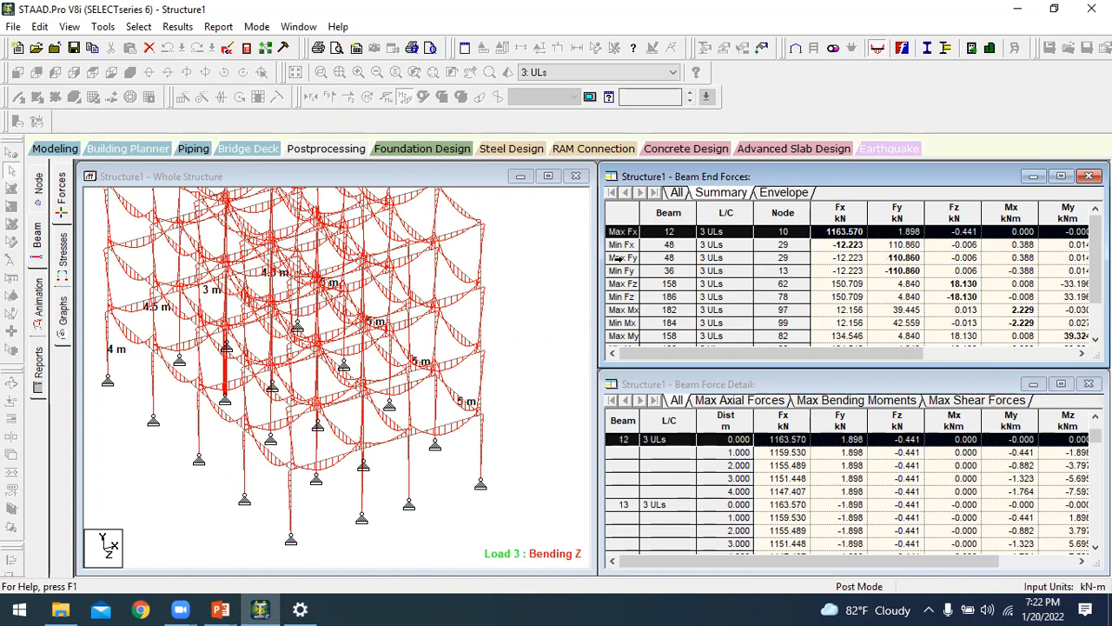
pyautogui.click(618, 259)
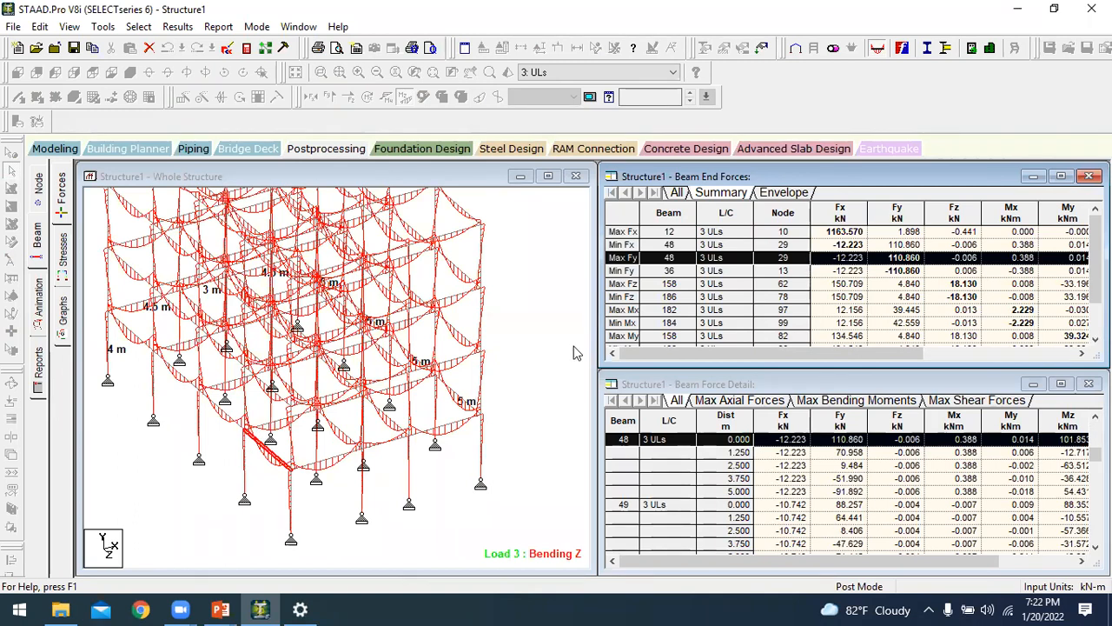
pyautogui.click(623, 270)
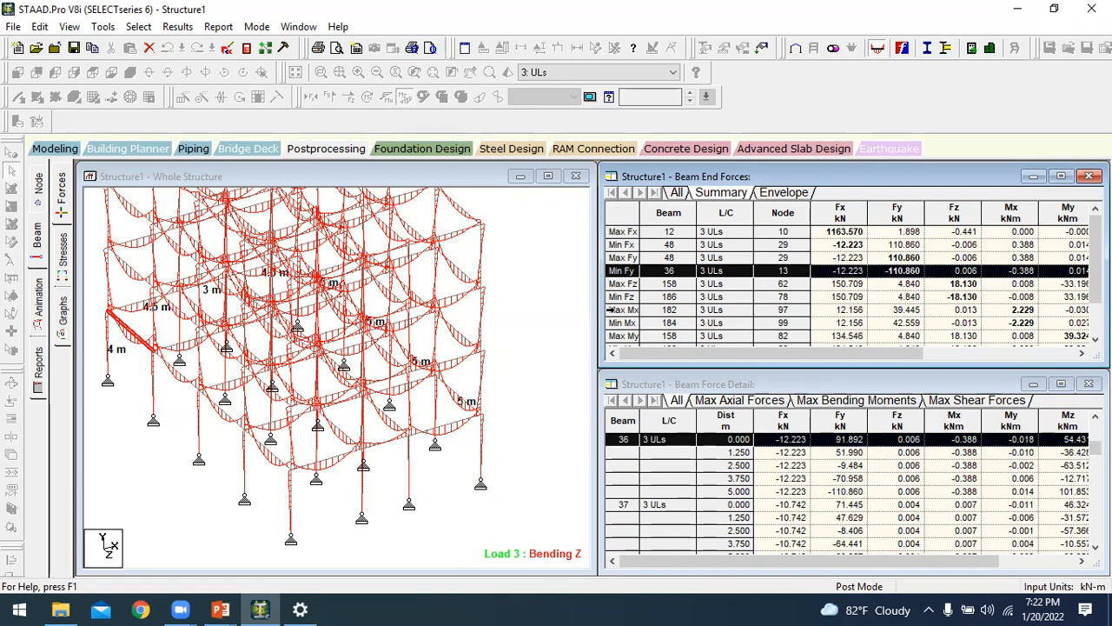
# - Locate in the model the columns with the maximum and minimum Fz from the end forces summary
pyautogui.click(619, 284)
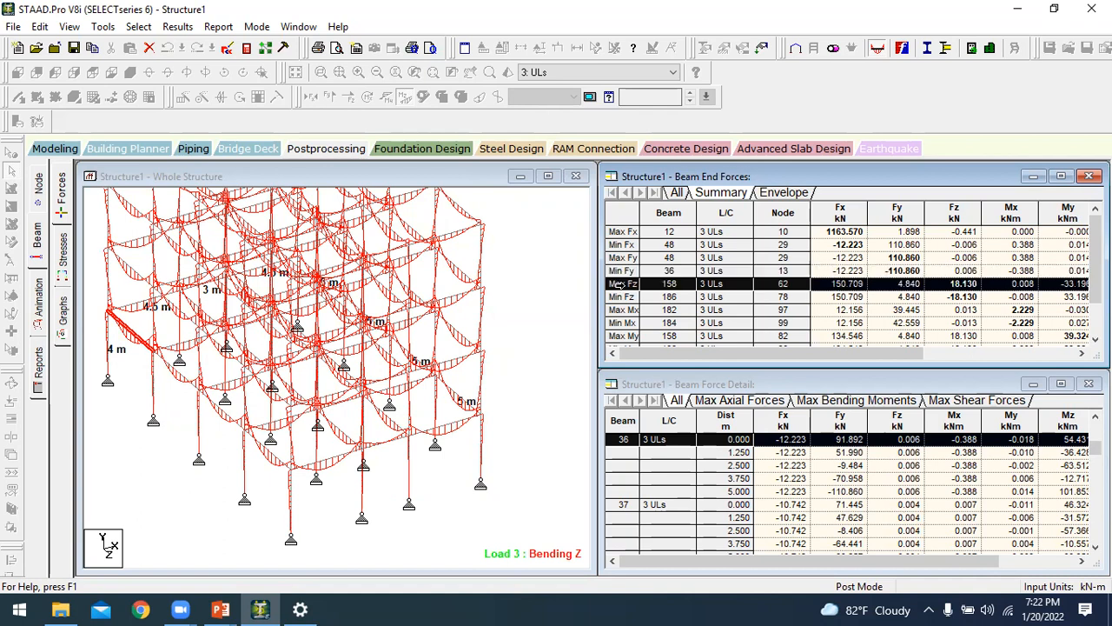
pyautogui.scroll(-1, 620, 284)
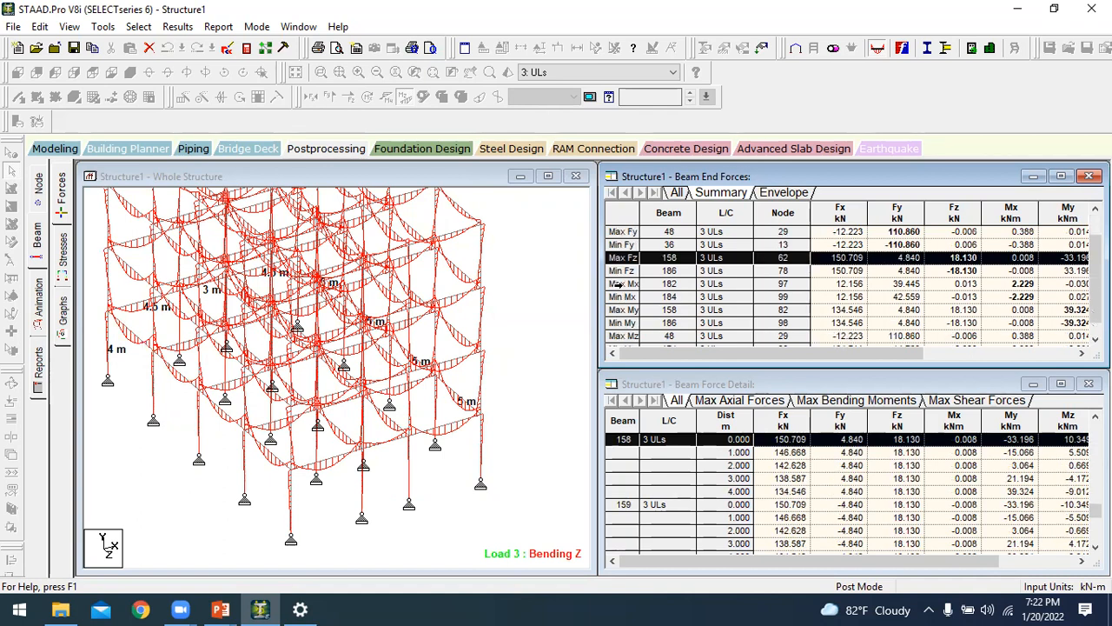
pyautogui.click(495, 379)
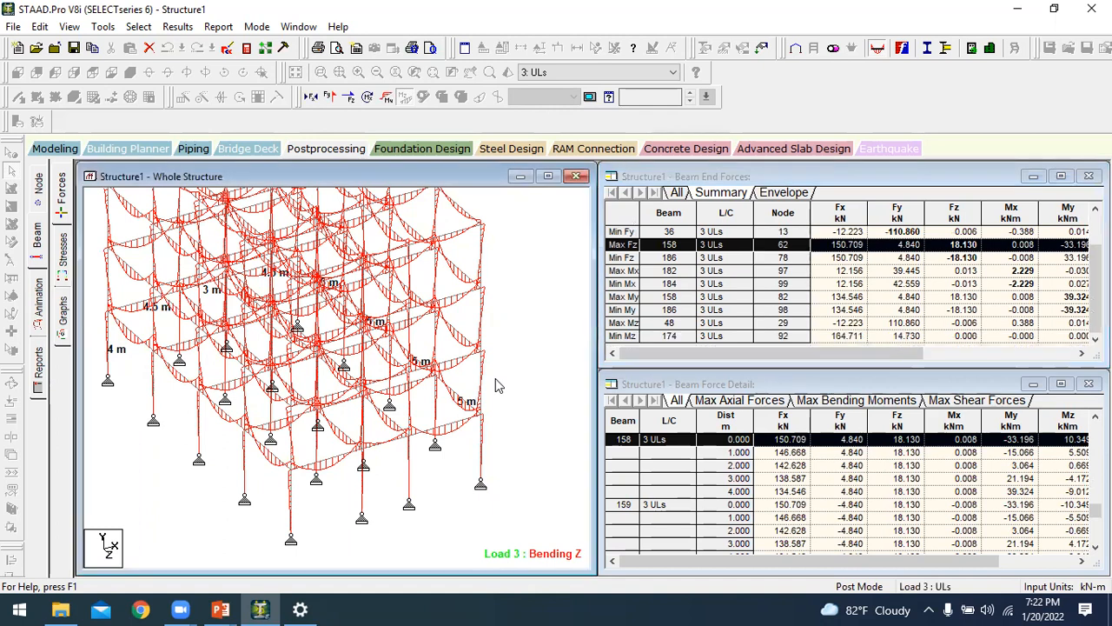
pyautogui.scroll(-2, 494, 377)
pyautogui.moveTo(435, 323); pyautogui.dragTo(368, 281, button='middle')
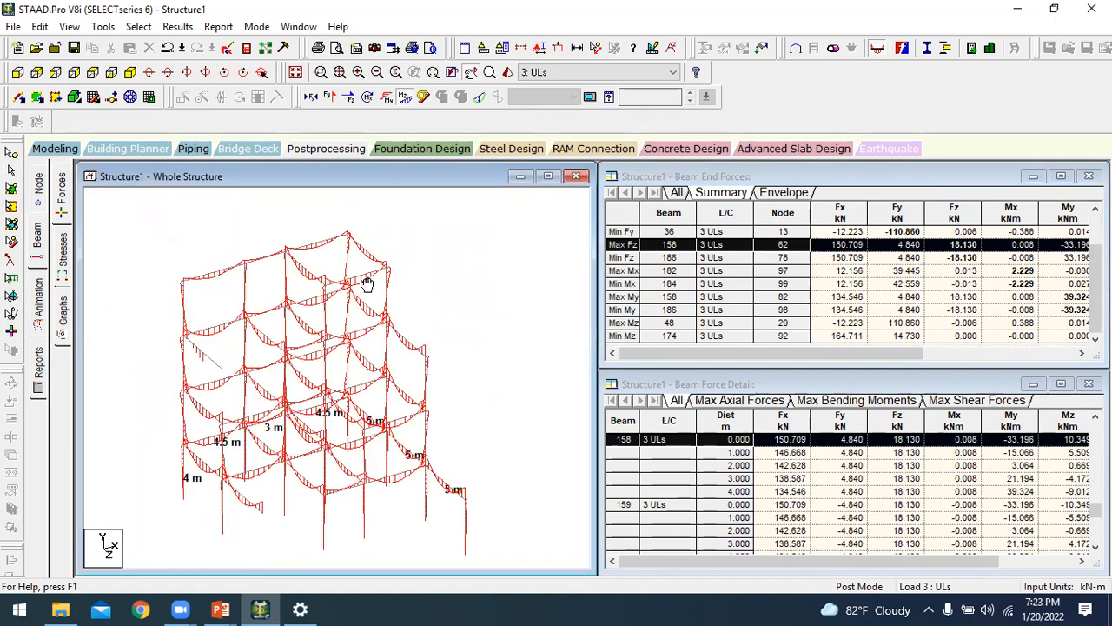
pyautogui.click(623, 244)
pyautogui.click(88, 468)
pyautogui.moveTo(197, 405); pyautogui.dragTo(217, 499, button='middle')
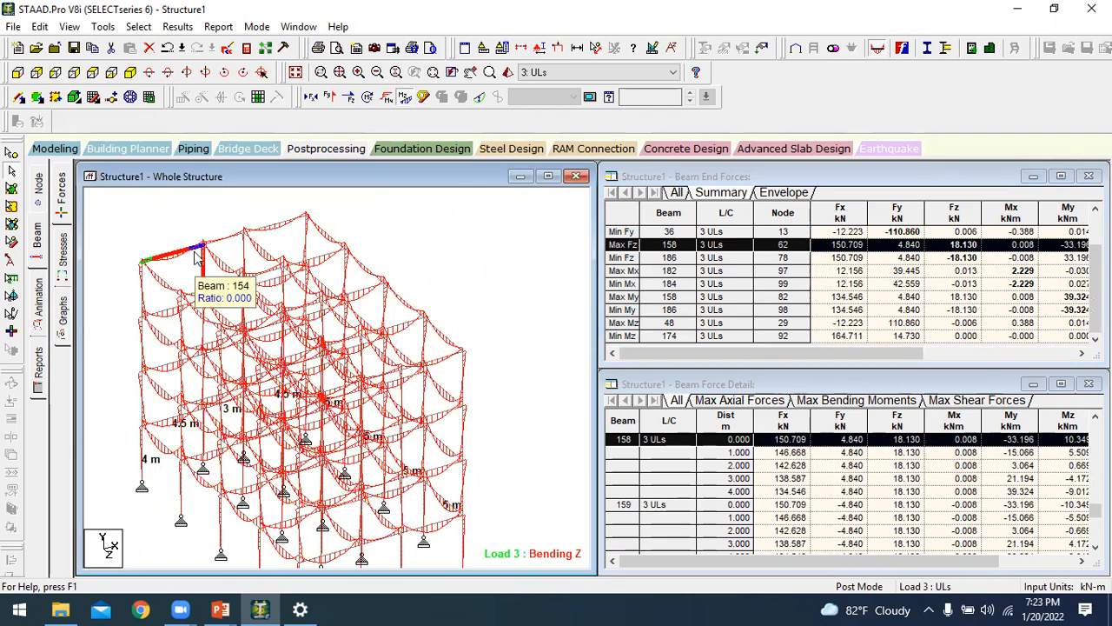
pyautogui.click(617, 258)
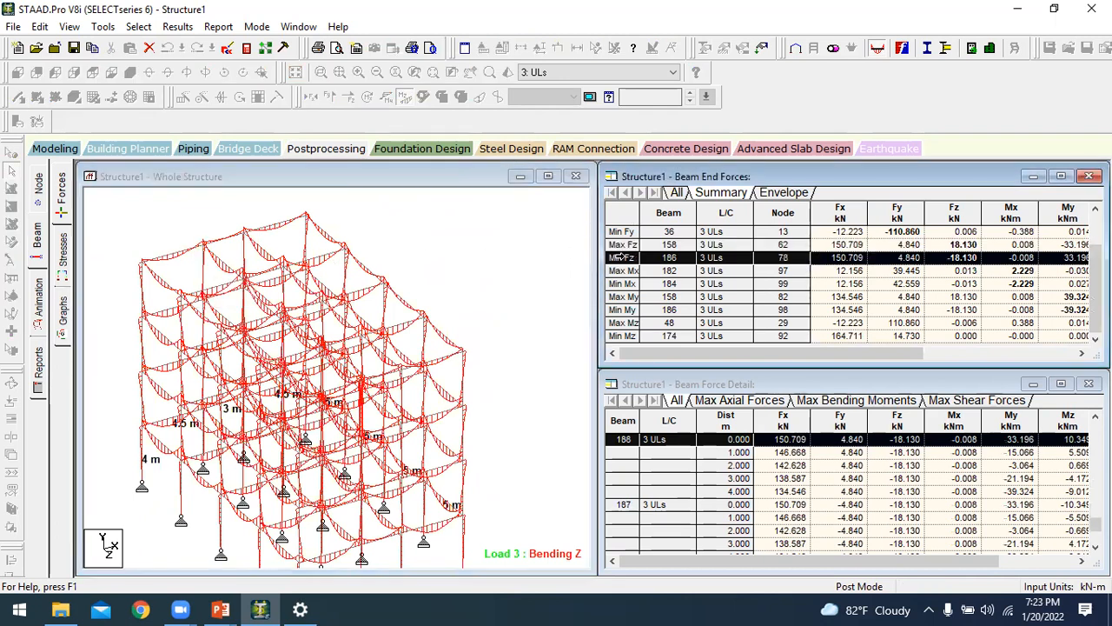
# - Locate in the model the beams with the maximum and minimum torsion Mx
pyautogui.click(612, 270)
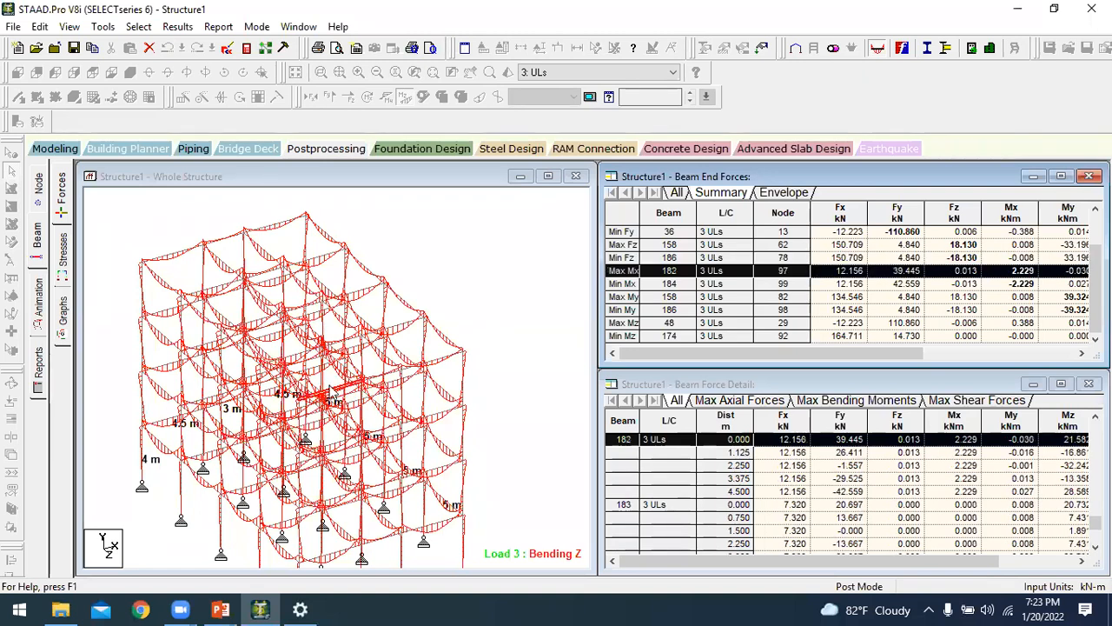
pyautogui.scroll(3, 326, 415)
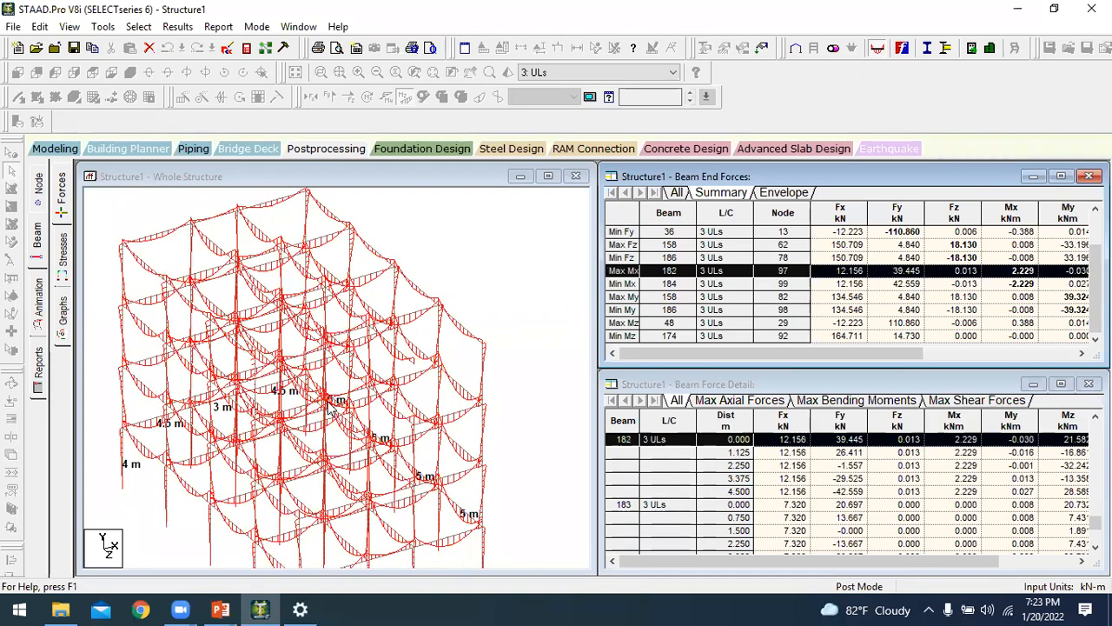
pyautogui.click(612, 283)
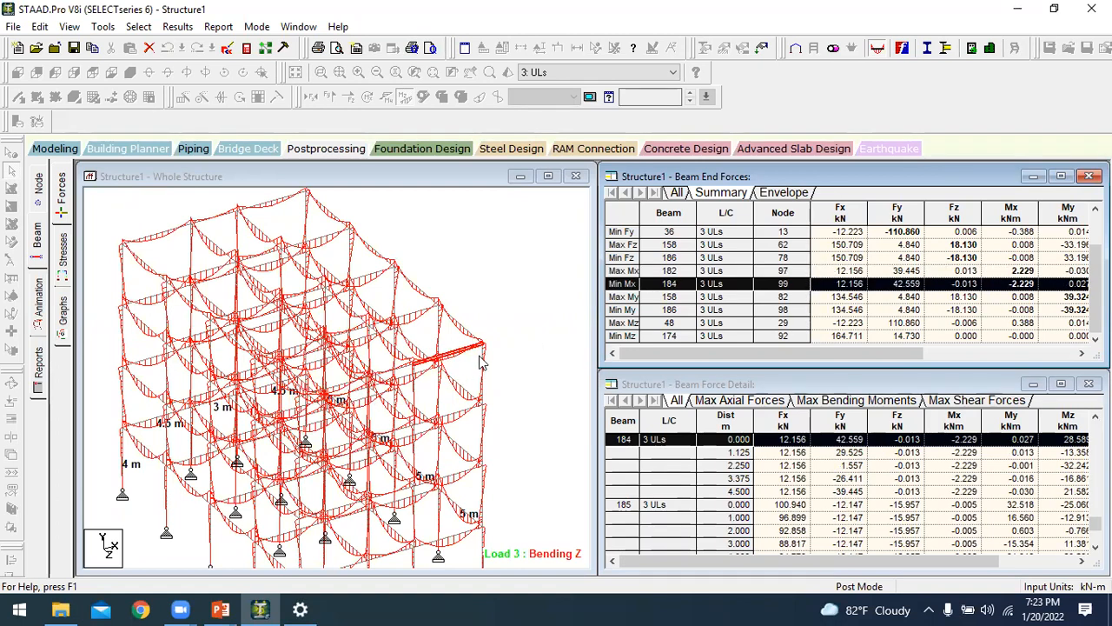
# - Locate in the model the members with the maximum and minimum My and the maximum Mz
pyautogui.click(612, 296)
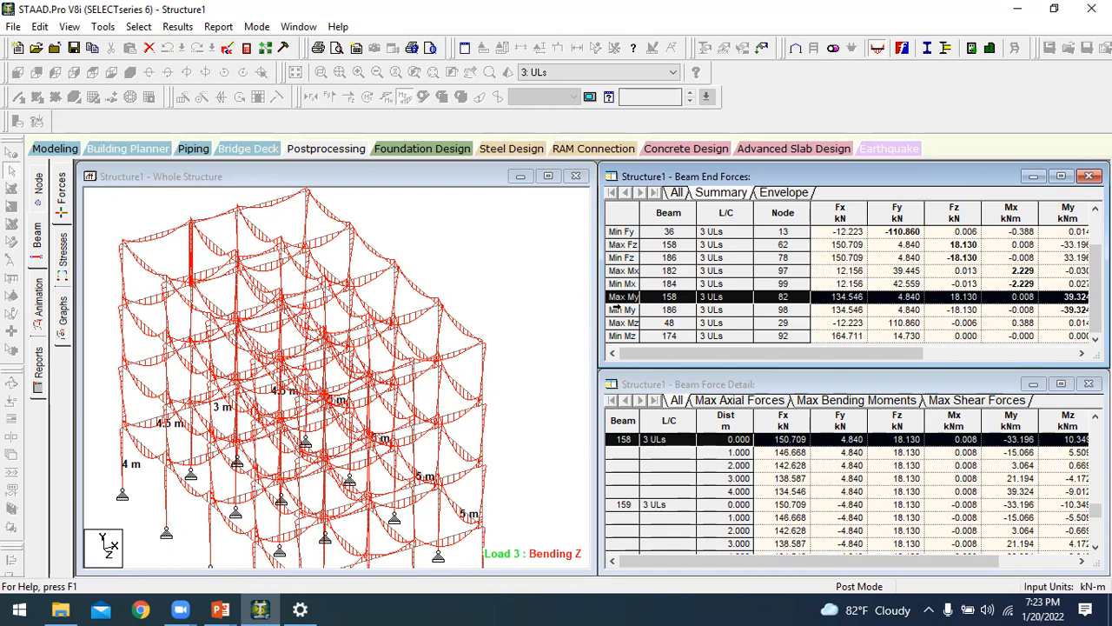
pyautogui.click(617, 310)
pyautogui.scroll(-2, 346, 340)
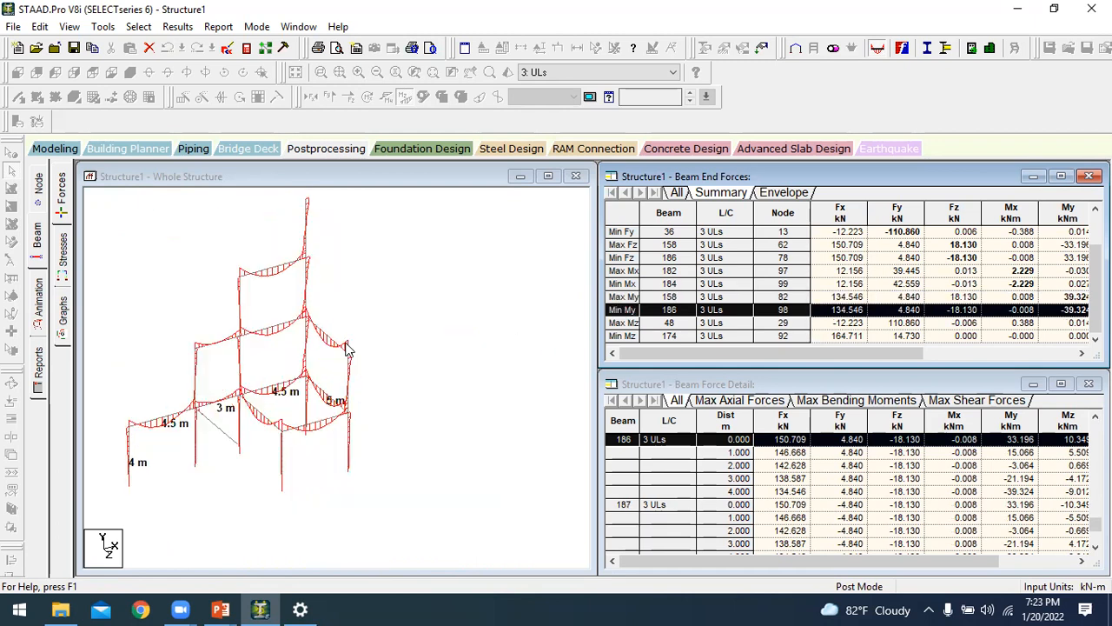
pyautogui.click(627, 323)
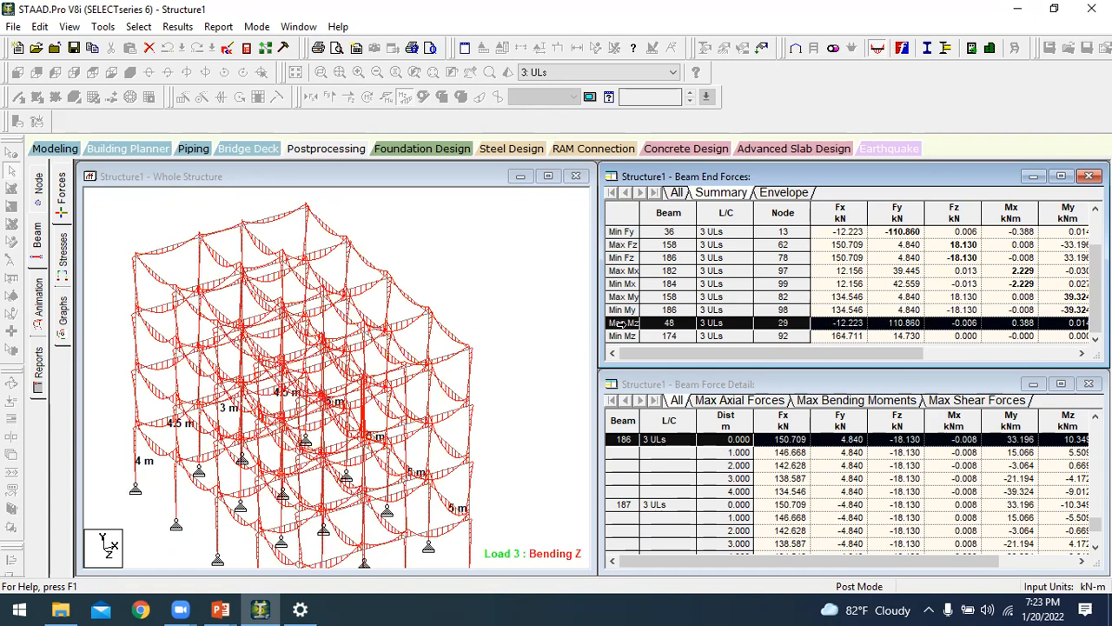
# - Locate in the model the members with the minimum Mz, My, Mx and Fz from the end forces summary
pyautogui.click(248, 400)
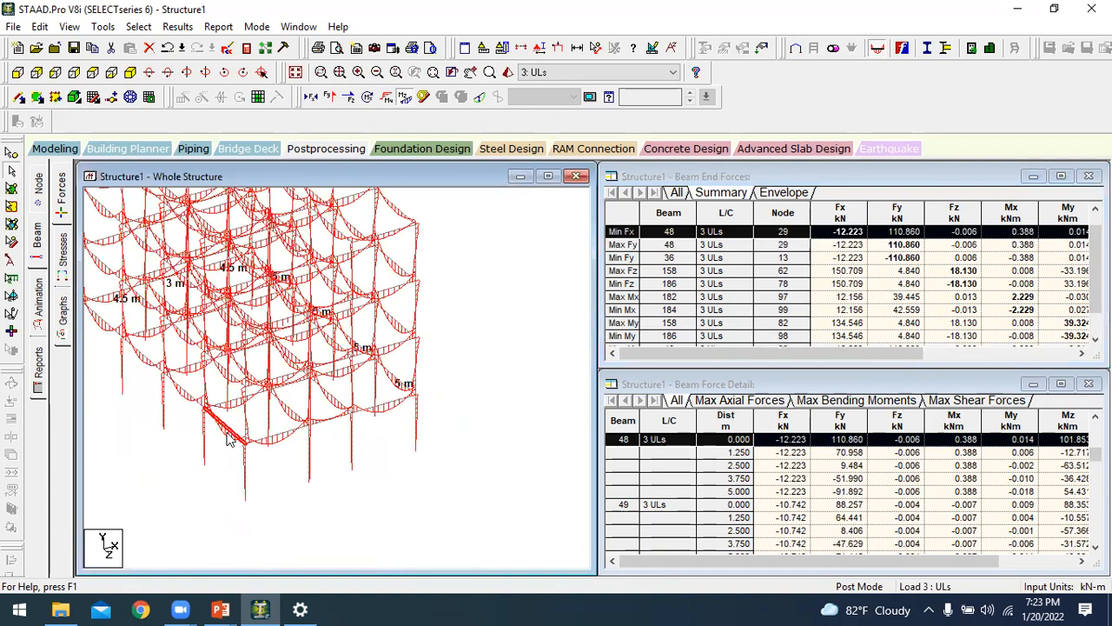
pyautogui.scroll(-1, 631, 295)
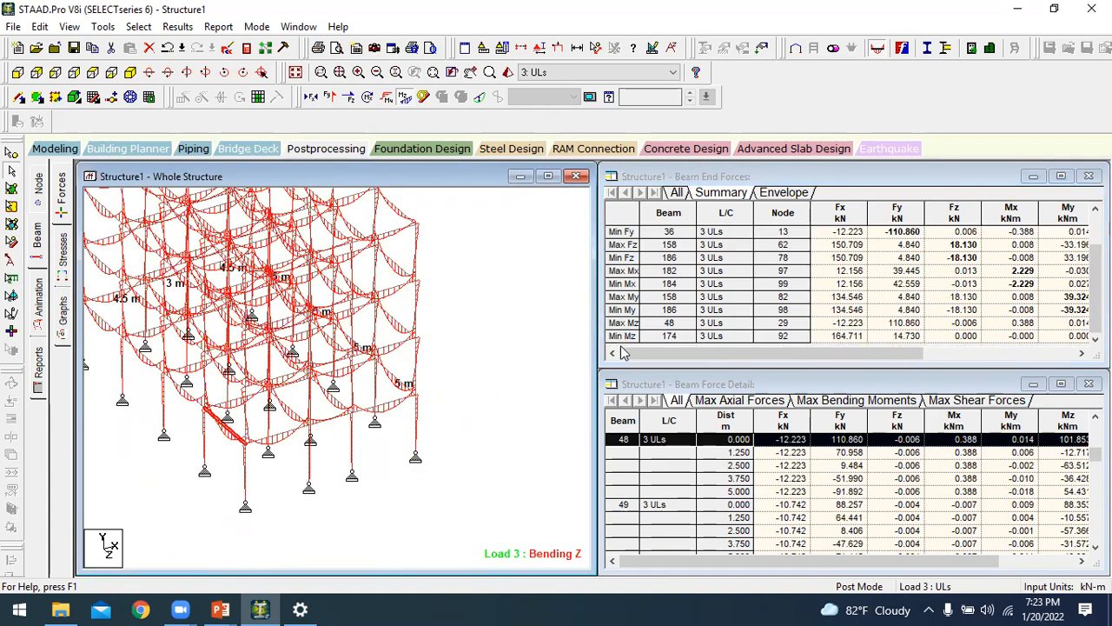
pyautogui.click(624, 336)
pyautogui.click(630, 309)
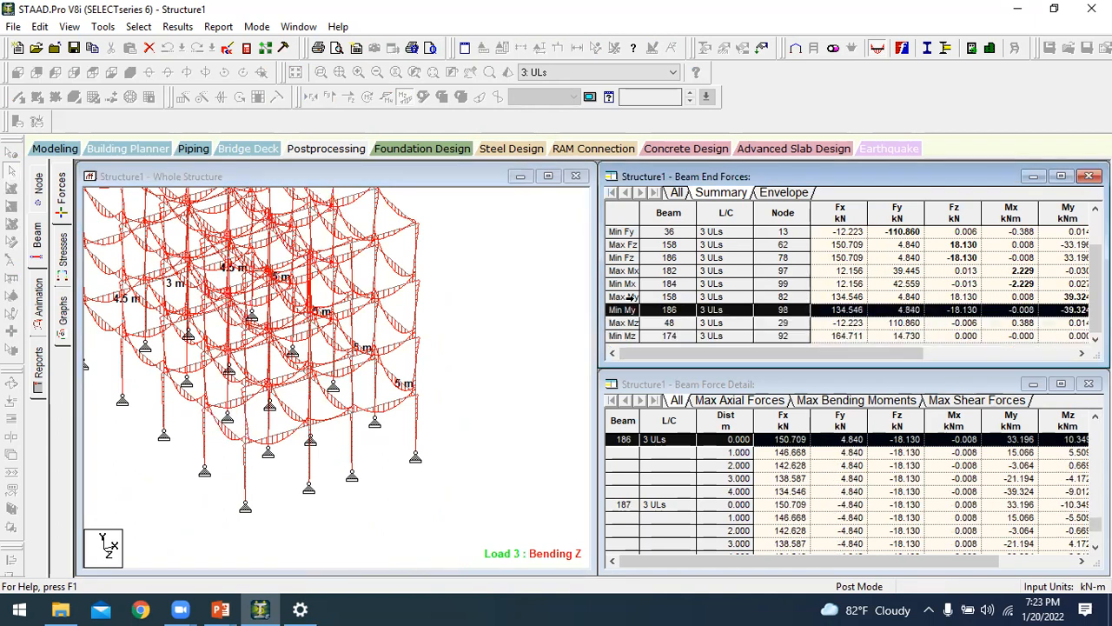
pyautogui.click(630, 283)
pyautogui.click(634, 256)
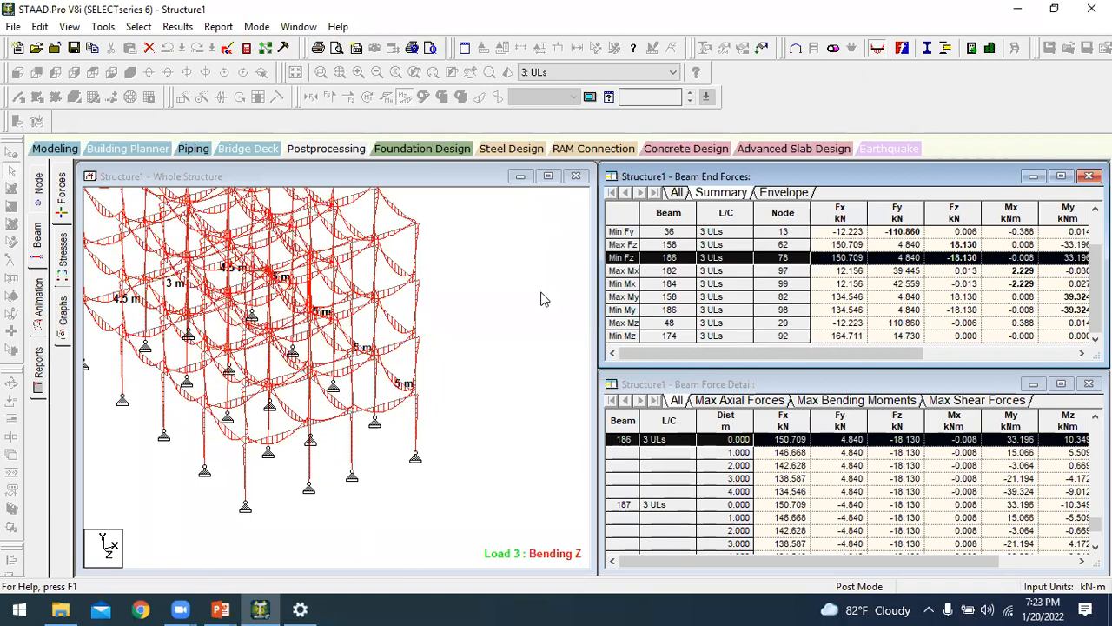
# - Select all lowest-storey columns and the beams of the first level above the supports in the front view
pyautogui.moveTo(485, 347); pyautogui.dragTo(511, 397, button='middle')
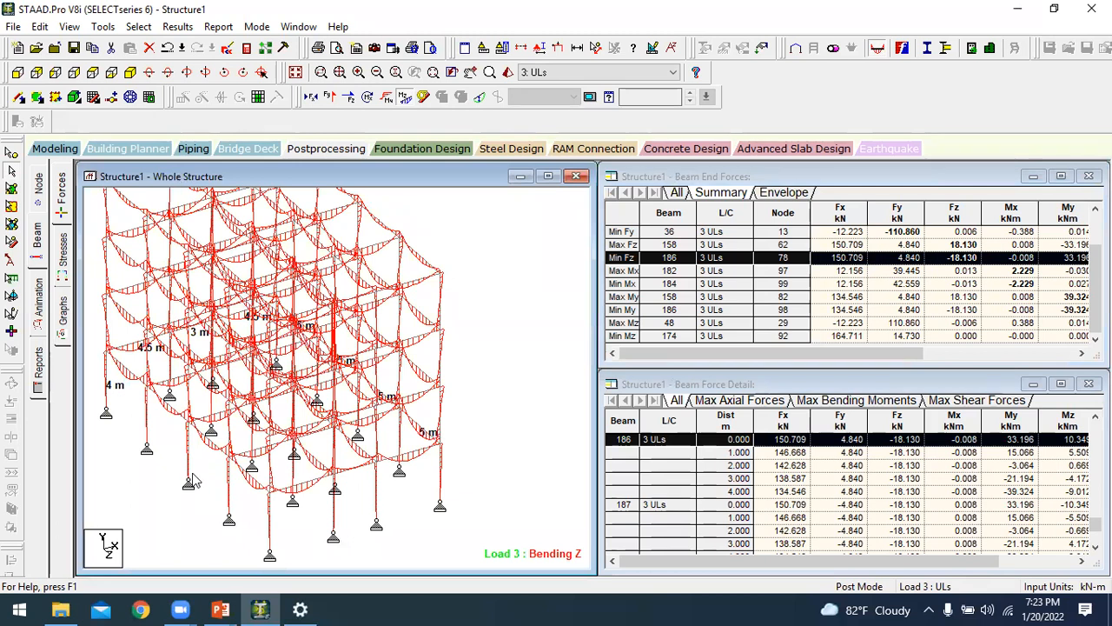
pyautogui.click(18, 74)
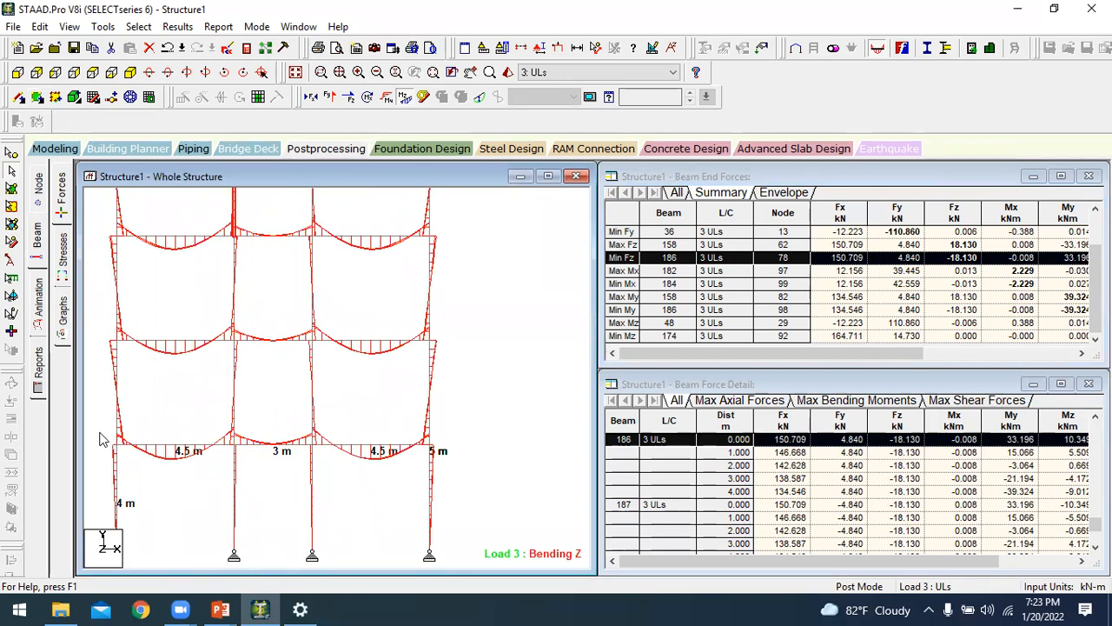
pyautogui.moveTo(101, 426); pyautogui.dragTo(480, 563)
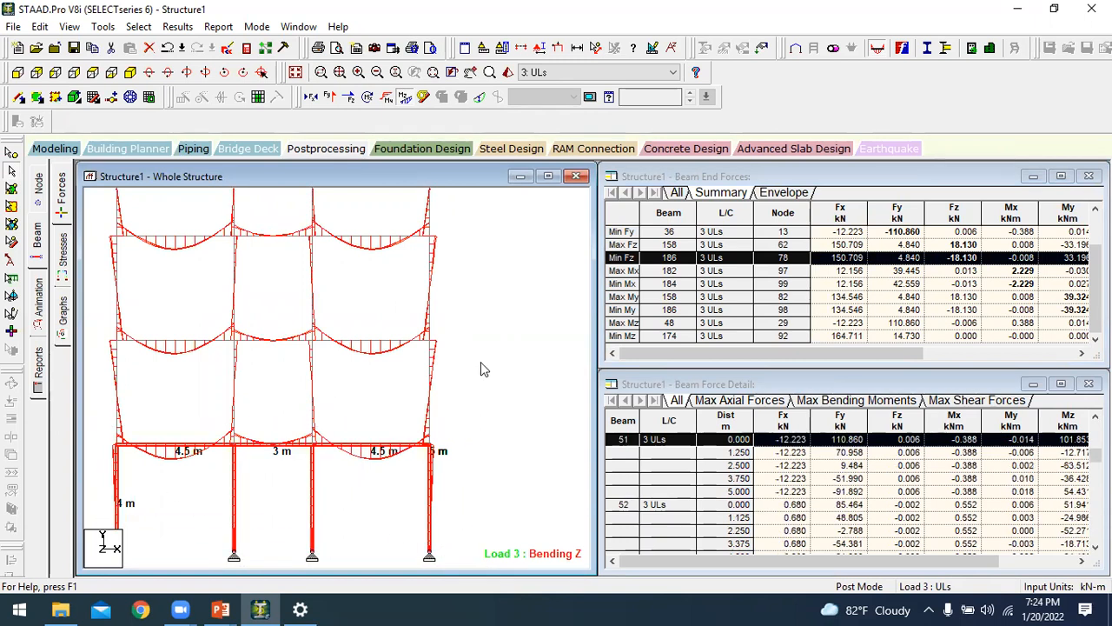
# - Isolate the selected ground-storey members in a new view in the active window and show them isometrically
pyautogui.rightClick(484, 367)
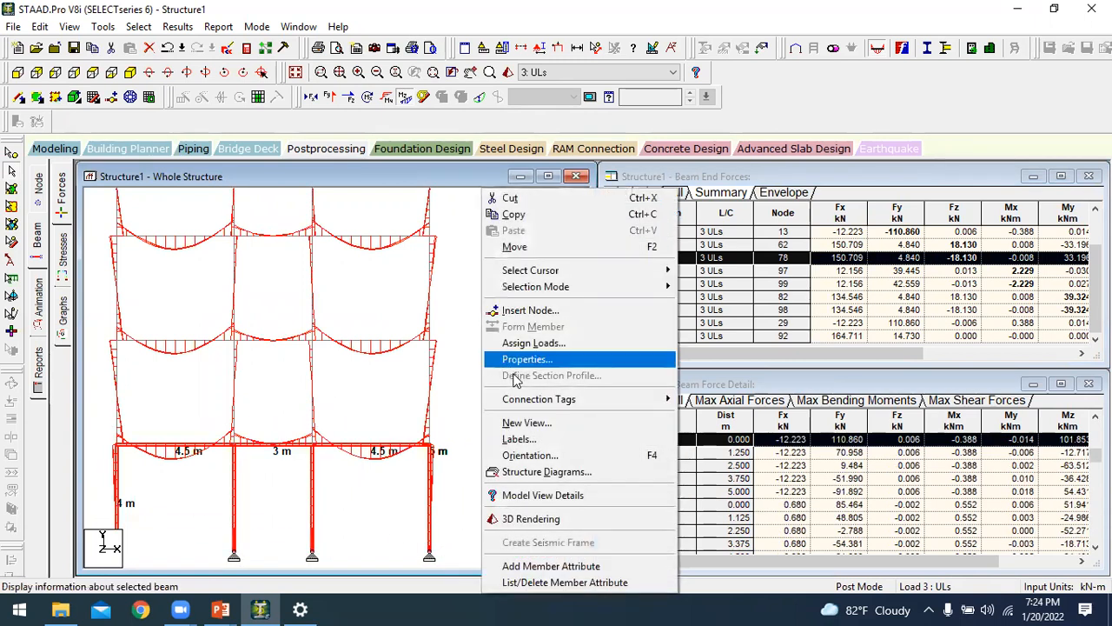
pyautogui.click(529, 422)
pyautogui.click(650, 287)
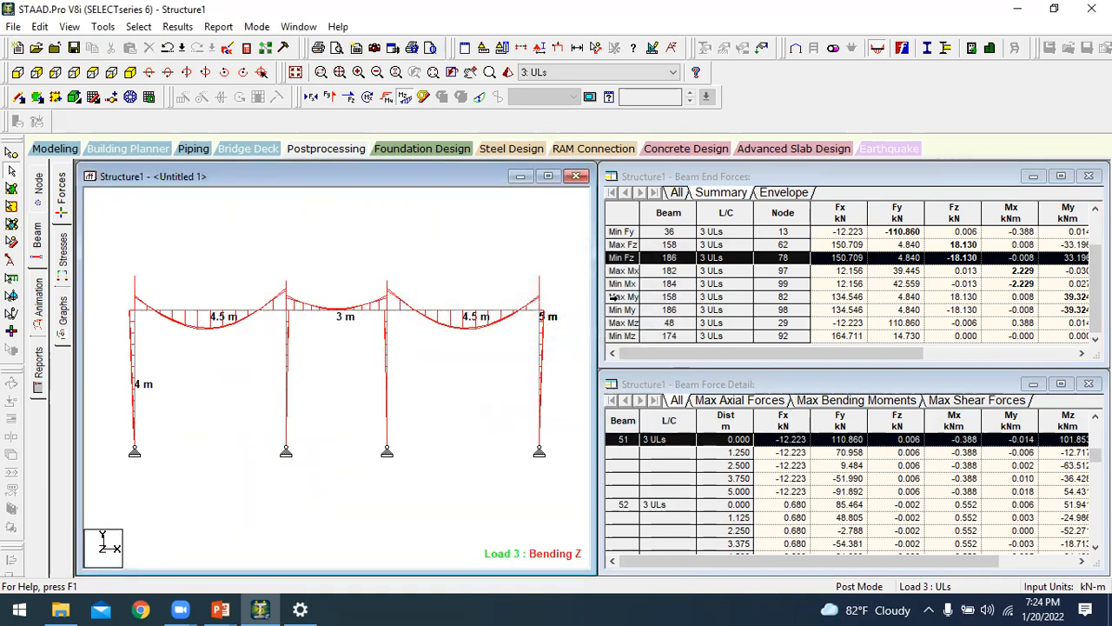
pyautogui.click(131, 74)
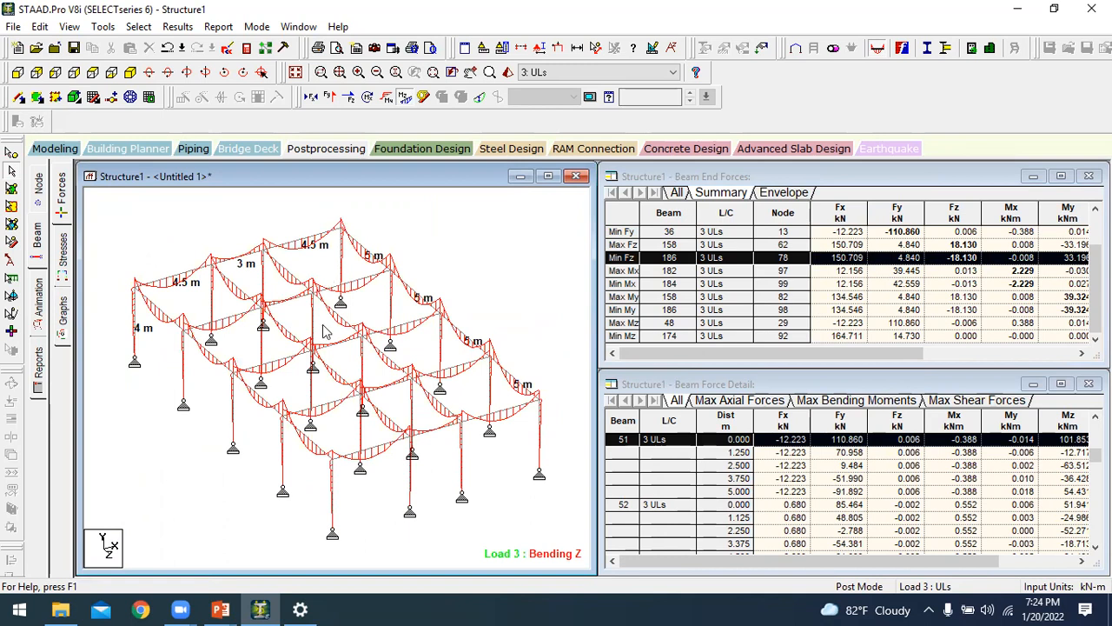
# - From the plan view, isolate the middle transverse frame in a new view in the active window and show it isometrically
pyautogui.click(92, 73)
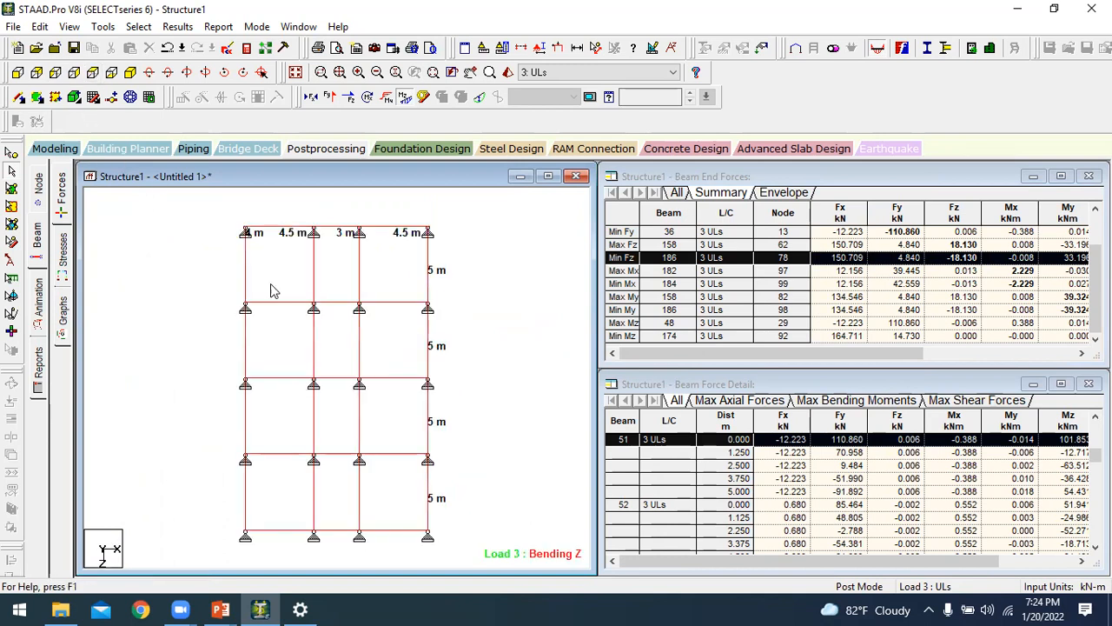
pyautogui.moveTo(218, 371); pyautogui.dragTo(452, 391)
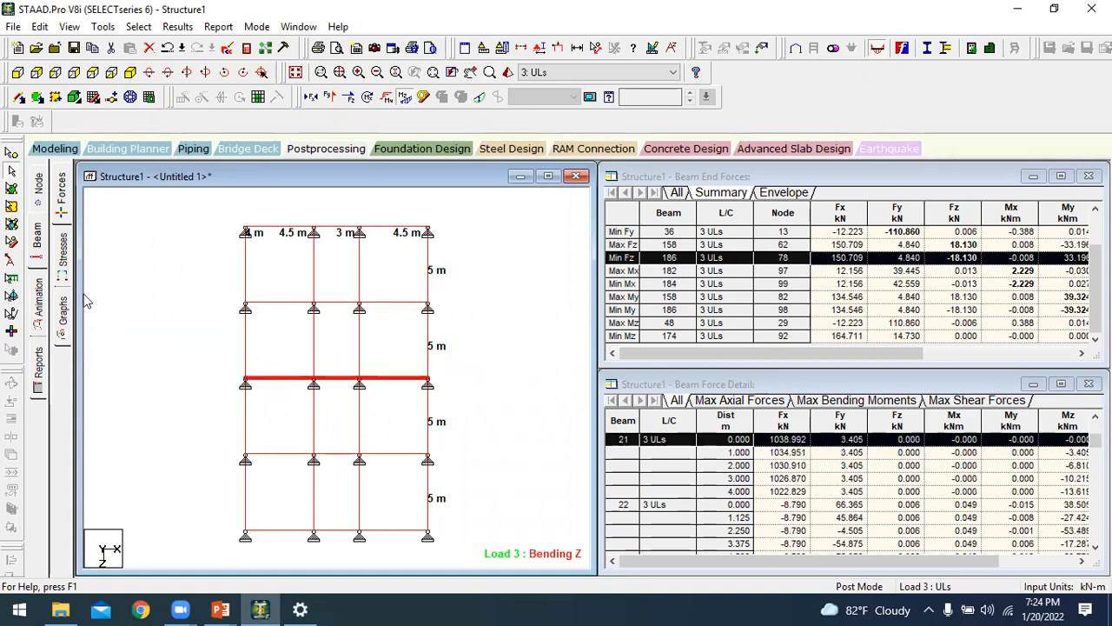
pyautogui.rightClick(125, 243)
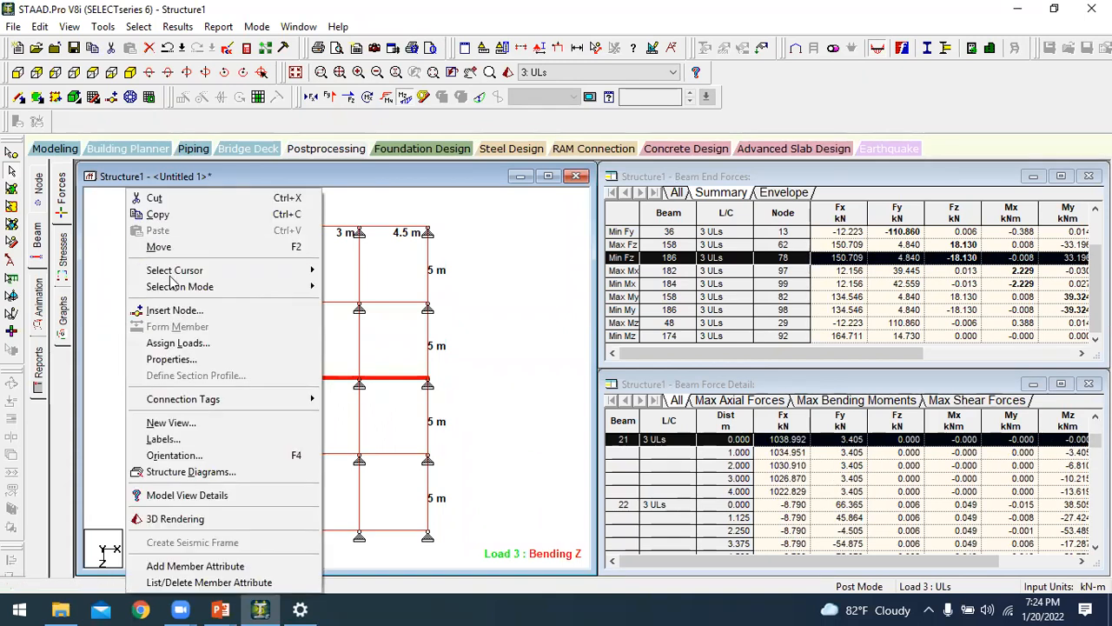
pyautogui.click(182, 423)
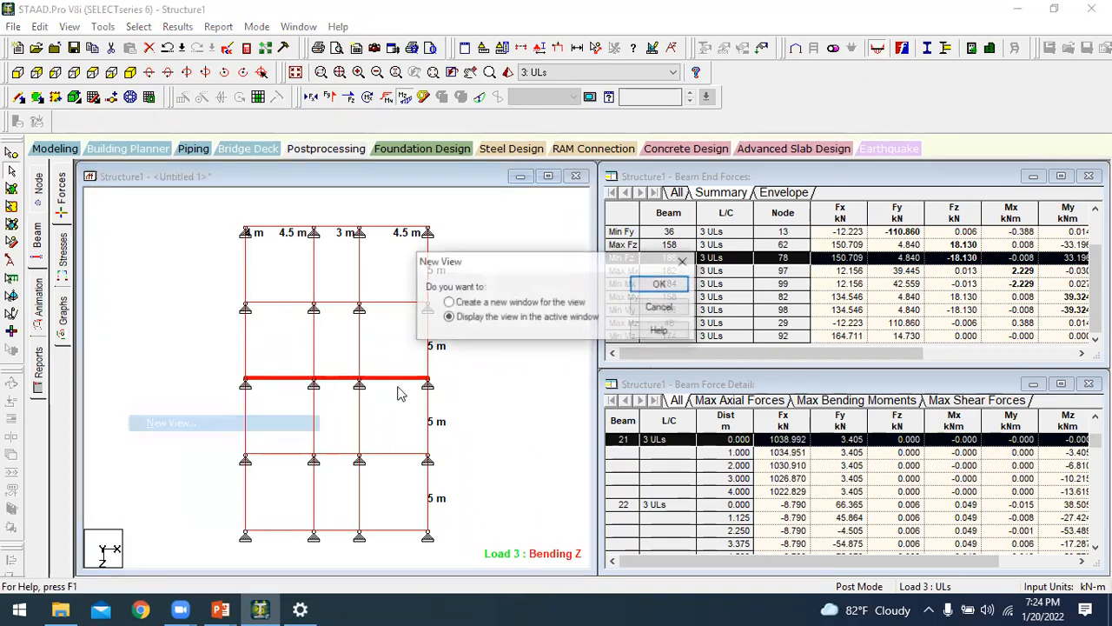
pyautogui.click(657, 285)
pyautogui.click(130, 72)
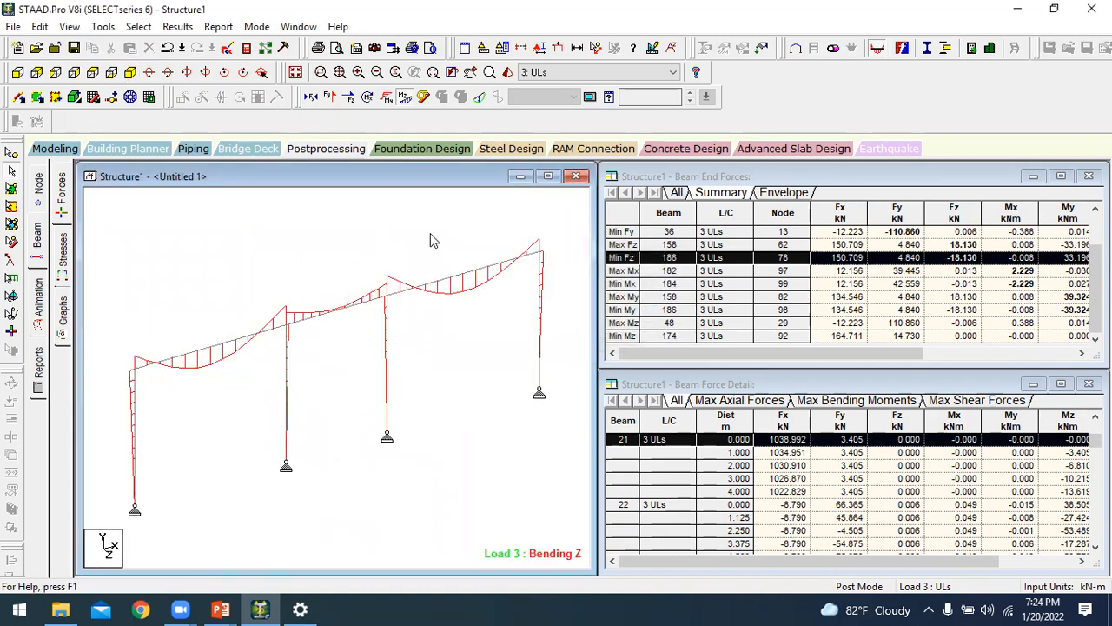
# - Select the frame's three beams one after another to inspect their force details, and clear the selection
pyautogui.click(436, 280)
pyautogui.click(367, 296)
pyautogui.click(208, 334)
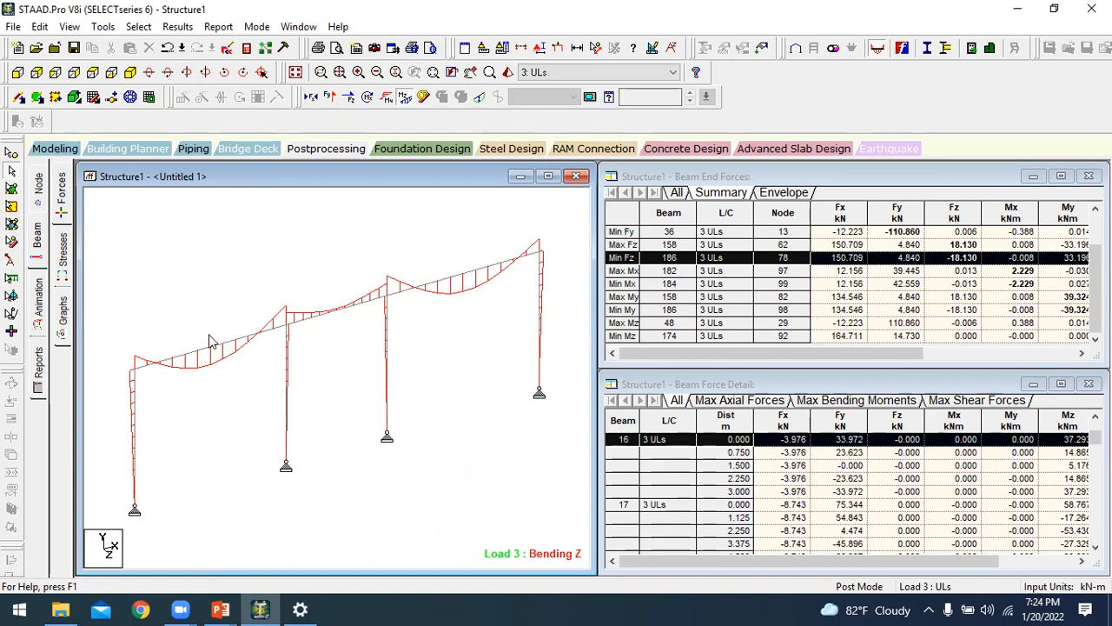
pyautogui.click(212, 345)
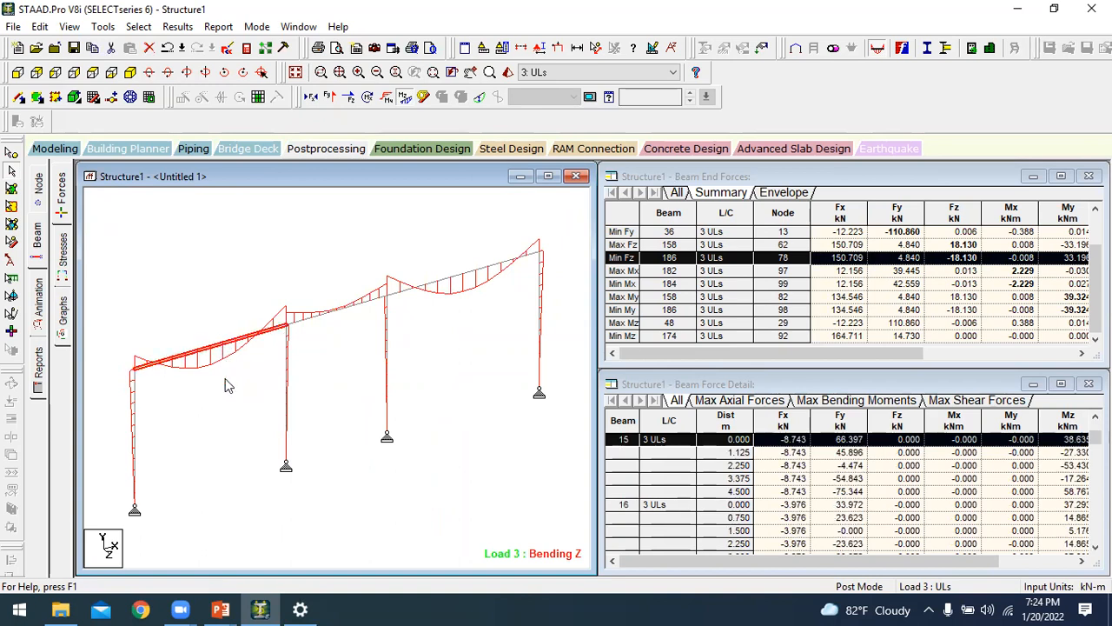
pyautogui.click(589, 2)
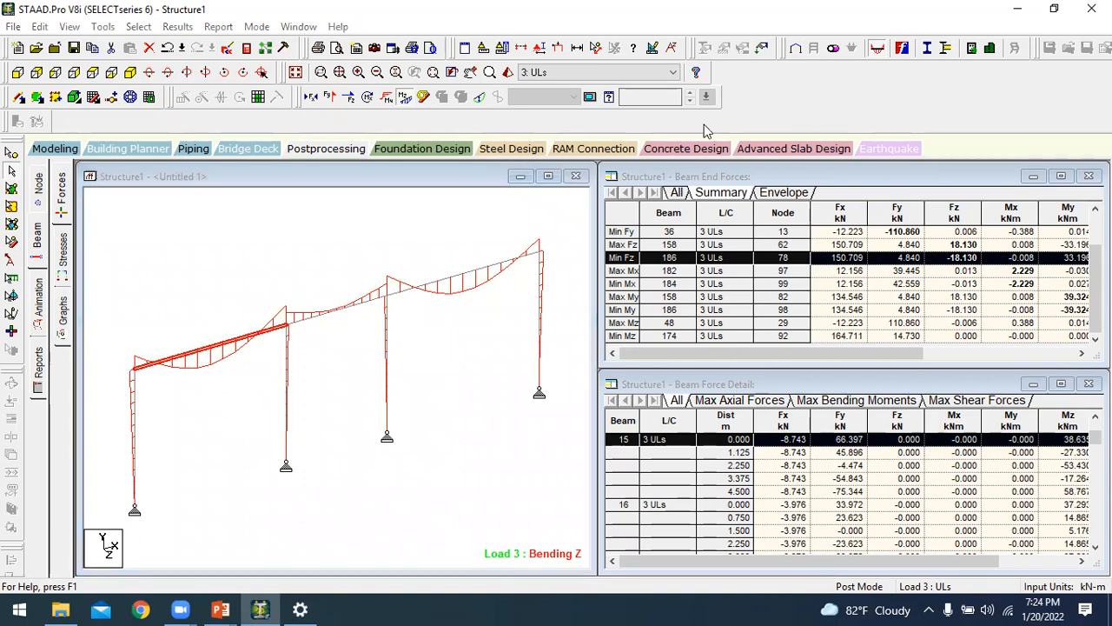
pyautogui.click(184, 340)
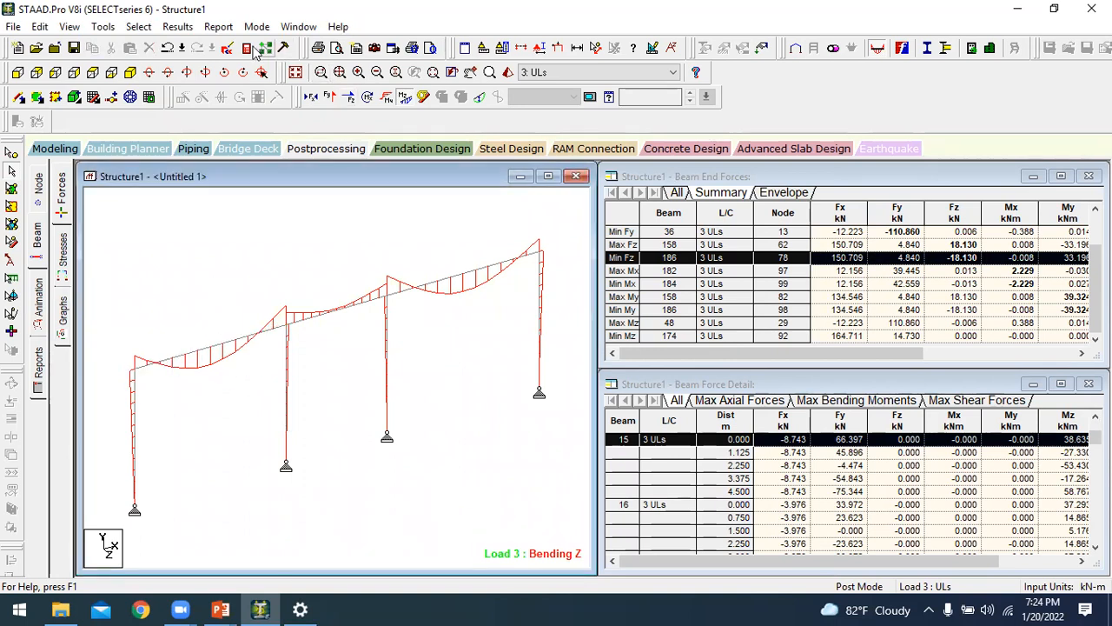
# - Annotate the frame's bending diagram with the moment values at the member ends and mid points
pyautogui.click(178, 27)
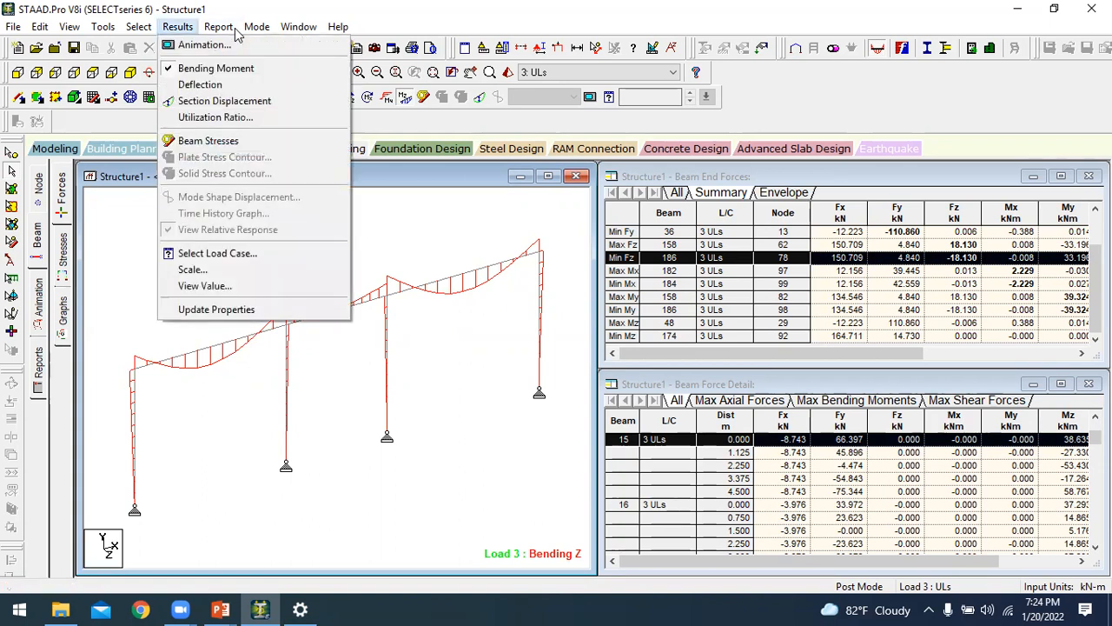
pyautogui.click(202, 286)
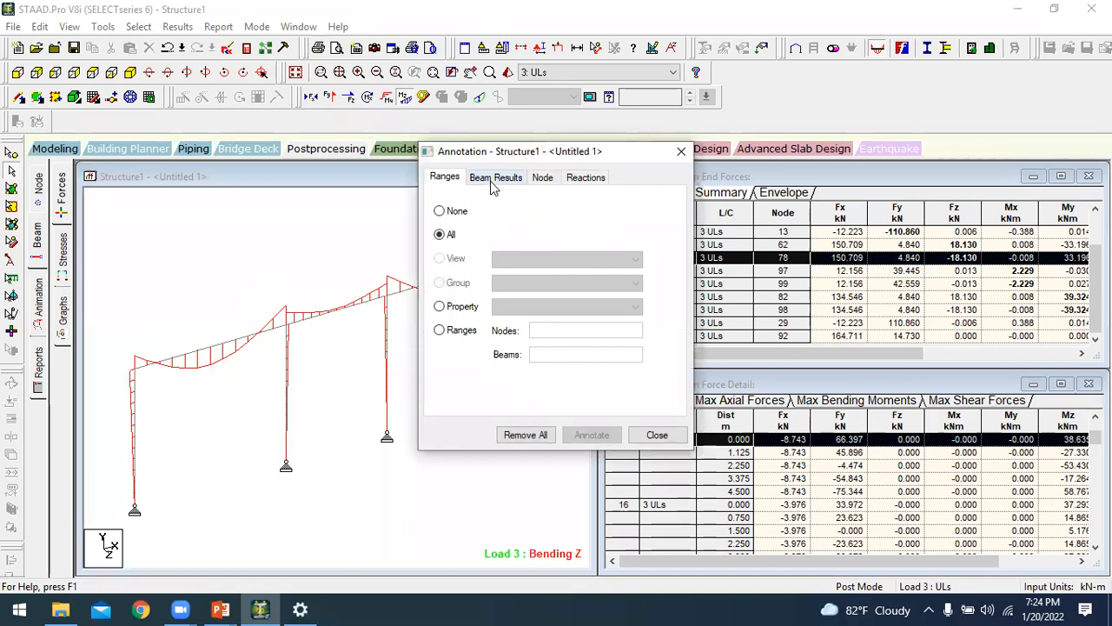
pyautogui.click(491, 179)
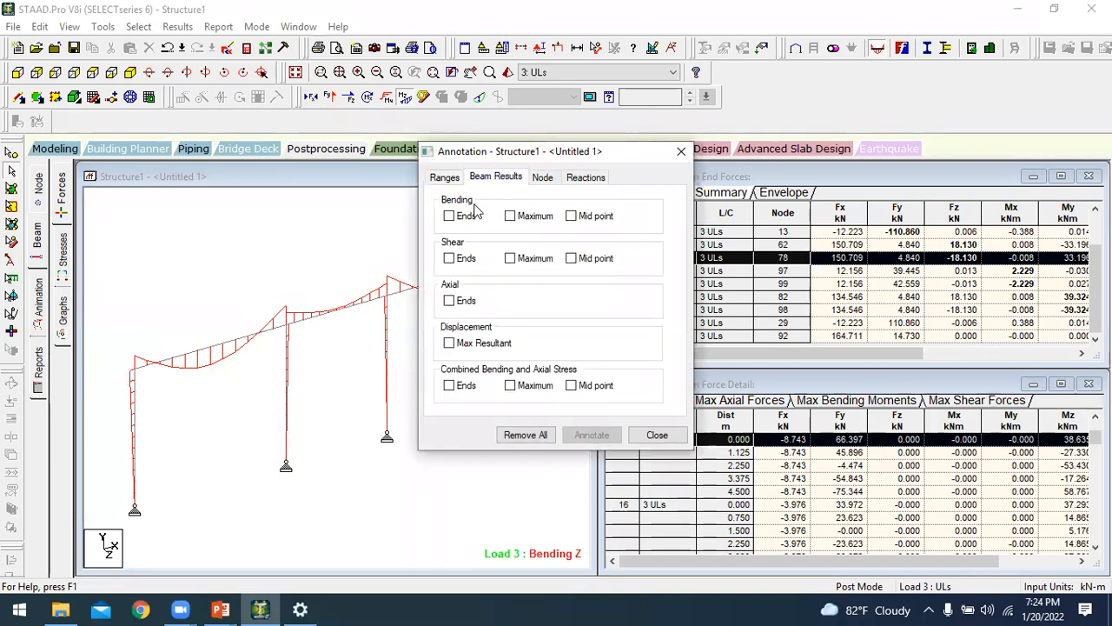
pyautogui.click(571, 216)
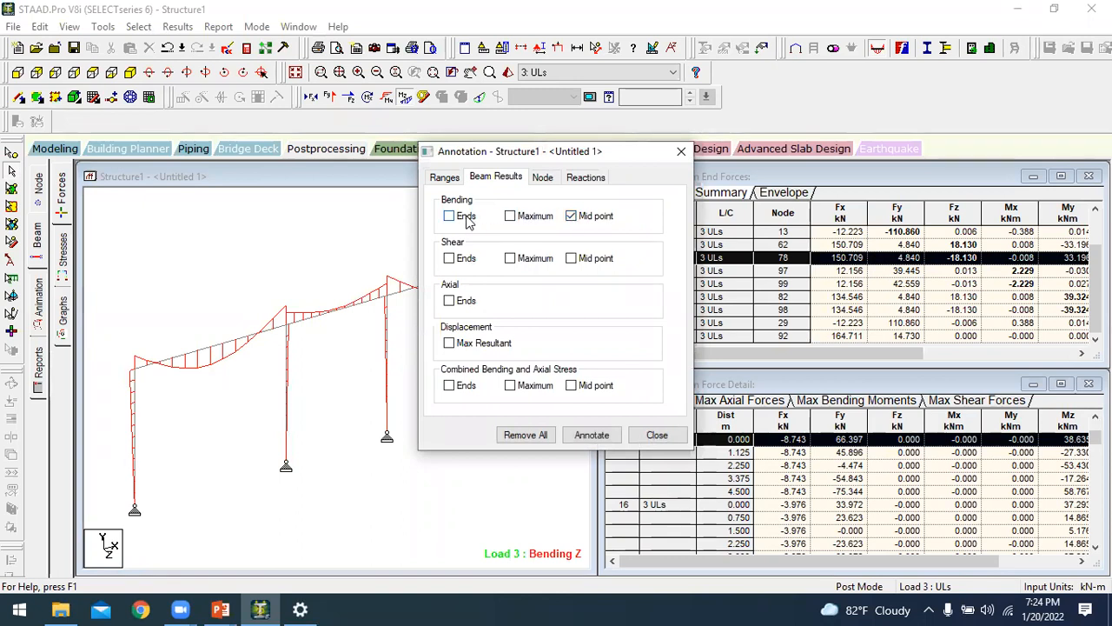
pyautogui.click(602, 435)
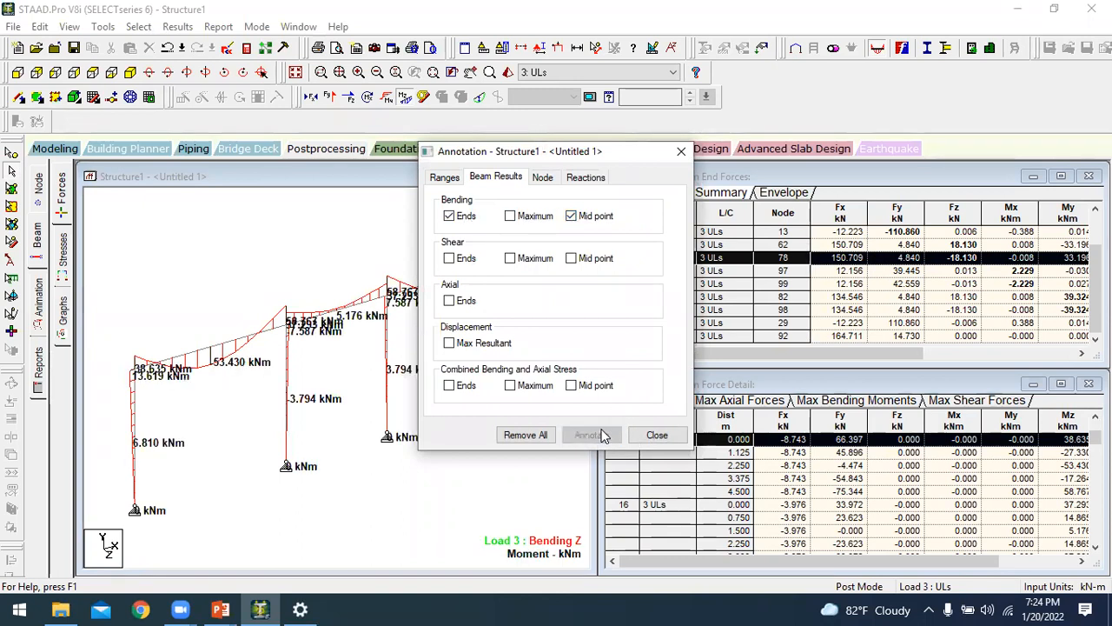
pyautogui.click(657, 435)
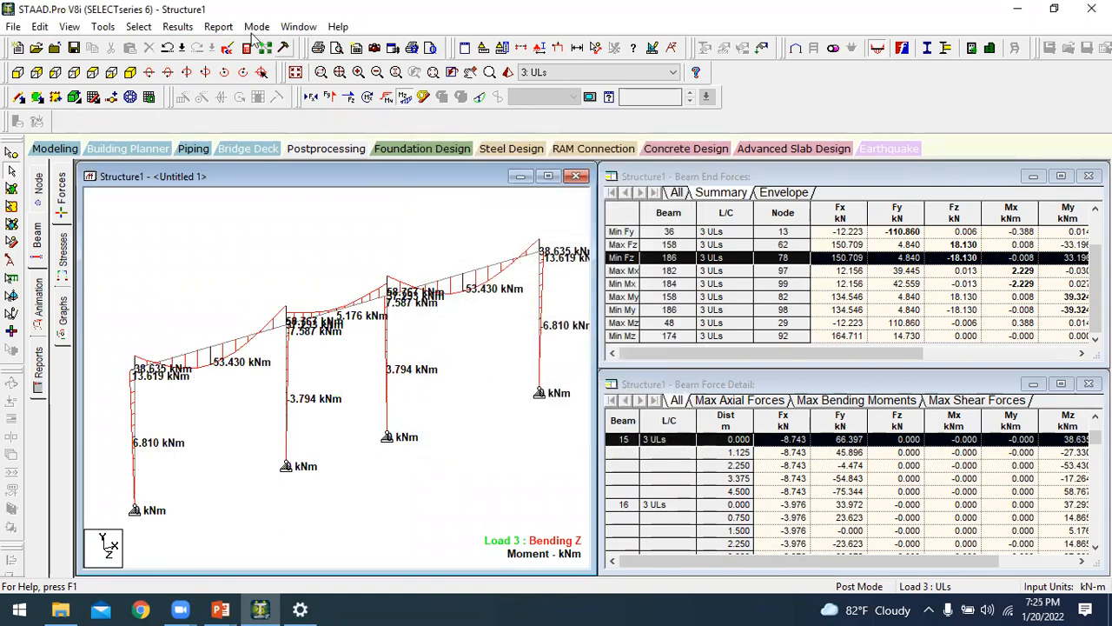
# - Set the displayed decimal places to 1 for force, 1 for distributed force and 0 for moment
pyautogui.click(179, 27)
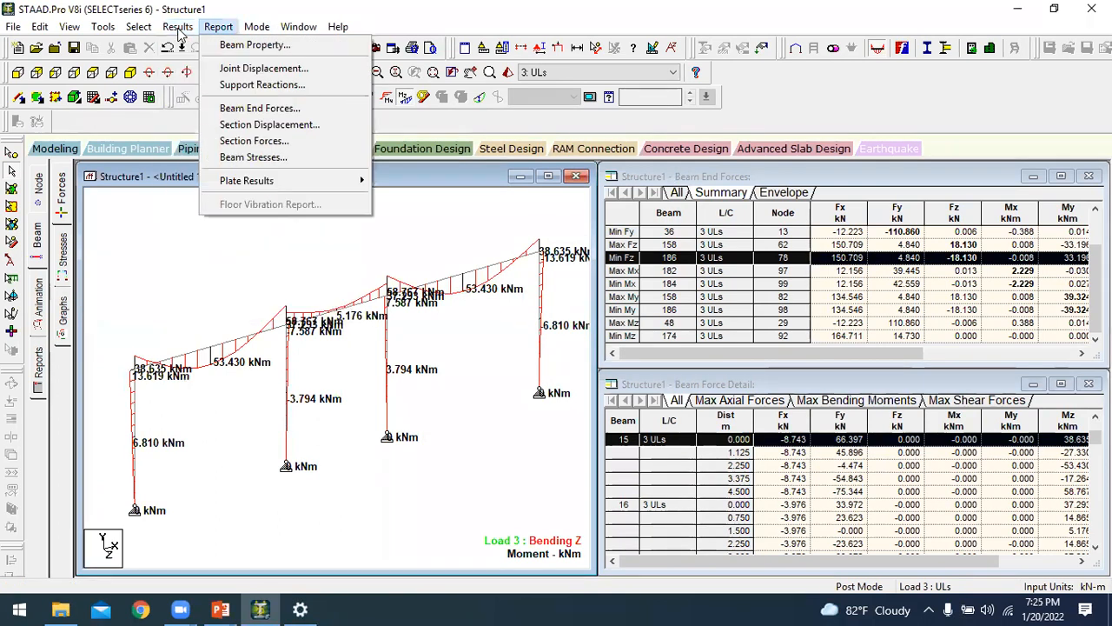
pyautogui.moveTo(69, 27)
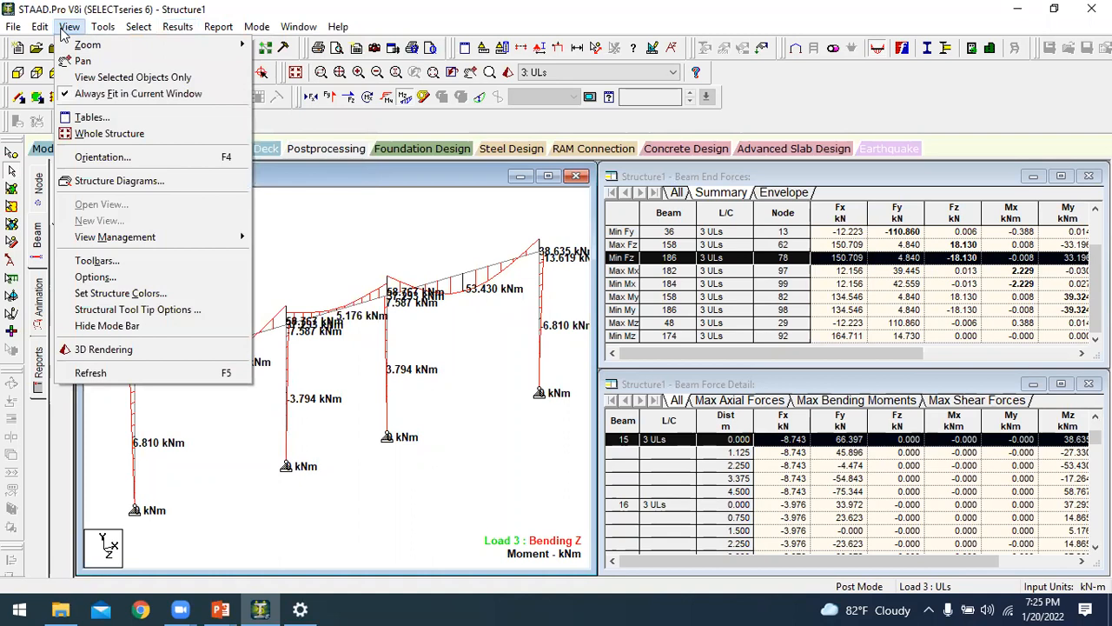
pyautogui.click(132, 276)
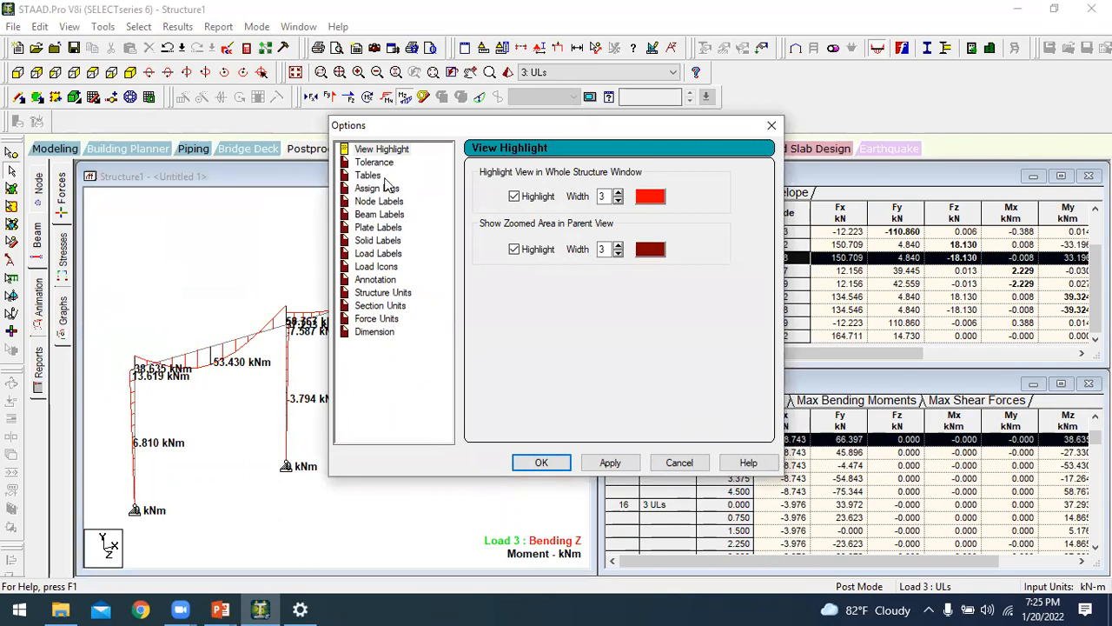
pyautogui.click(388, 323)
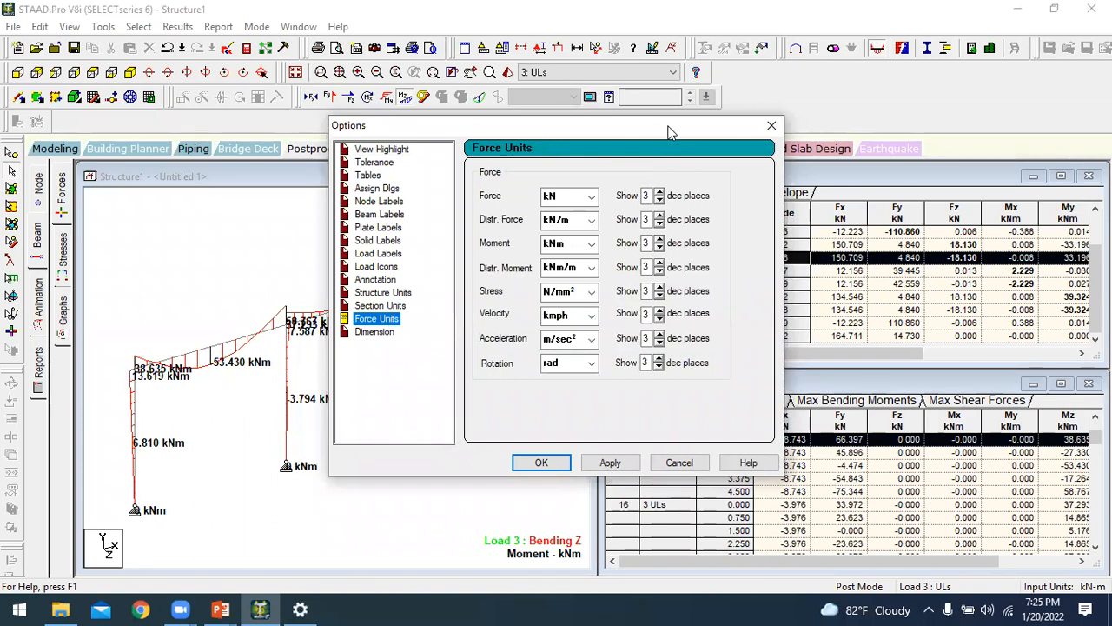
pyautogui.moveTo(669, 131); pyautogui.dragTo(849, 122)
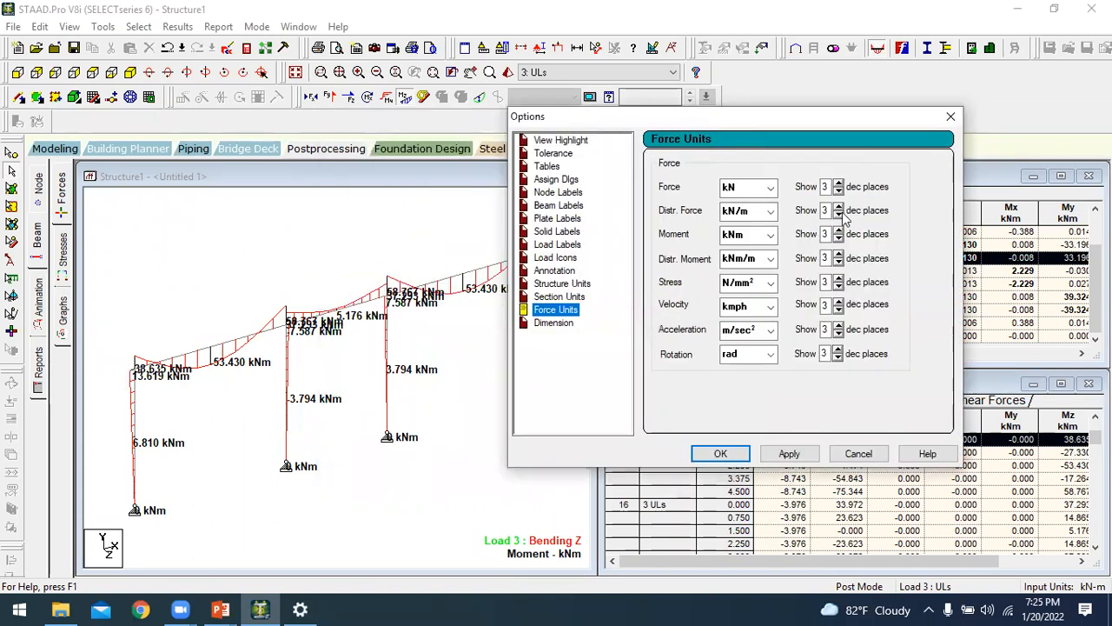
pyautogui.click(838, 214)
pyautogui.click(838, 215)
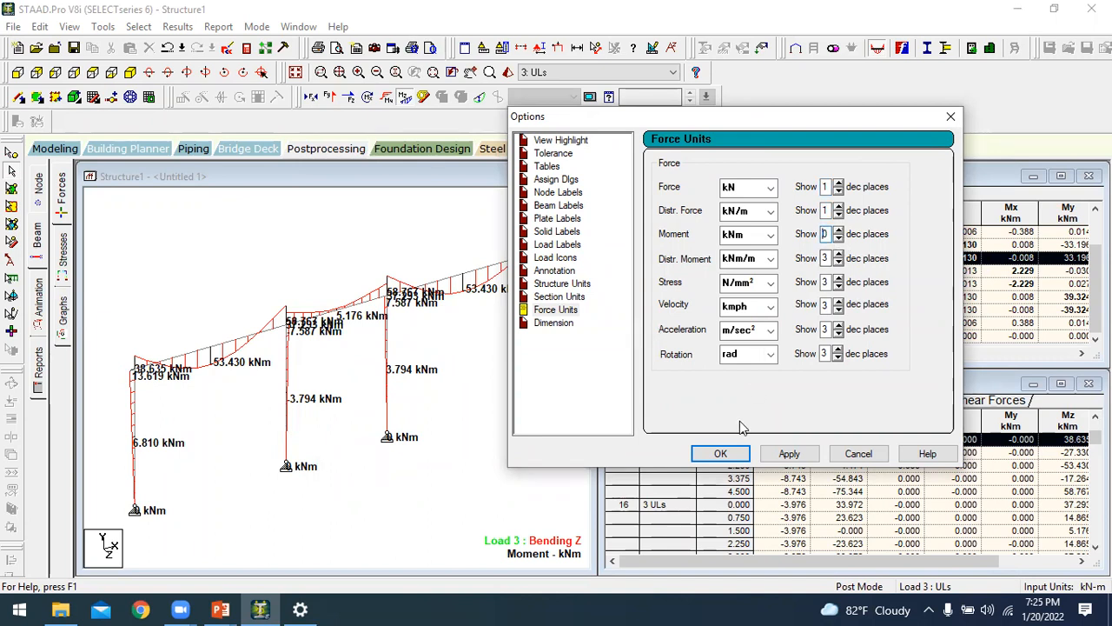
pyautogui.click(722, 455)
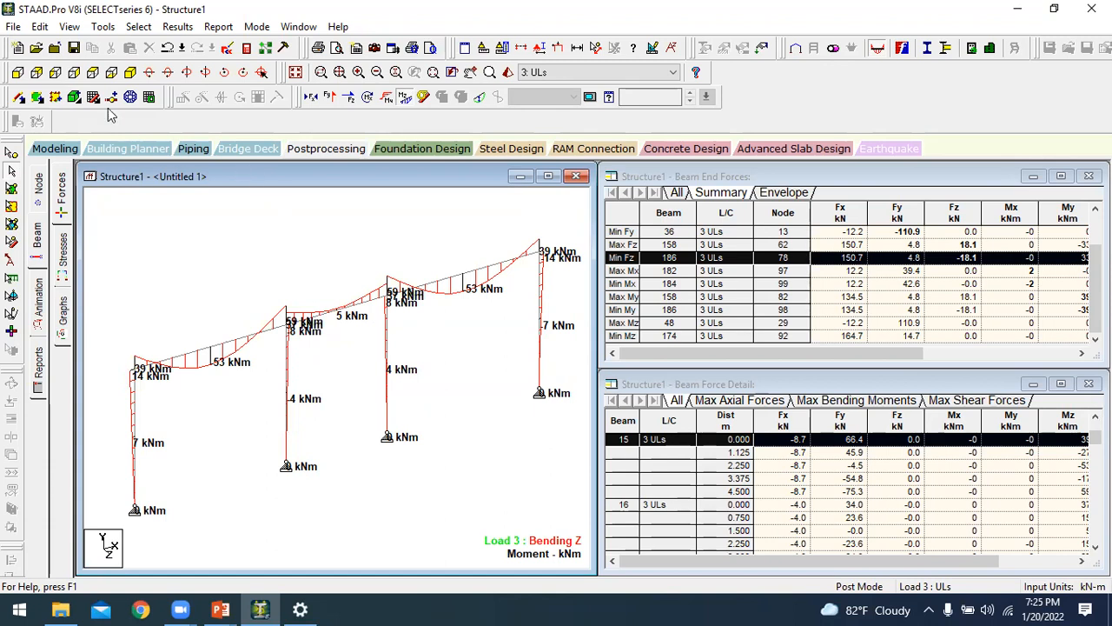
# - Take a picture of the frame's annotated bending moment diagram, keeping the default ID and caption
pyautogui.click(46, 28)
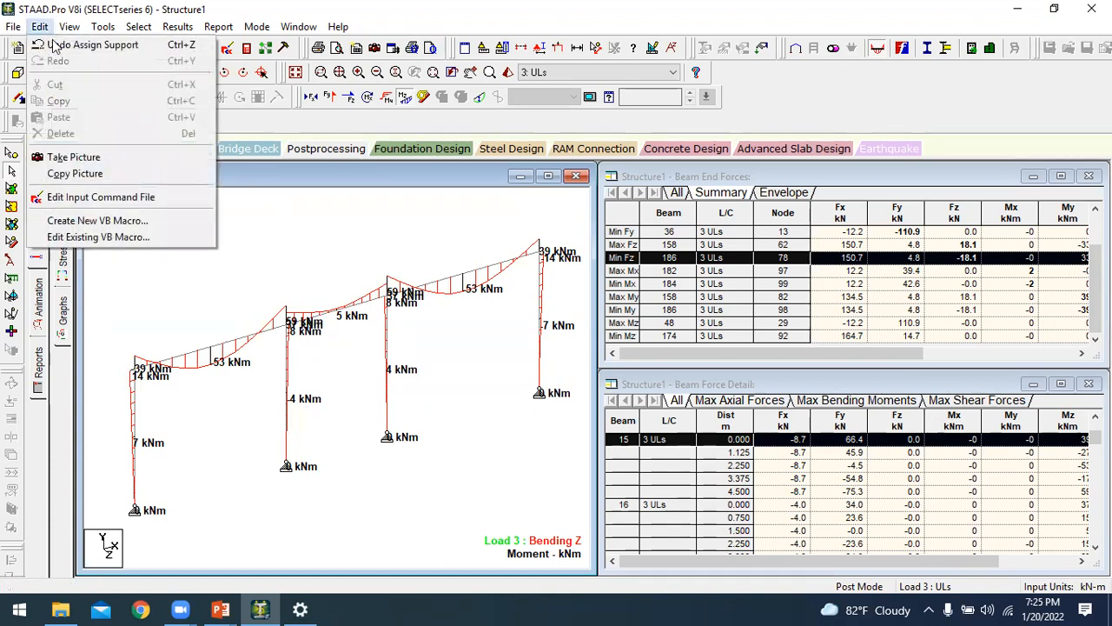
pyautogui.click(101, 151)
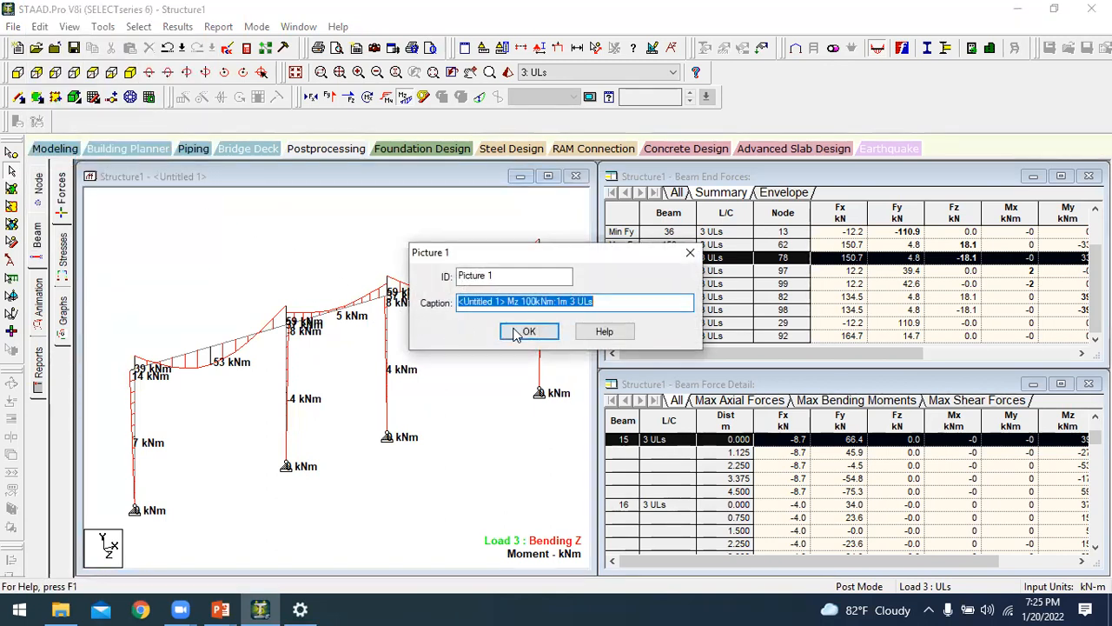
pyautogui.click(528, 329)
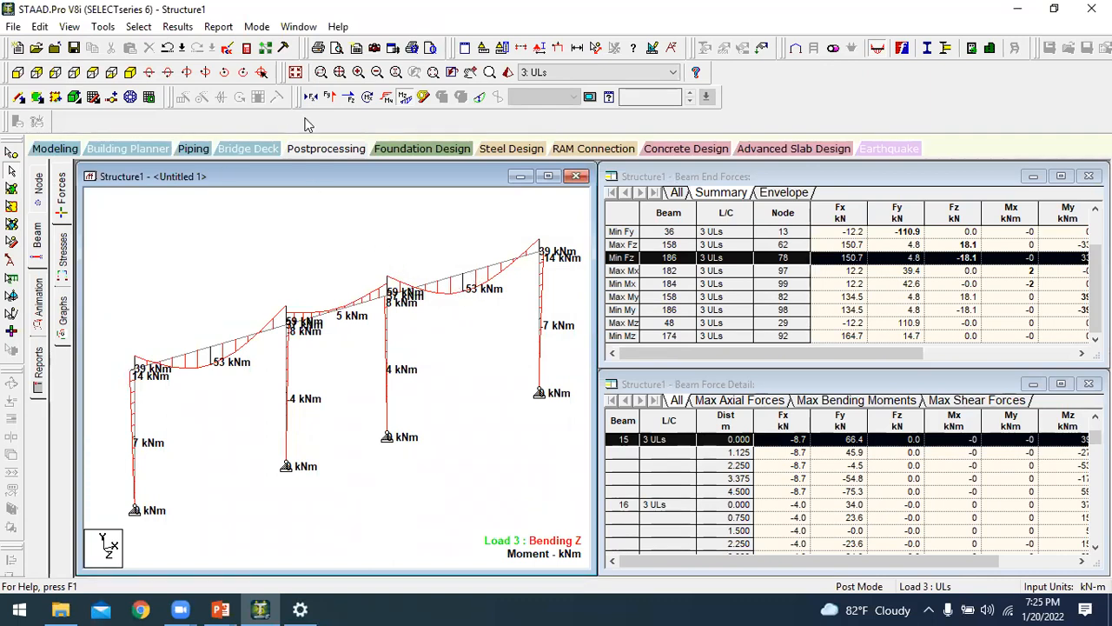
# - Replace the bending diagram with the axial force diagram and take a picture of the frame with the default caption
pyautogui.click(405, 97)
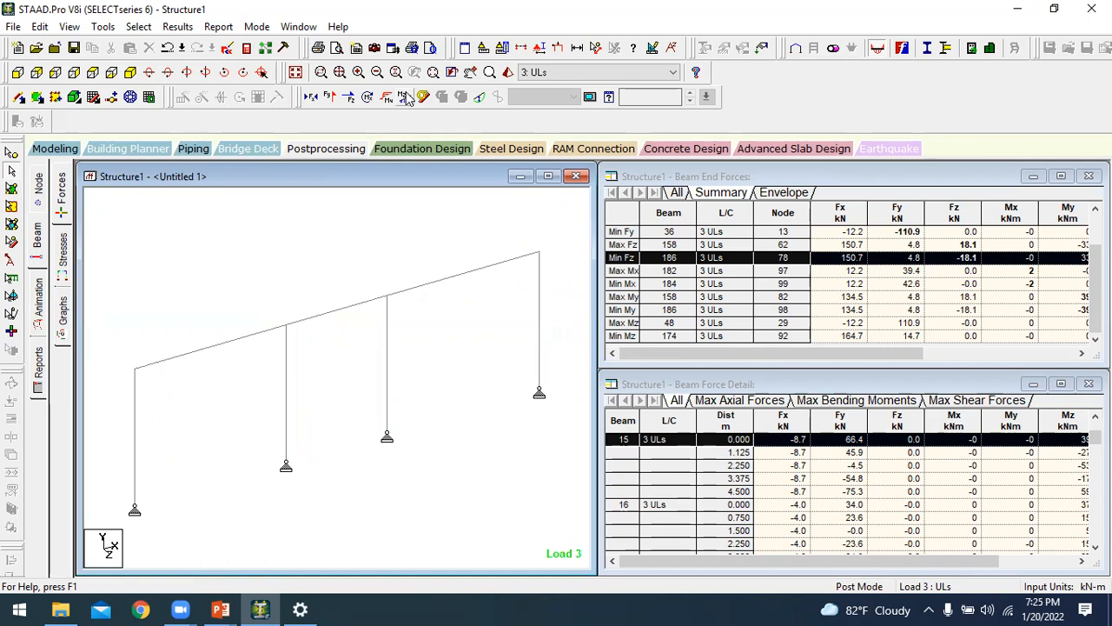
pyautogui.click(310, 97)
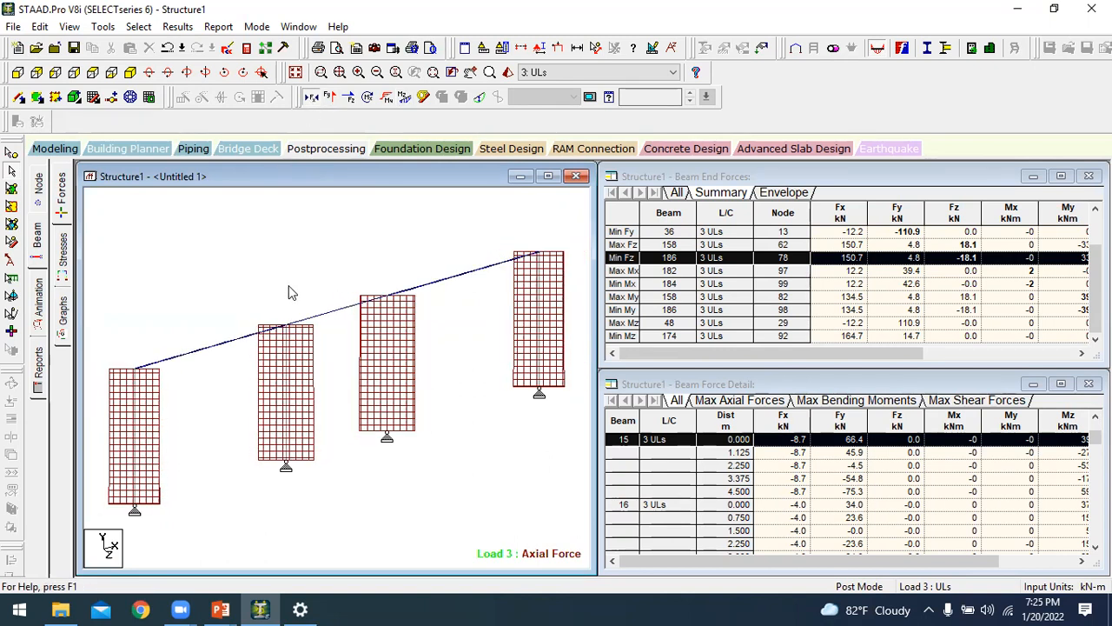
pyautogui.click(39, 26)
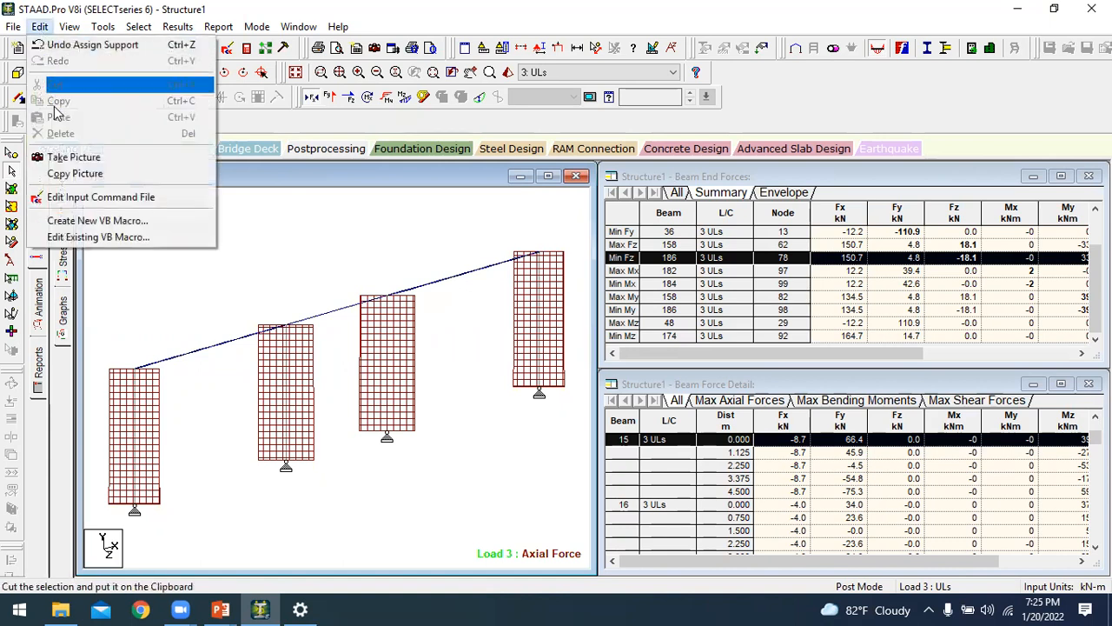
pyautogui.click(67, 157)
pyautogui.click(553, 333)
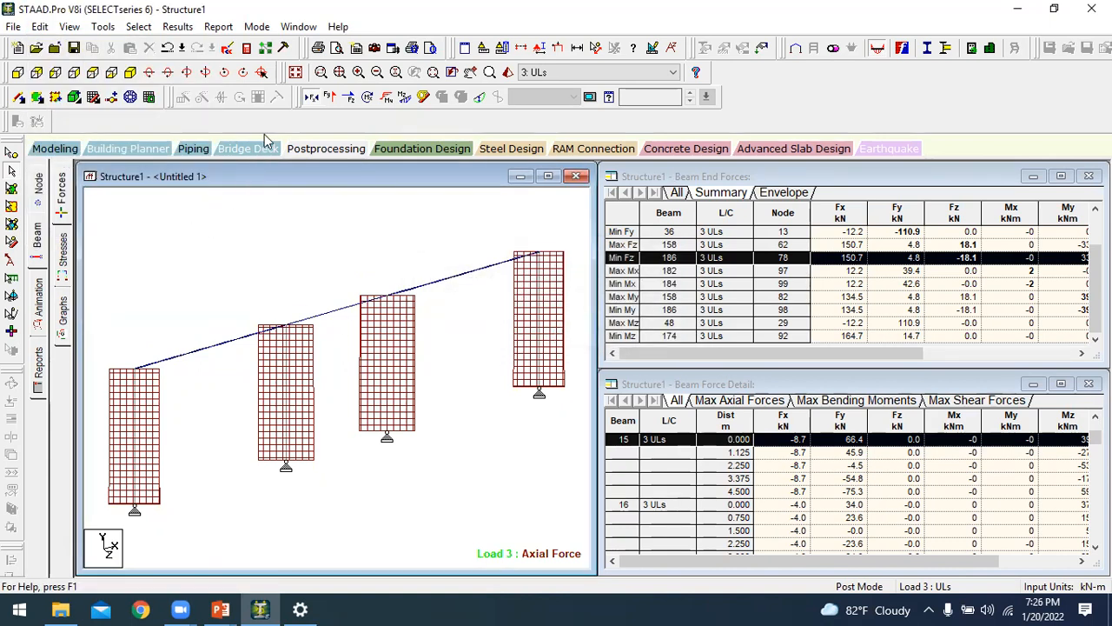
# - Display the whole structure with its axial force diagram and take a picture of it with the default ID and caption
pyautogui.click(296, 72)
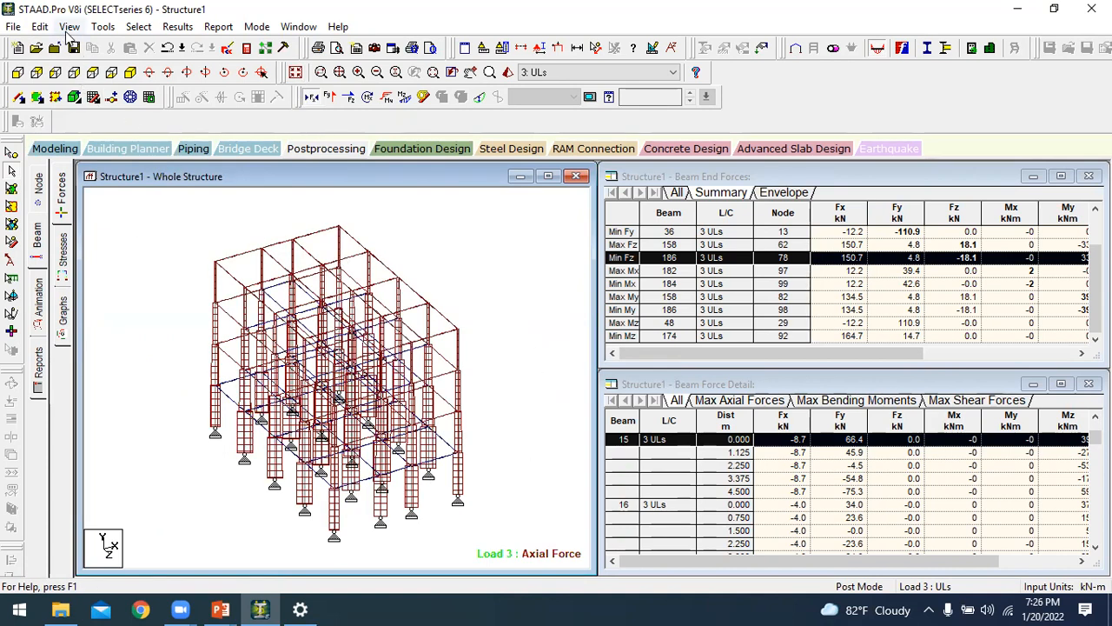
pyautogui.click(40, 26)
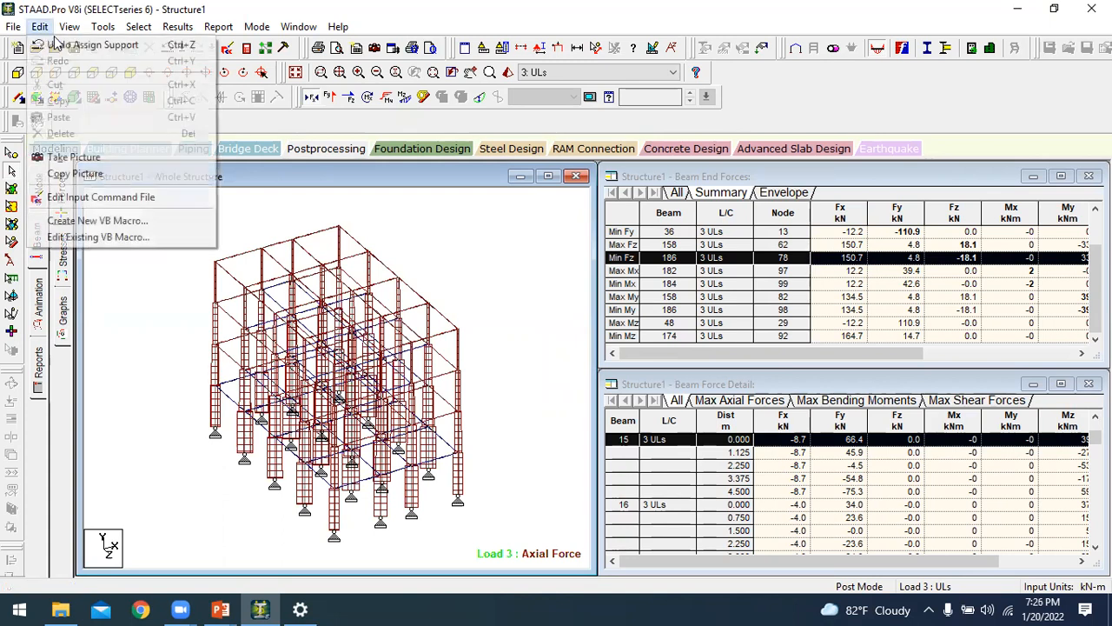
pyautogui.click(74, 157)
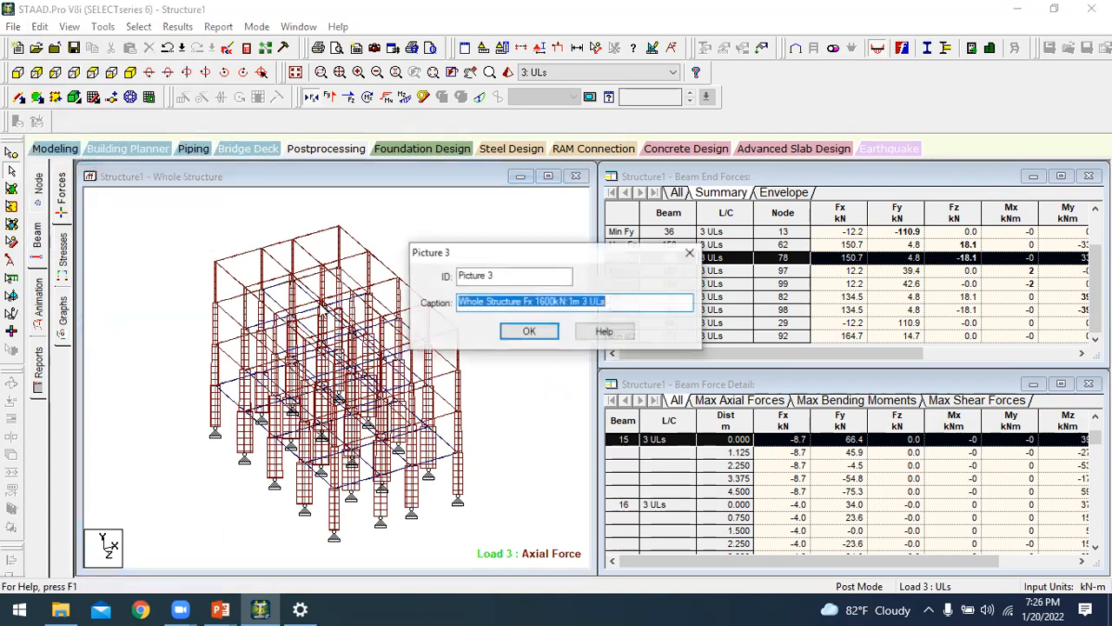
pyautogui.click(529, 332)
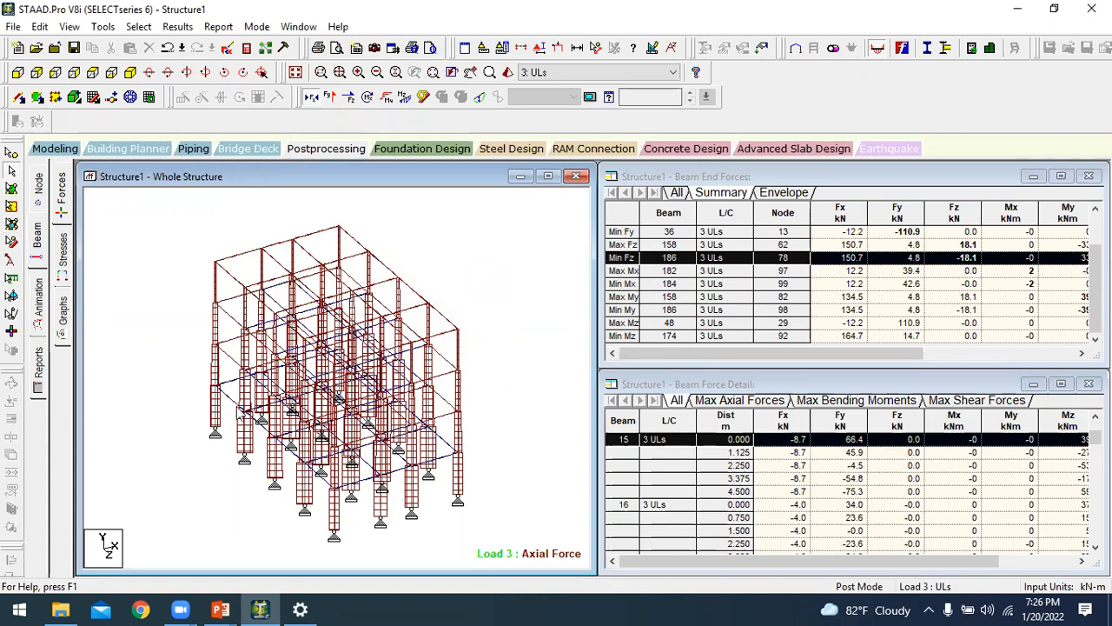
# - Clear the axial force diagram and display the Mz, Fy and Fx graphs for beam 36 and beam 8
pyautogui.click(296, 73)
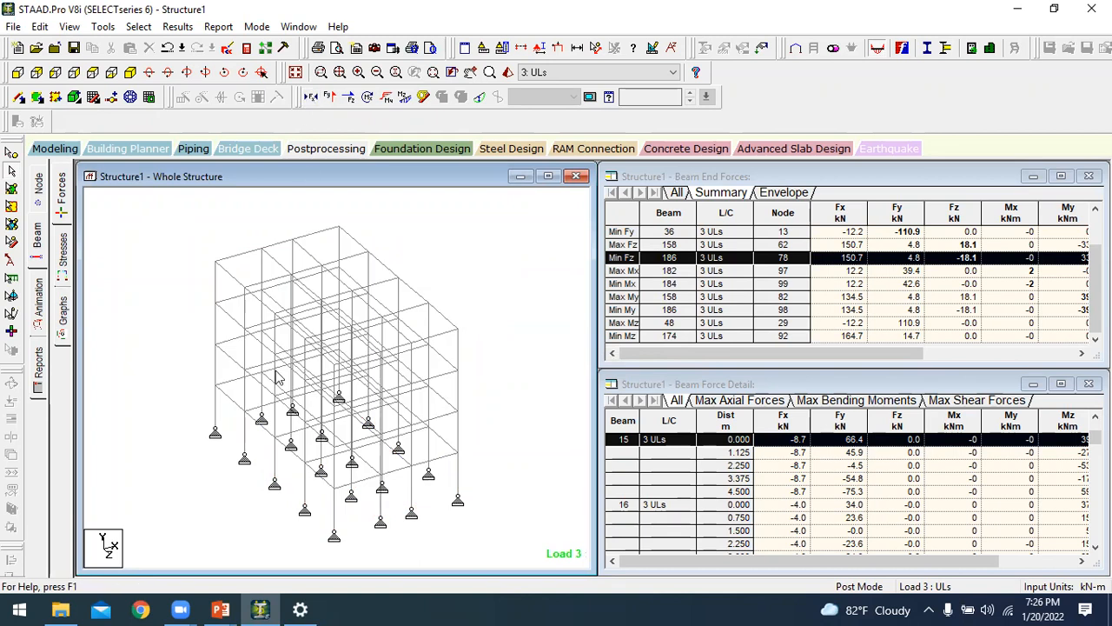
pyautogui.click(221, 398)
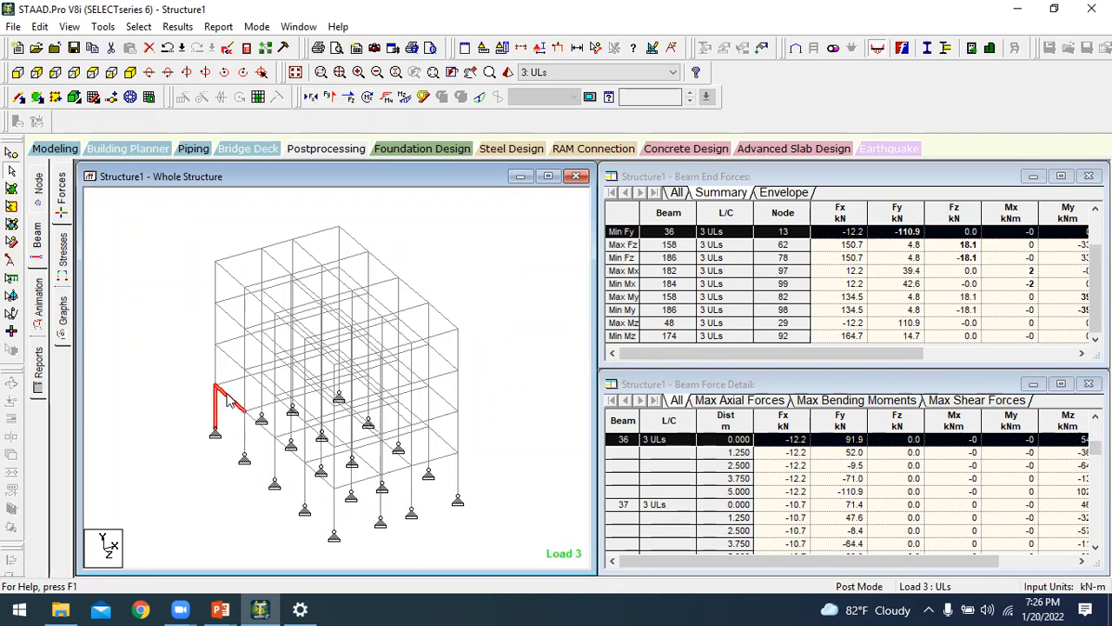
pyautogui.click(63, 314)
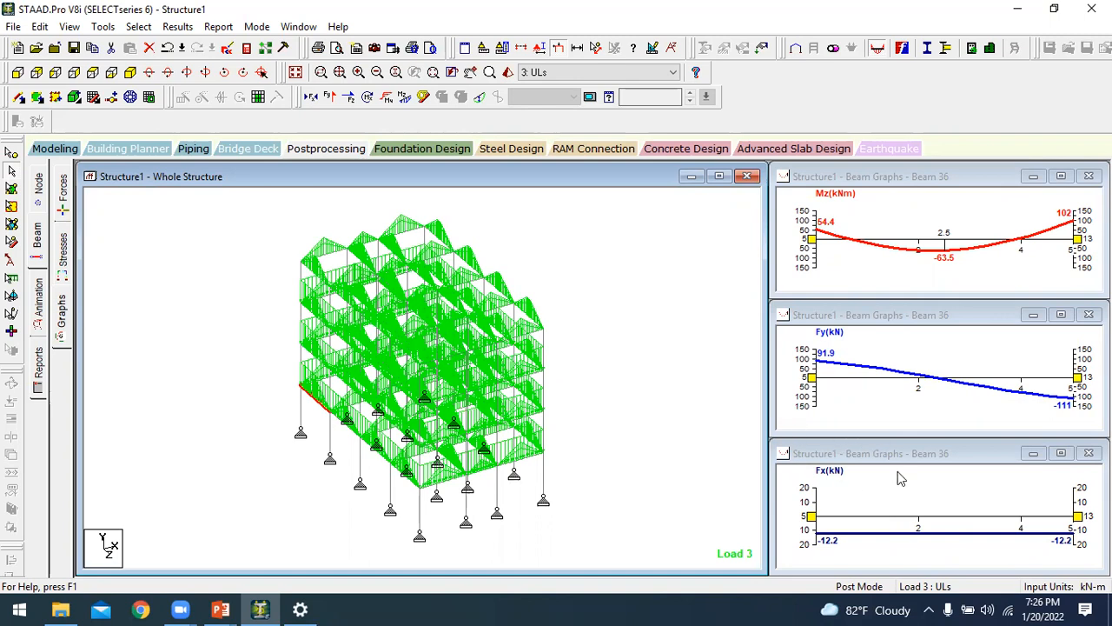
pyautogui.click(359, 417)
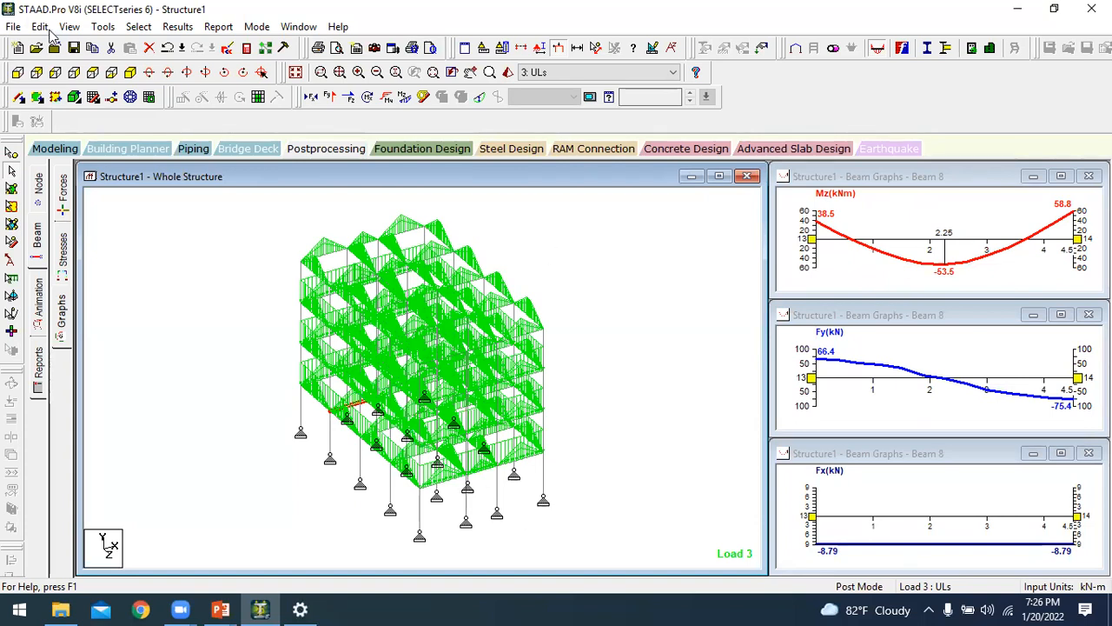
# - Take a picture of the whole structure with its loads shown, keeping the default ID and caption
pyautogui.click(39, 26)
pyautogui.click(97, 155)
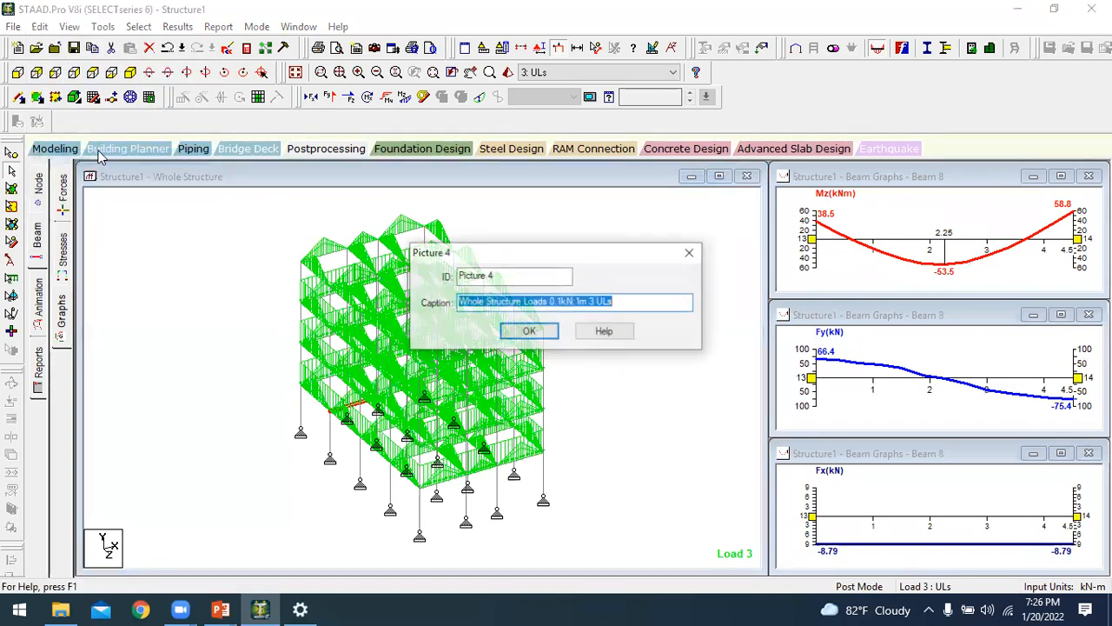
pyautogui.click(529, 331)
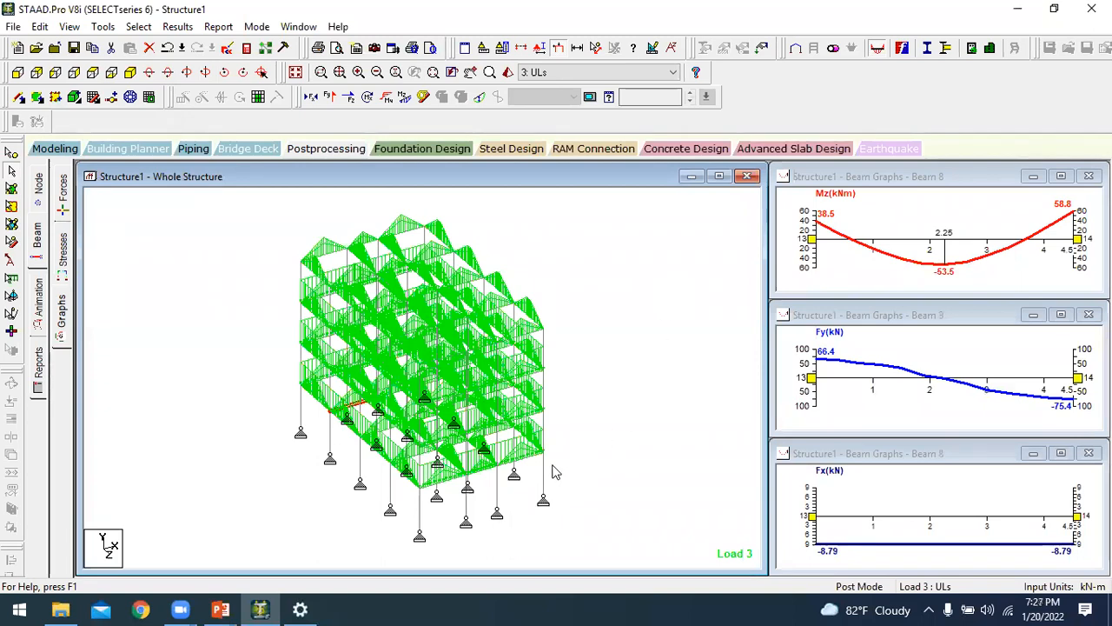
# - Examine the moment, shear and axial graphs of ground-storey columns 27, 33 and 26, and clear the member selection
pyautogui.click(469, 475)
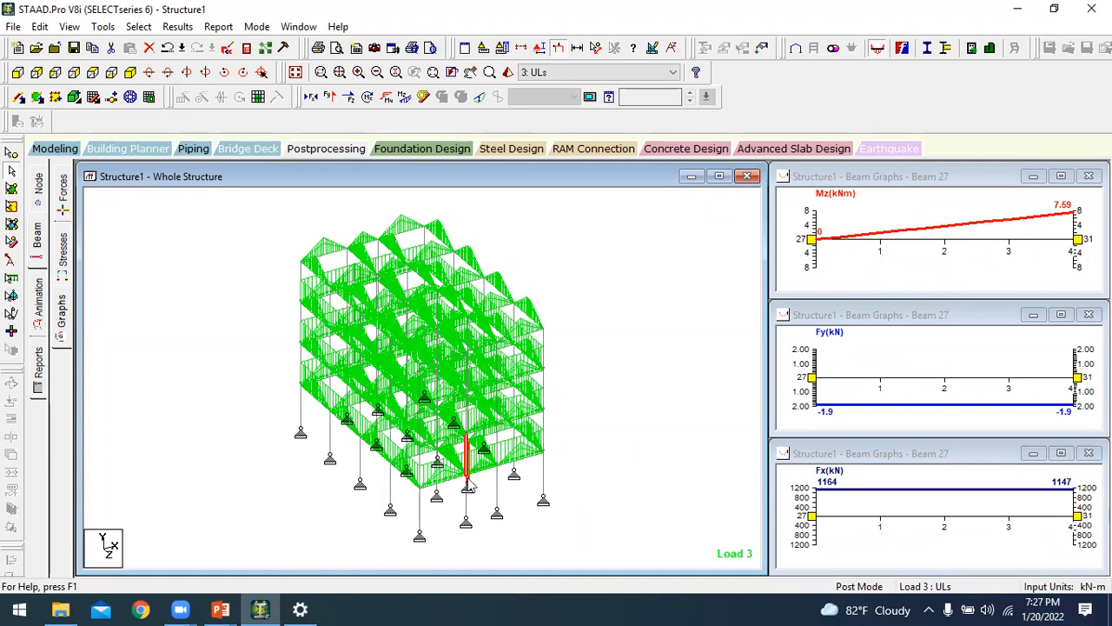
pyautogui.click(467, 481)
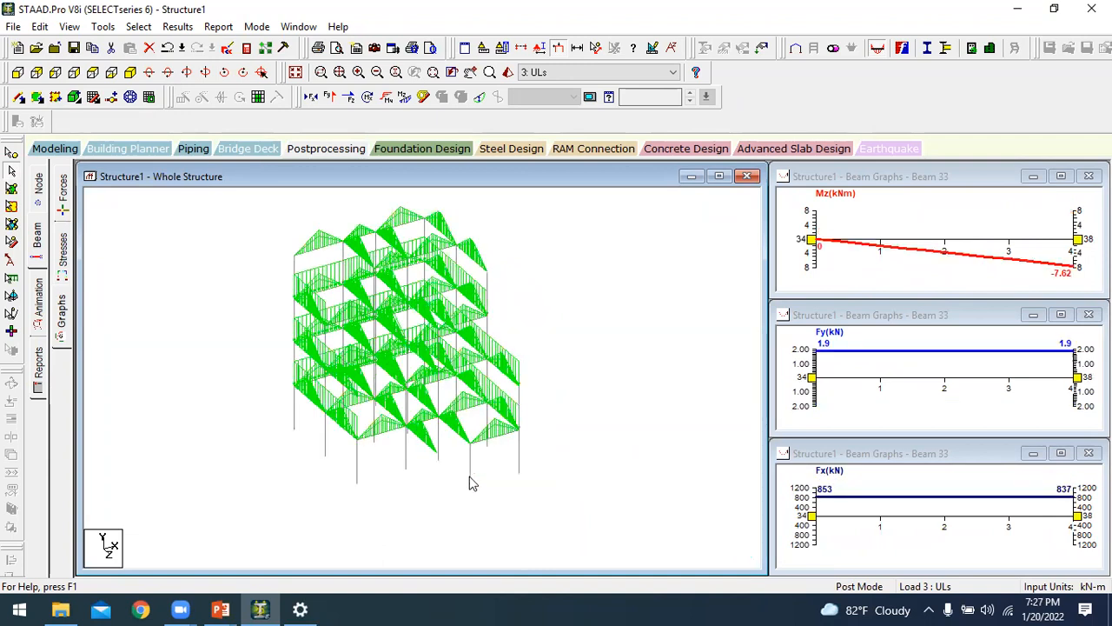
pyautogui.click(439, 511)
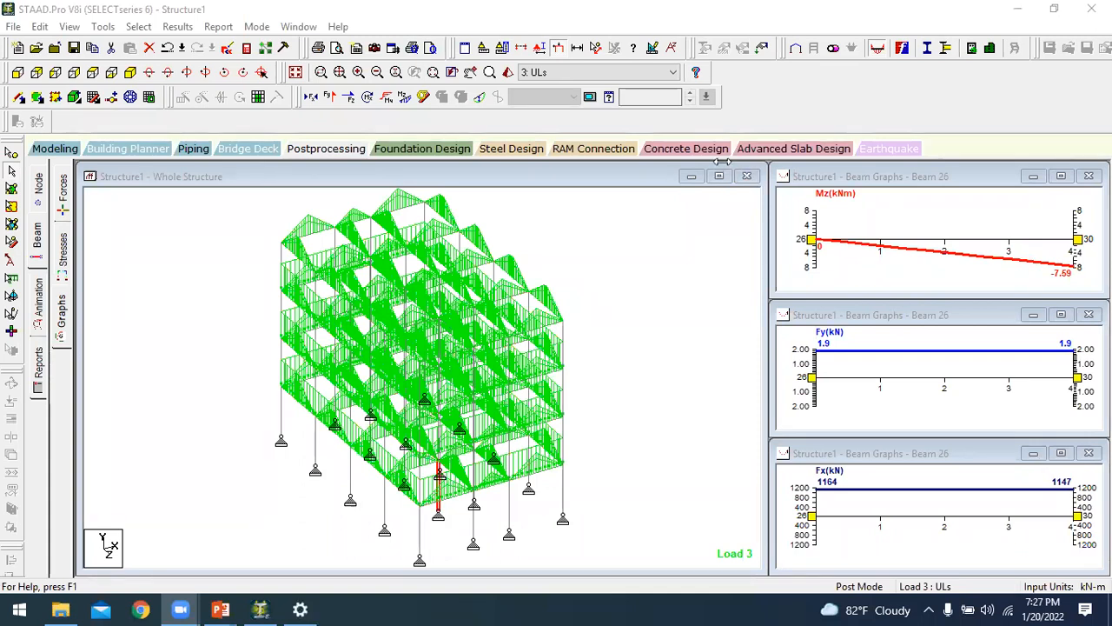
pyautogui.click(641, 313)
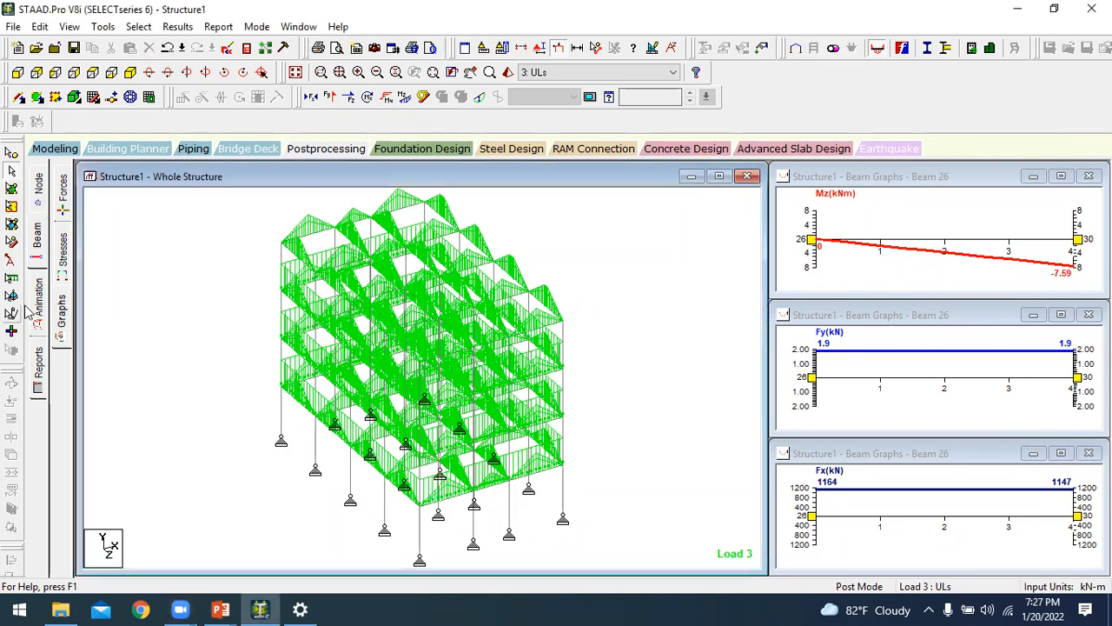
# - Start the report setup and add the input items Materials, Sections, Basic Load Cases and Loadings to the report
pyautogui.click(38, 360)
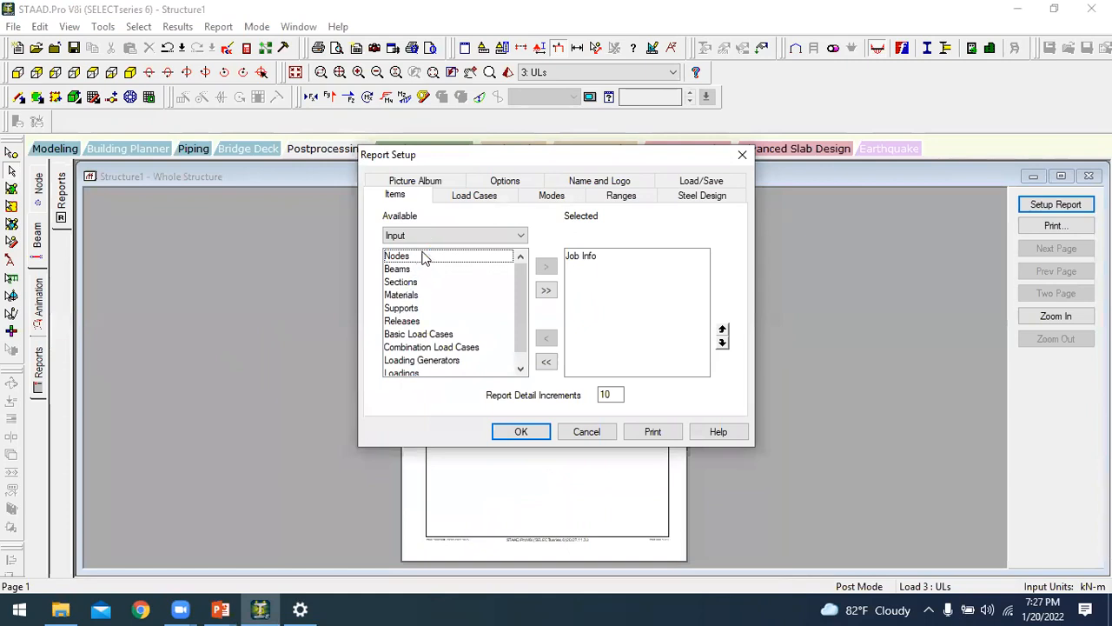
pyautogui.click(419, 293)
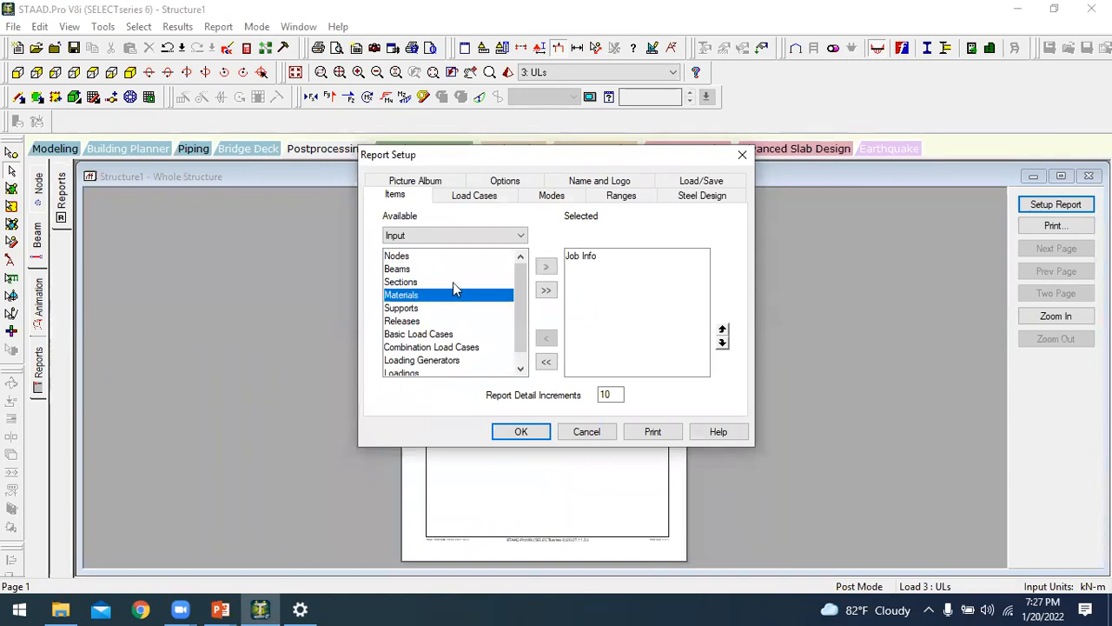
pyautogui.click(544, 267)
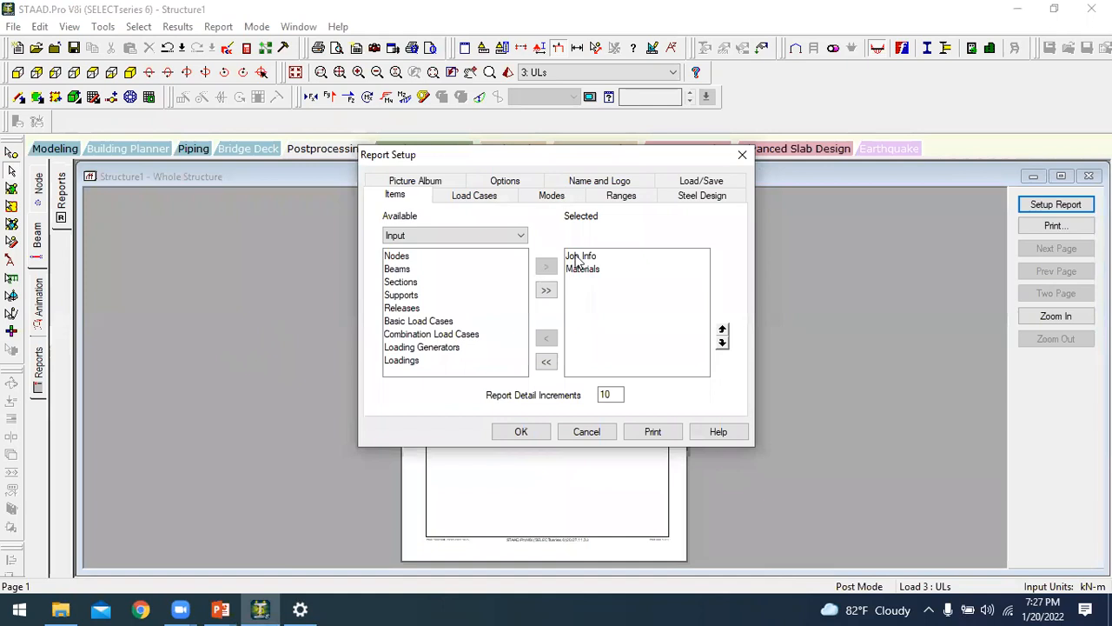
pyautogui.click(410, 282)
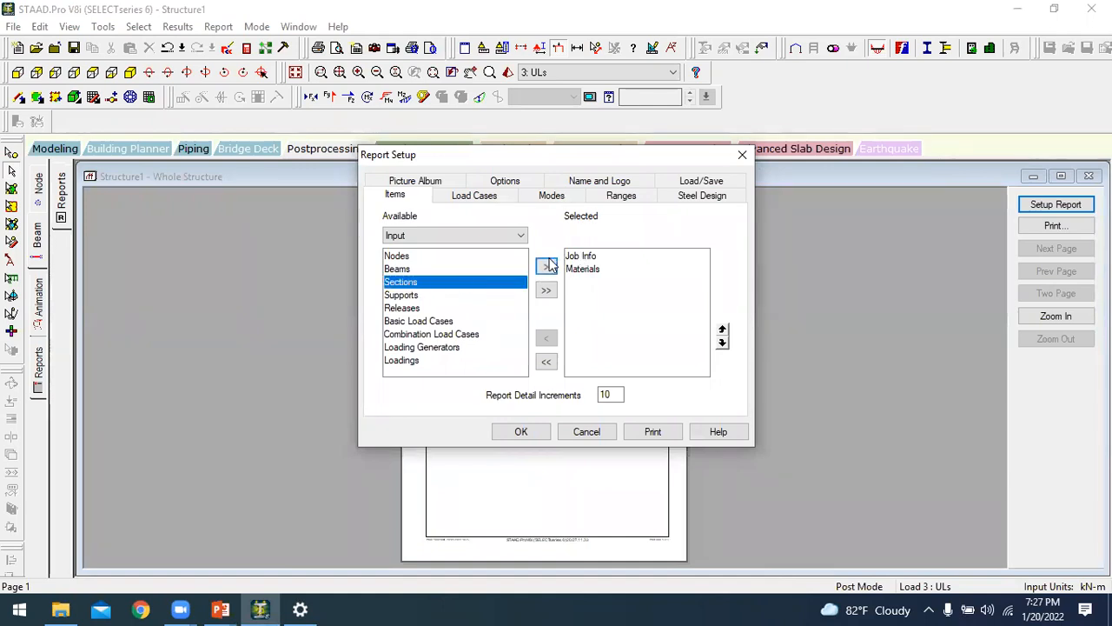
pyautogui.click(546, 267)
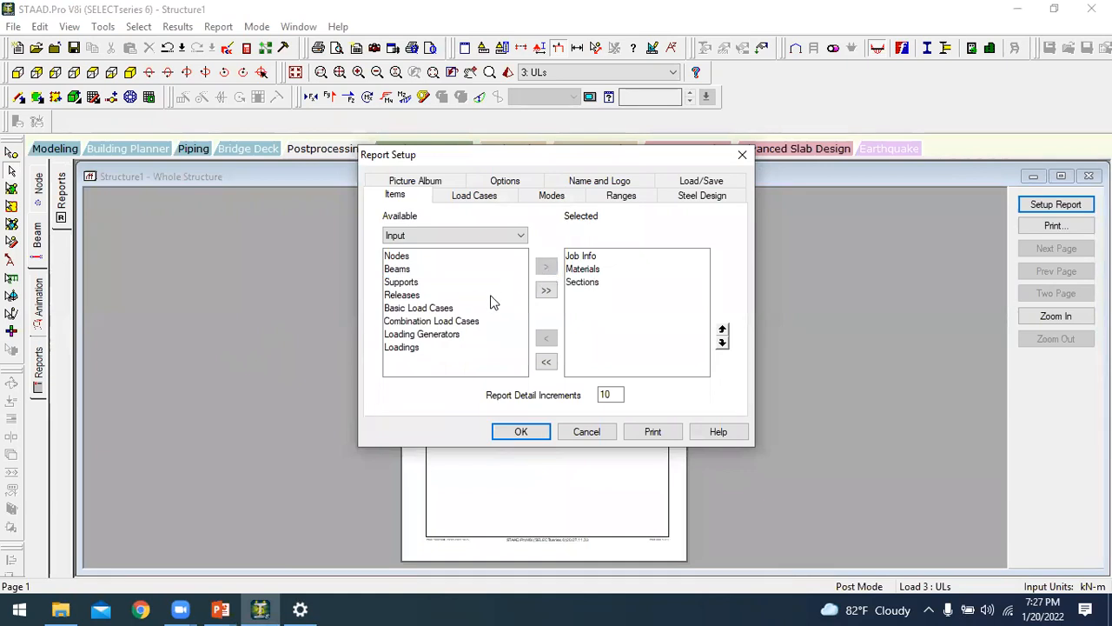
pyautogui.click(436, 309)
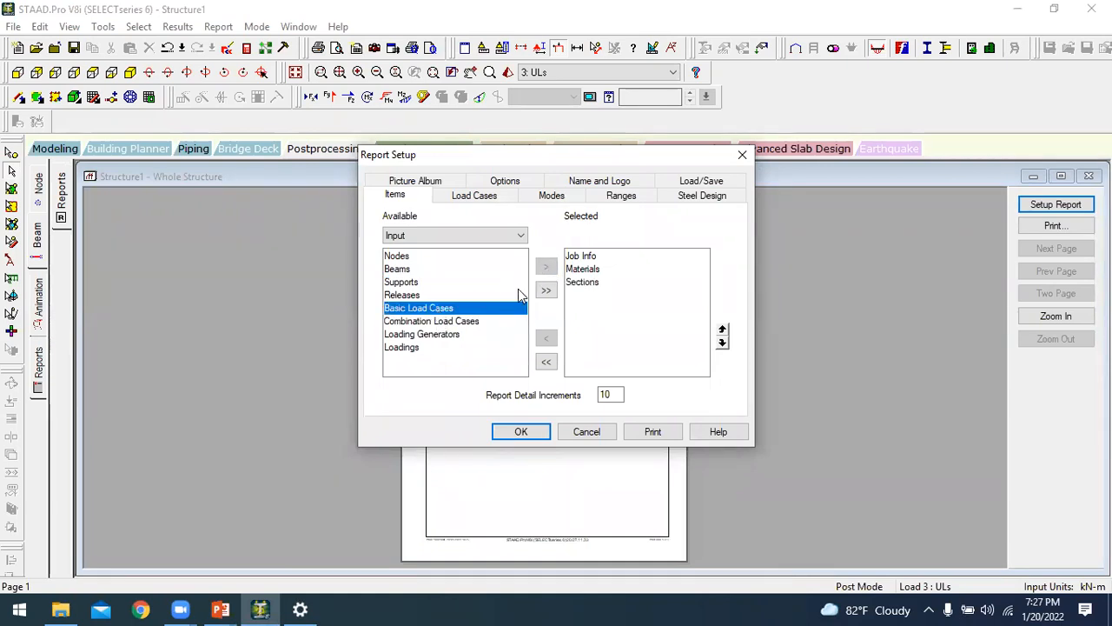
pyautogui.click(546, 267)
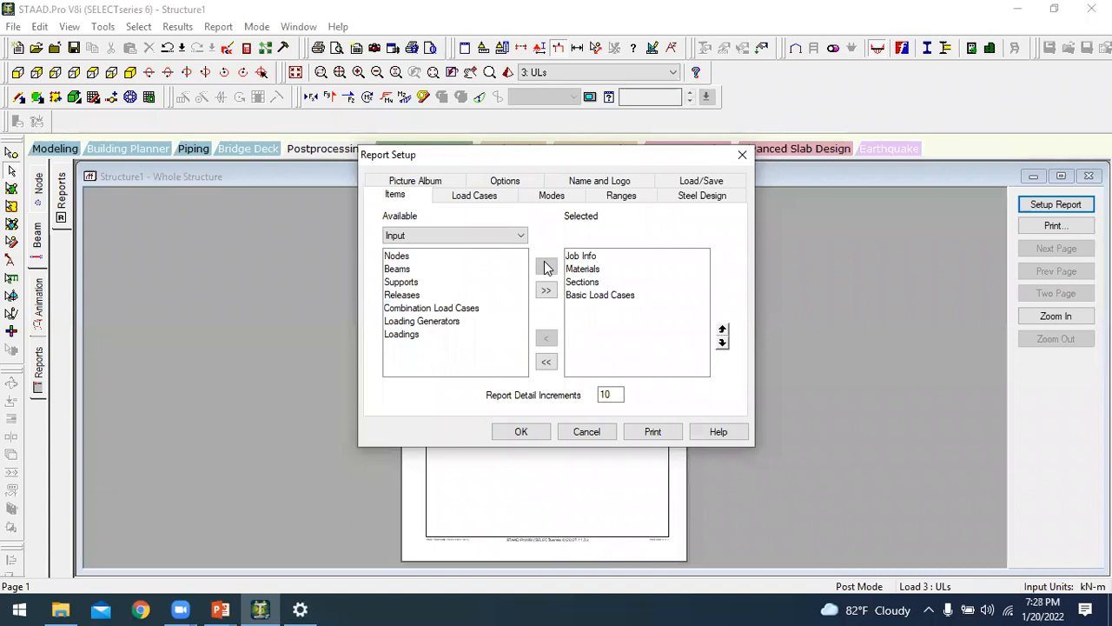
pyautogui.click(419, 335)
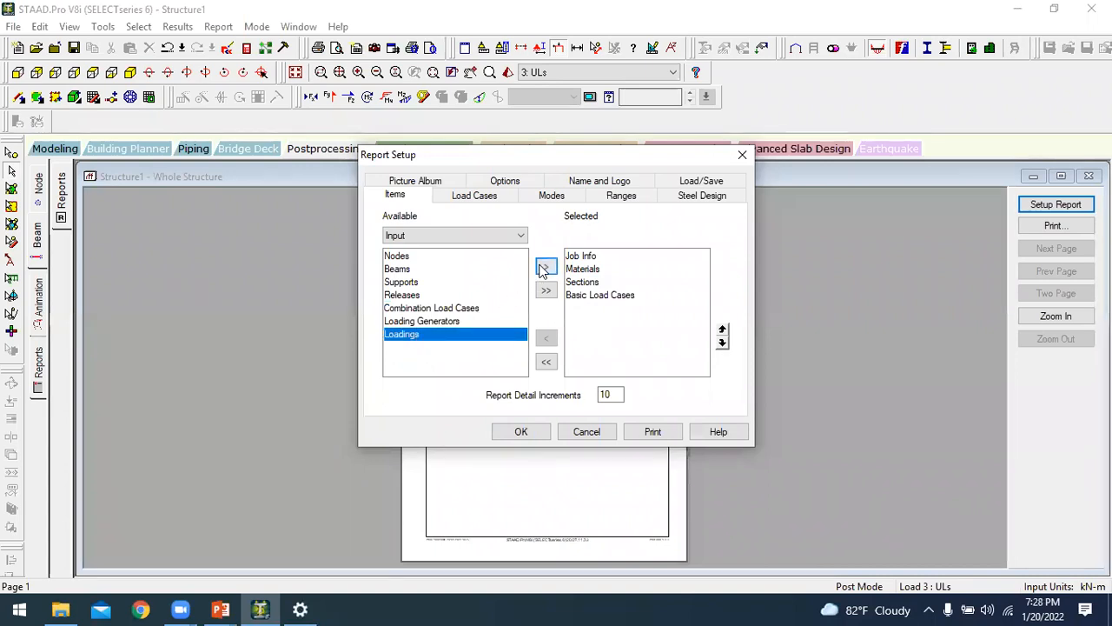
pyautogui.click(543, 268)
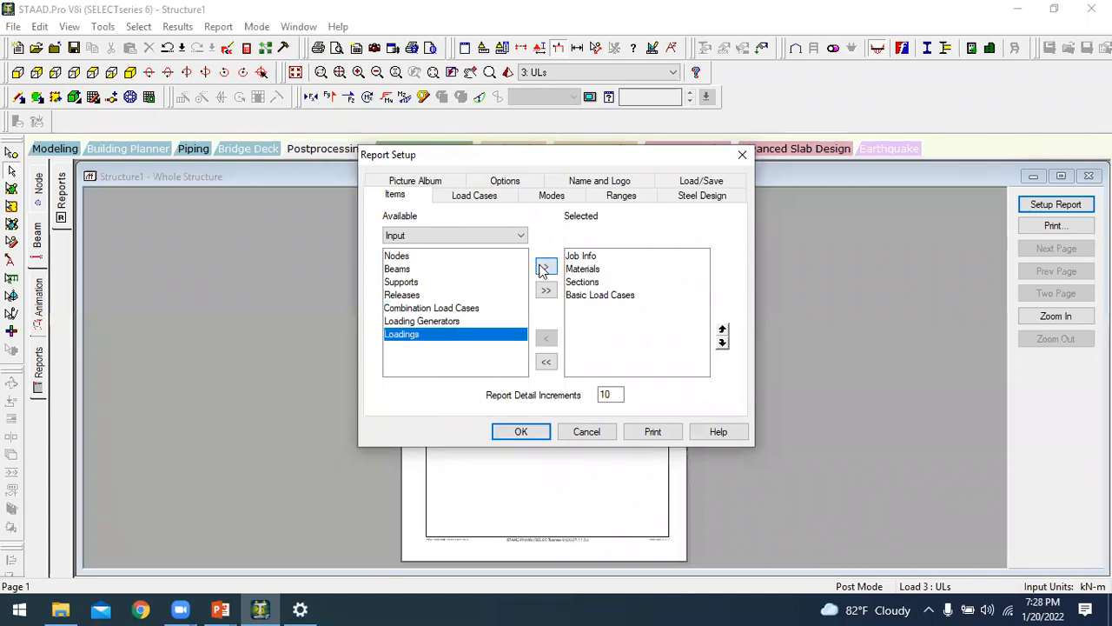
# - Add the output items Node Displacement Summary and Beam Displ Summary to the report
pyautogui.click(443, 238)
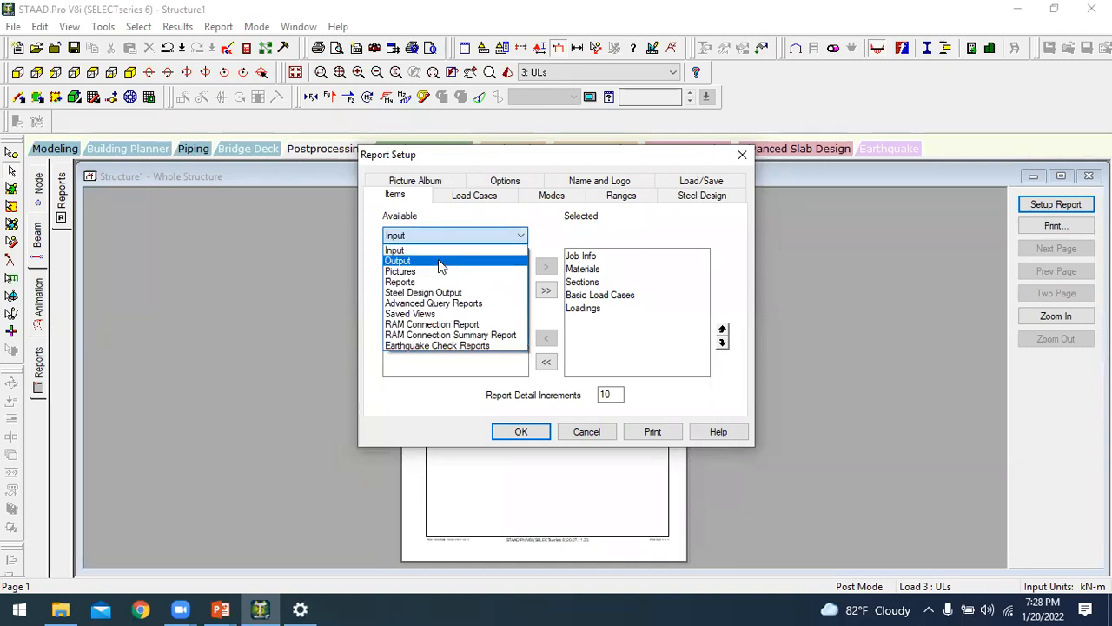
pyautogui.click(438, 259)
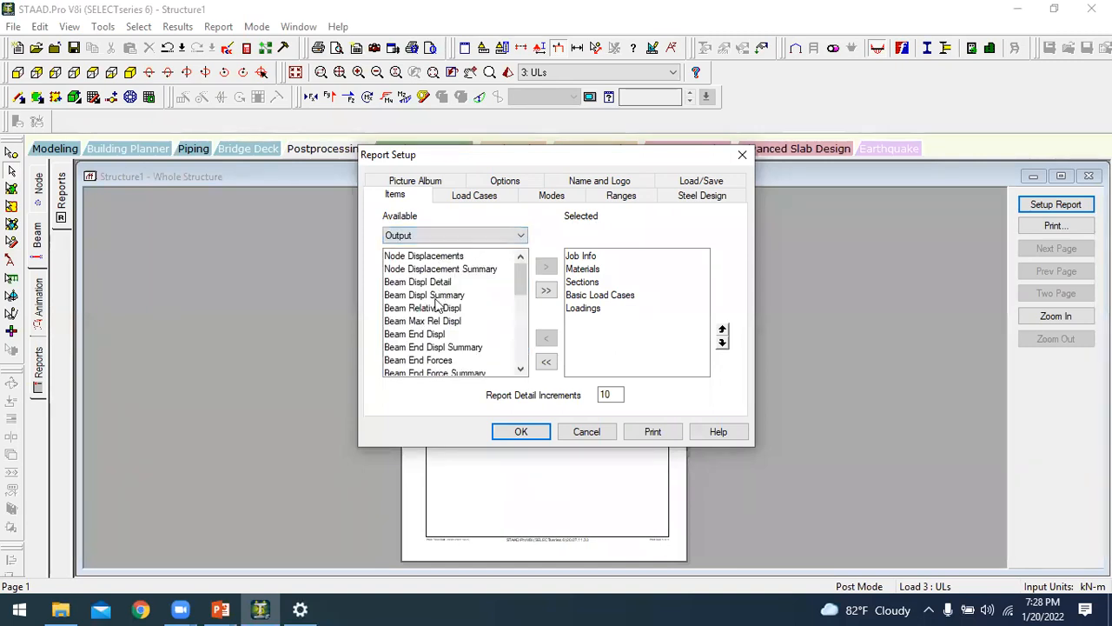
pyautogui.click(474, 269)
pyautogui.click(542, 268)
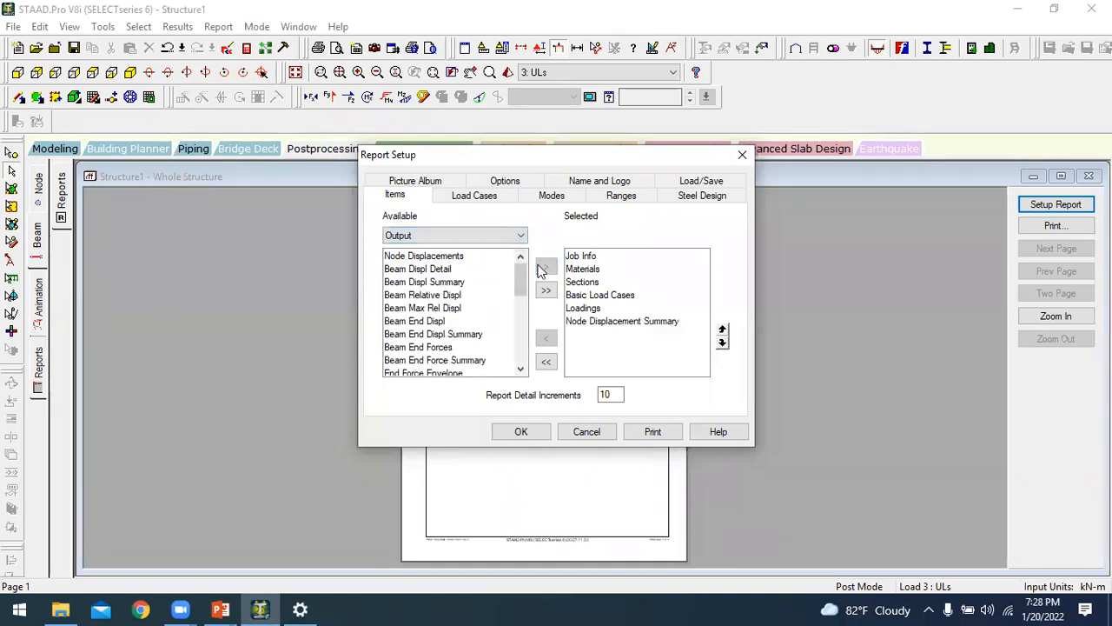
pyautogui.click(439, 282)
pyautogui.click(545, 266)
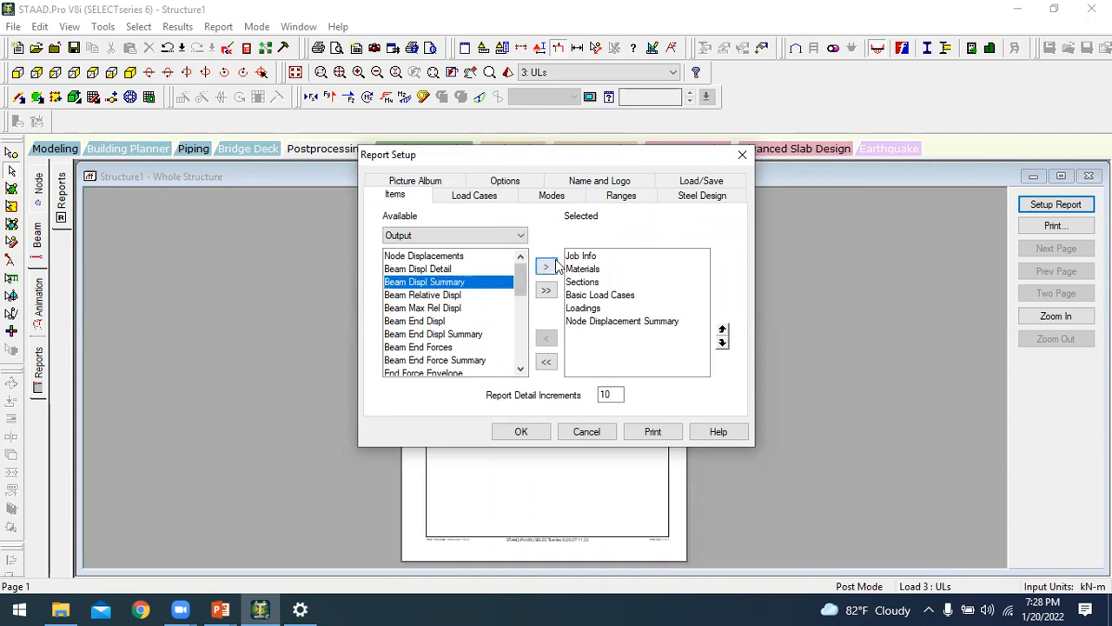
# - Add the output items Beam Force Detail Summary and Reactions to the report
pyautogui.scroll(-1, 483, 334)
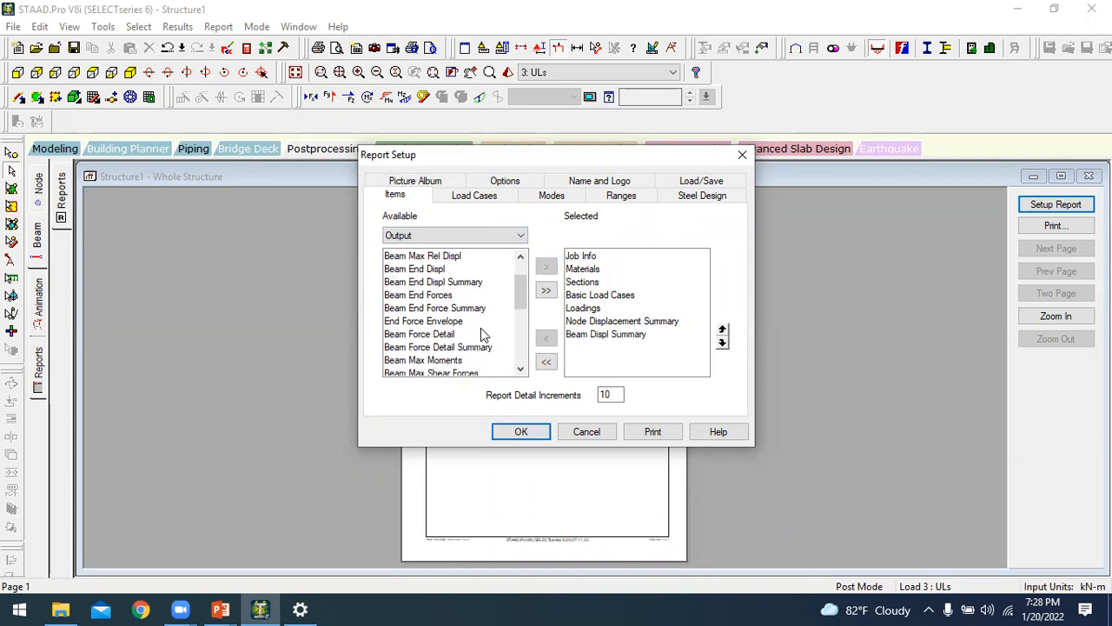
pyautogui.click(445, 347)
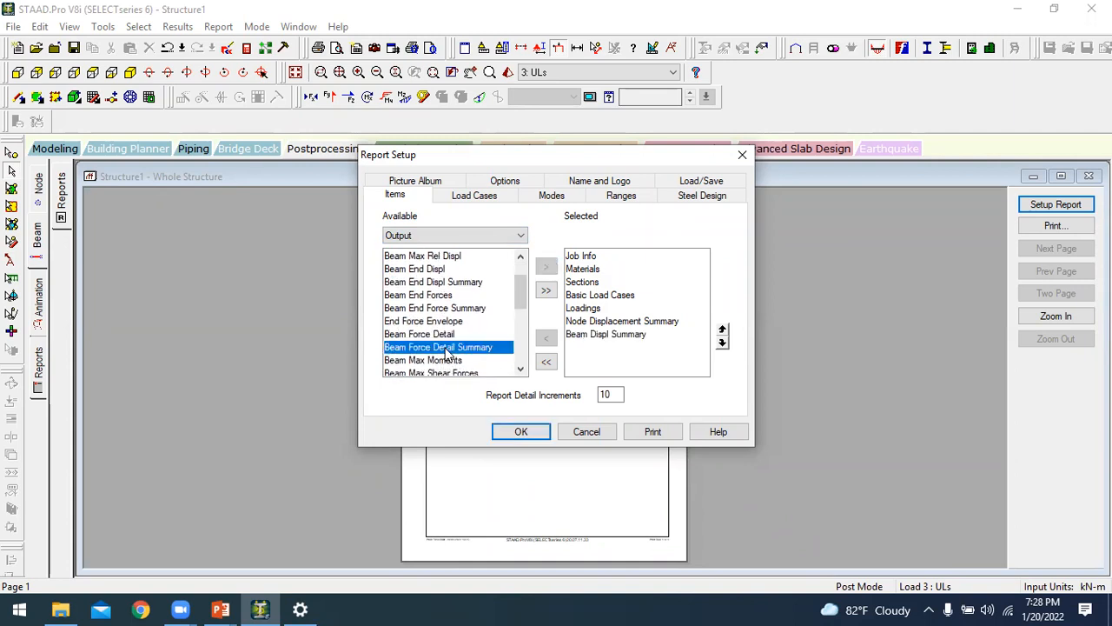
pyautogui.click(546, 268)
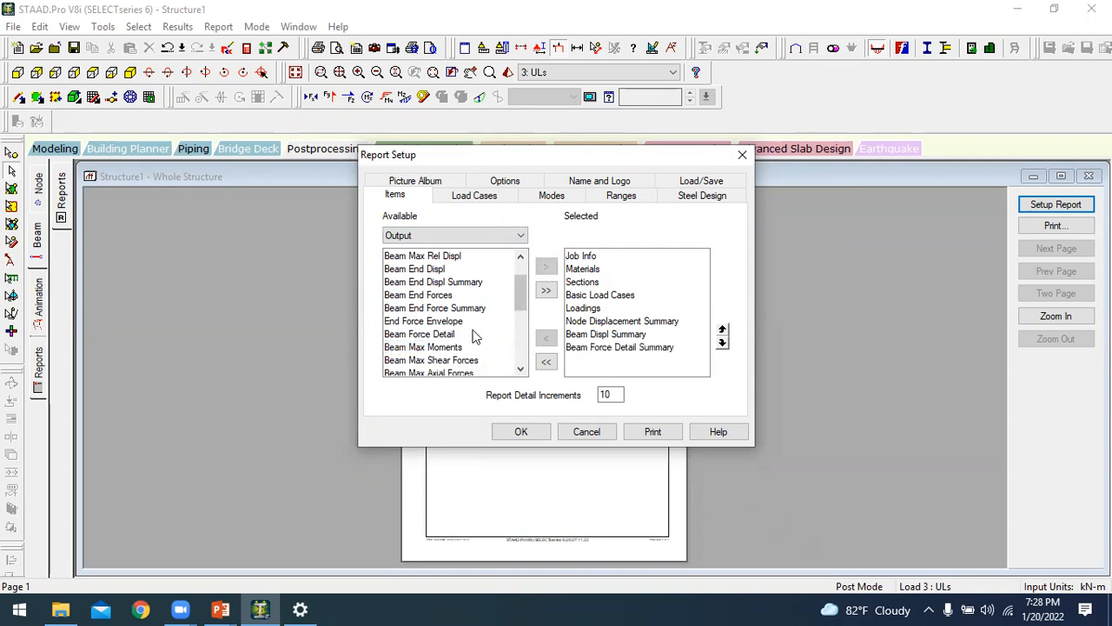
pyautogui.scroll(-1, 463, 347)
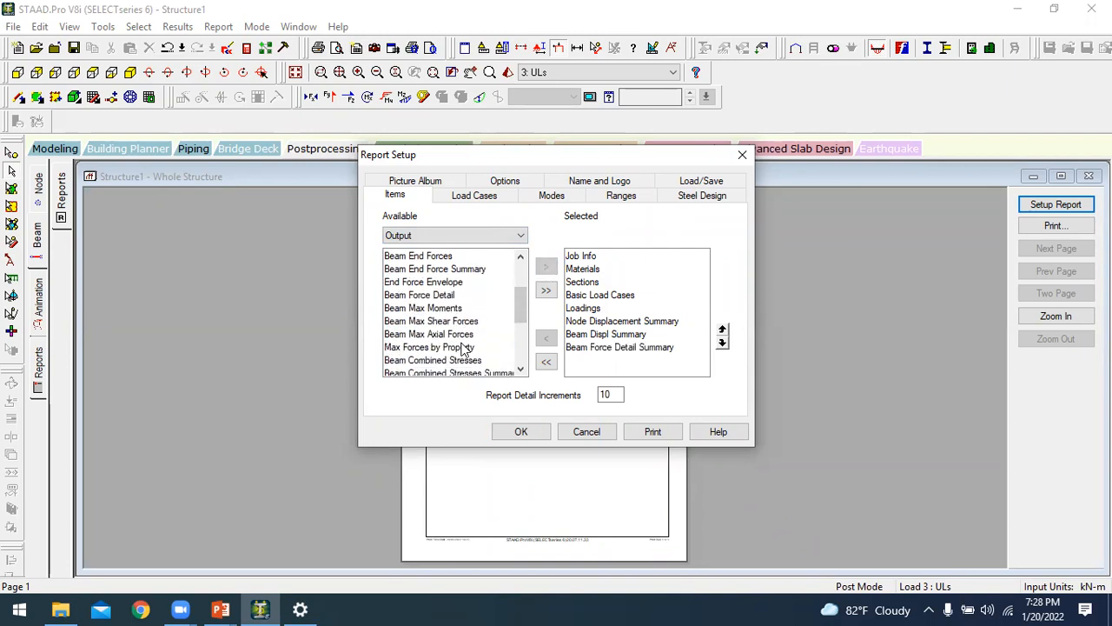
pyautogui.scroll(-1, 463, 349)
pyautogui.click(402, 360)
pyautogui.scroll(-1, 417, 349)
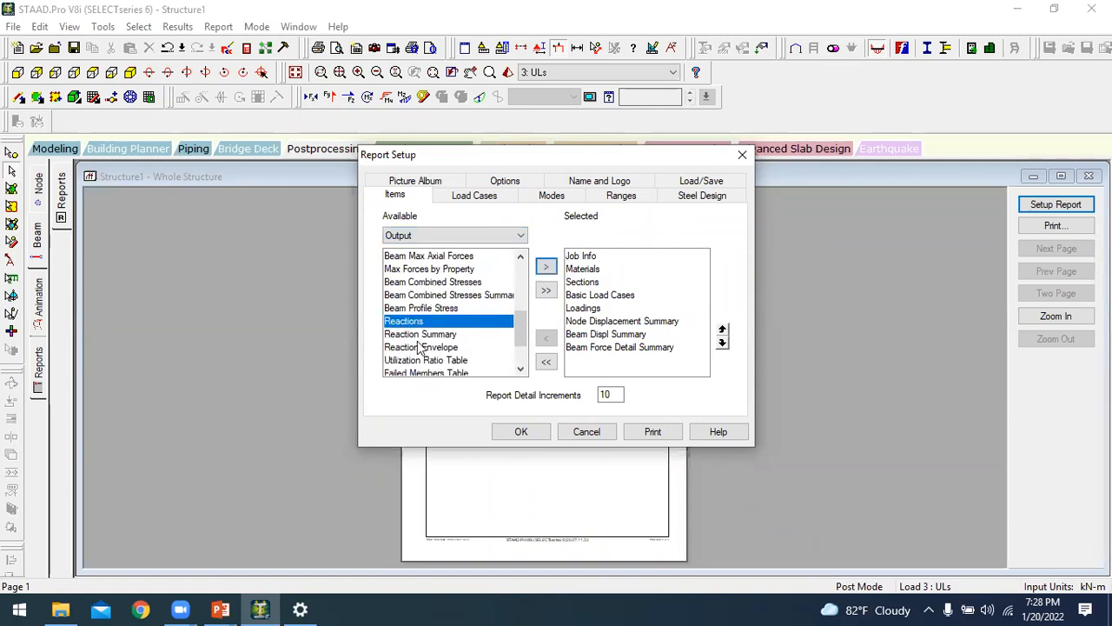
pyautogui.click(547, 269)
pyautogui.scroll(-1, 473, 345)
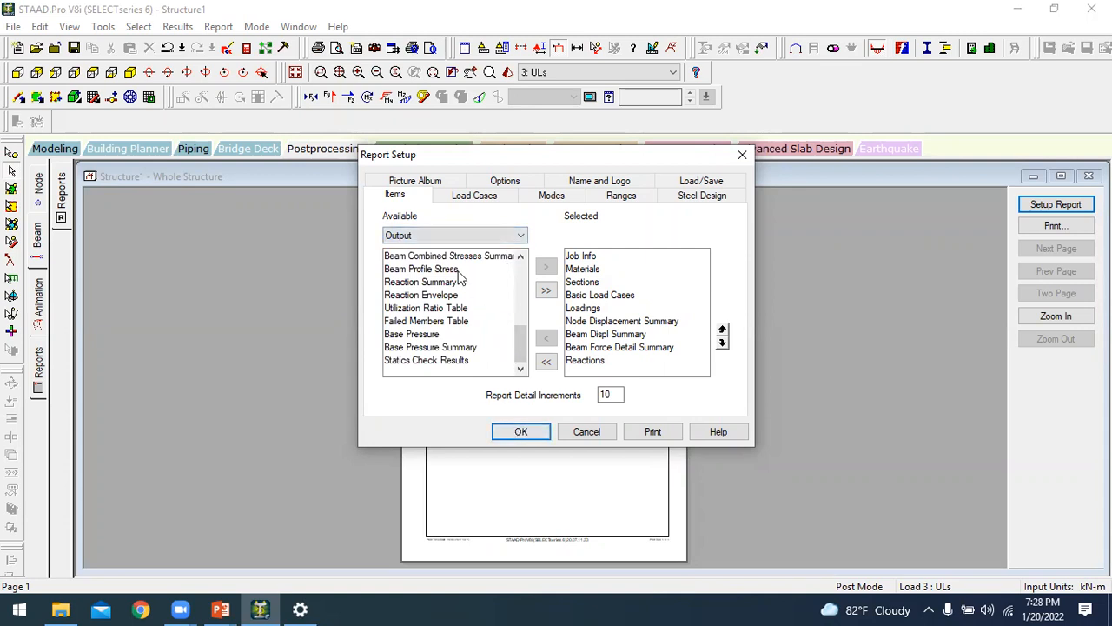
# - Add Picture 1, Picture 2, Picture 3 and Picture 4 to the report items and generate the report
pyautogui.click(428, 236)
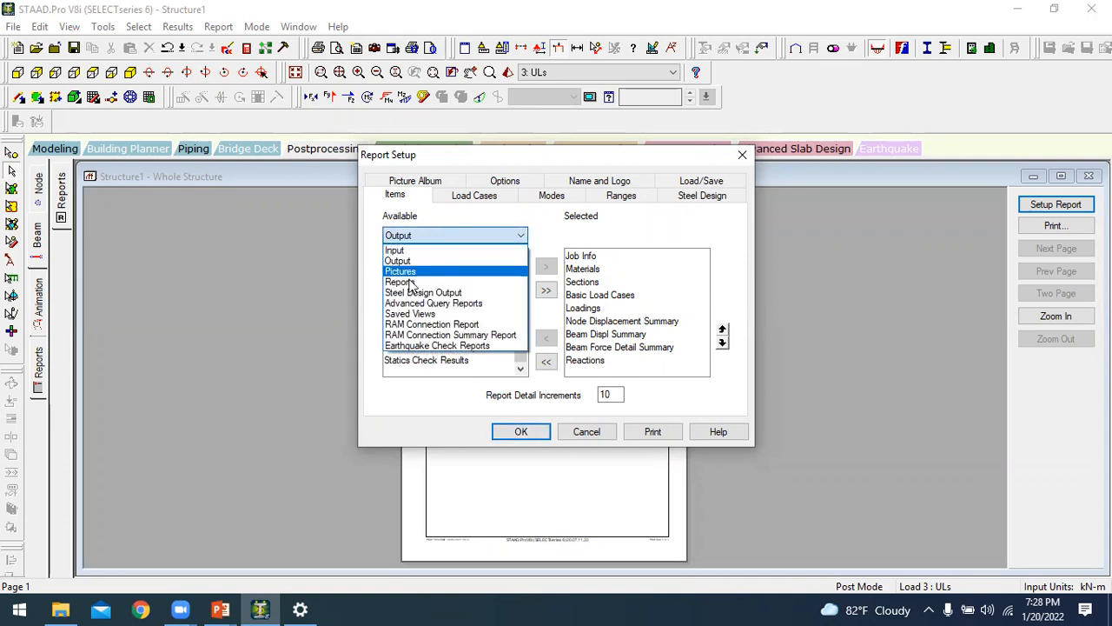
pyautogui.click(413, 272)
pyautogui.click(416, 257)
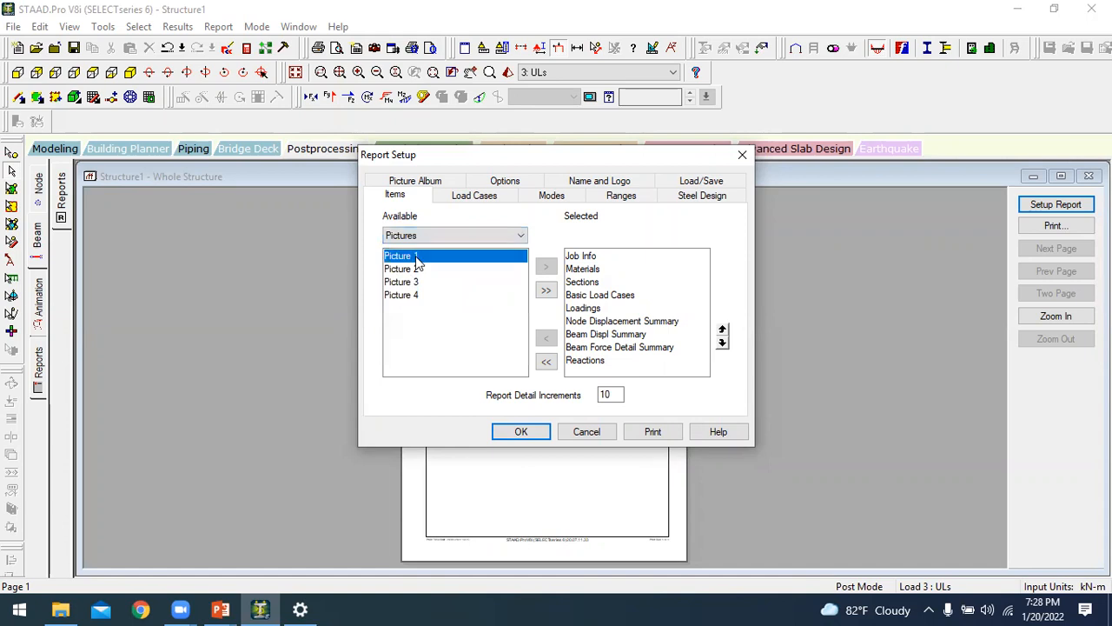
pyautogui.keyDown('ctrl'); pyautogui.click(420, 269); pyautogui.keyUp('ctrl')
pyautogui.keyDown('ctrl'); pyautogui.click(424, 282); pyautogui.keyUp('ctrl')
pyautogui.keyDown('ctrl'); pyautogui.click(426, 286); pyautogui.keyUp('ctrl')
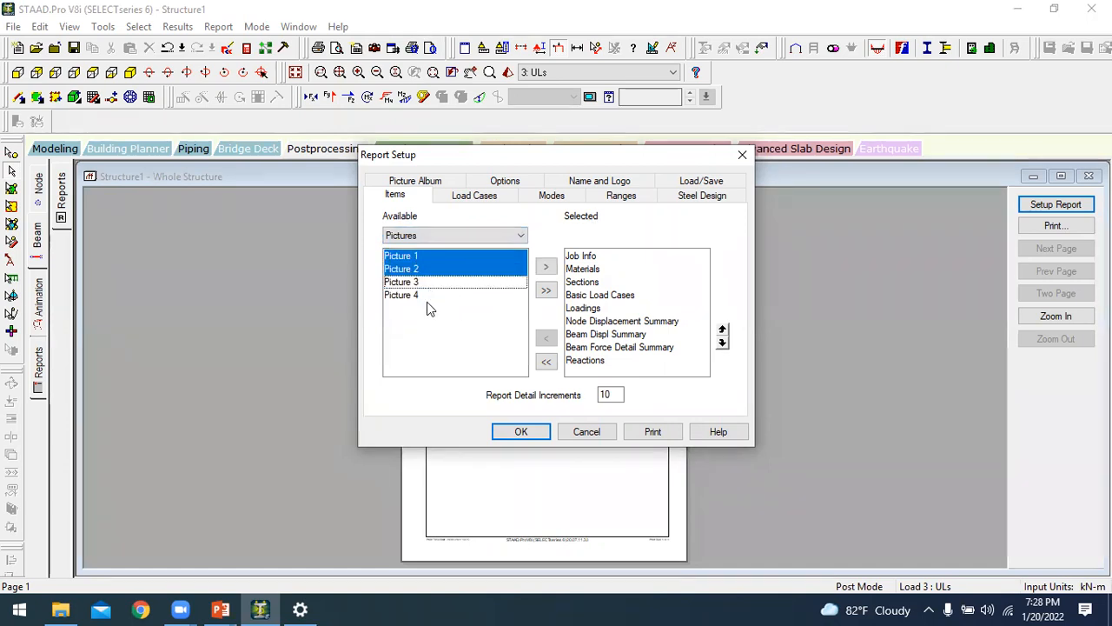
pyautogui.keyDown('ctrl'); pyautogui.click(425, 295); pyautogui.keyUp('ctrl')
pyautogui.keyDown('ctrl'); pyautogui.click(440, 281); pyautogui.keyUp('ctrl')
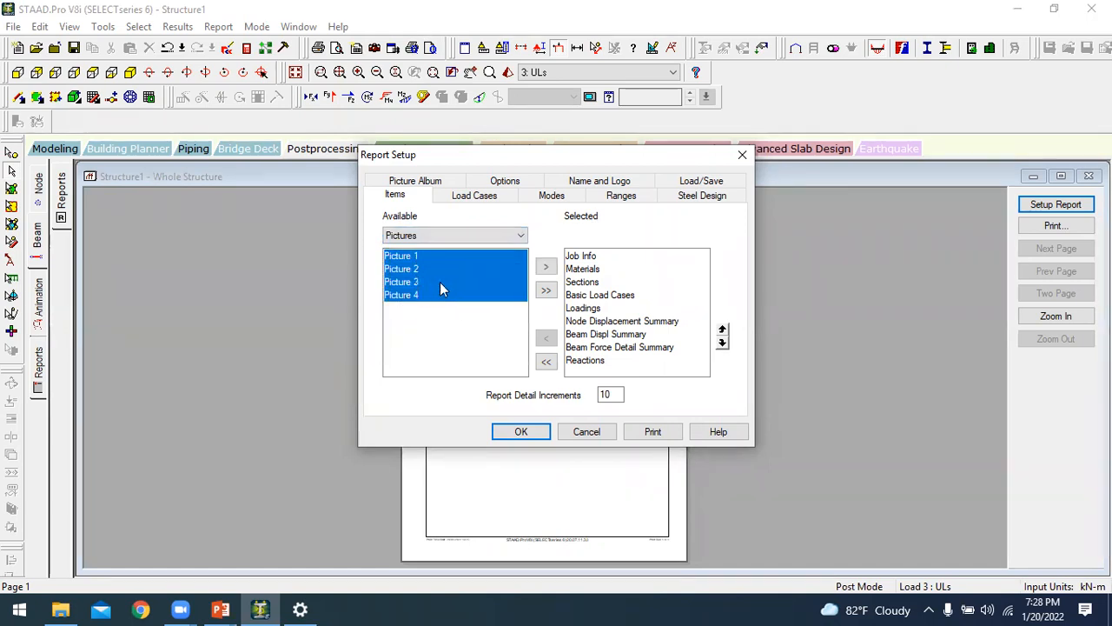
pyautogui.click(545, 290)
pyautogui.click(528, 437)
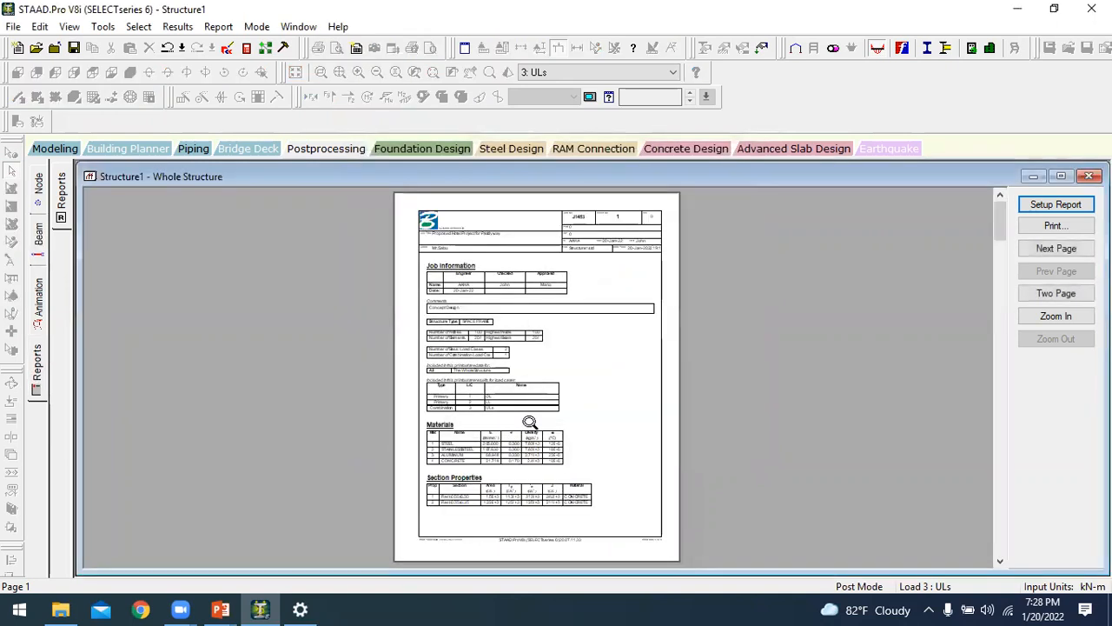
# - Examine the job information, load cases, materials and section properties on the report's first page
pyautogui.click(509, 287)
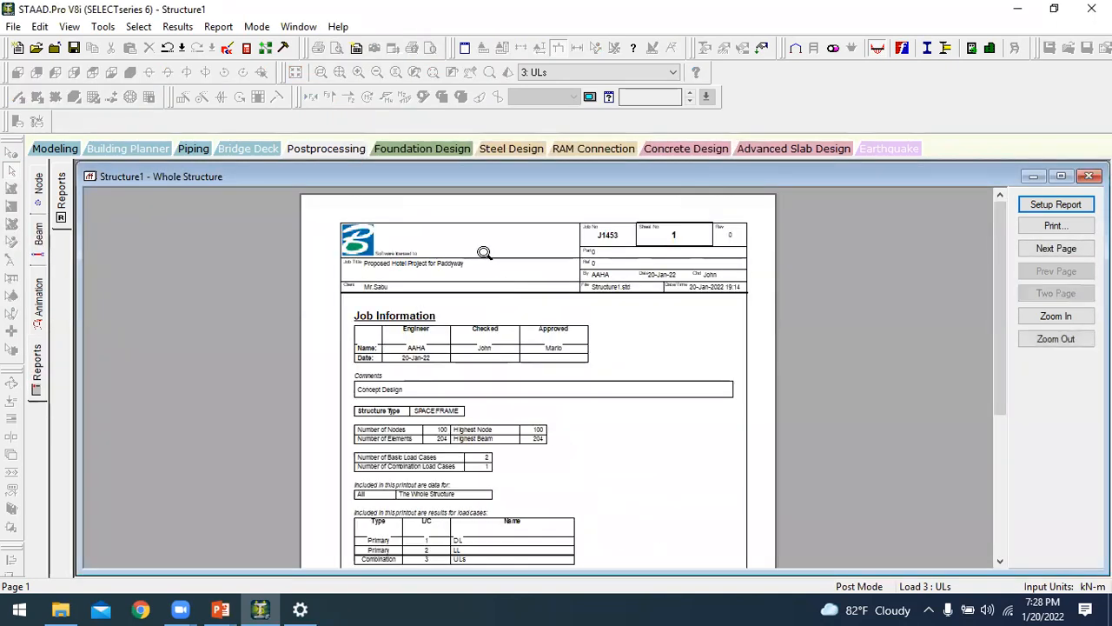
pyautogui.click(484, 252)
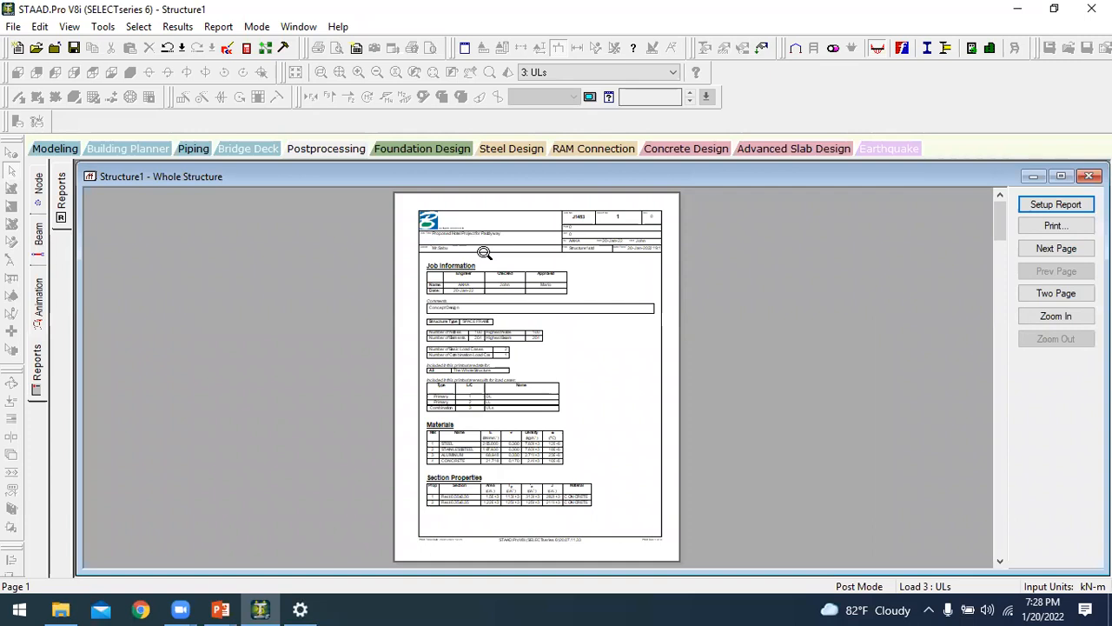
pyautogui.click(512, 249)
pyautogui.click(514, 251)
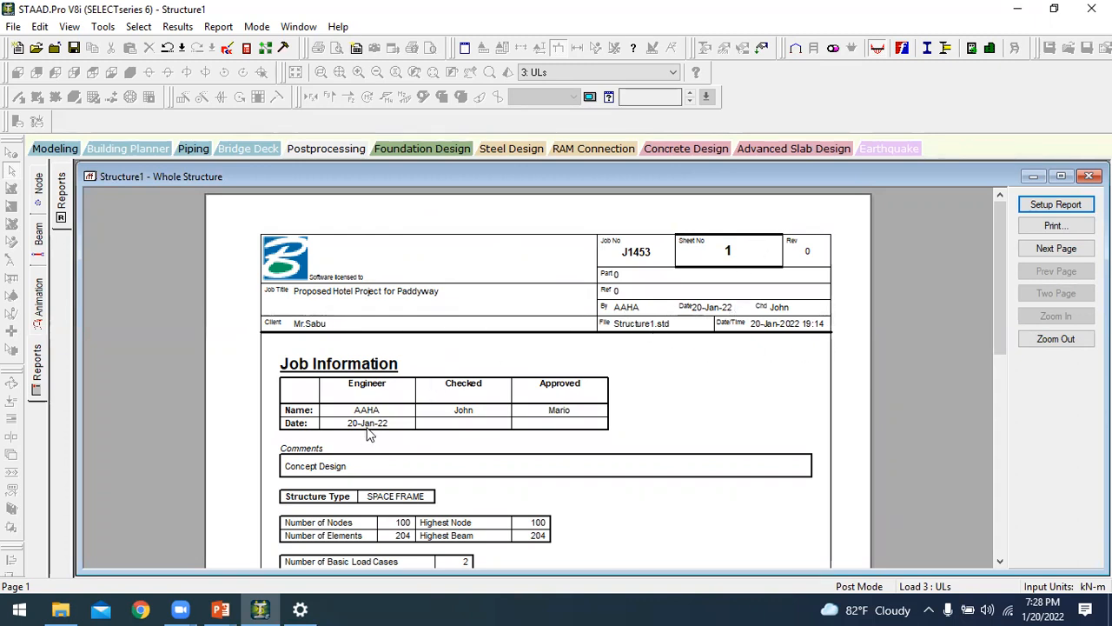
pyautogui.scroll(-9, 367, 435)
pyautogui.scroll(-2, 466, 398)
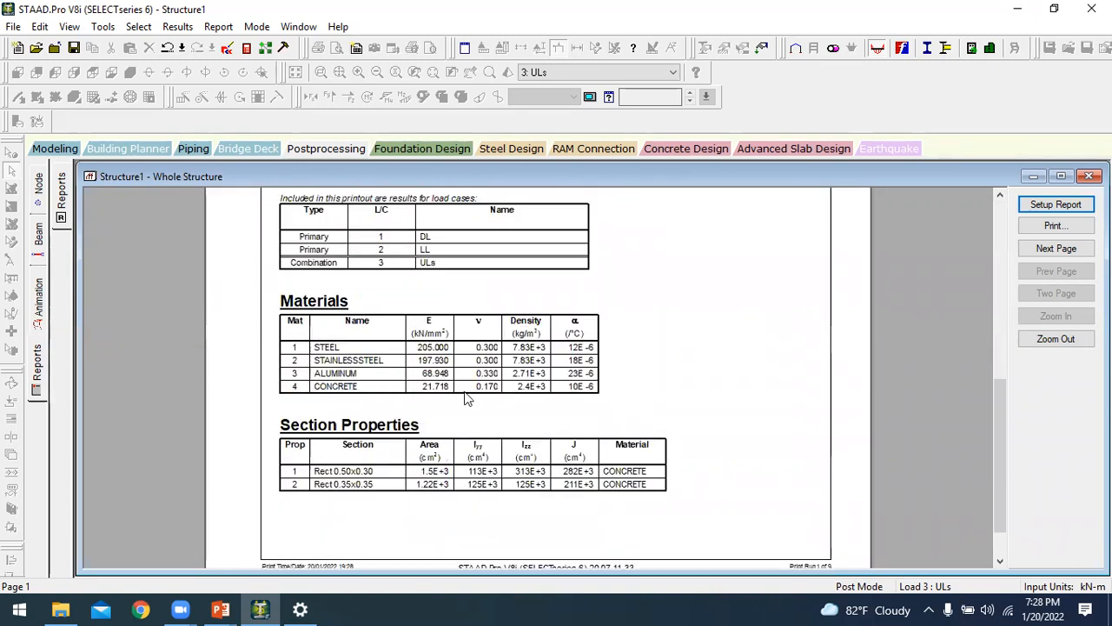
pyautogui.scroll(-1, 467, 398)
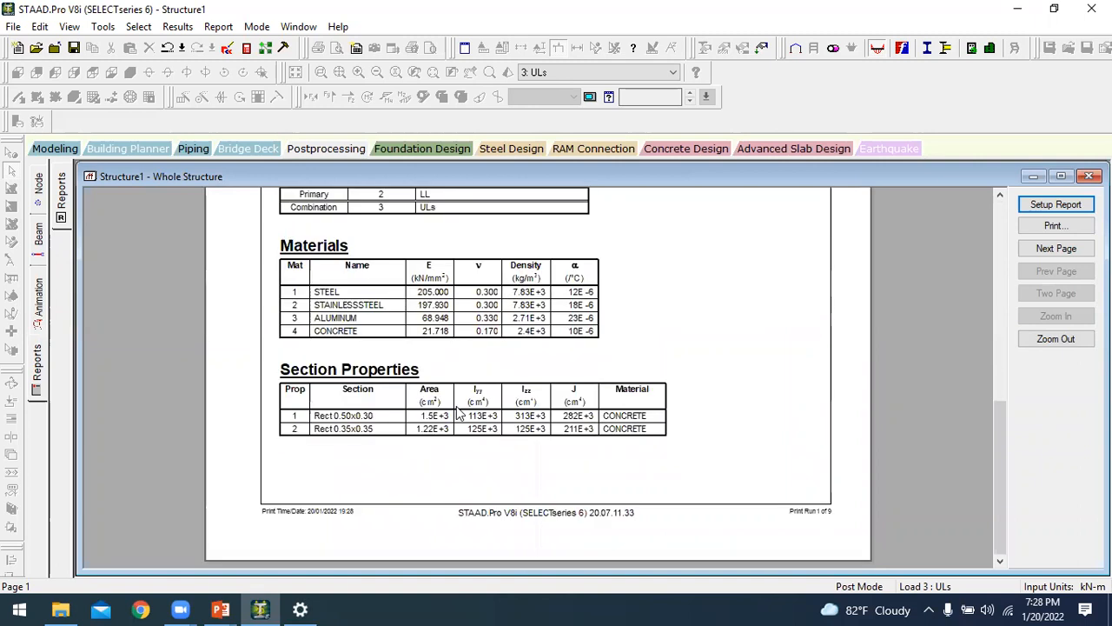
# - Go through the report's result pages and examine the bending moment and axial force pictures on pages 6 and 7
pyautogui.click(1055, 250)
pyautogui.click(1055, 250)
pyautogui.click(1054, 251)
pyautogui.click(1055, 250)
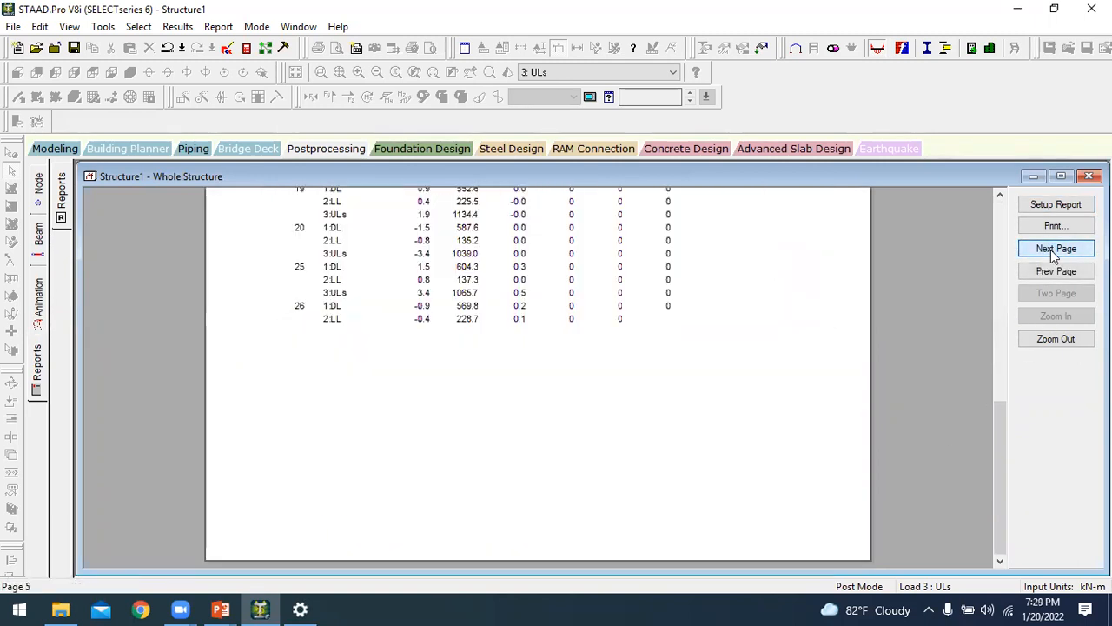
pyautogui.click(1055, 250)
pyautogui.click(1055, 251)
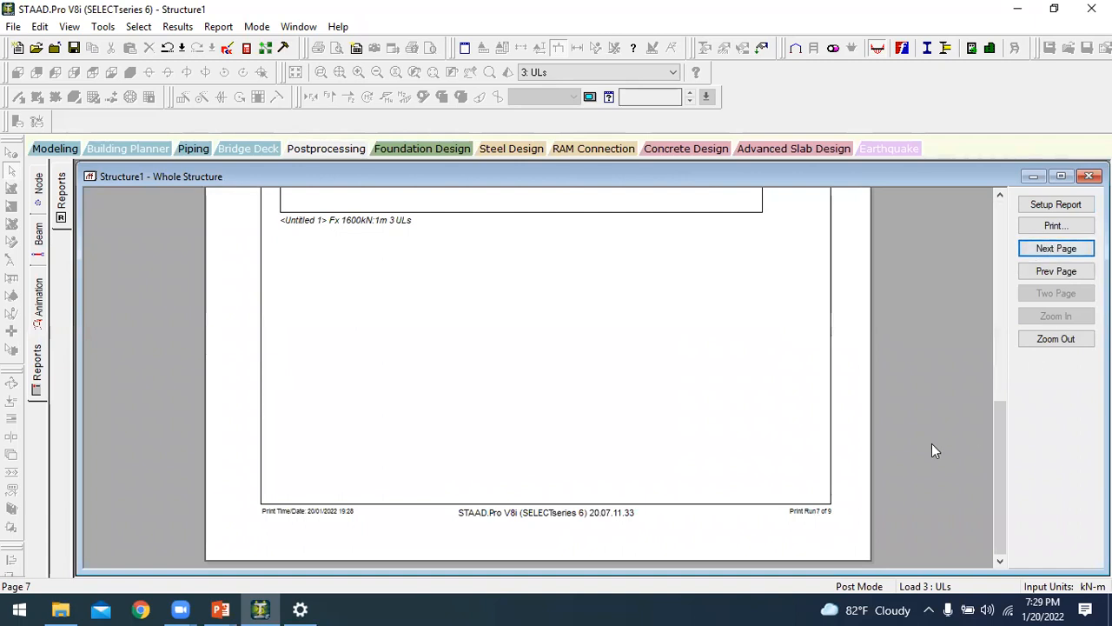
pyautogui.scroll(9, 516, 397)
pyautogui.scroll(1, 532, 387)
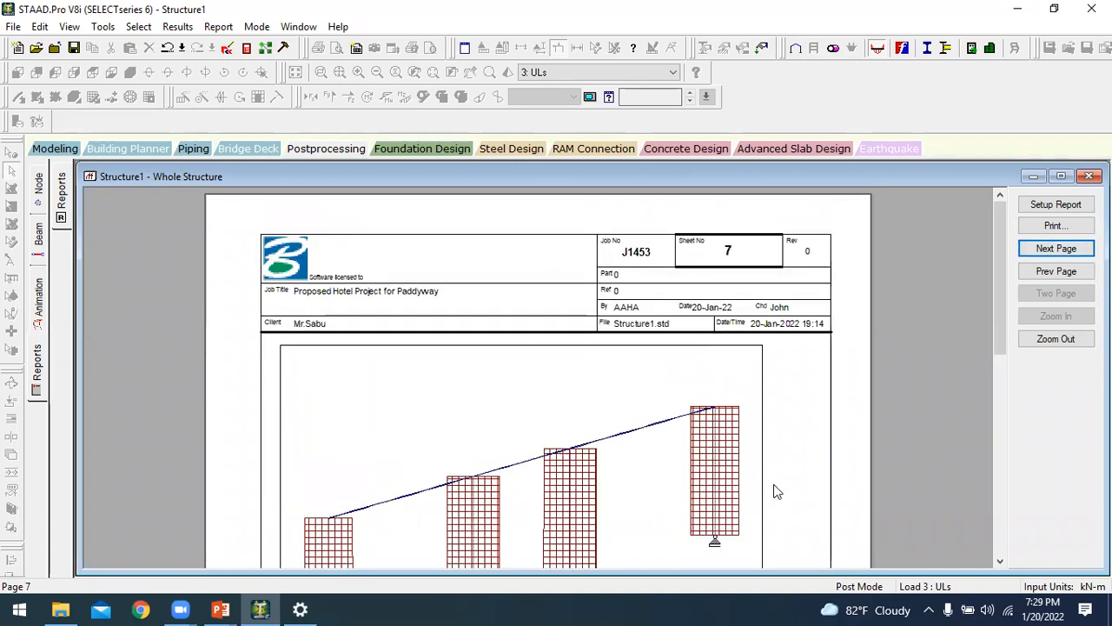
pyautogui.click(1065, 272)
pyautogui.scroll(-10, 647, 439)
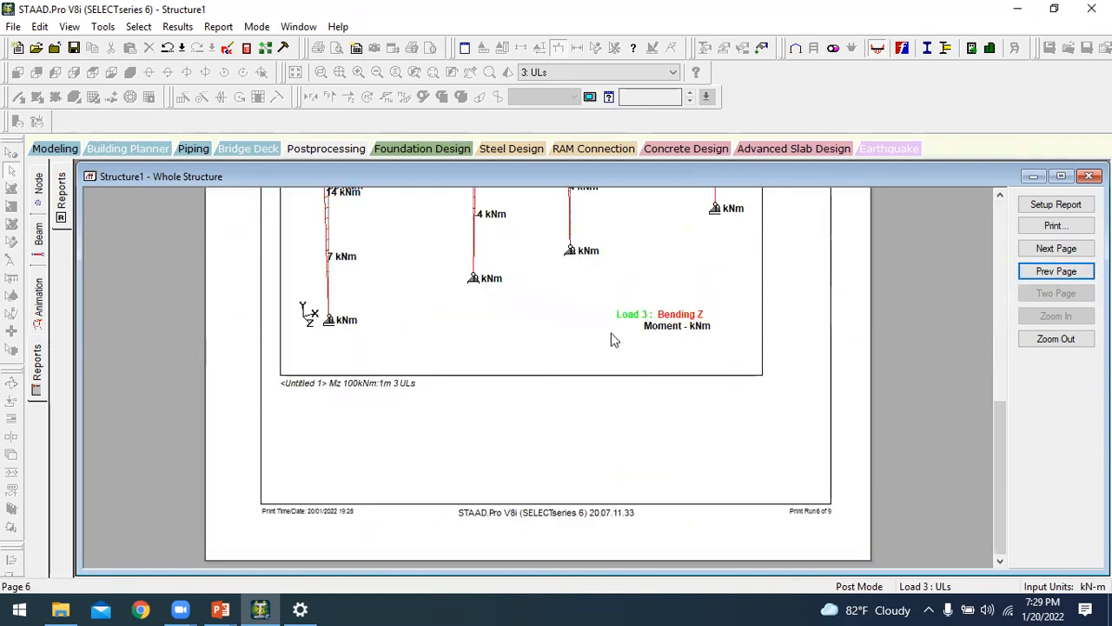
pyautogui.scroll(5, 614, 338)
pyautogui.scroll(-5, 625, 342)
# - Examine the whole-structure diagram pictures on report pages 8 and 9
pyautogui.click(1056, 249)
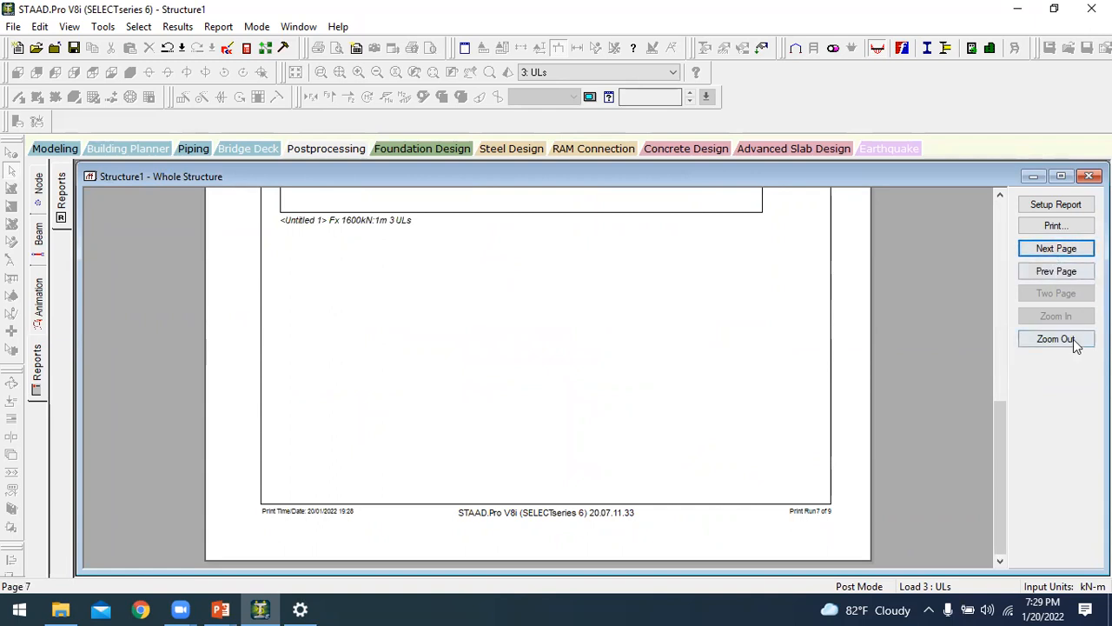
pyautogui.click(1055, 249)
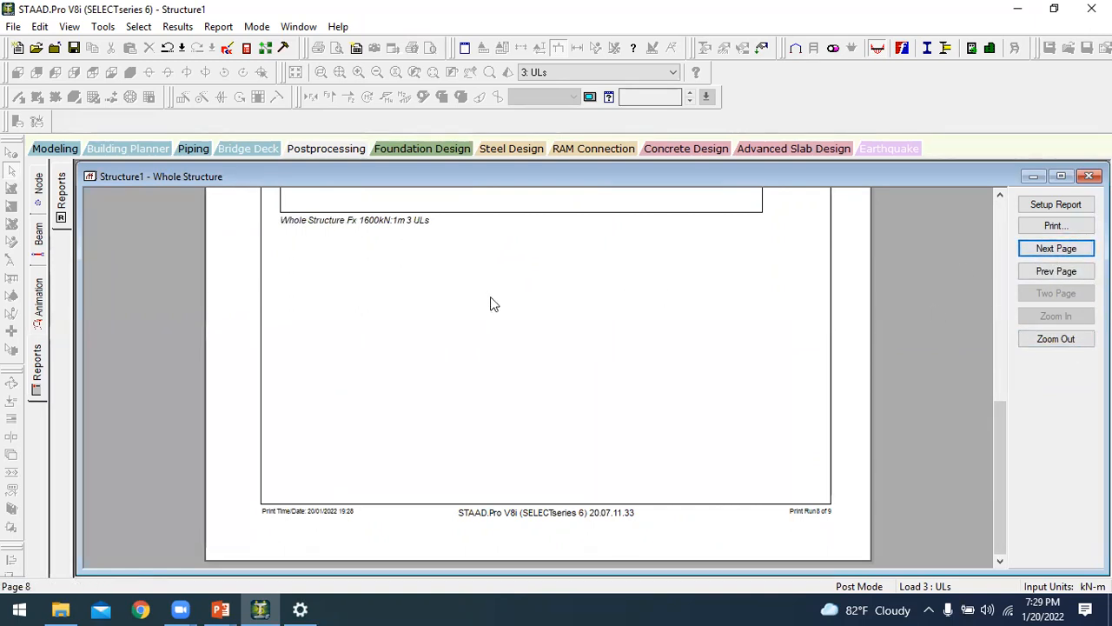
pyautogui.scroll(8, 490, 296)
pyautogui.scroll(5, 497, 276)
pyautogui.scroll(-8, 504, 280)
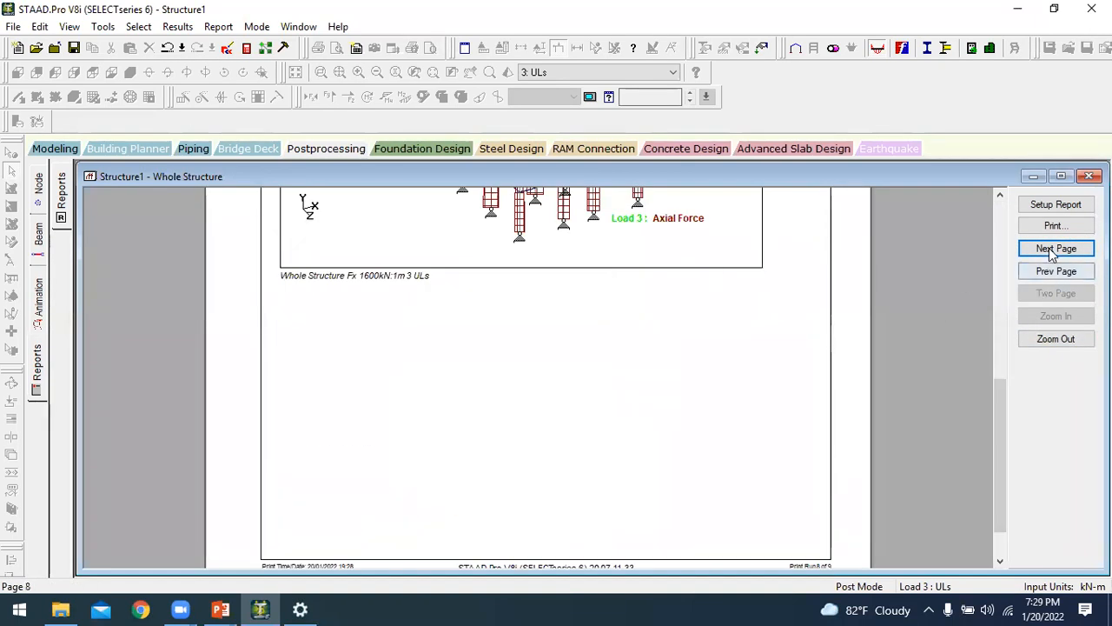
pyautogui.click(1056, 249)
pyautogui.scroll(-2, 465, 336)
pyautogui.scroll(8, 454, 349)
pyautogui.scroll(-8, 461, 341)
pyautogui.scroll(5, 417, 370)
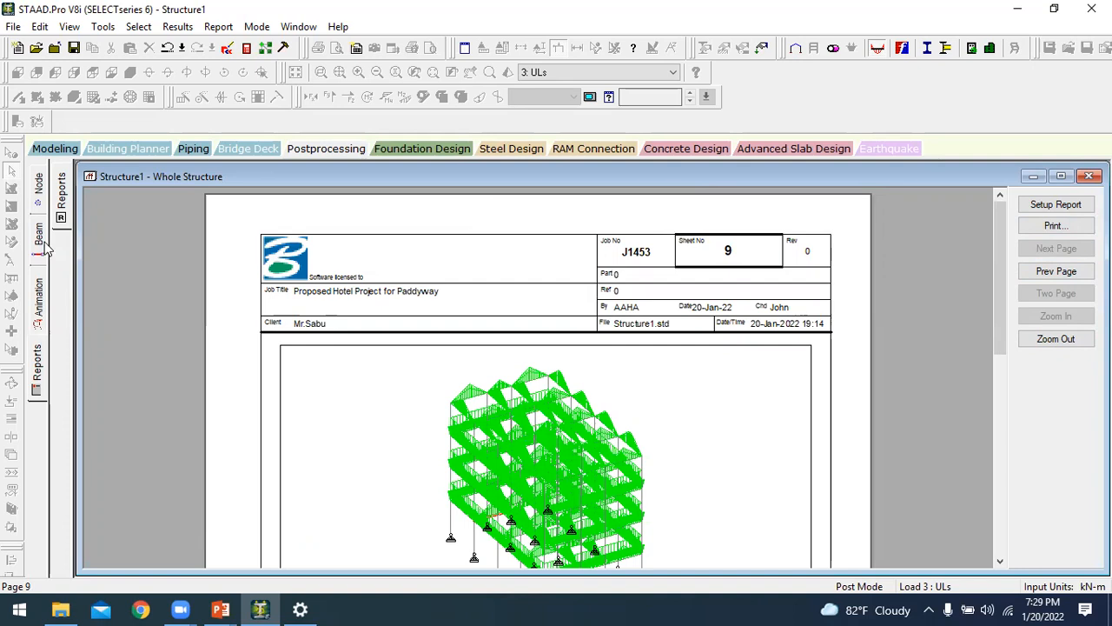
# - Switch to foundation design, include load cases DL and LL with all supports used, and run STAAD.foundation
pyautogui.click(315, 150)
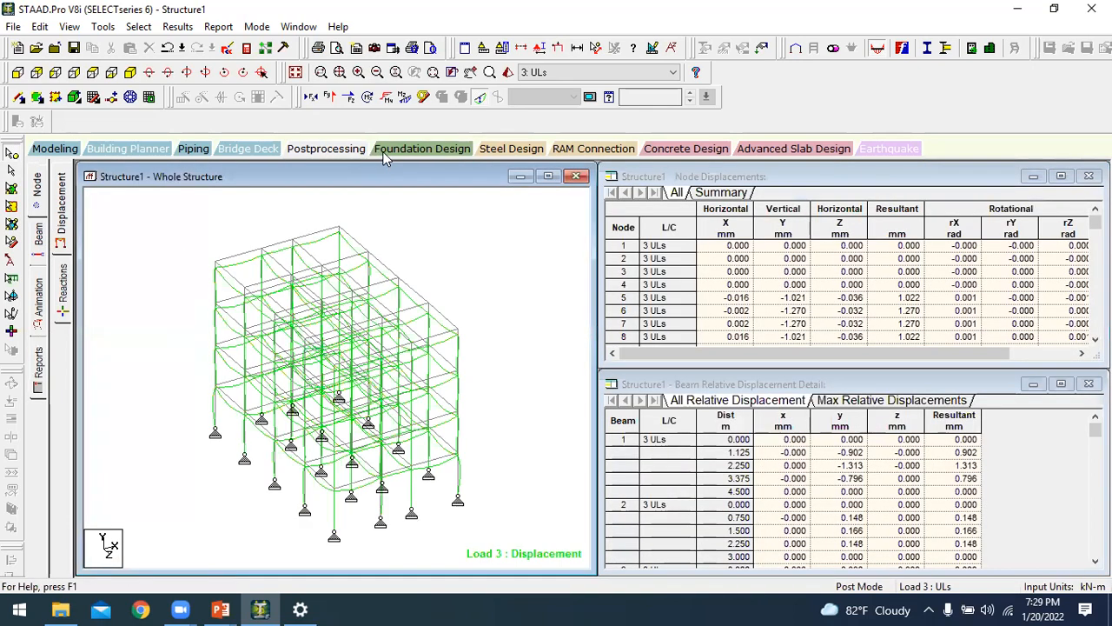
pyautogui.click(401, 151)
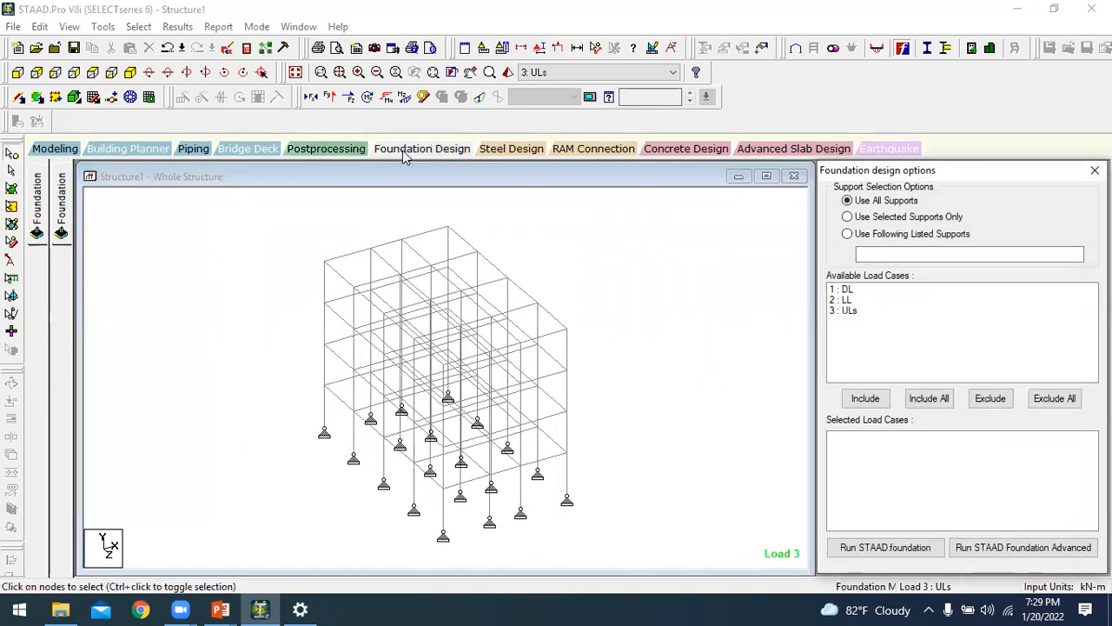
pyautogui.click(849, 293)
pyautogui.keyDown('shift'); pyautogui.click(851, 301); pyautogui.keyUp('shift')
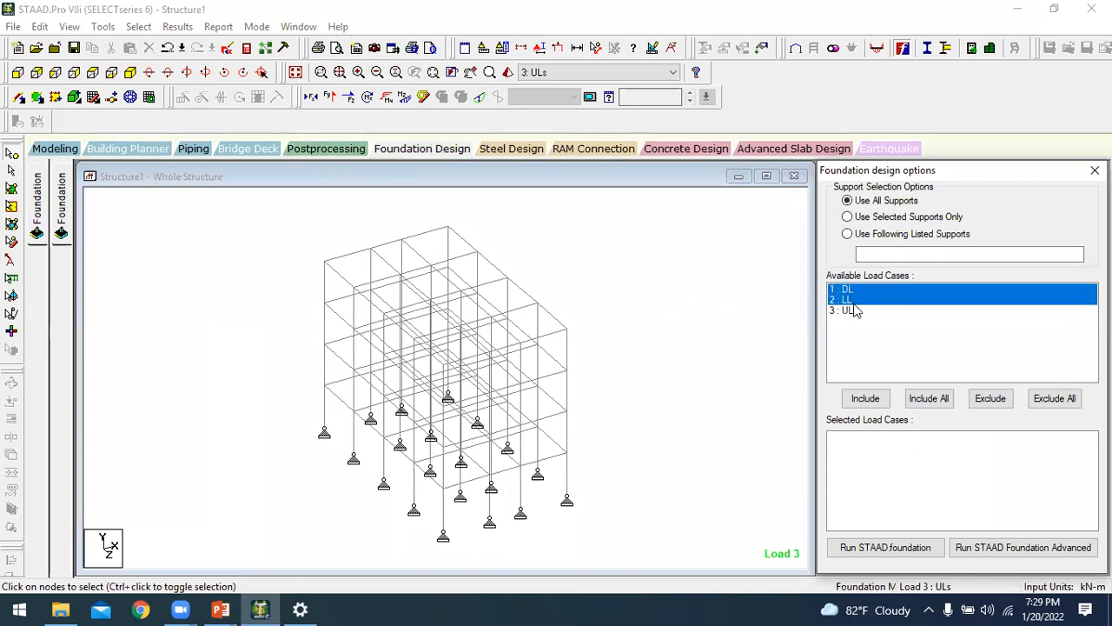
pyautogui.click(873, 402)
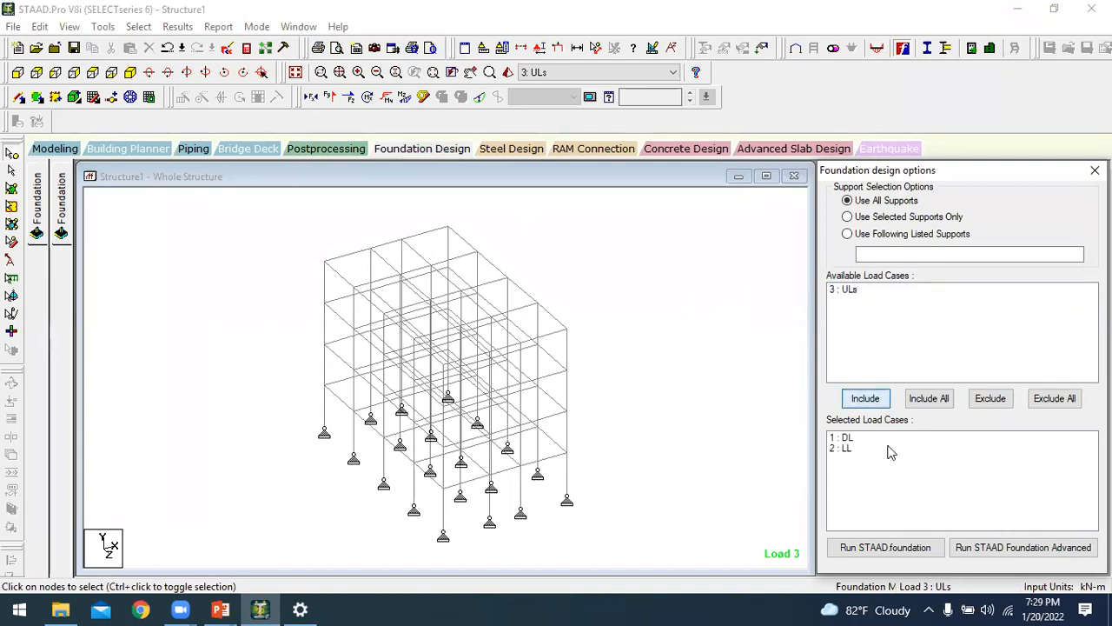
pyautogui.click(907, 546)
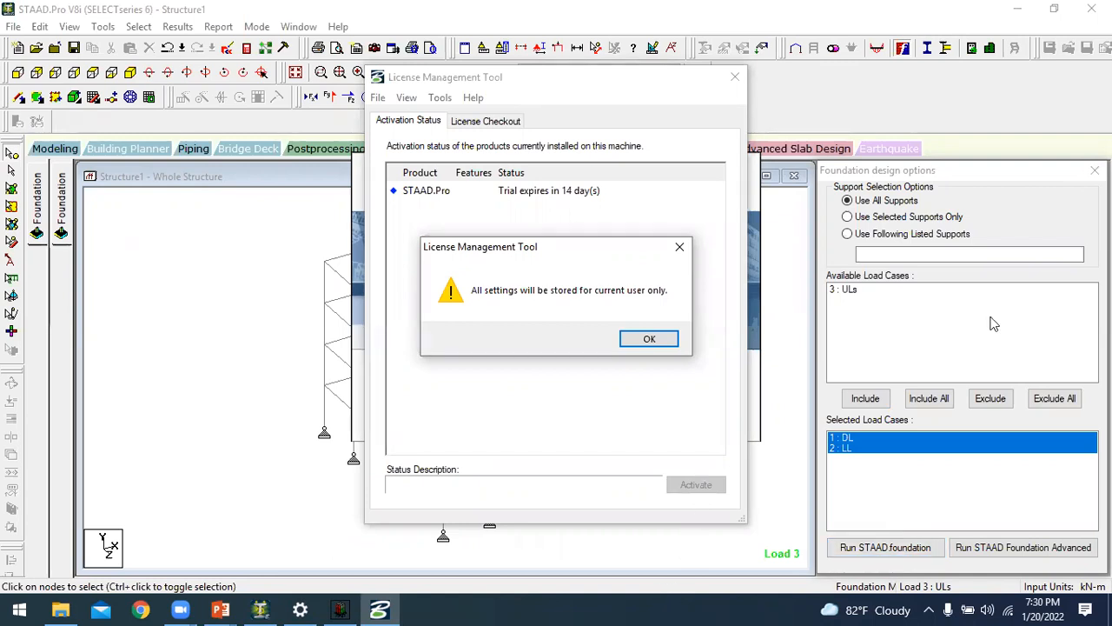
# - Check the license checkout and activation status in the License Management Tool, and close it
pyautogui.click(650, 339)
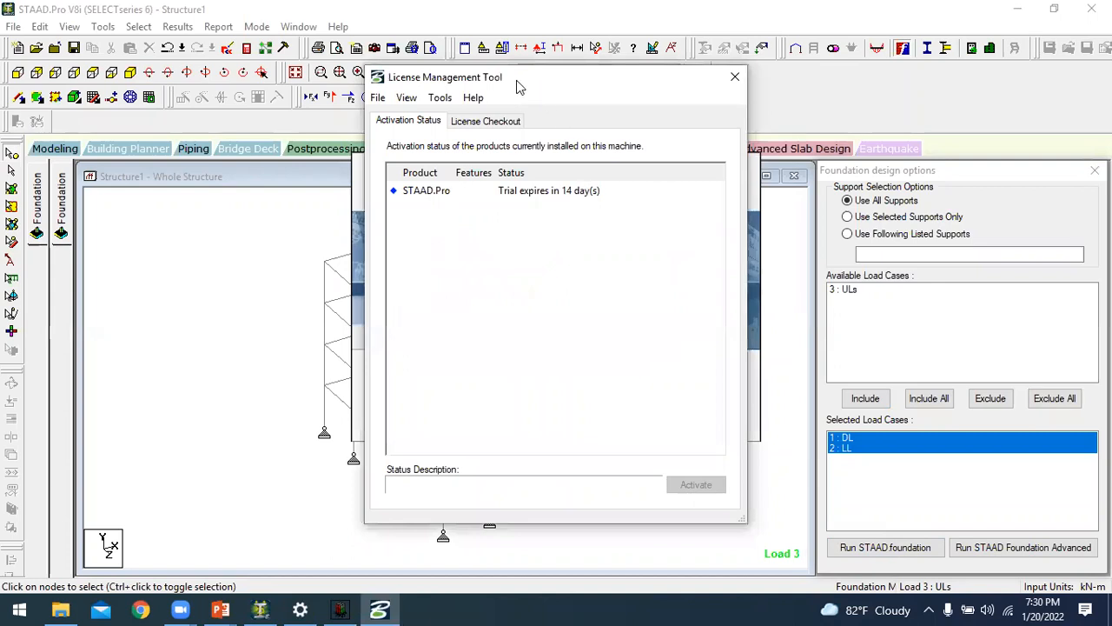
pyautogui.moveTo(518, 87); pyautogui.dragTo(347, 91)
pyautogui.click(311, 126)
pyautogui.click(460, 343)
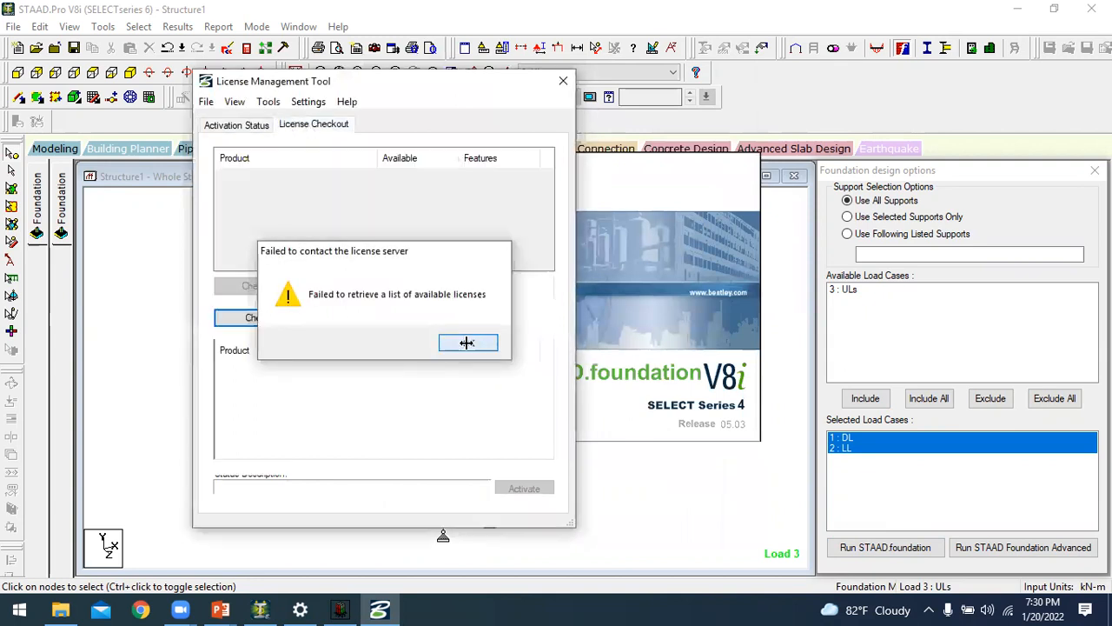
pyautogui.click(233, 128)
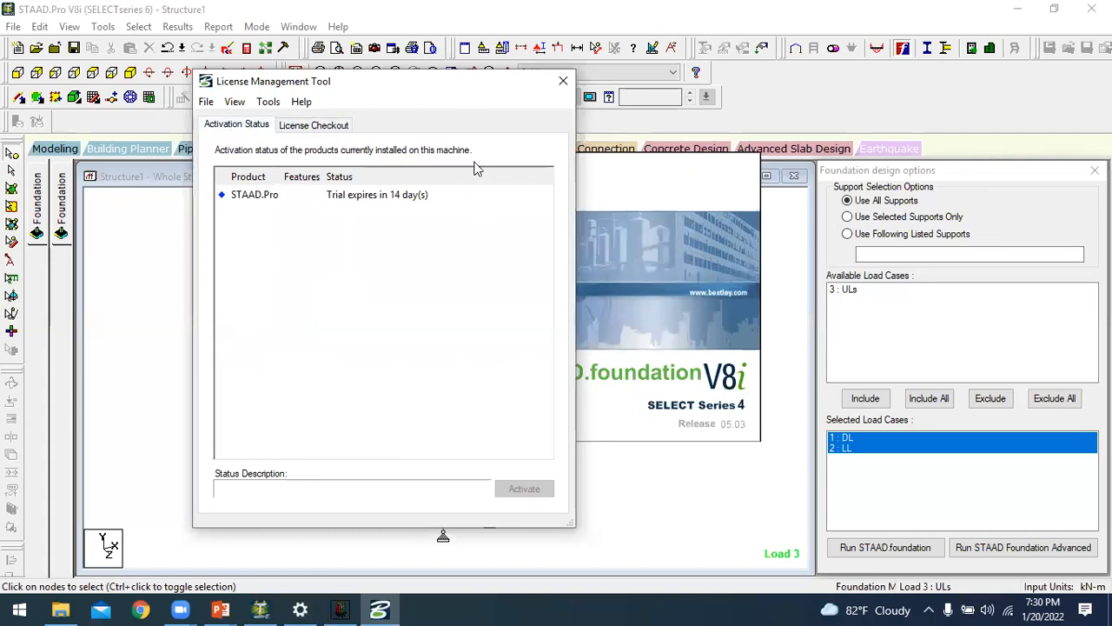
pyautogui.click(563, 81)
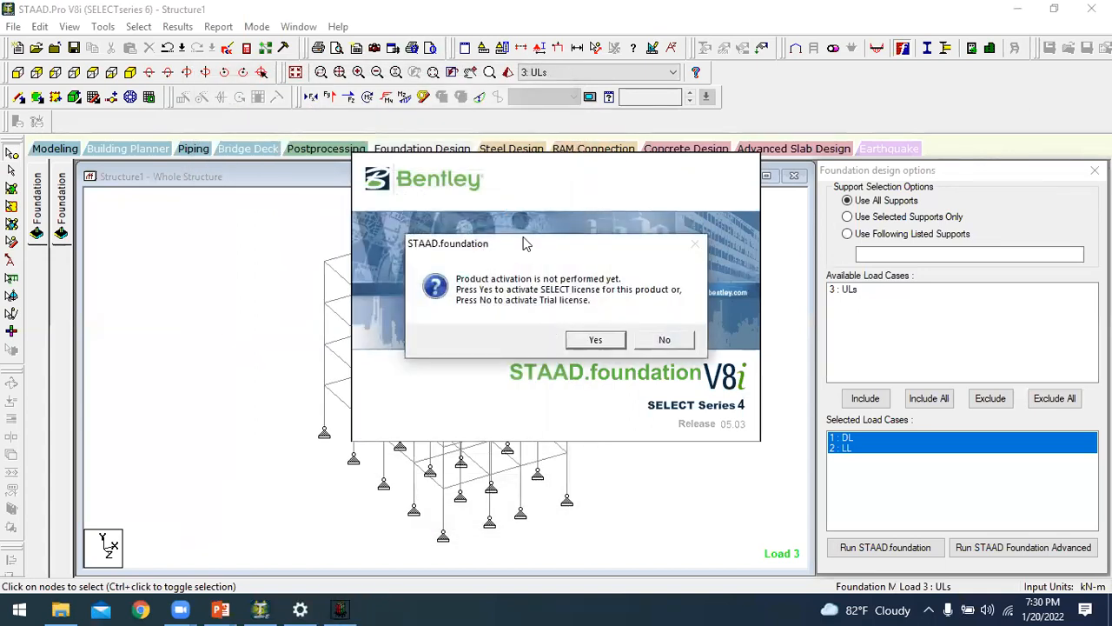
# - Choose the trial license for STAAD.foundation and maximize its window
pyautogui.moveTo(525, 243); pyautogui.dragTo(320, 221)
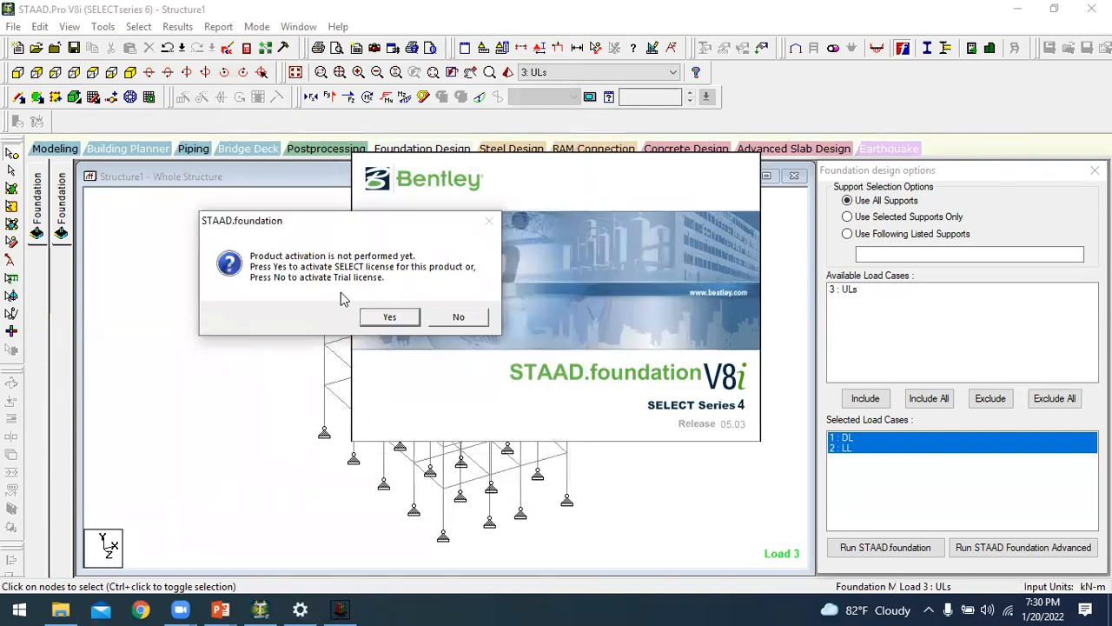
pyautogui.click(447, 317)
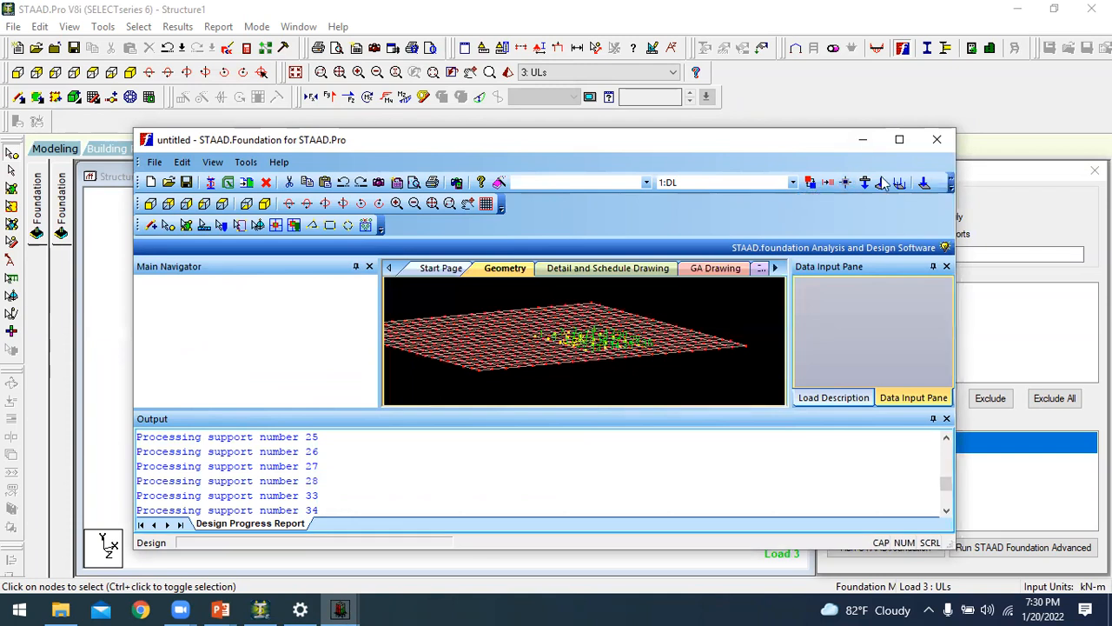
pyautogui.click(898, 139)
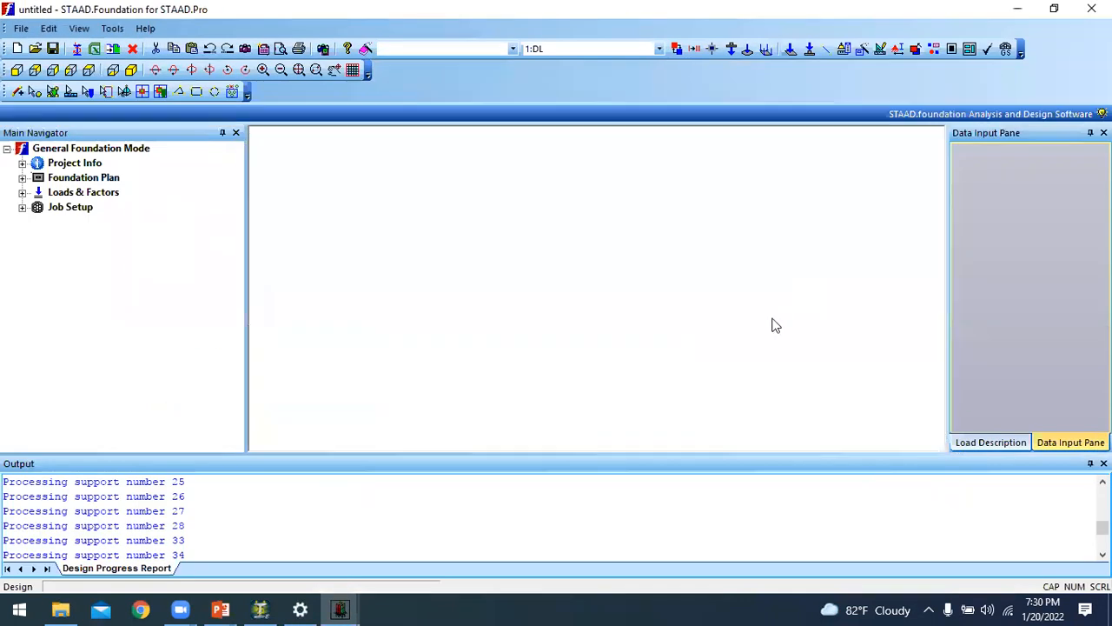
# - Examine the layout of the imported column supports on the foundation grid
pyautogui.scroll(3, 580, 338)
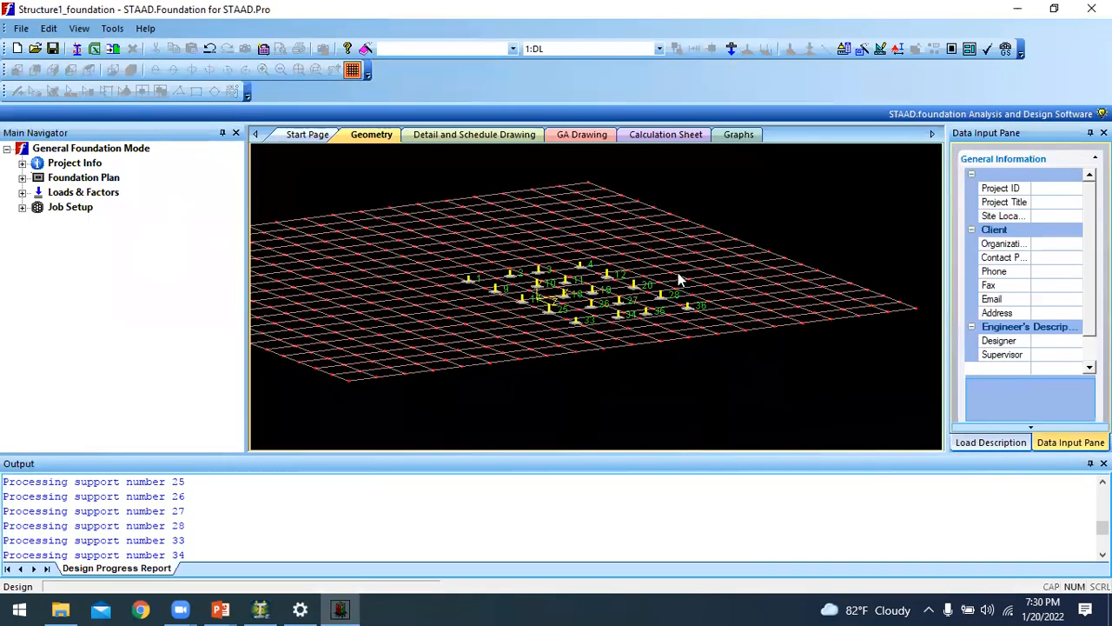
pyautogui.scroll(1, 506, 320)
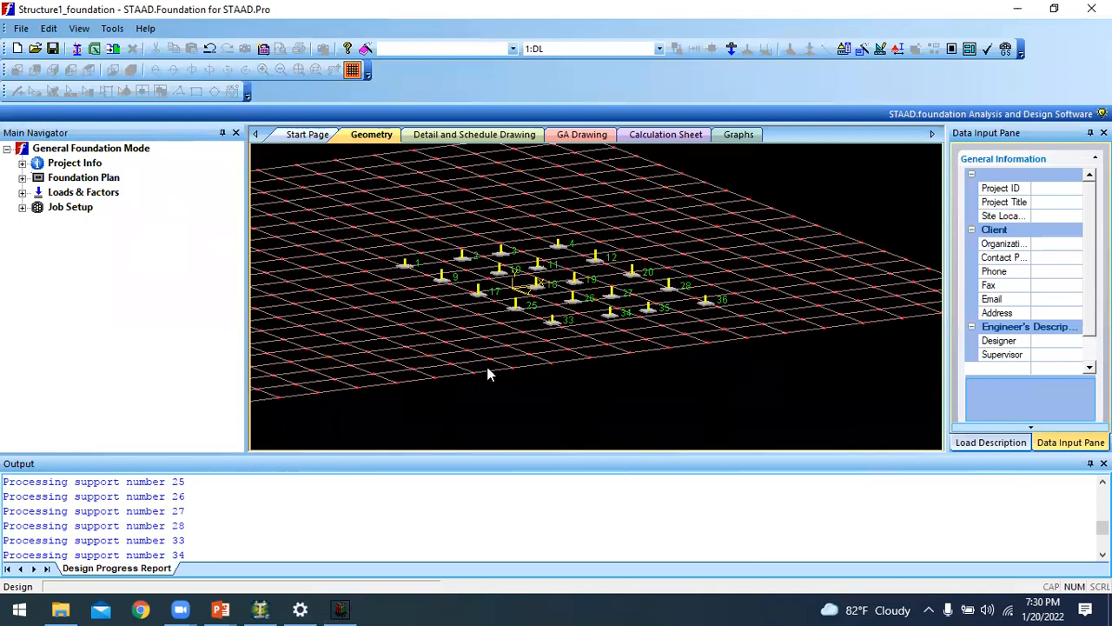
pyautogui.scroll(1, 480, 368)
pyautogui.scroll(4, 450, 338)
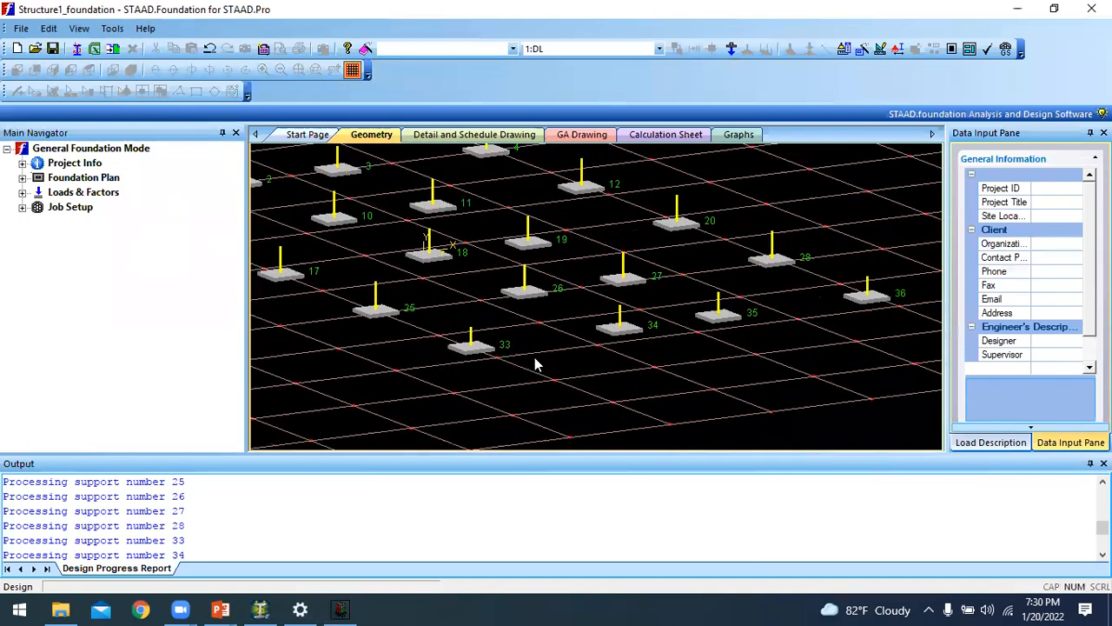
pyautogui.moveTo(666, 314); pyautogui.dragTo(798, 248, button='middle')
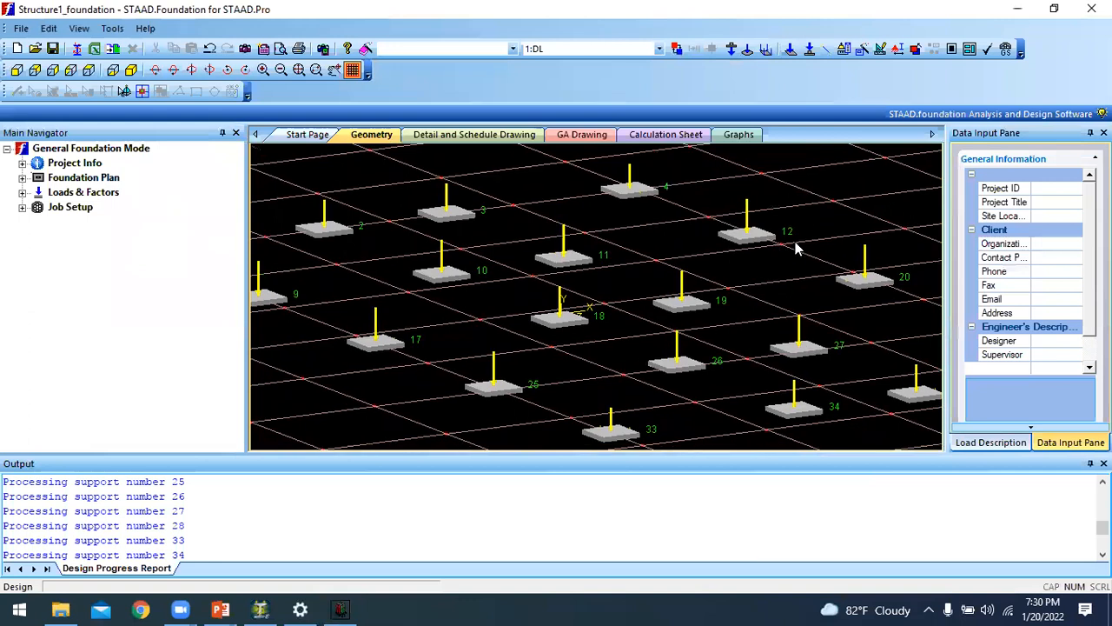
pyautogui.scroll(-3, 622, 251)
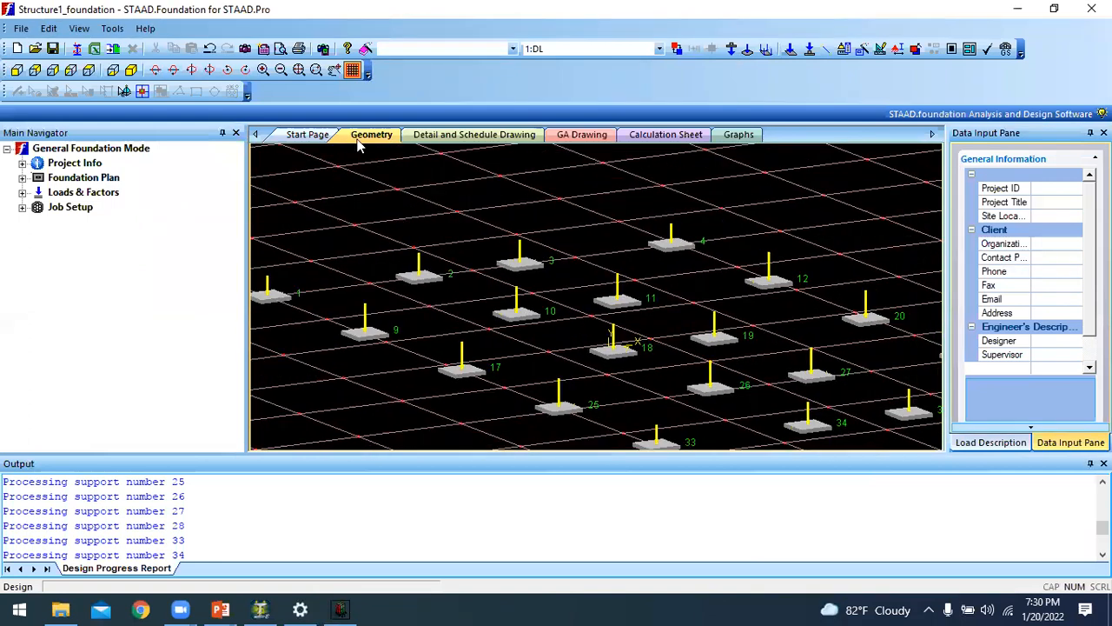
# - Show the foundation grid in plan view with all the column supports in sight
pyautogui.click(53, 70)
pyautogui.click(70, 71)
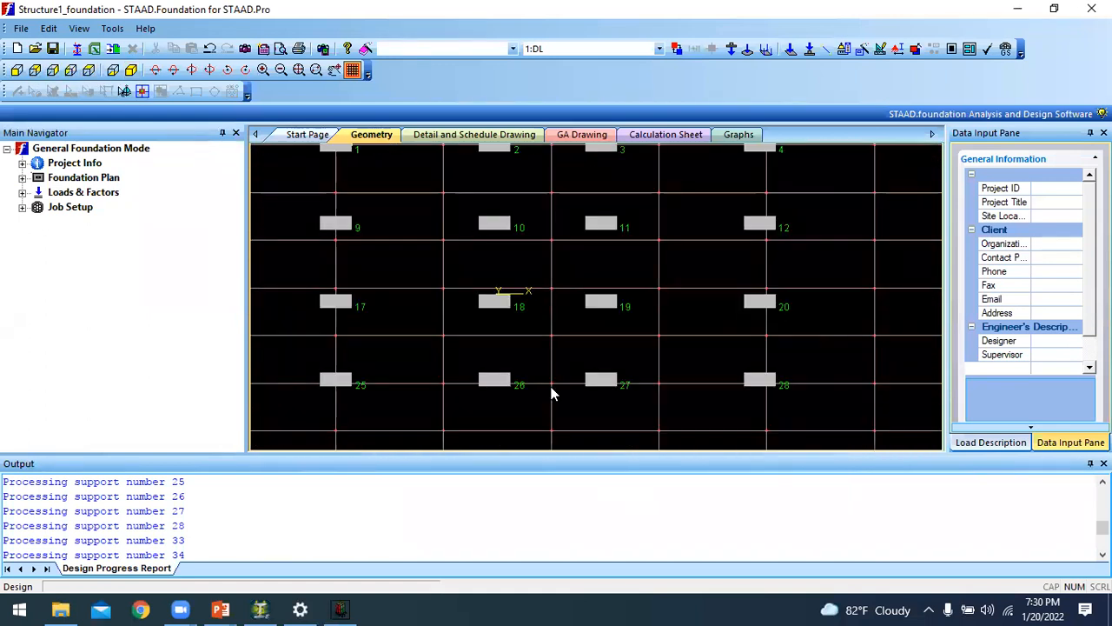
pyautogui.scroll(-2, 550, 390)
pyautogui.scroll(-3, 473, 295)
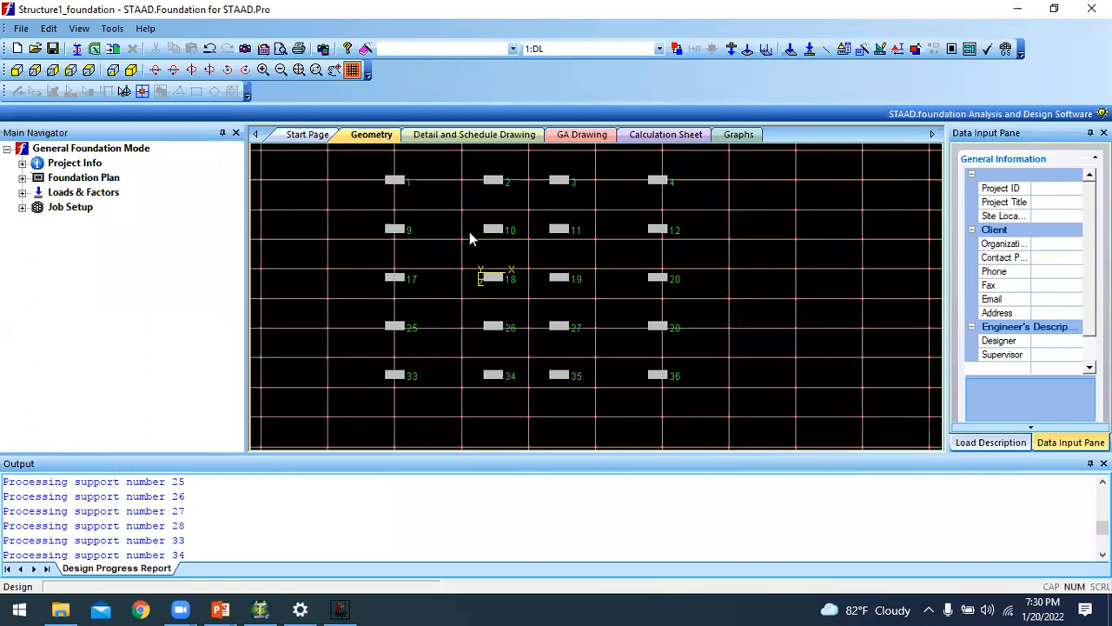
pyautogui.scroll(3, 474, 294)
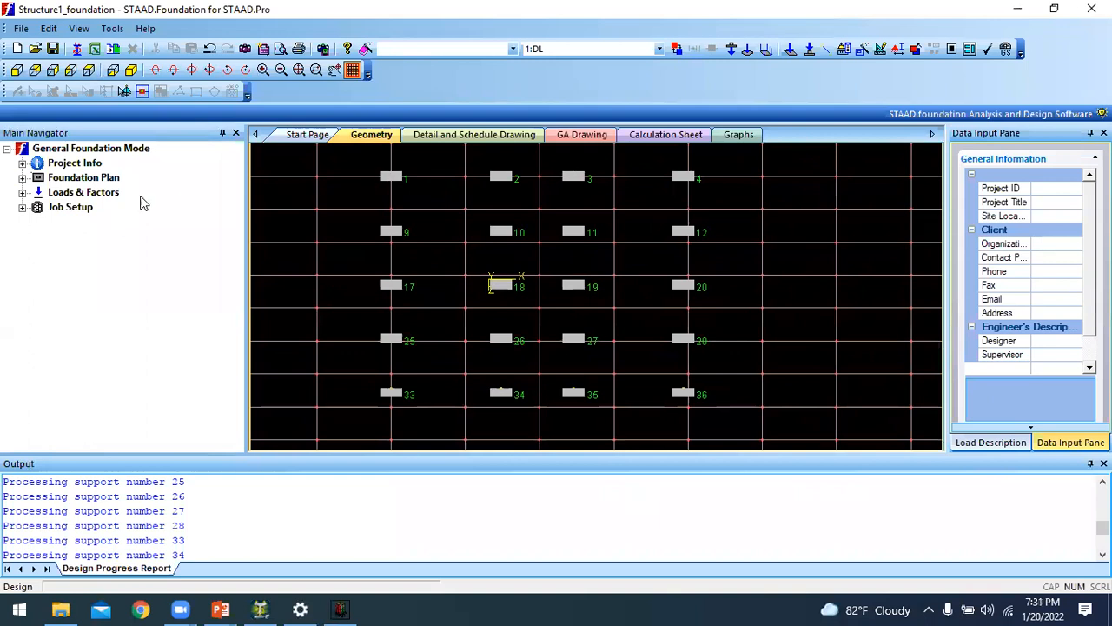
# - Generate both the service and the ultimate load combinations from the BRITISH load combination table
pyautogui.click(23, 177)
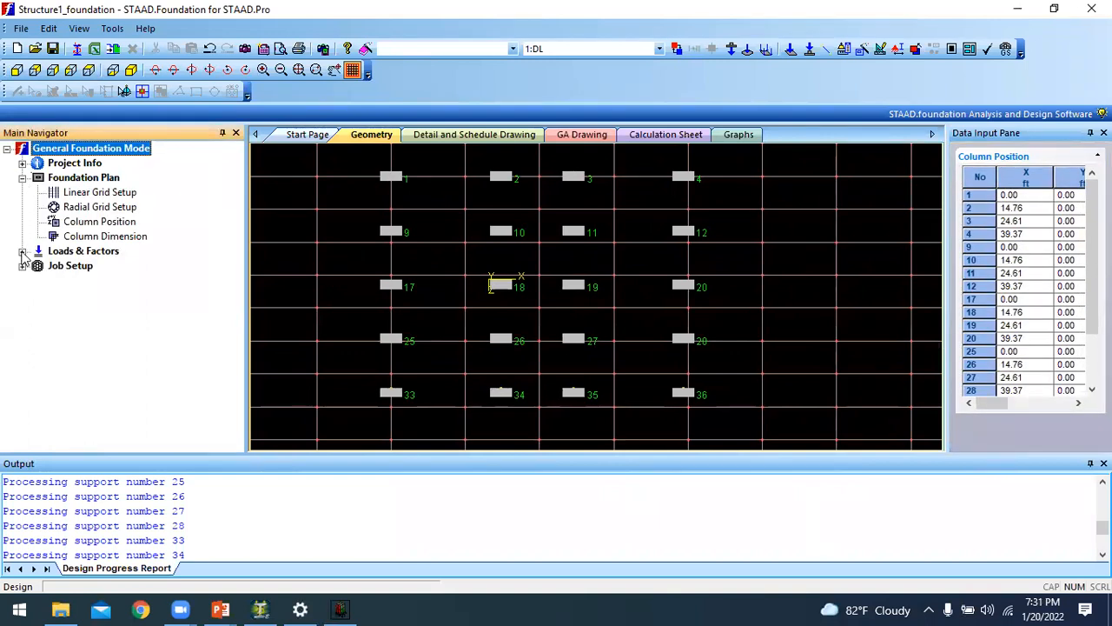
pyautogui.click(23, 251)
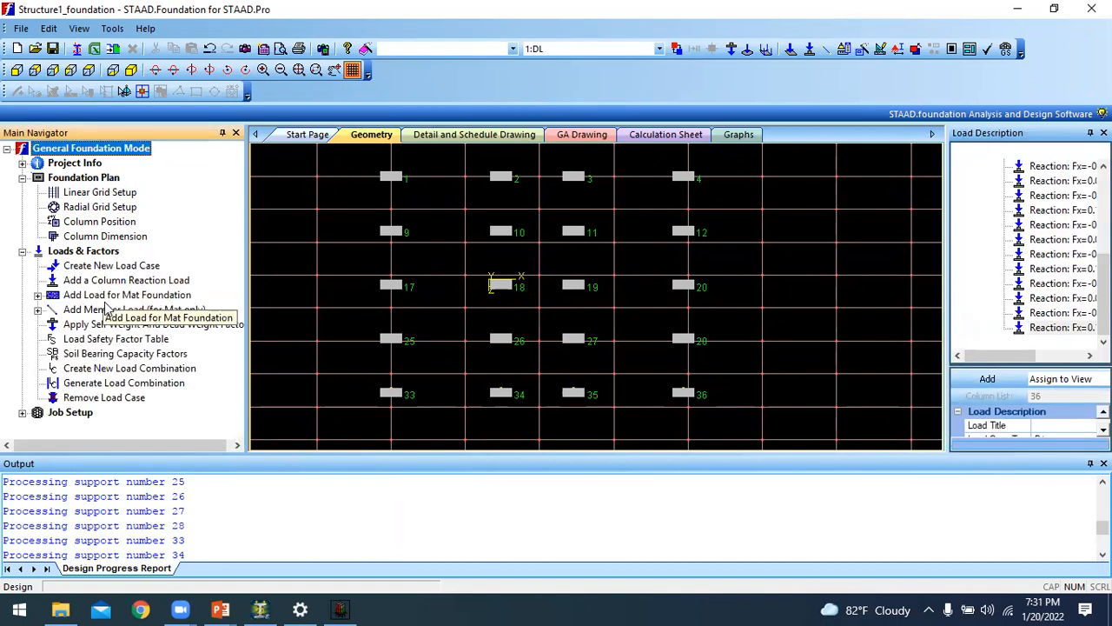
pyautogui.click(122, 383)
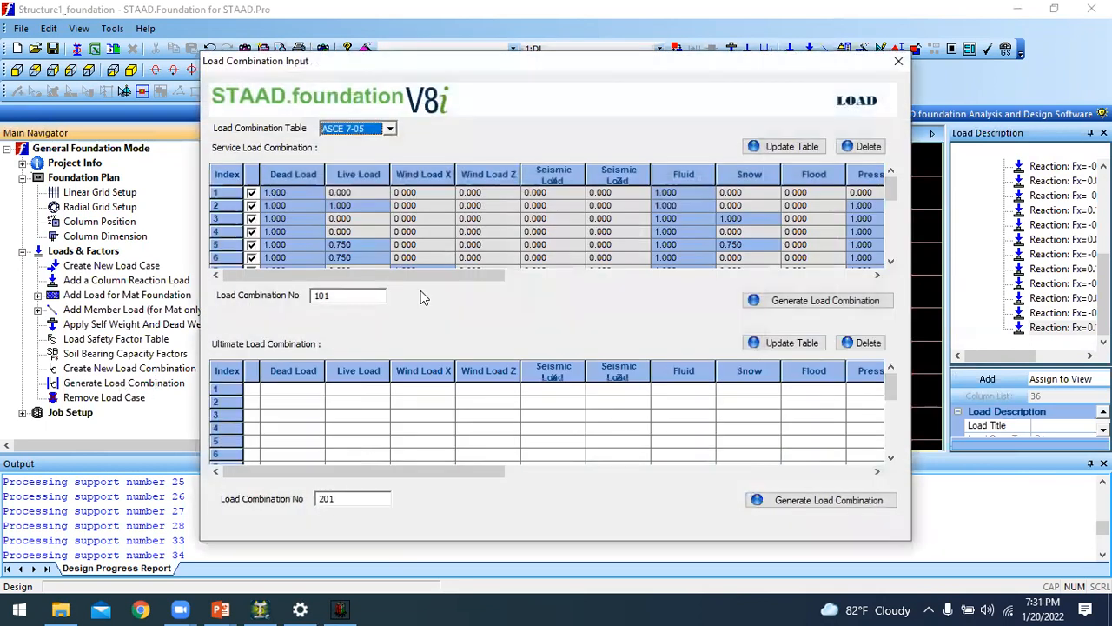
pyautogui.click(391, 129)
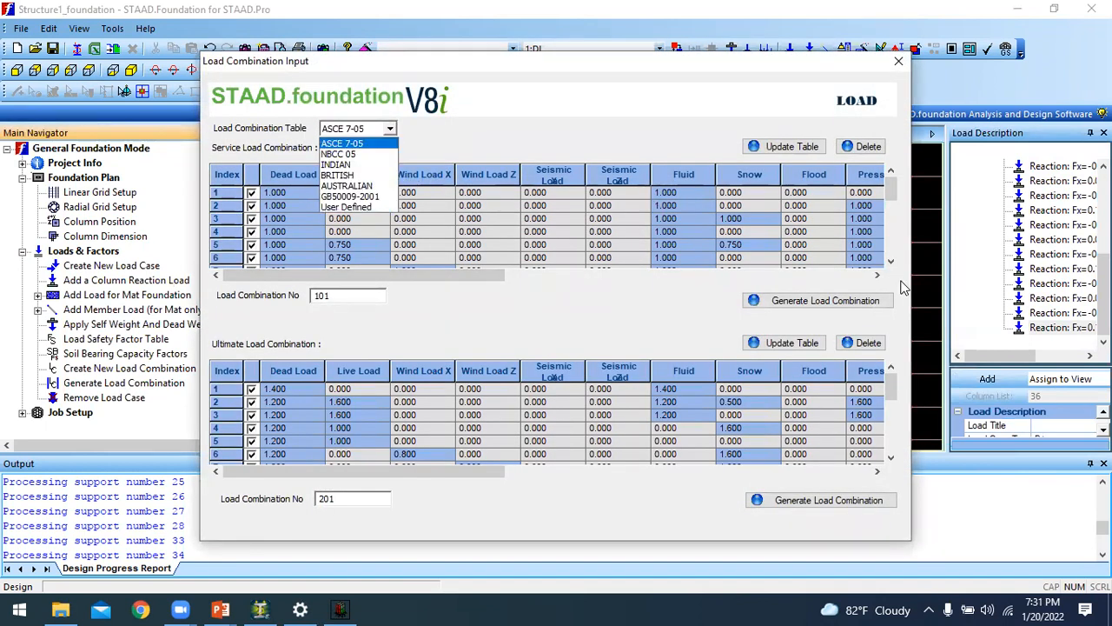
pyautogui.click(357, 176)
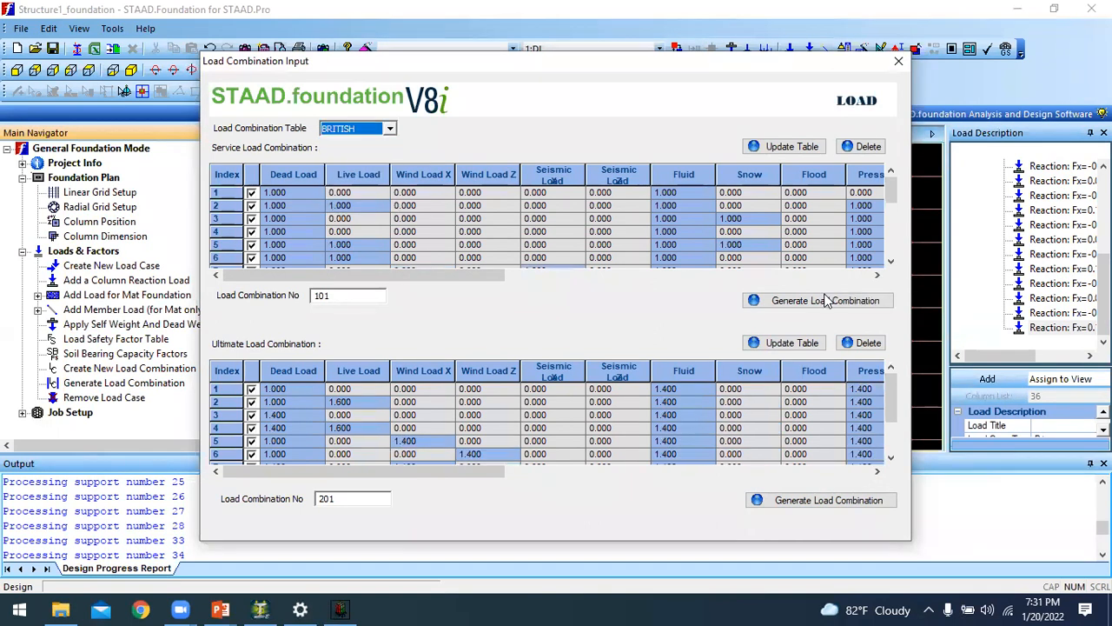
pyautogui.click(828, 300)
pyautogui.click(614, 339)
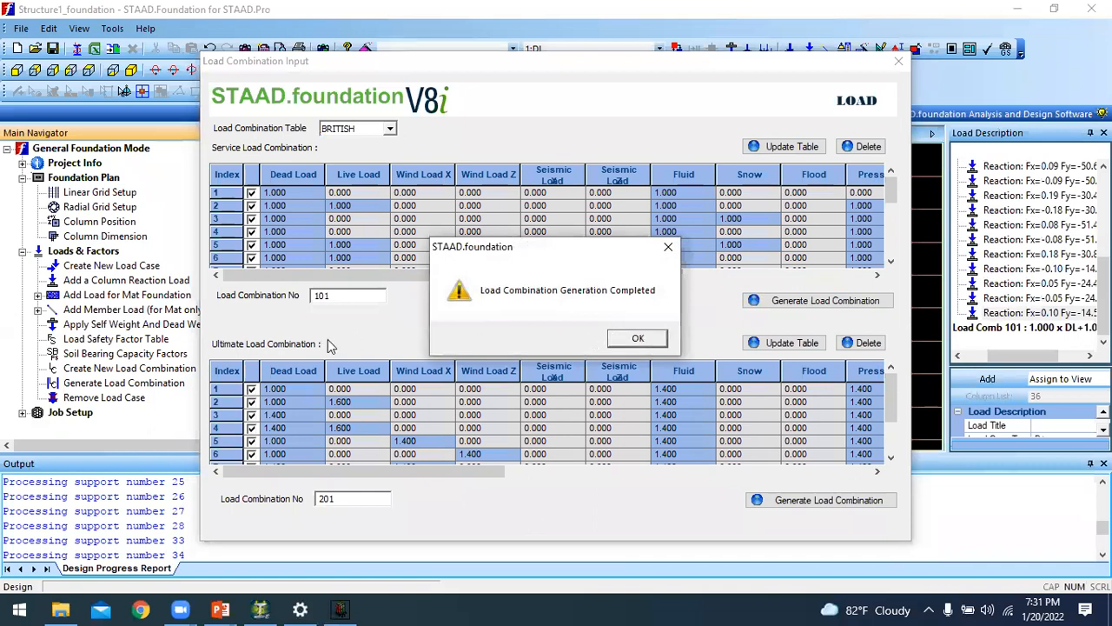
pyautogui.click(780, 502)
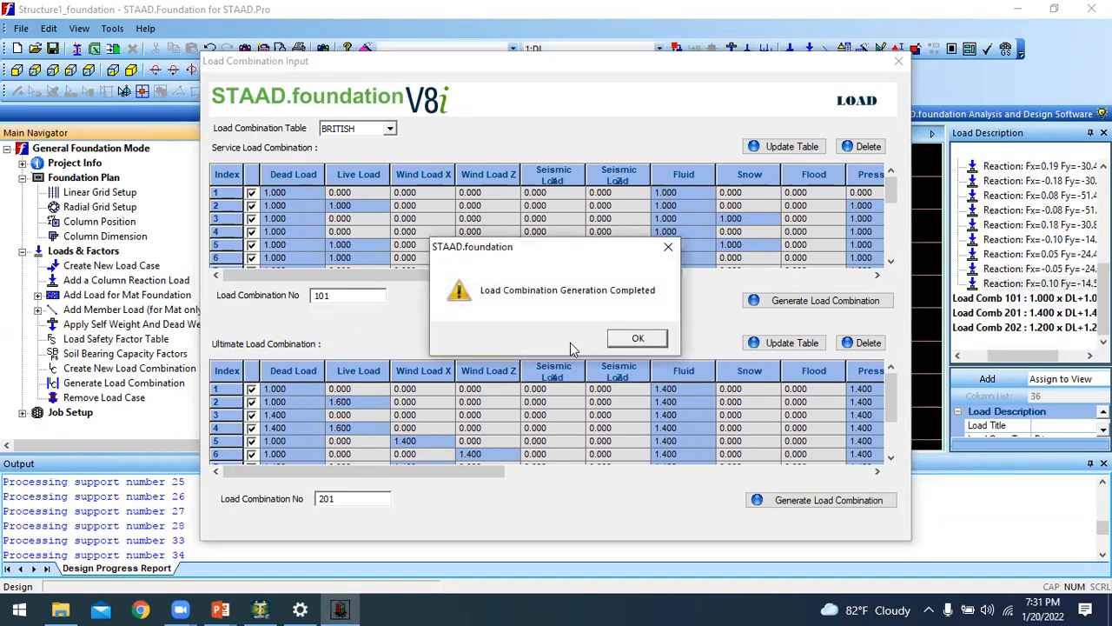
pyautogui.click(631, 338)
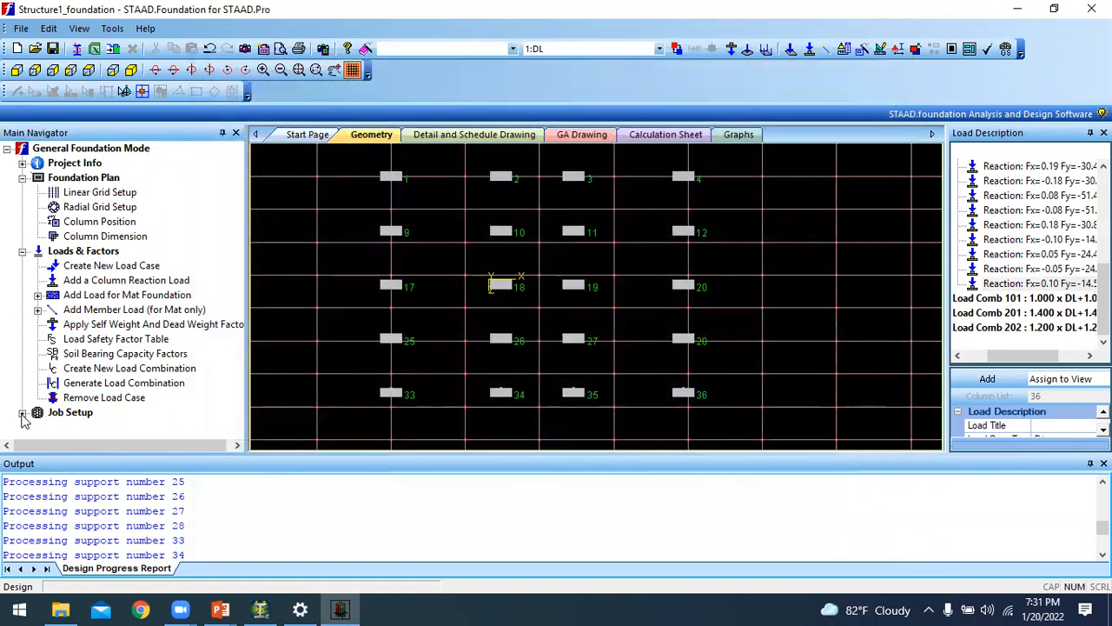
# - Set up a new Isolated job named 1 with the British design code and SI as the default unit type
pyautogui.click(22, 414)
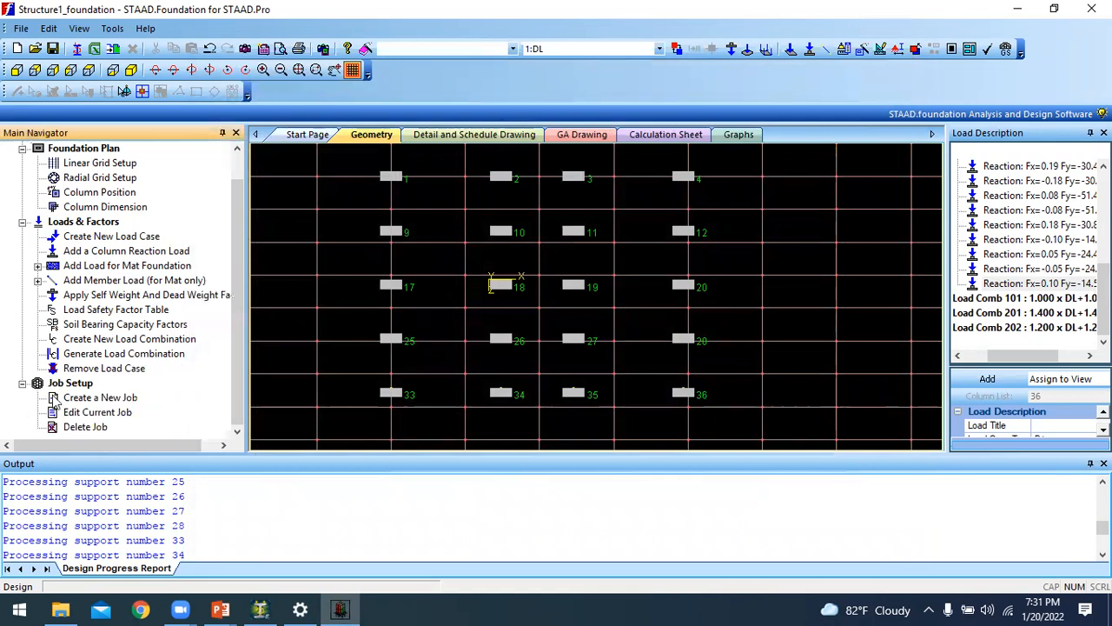
pyautogui.click(92, 397)
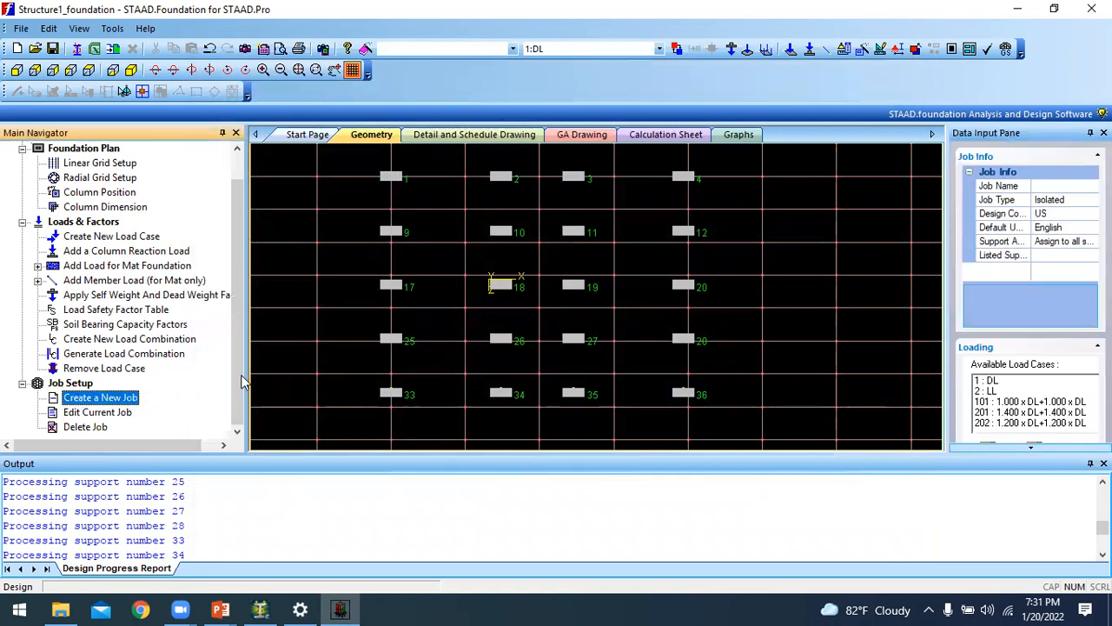
pyautogui.click(1056, 185)
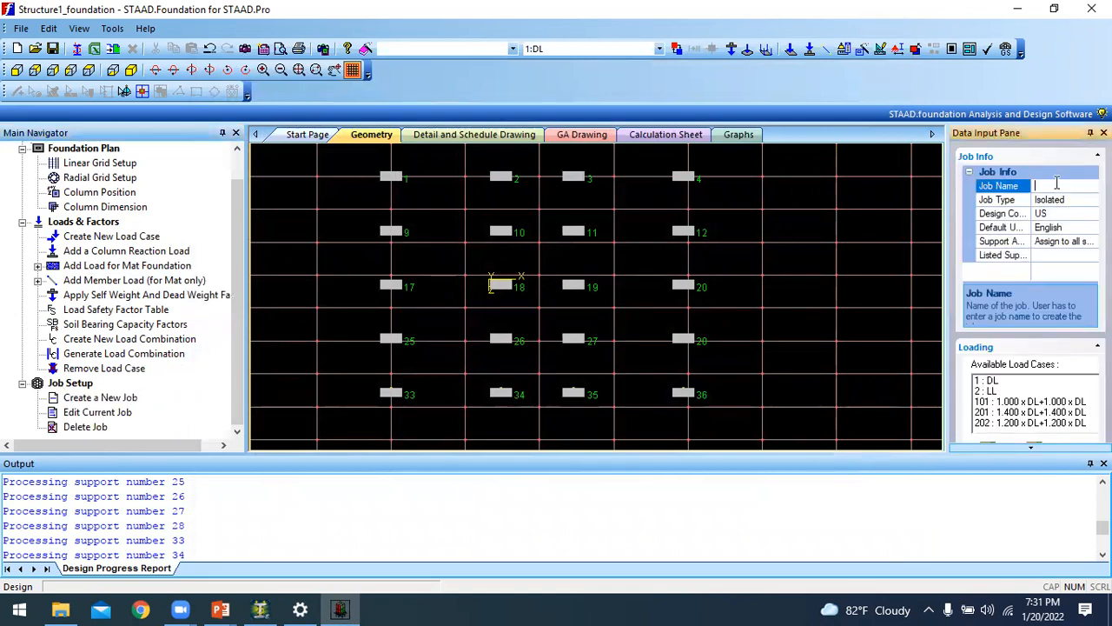
pyautogui.write('1')
pyautogui.click(1071, 204)
pyautogui.click(1079, 209)
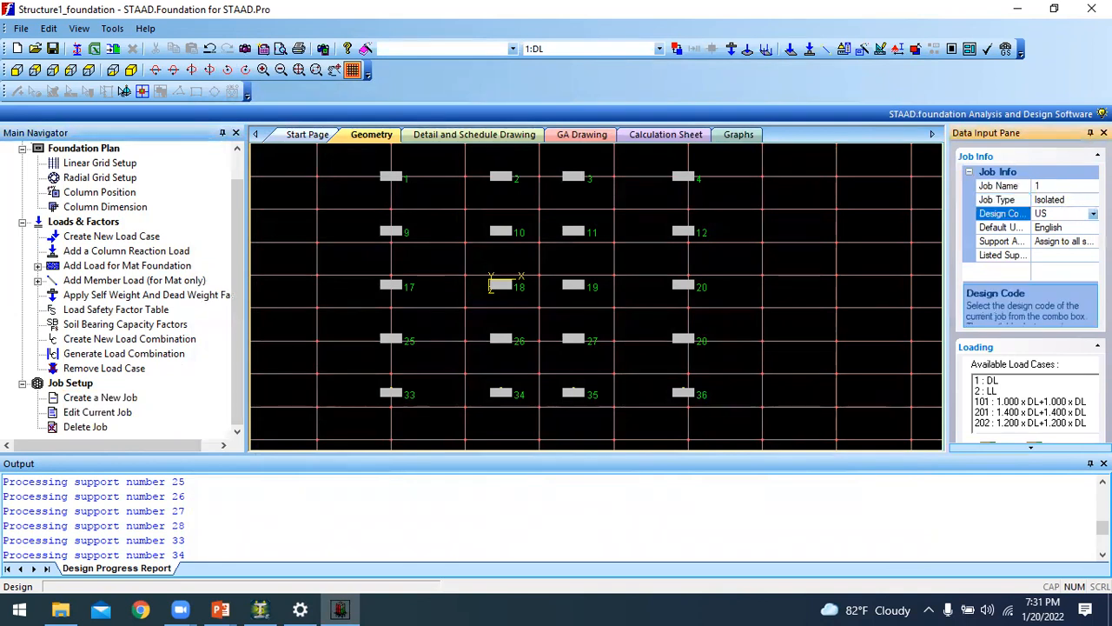
pyautogui.click(1093, 214)
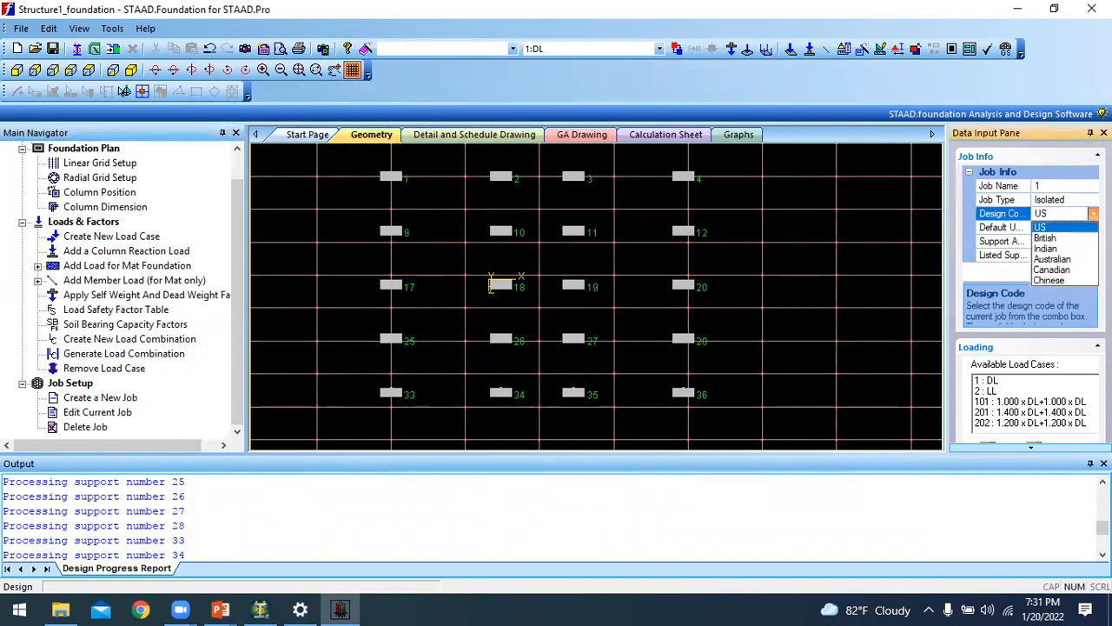
pyautogui.click(1048, 238)
pyautogui.click(1065, 227)
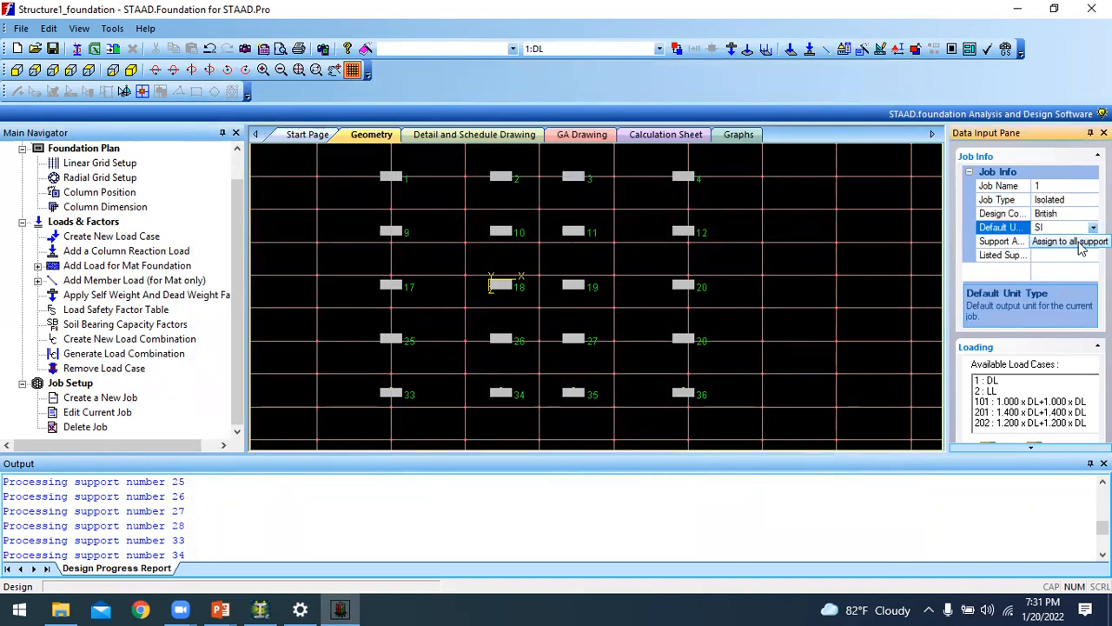
# - Set the job's support assignment to selected supports and select all the column supports in the plan
pyautogui.click(1080, 243)
pyautogui.scroll(-2, 606, 330)
pyautogui.moveTo(386, 180); pyautogui.dragTo(791, 400)
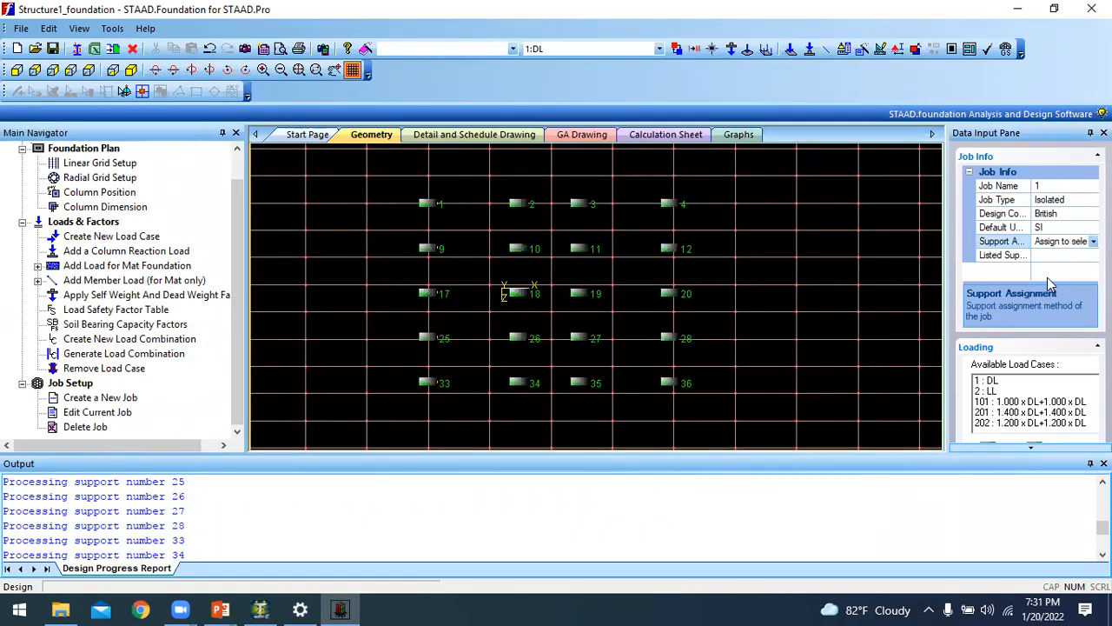
# - Include load combinations 101, 201 and 202 in the job's selected load cases and create the job
pyautogui.click(1006, 402)
pyautogui.moveTo(1003, 415); pyautogui.dragTo(1005, 425)
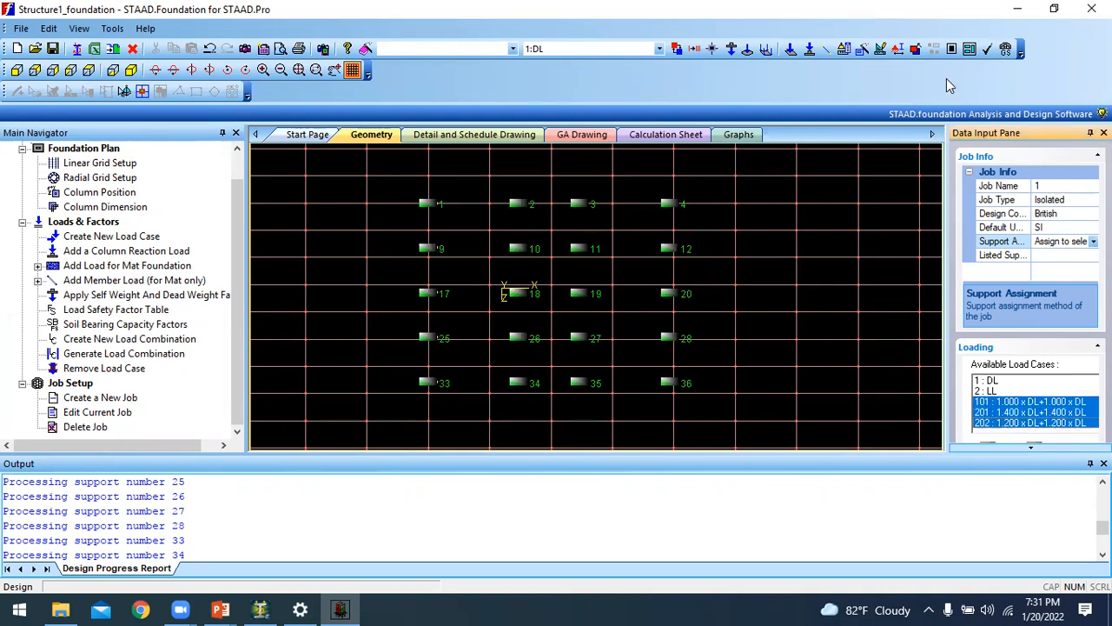
pyautogui.moveTo(1001, 132); pyautogui.dragTo(513, 43)
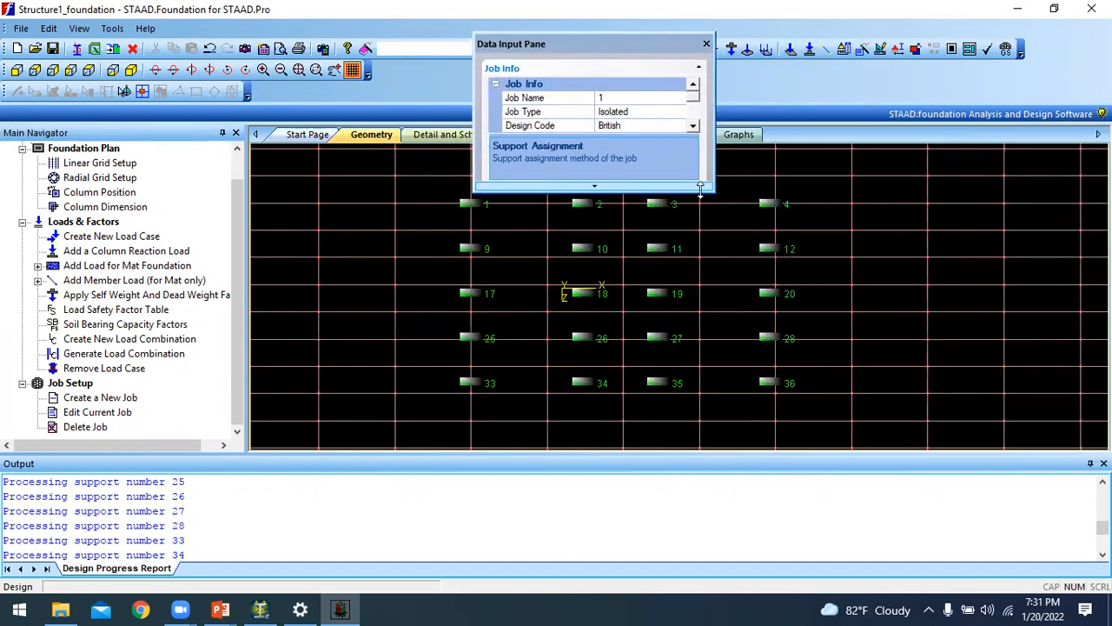
pyautogui.moveTo(662, 538); pyautogui.dragTo(663, 537)
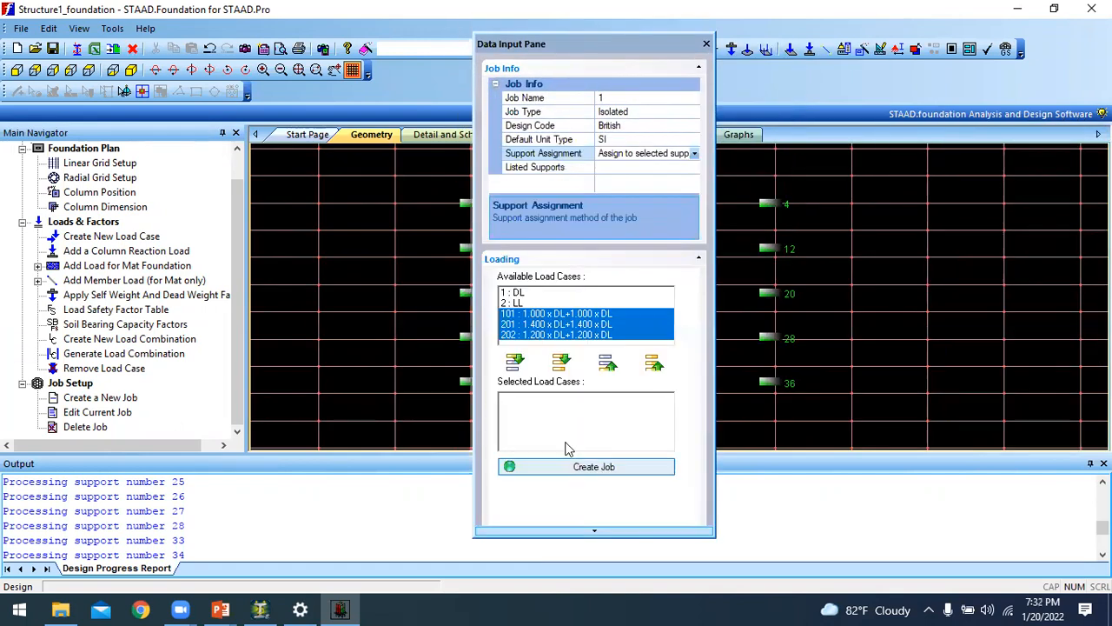
pyautogui.click(512, 365)
pyautogui.click(563, 465)
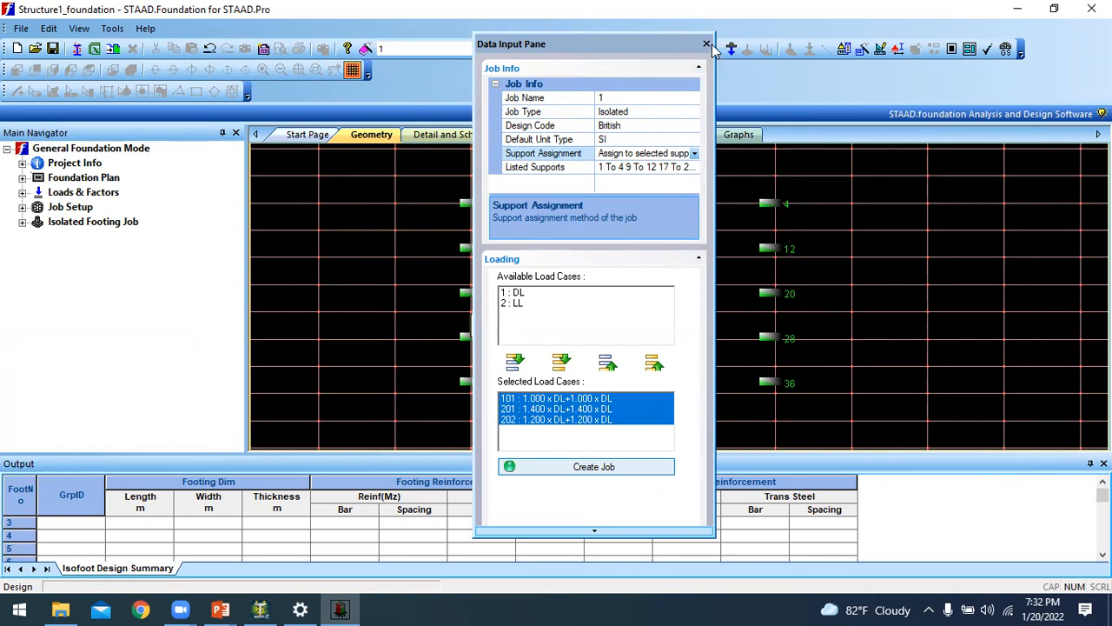
pyautogui.click(706, 44)
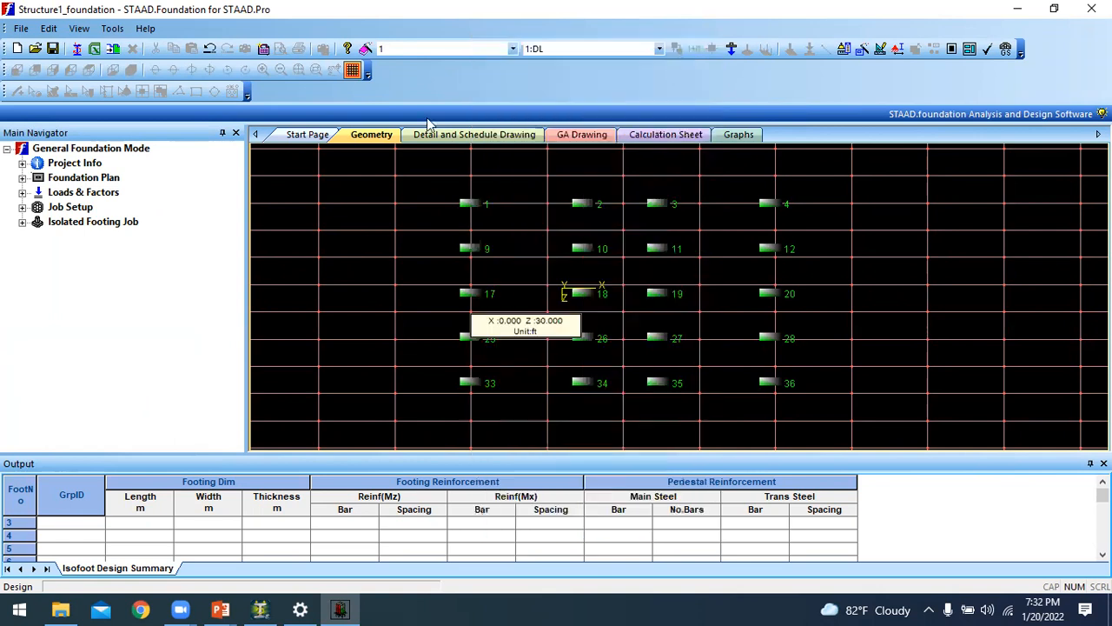
# - Open the isolated footing job's Concrete and Rebar parameters and review the unit weight, minimum bar spacing and concrete strength
pyautogui.click(22, 223)
pyautogui.click(38, 237)
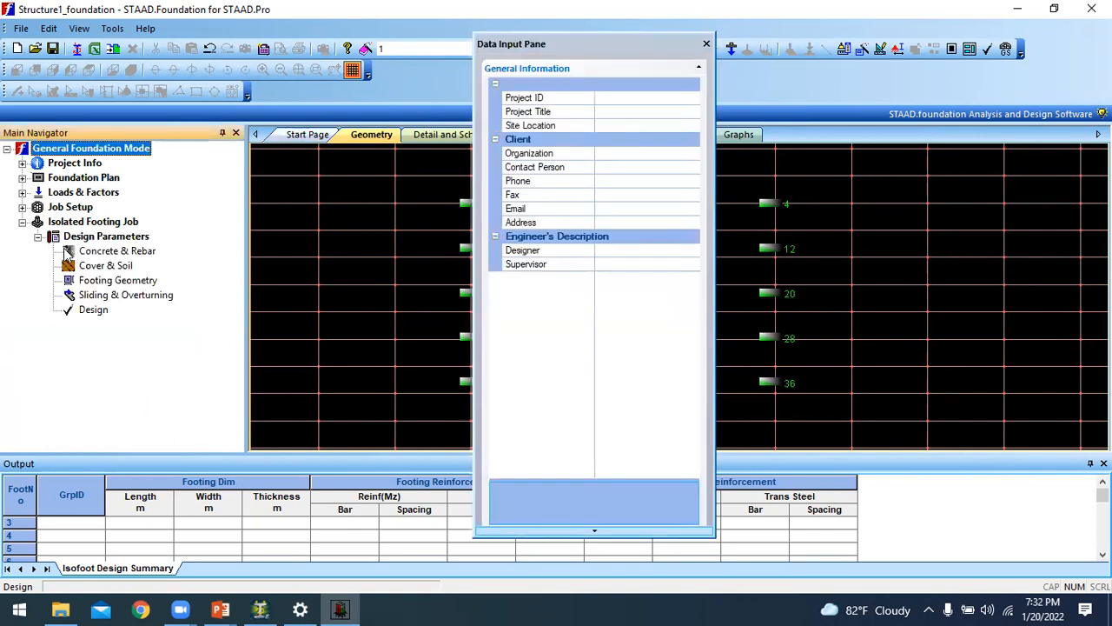
pyautogui.click(92, 251)
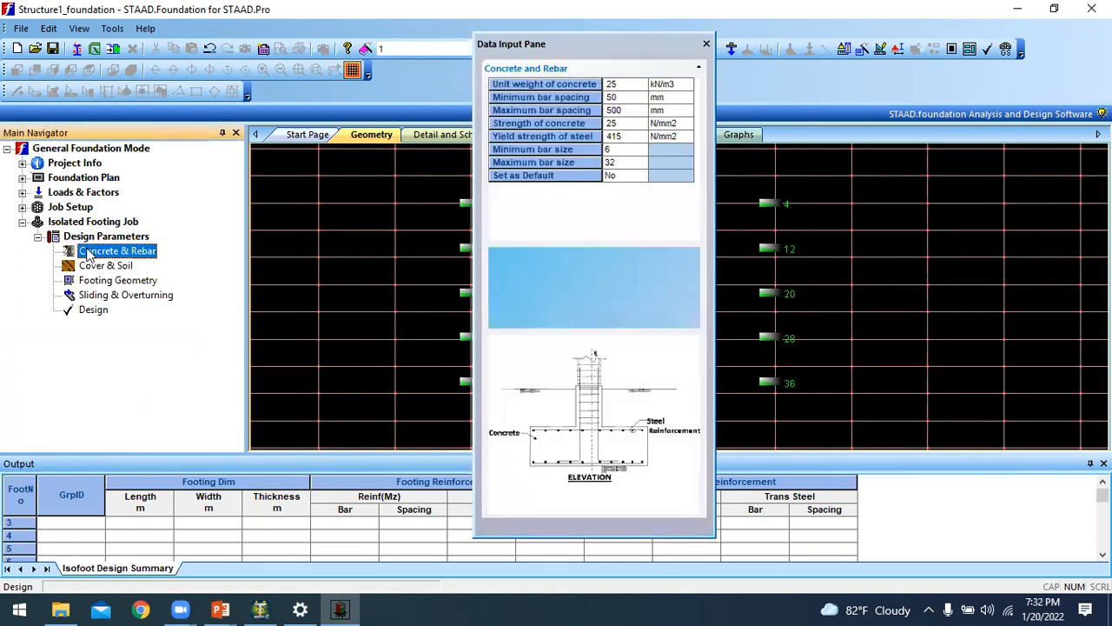
pyautogui.moveTo(609, 43); pyautogui.dragTo(867, 61)
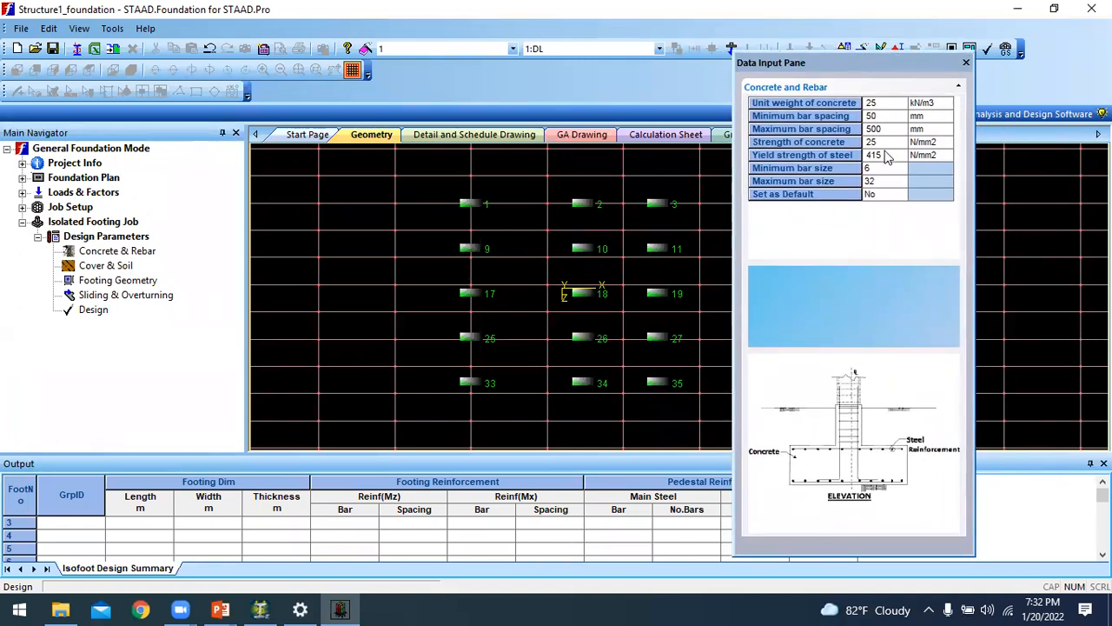
pyautogui.click(882, 104)
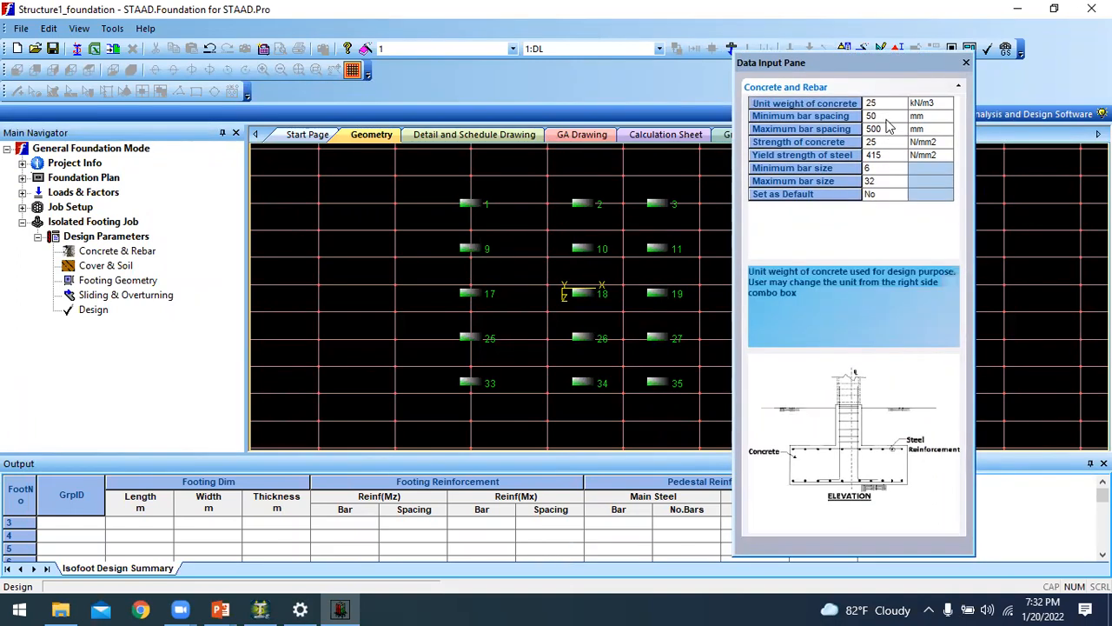
pyautogui.click(888, 118)
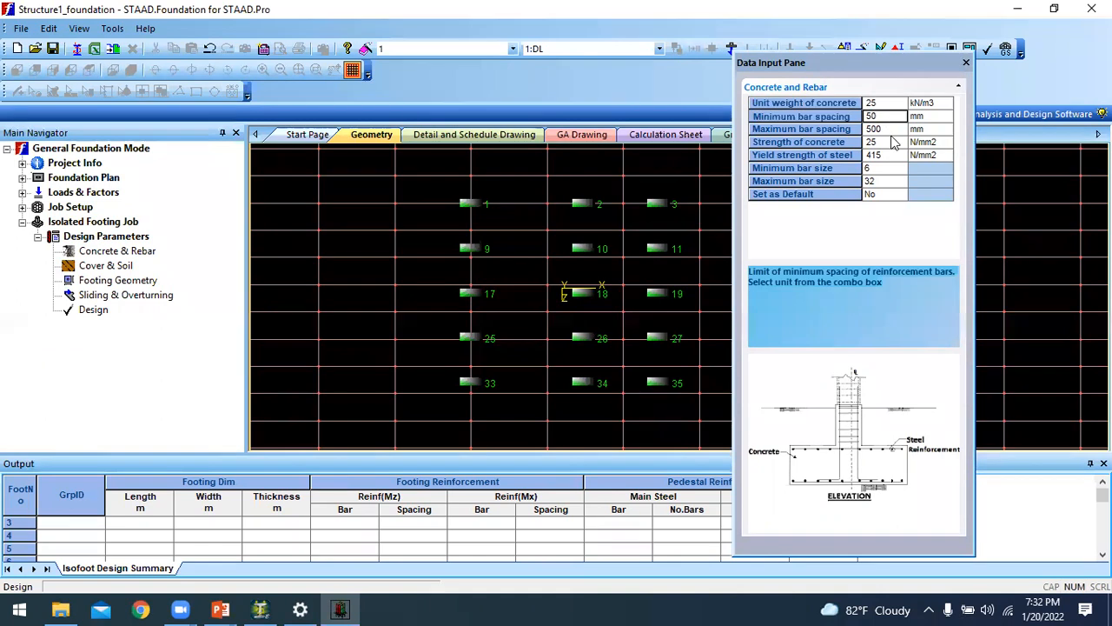
pyautogui.click(895, 142)
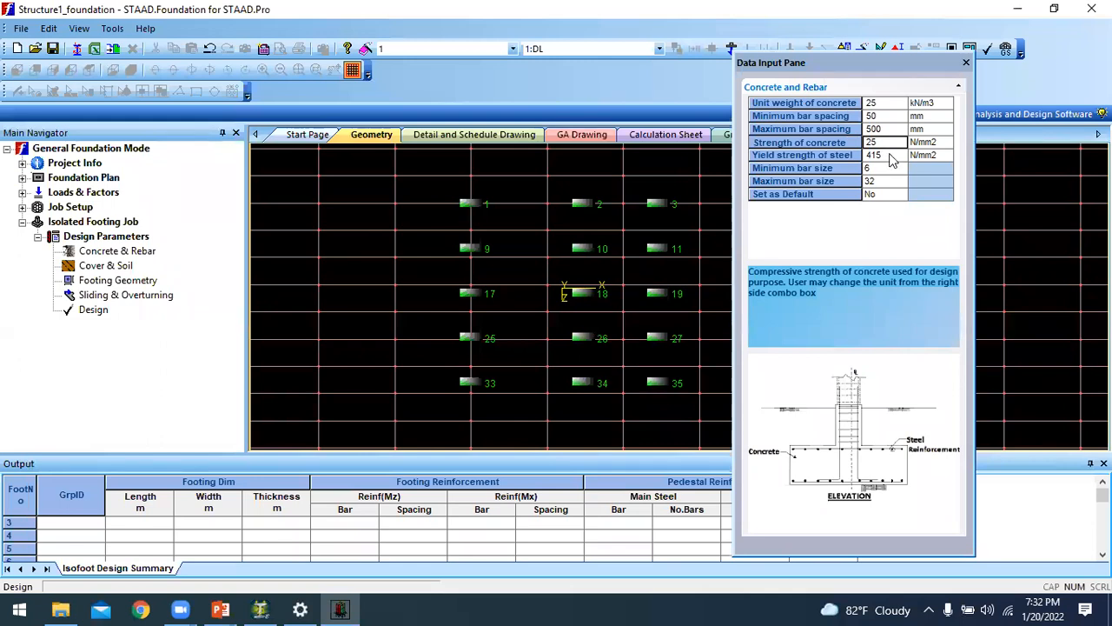
# - Set the yield strength of steel to 500 N/mm2, the minimum bar size to 12 and the maximum bar size to 20
pyautogui.click(892, 156)
pyautogui.write('500')
pyautogui.click(888, 170)
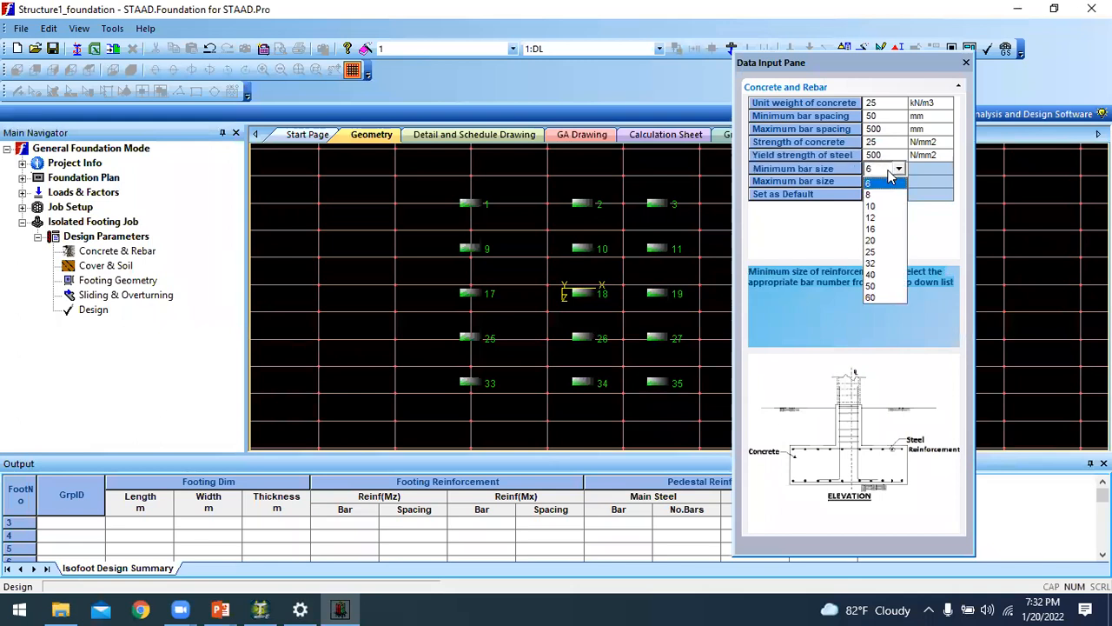
pyautogui.click(885, 218)
pyautogui.click(883, 183)
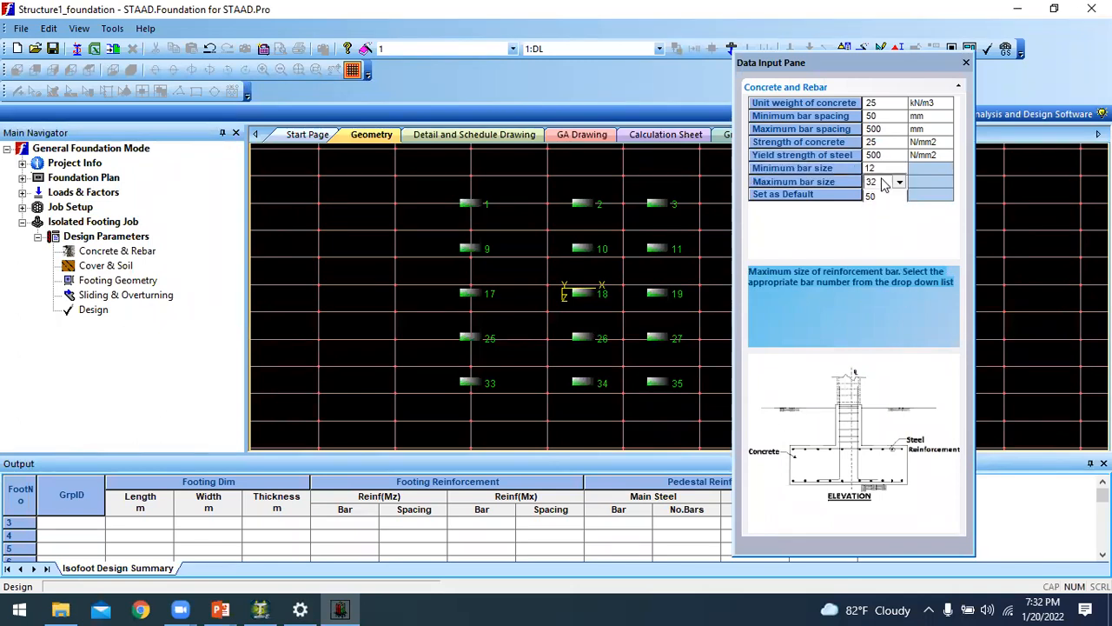
pyautogui.click(883, 183)
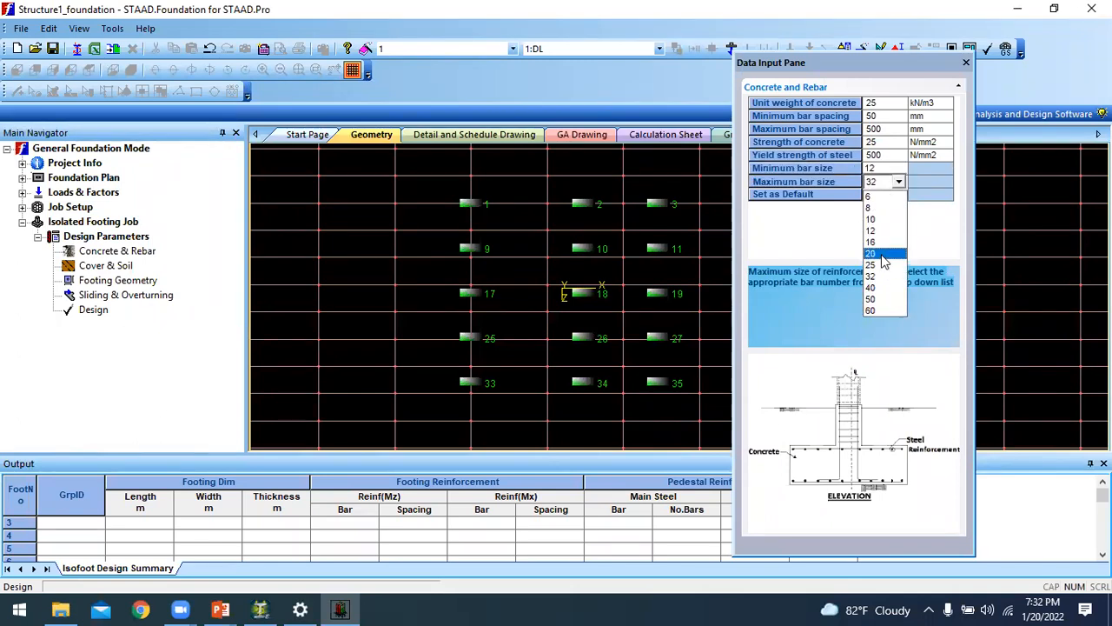
pyautogui.click(884, 253)
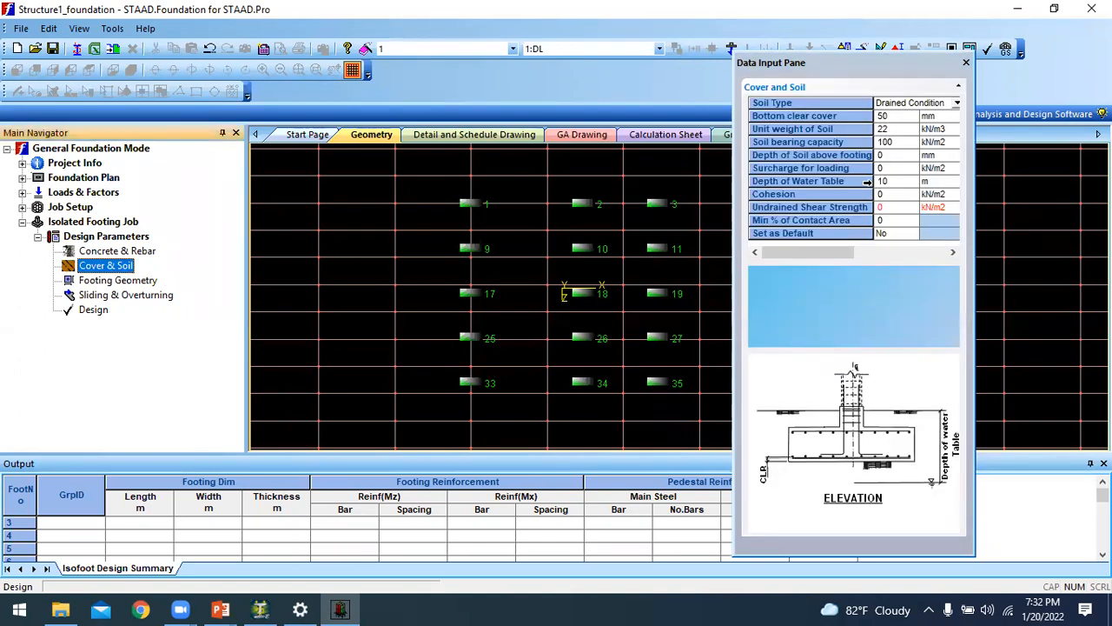
# - In the Cover and Soil parameters, set the soil bearing capacity to 200 kN/m2 and review the soil and water table depths
pyautogui.click(898, 143)
pyautogui.write('200')
pyautogui.click(895, 157)
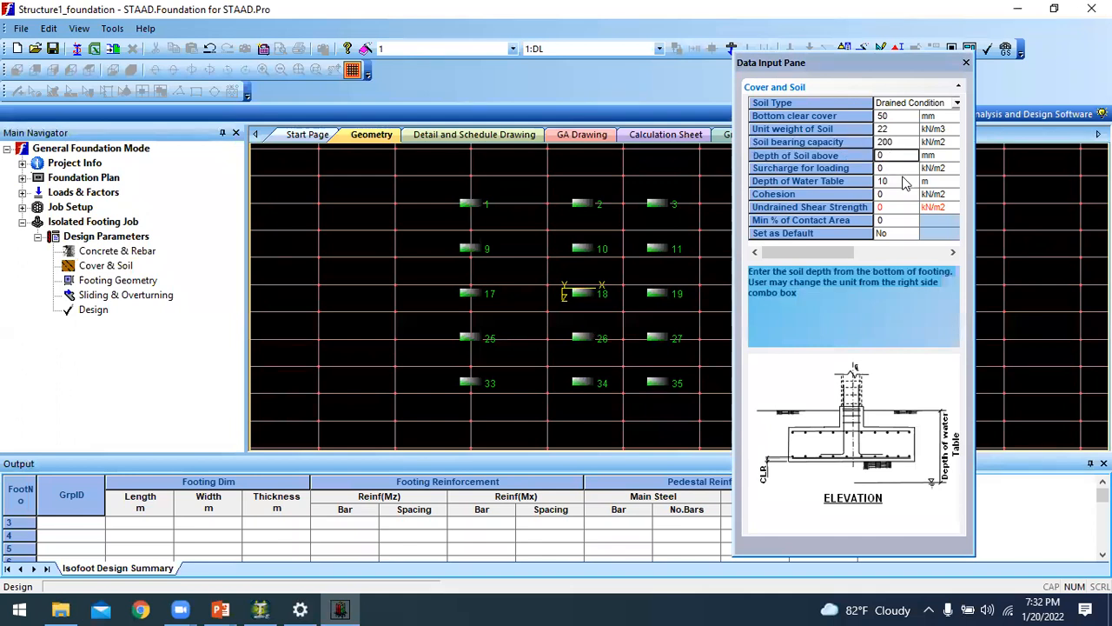
pyautogui.click(903, 182)
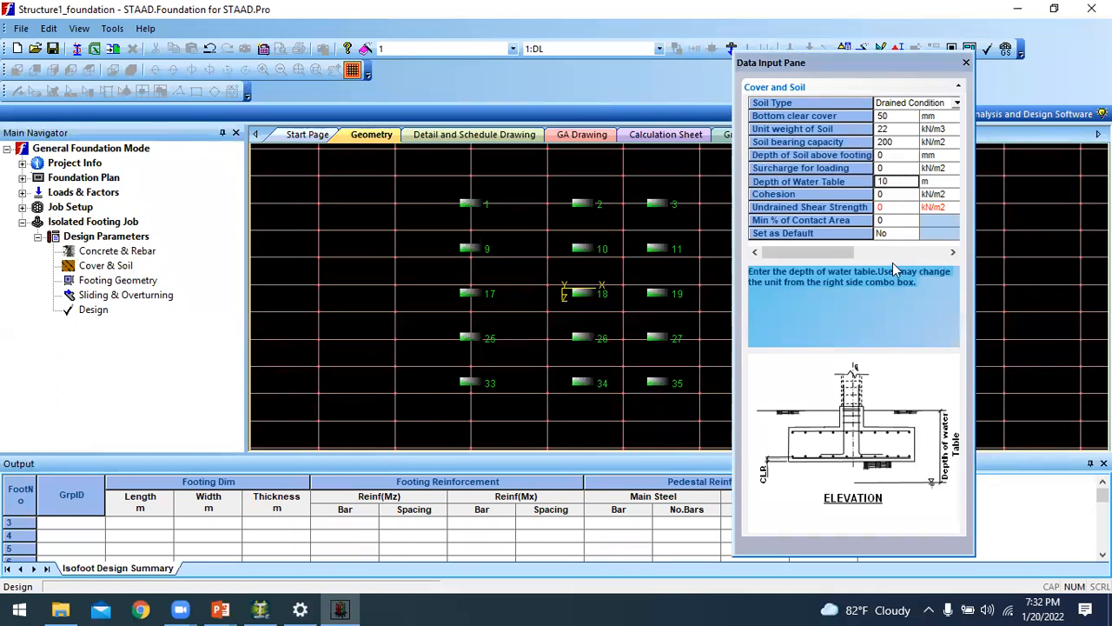
# - Run the analysis and design of the isolated footing job with the default footing geometry, and close the data input pane
pyautogui.click(148, 284)
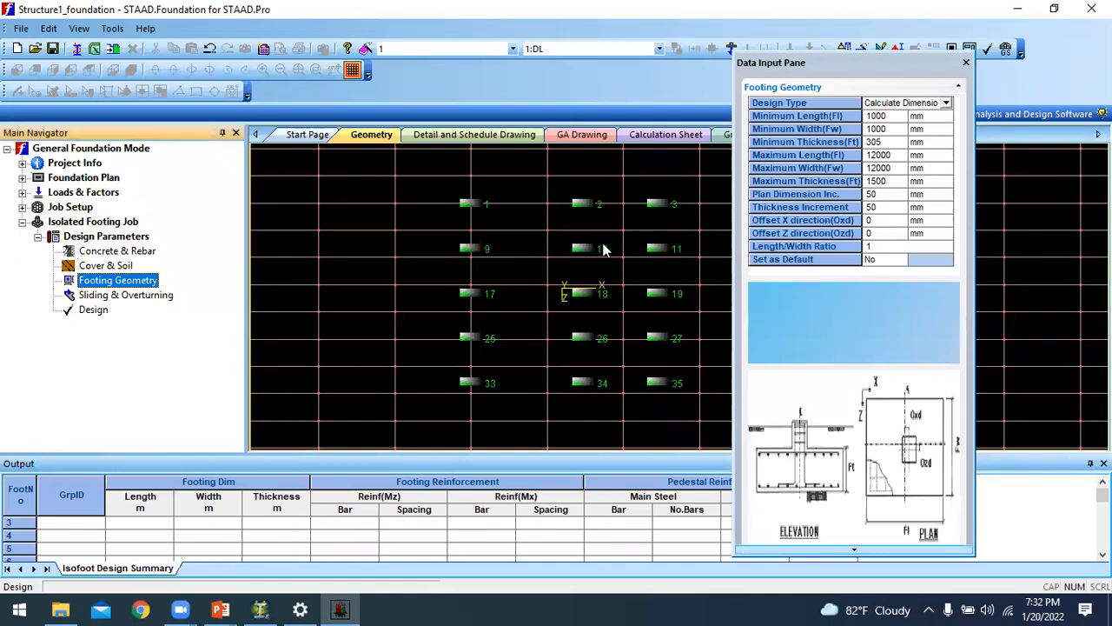
pyautogui.click(92, 311)
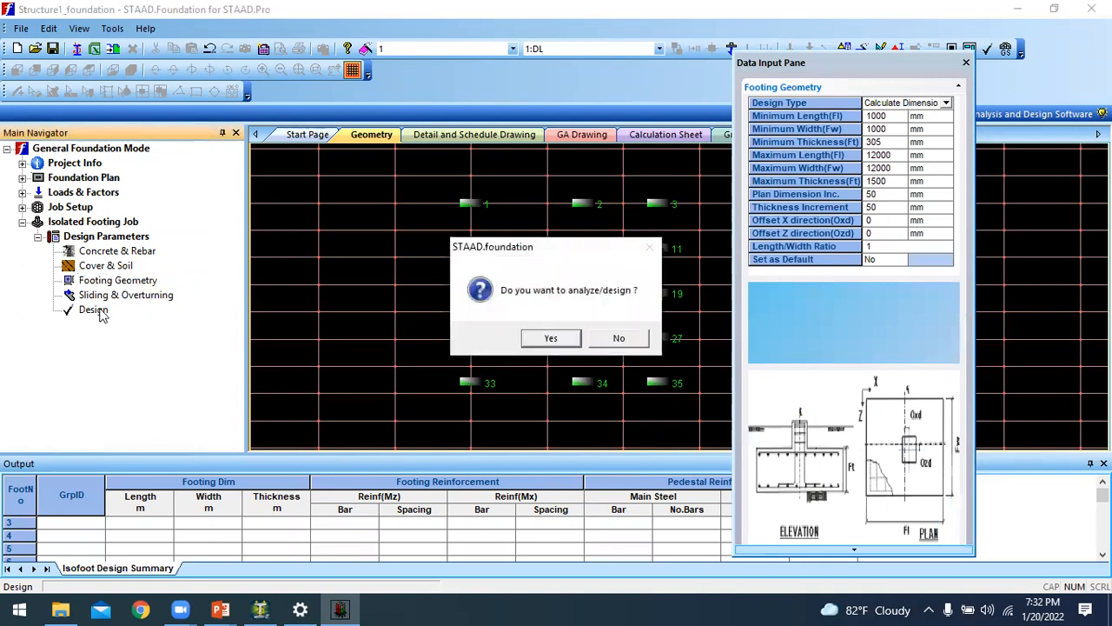
pyautogui.click(553, 339)
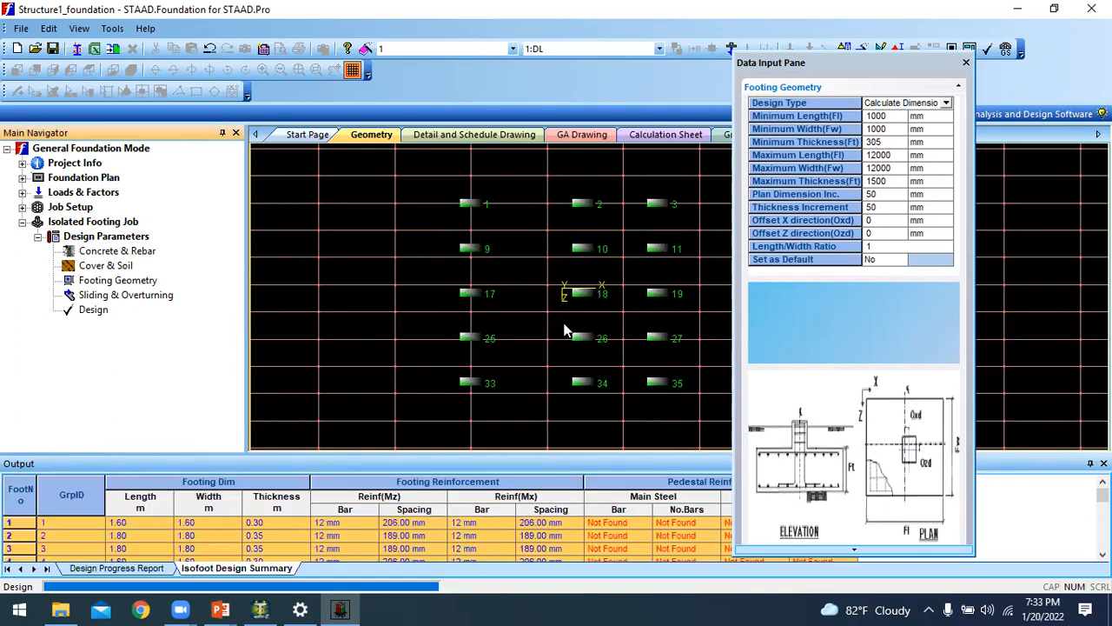
pyautogui.click(967, 63)
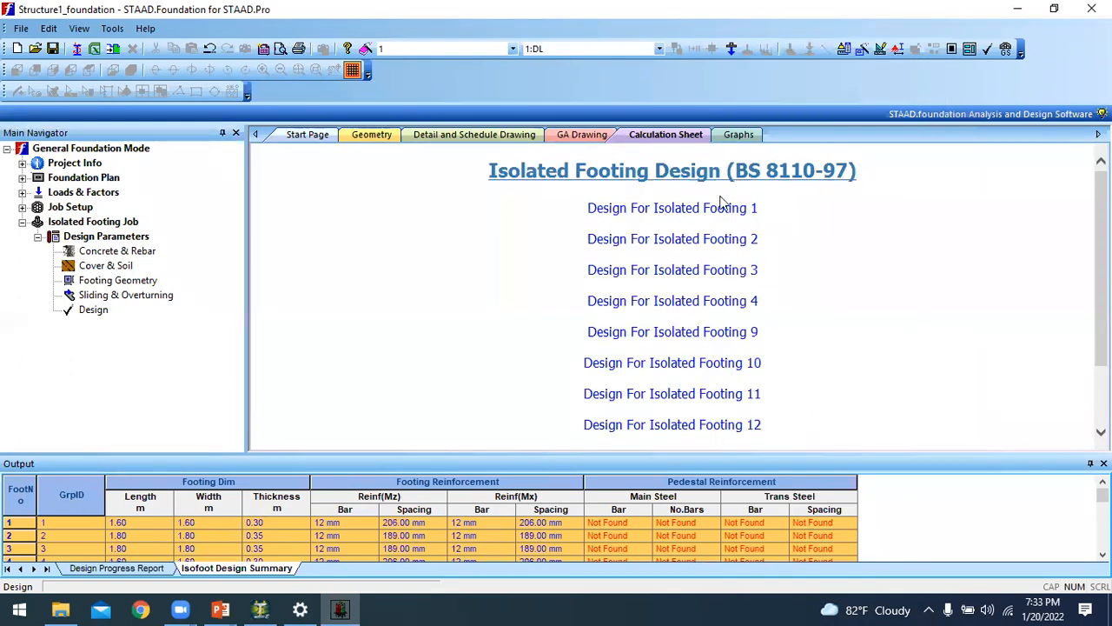
# - Examine the calculation sheet for isolated footing 1 through its reinforcement design, and the start of isolated footing 2's calculations
pyautogui.click(673, 217)
pyautogui.scroll(-2, 681, 278)
pyautogui.scroll(-10, 681, 278)
pyautogui.scroll(-10, 736, 334)
pyautogui.scroll(-10, 741, 327)
pyautogui.scroll(-10, 752, 335)
pyautogui.scroll(-10, 754, 335)
pyautogui.scroll(-10, 754, 340)
pyautogui.scroll(-10, 762, 349)
pyautogui.scroll(-10, 765, 347)
pyautogui.scroll(-10, 766, 329)
pyautogui.scroll(-10, 768, 327)
pyautogui.scroll(-10, 767, 332)
pyautogui.scroll(-10, 767, 328)
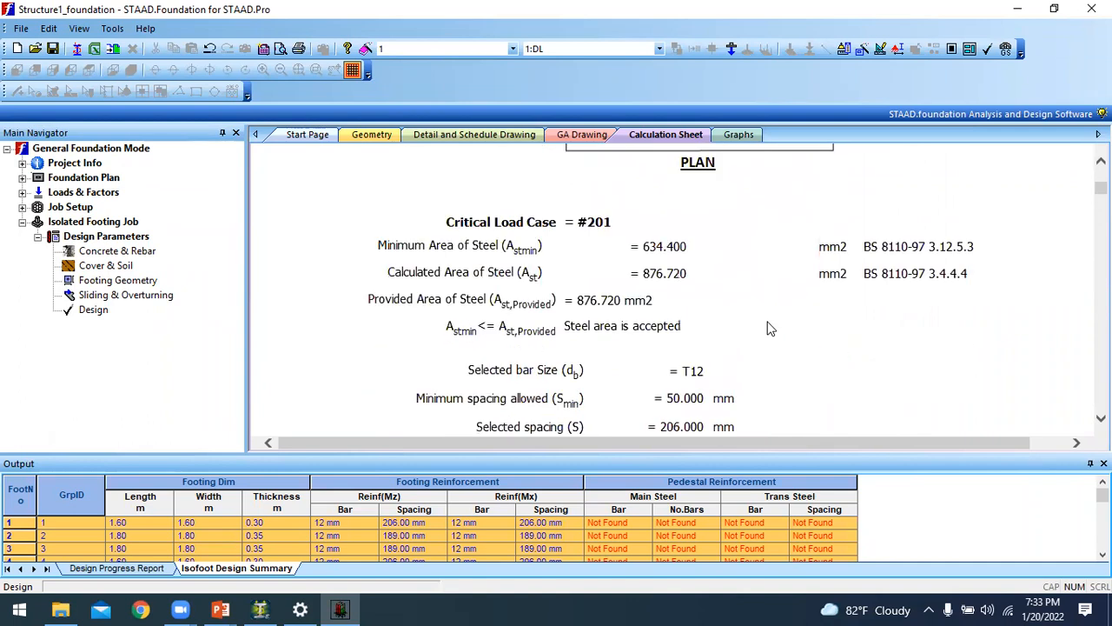
pyautogui.scroll(-3, 768, 328)
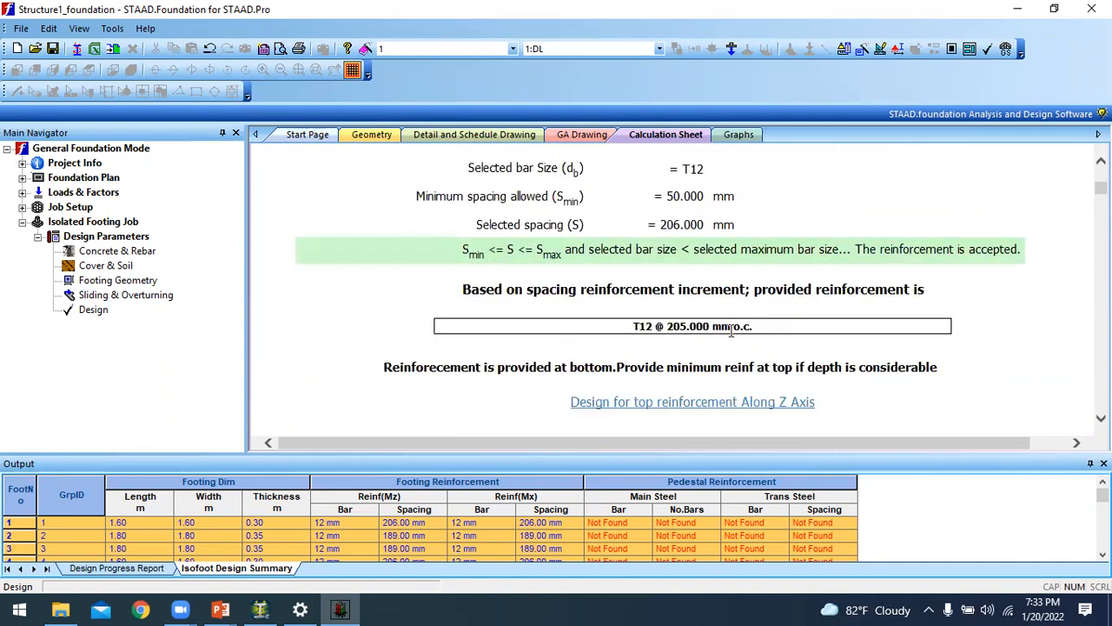
pyautogui.scroll(-10, 730, 330)
pyautogui.scroll(-10, 704, 321)
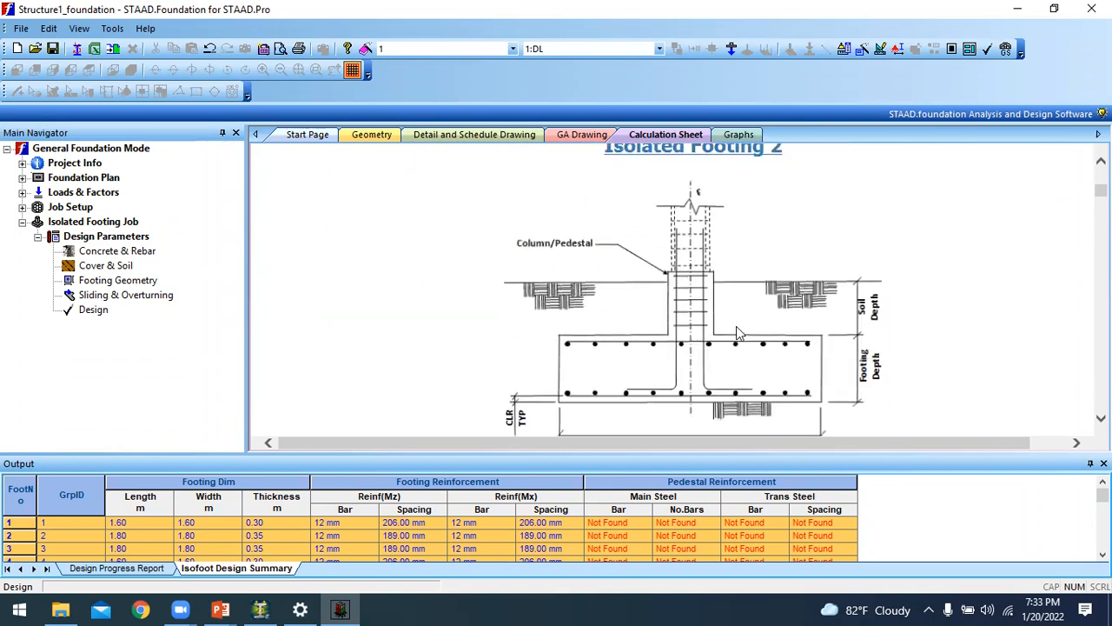
pyautogui.scroll(1, 736, 328)
pyautogui.scroll(-3, 756, 324)
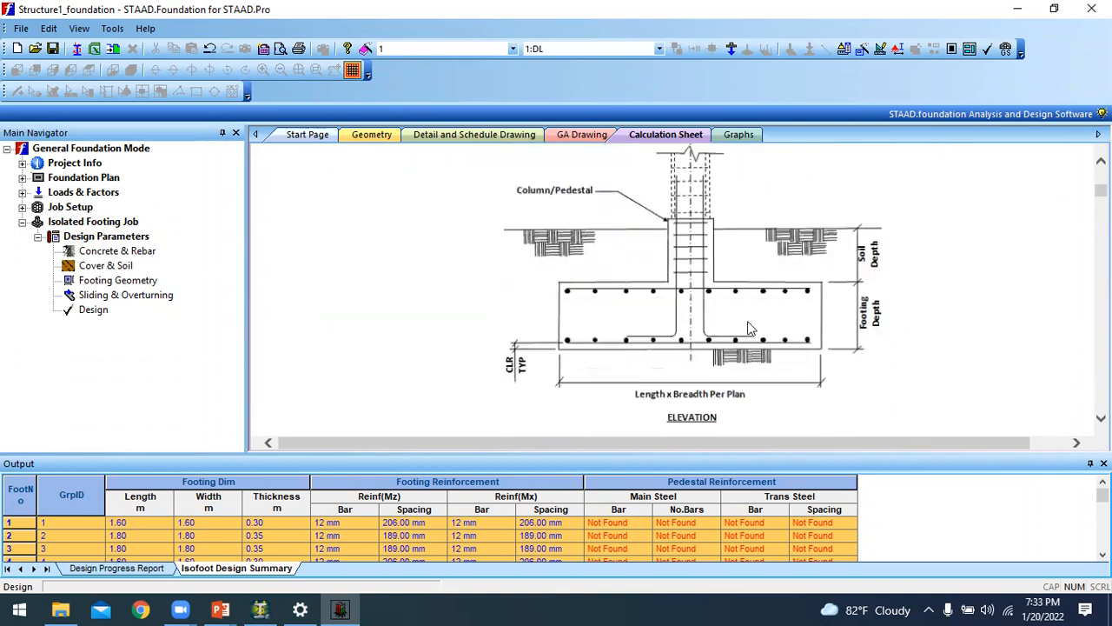
pyautogui.scroll(-1, 749, 329)
# - Open the detail drawing of footing 1 and examine the dimensions, clear cover and reinforcement in its elevation
pyautogui.click(461, 135)
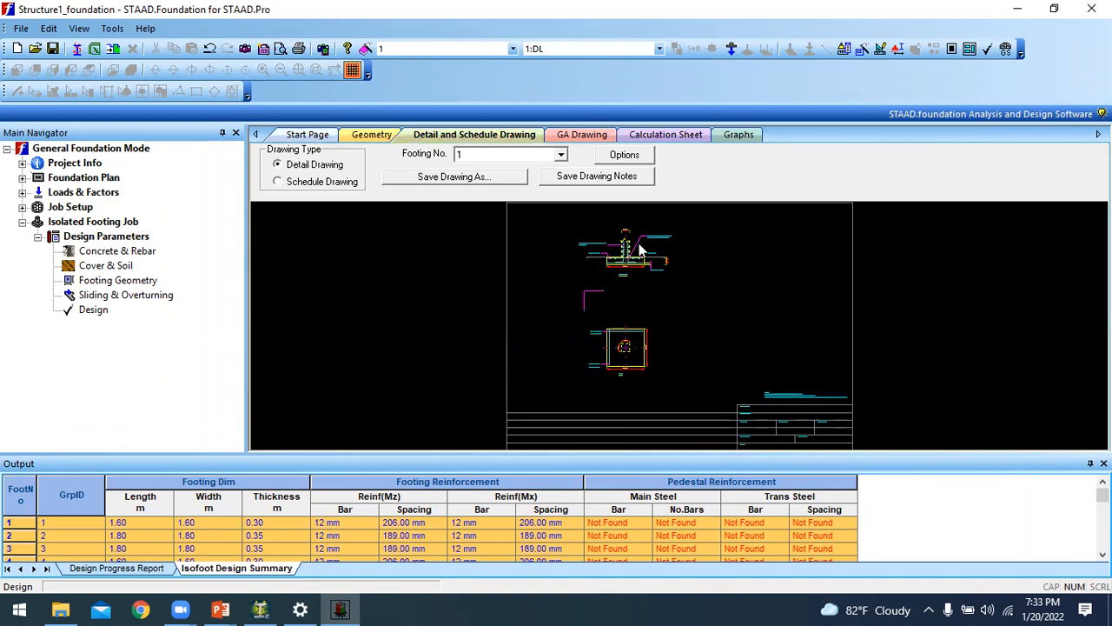
pyautogui.scroll(5, 637, 255)
pyautogui.scroll(4, 621, 252)
pyautogui.moveTo(408, 382)
pyautogui.mouseDown(button='middle')
pyautogui.moveTo(356, 430)
pyautogui.moveTo(333, 419)
pyautogui.mouseUp(button='middle')
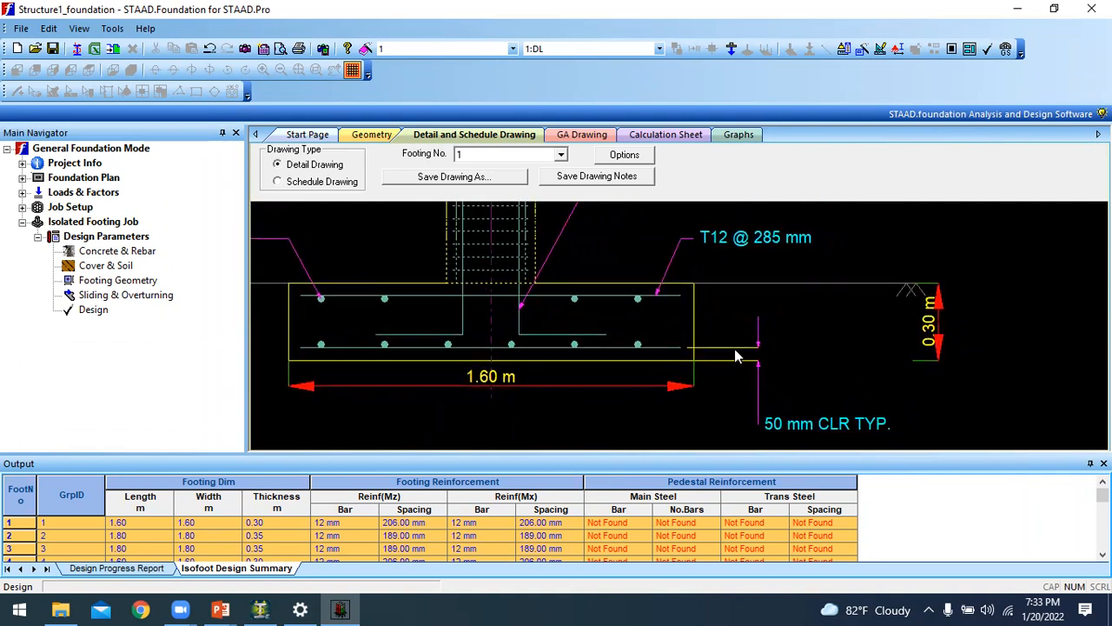
pyautogui.scroll(2, 666, 346)
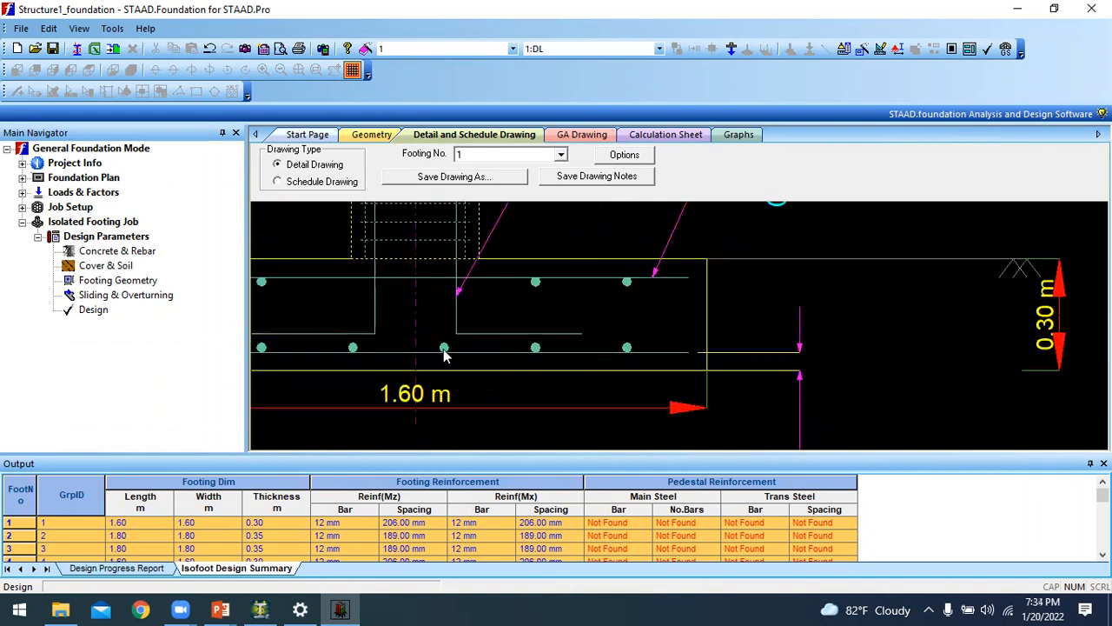
pyautogui.scroll(-3, 444, 353)
pyautogui.moveTo(725, 338); pyautogui.dragTo(805, 414, button='middle')
pyautogui.scroll(1, 607, 357)
pyautogui.scroll(-2, 613, 349)
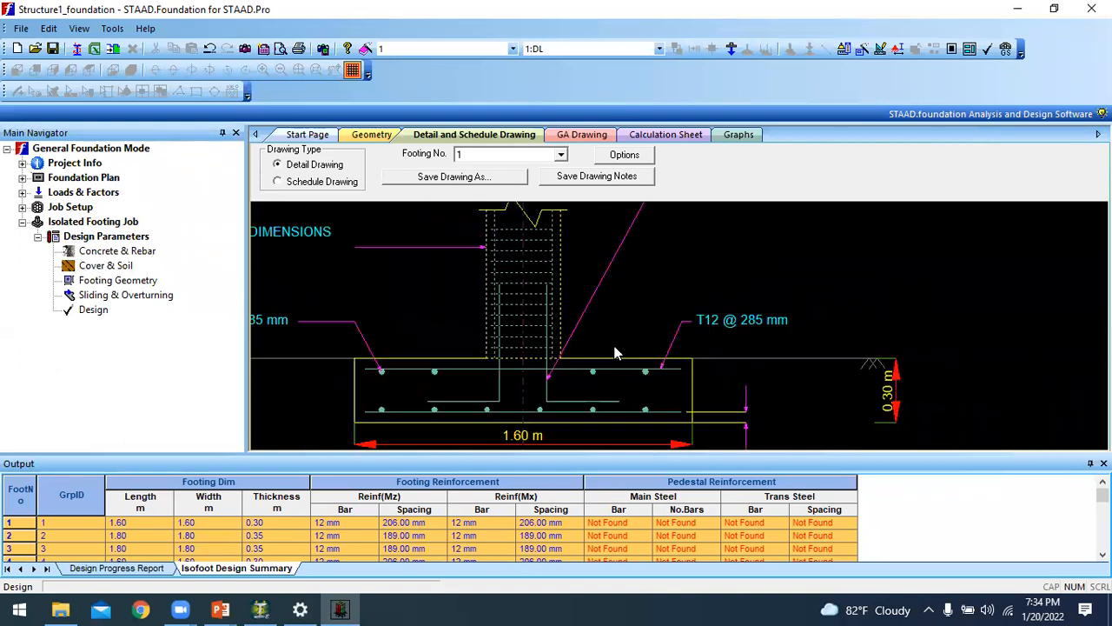
# - Examine the plan view in footing 1's detail drawing for footing size, column size and bottom reinforcement spacing
pyautogui.scroll(-1, 617, 352)
pyautogui.moveTo(469, 303)
pyautogui.mouseDown(button='middle')
pyautogui.moveTo(484, 369)
pyautogui.moveTo(532, 361)
pyautogui.moveTo(507, 178)
pyautogui.mouseUp(button='middle')
pyautogui.scroll(-1, 551, 369)
pyautogui.moveTo(551, 369)
pyautogui.mouseDown(button='middle')
pyautogui.moveTo(542, 459)
pyautogui.moveTo(410, 417)
pyautogui.moveTo(474, 231)
pyautogui.mouseUp(button='middle')
pyautogui.scroll(3, 454, 406)
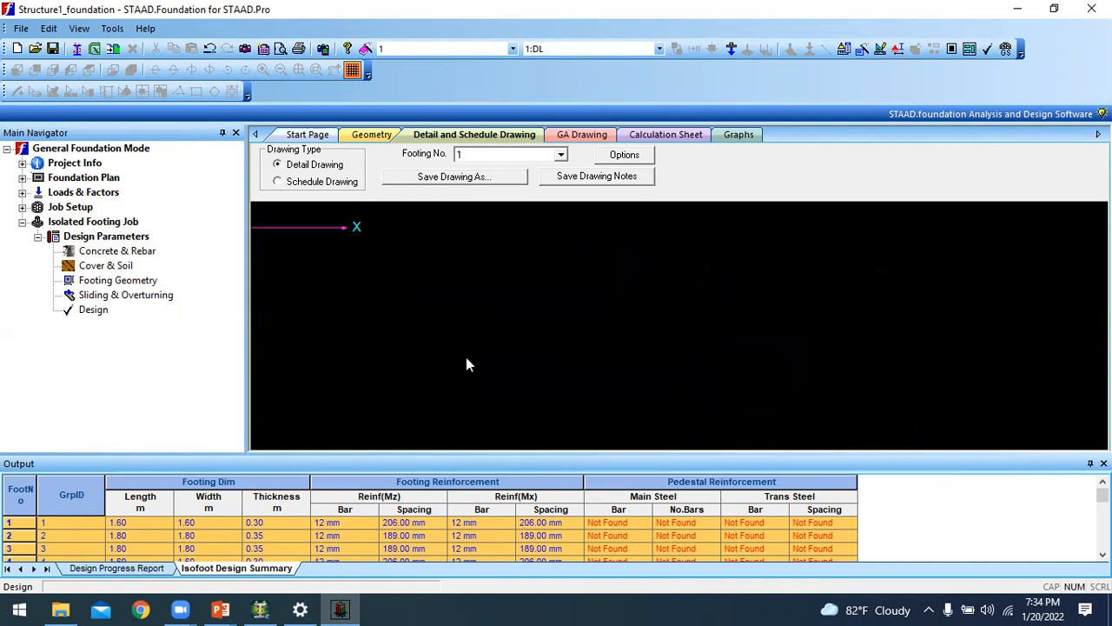
pyautogui.scroll(-6, 467, 354)
pyautogui.moveTo(480, 367); pyautogui.dragTo(471, 225, button='middle')
pyautogui.scroll(-3, 487, 358)
pyautogui.scroll(6, 486, 358)
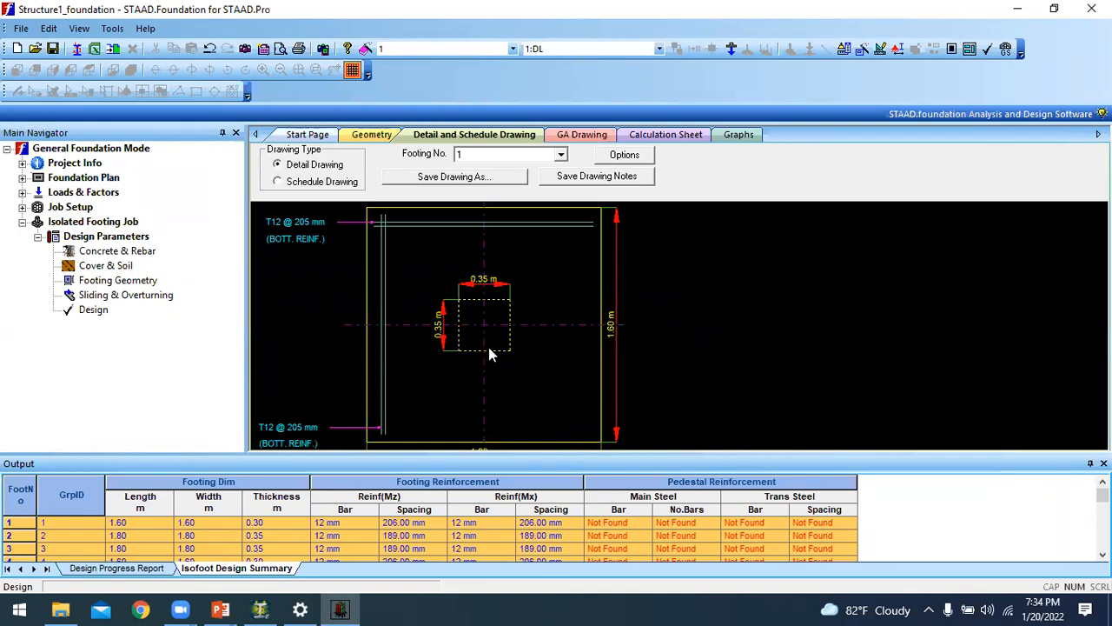
pyautogui.moveTo(319, 393)
pyautogui.mouseDown(button='middle')
pyautogui.moveTo(355, 400)
pyautogui.moveTo(363, 388)
pyautogui.mouseUp(button='middle')
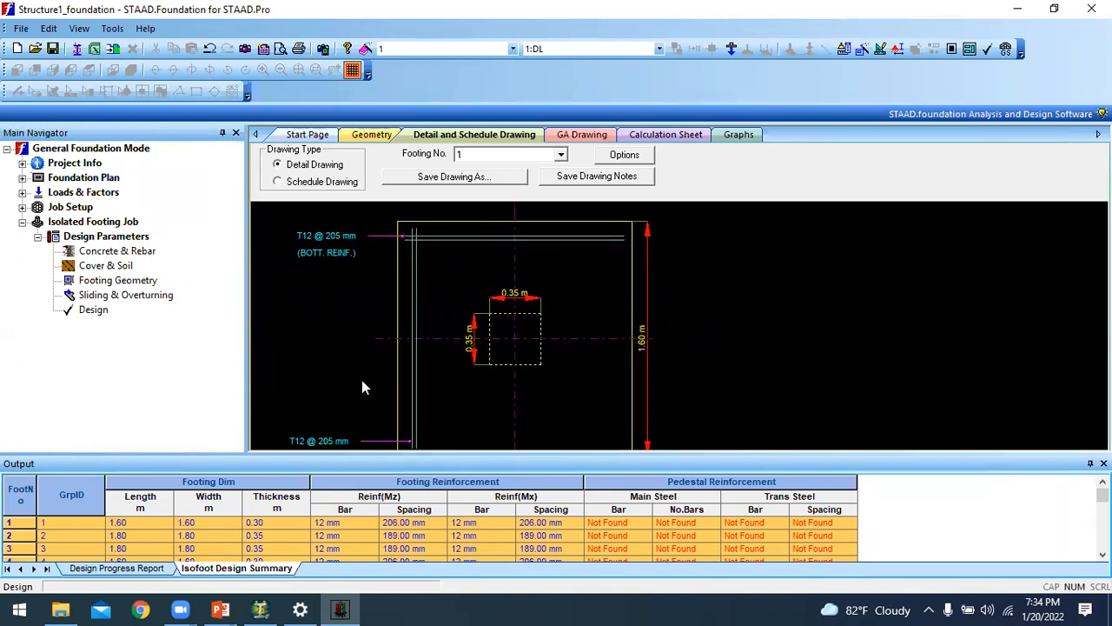
# - Display the detail drawings of footings 2, 9 and 19 one after another
pyautogui.click(516, 154)
pyautogui.click(497, 183)
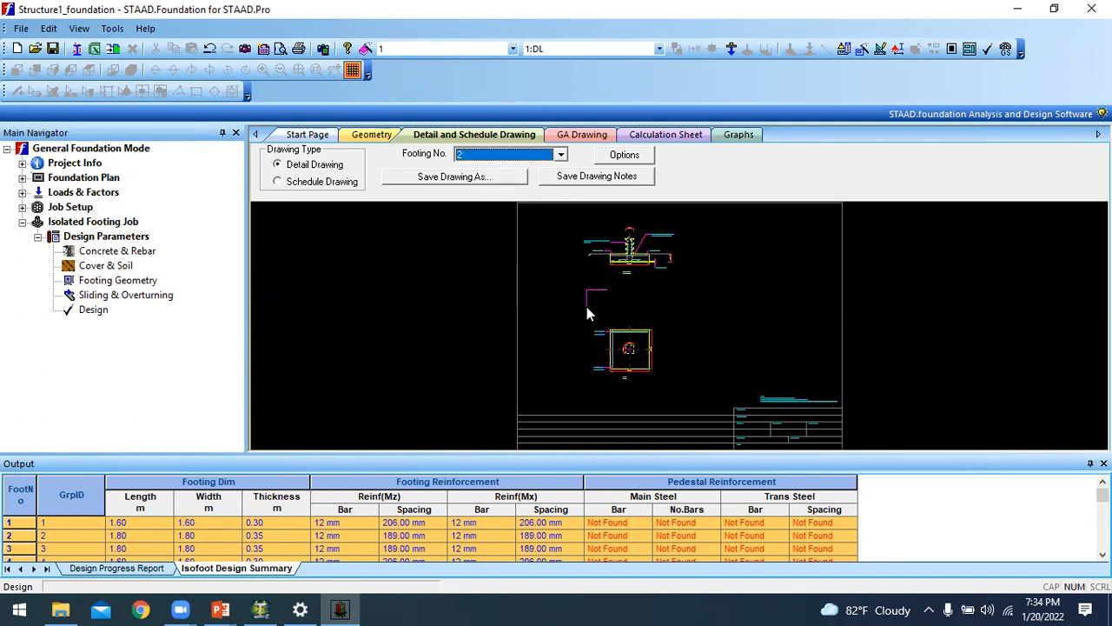
pyautogui.click(518, 155)
pyautogui.click(499, 197)
pyautogui.click(516, 154)
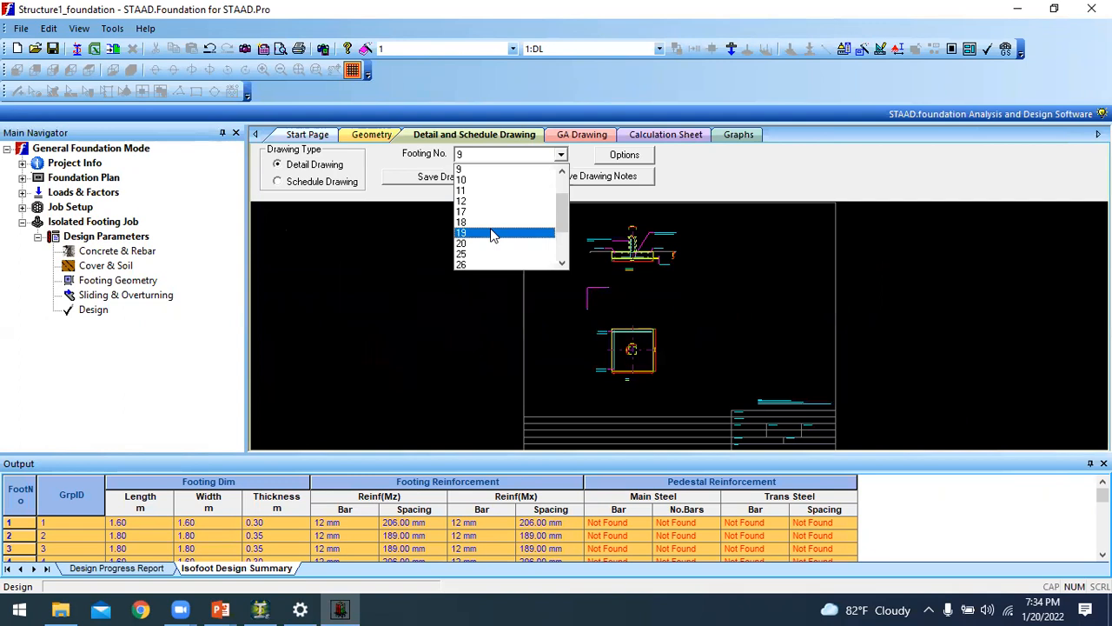
pyautogui.click(491, 235)
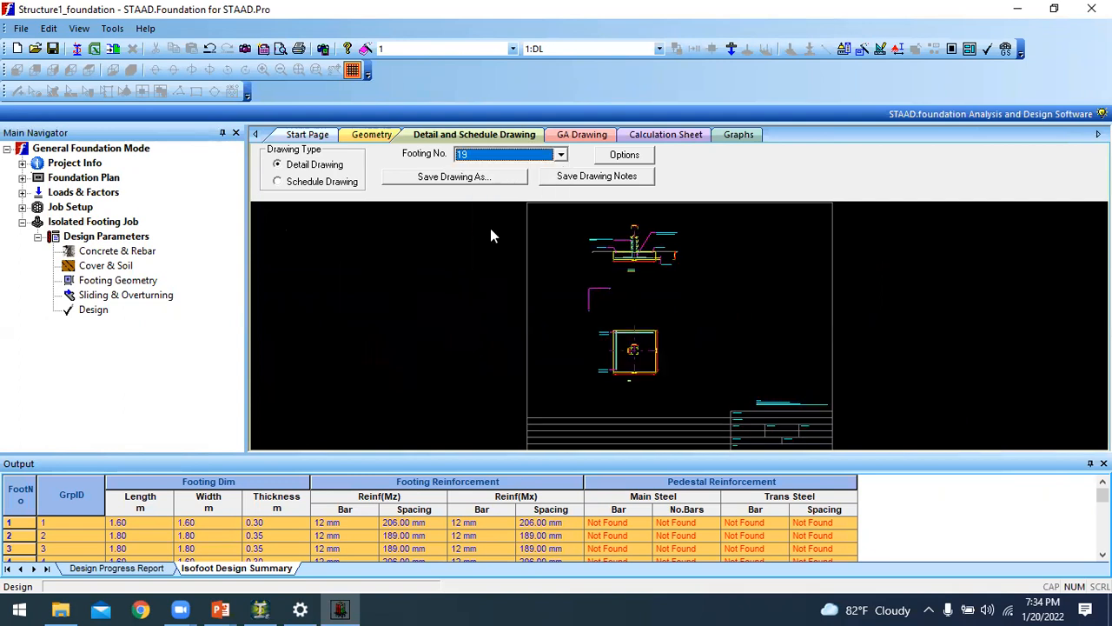
# - Open the general arrangement drawing and examine the footing layout and the schedule of footing sizes
pyautogui.click(582, 135)
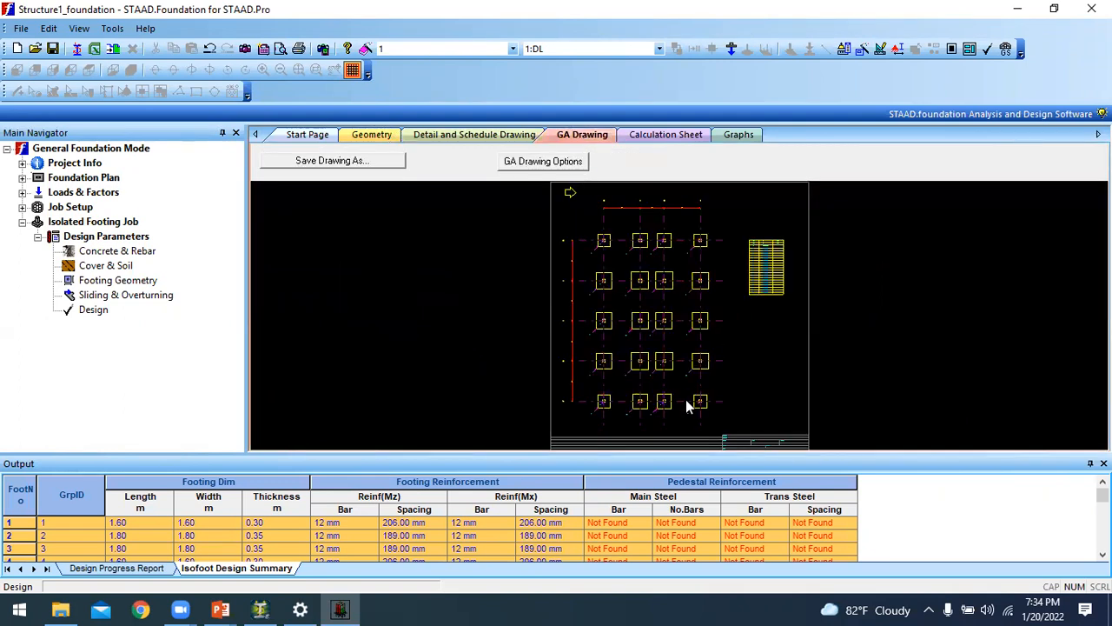
pyautogui.scroll(3, 689, 398)
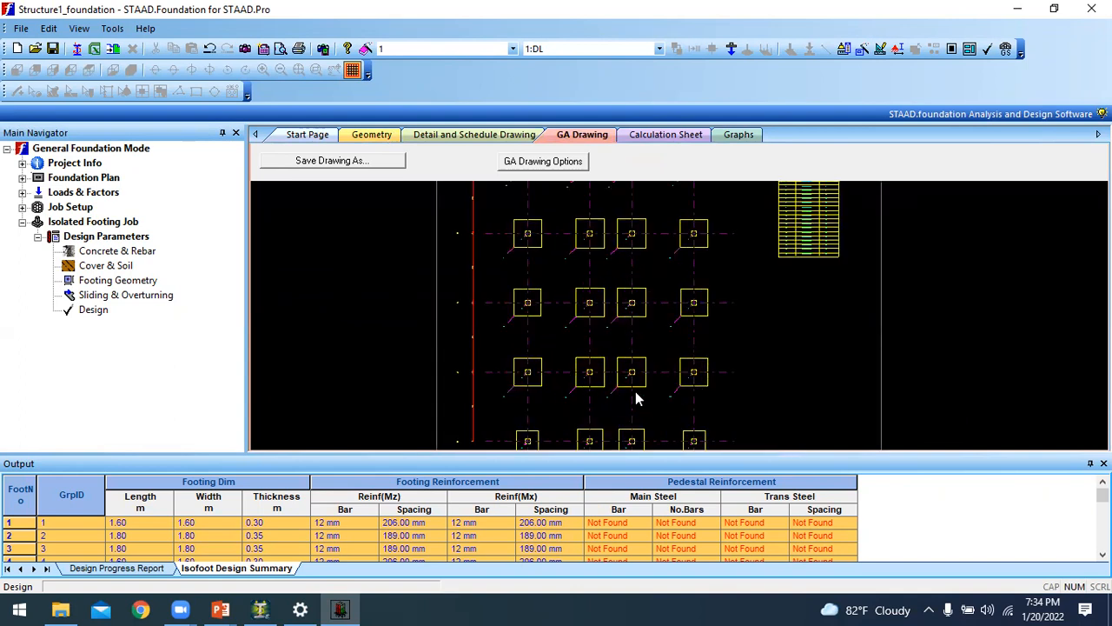
pyautogui.scroll(2, 641, 255)
pyautogui.moveTo(643, 301); pyautogui.dragTo(643, 323, button='middle')
pyautogui.moveTo(622, 254); pyautogui.dragTo(620, 355, button='middle')
pyautogui.moveTo(625, 289); pyautogui.dragTo(615, 393, button='middle')
pyautogui.moveTo(630, 320); pyautogui.dragTo(615, 357, button='middle')
pyautogui.scroll(5, 971, 330)
pyautogui.scroll(2, 780, 296)
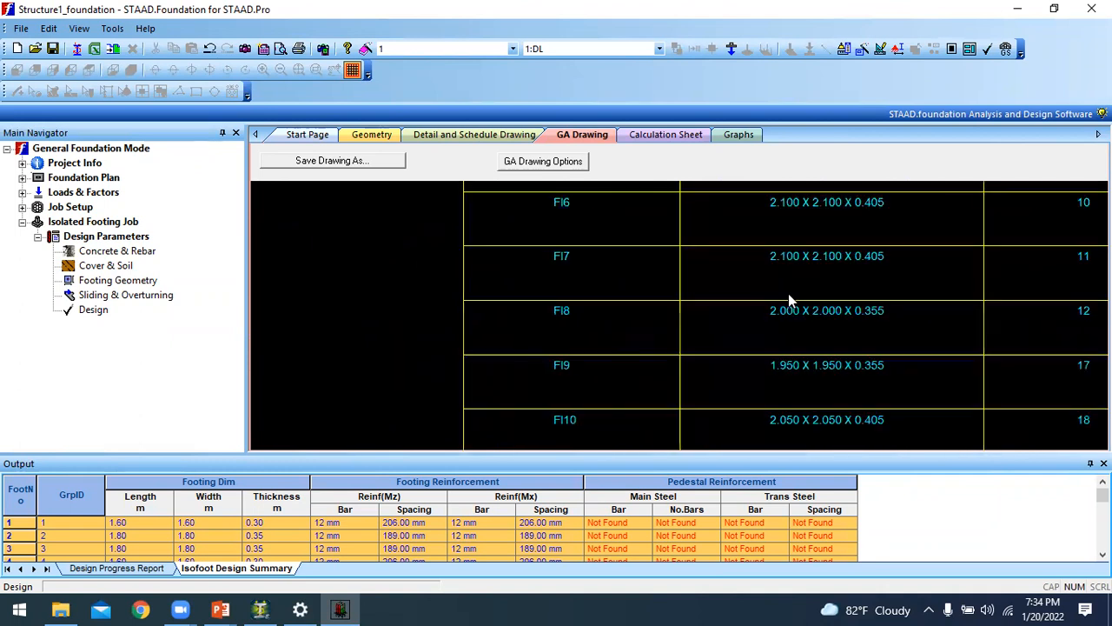
pyautogui.scroll(-5, 865, 363)
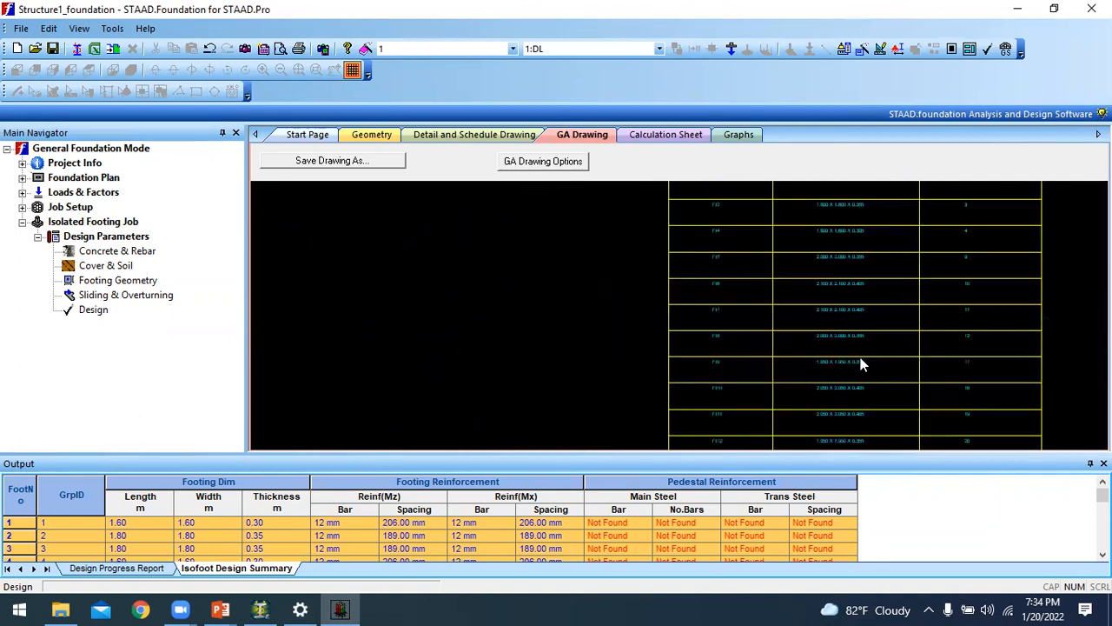
pyautogui.scroll(-1, 749, 221)
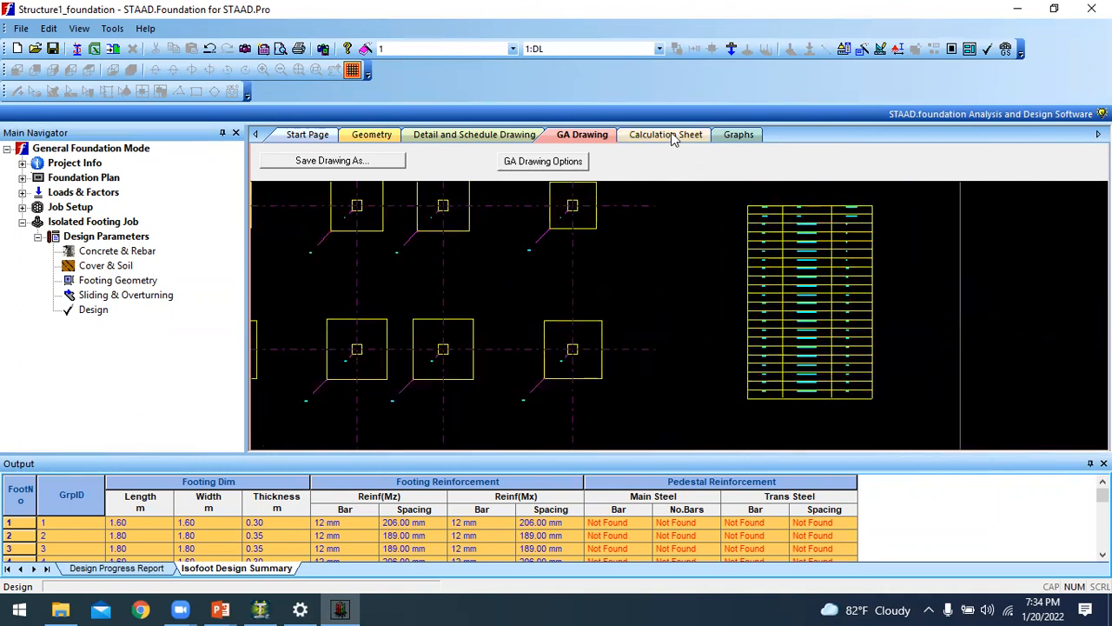
# - Revisit the calculation sheet, general arrangement drawing and footing geometry, ending on the detail drawing
pyautogui.click(670, 134)
pyautogui.click(581, 136)
pyautogui.click(473, 136)
pyautogui.click(360, 137)
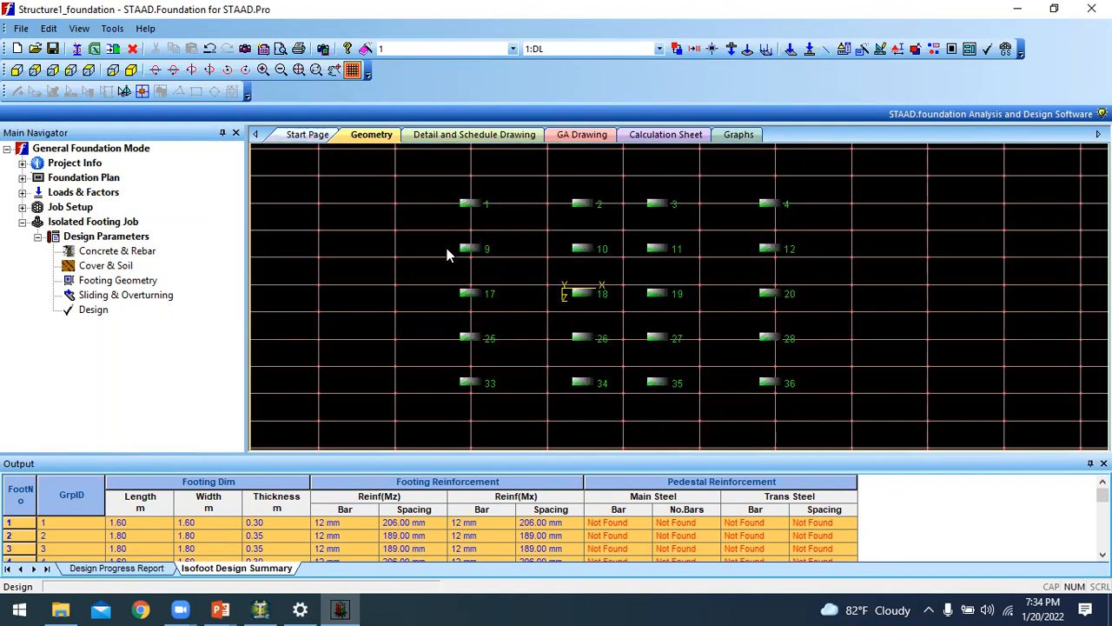
pyautogui.click(459, 136)
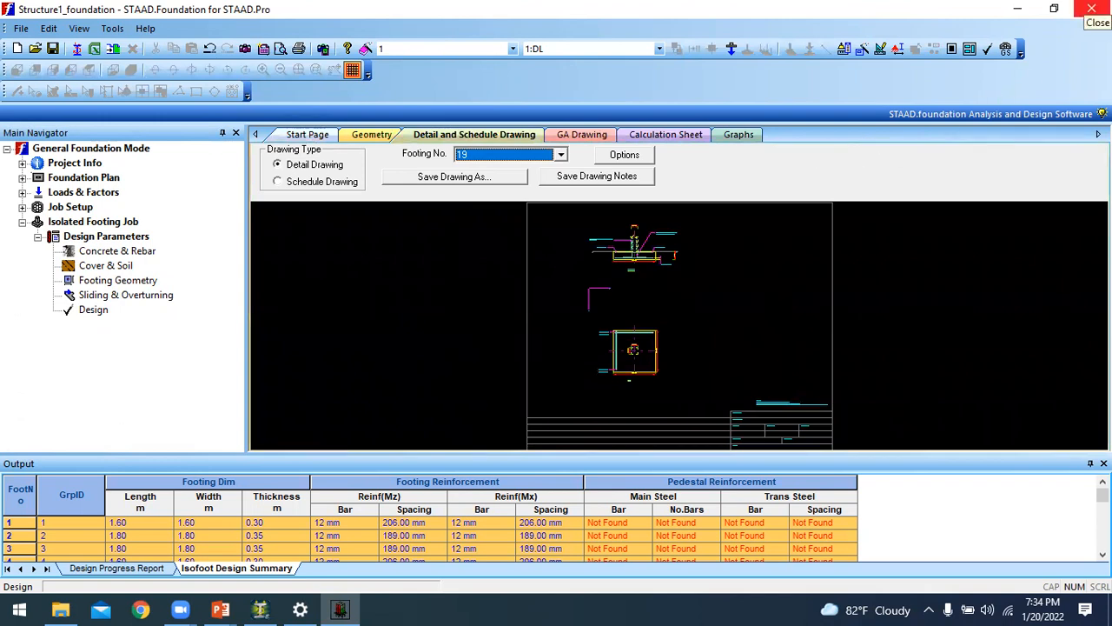
# - Close STAAD.foundation without saving the changes and switch STAAD.Pro to concrete design in RC Designer
pyautogui.click(1091, 9)
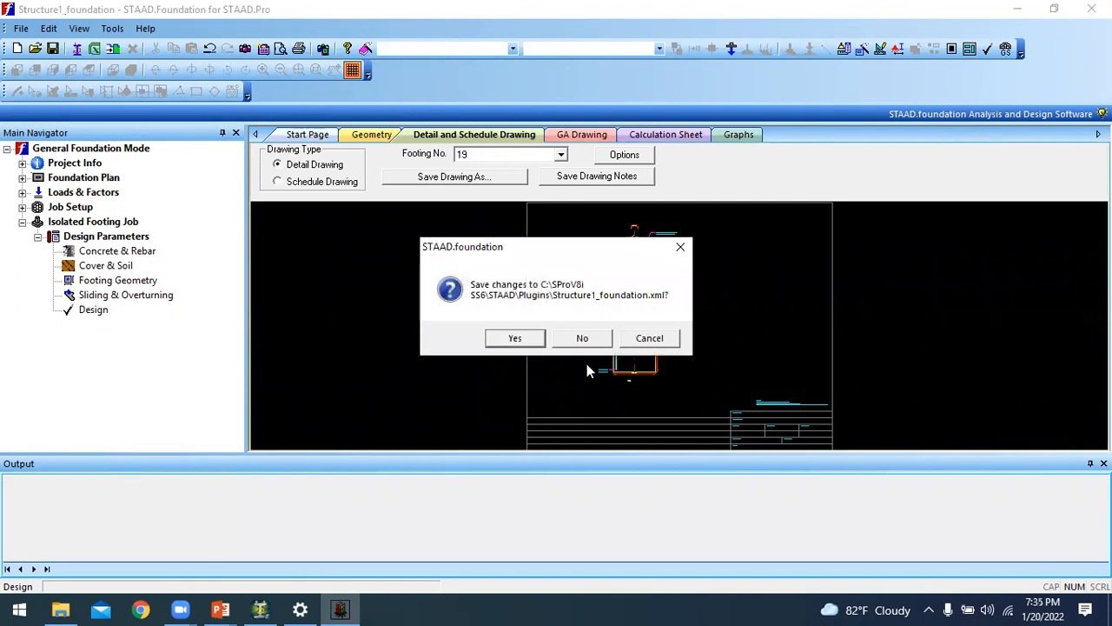
pyautogui.click(582, 340)
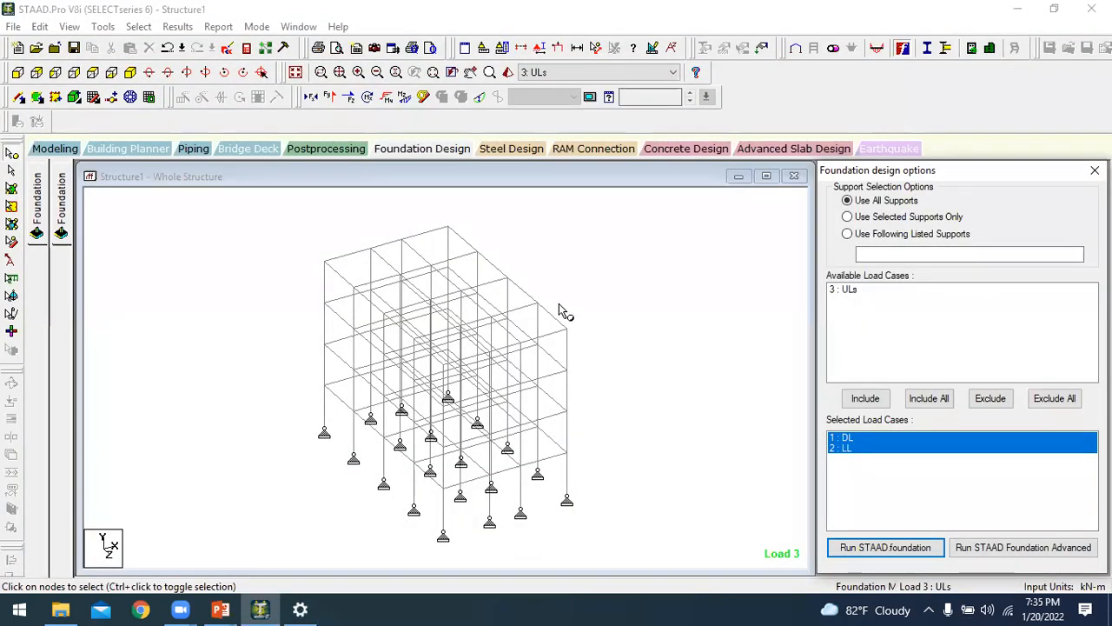
pyautogui.click(663, 153)
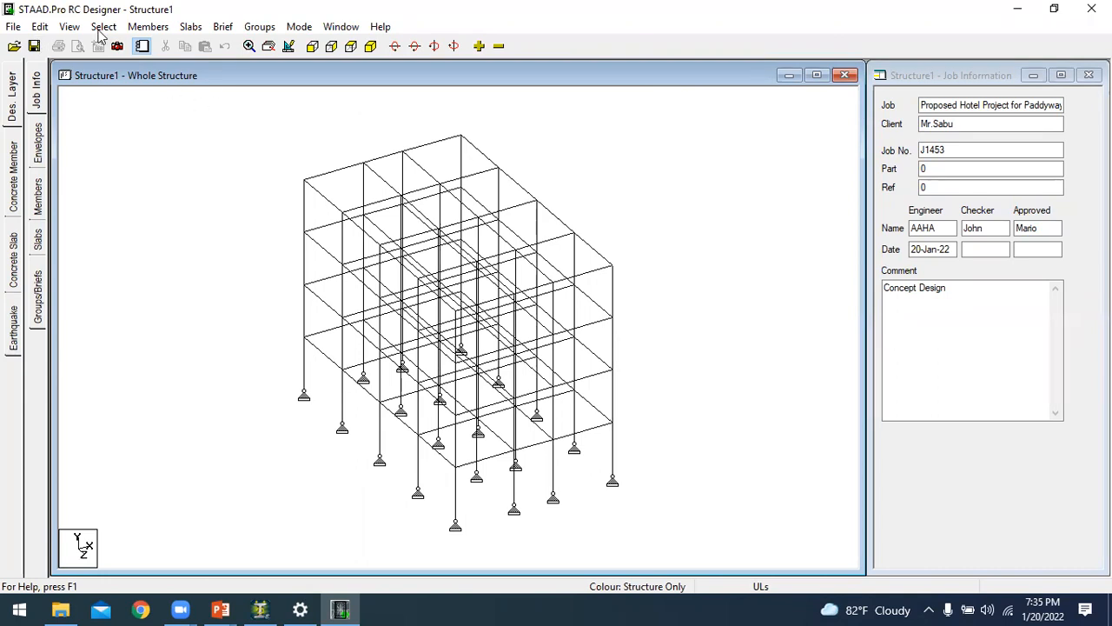
# - Create a new envelope named E1 and add the load combination C3: ULs to it
pyautogui.click(40, 145)
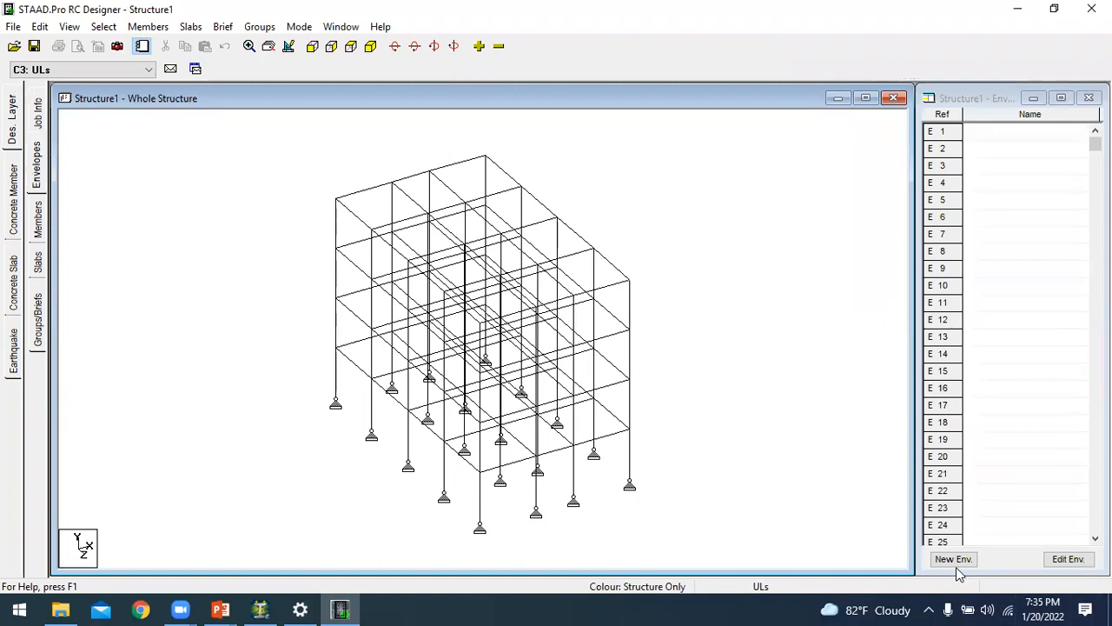
pyautogui.click(955, 560)
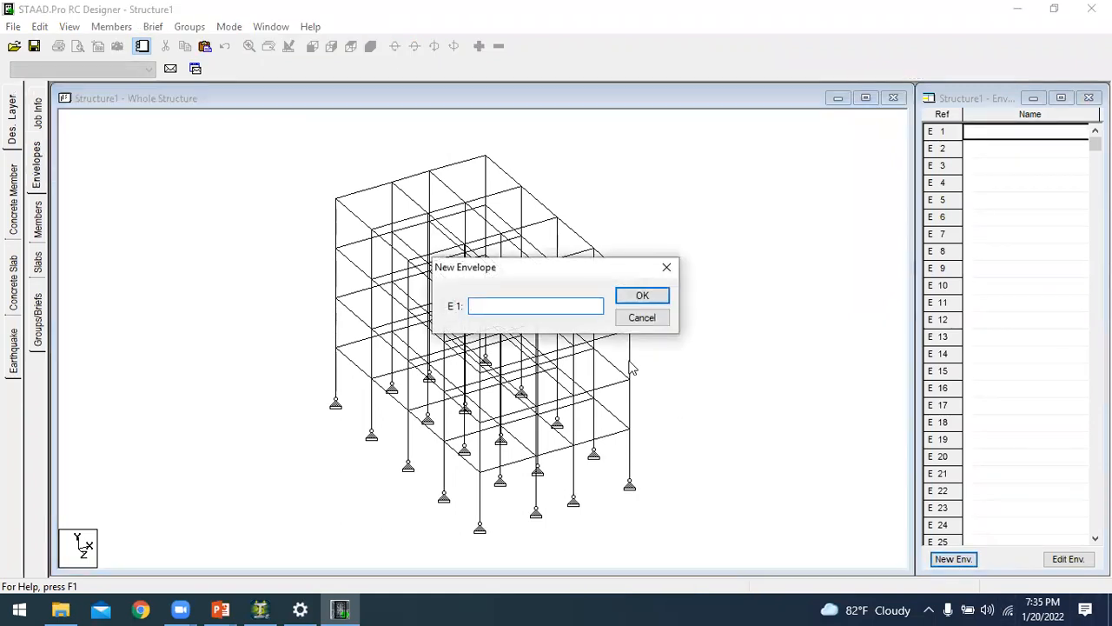
pyautogui.write('E1')
pyautogui.click(642, 296)
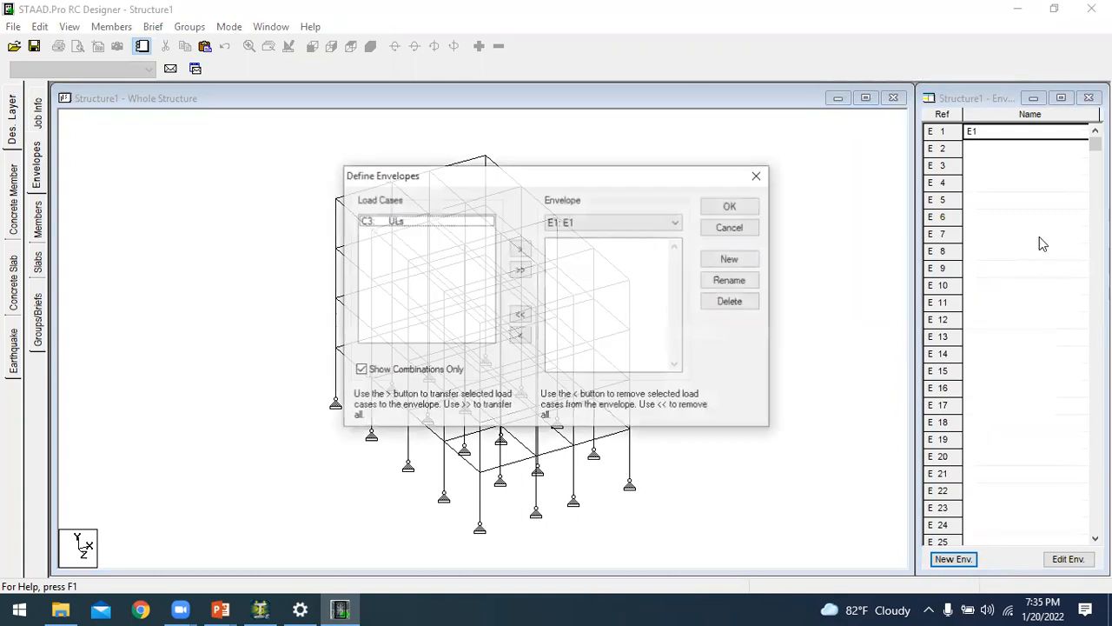
pyautogui.click(424, 227)
pyautogui.click(519, 251)
pyautogui.click(734, 207)
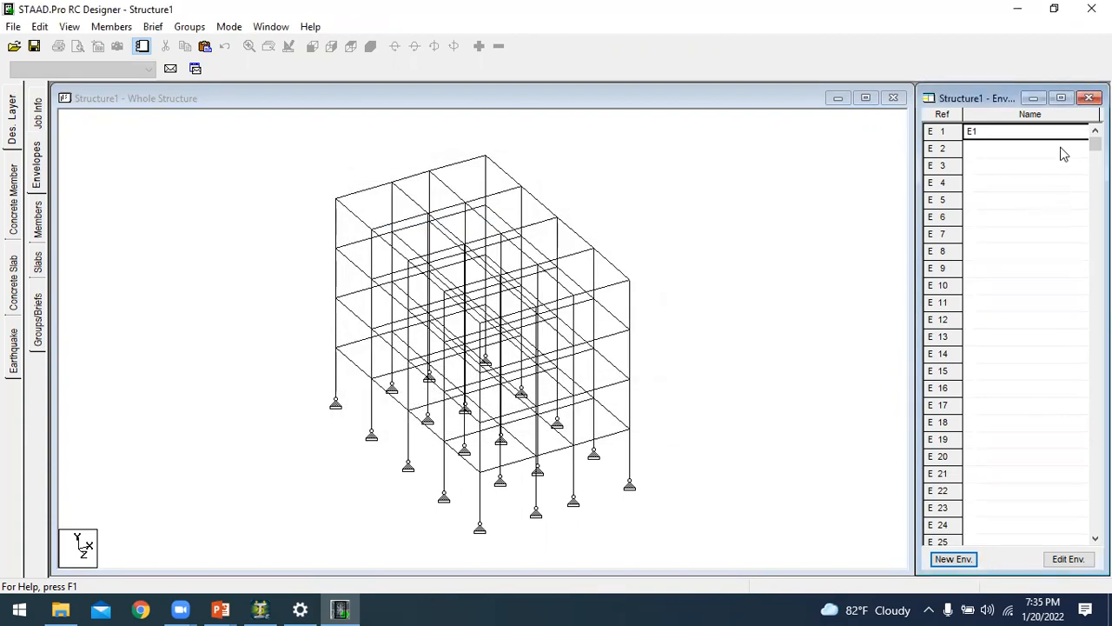
# - Select the whole building frame and automatically form its elements into design members
pyautogui.click(37, 222)
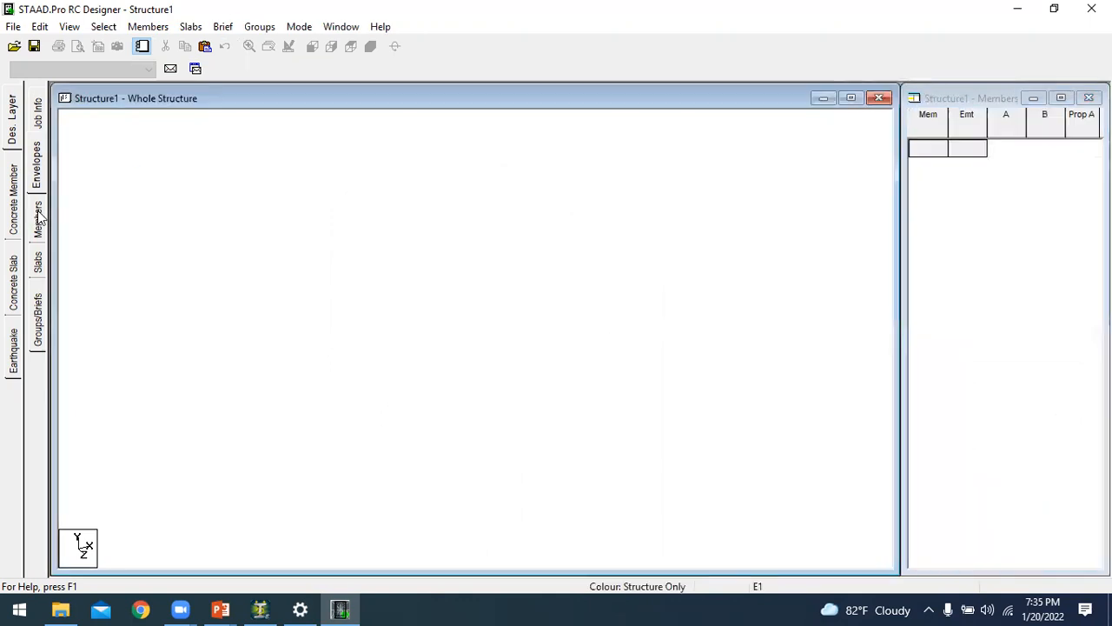
pyautogui.moveTo(291, 136); pyautogui.dragTo(684, 532)
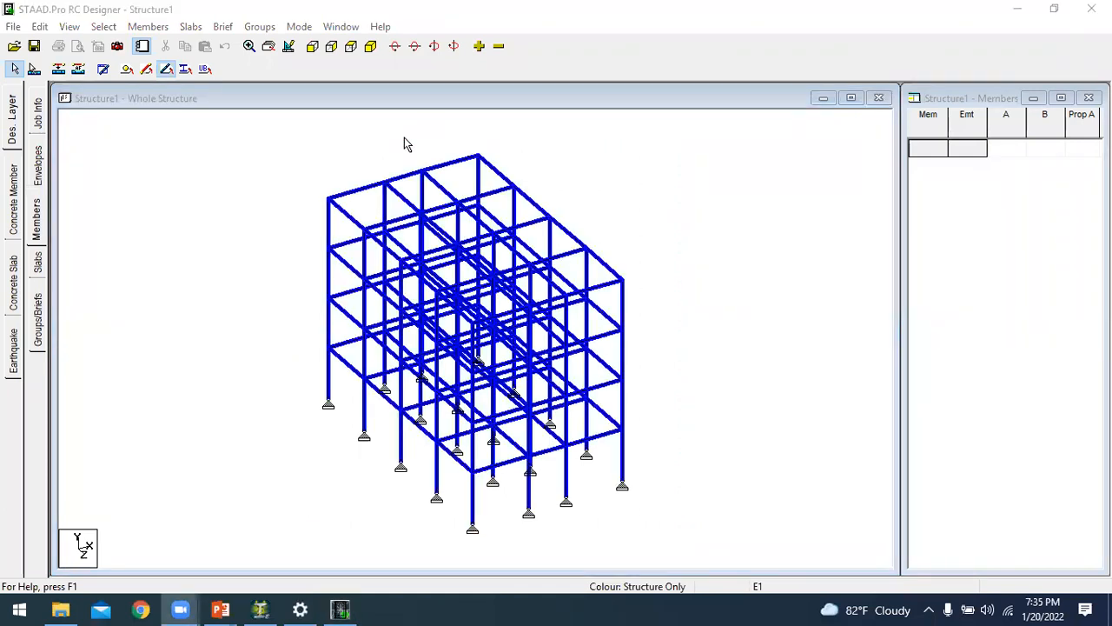
pyautogui.click(145, 28)
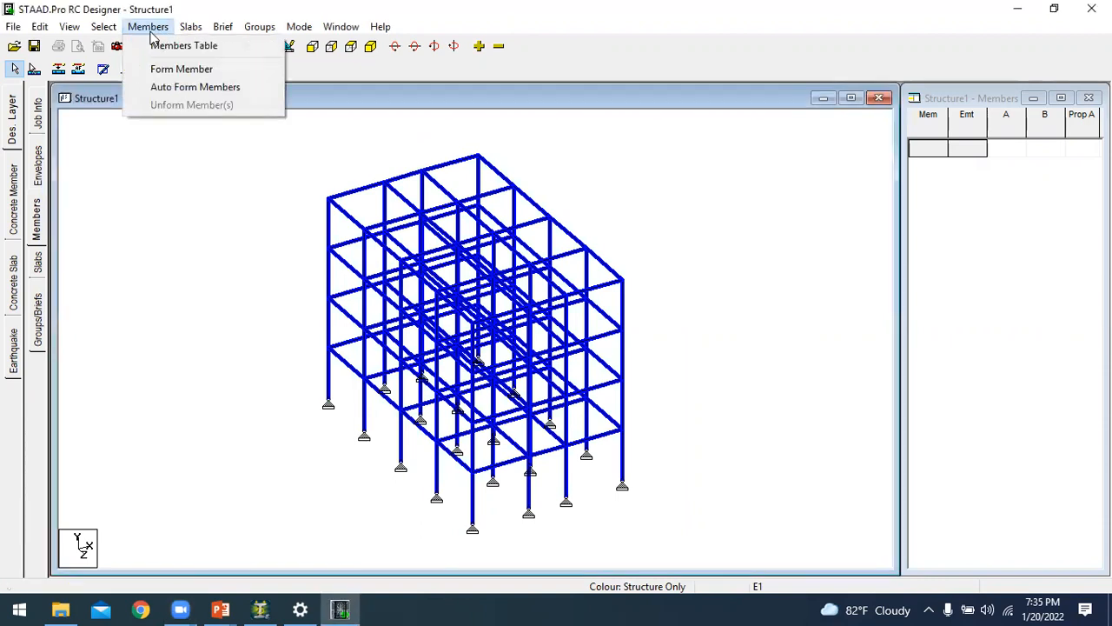
pyautogui.click(181, 87)
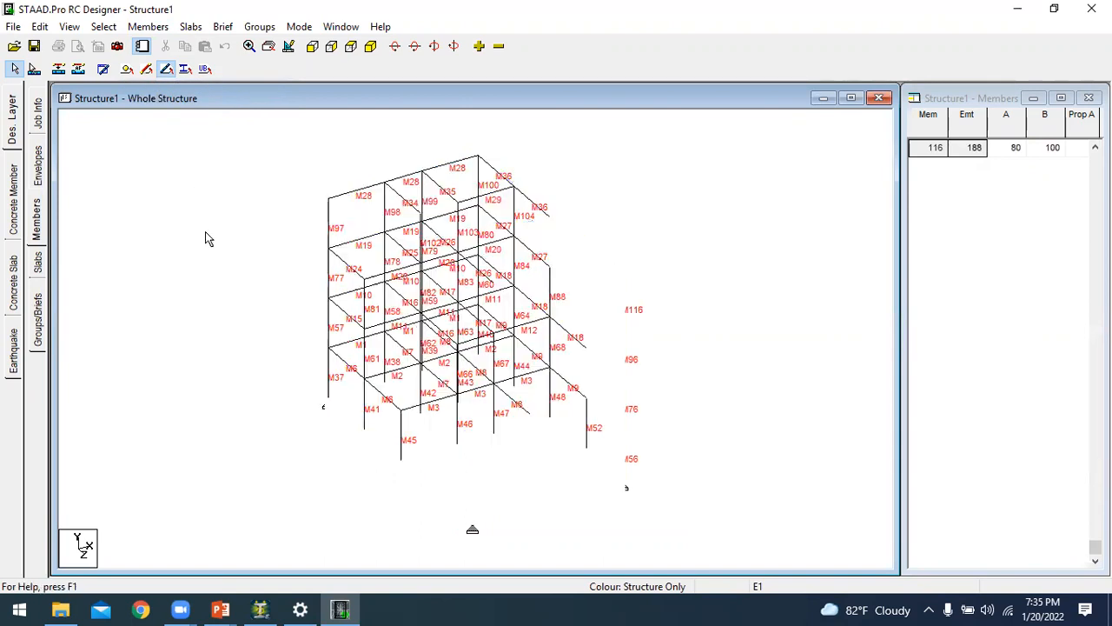
pyautogui.scroll(10, 948, 193)
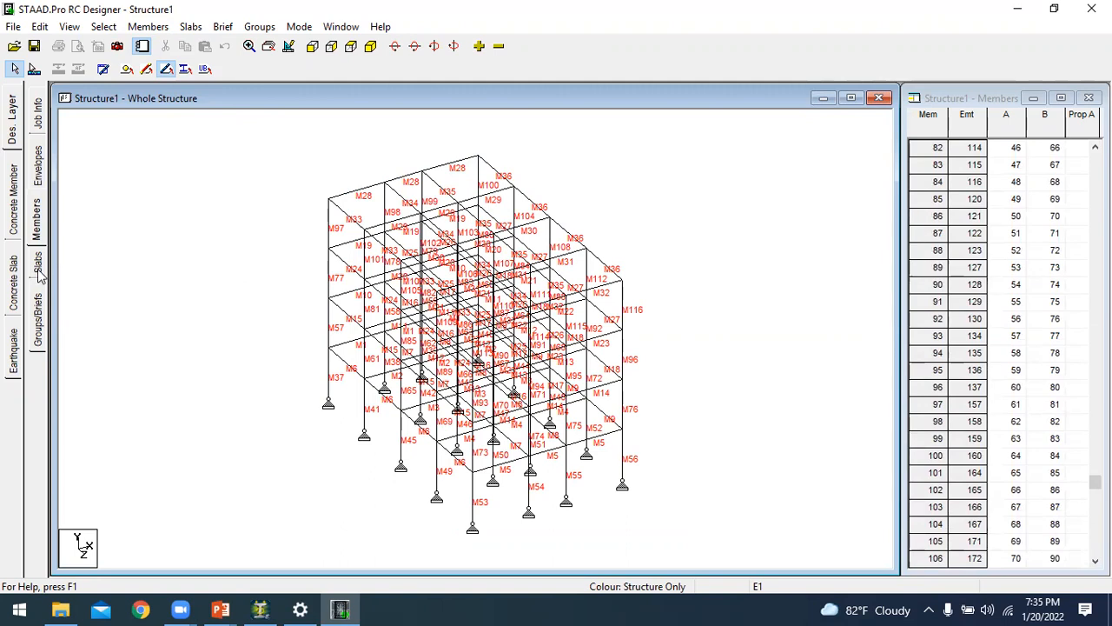
# - Create a design brief named B1 with design code BS8110 and design type Beam
pyautogui.click(38, 264)
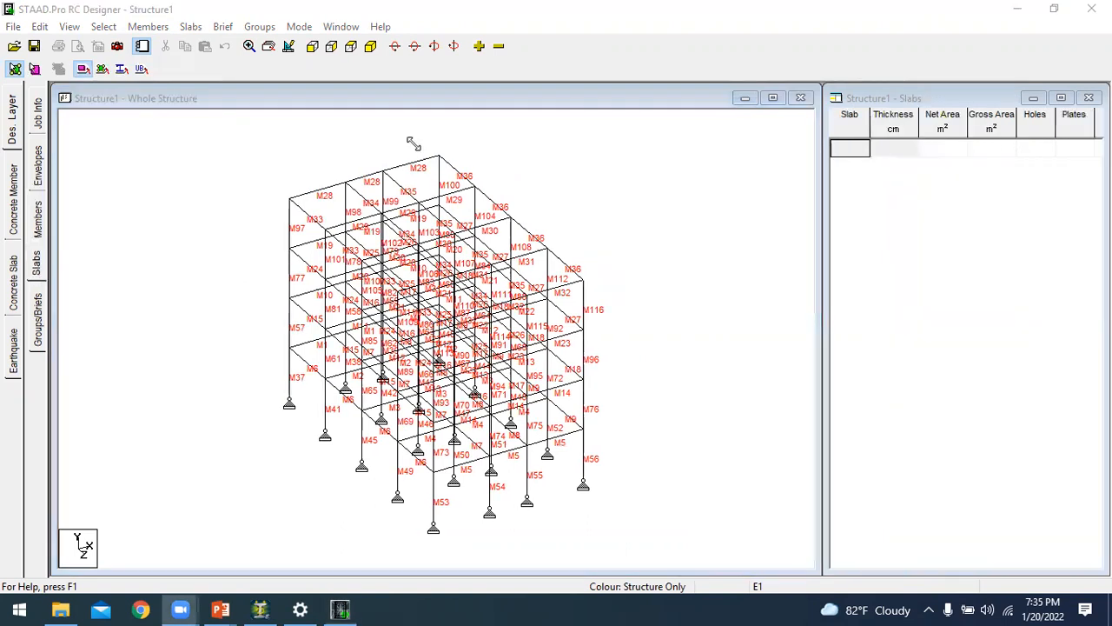
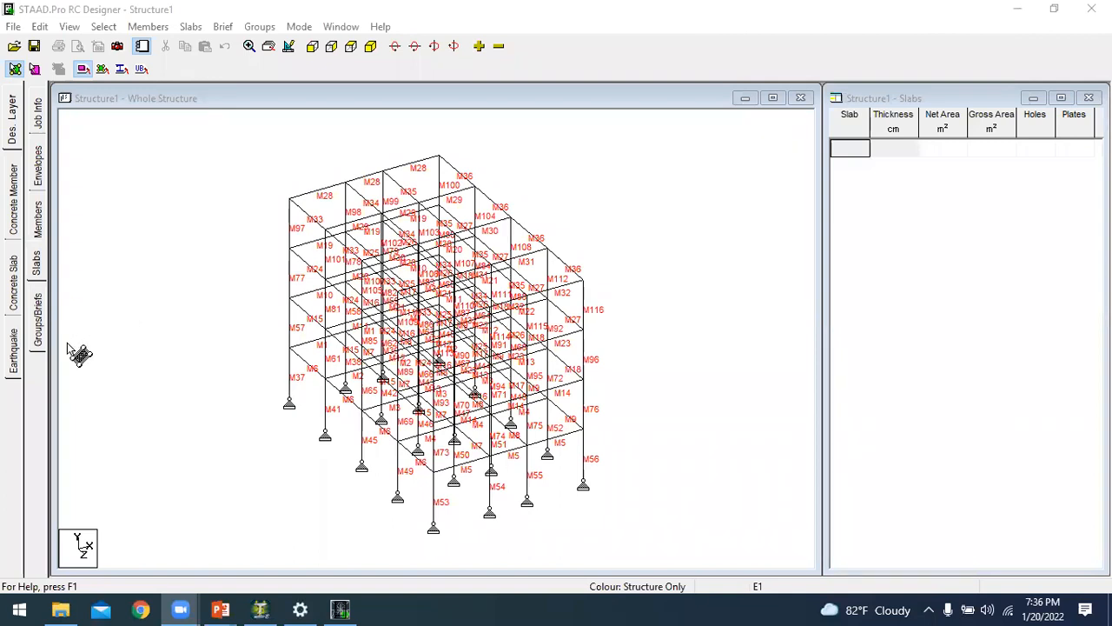
pyautogui.click(37, 317)
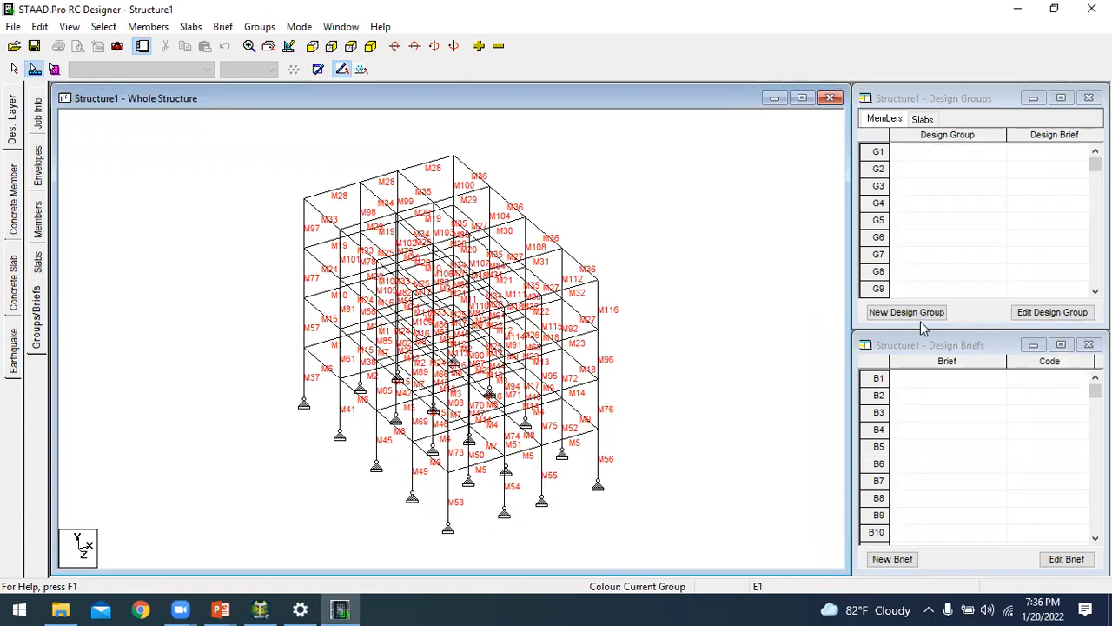
pyautogui.click(915, 345)
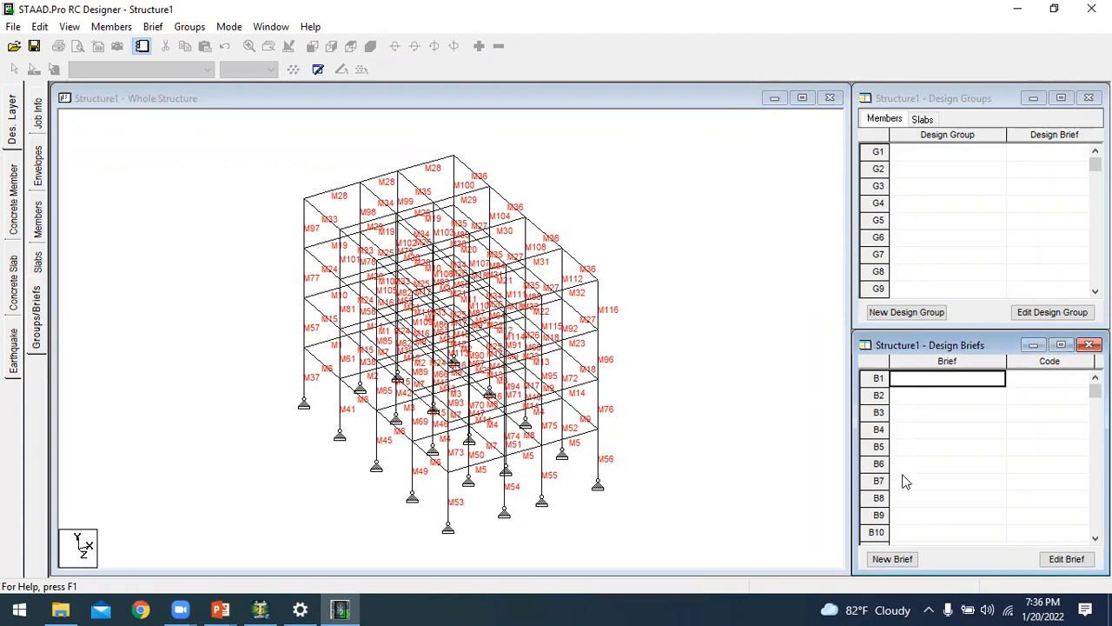
pyautogui.click(893, 558)
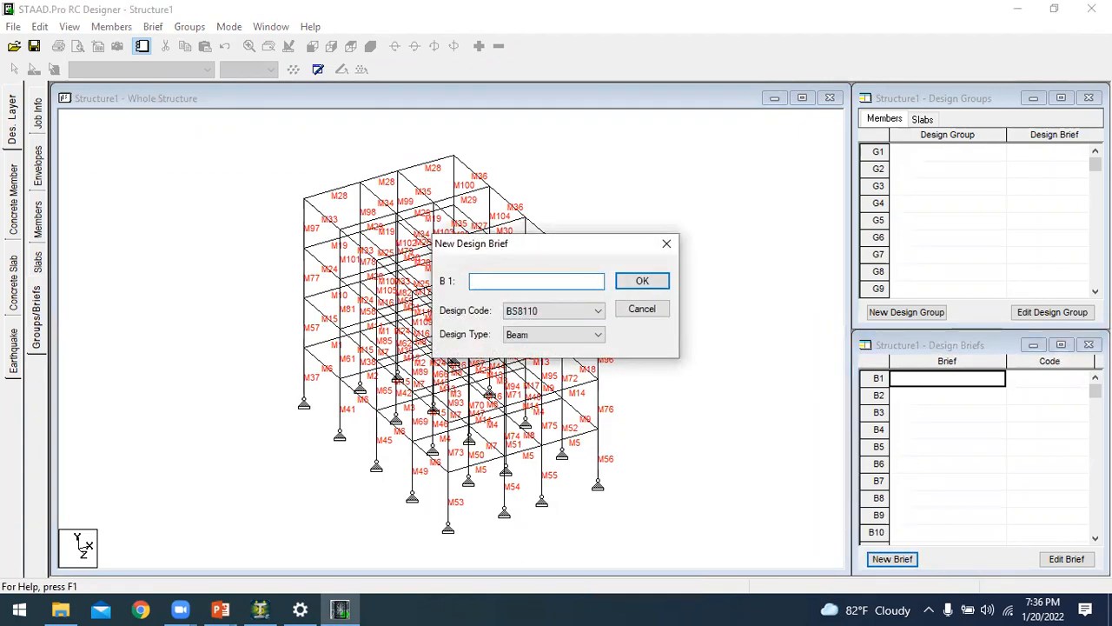
pyautogui.moveTo(517, 283); pyautogui.dragTo(437, 295)
pyautogui.write('B1')
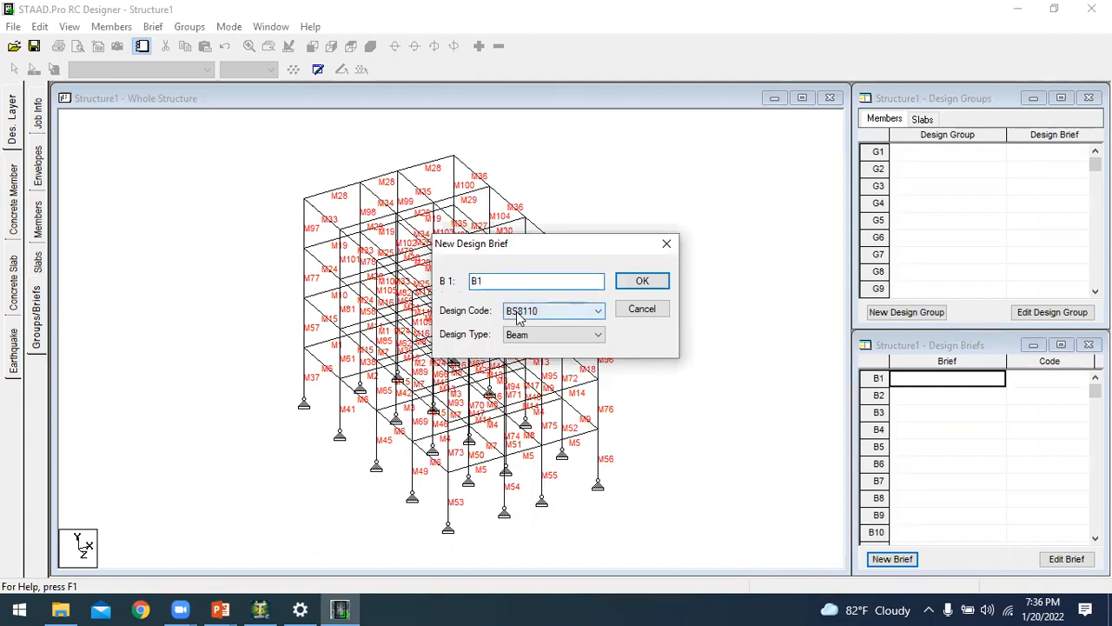
pyautogui.click(519, 318)
pyautogui.click(522, 320)
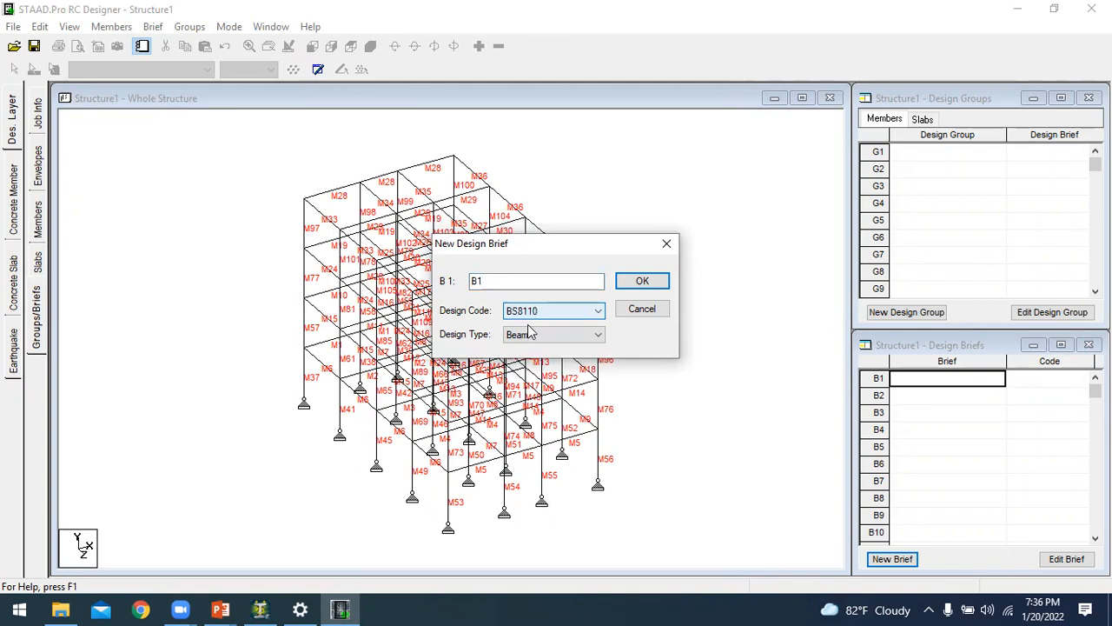
pyautogui.click(648, 280)
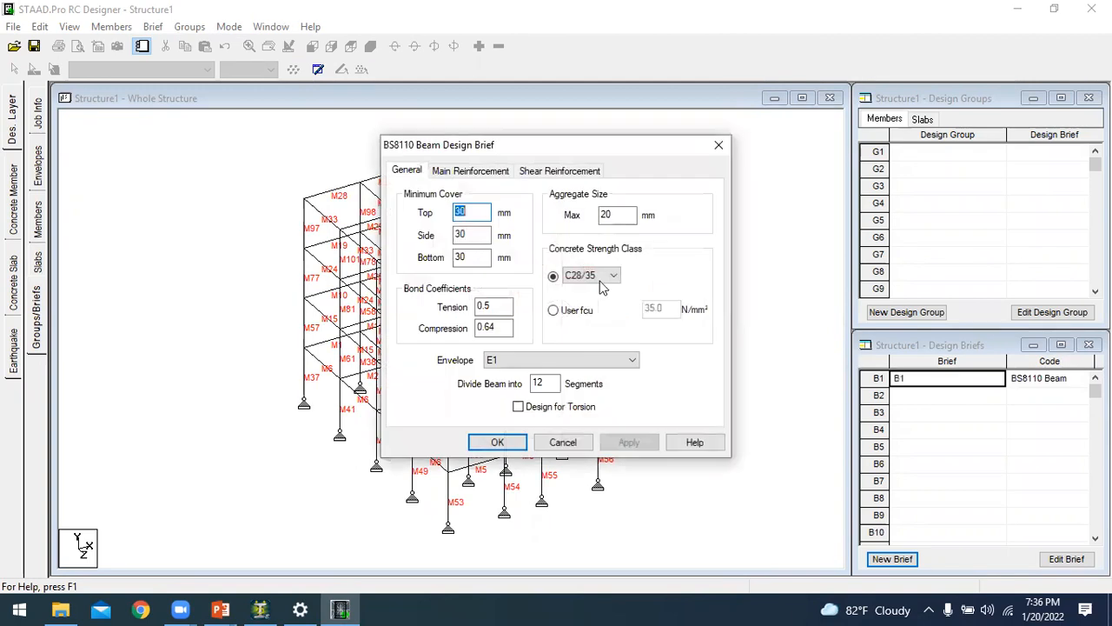
# - Review the beam brief's general settings: minimum cover, bond coefficients, envelope and concrete strength class
pyautogui.moveTo(467, 145); pyautogui.dragTo(361, 153)
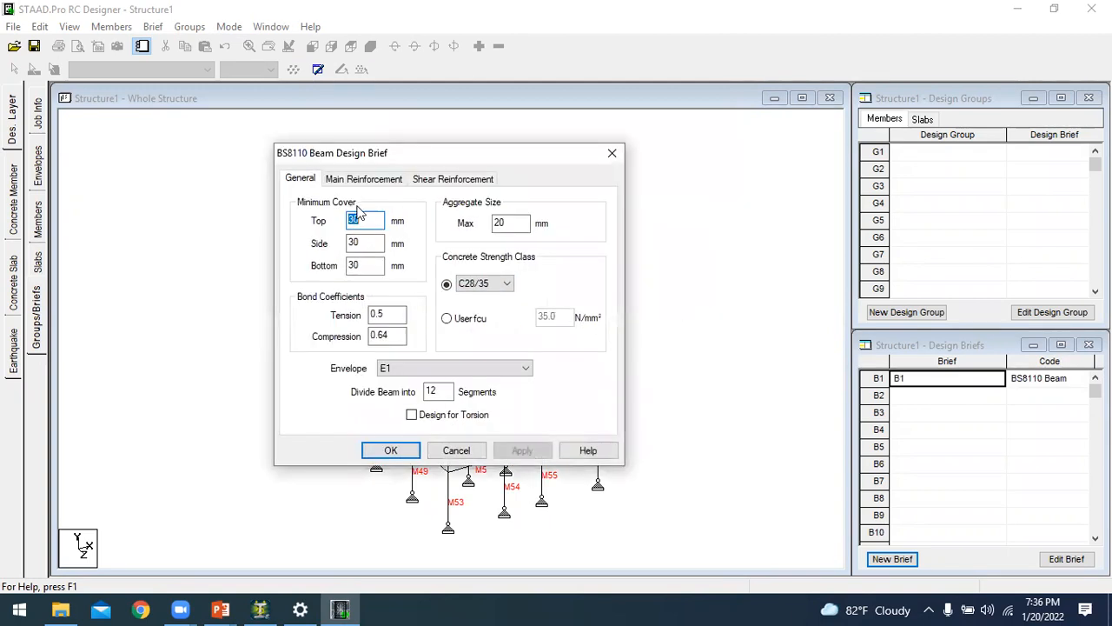
pyautogui.click(377, 242)
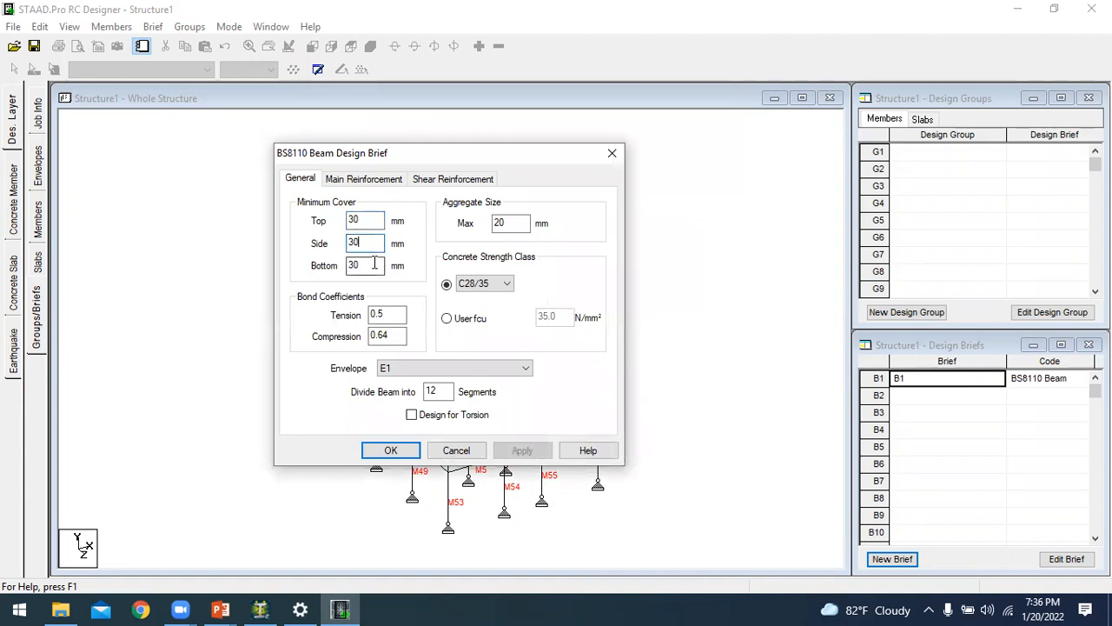
pyautogui.click(395, 313)
pyautogui.click(404, 368)
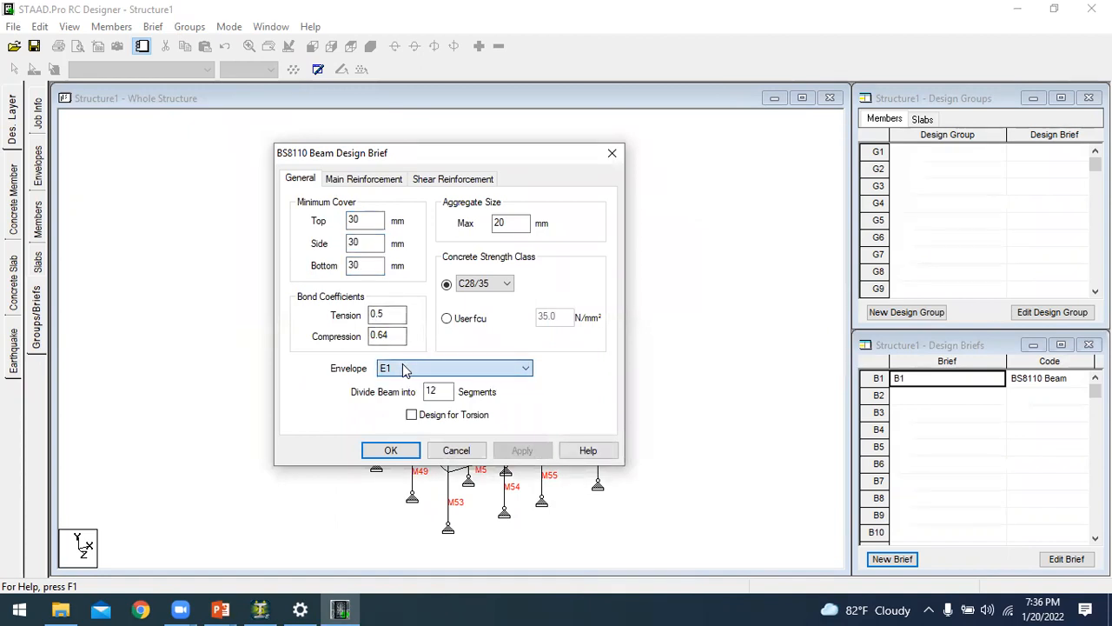
pyautogui.click(499, 283)
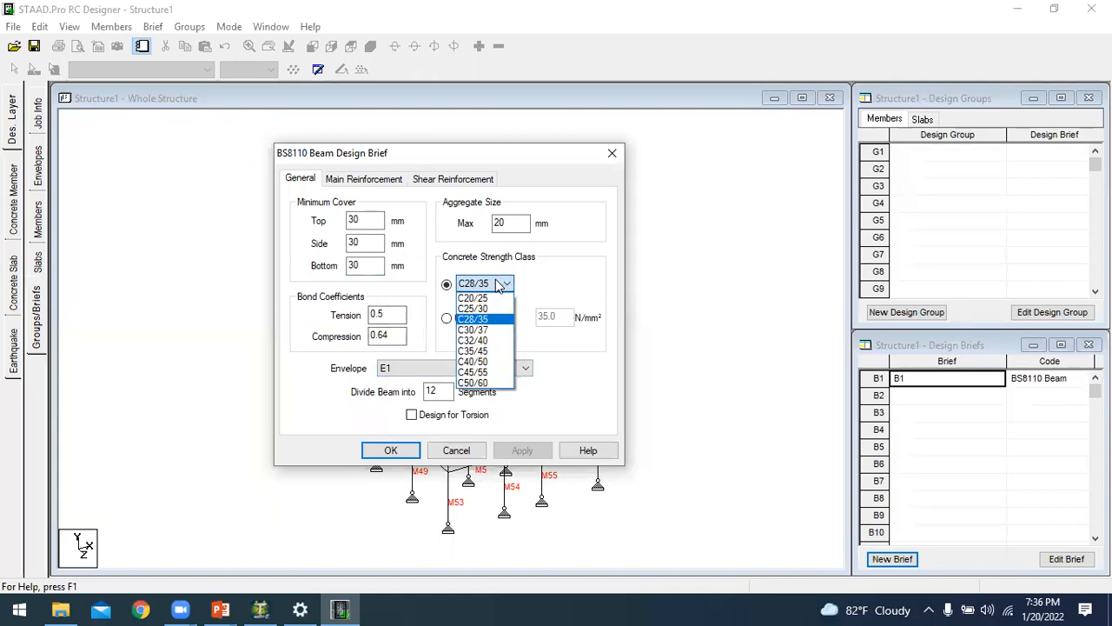
pyautogui.click(499, 285)
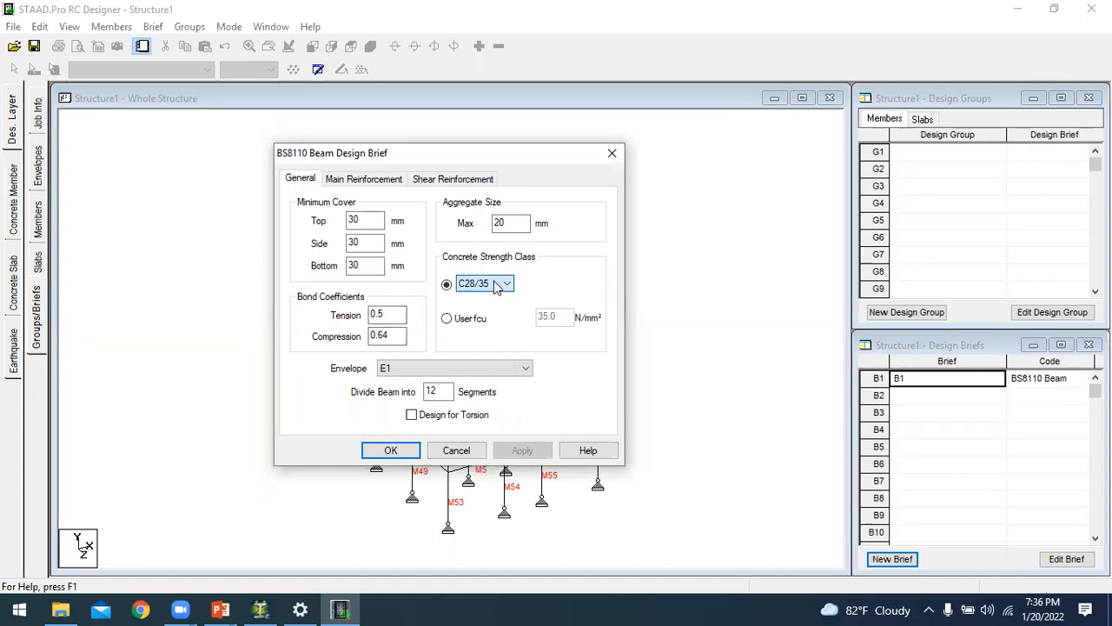
# - Set the beam brief's top bars to a minimum size of 12 and a maximum size of 25
pyautogui.click(366, 183)
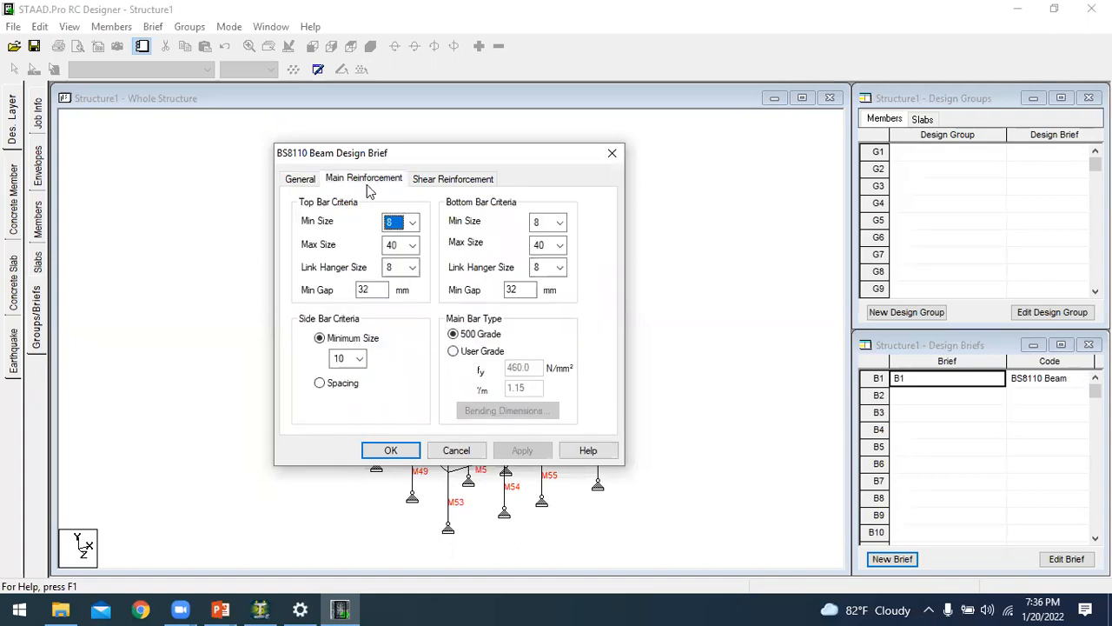
pyautogui.click(414, 223)
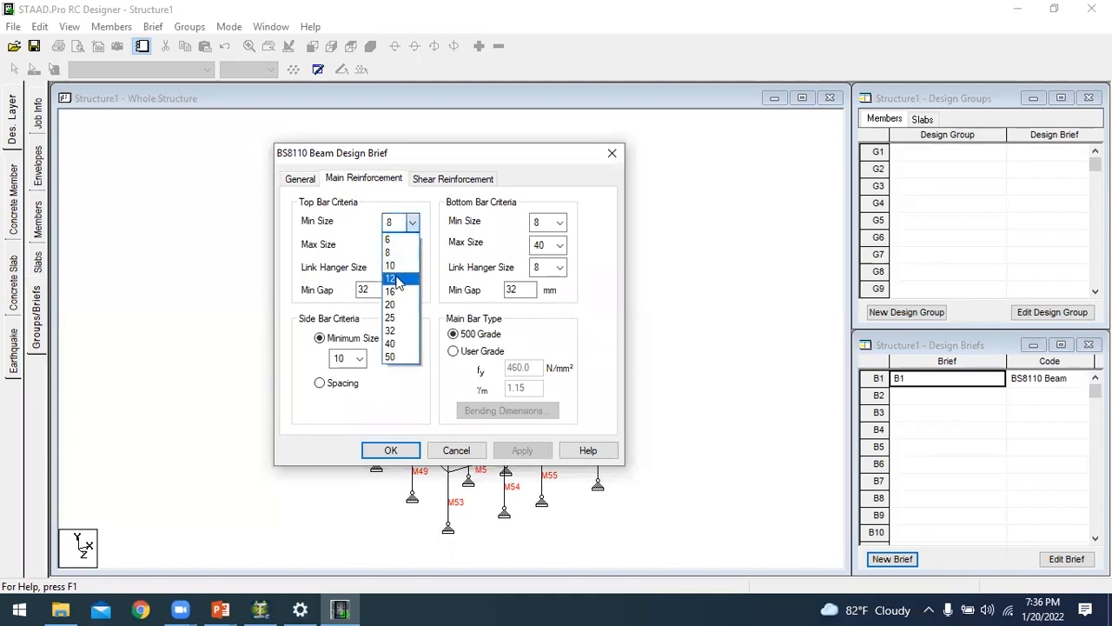
pyautogui.click(390, 278)
pyautogui.click(414, 245)
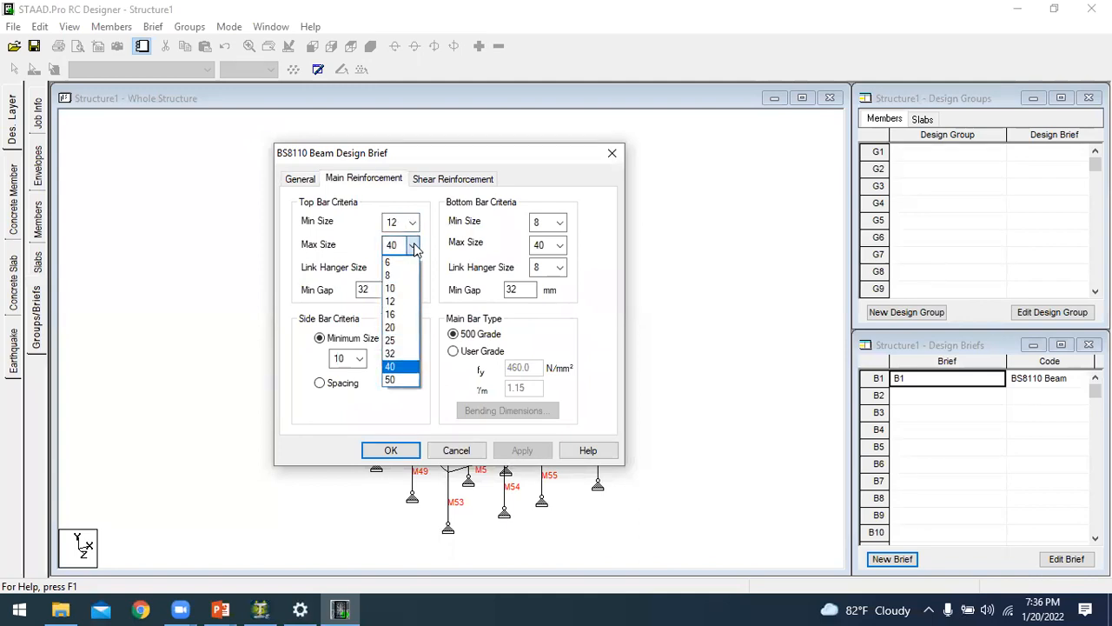
pyautogui.click(390, 340)
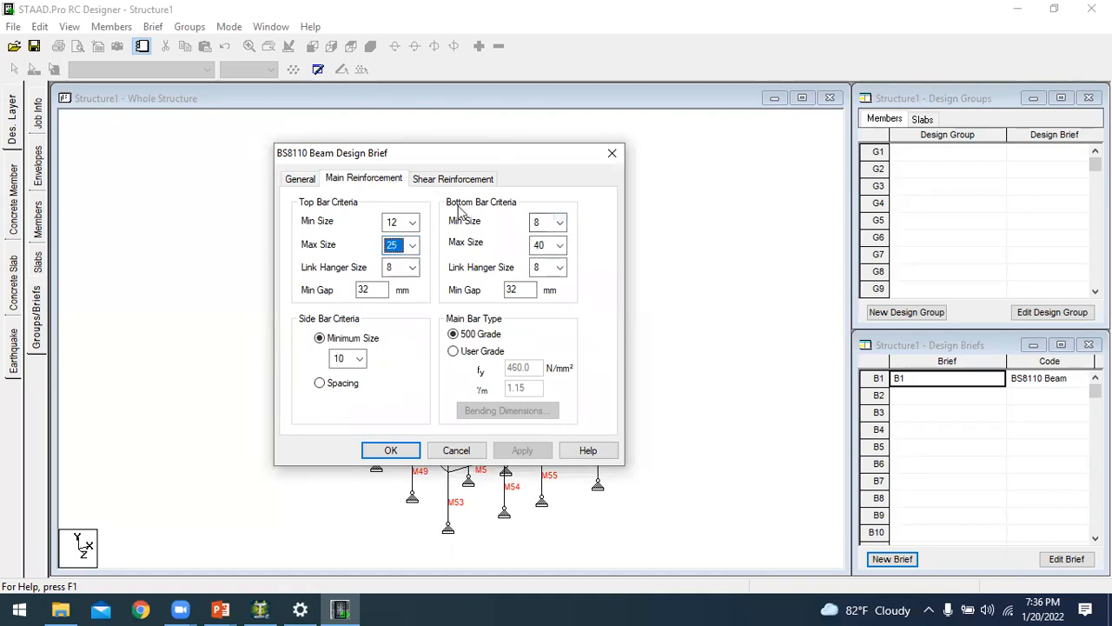
# - Set the beam brief's bottom bars to minimum size 12 and maximum size 25, and accept the brief
pyautogui.moveTo(452, 153); pyautogui.dragTo(369, 165)
pyautogui.click(478, 235)
pyautogui.click(465, 297)
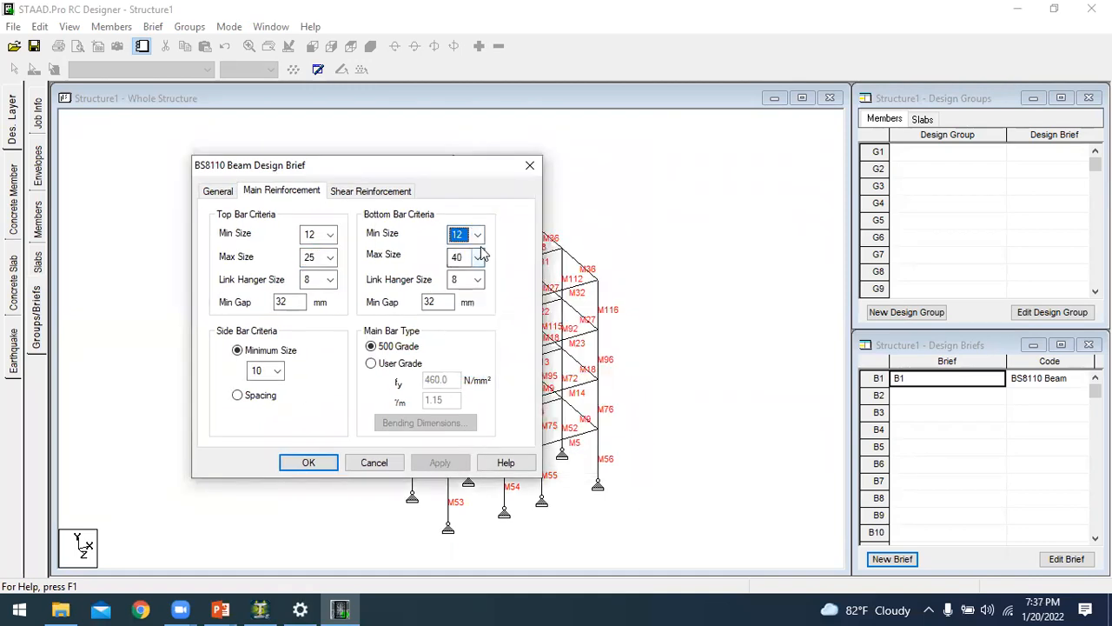
pyautogui.click(478, 257)
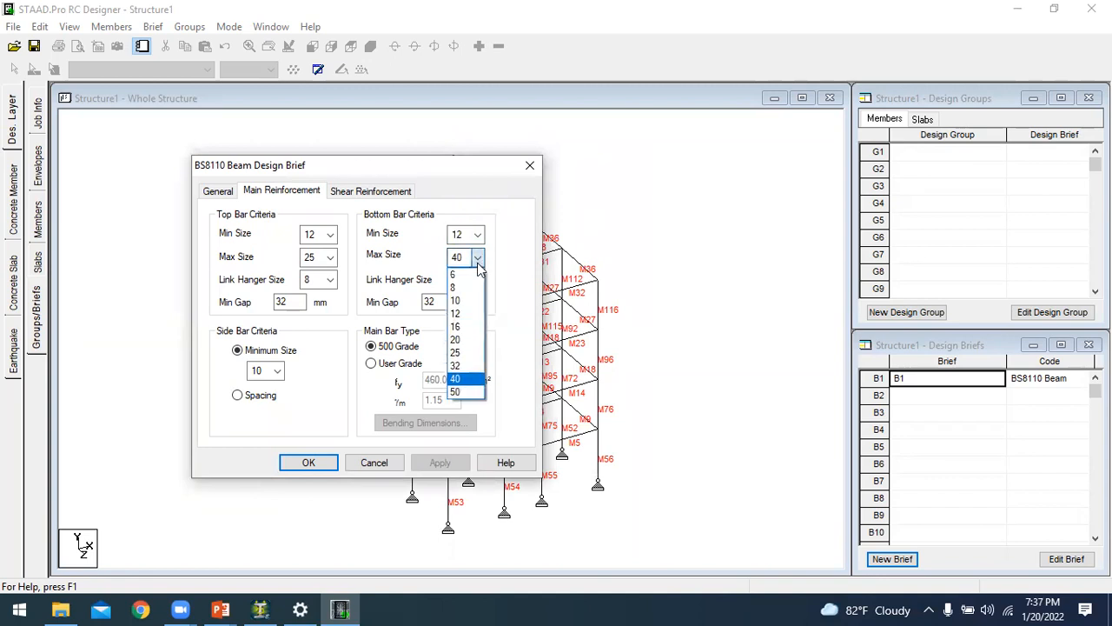
pyautogui.click(456, 352)
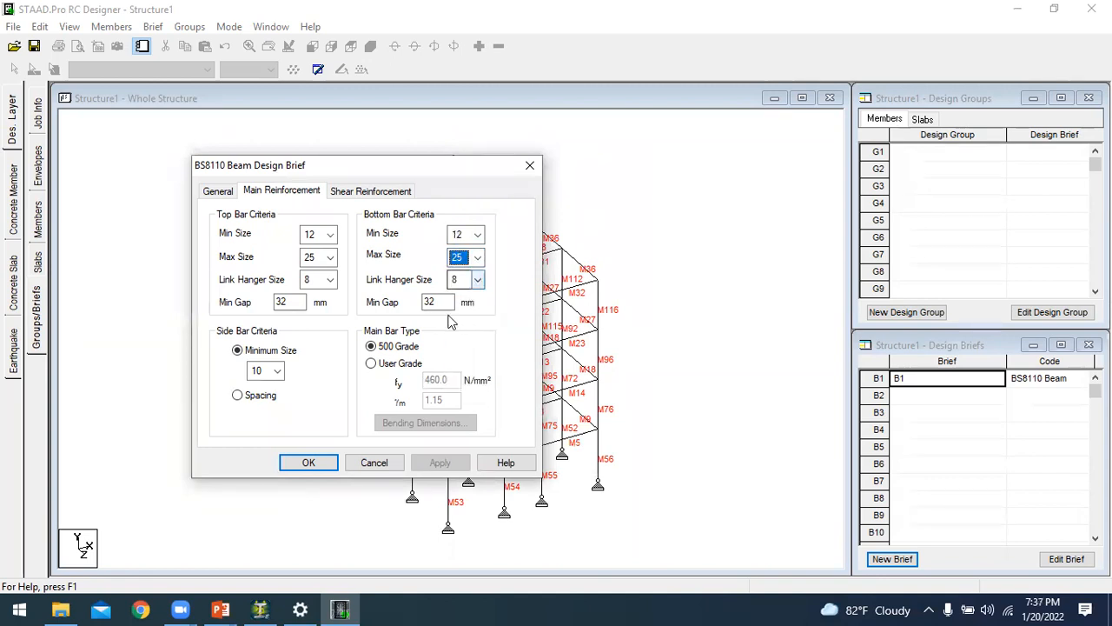
pyautogui.click(307, 461)
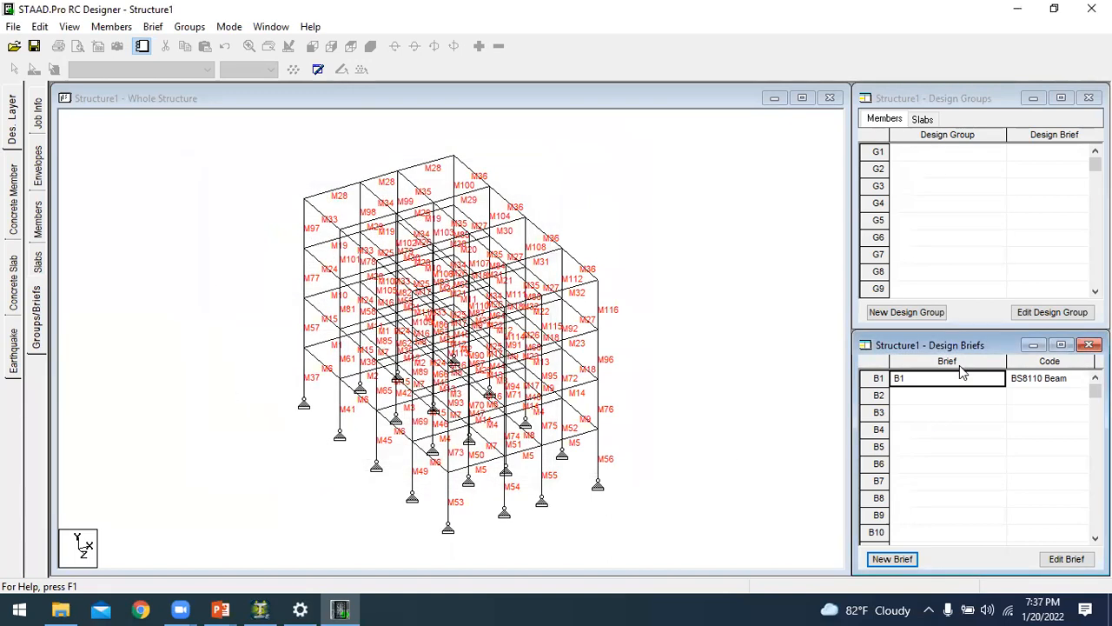
# - Create a second design brief named C1 with design code BS8110 and design type Column
pyautogui.click(875, 564)
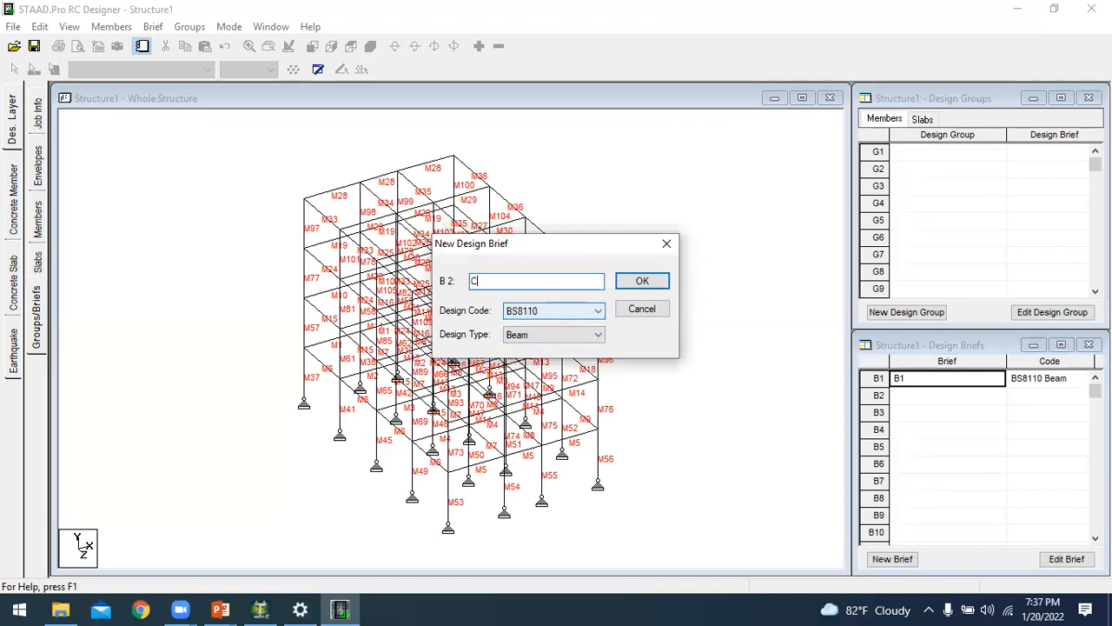
pyautogui.click(533, 313)
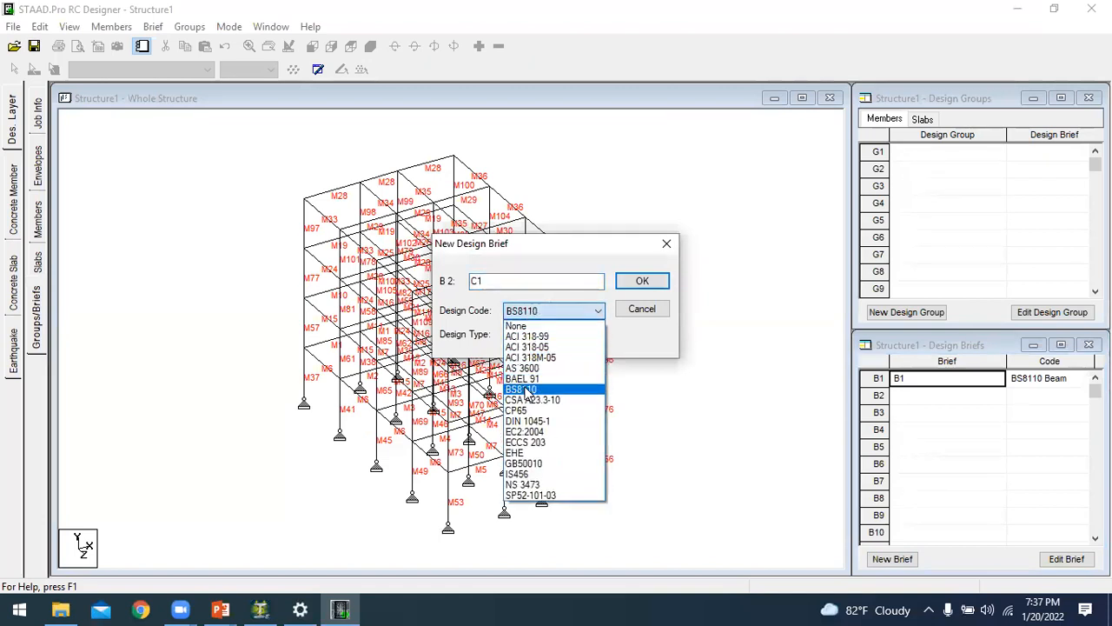
pyautogui.click(528, 347)
pyautogui.click(527, 341)
pyautogui.click(528, 360)
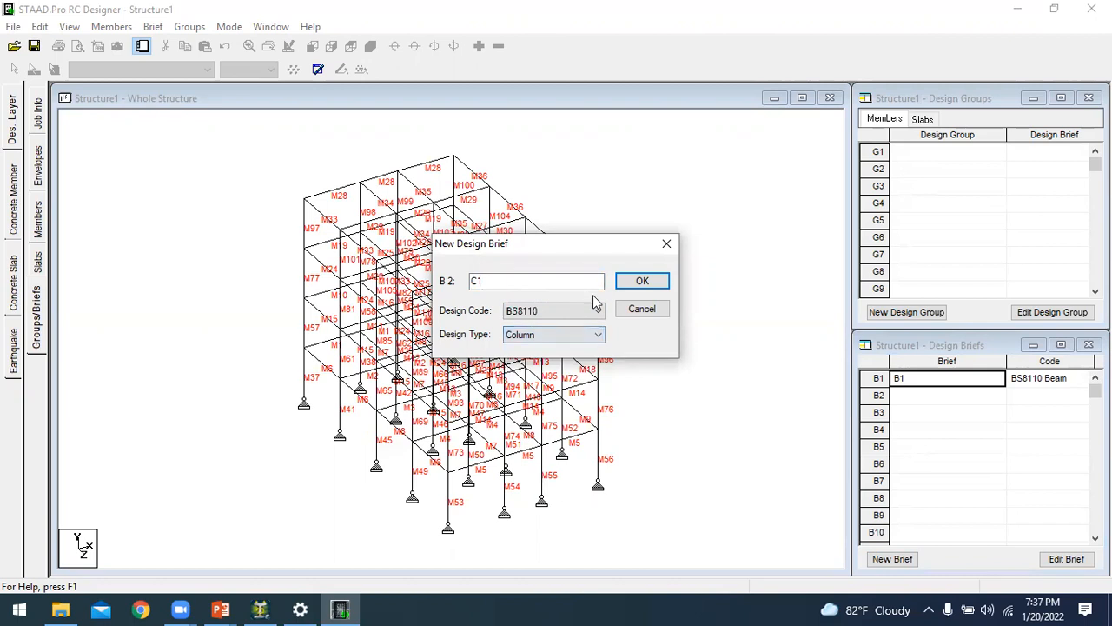
pyautogui.click(635, 283)
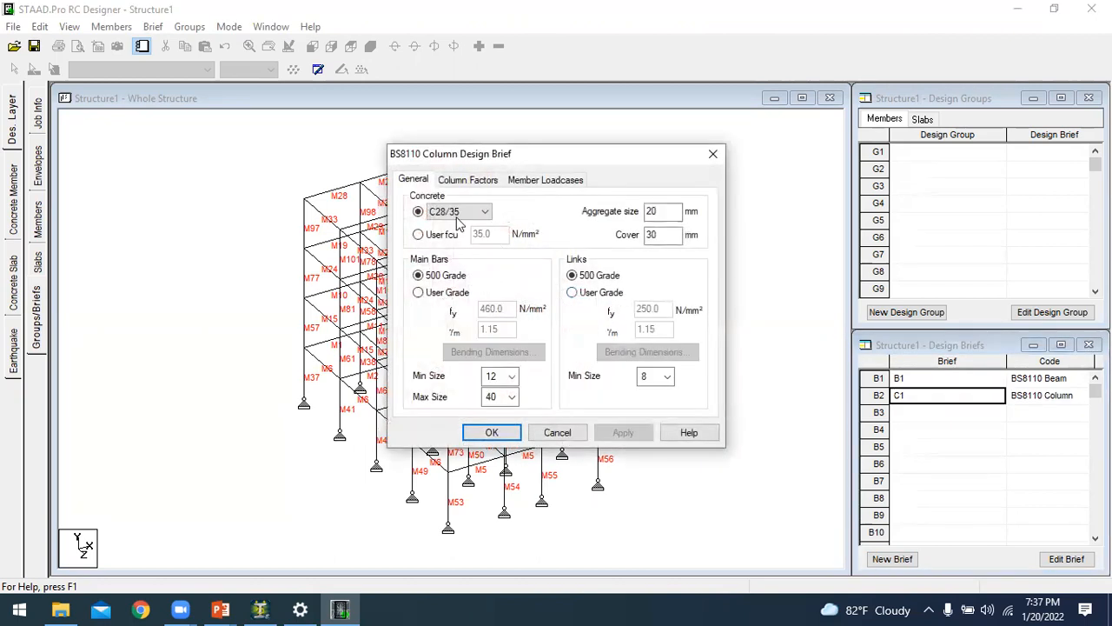
# - Check the column brief's general settings and bracing factors, and add load case C3: ULs to its member load cases
pyautogui.moveTo(452, 160); pyautogui.dragTo(279, 152)
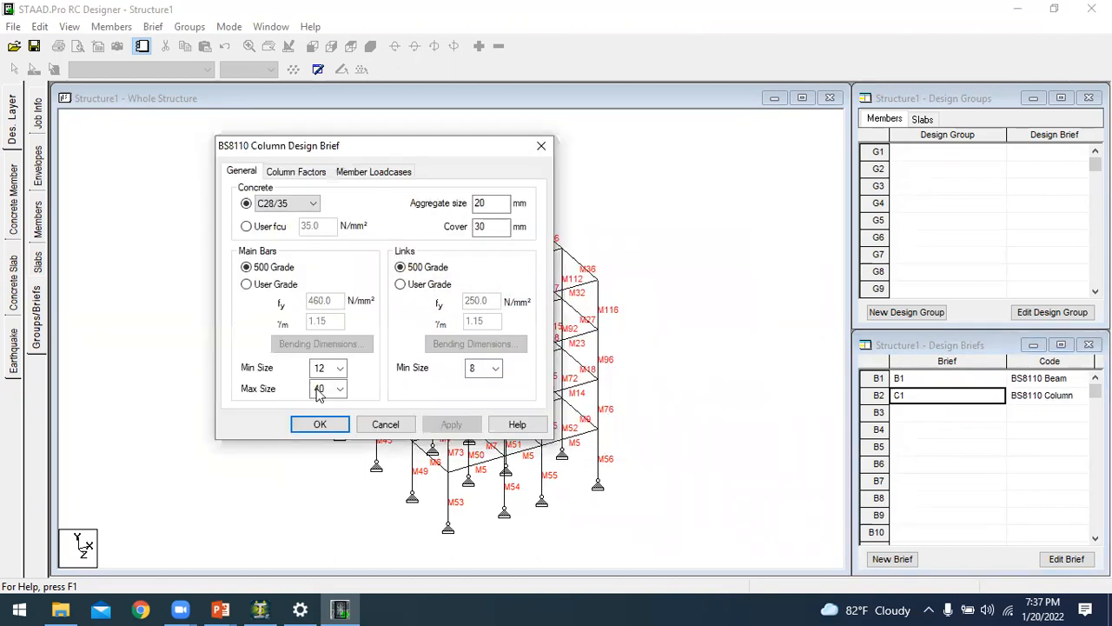
pyautogui.click(296, 173)
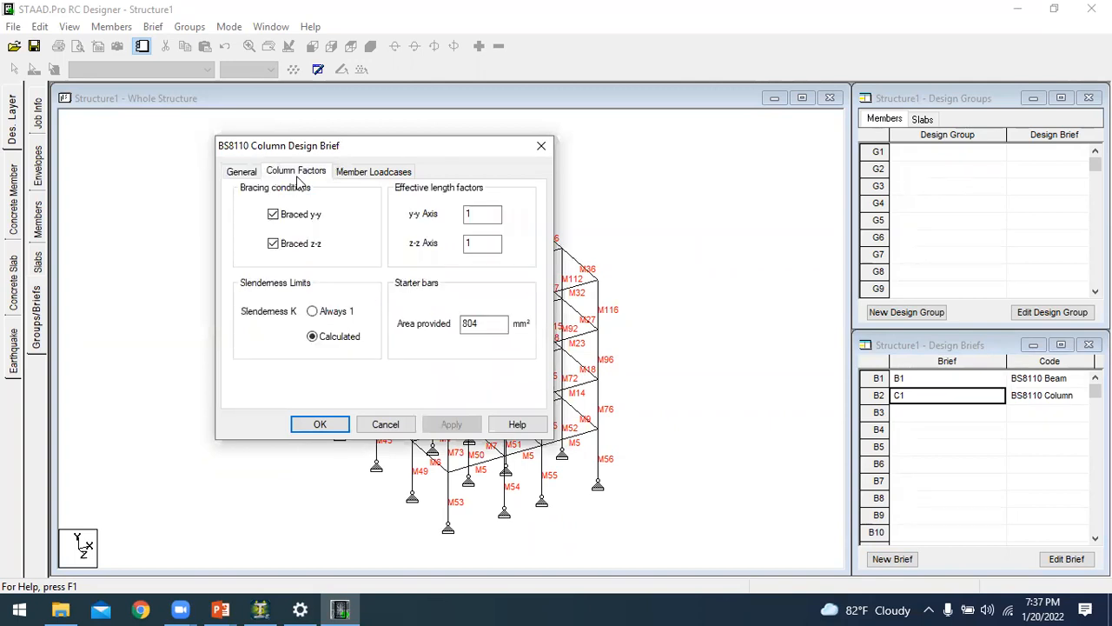
pyautogui.click(290, 217)
pyautogui.click(358, 172)
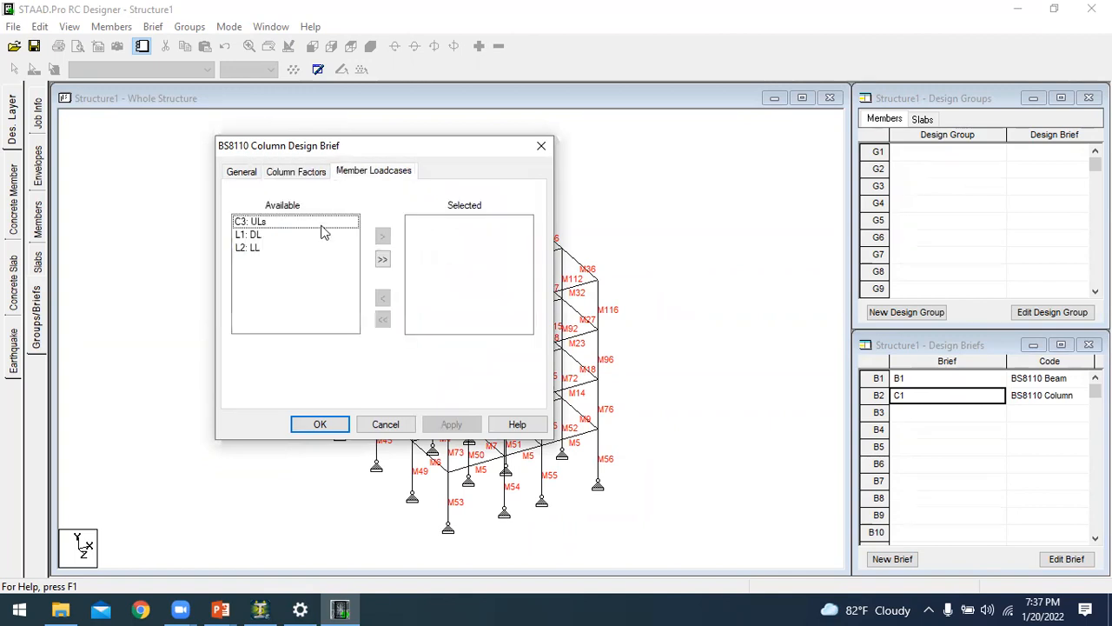
pyautogui.click(264, 223)
pyautogui.click(382, 236)
pyautogui.click(333, 428)
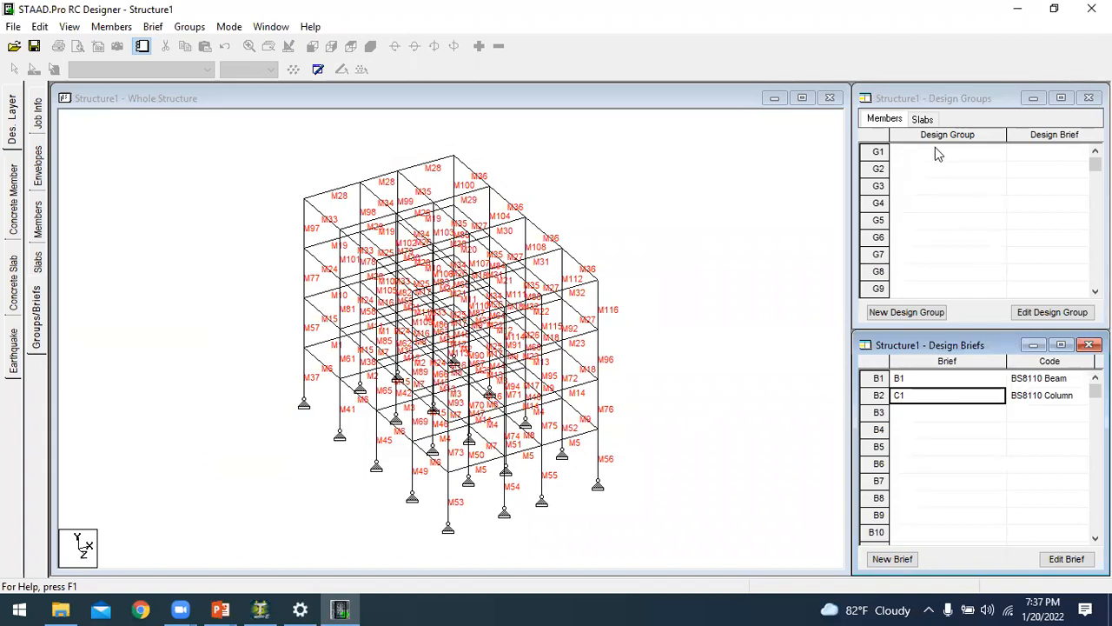
# - Create Design Group 1 with design brief B1 and Design Group 2 with design brief C1
pyautogui.click(907, 312)
pyautogui.click(464, 293)
pyautogui.moveTo(464, 293); pyautogui.dragTo(525, 293)
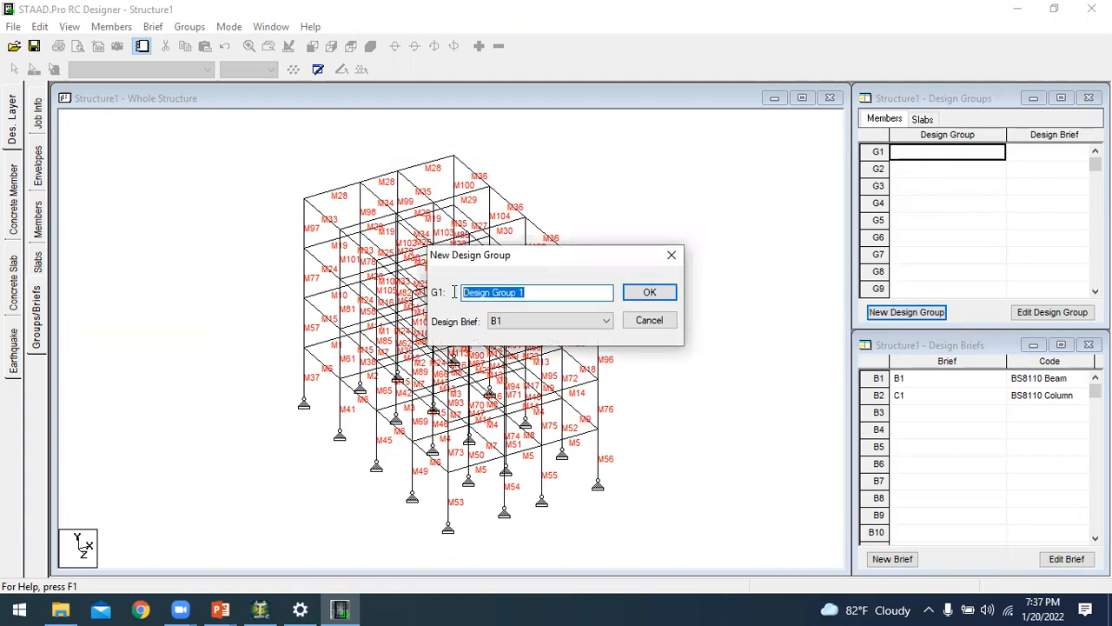
pyautogui.click(649, 291)
pyautogui.click(904, 312)
pyautogui.click(513, 321)
pyautogui.click(508, 357)
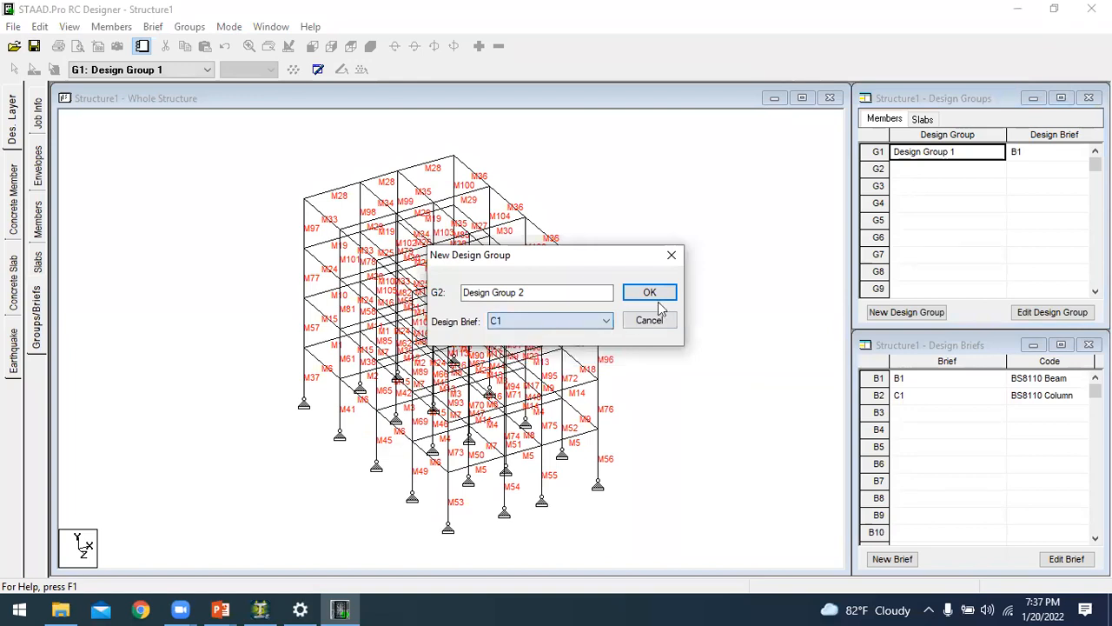
pyautogui.click(650, 292)
pyautogui.click(954, 152)
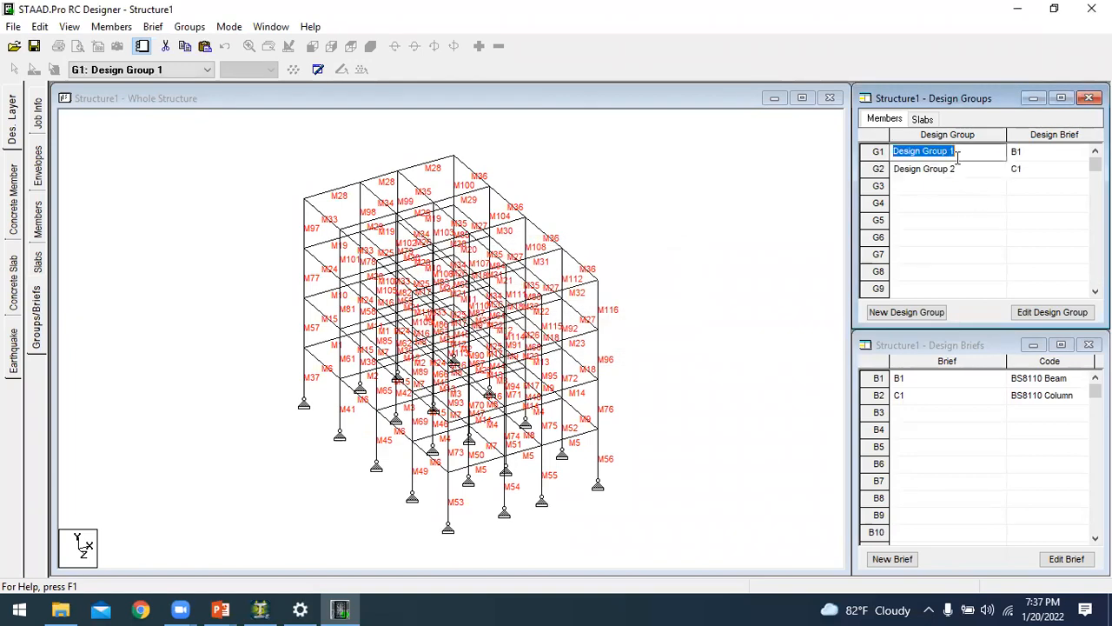
pyautogui.click(1022, 160)
pyautogui.rightClick(940, 155)
pyautogui.click(943, 167)
pyautogui.click(1071, 317)
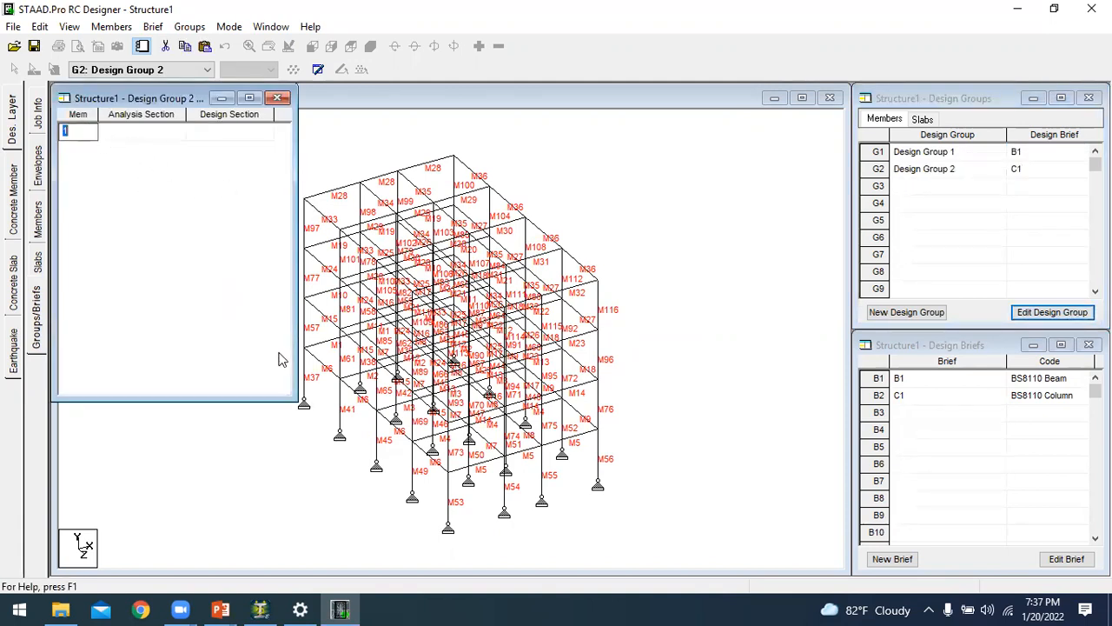
pyautogui.scroll(2, 342, 456)
pyautogui.scroll(1, 660, 384)
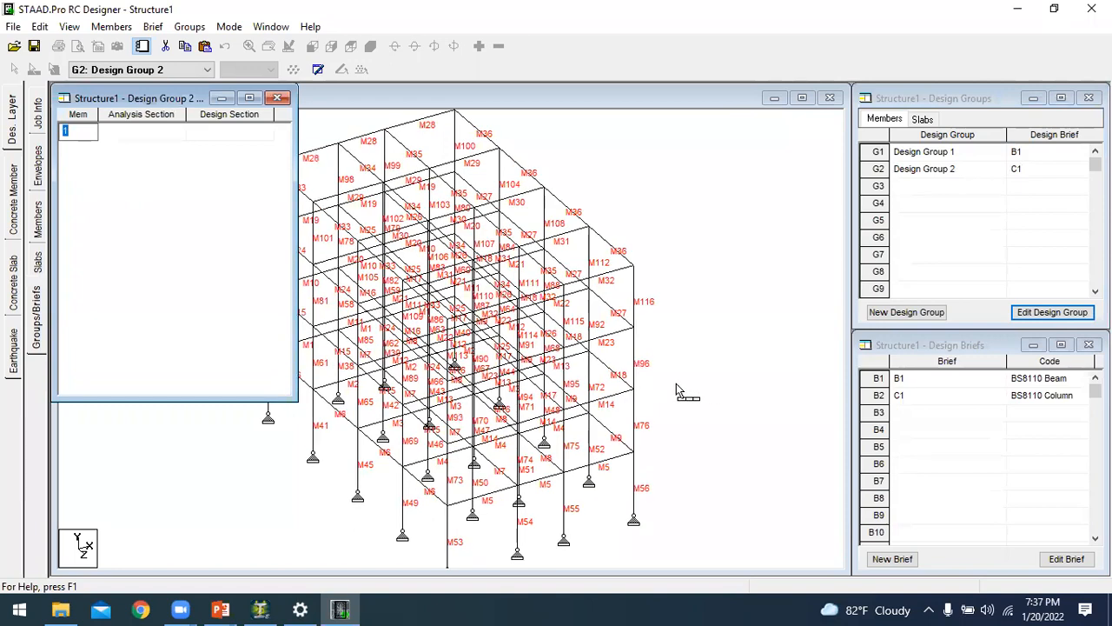
pyautogui.click(676, 385)
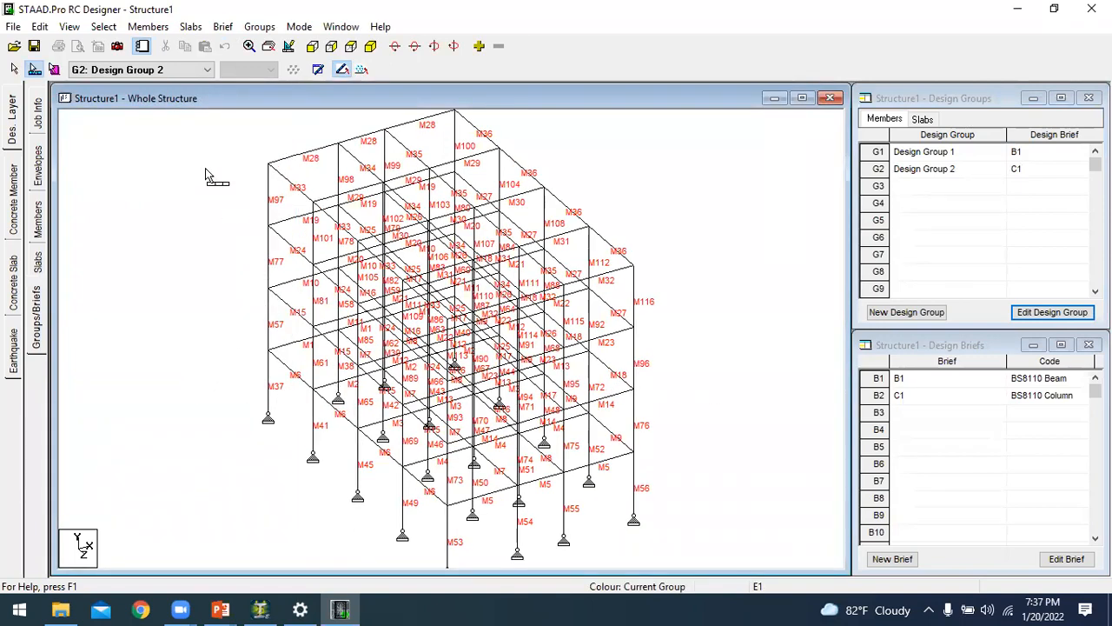
# - Isolate the lowest storey's beams and columns in a new view and show it isometrically
pyautogui.click(339, 69)
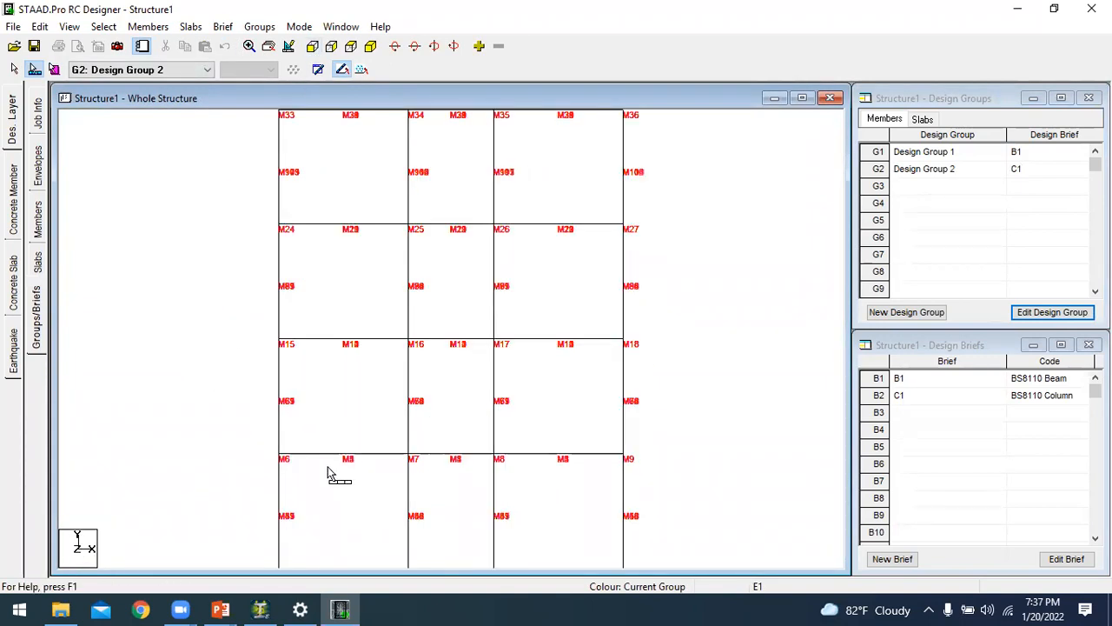
pyautogui.moveTo(245, 445); pyautogui.dragTo(560, 500)
pyautogui.moveTo(685, 478); pyautogui.dragTo(686, 479)
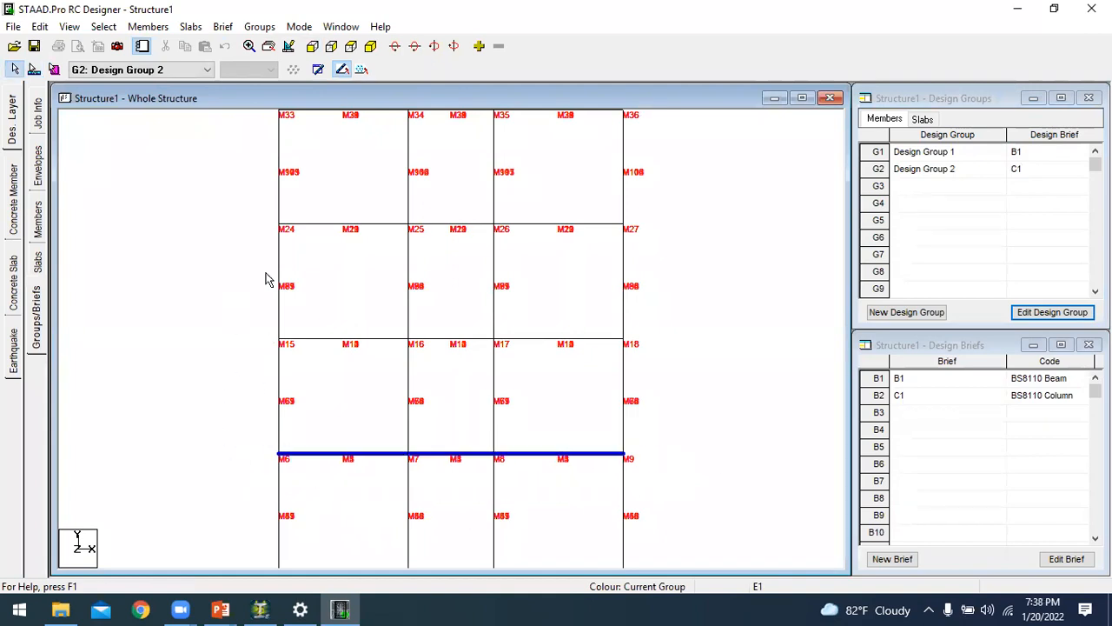
pyautogui.moveTo(248, 427); pyautogui.dragTo(695, 569)
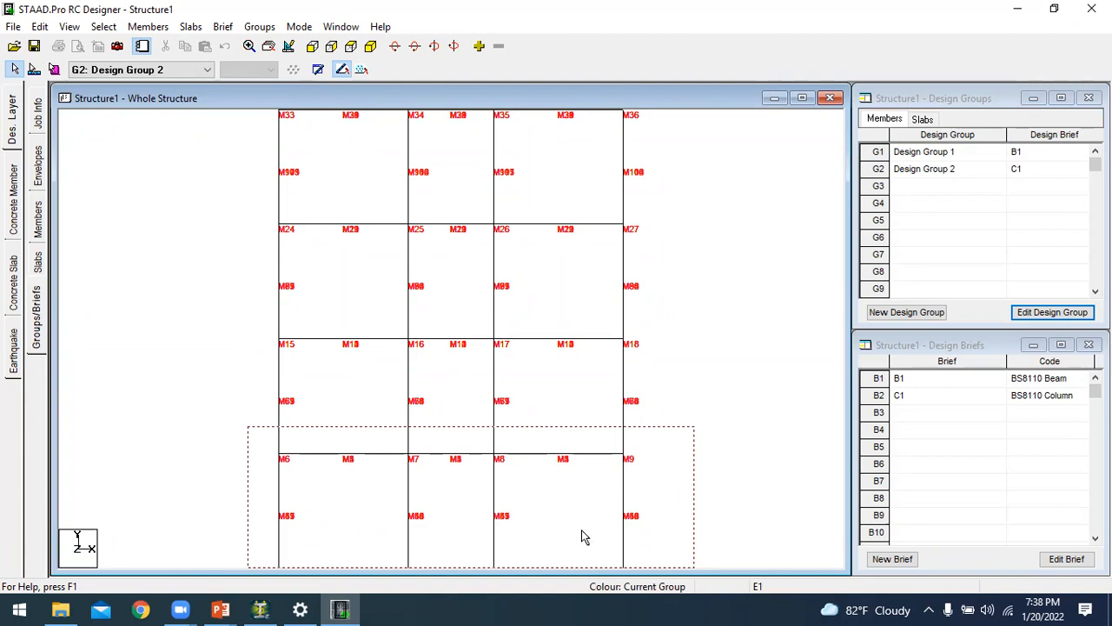
pyautogui.rightClick(169, 304)
pyautogui.click(221, 383)
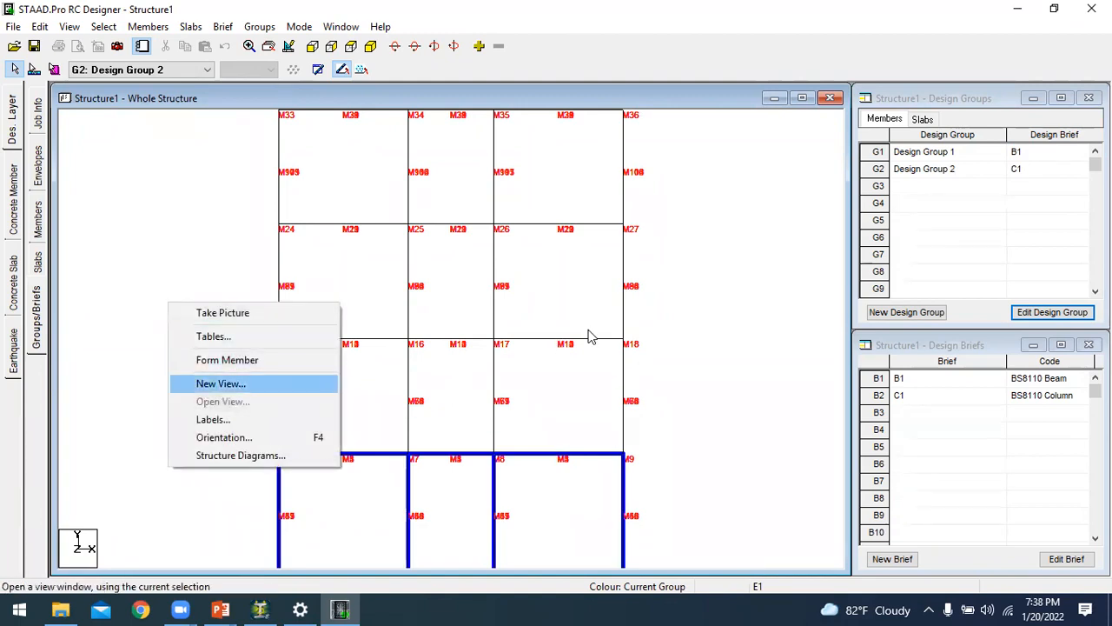
pyautogui.click(634, 298)
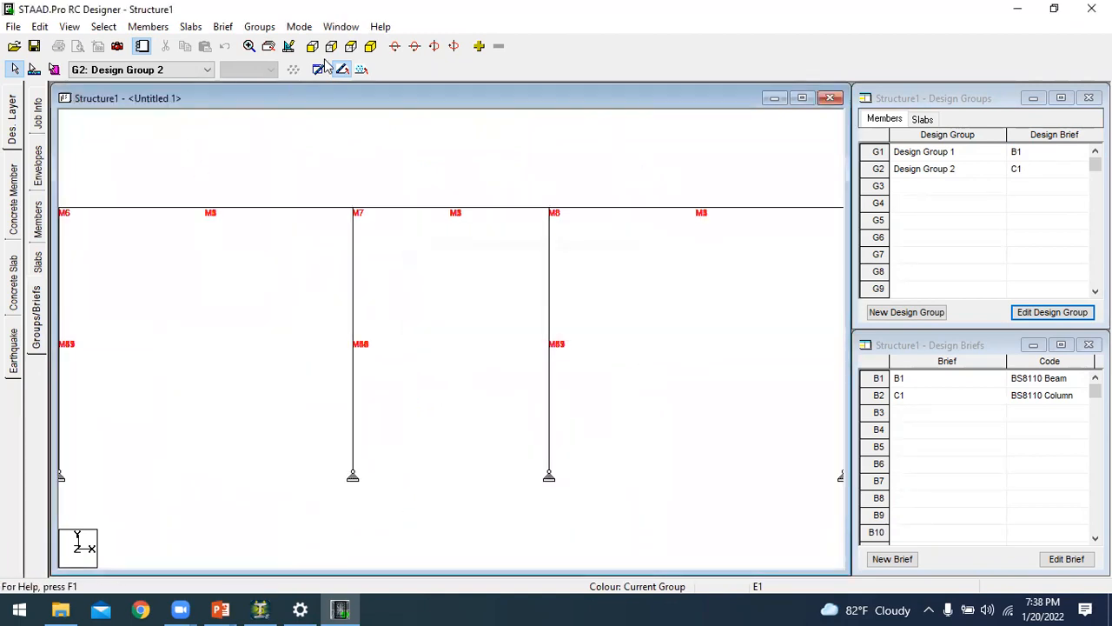
pyautogui.click(370, 46)
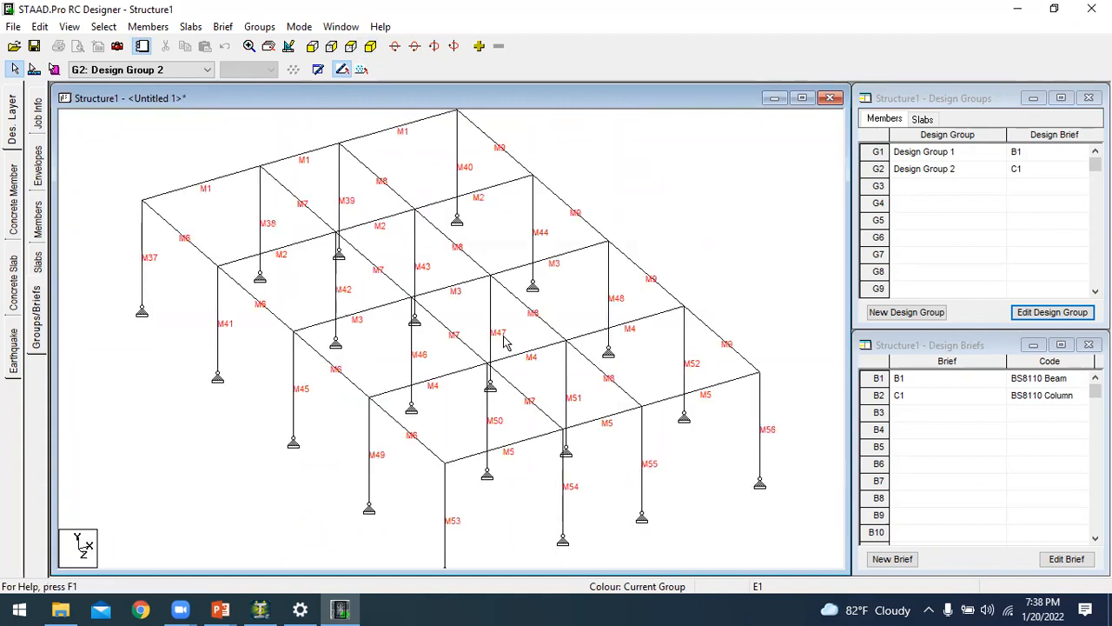
# - Add beam members 2 and 1 to Design Group 1
pyautogui.click(974, 152)
pyautogui.click(1055, 312)
pyautogui.click(82, 130)
pyautogui.click(444, 232)
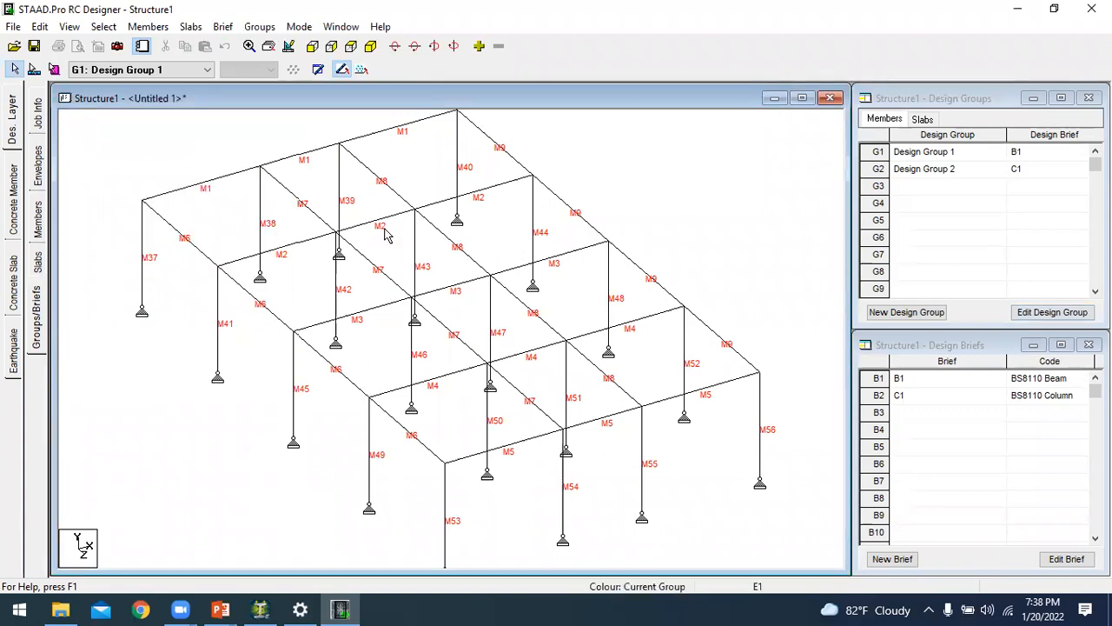
pyautogui.click(1027, 313)
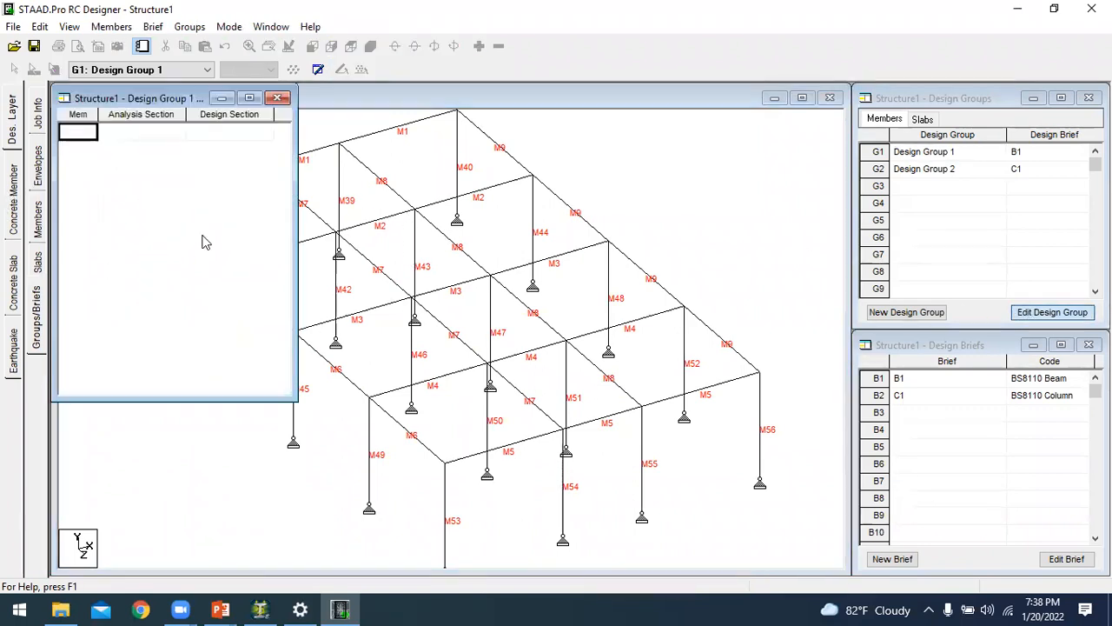
pyautogui.write('2')
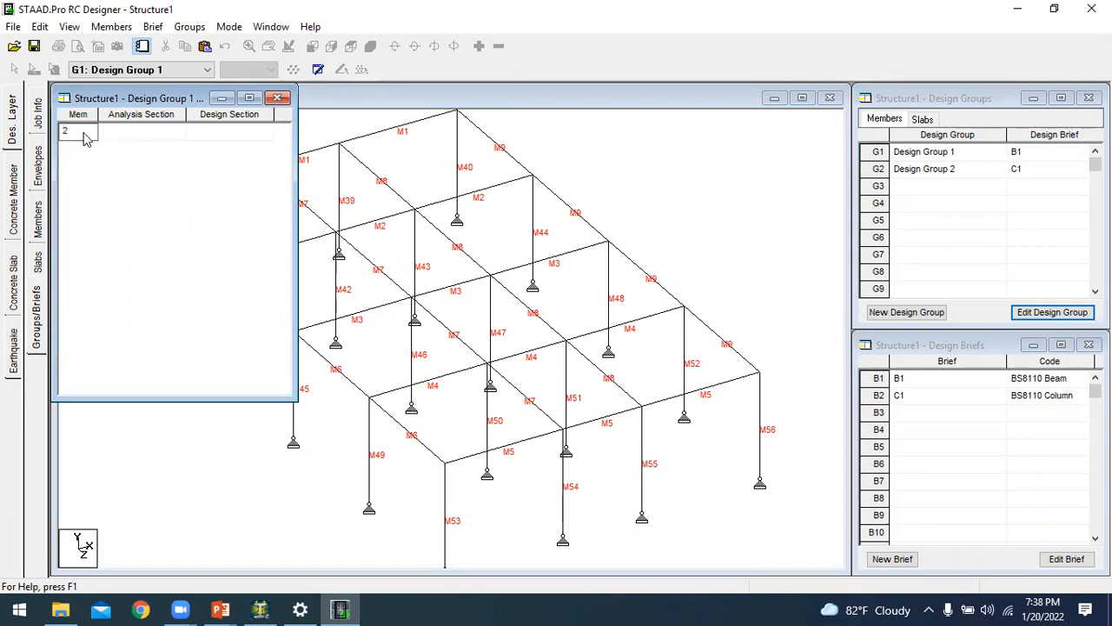
pyautogui.press('Return')
pyautogui.click(86, 153)
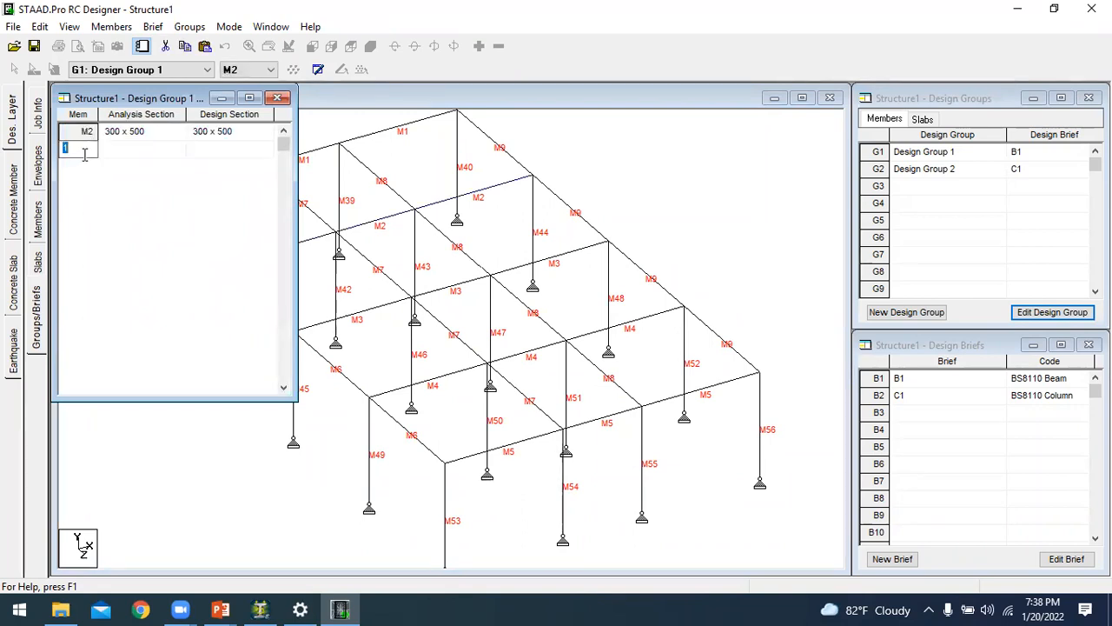
pyautogui.press('Return')
# - Add beam members 3, 4 and 5 to Design Group 1 and return to the structure view
pyautogui.click(88, 166)
pyautogui.write('3')
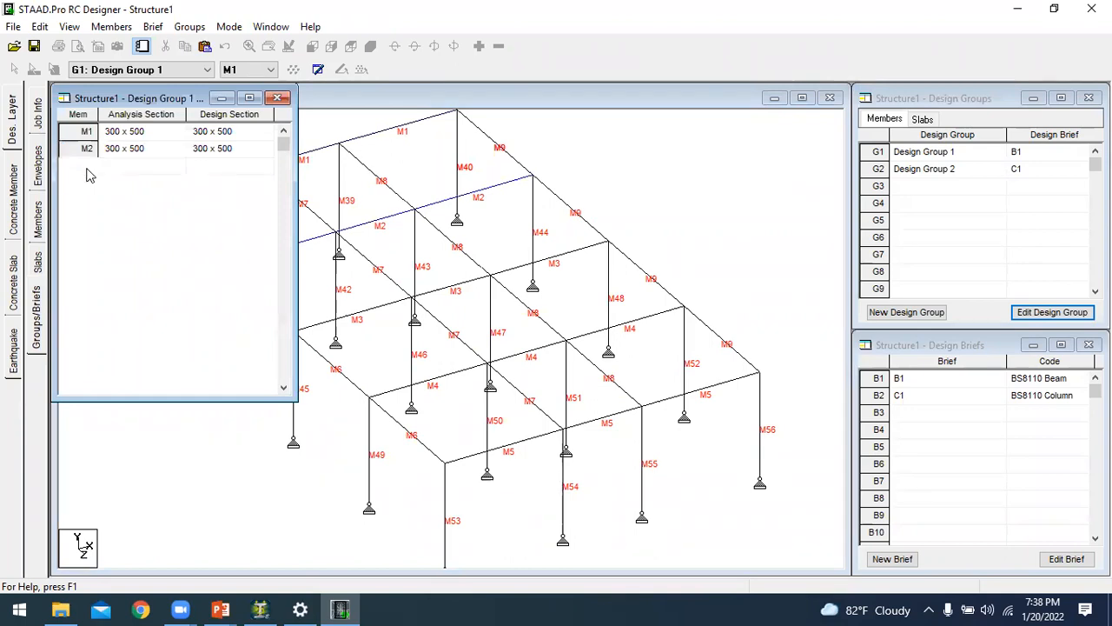
pyautogui.press('Return')
pyautogui.click(85, 183)
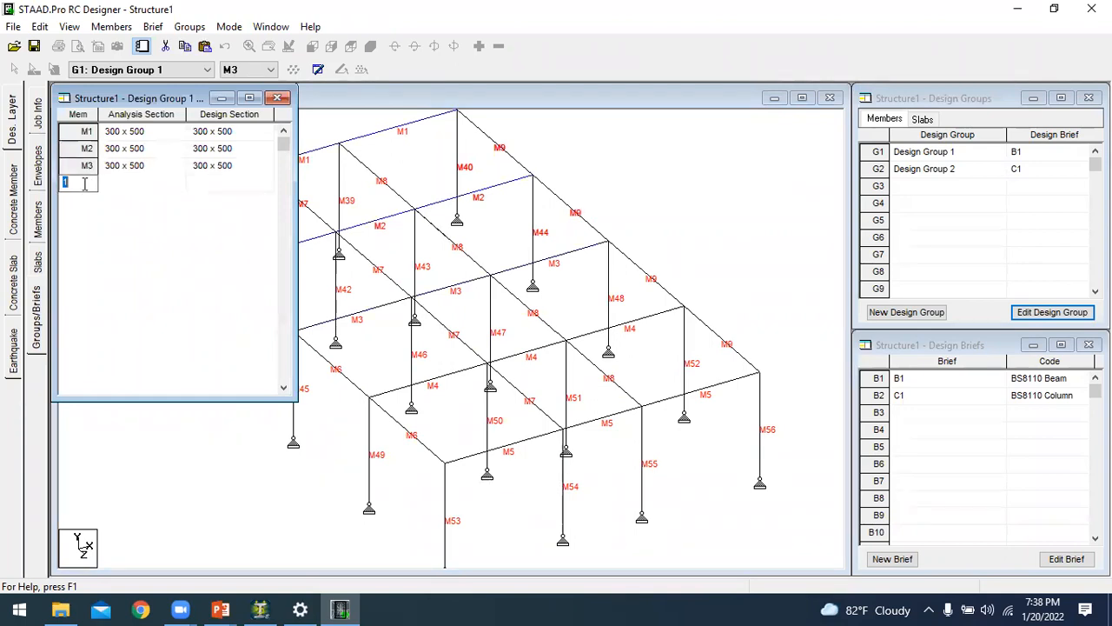
pyautogui.write('4')
pyautogui.press('Return')
pyautogui.click(81, 219)
pyautogui.write('5')
pyautogui.press('Return')
pyautogui.click(591, 402)
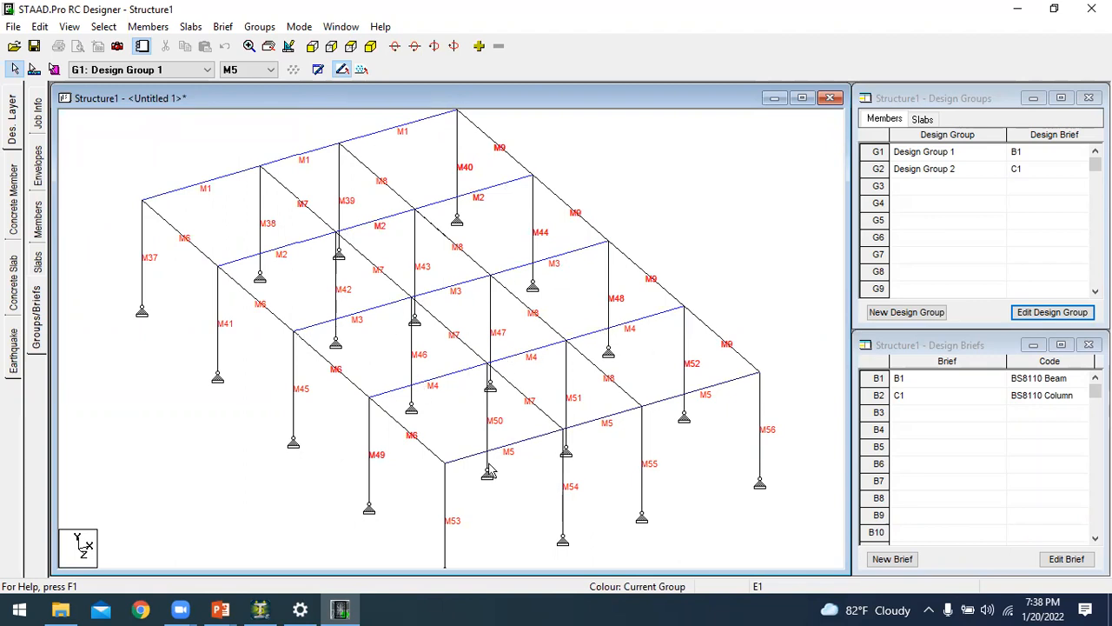
# - Reopen Design Group 1 for editing and add beam members 6, 7 and 9
pyautogui.click(979, 154)
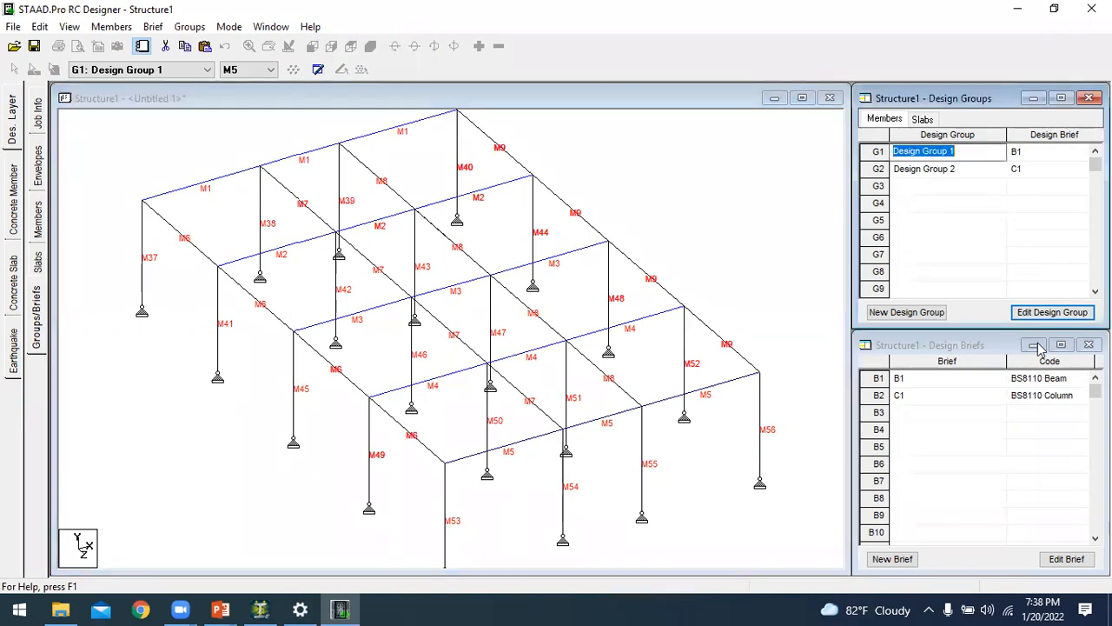
pyautogui.click(1040, 314)
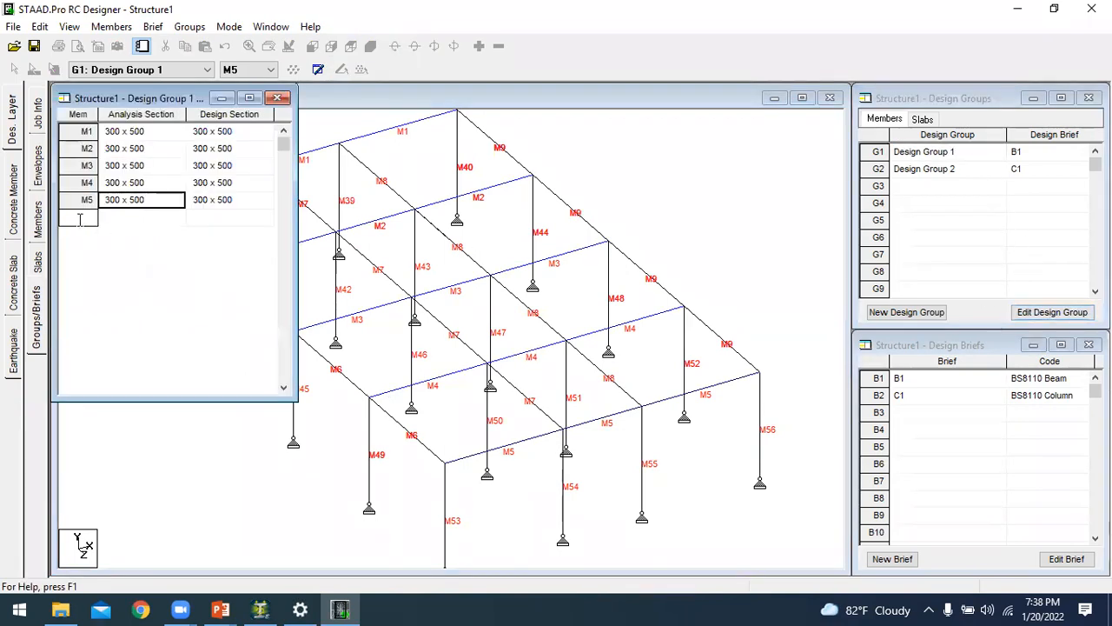
pyautogui.click(78, 218)
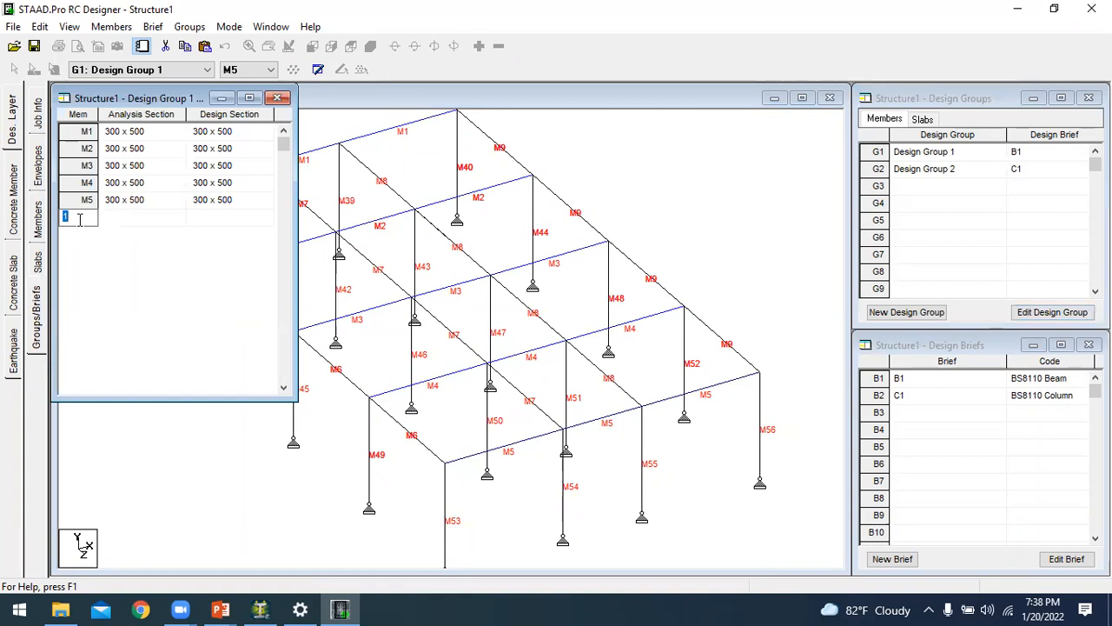
pyautogui.write('6')
pyautogui.press('Return')
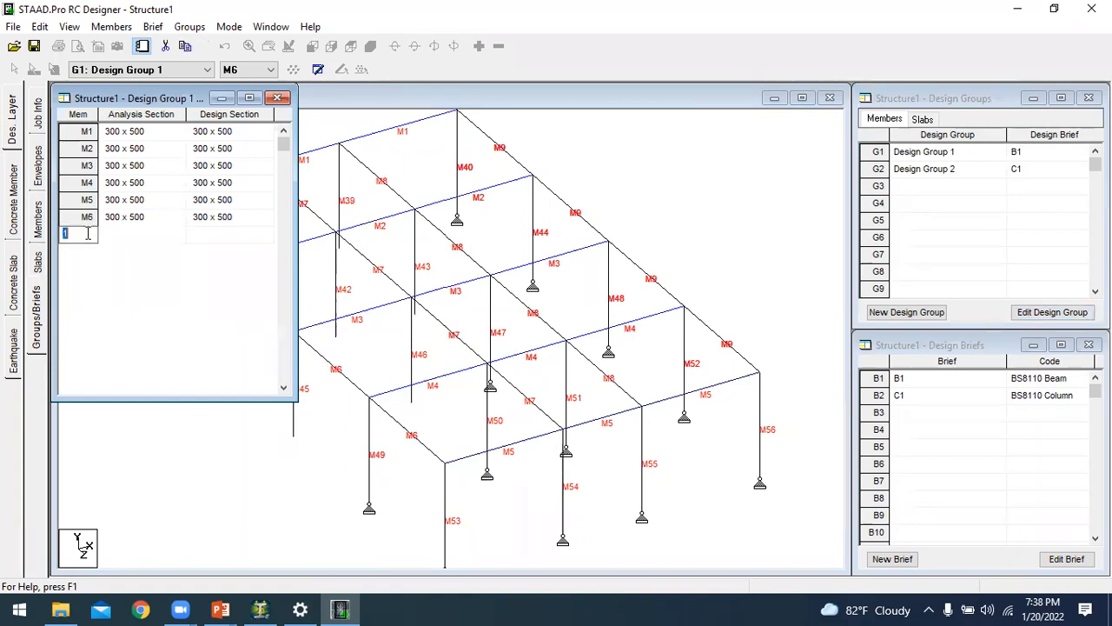
pyautogui.press('Return')
pyautogui.click(91, 251)
pyautogui.write('9')
pyautogui.press('Return')
# - Try to add member 9 to Design Group 1 a second time, and close the group's member table
pyautogui.click(92, 267)
pyautogui.write('9')
pyautogui.press('Return')
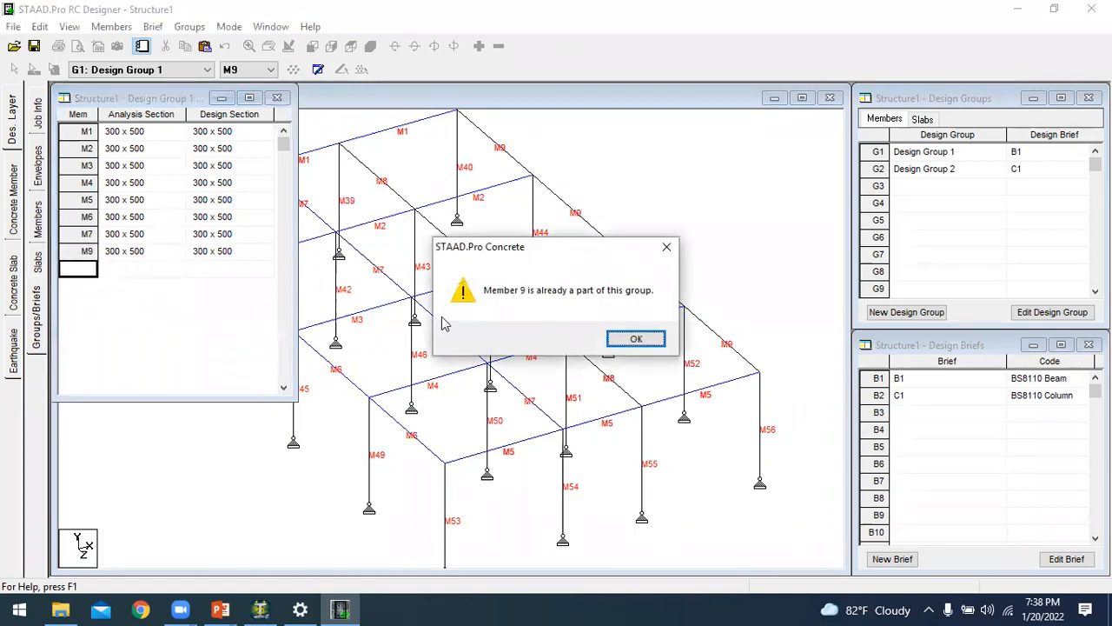
pyautogui.click(640, 341)
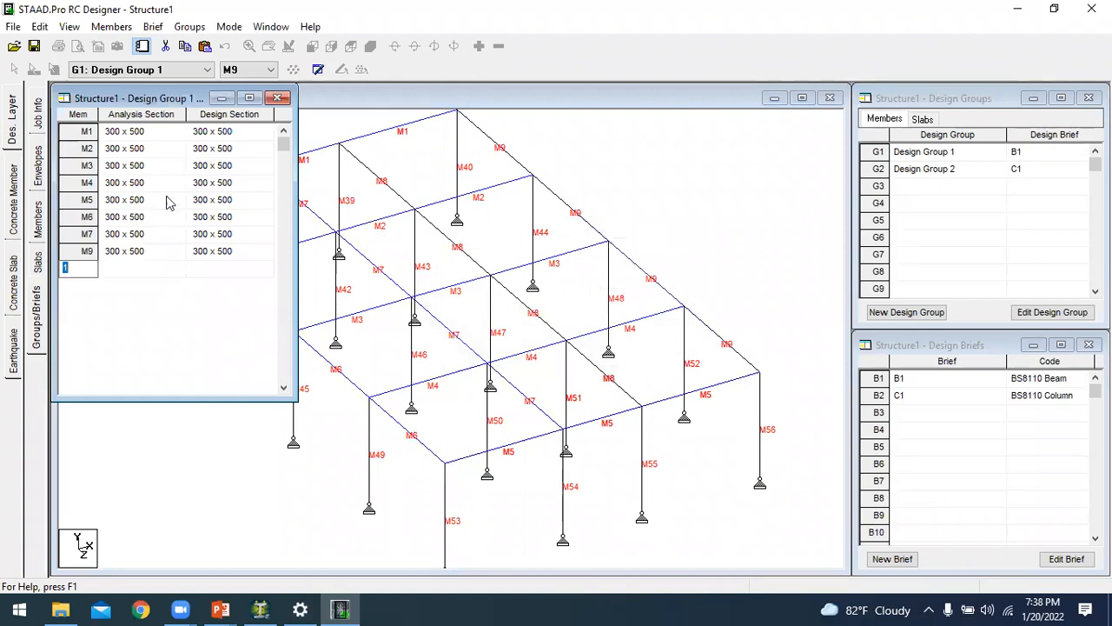
pyautogui.click(277, 98)
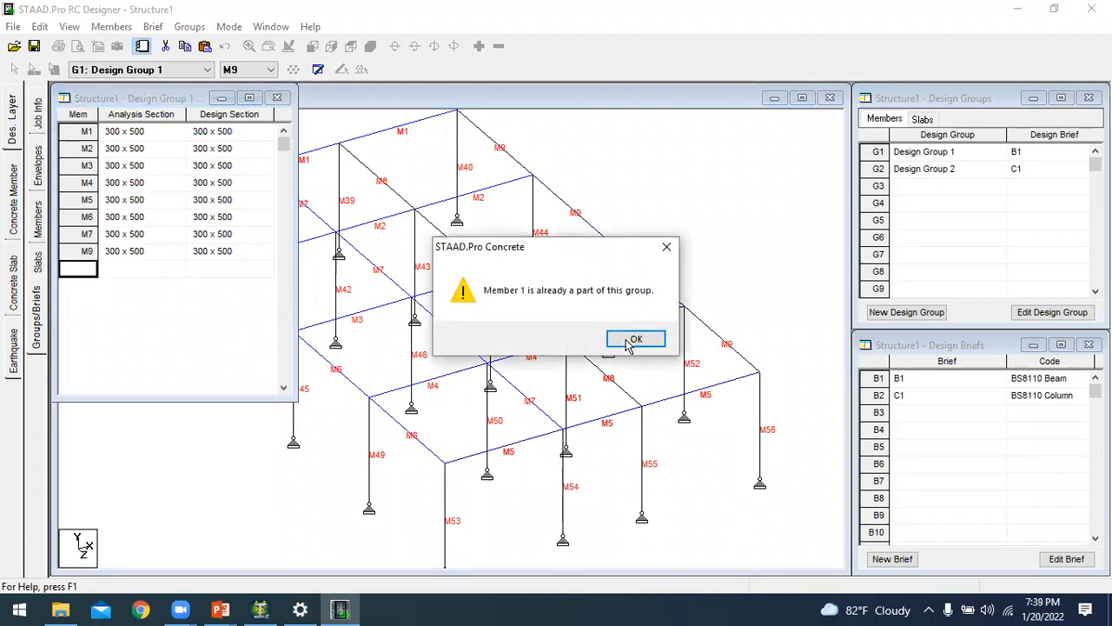
pyautogui.click(641, 339)
# - Add column members 41, 42 and 43 to Design Group 2
pyautogui.click(949, 174)
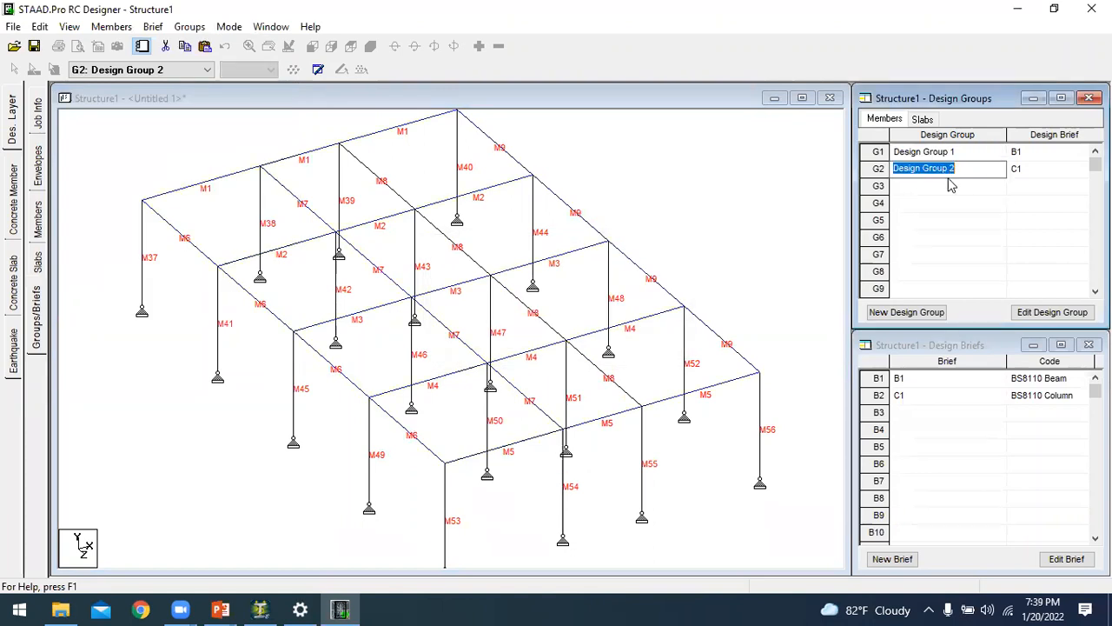
pyautogui.click(1053, 314)
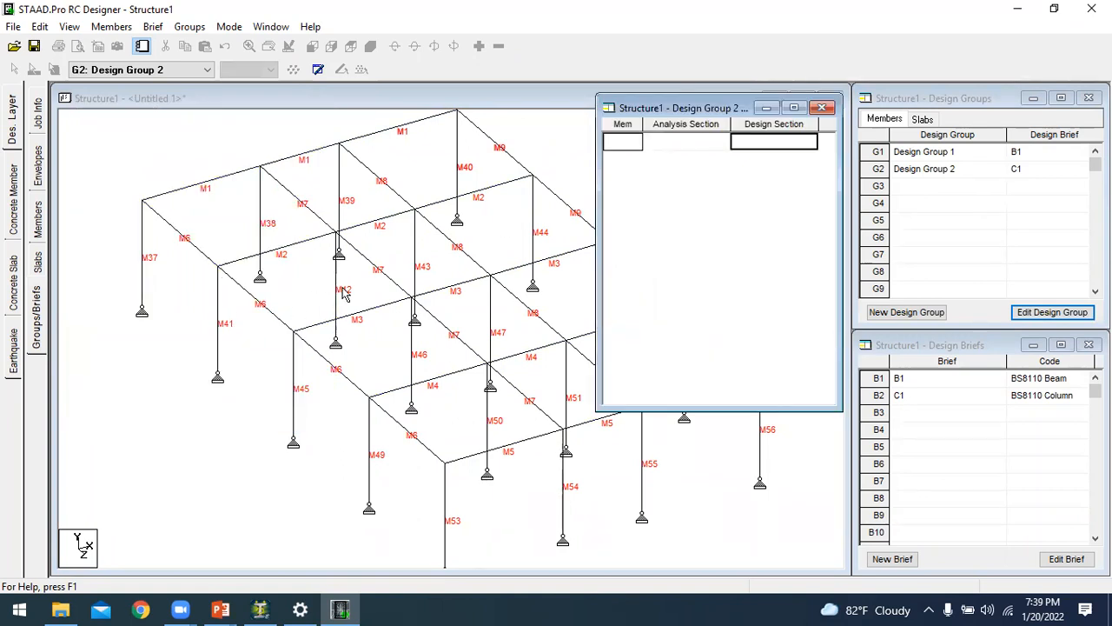
pyautogui.click(629, 143)
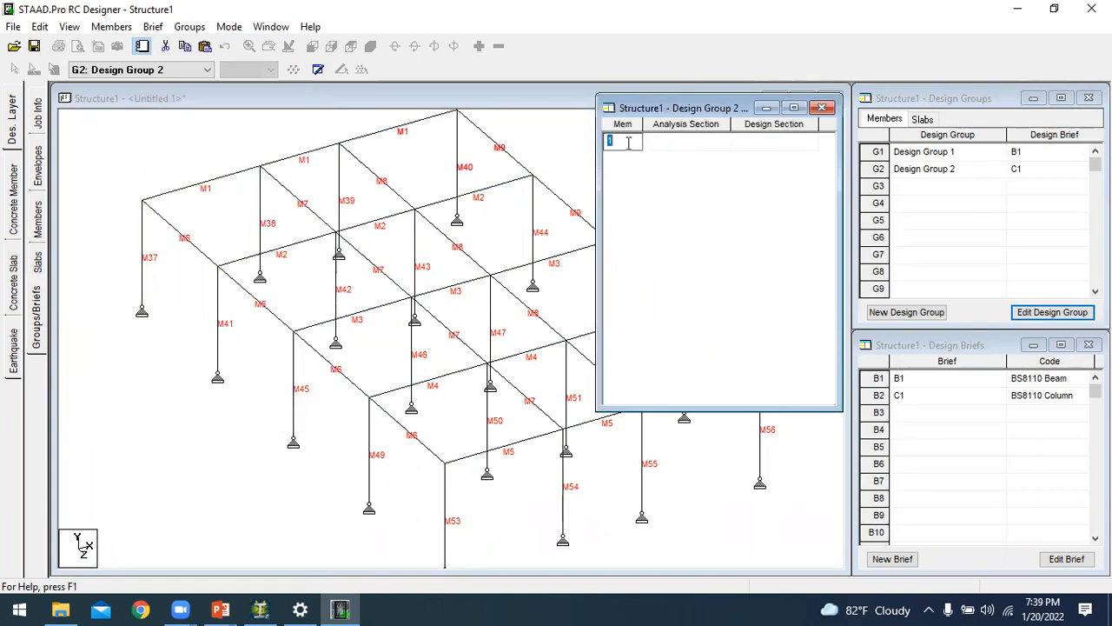
pyautogui.write('41')
pyautogui.press('Return')
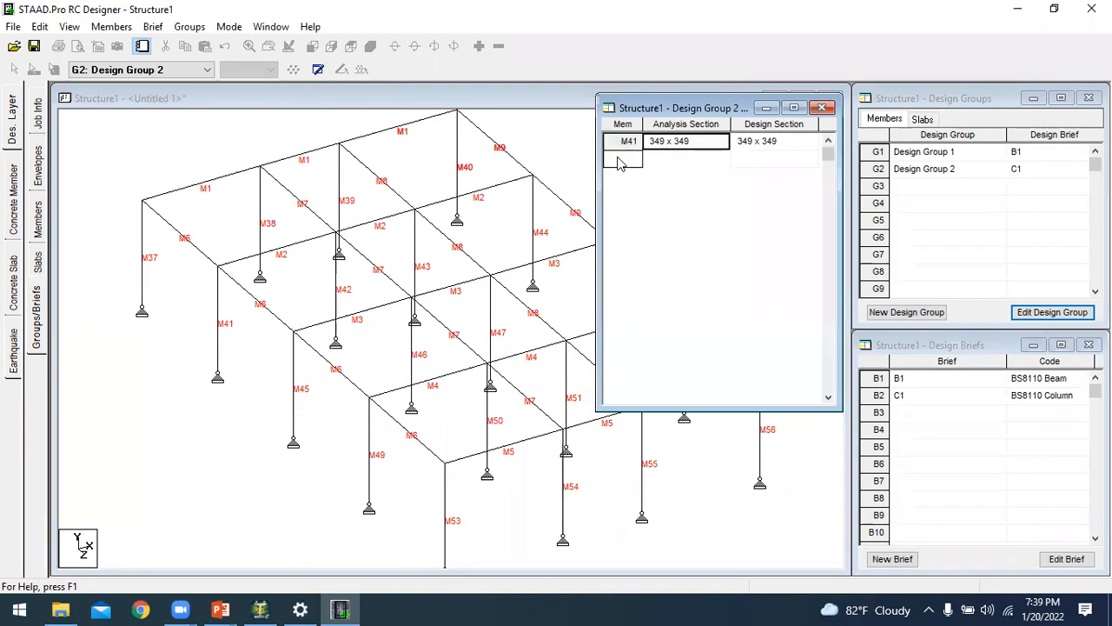
pyautogui.click(619, 157)
pyautogui.write('42')
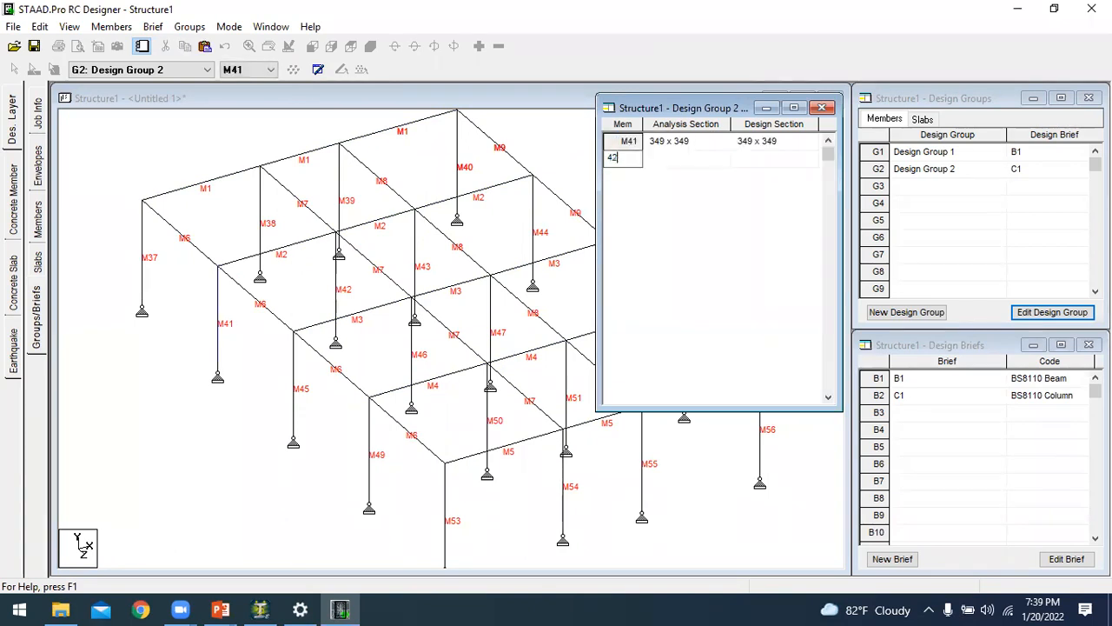
pyautogui.press('Return')
pyautogui.click(620, 175)
pyautogui.write('7')
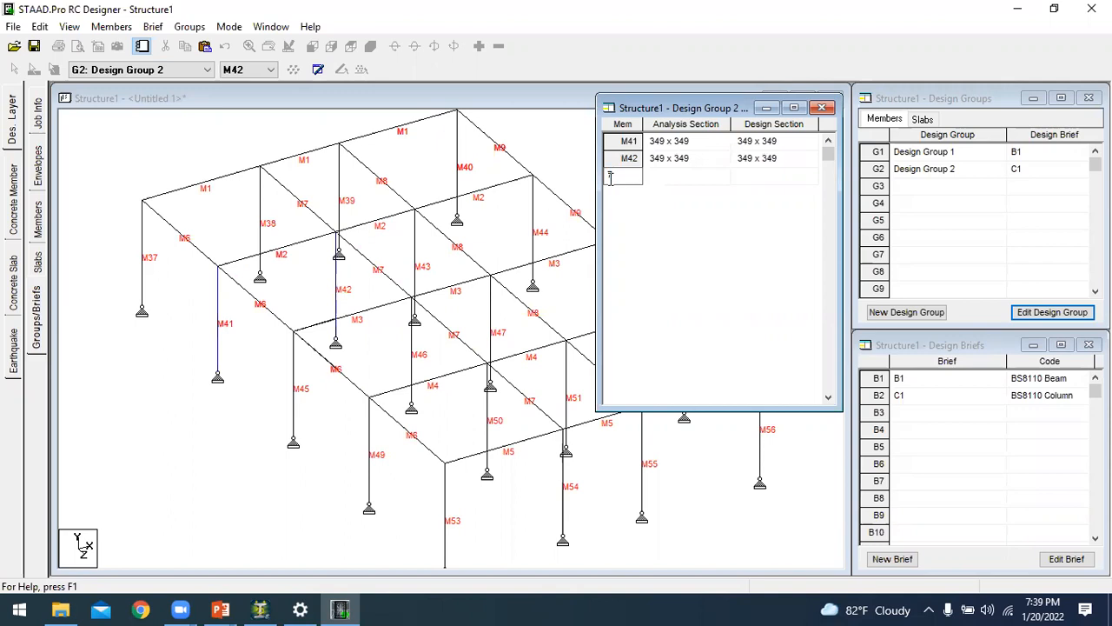
pyautogui.write('43')
pyautogui.press('Return')
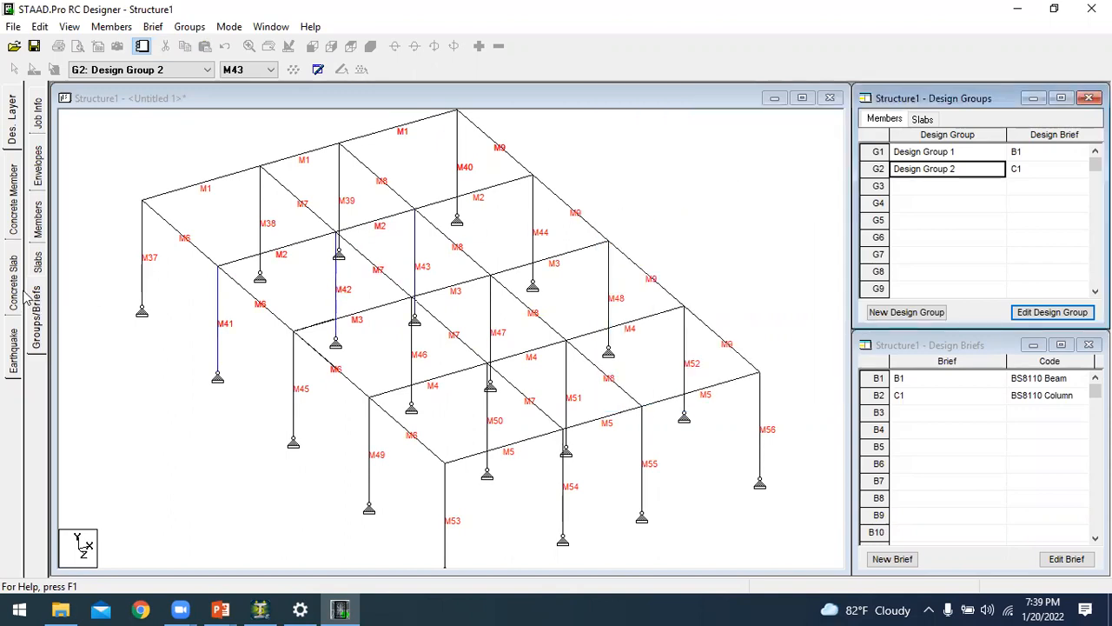
# - Check Design Group 2's summary in the concrete member design mode, and return to the design layer
pyautogui.click(12, 198)
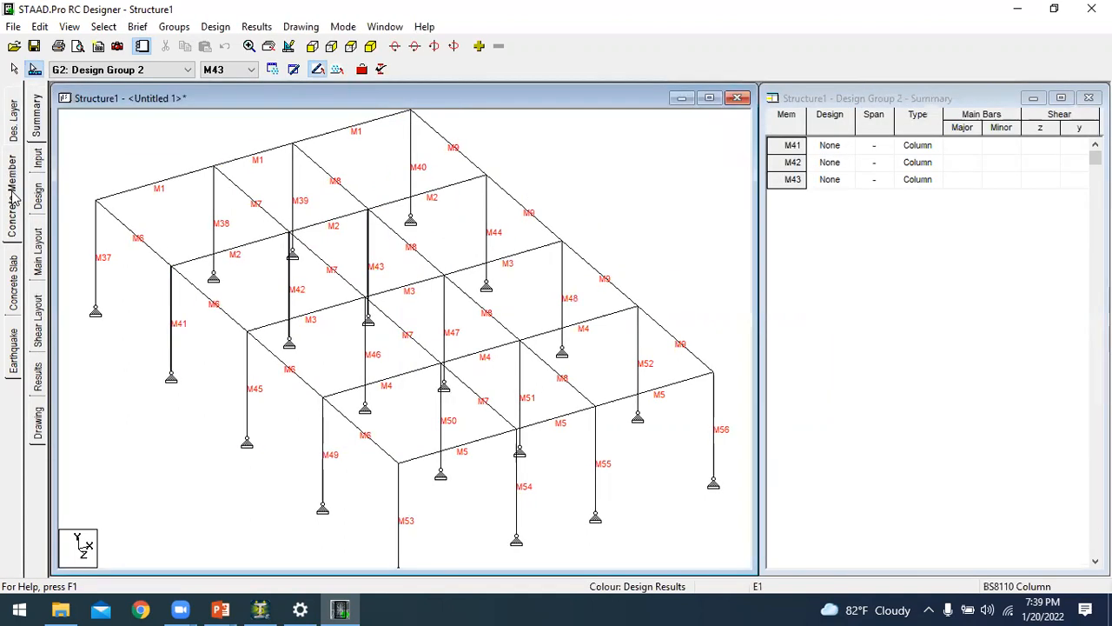
pyautogui.click(13, 129)
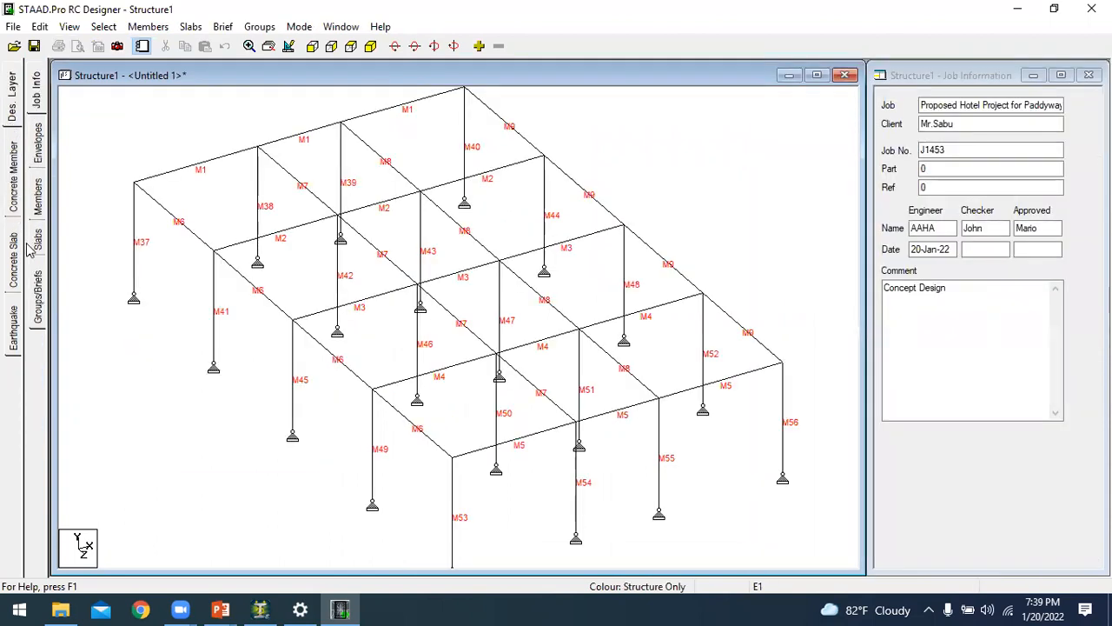
# - Return to the concrete member design mode and review Design Group 2's member input data and design options without running the design
pyautogui.click(12, 184)
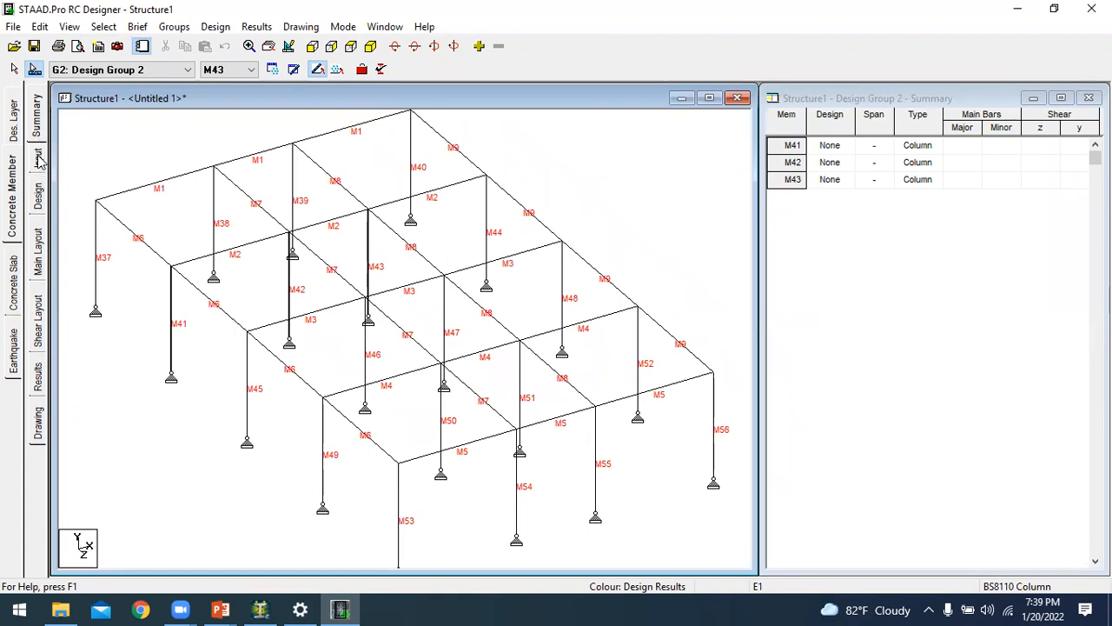
pyautogui.click(37, 159)
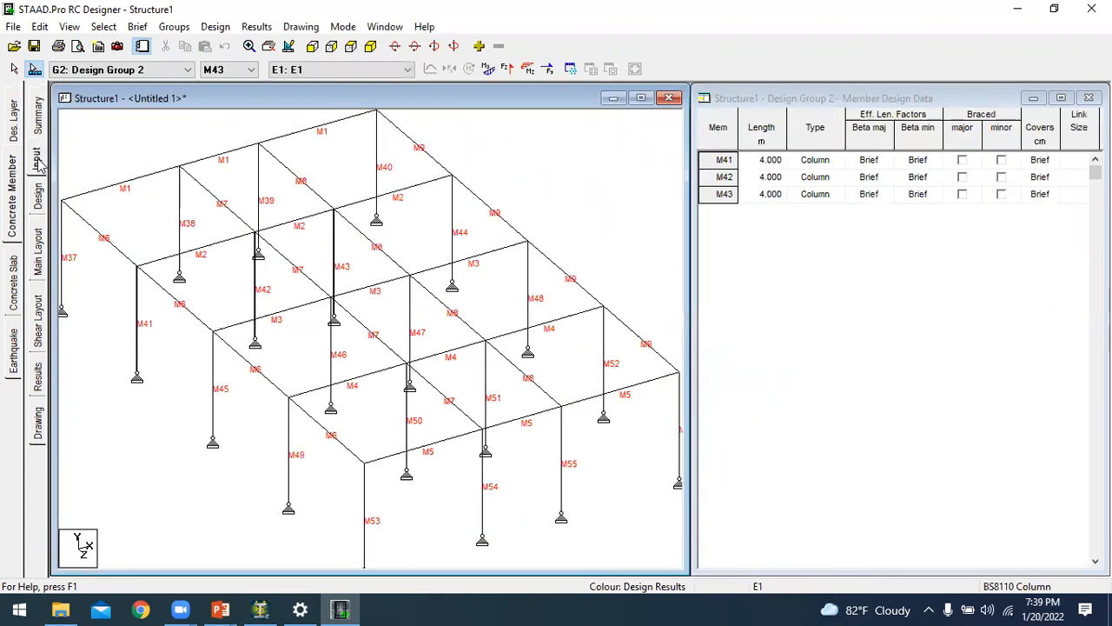
pyautogui.click(38, 196)
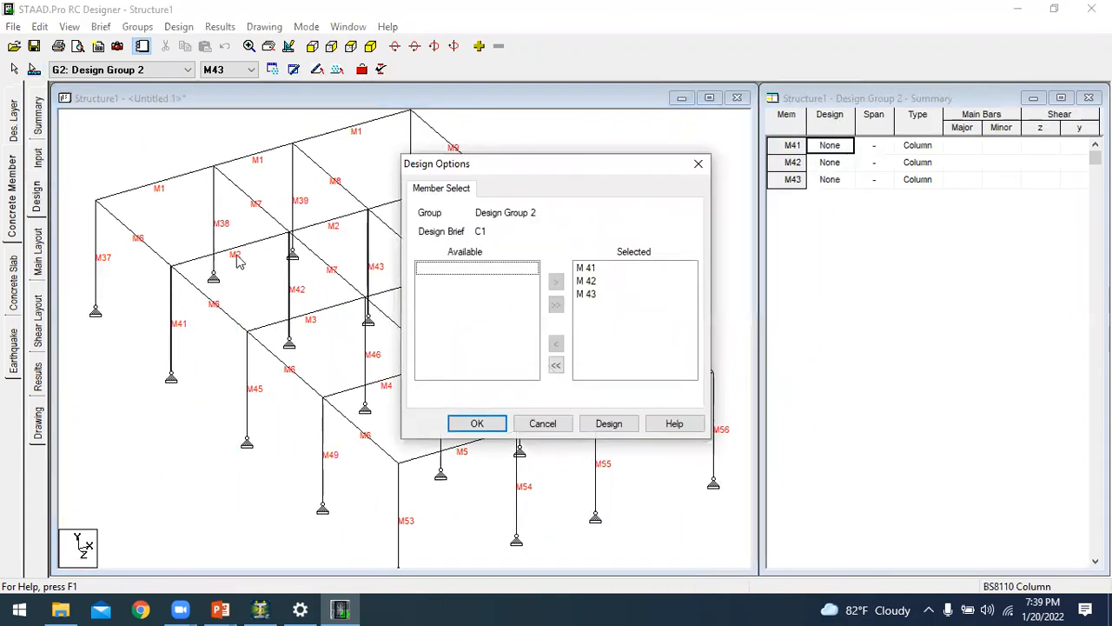
pyautogui.click(477, 423)
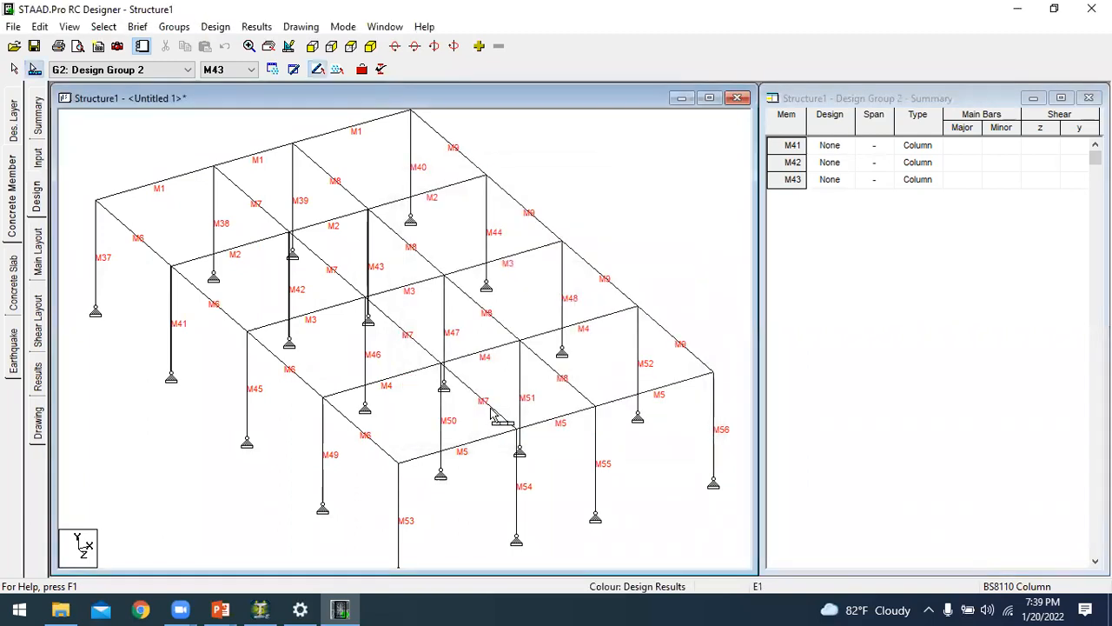
# - Switch to Design Group 1, run the design for beam members 1 to 7 and 9, and check its summary
pyautogui.click(127, 75)
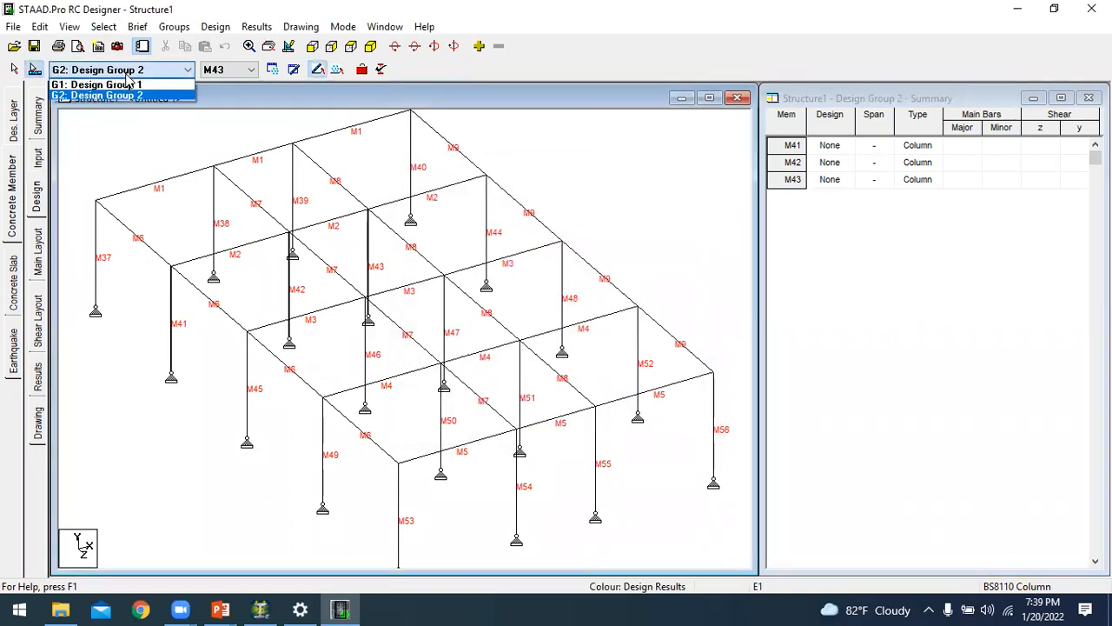
pyautogui.click(122, 93)
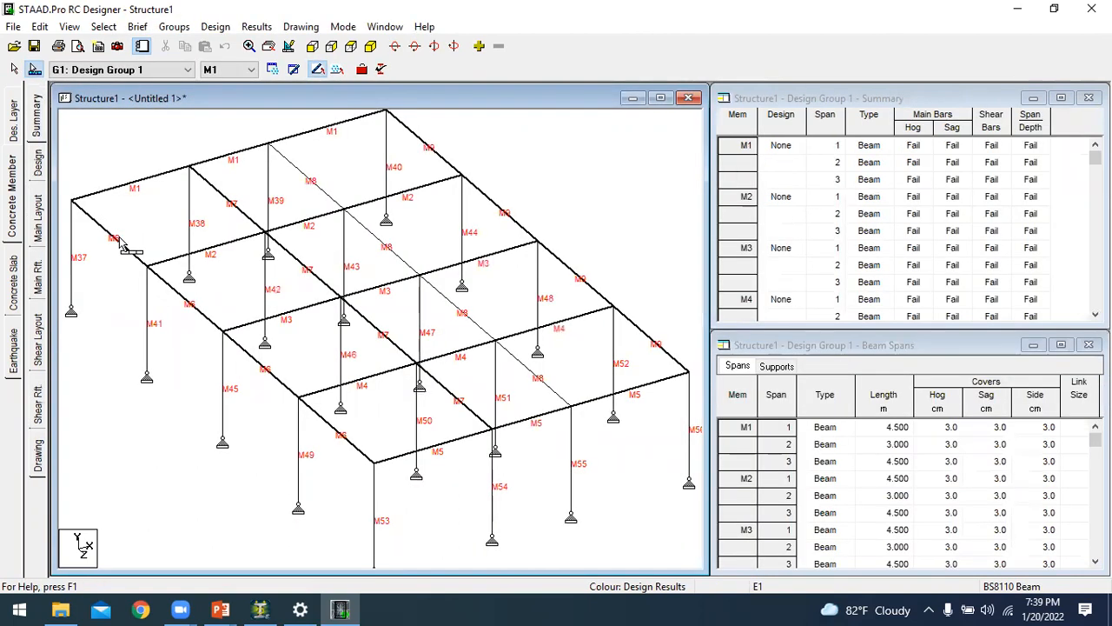
pyautogui.click(38, 167)
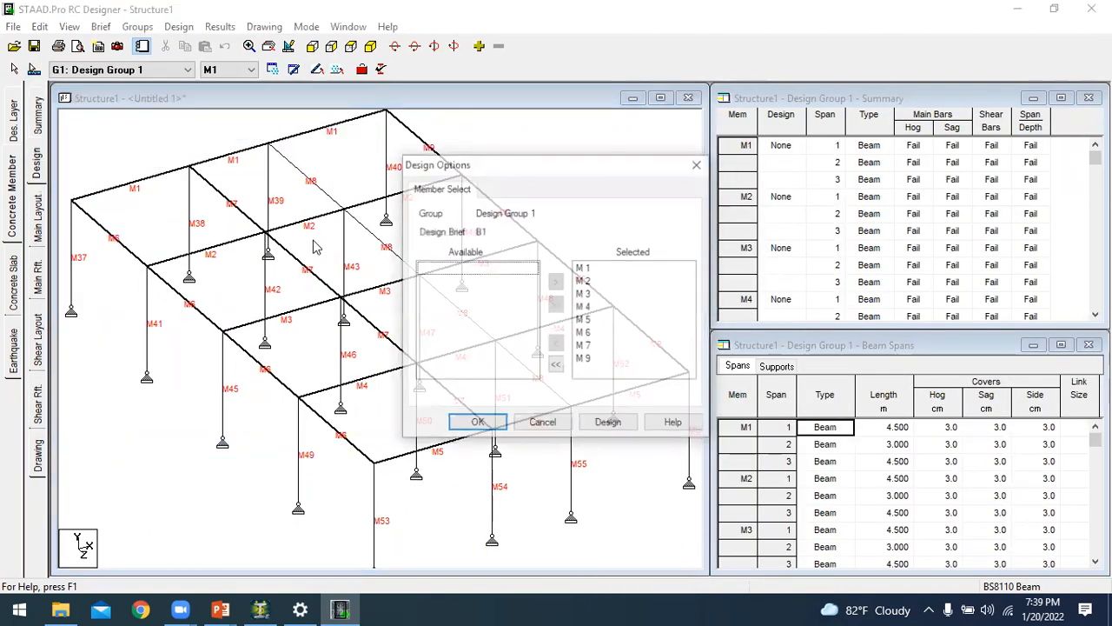
pyautogui.moveTo(584, 268); pyautogui.dragTo(589, 391)
pyautogui.click(607, 424)
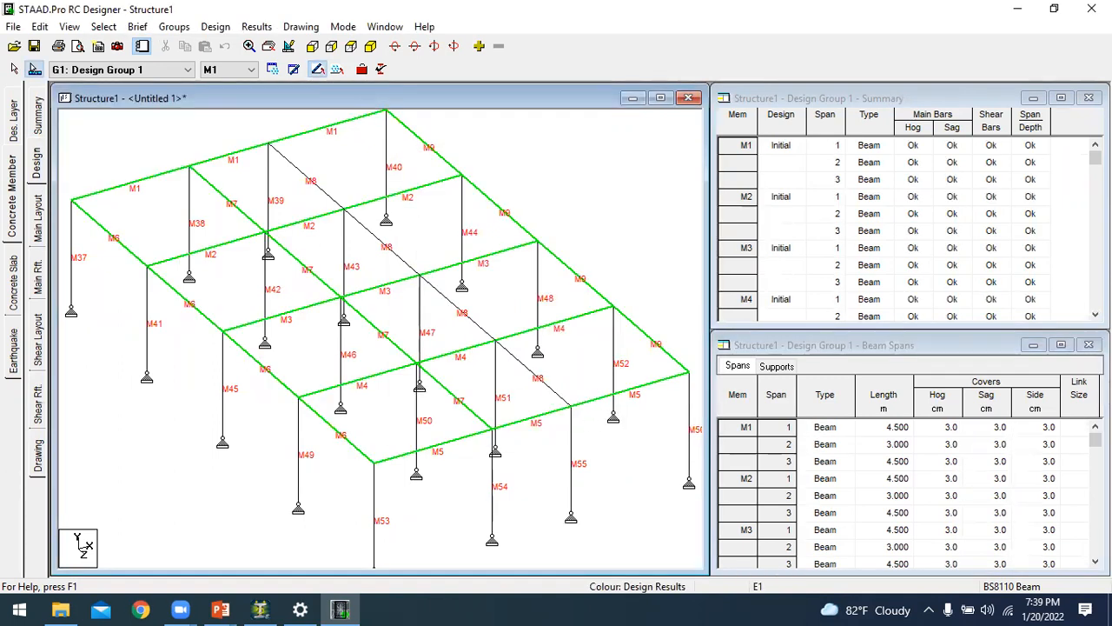
pyautogui.scroll(-3, 981, 304)
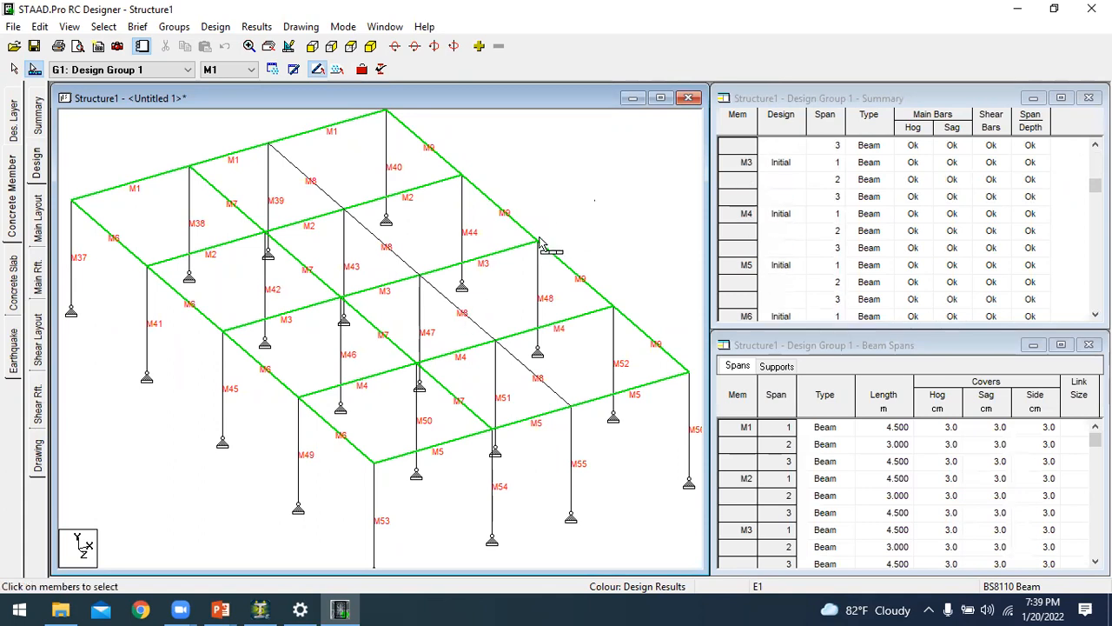
# - Examine beam member 1's main reinforcement layout along its full length and its main reinforcement table
pyautogui.click(135, 189)
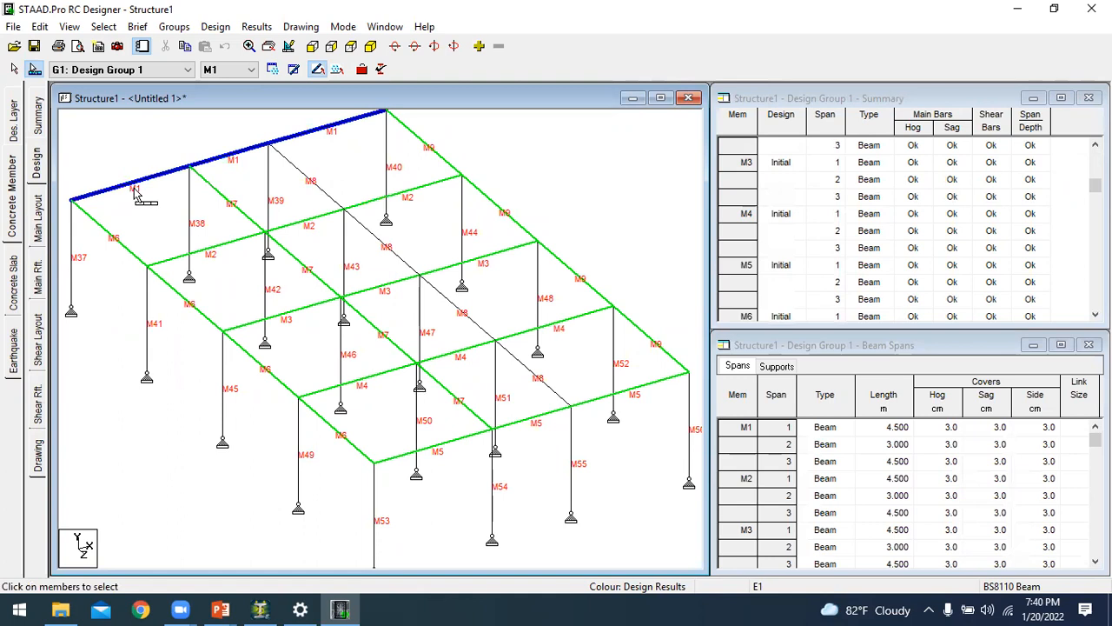
pyautogui.click(39, 221)
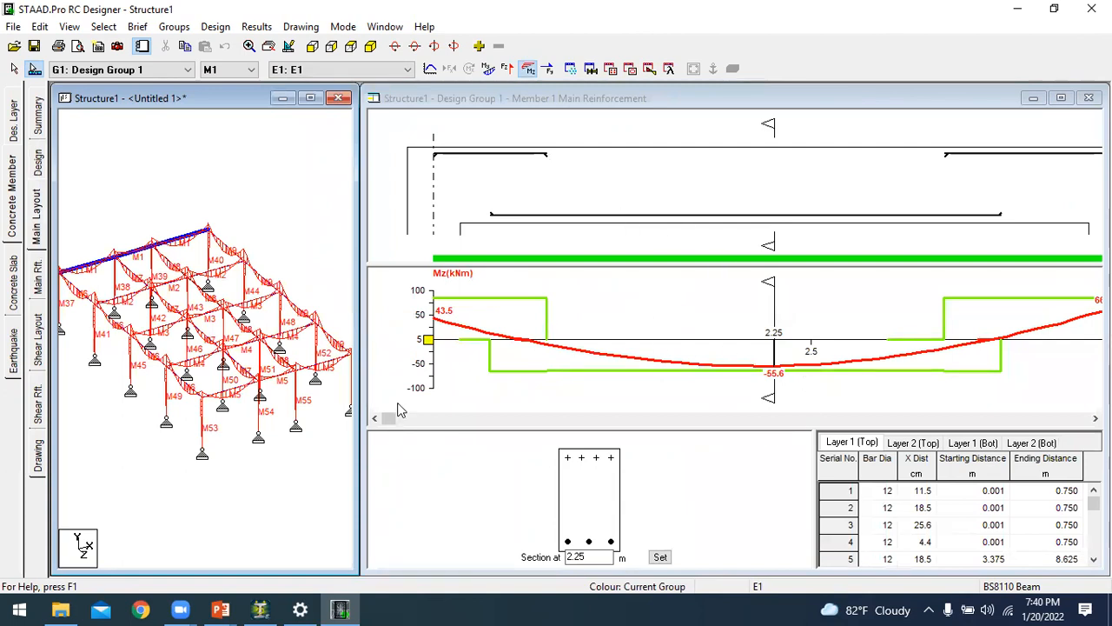
pyautogui.click(1095, 419)
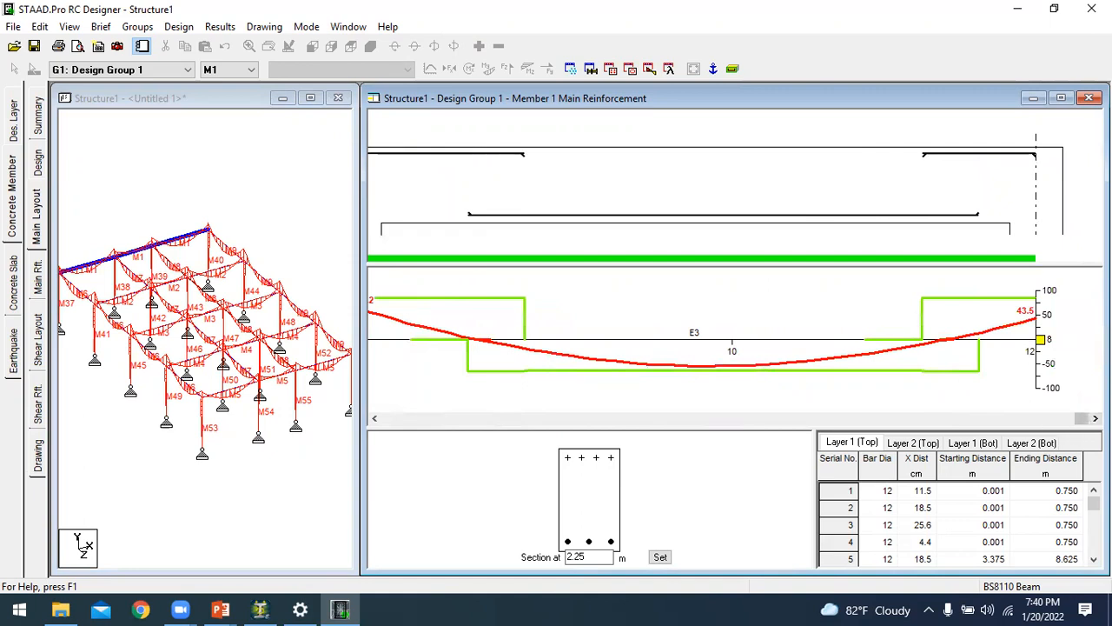
pyautogui.moveTo(1079, 419); pyautogui.dragTo(343, 391)
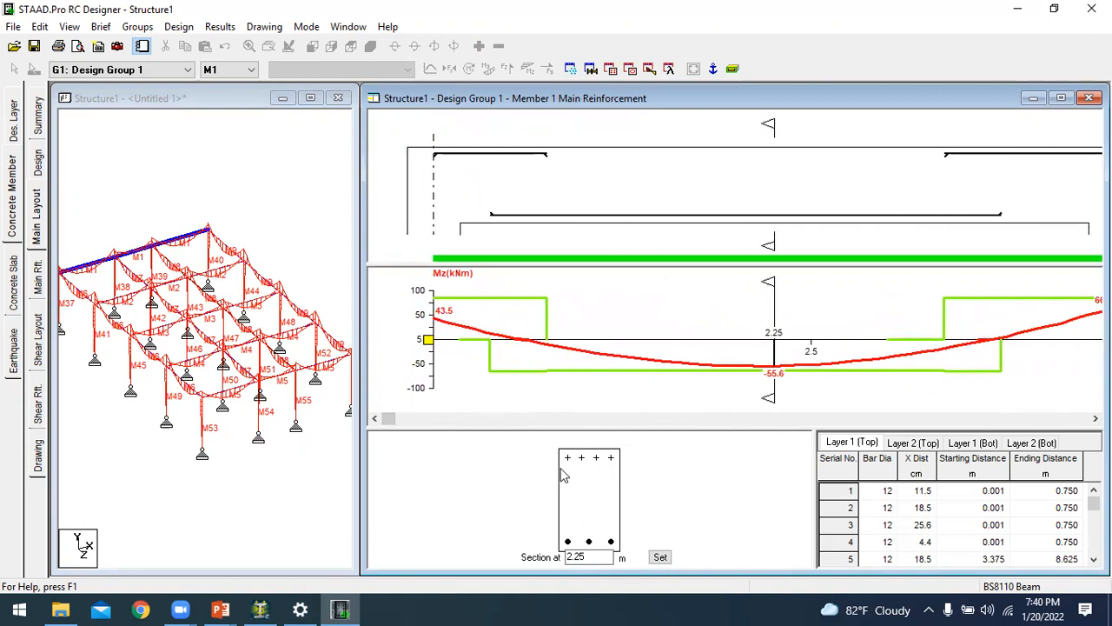
pyautogui.click(36, 283)
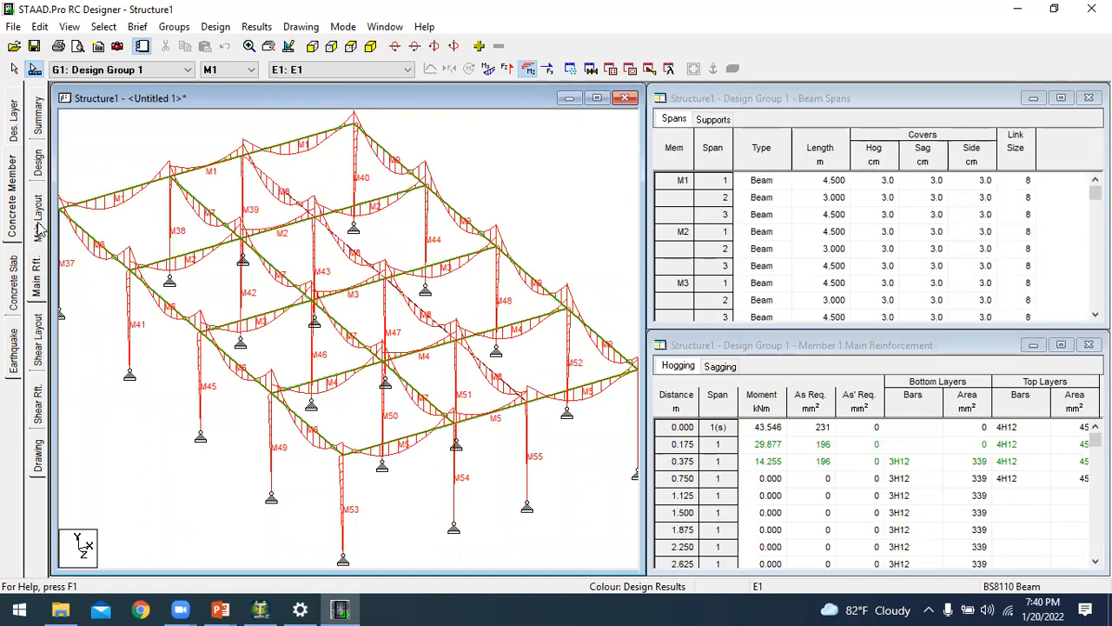
pyautogui.click(37, 285)
pyautogui.click(40, 291)
# - Examine beam member 1's shear reinforcement layout along its length and its scheduled bars, without exporting a drawing
pyautogui.click(39, 337)
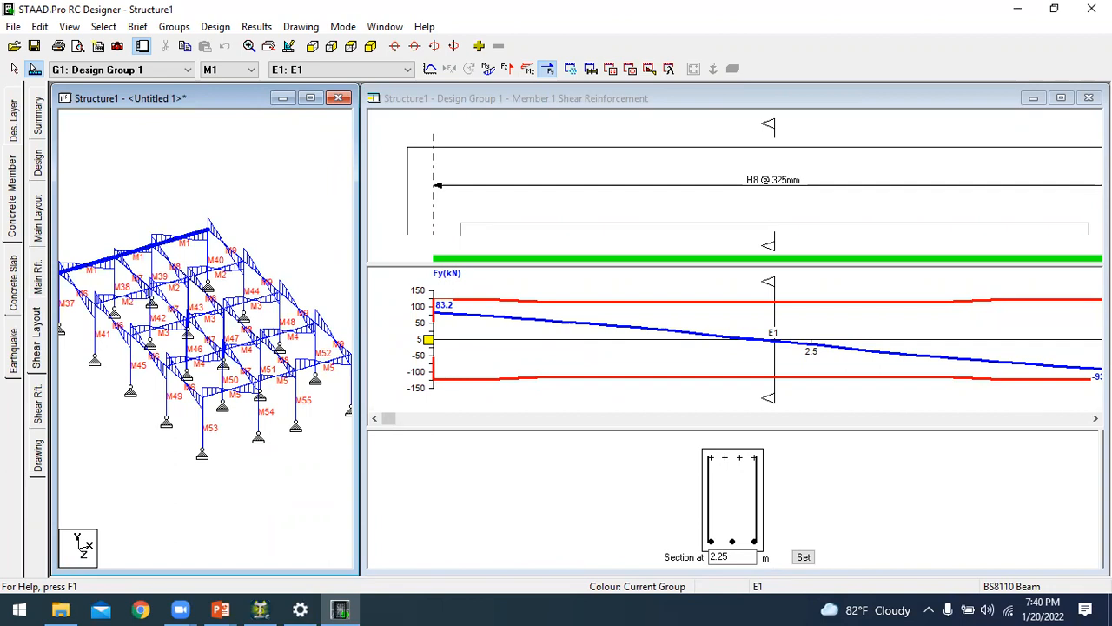
pyautogui.click(1095, 419)
pyautogui.click(1096, 419)
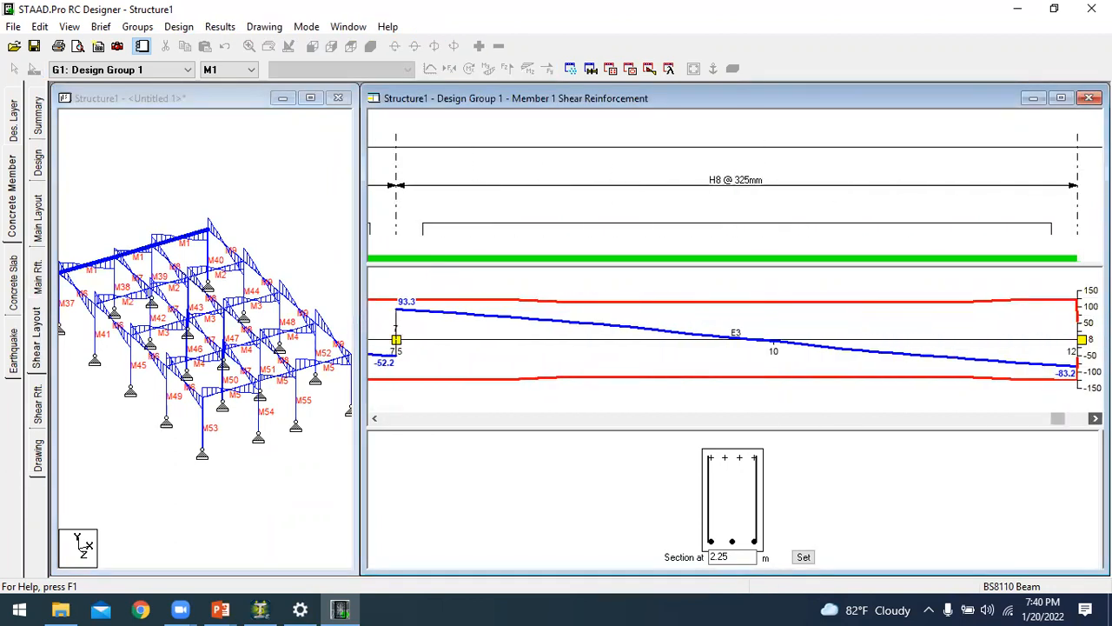
pyautogui.click(1096, 419)
pyautogui.click(41, 456)
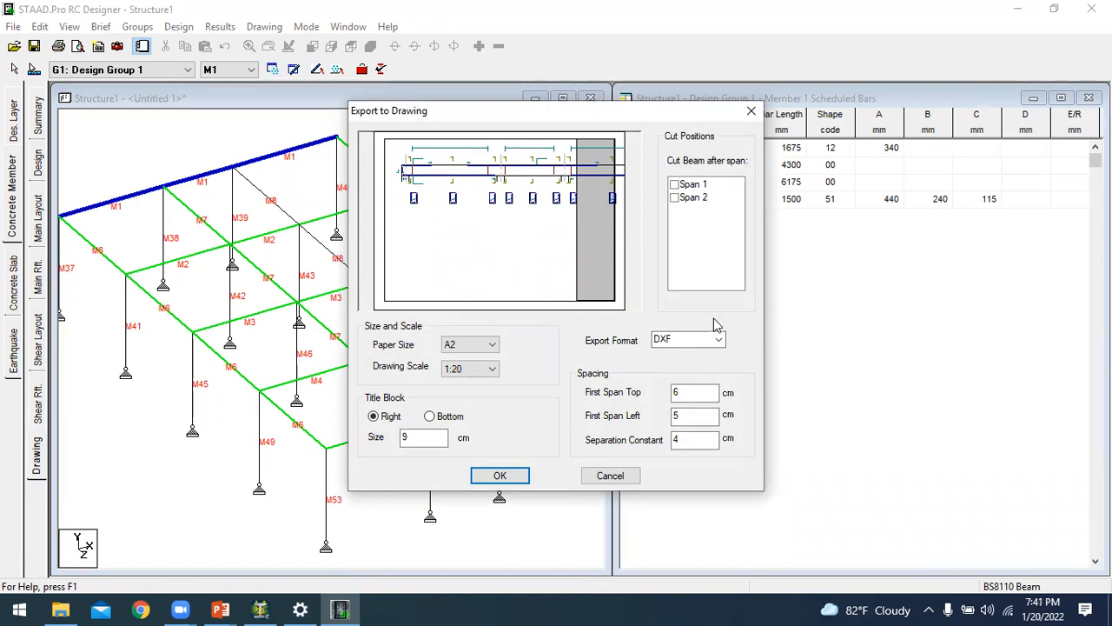
pyautogui.click(603, 476)
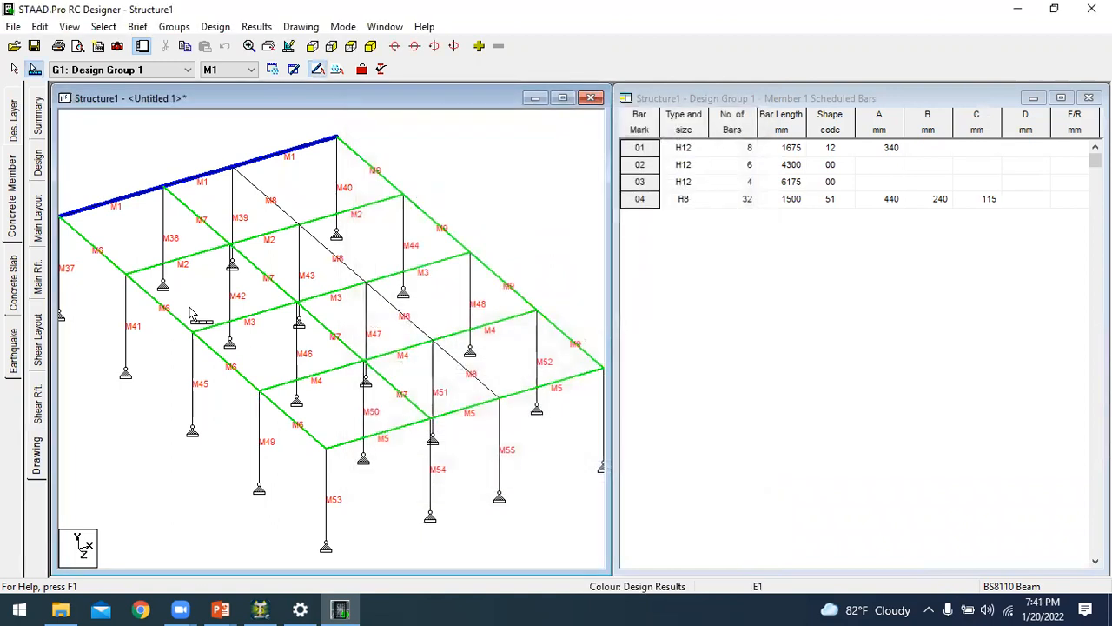
# - View the main reinforcement layout of beam member 2 and switch the layout to member 6
pyautogui.click(199, 259)
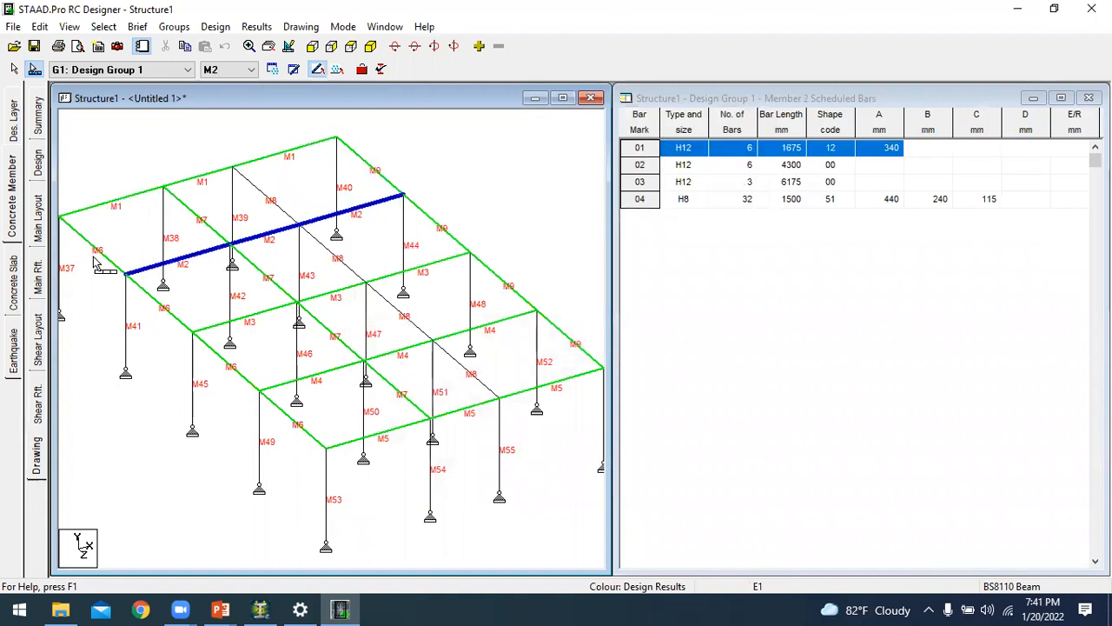
pyautogui.click(36, 223)
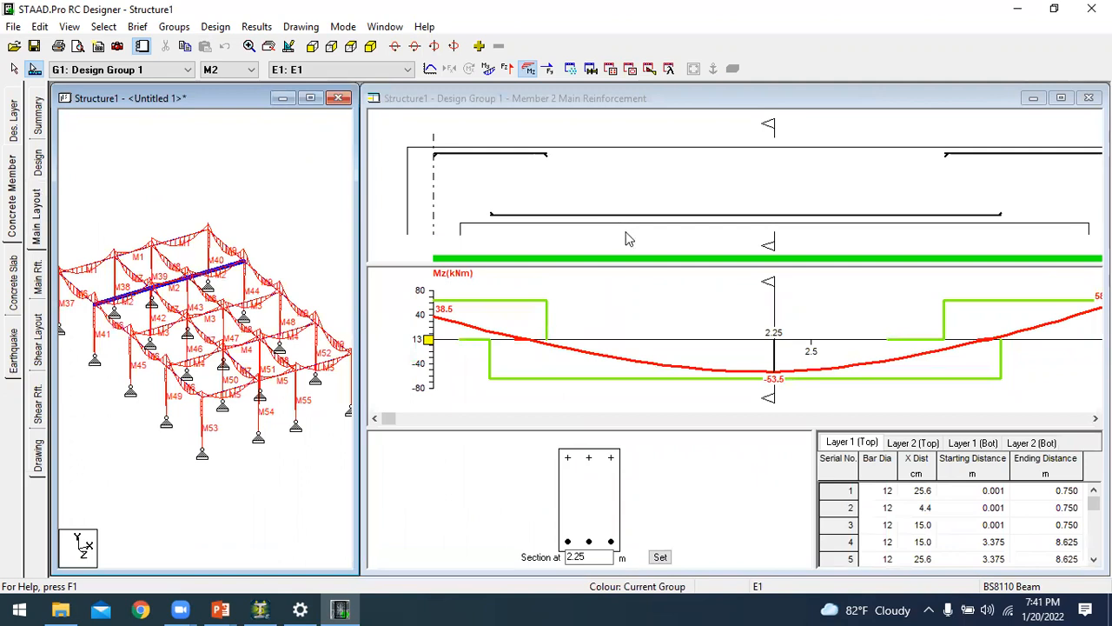
pyautogui.click(217, 70)
pyautogui.click(227, 137)
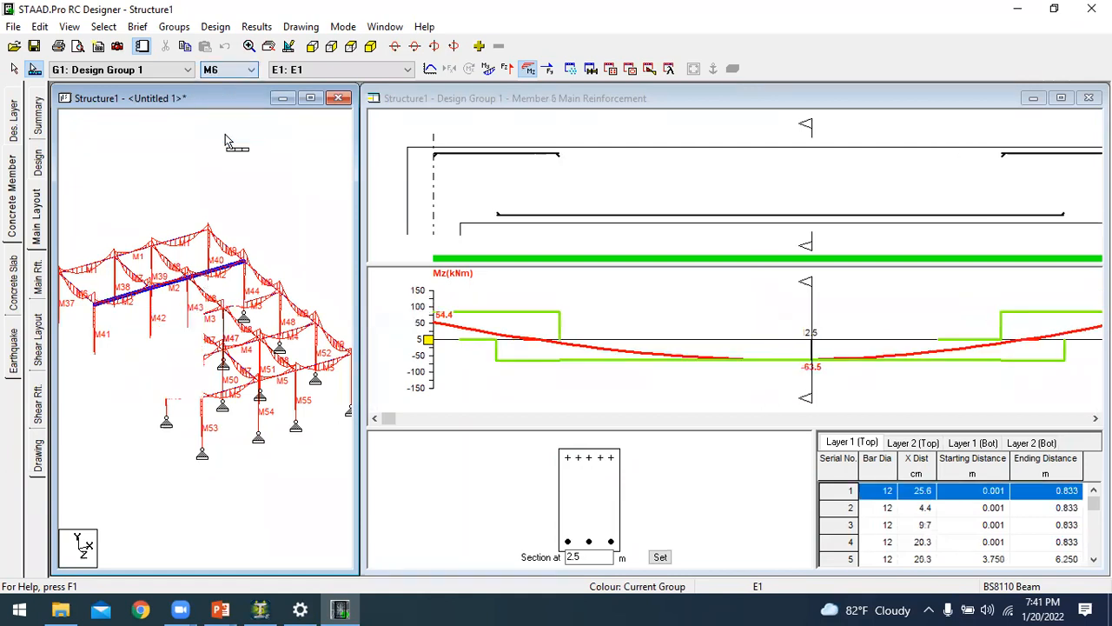
# - Select only beam member 6 and examine its main reinforcement layout and scheduled bars, without exporting a drawing
pyautogui.click(44, 223)
pyautogui.click(247, 189)
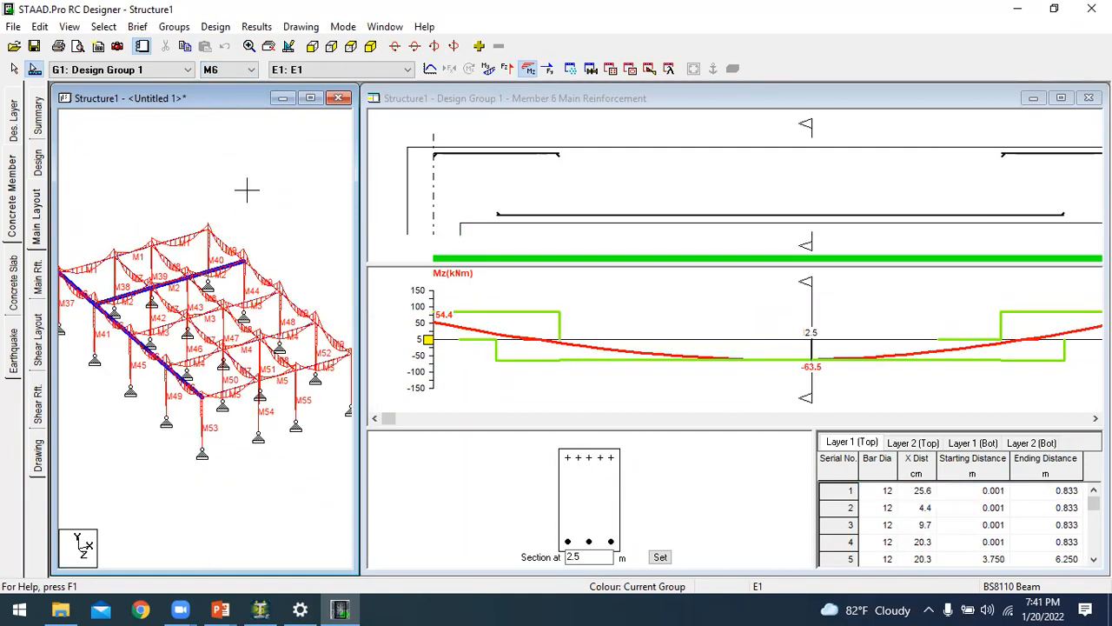
pyautogui.click(211, 72)
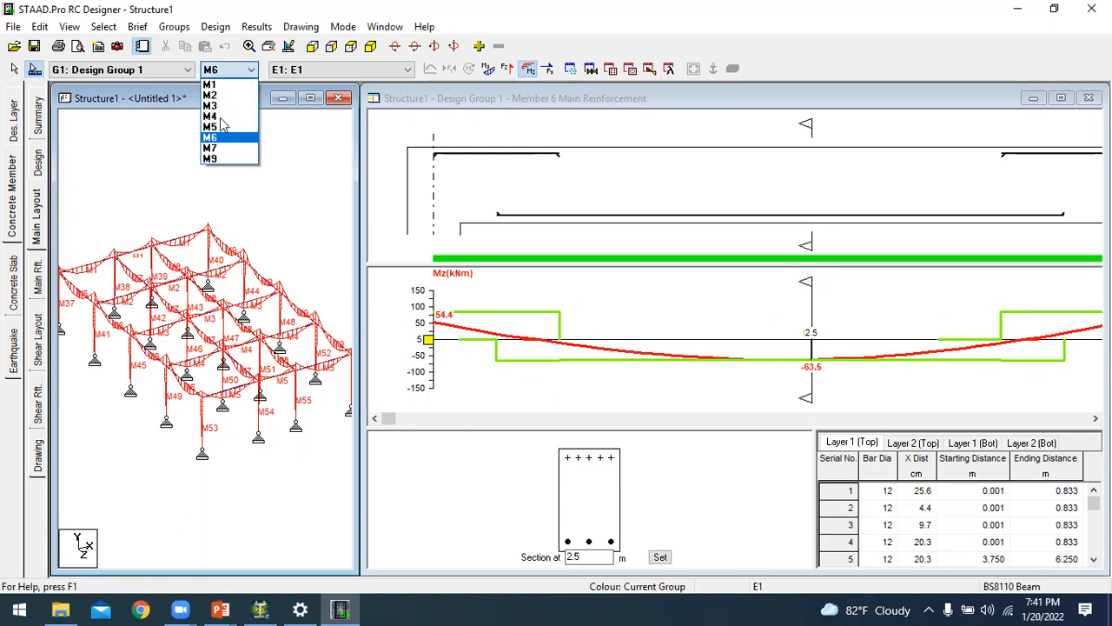
pyautogui.click(225, 146)
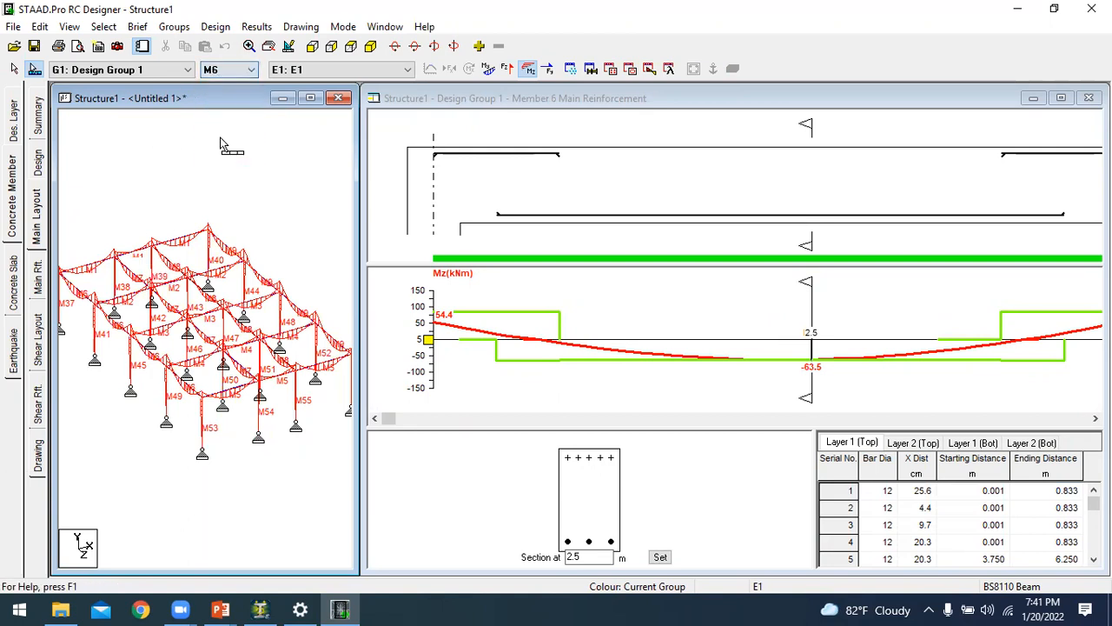
pyautogui.click(122, 323)
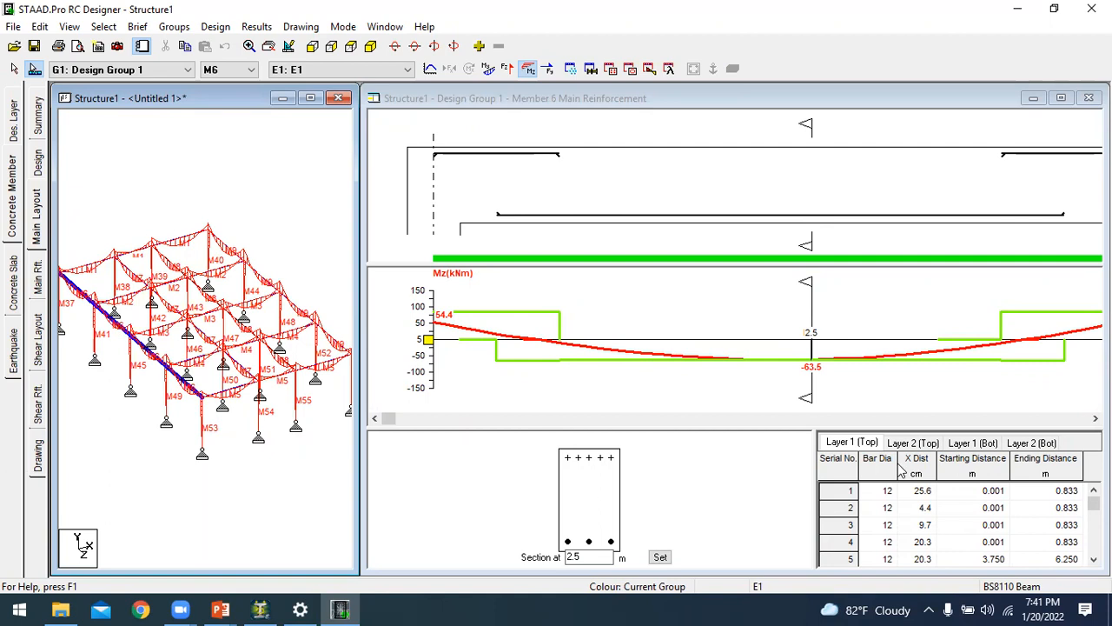
pyautogui.click(1095, 419)
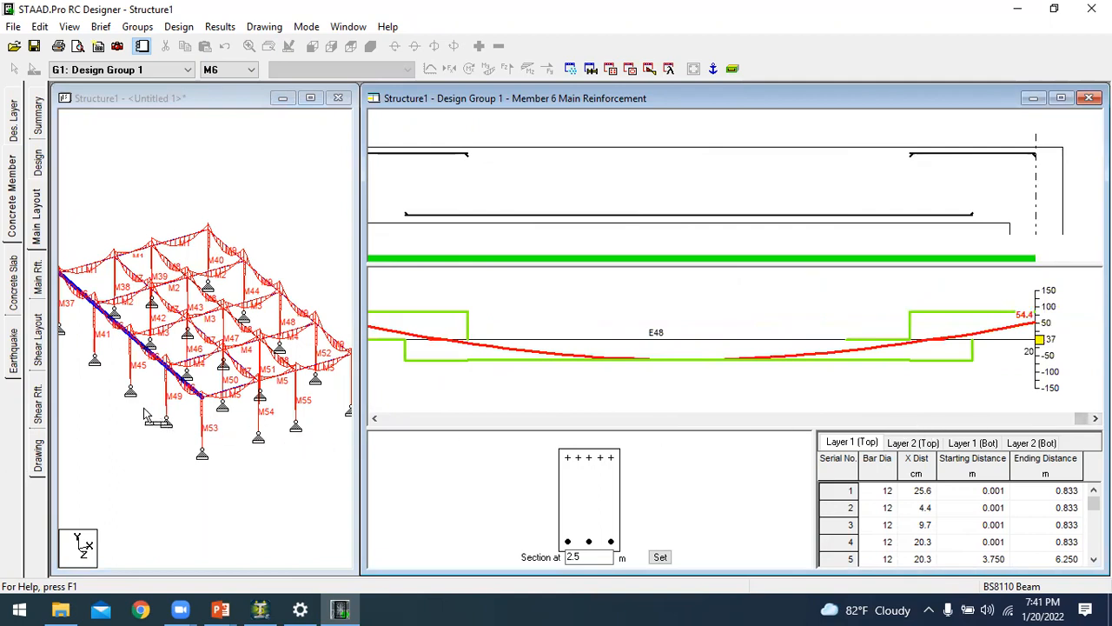
pyautogui.click(38, 457)
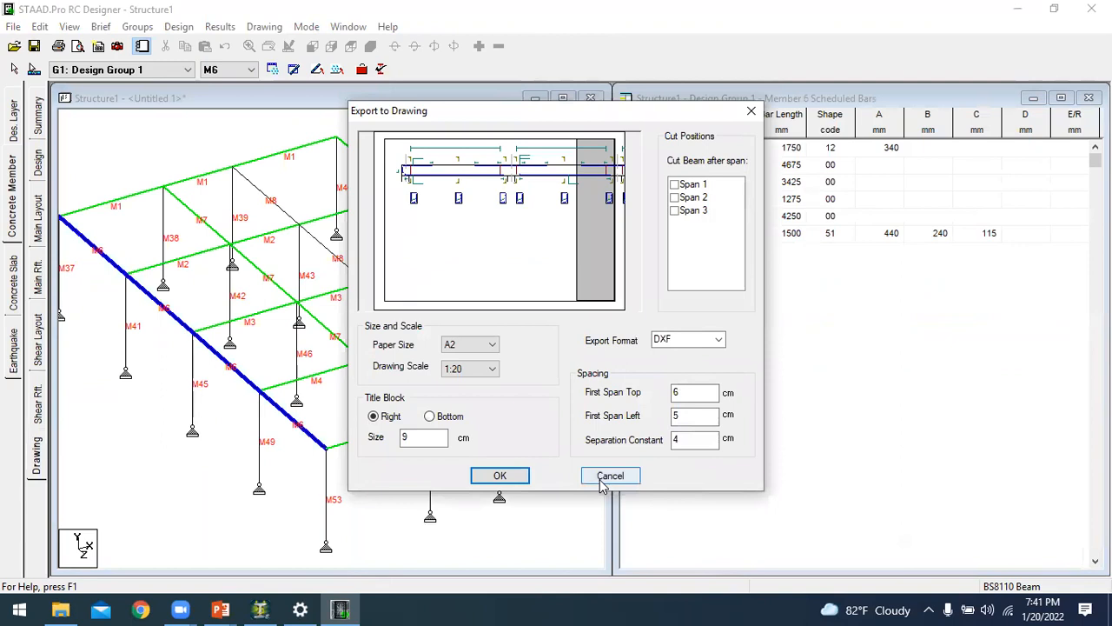
pyautogui.click(604, 480)
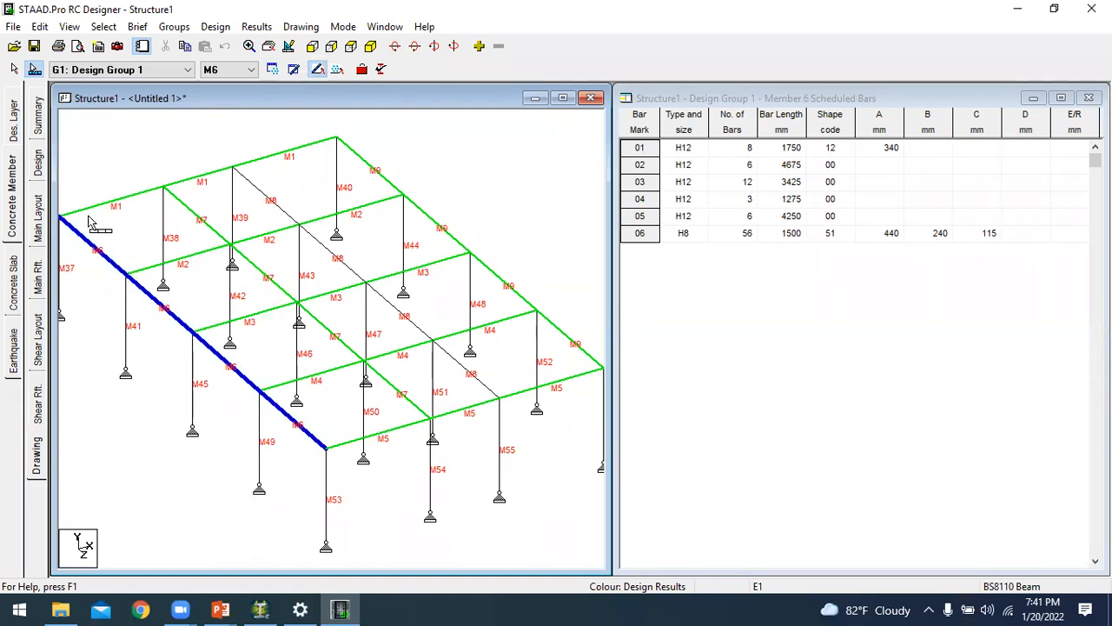
# - Switch to Design Group 2 and run the design for column members 41, 42 and 43
pyautogui.click(134, 72)
pyautogui.click(126, 94)
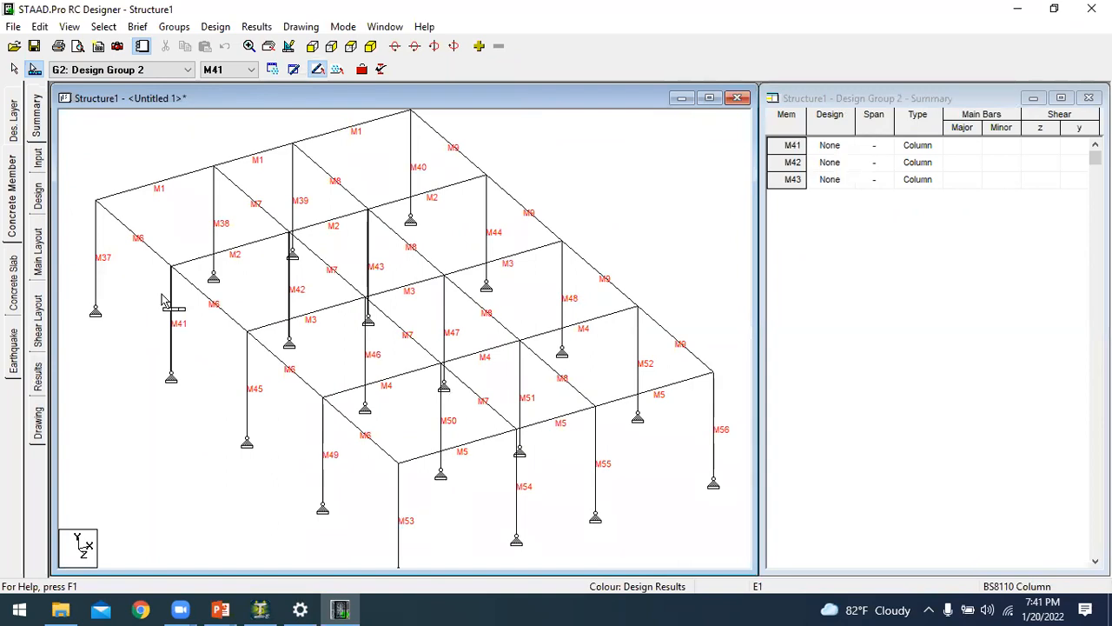
pyautogui.click(173, 308)
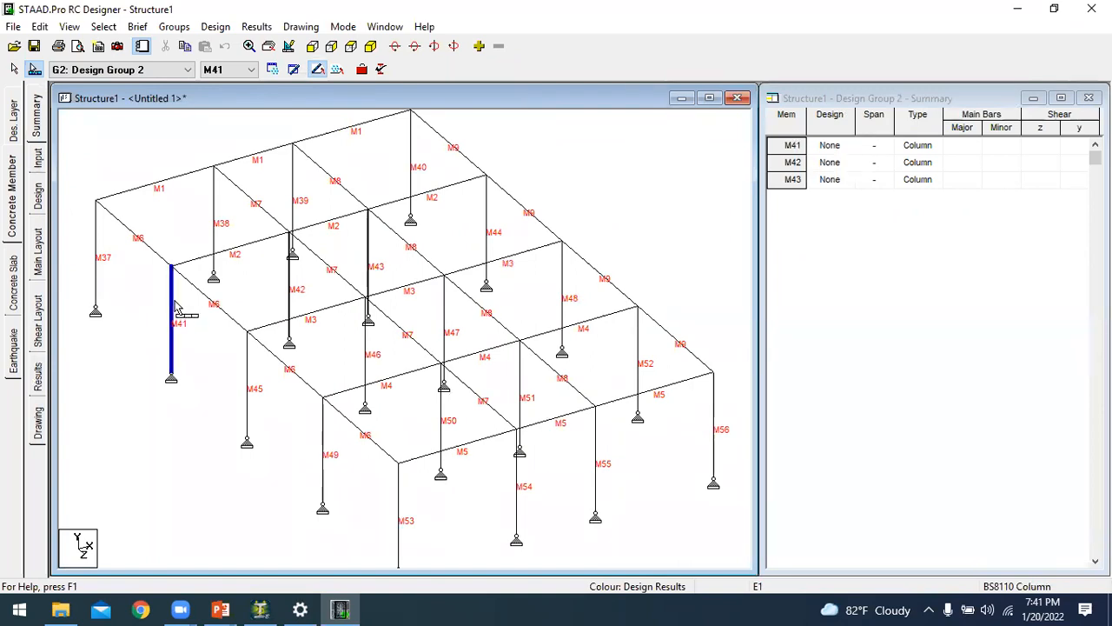
pyautogui.click(38, 198)
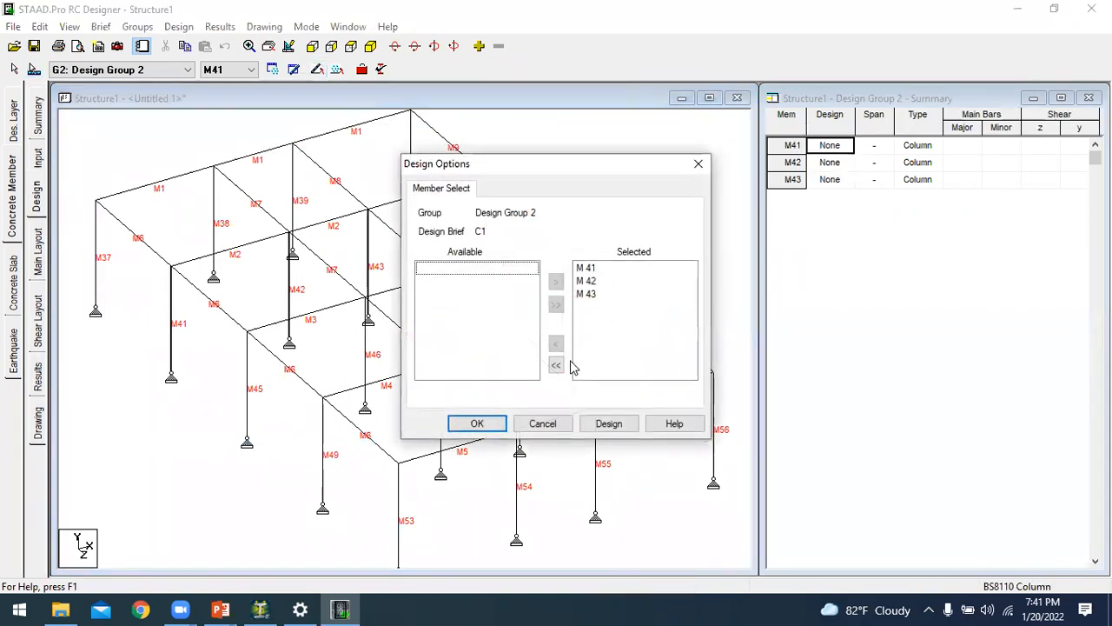
pyautogui.click(608, 424)
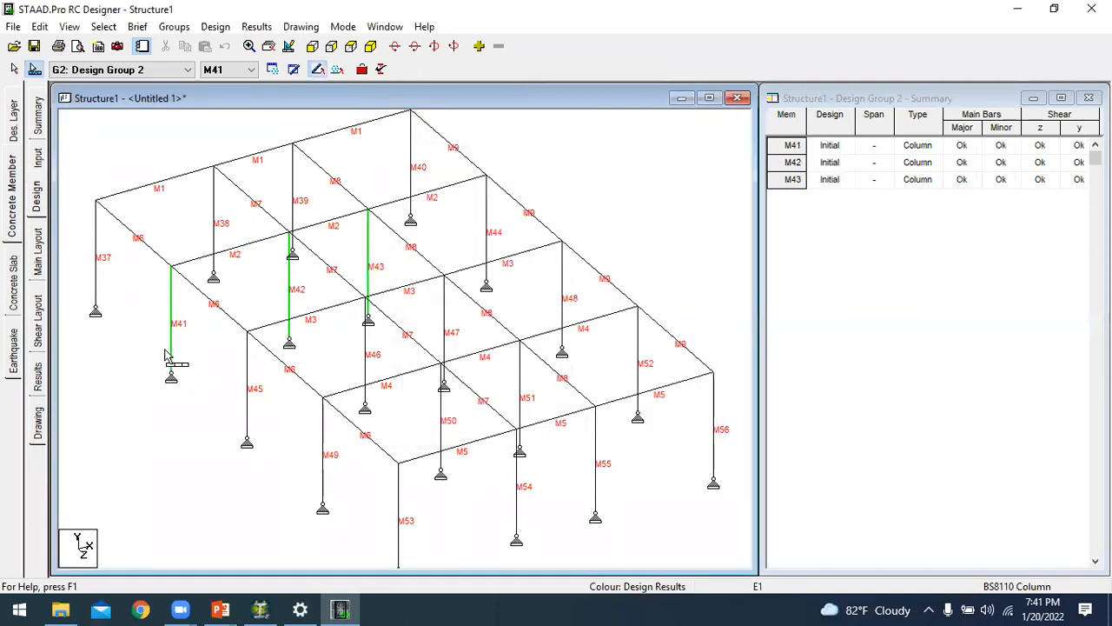
# - Examine column member 41's main and shear reinforcement layouts and Design Group 2's reinforcement results tables
pyautogui.click(38, 256)
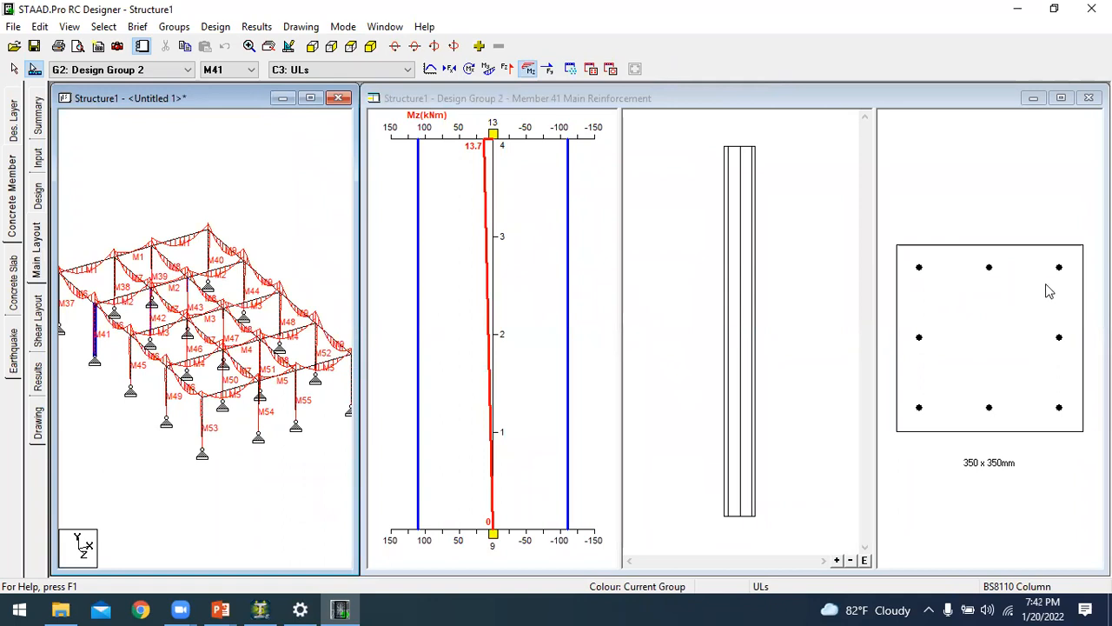
pyautogui.click(41, 306)
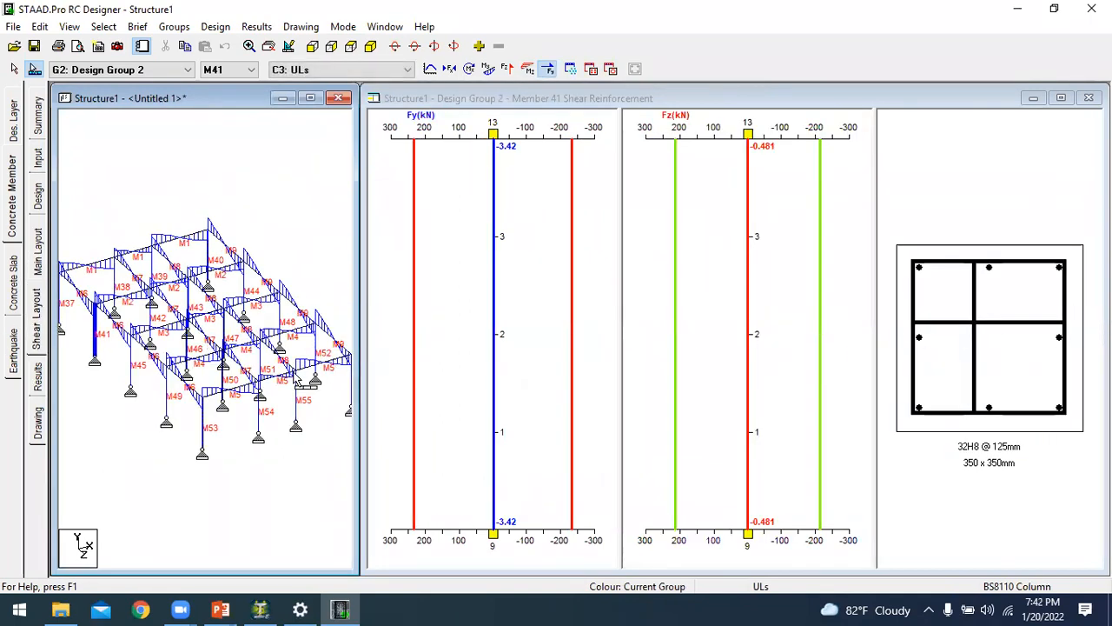
pyautogui.click(38, 382)
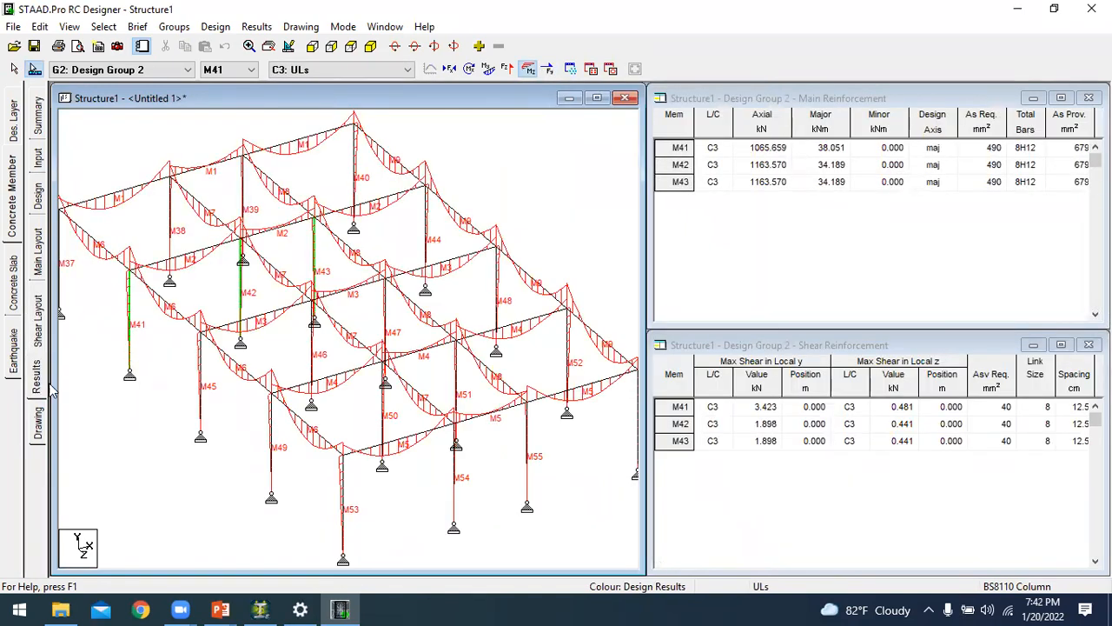
# - View column member 41's scheduled bars without exporting the drawing, and return to the job information page
pyautogui.click(36, 424)
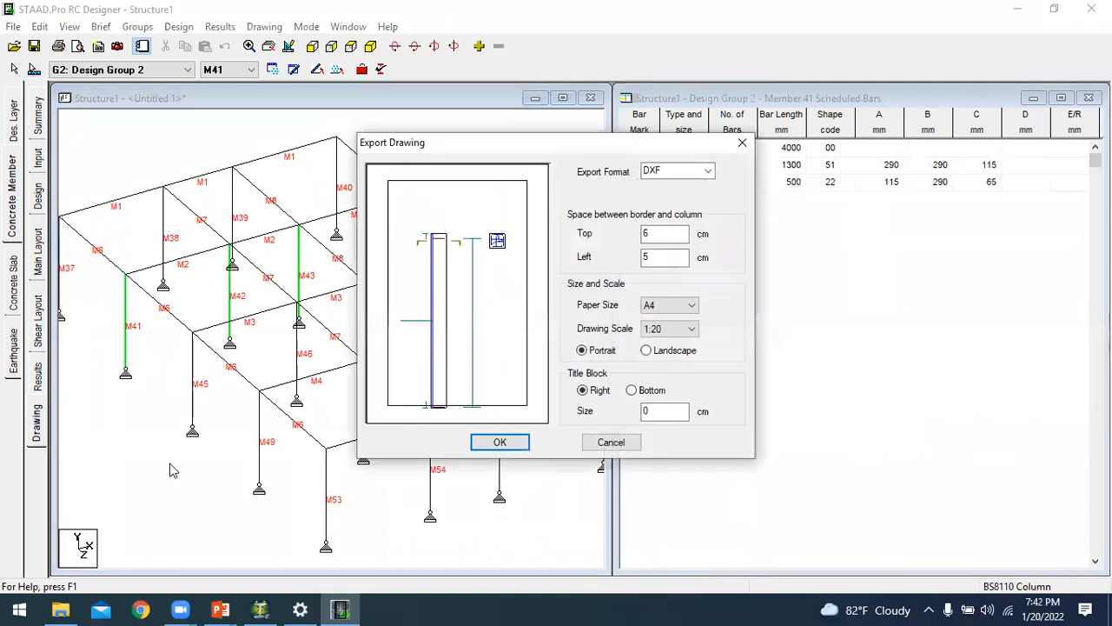
pyautogui.click(606, 443)
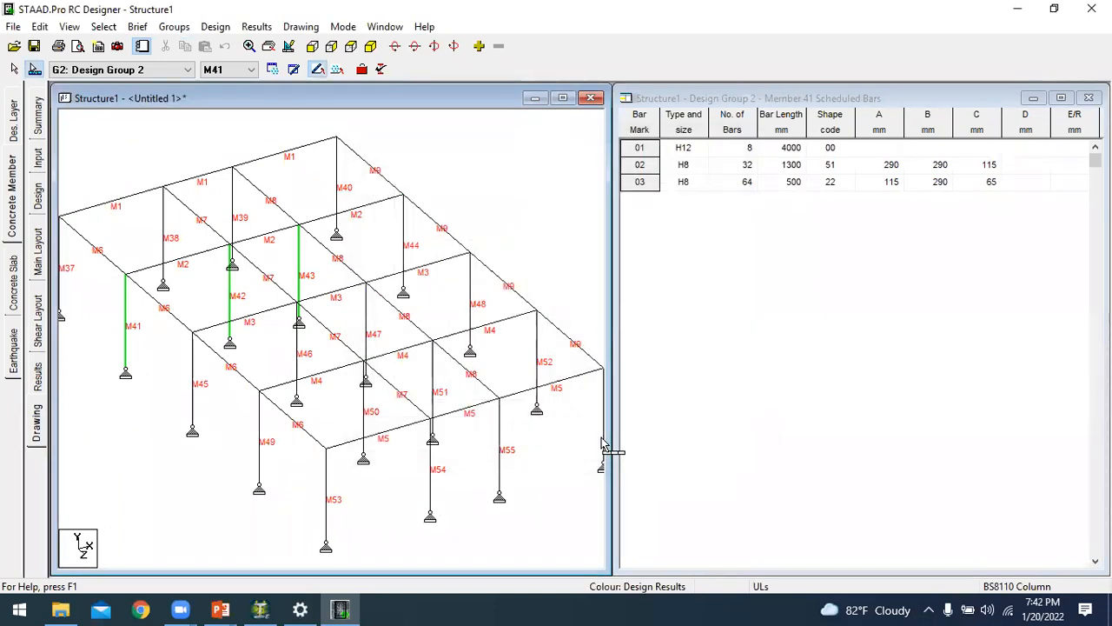
pyautogui.click(142, 46)
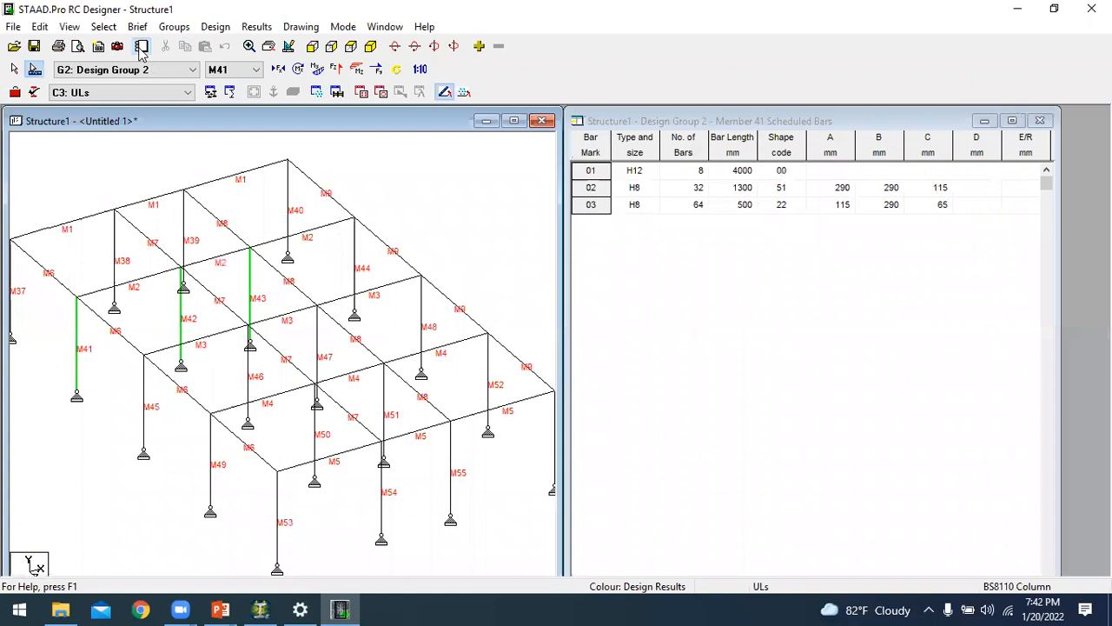
pyautogui.click(142, 46)
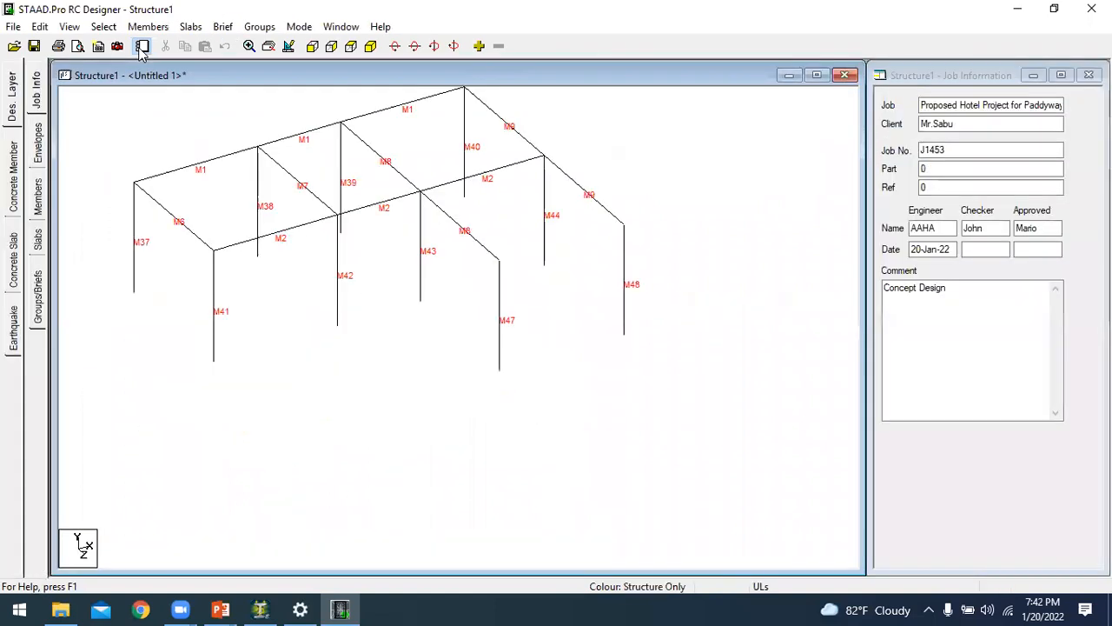
# - View the report export's text file save dialog without saving a file
pyautogui.click(16, 27)
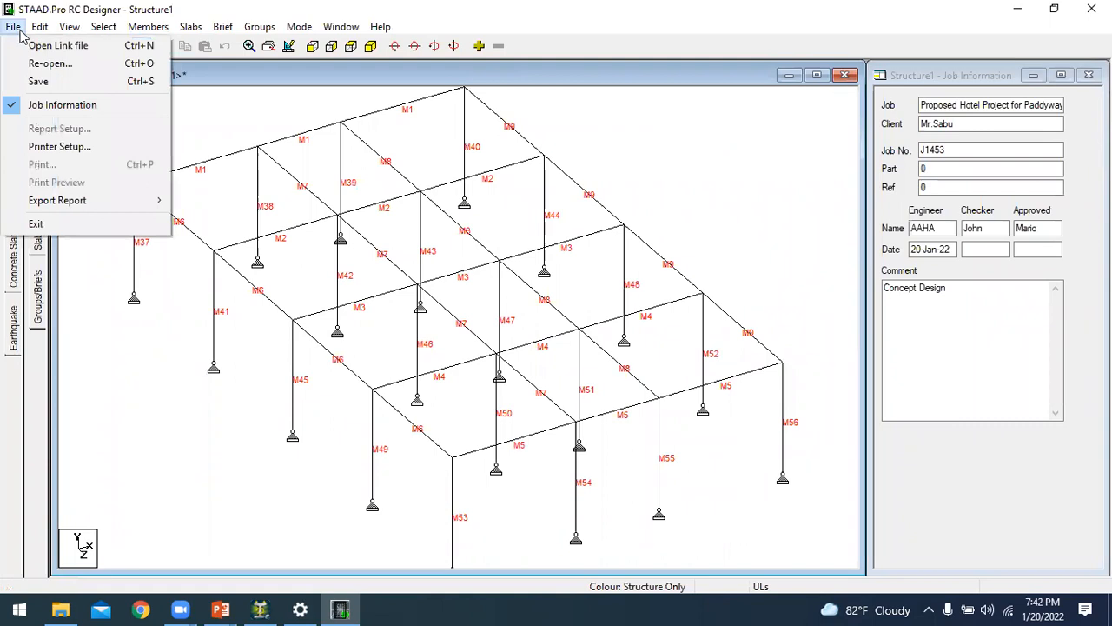
pyautogui.moveTo(86, 201)
pyautogui.click(219, 198)
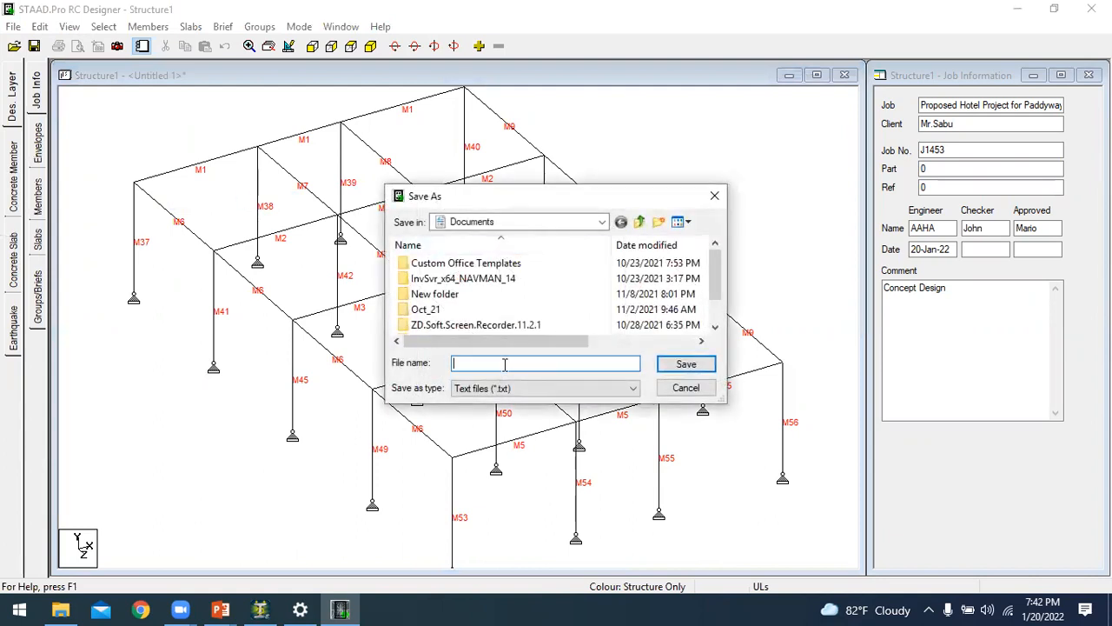
pyautogui.click(686, 387)
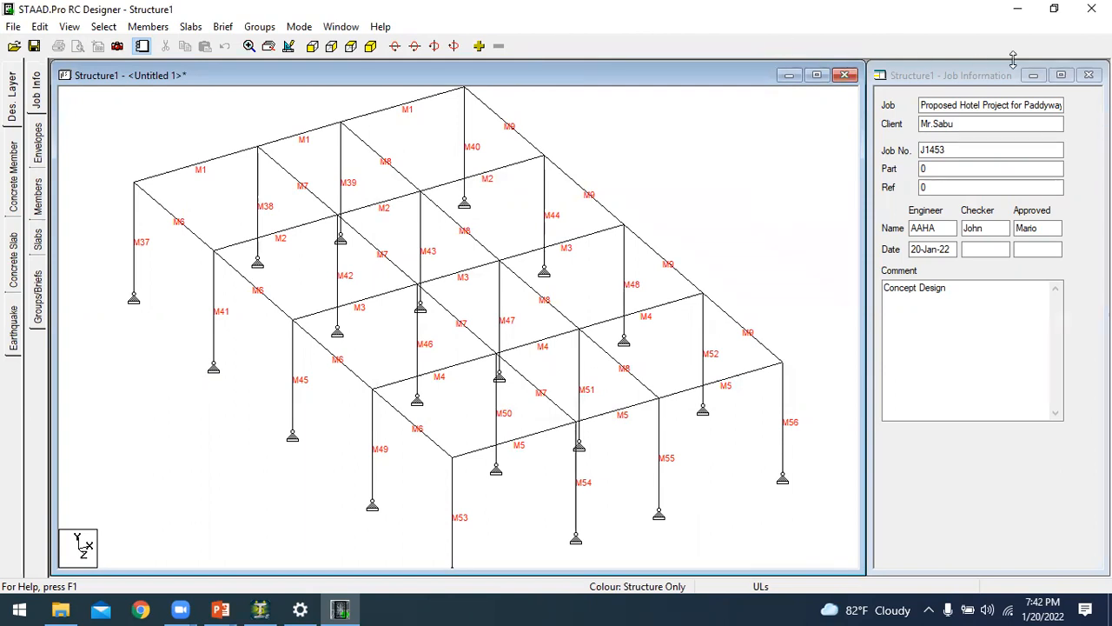
# - Close RC Designer without saving the changes to Structure1 and return to the STAAD.Pro model
pyautogui.click(1054, 9)
pyautogui.moveTo(329, 21); pyautogui.dragTo(362, 50)
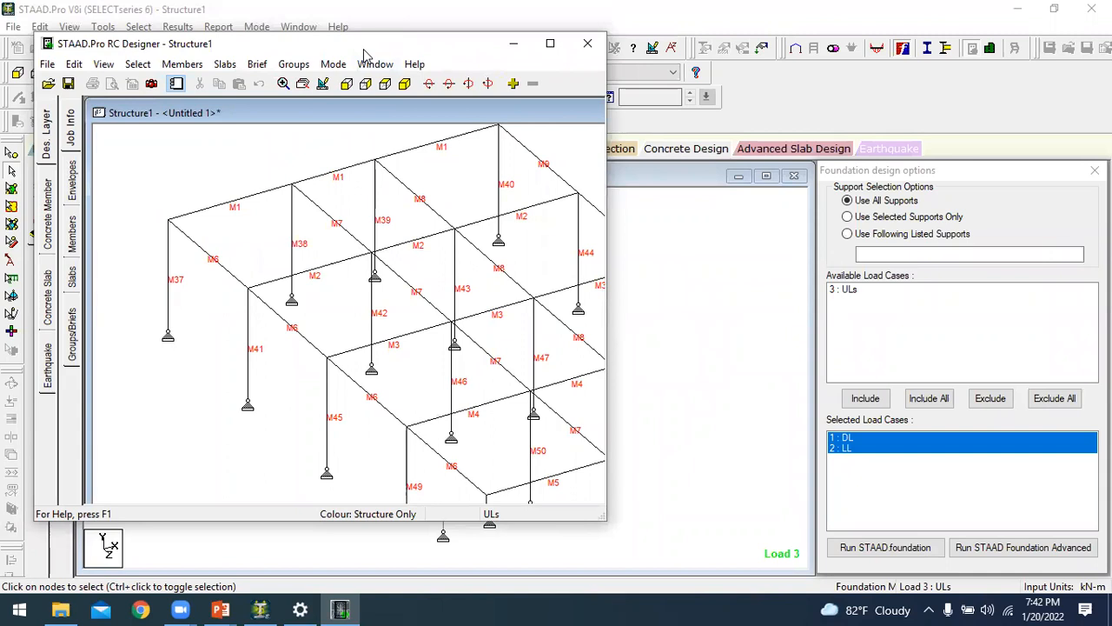
pyautogui.moveTo(364, 50); pyautogui.dragTo(703, 19)
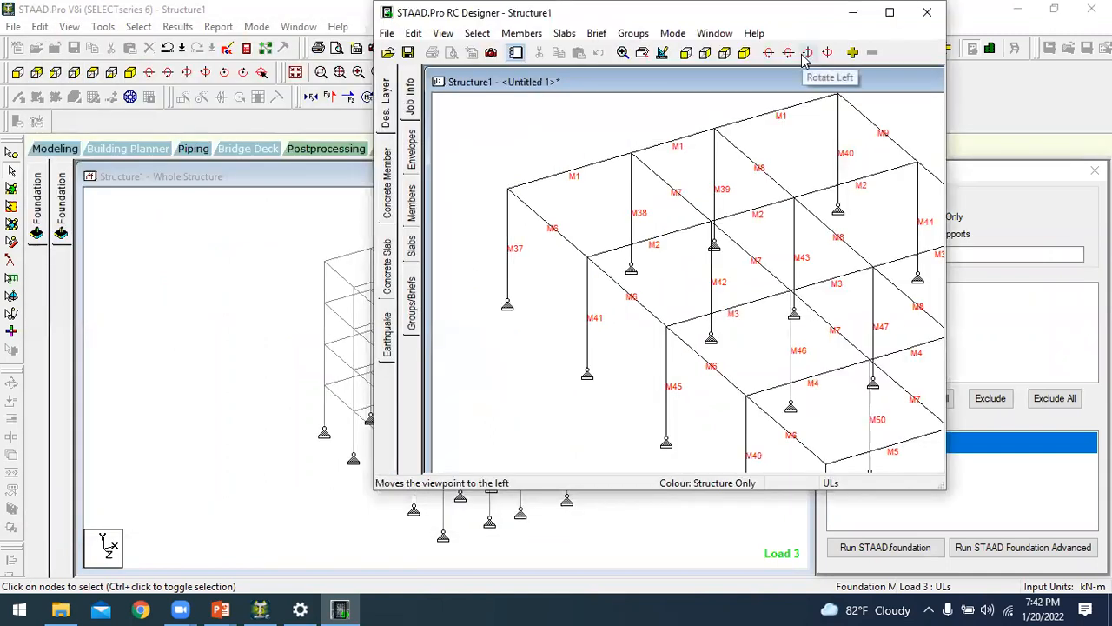
pyautogui.click(939, 15)
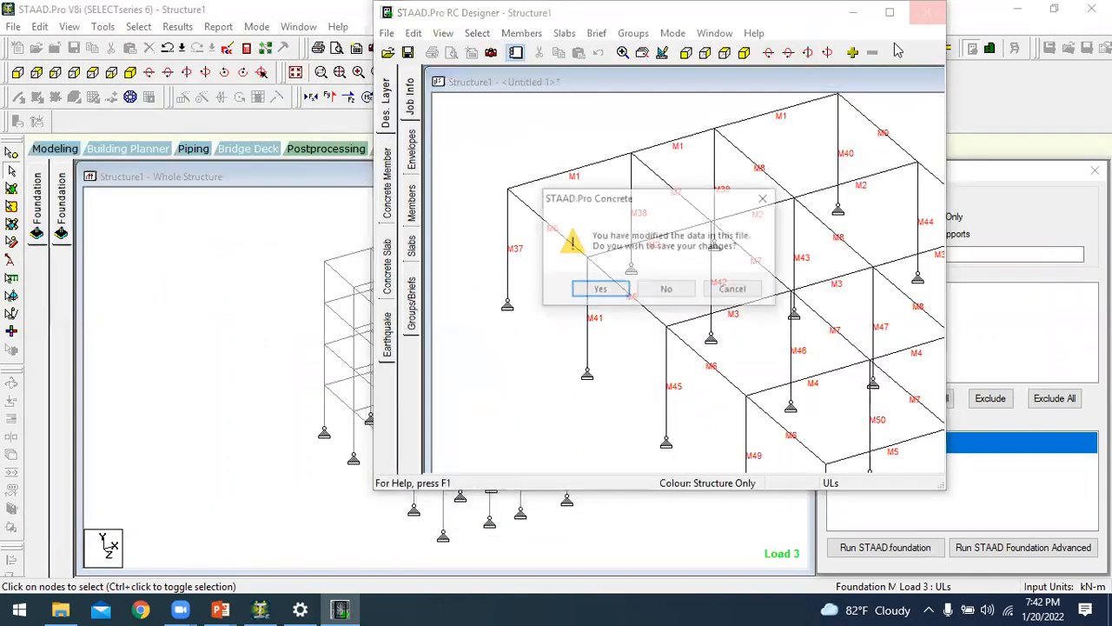
pyautogui.click(666, 290)
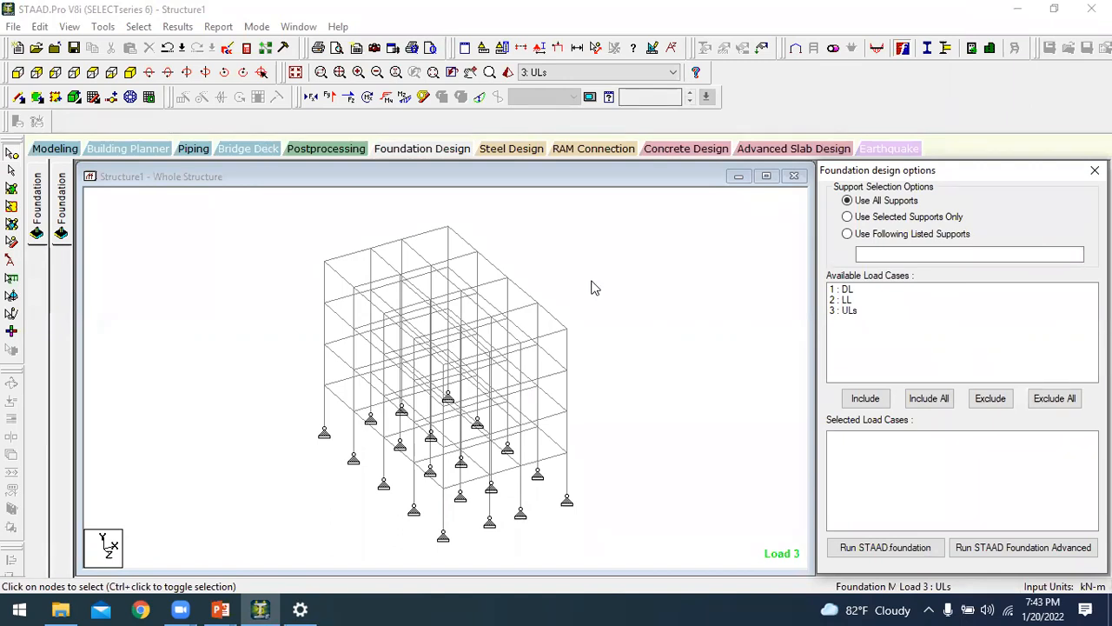
# - Leave Foundation Design and switch the whole structure model back to Modeling mode
pyautogui.scroll(1, 591, 287)
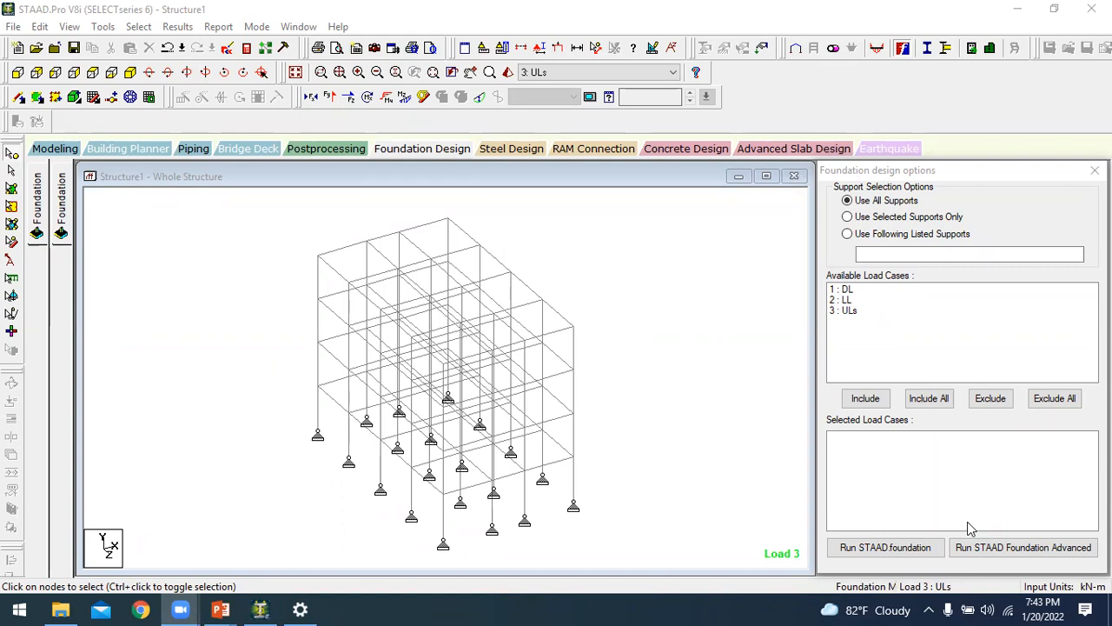
pyautogui.click(623, 298)
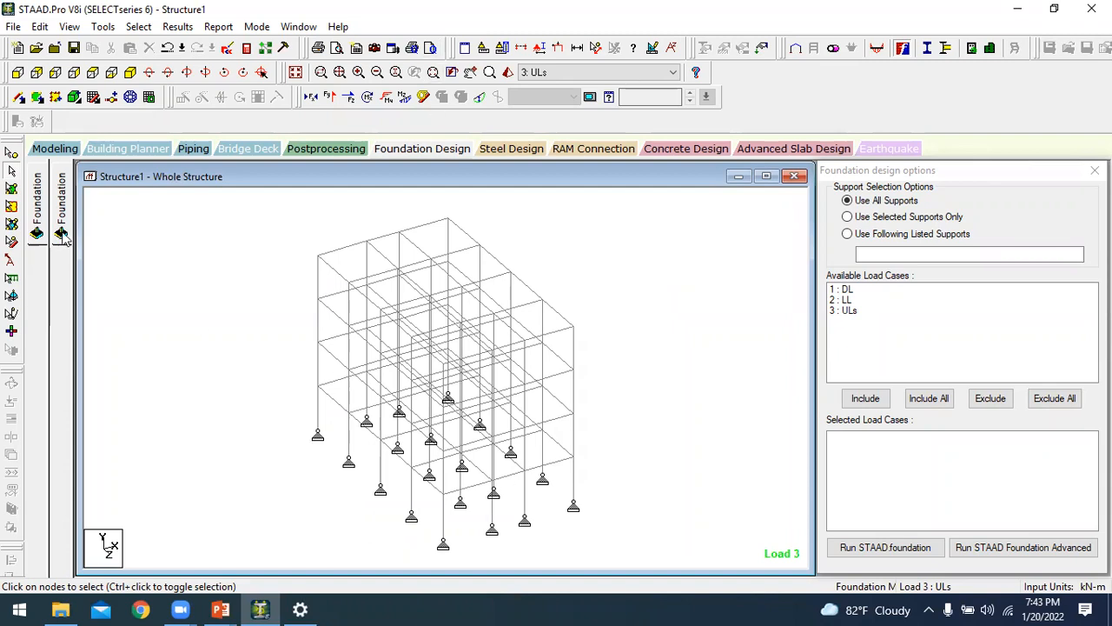
pyautogui.click(70, 153)
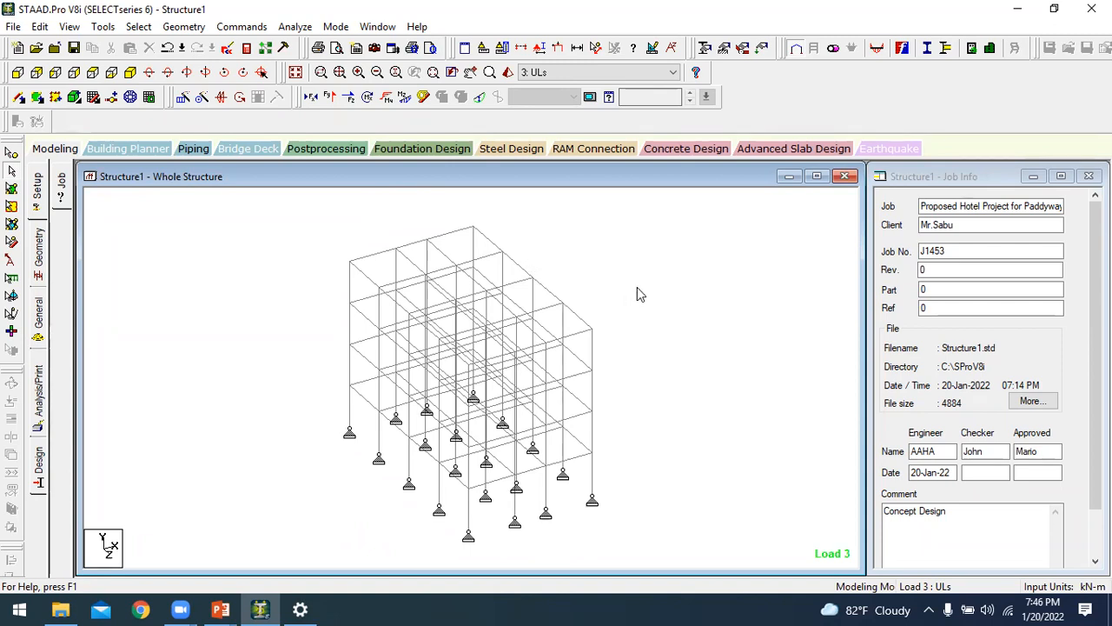
# - Switch to the Basis of Design & Analysis_ presentation in PowerPoint and look through the slides from Design Philosophy to Global Stability
pyautogui.click(222, 608)
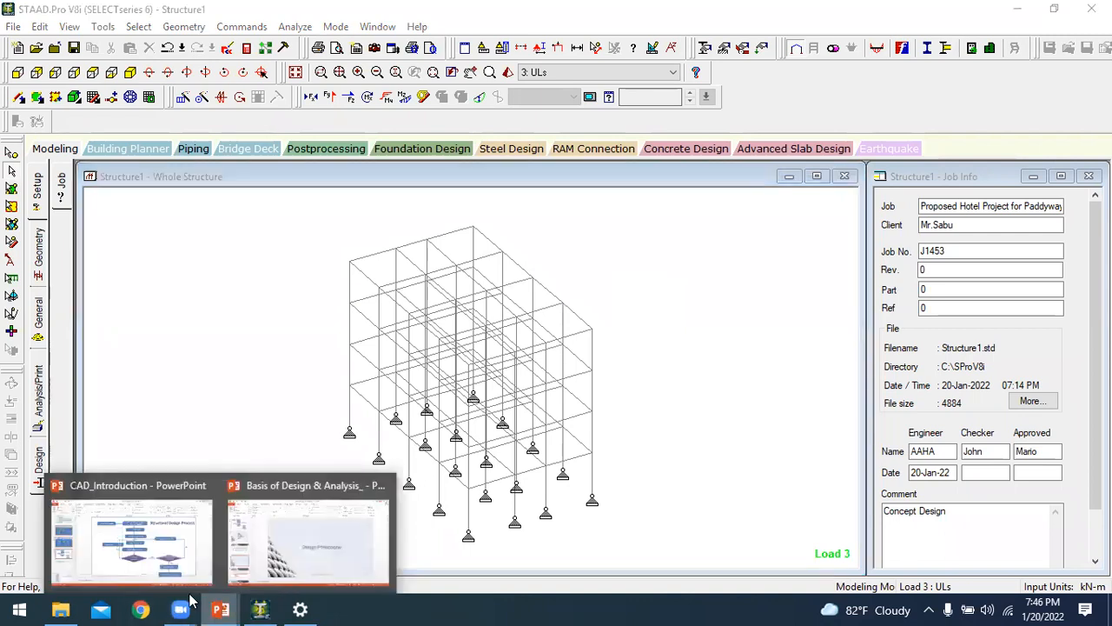
pyautogui.click(248, 564)
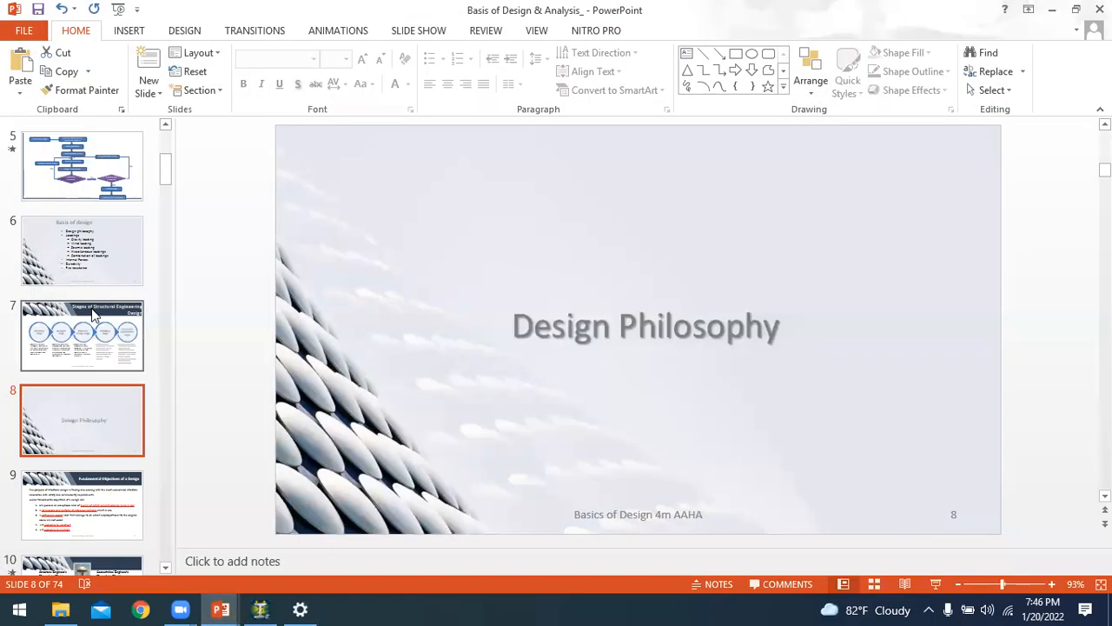
pyautogui.press('Down')
pyautogui.press('Down')
pyautogui.press('Down')
pyautogui.press('Down')
pyautogui.press('Down')
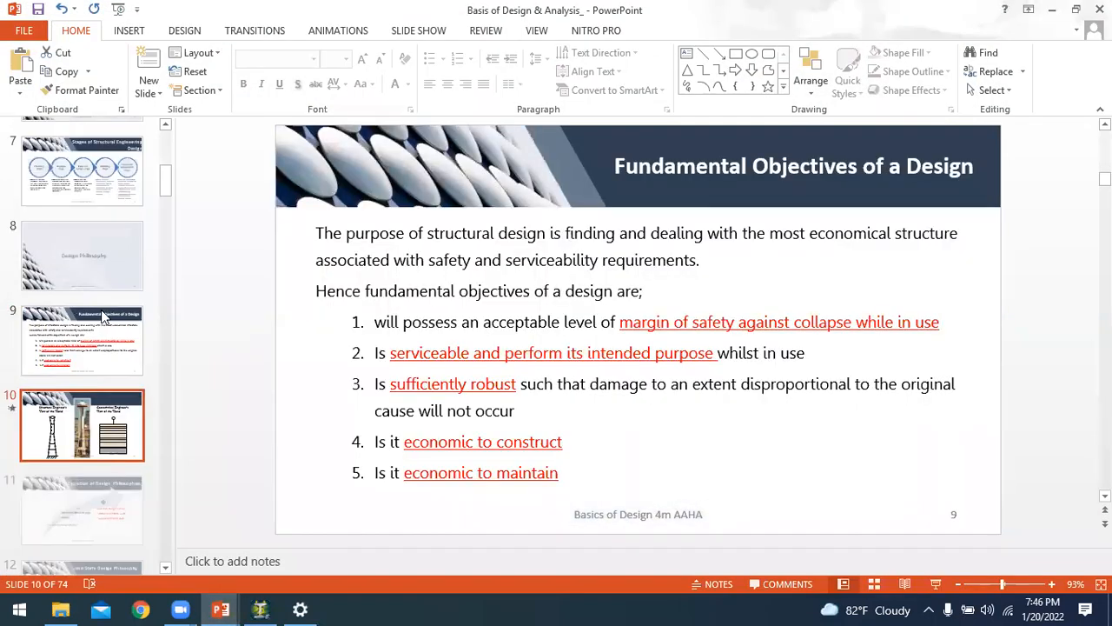
pyautogui.press('Down')
pyautogui.press('Down')
pyautogui.press('Down')
pyautogui.press('Down')
pyautogui.press('Down')
pyautogui.press('Down')
pyautogui.press('Down')
pyautogui.press('Down')
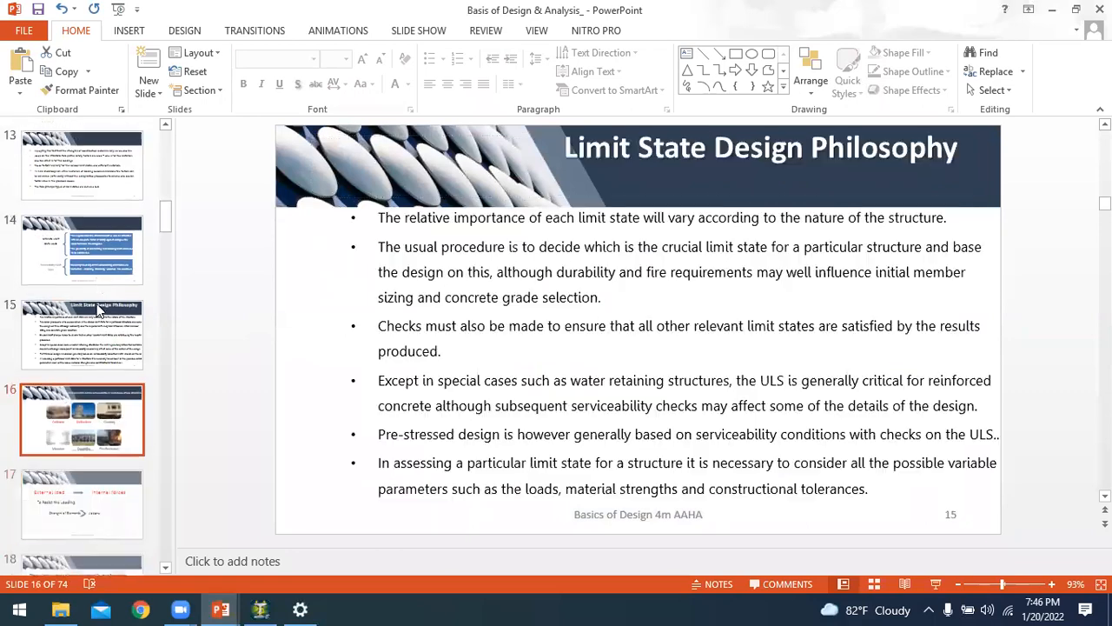
pyautogui.press('Down')
pyautogui.press('Down')
pyautogui.press('Down')
pyautogui.press('Down')
pyautogui.press('Down')
pyautogui.press('Down')
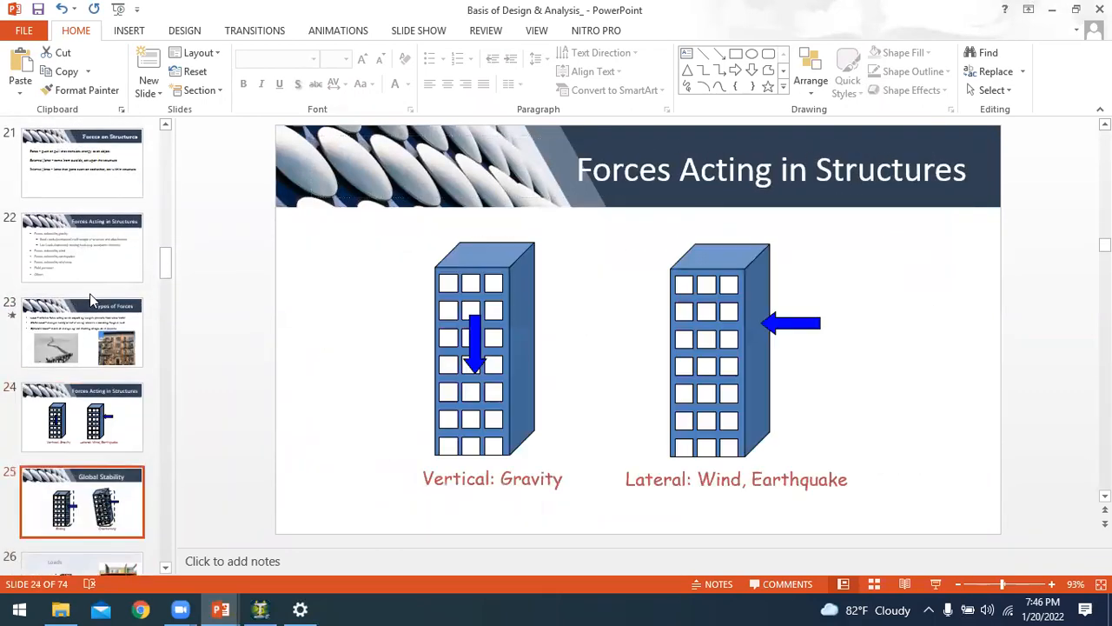
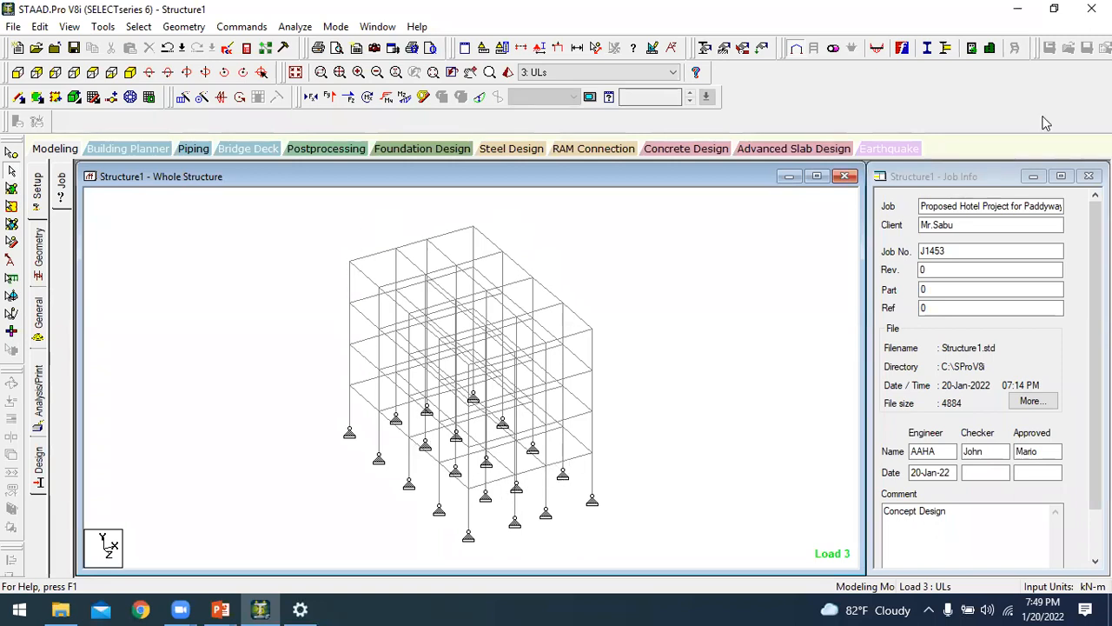
pyautogui.click(1051, 7)
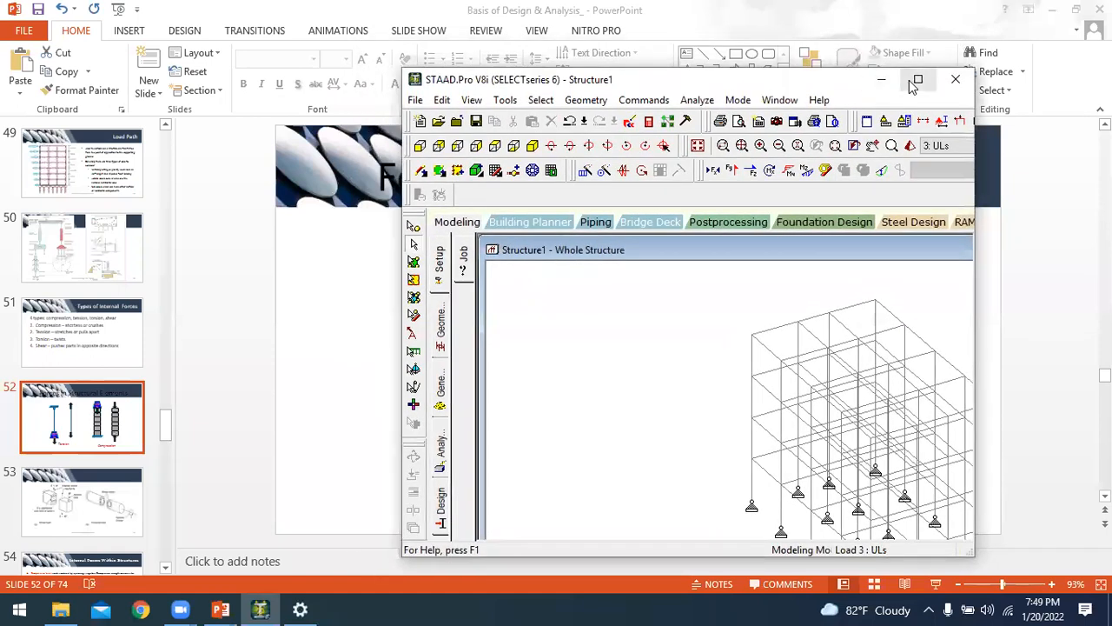
pyautogui.click(916, 80)
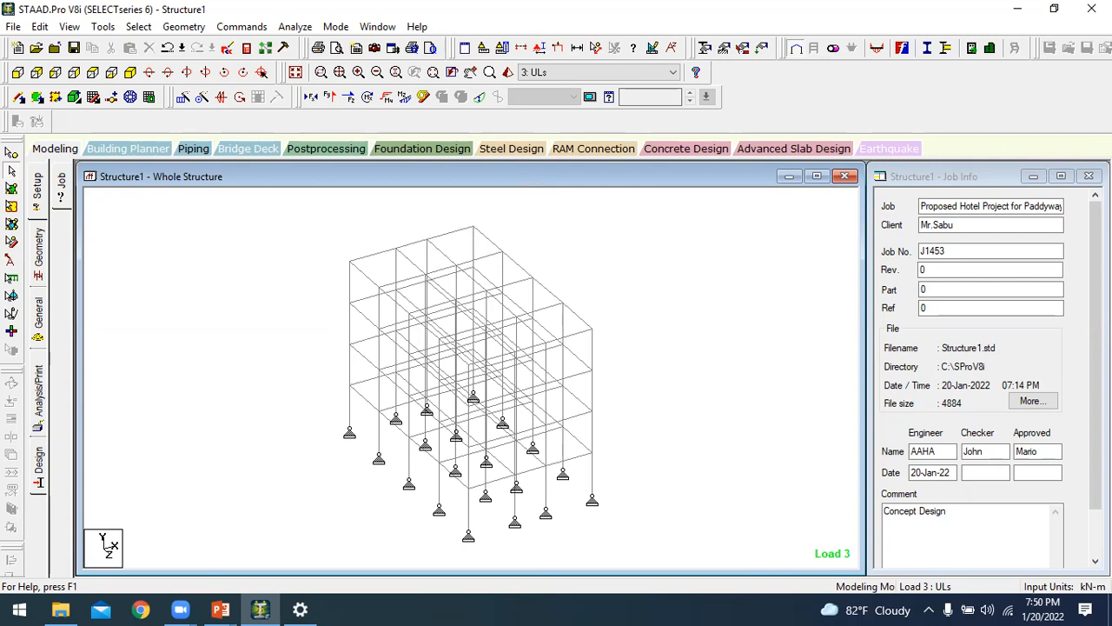
pyautogui.hotkey('alt', 'Tab')
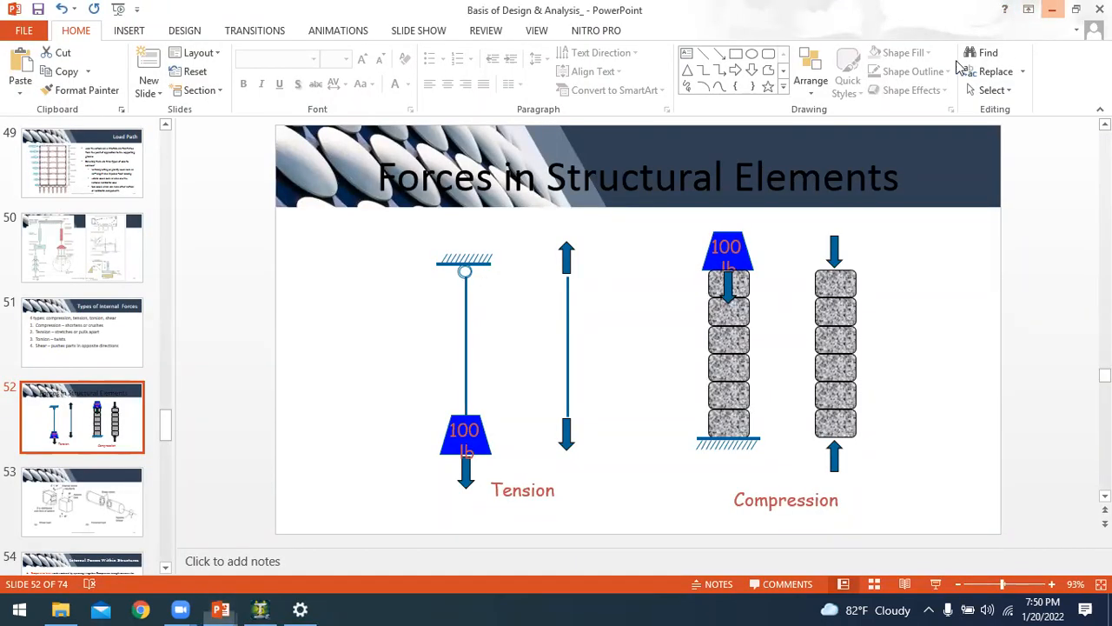
pyautogui.press('super+d')
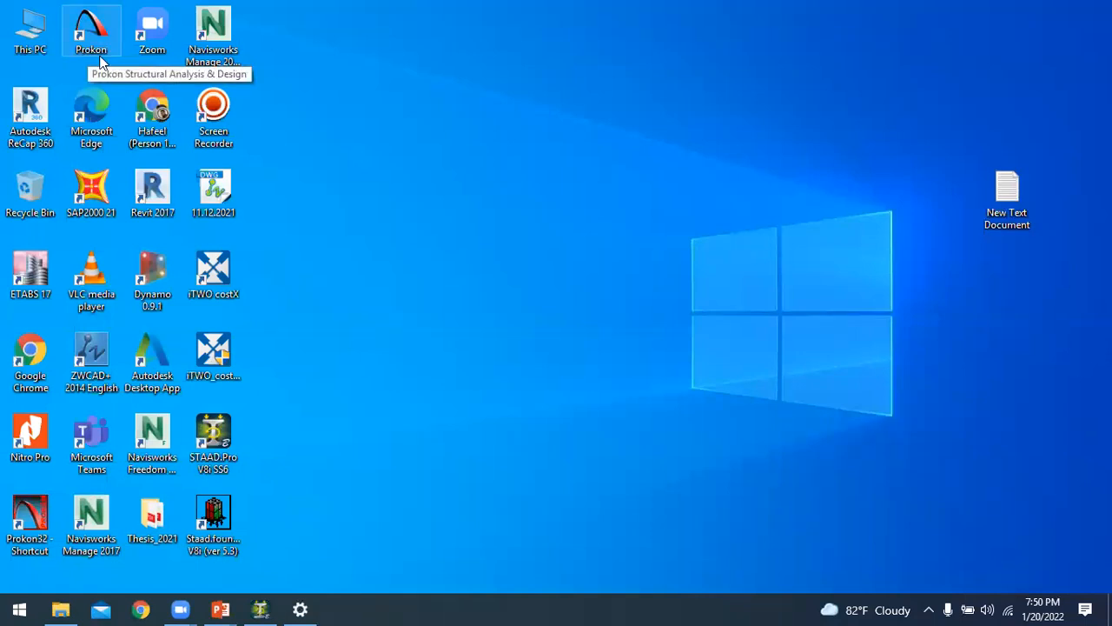
pyautogui.click(91, 51)
pyautogui.click(261, 608)
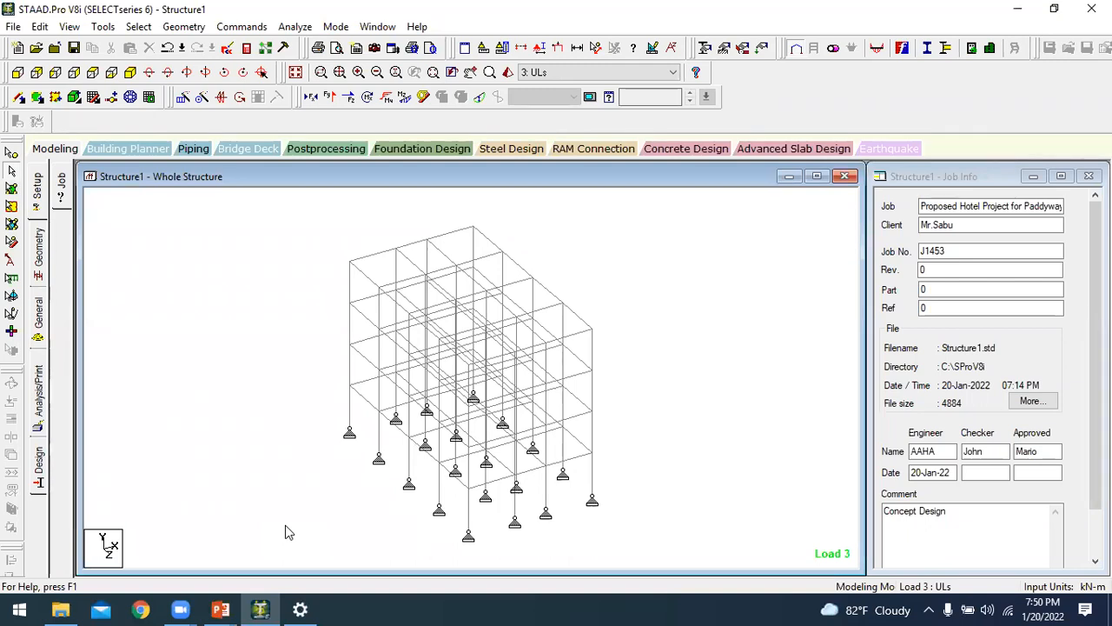
pyautogui.click(1018, 8)
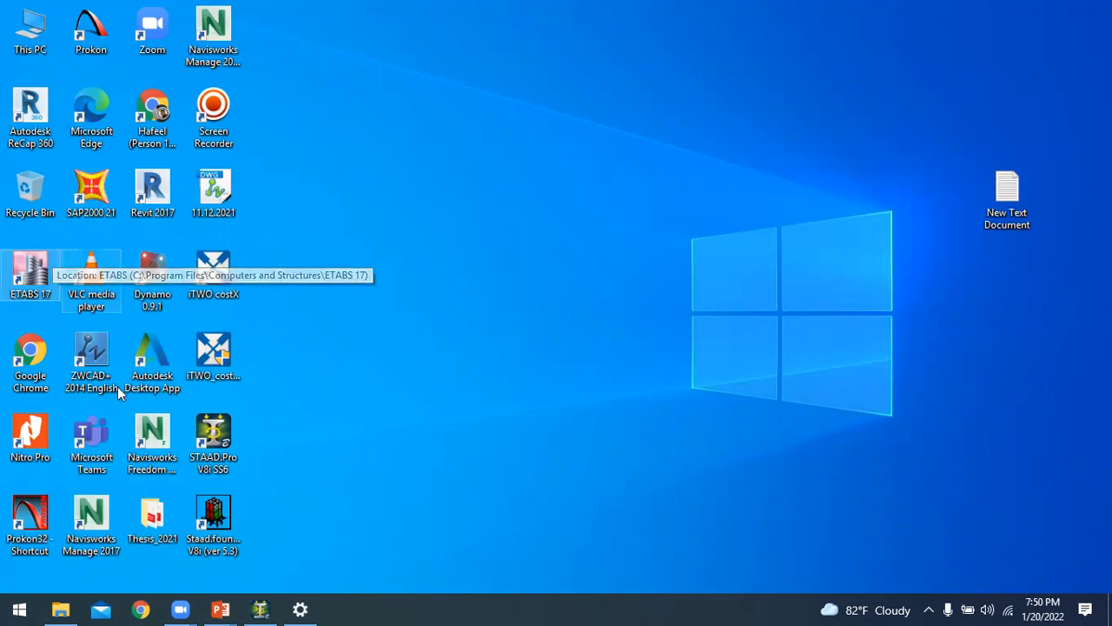
pyautogui.click(273, 607)
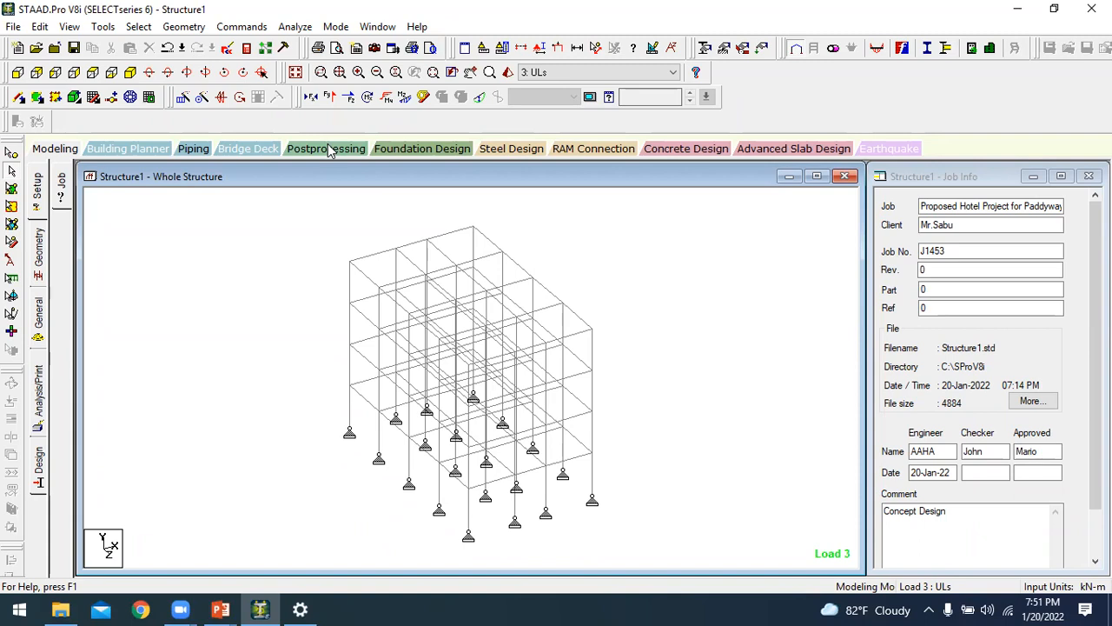
pyautogui.click(378, 75)
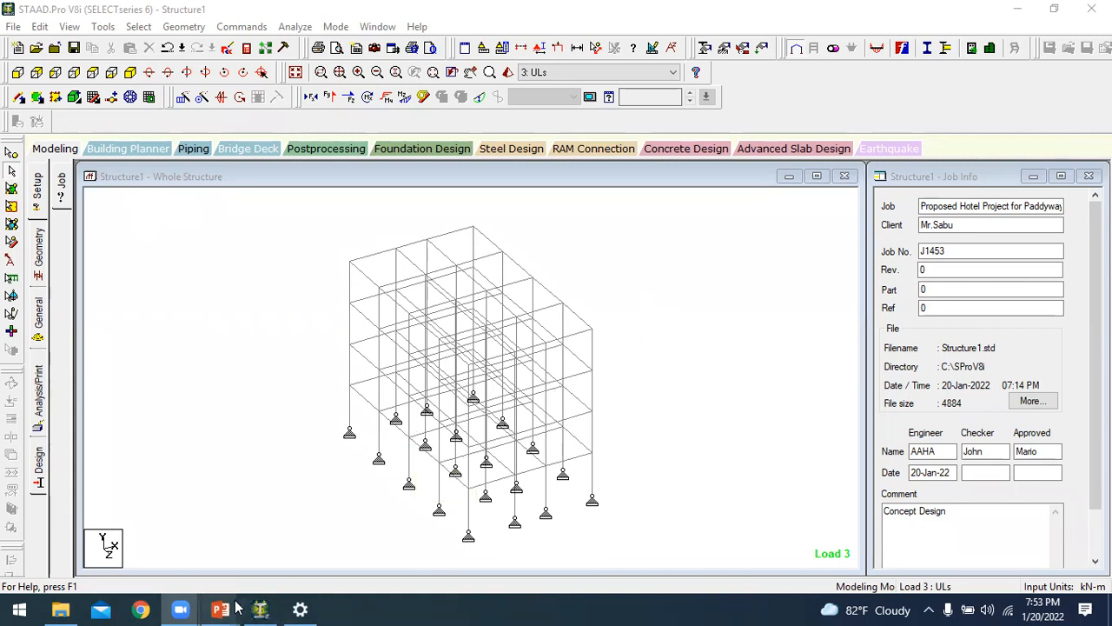
pyautogui.moveTo(236, 608)
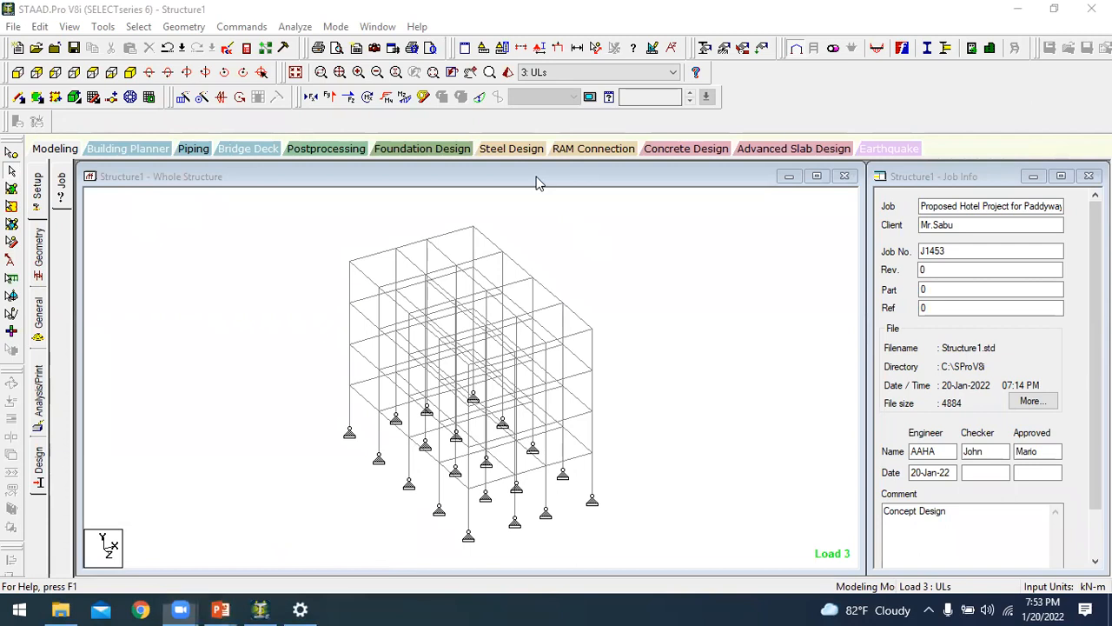
pyautogui.click(581, 241)
pyautogui.moveTo(722, 50); pyautogui.dragTo(454, 80)
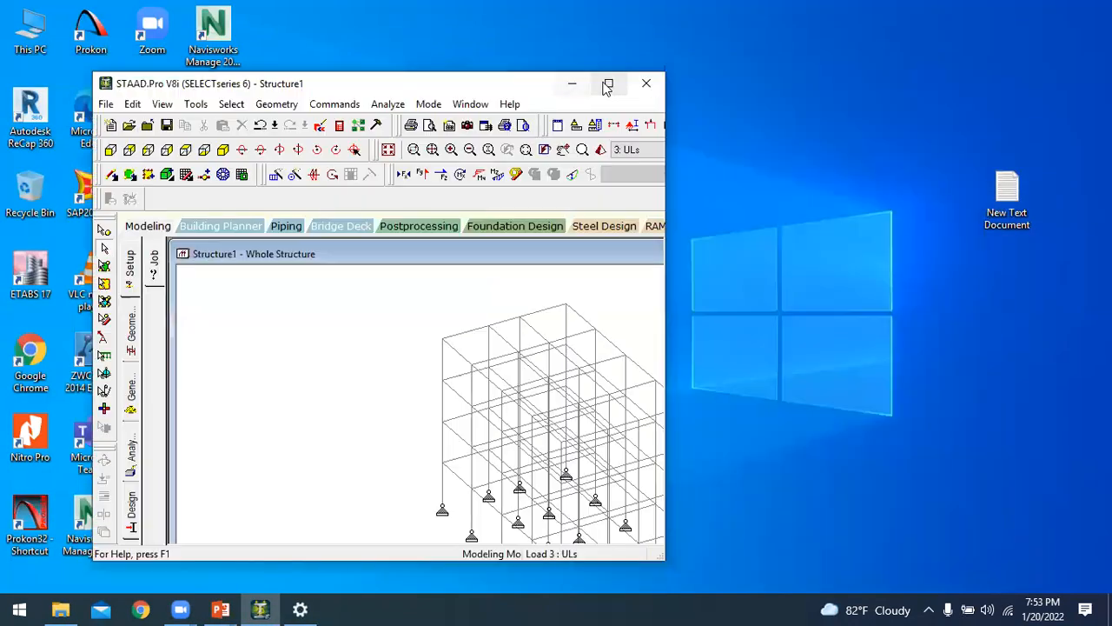
pyautogui.click(608, 83)
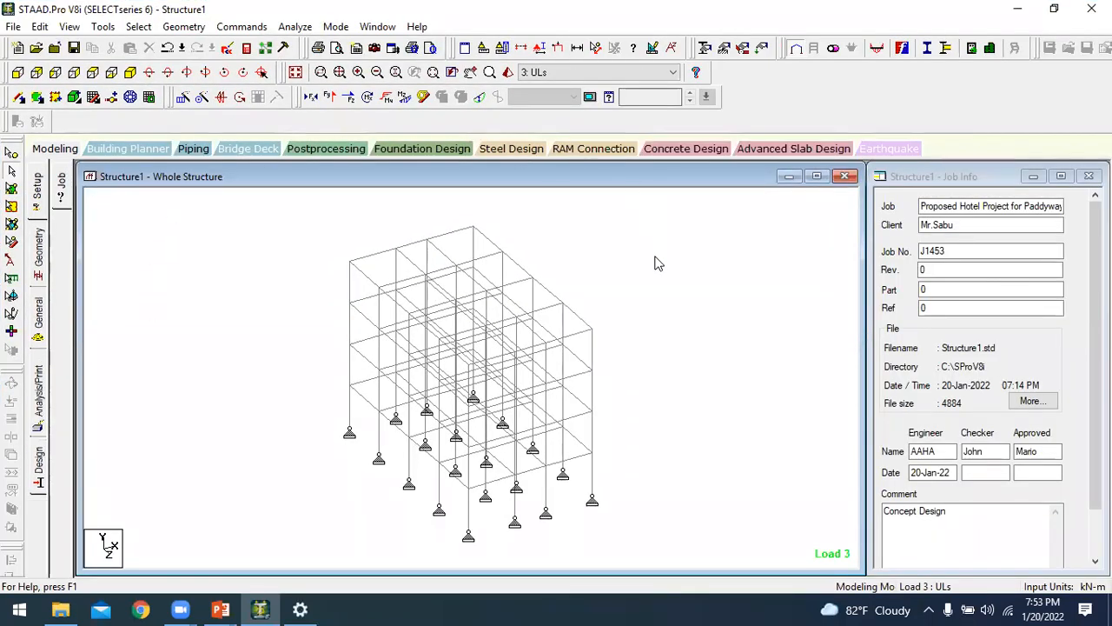
pyautogui.moveTo(475, 398)
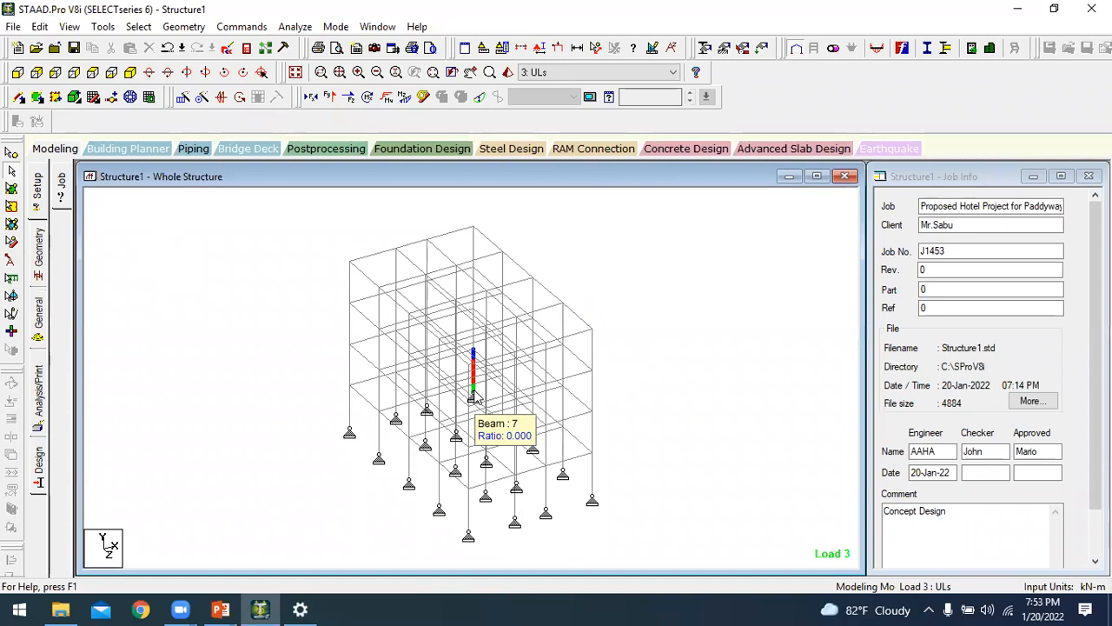
# - Switch to the Basis of Design & Analysis_ presentation in PowerPoint and look through slides 53 to 73 on internal forces, structural elements, idealization and durability
pyautogui.click(1010, 16)
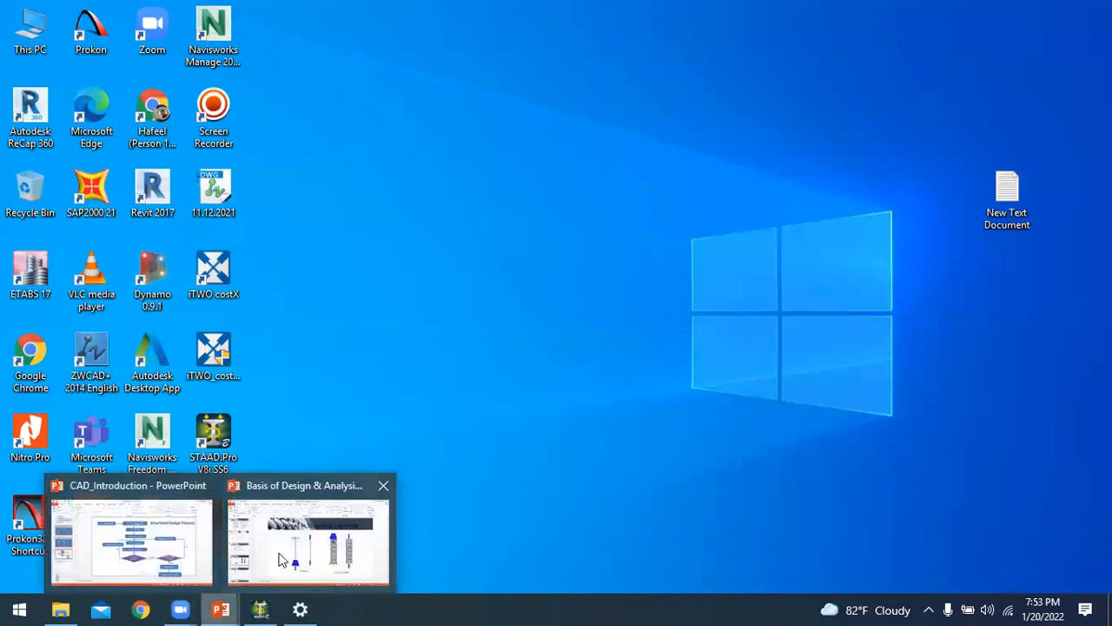
pyautogui.hotkey('alt', 'Tab')
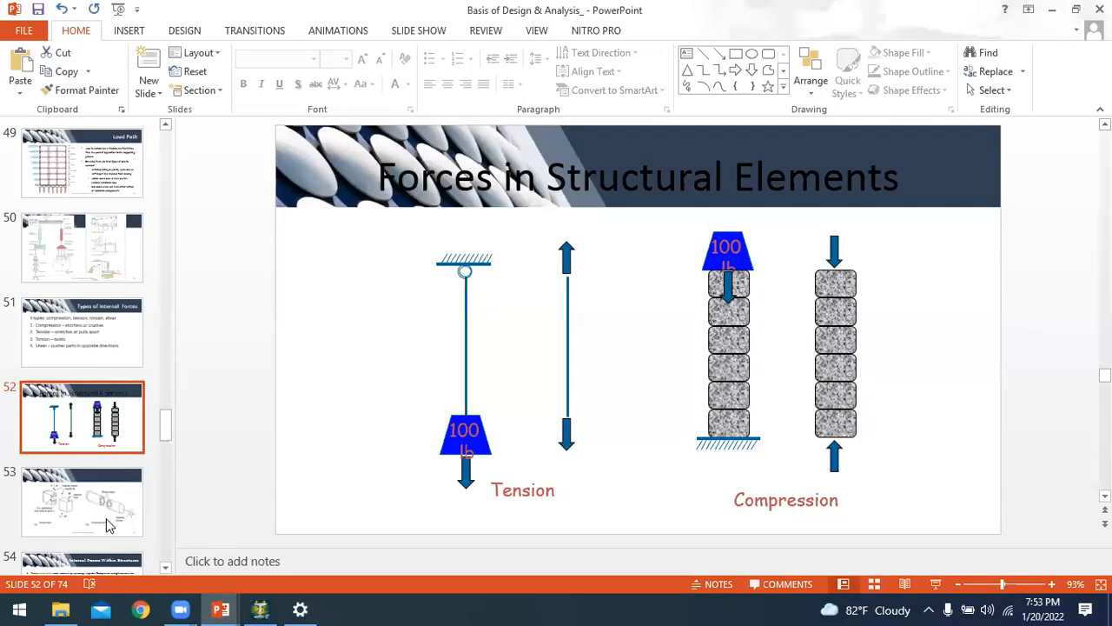
pyautogui.click(106, 518)
pyautogui.press('Down')
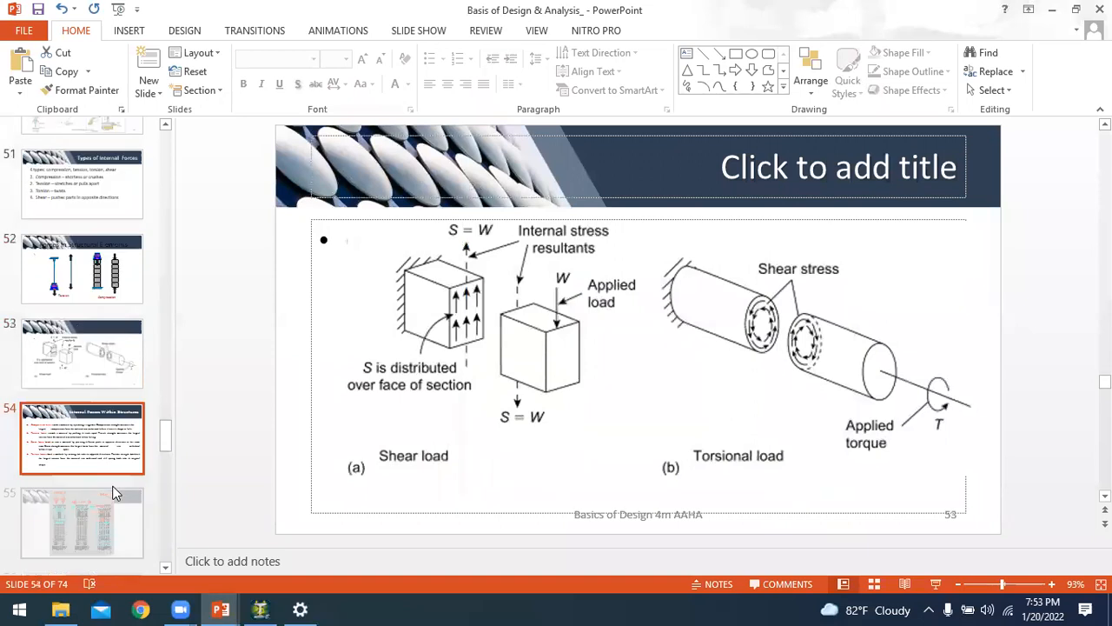
pyautogui.press('Down')
pyautogui.press('Down')
pyautogui.press('Down')
pyautogui.press('Down')
pyautogui.press('Down')
pyautogui.press('Down')
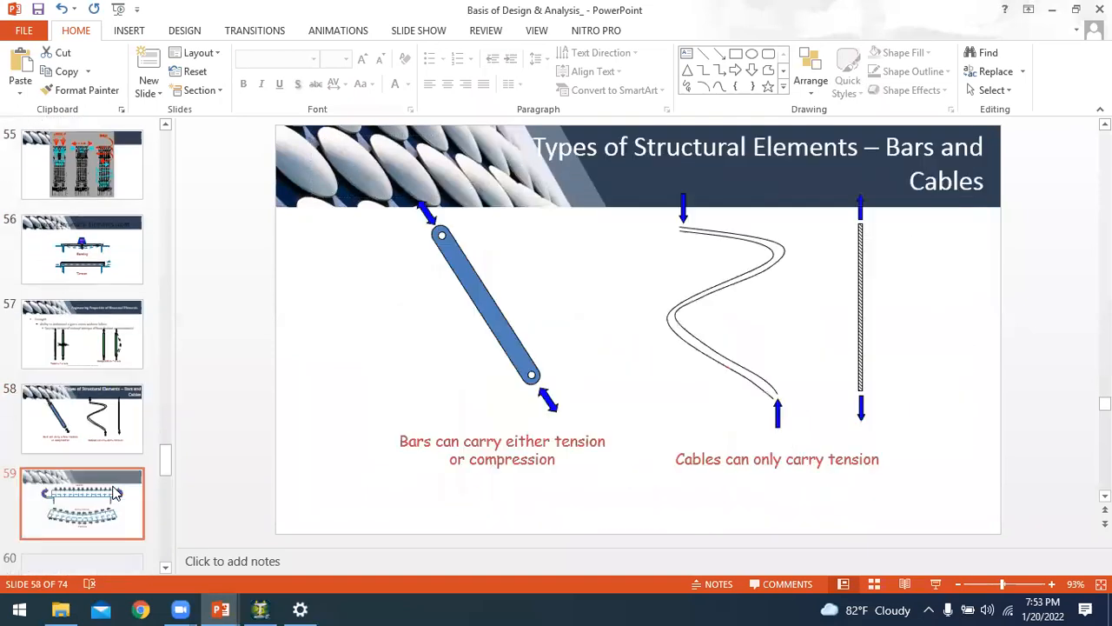
pyautogui.press('Down')
pyautogui.press('Down')
pyautogui.press('Down')
pyautogui.press('Down')
pyautogui.press('Down')
pyautogui.press('Down')
pyautogui.press('Down')
pyautogui.press('Down')
pyautogui.press('Down')
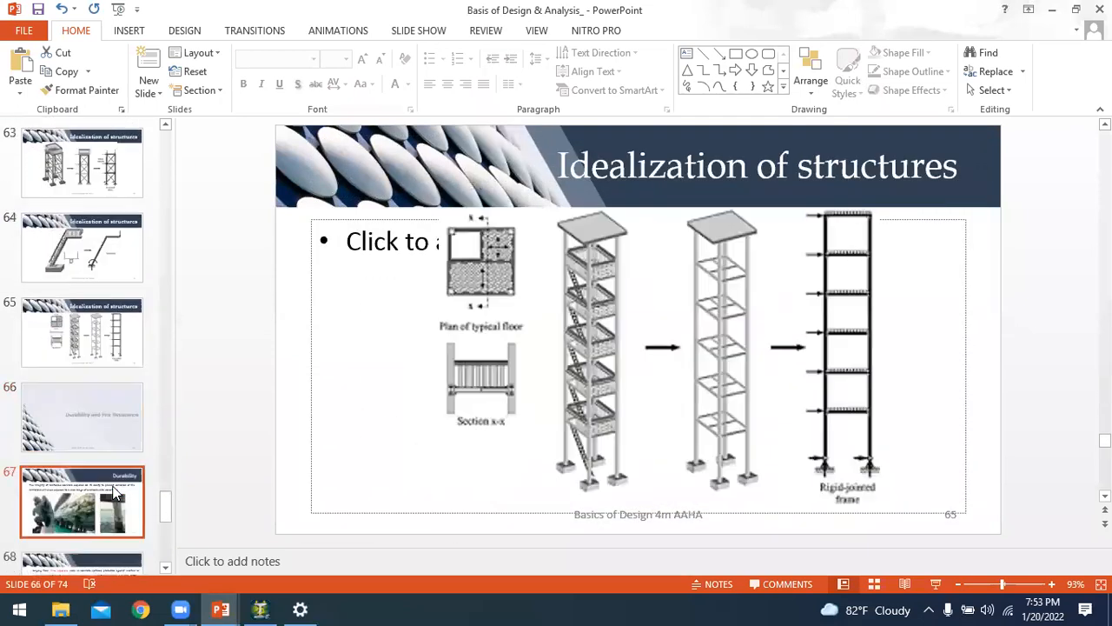
pyautogui.press('Down')
pyautogui.press('Down')
pyautogui.press('Down')
pyautogui.press('Down')
pyautogui.press('Down')
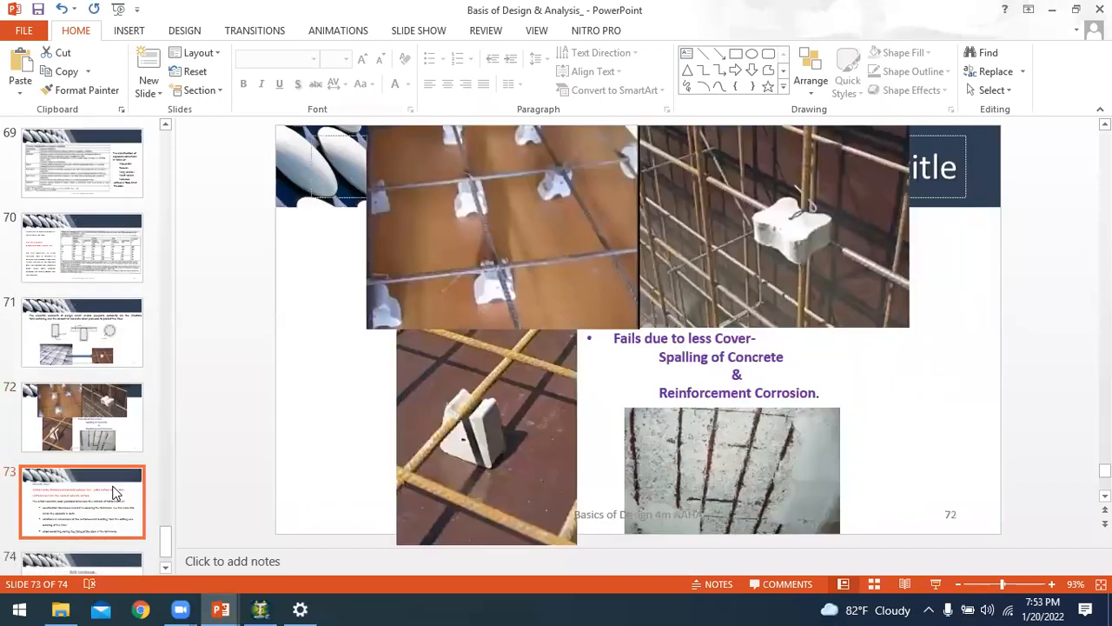
# - Go back through the durability slides to the Idealization of structures slides around slide 64
pyautogui.press('Up')
pyautogui.press('Up')
pyautogui.press('Up')
pyautogui.press('Up')
pyautogui.press('Up')
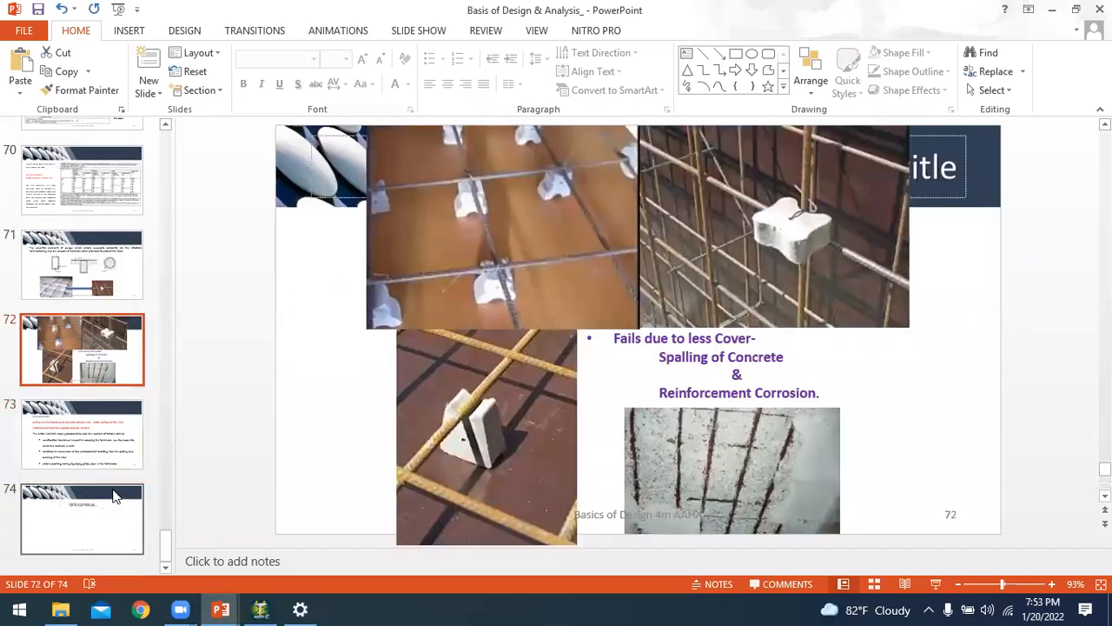
pyautogui.press('Up')
pyautogui.press('Up')
pyautogui.press('Up')
pyautogui.press('Up')
pyautogui.press('Up')
pyautogui.press('Up')
pyautogui.press('Up')
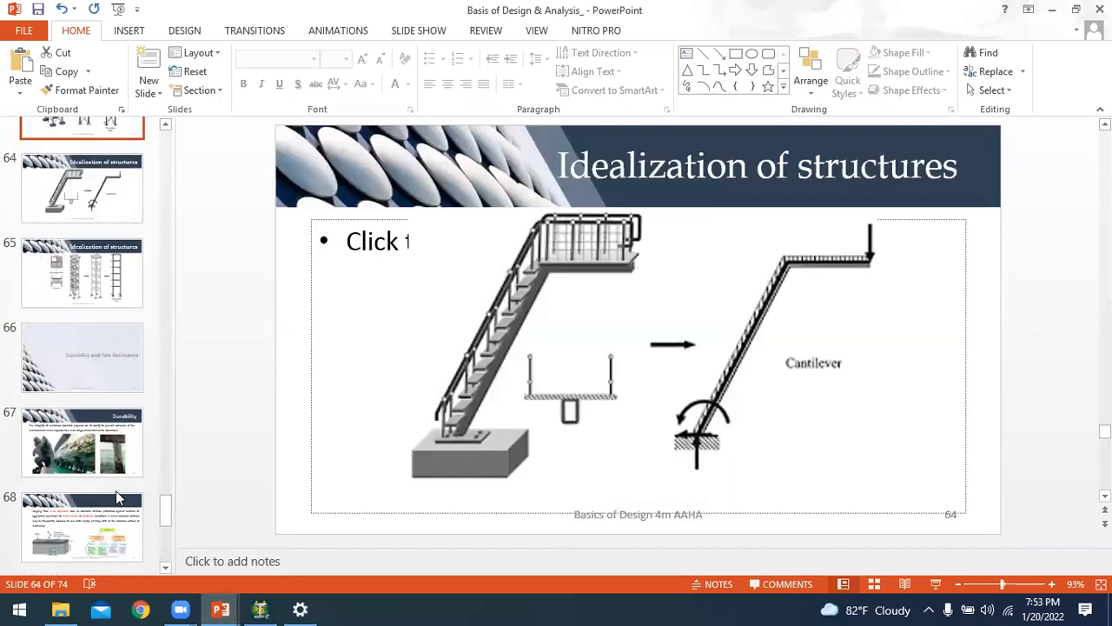